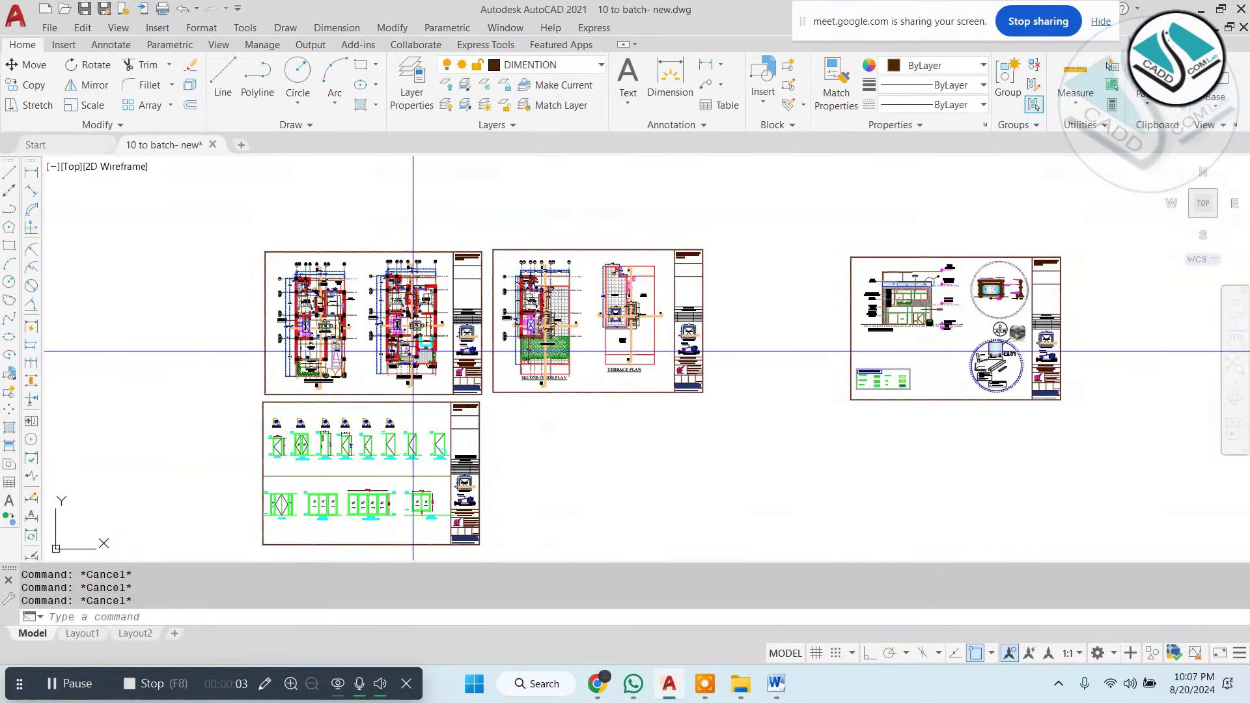
Zoom in and back out over the drawing sheets.
{"action": "scroll", "coordinate": [413, 306], "scroll_direction": "up", "scroll_amount": 1}
{"action": "scroll", "coordinate": [498, 324], "scroll_direction": "up", "scroll_amount": 1}
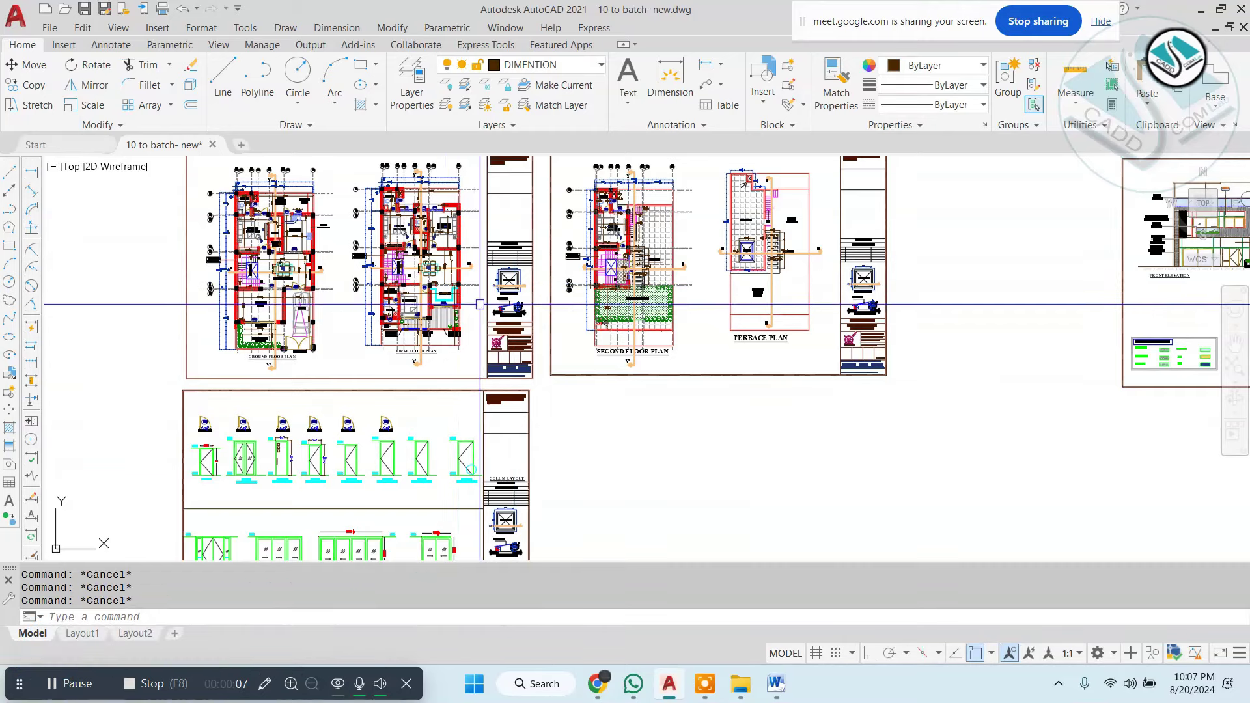
{"action": "scroll", "coordinate": [447, 374], "scroll_direction": "down", "scroll_amount": 1}
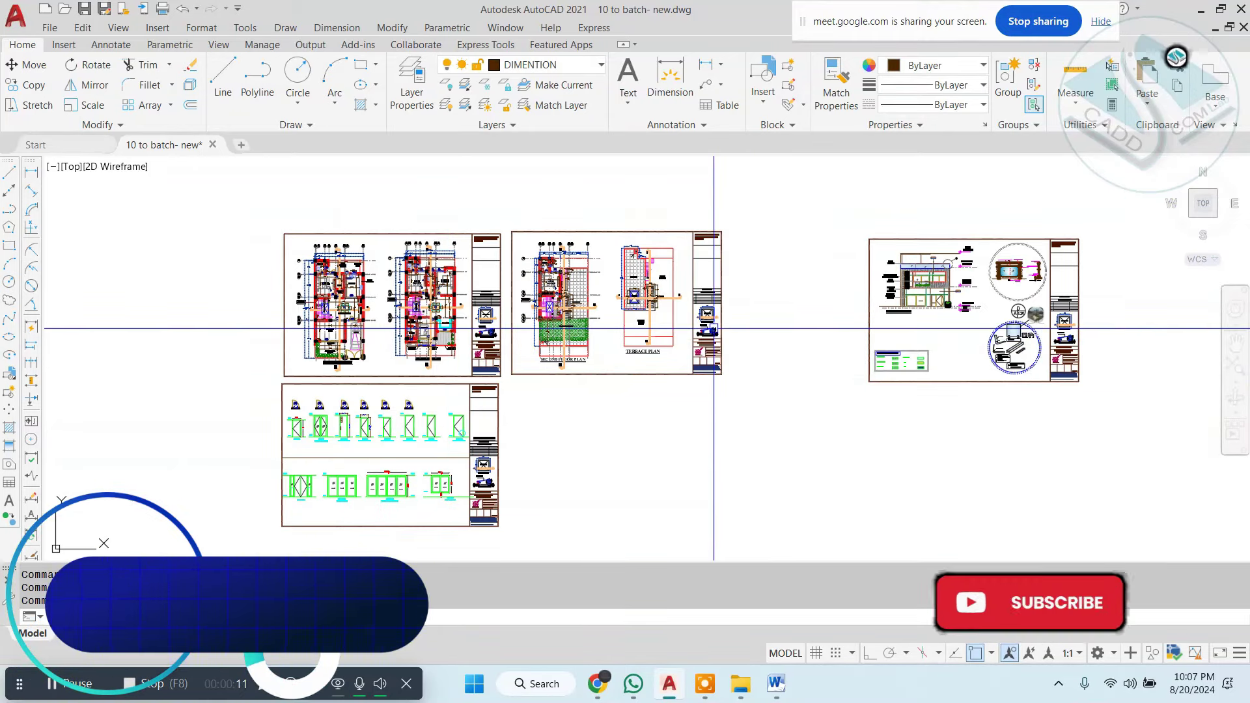
Open Notepad from the Windows search by typing 'note'.
{"action": "left_click", "coordinate": [544, 684]}
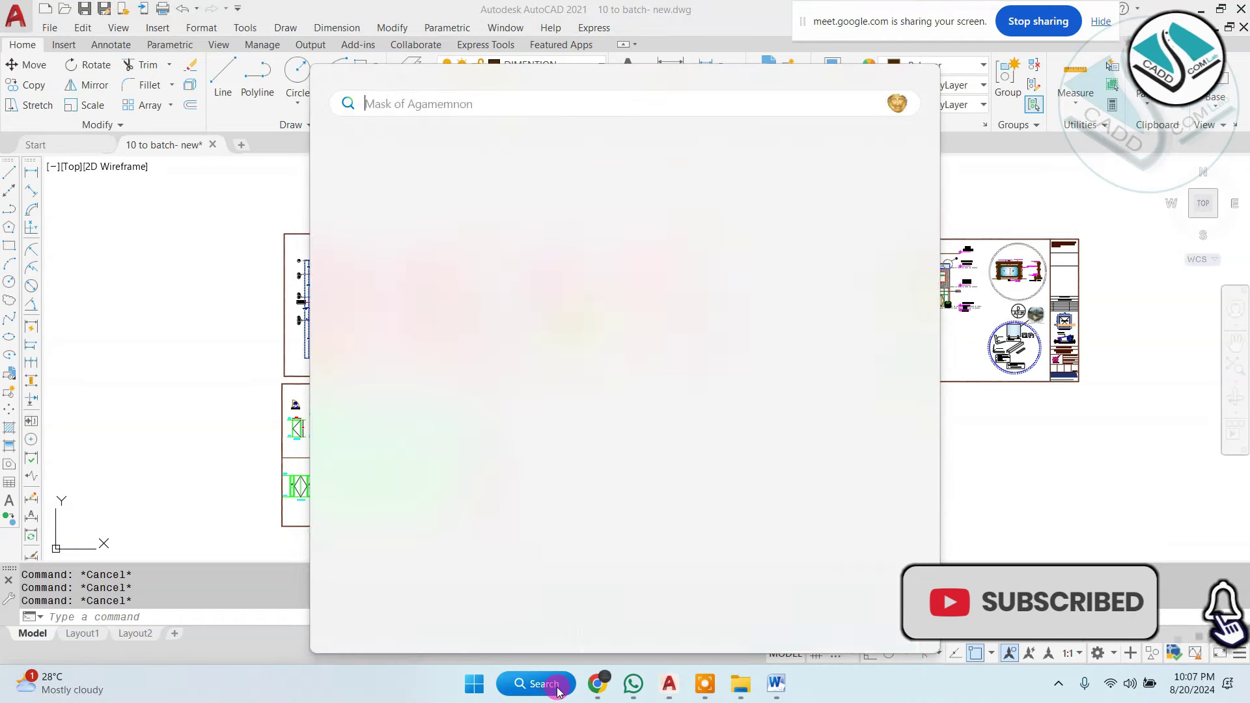
{"action": "type", "text": "note"}
{"action": "left_click", "coordinate": [465, 240]}
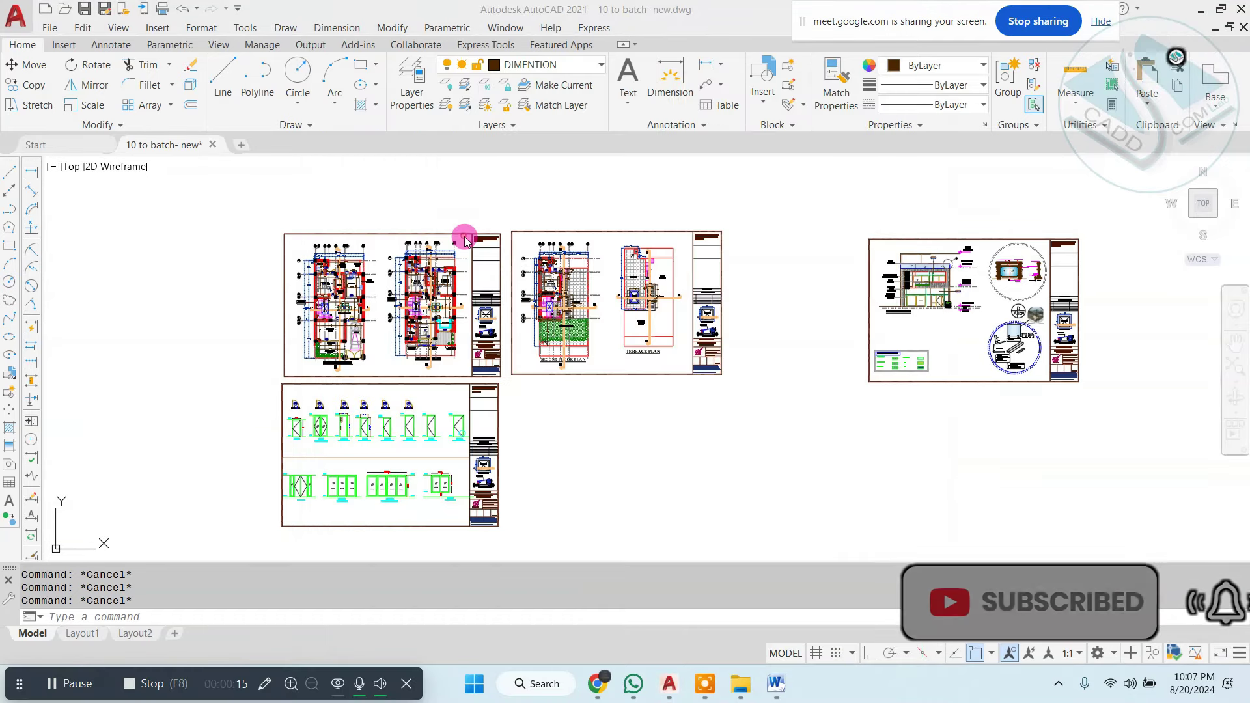
Replace '21.00' with the heading '1-furniture layout--- -----' and select the whole line.
{"action": "type", "text": "21.00"}
{"action": "left_click_drag", "start_coordinate": [315, 247], "coordinate": [101, 257]}
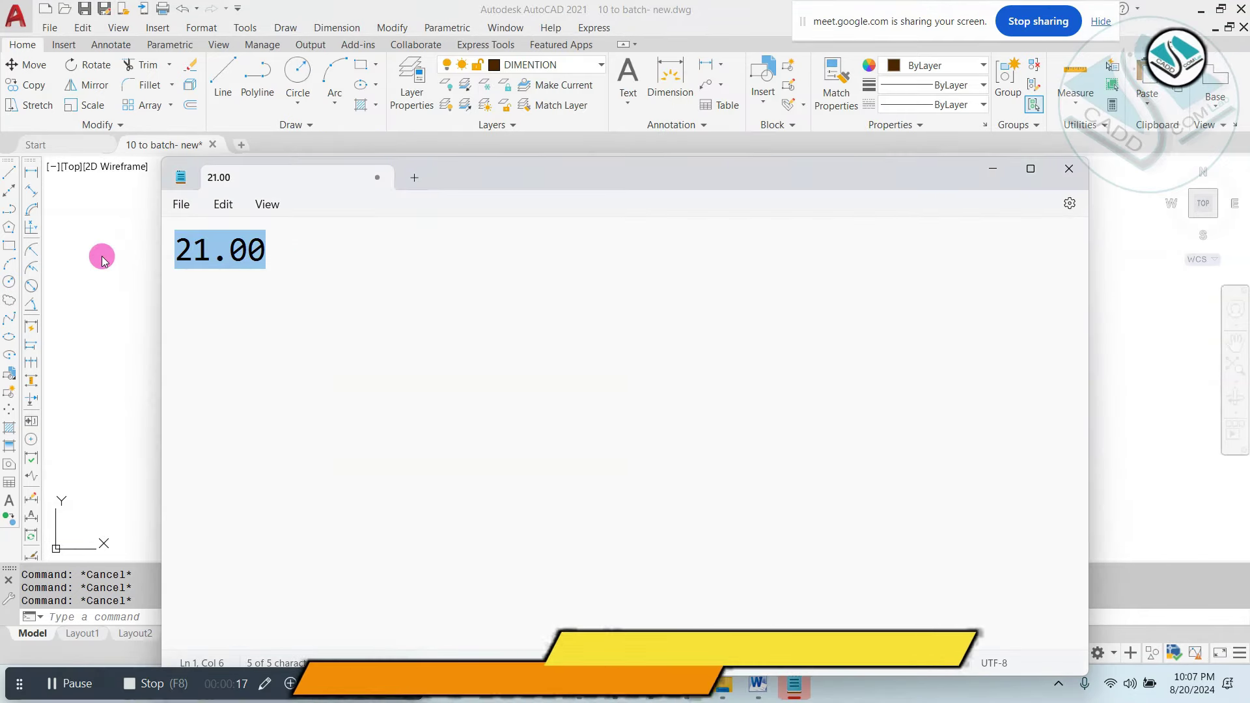
{"action": "key", "text": "BackSpace"}
{"action": "type", "text": "1- "}
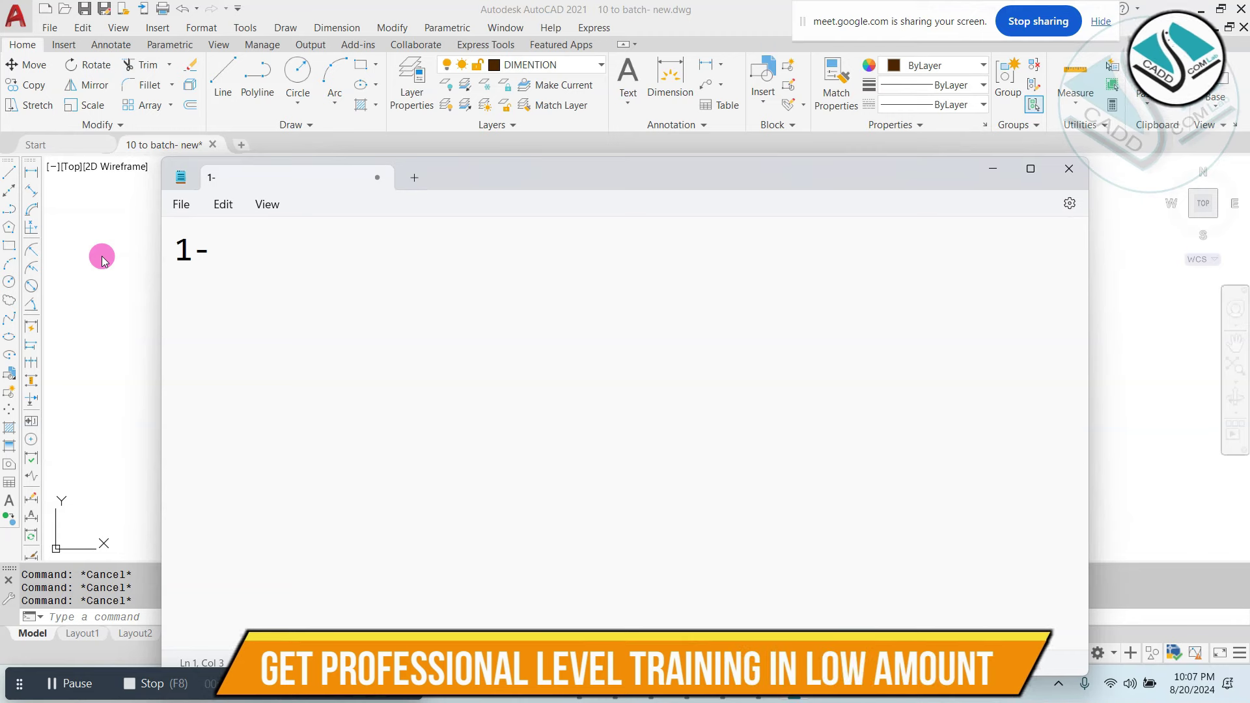
{"action": "type", "text": "urnitu"}
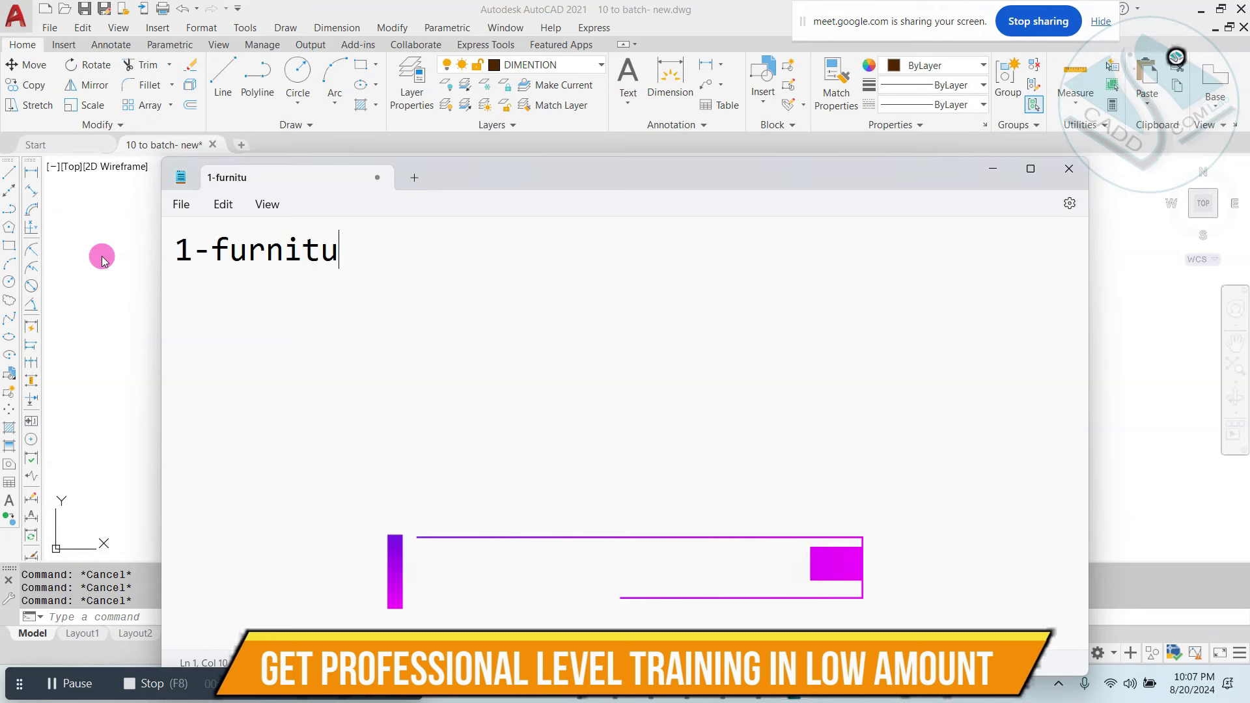
{"action": "type", "text": "re layout"}
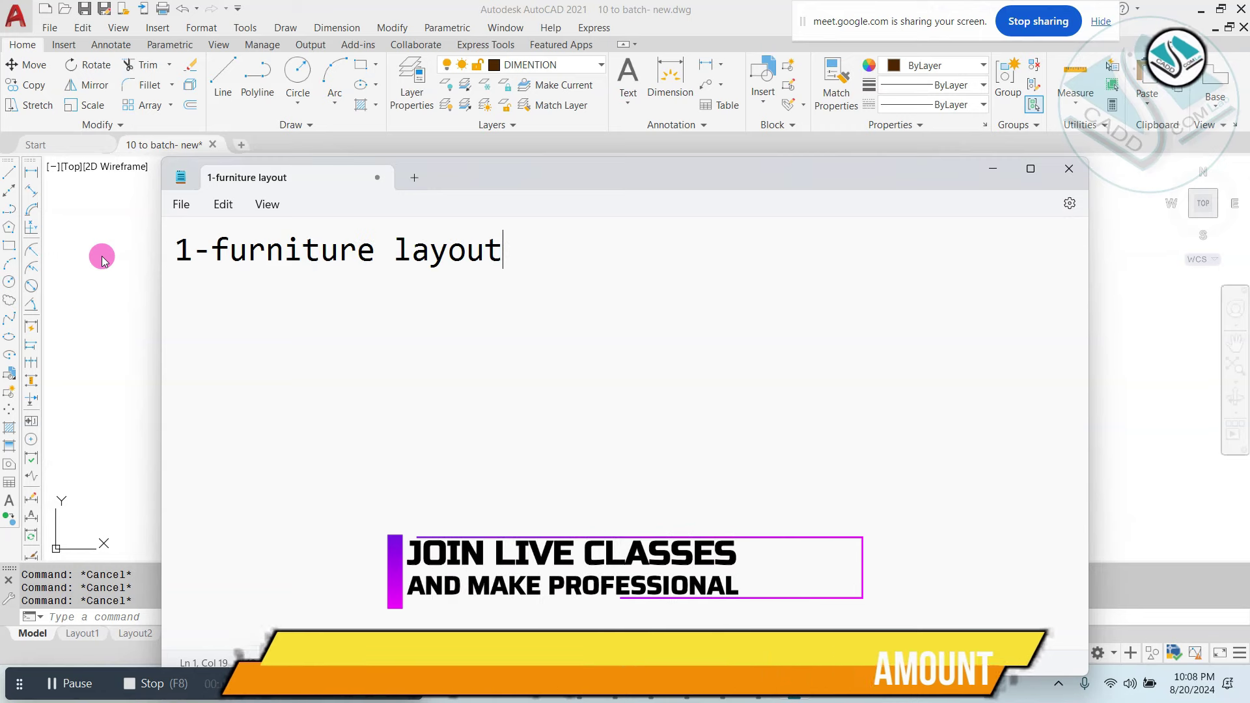
{"action": "type", "text": "--- "}
{"action": "type", "text": "-----"}
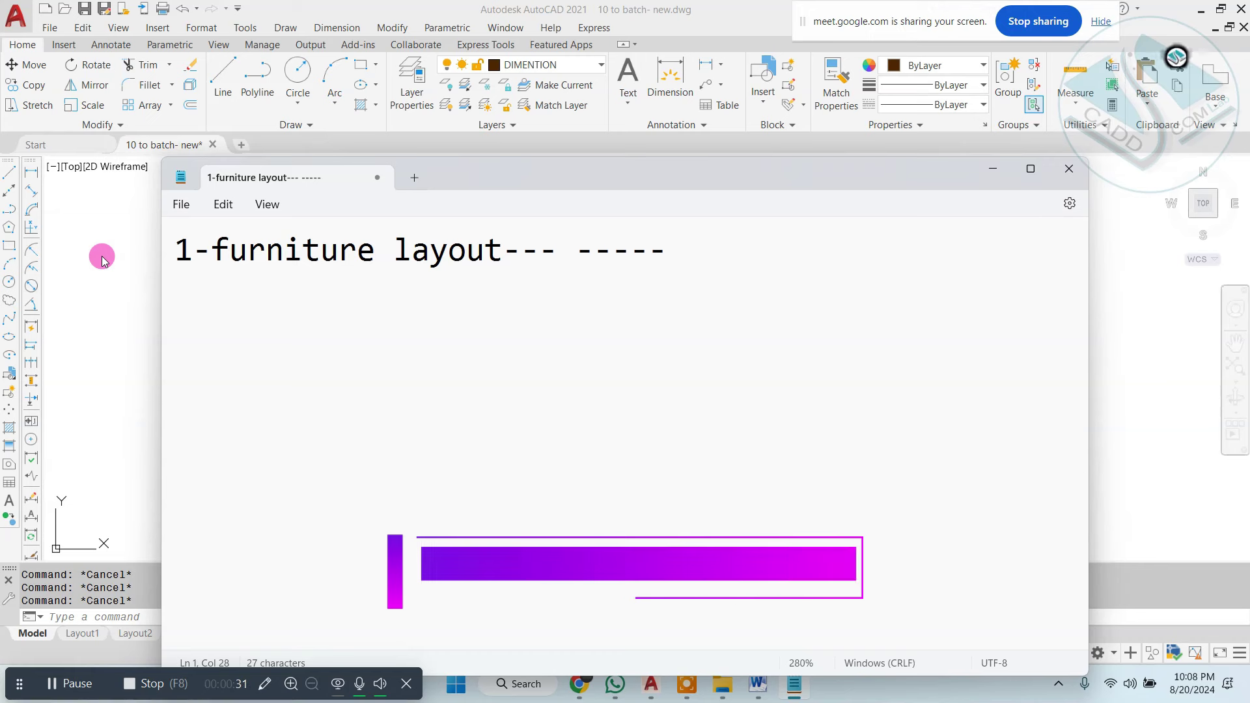
{"action": "triple_click", "coordinate": [770, 255]}
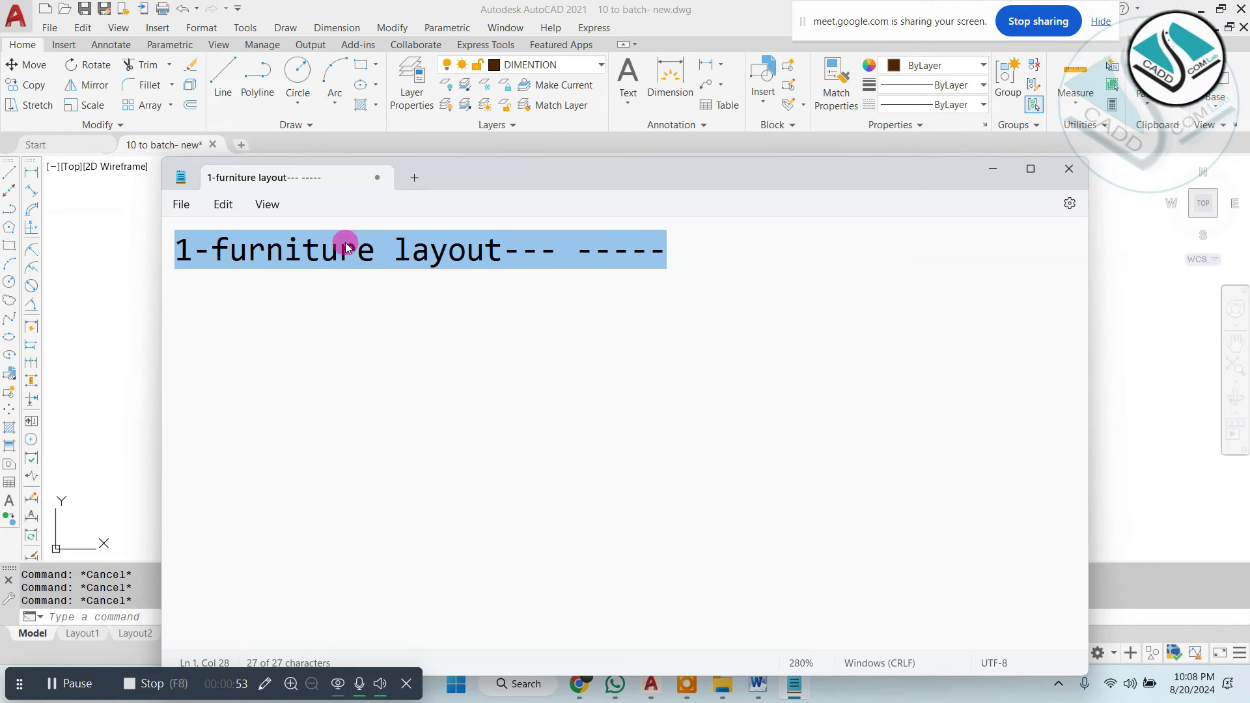
{"action": "left_click", "coordinate": [719, 252]}
{"action": "key", "text": "ctrl+a"}
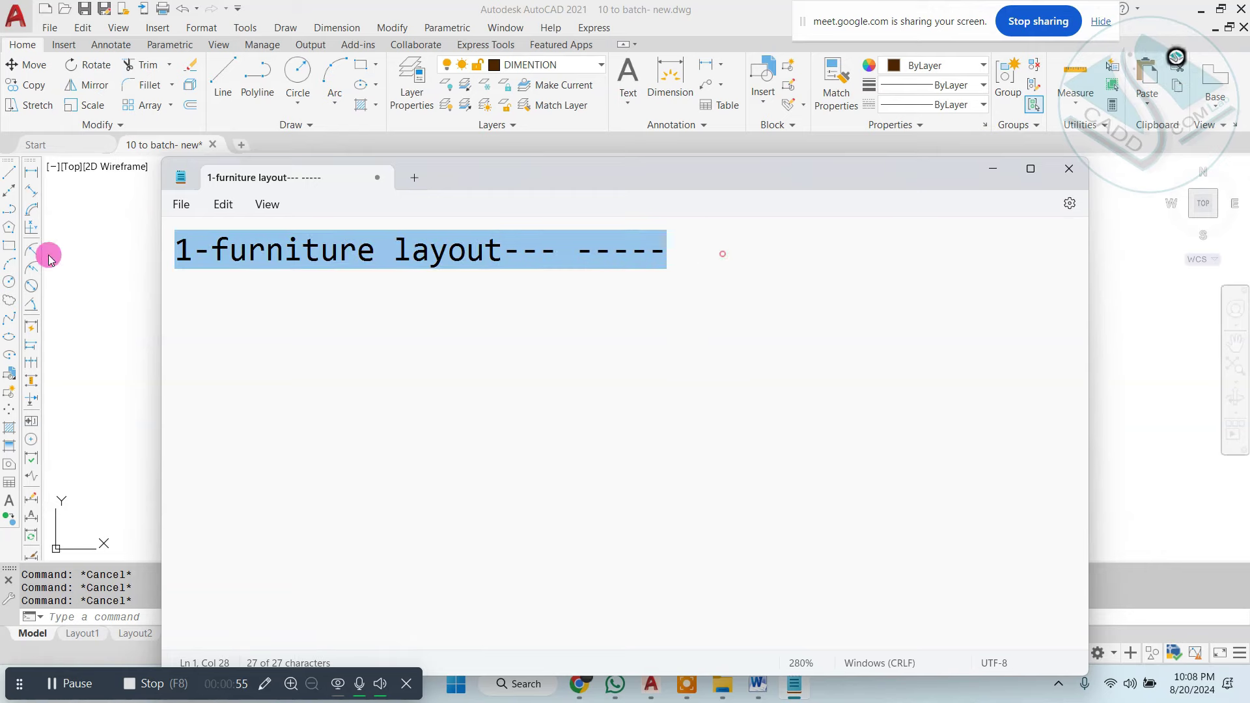
Return to AutoCAD and zoom and pan to frame the floor plan sheets.
{"action": "left_click", "coordinate": [23, 316]}
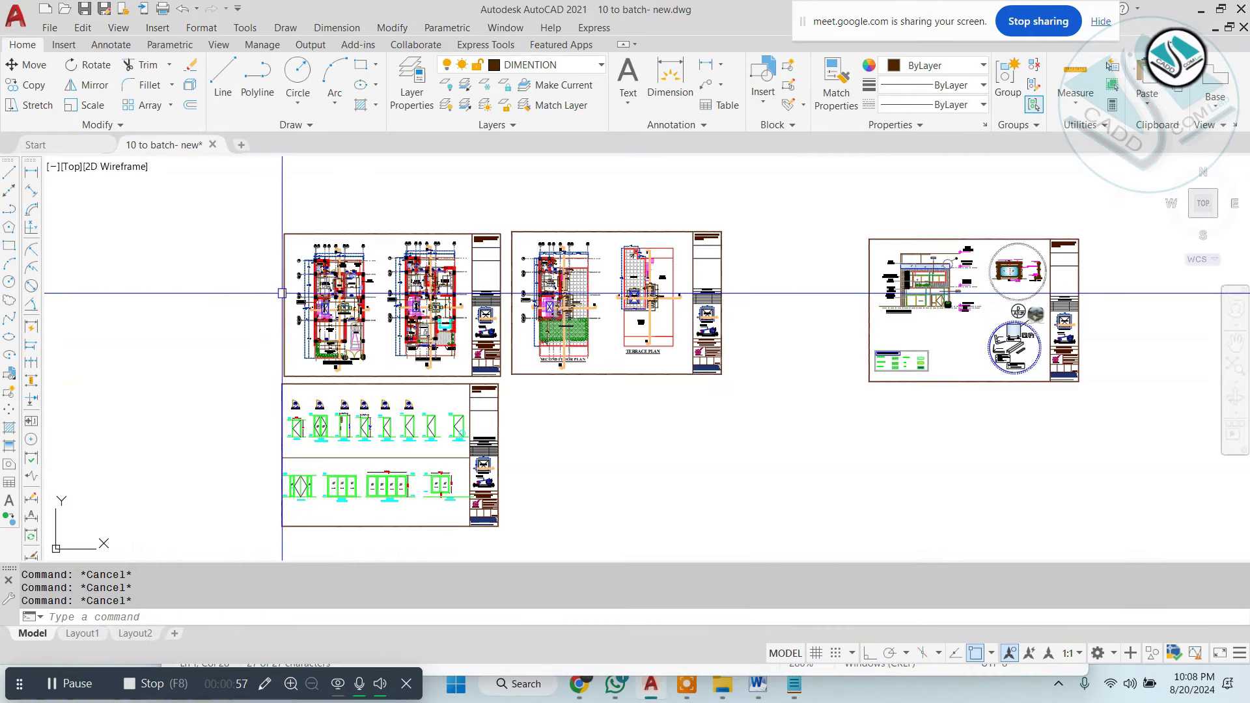
{"action": "scroll", "coordinate": [360, 293], "scroll_direction": "up", "scroll_amount": 4}
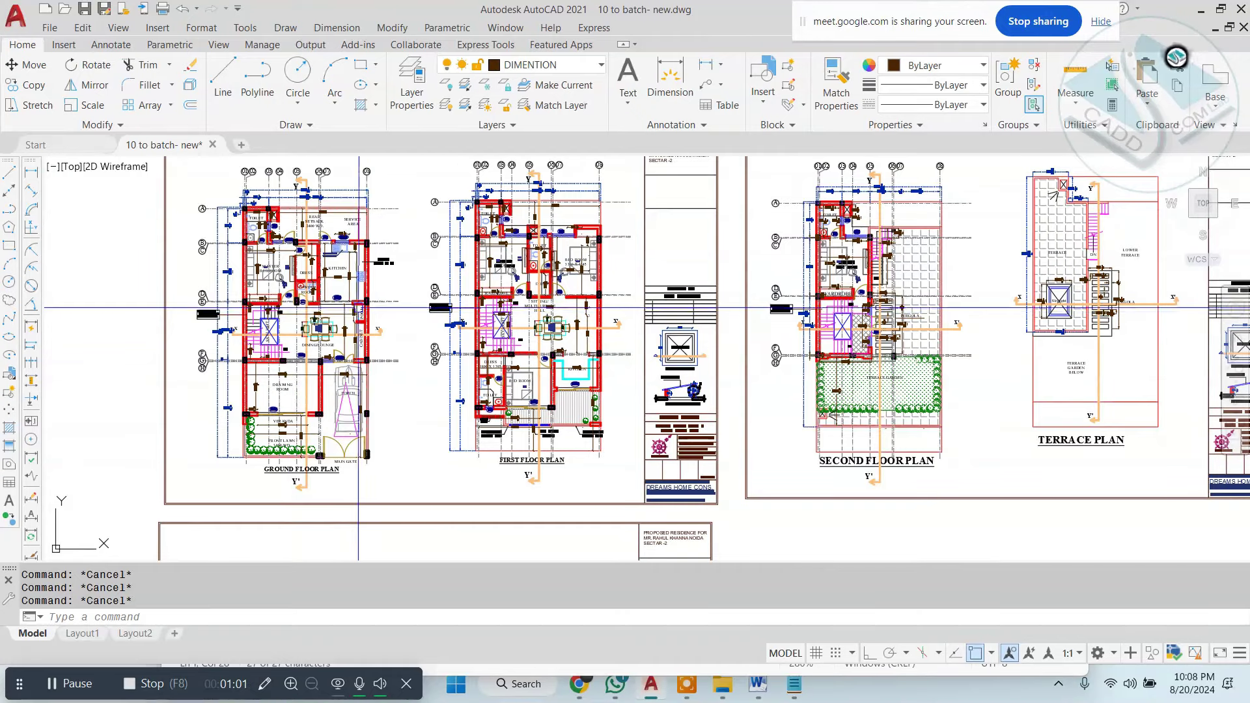
{"action": "middle_click_drag", "start_coordinate": [359, 307], "coordinate": [412, 335]}
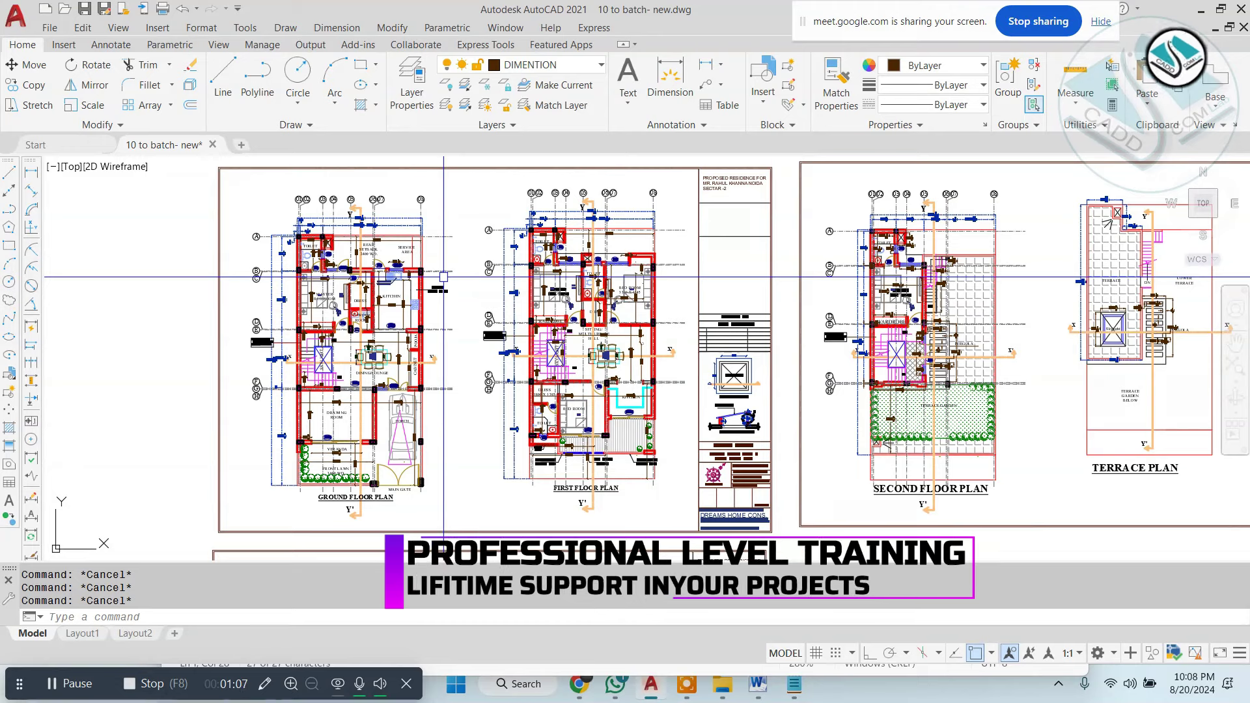
{"action": "scroll", "coordinate": [440, 278], "scroll_direction": "down", "scroll_amount": 2}
{"action": "scroll", "coordinate": [431, 279], "scroll_direction": "down", "scroll_amount": 1}
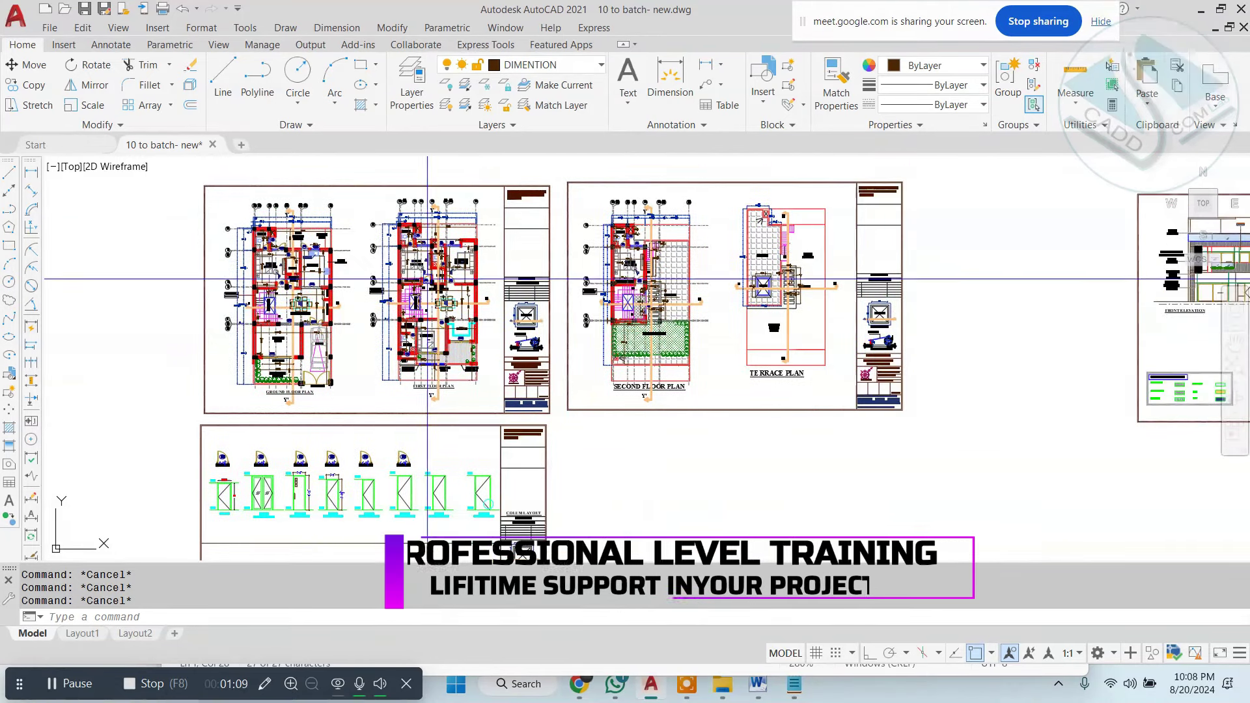
{"action": "left_click", "coordinate": [1131, 684]}
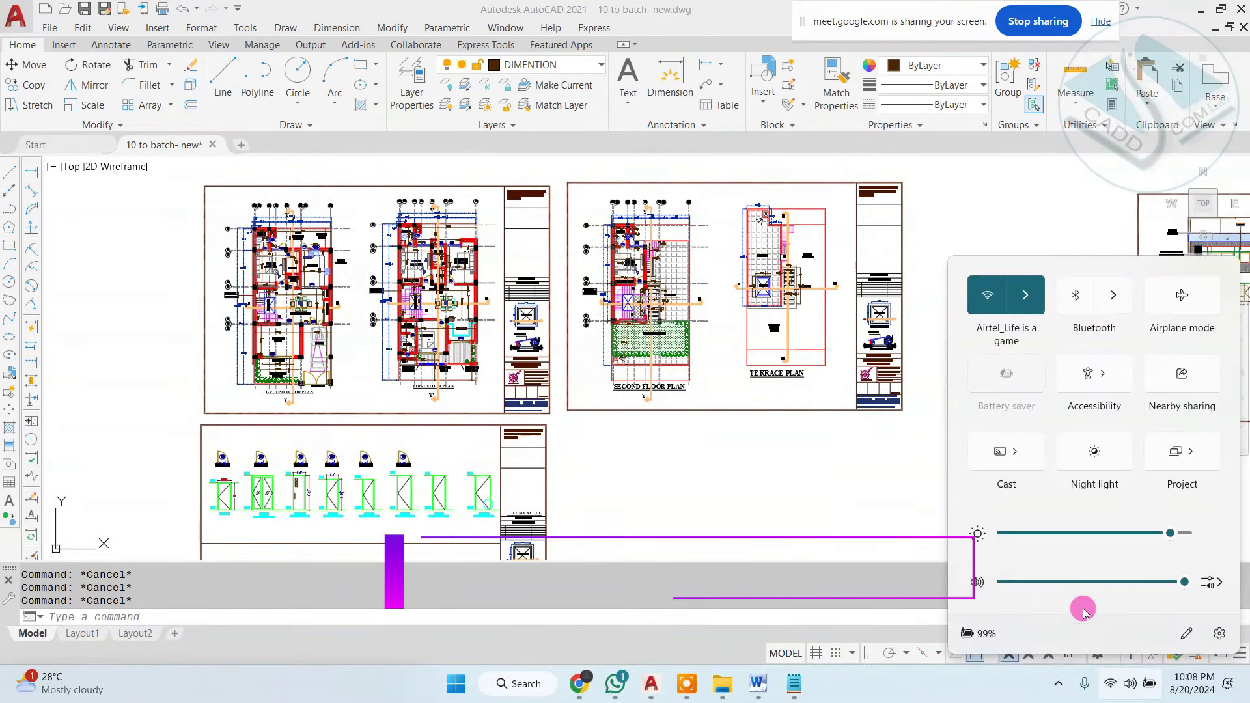
{"action": "left_click", "coordinate": [889, 692]}
{"action": "scroll", "coordinate": [645, 433], "scroll_direction": "down", "scroll_amount": 2}
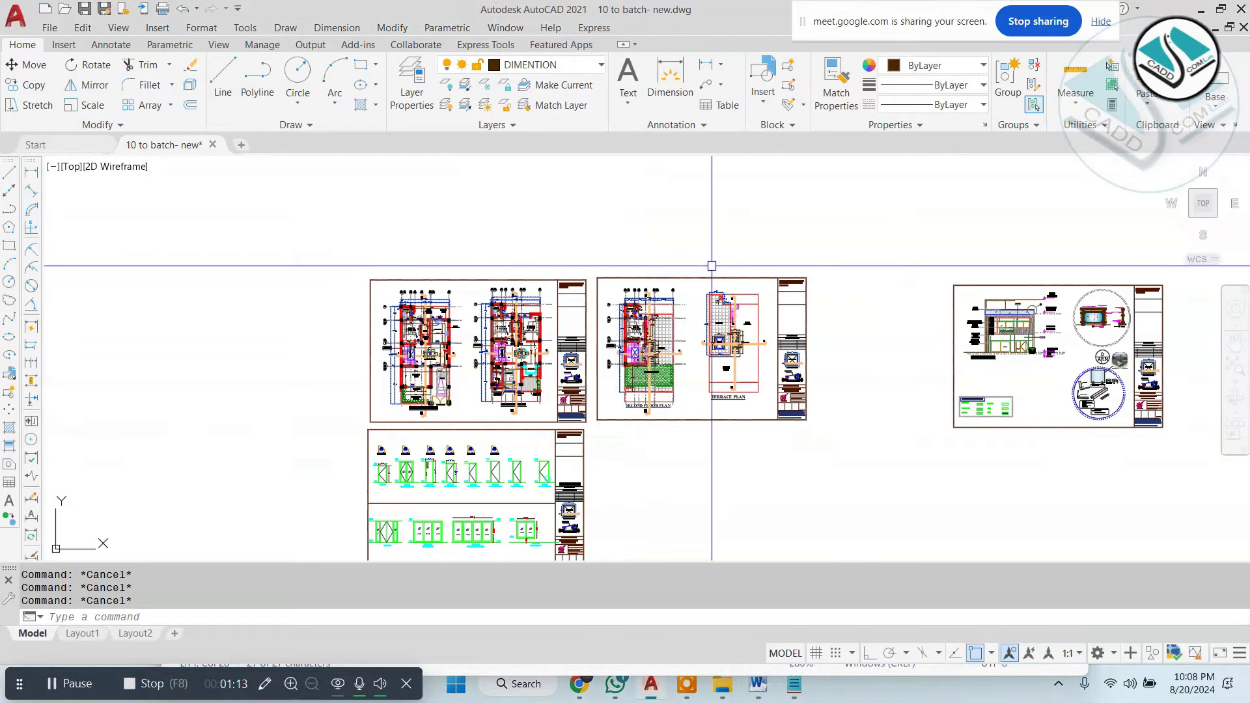
Window-select the right-hand elevation sheet and erase it with E.
{"action": "middle_click_drag", "start_coordinate": [712, 265], "coordinate": [498, 218]}
{"action": "left_click", "coordinate": [726, 225]}
{"action": "left_click", "coordinate": [1107, 438]}
{"action": "type", "text": "e"}
{"action": "key", "text": "Return"}
{"action": "key", "text": "Escape"}
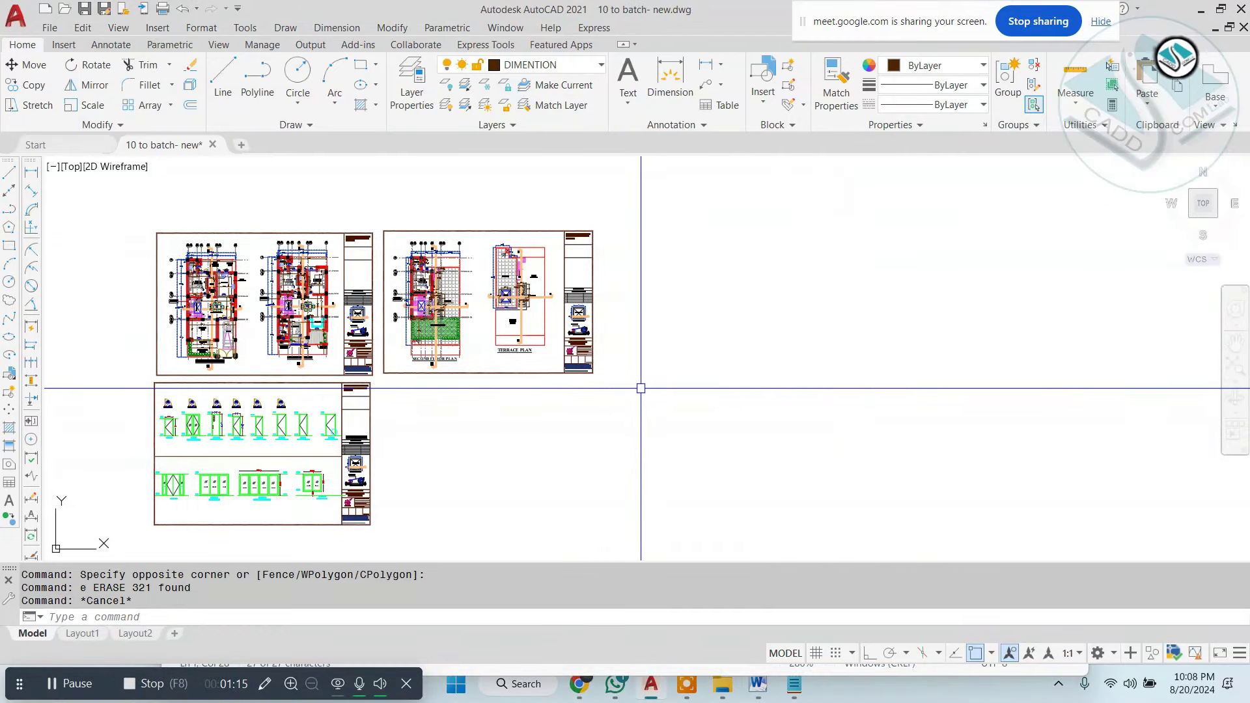
{"action": "scroll", "coordinate": [254, 354], "scroll_direction": "up", "scroll_amount": 2}
Open ARCHITECTURE DETAILS.dwg from the Start tab and window-select its FURNITURE LAYOUT sheet.
{"action": "left_click", "coordinate": [36, 144]}
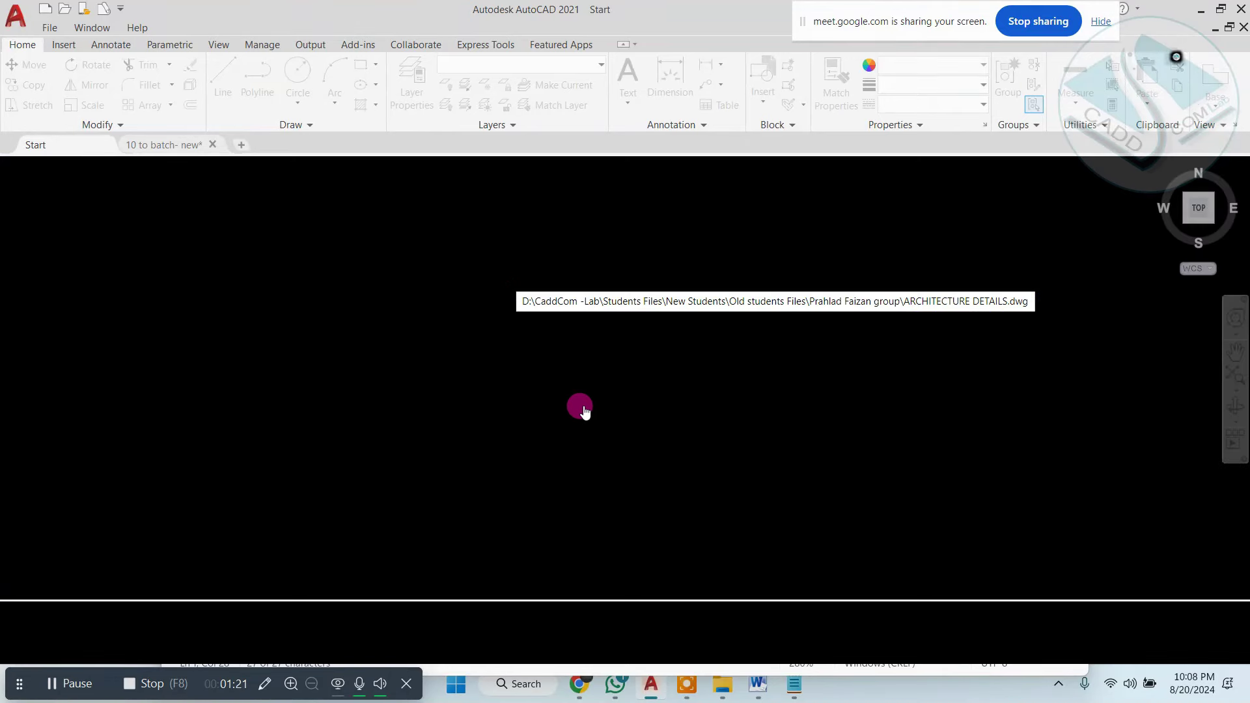
{"action": "left_click", "coordinate": [564, 363]}
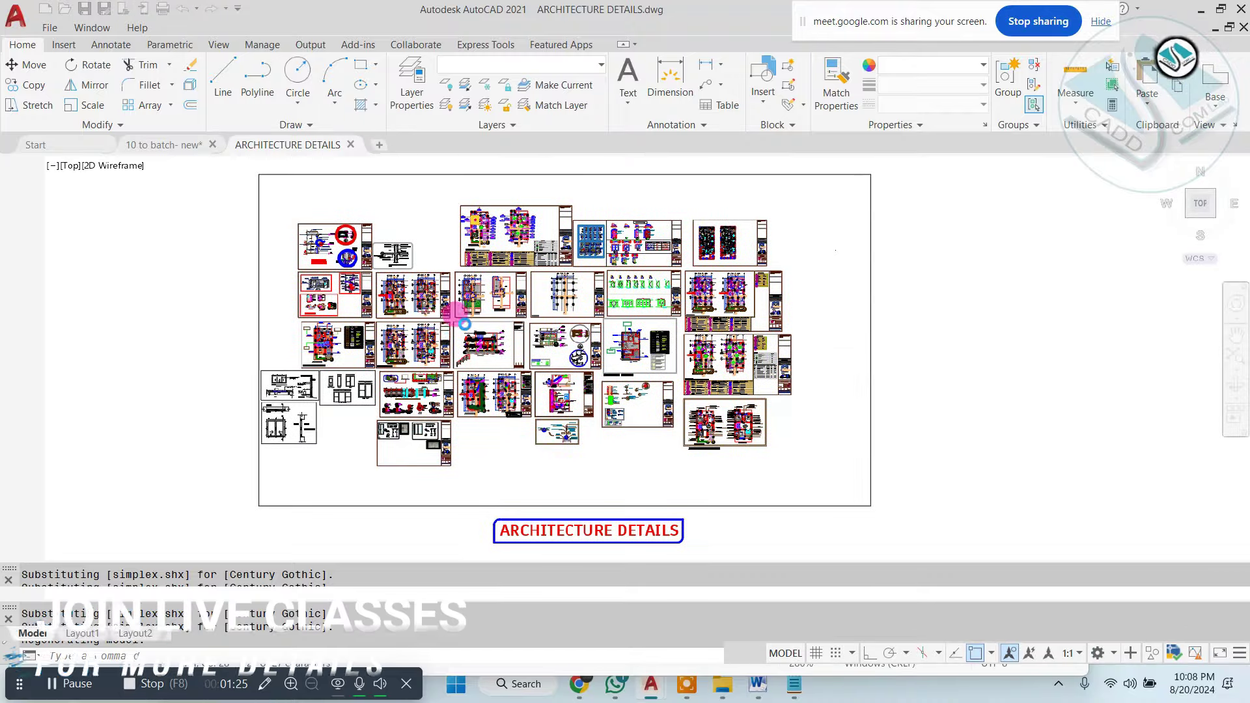
{"action": "scroll", "coordinate": [329, 204], "scroll_direction": "up", "scroll_amount": 2}
{"action": "scroll", "coordinate": [329, 204], "scroll_direction": "up", "scroll_amount": 2}
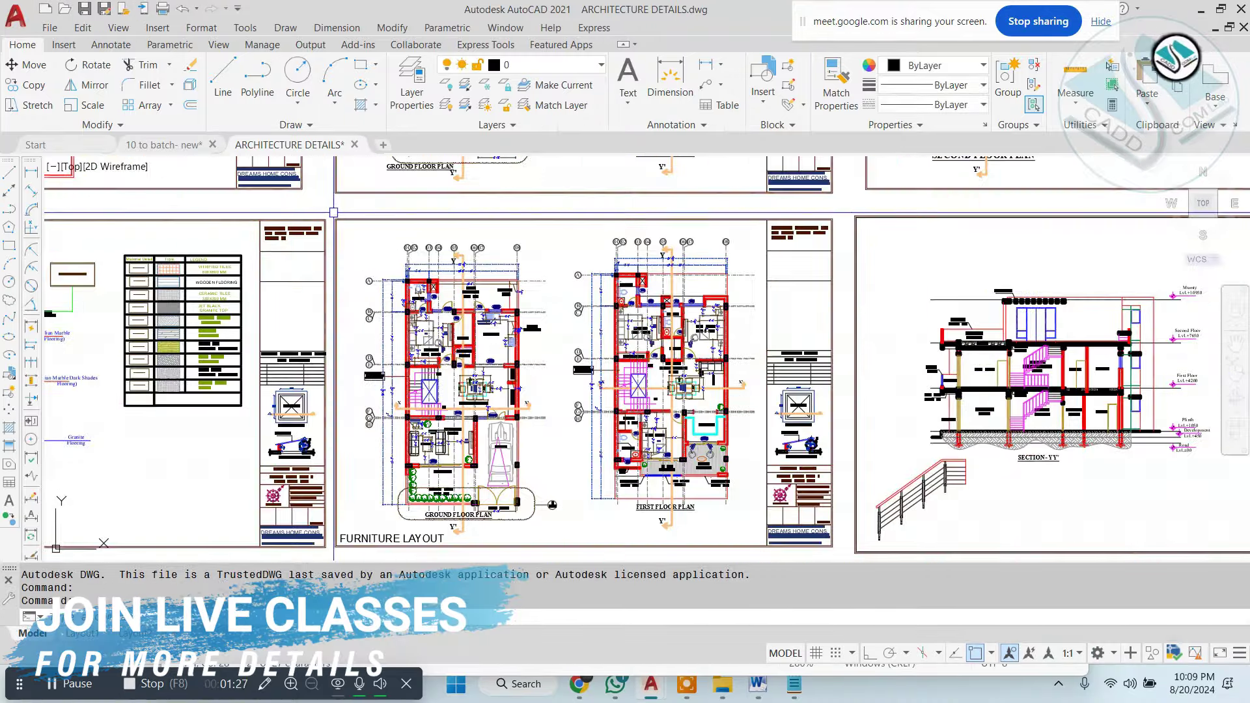
{"action": "left_click", "coordinate": [329, 204]}
{"action": "scroll", "coordinate": [365, 365], "scroll_direction": "up", "scroll_amount": 2}
{"action": "scroll", "coordinate": [651, 365], "scroll_direction": "down", "scroll_amount": 2}
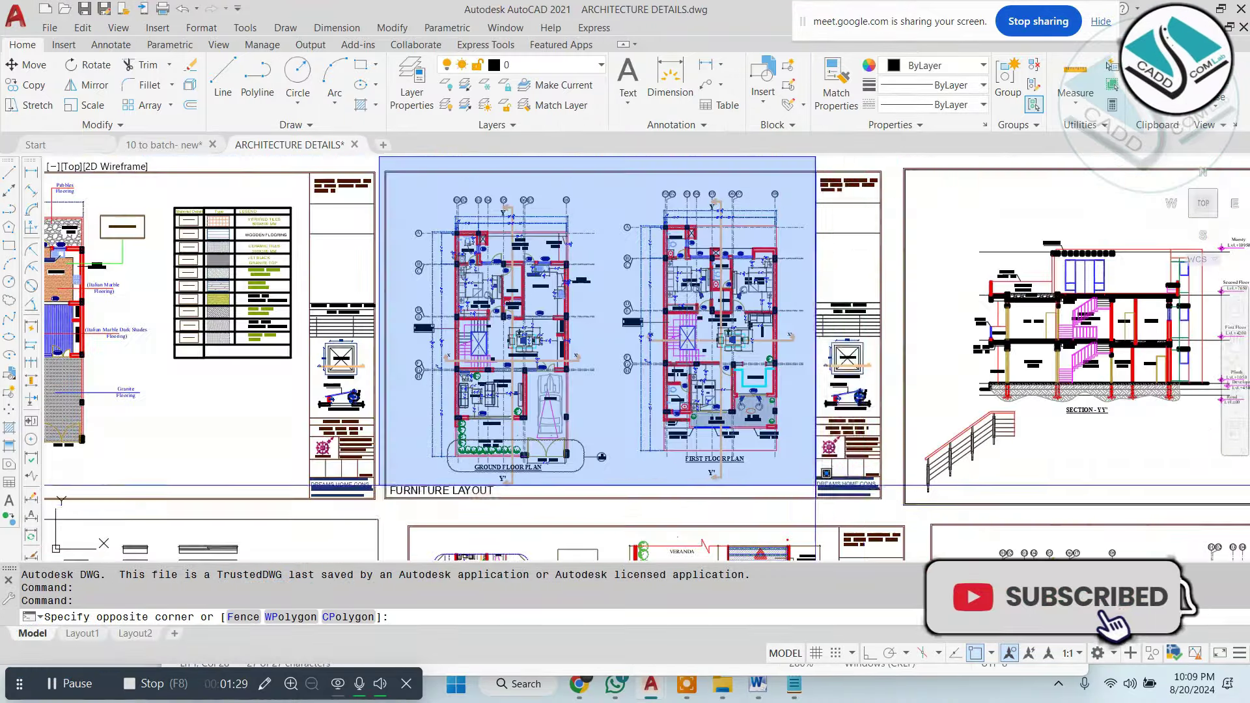
{"action": "left_click", "coordinate": [888, 513]}
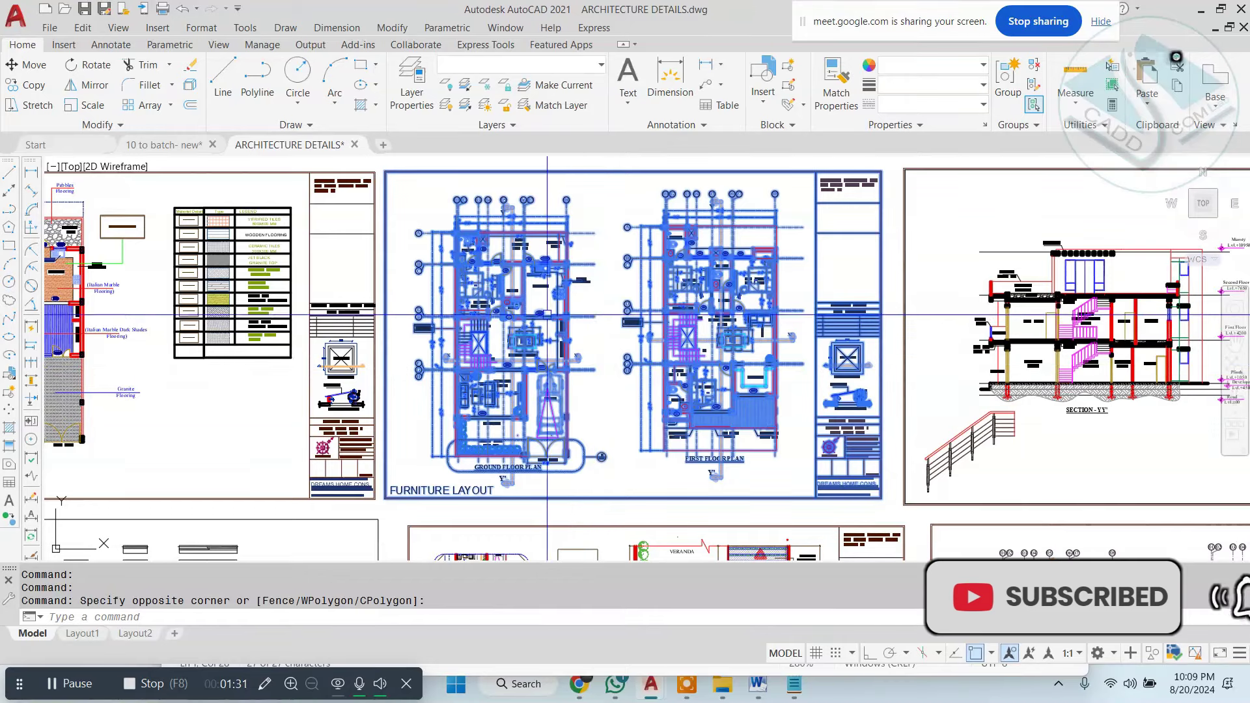
Paste the FURNITURE LAYOUT sheet right of the existing sheets, closing ARCHITECTURE DETAILS unsaved.
{"action": "left_click", "coordinate": [166, 144]}
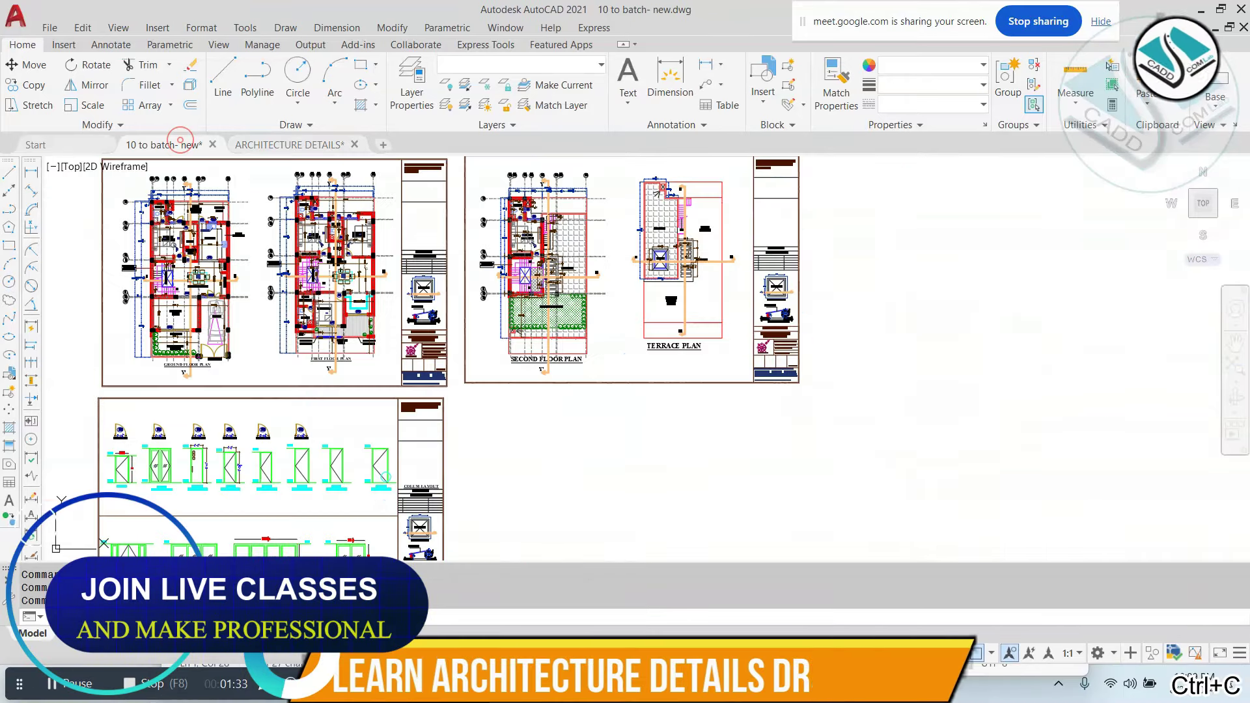
{"action": "key", "text": "ctrl+v"}
{"action": "scroll", "coordinate": [519, 359], "scroll_direction": "down", "scroll_amount": 3}
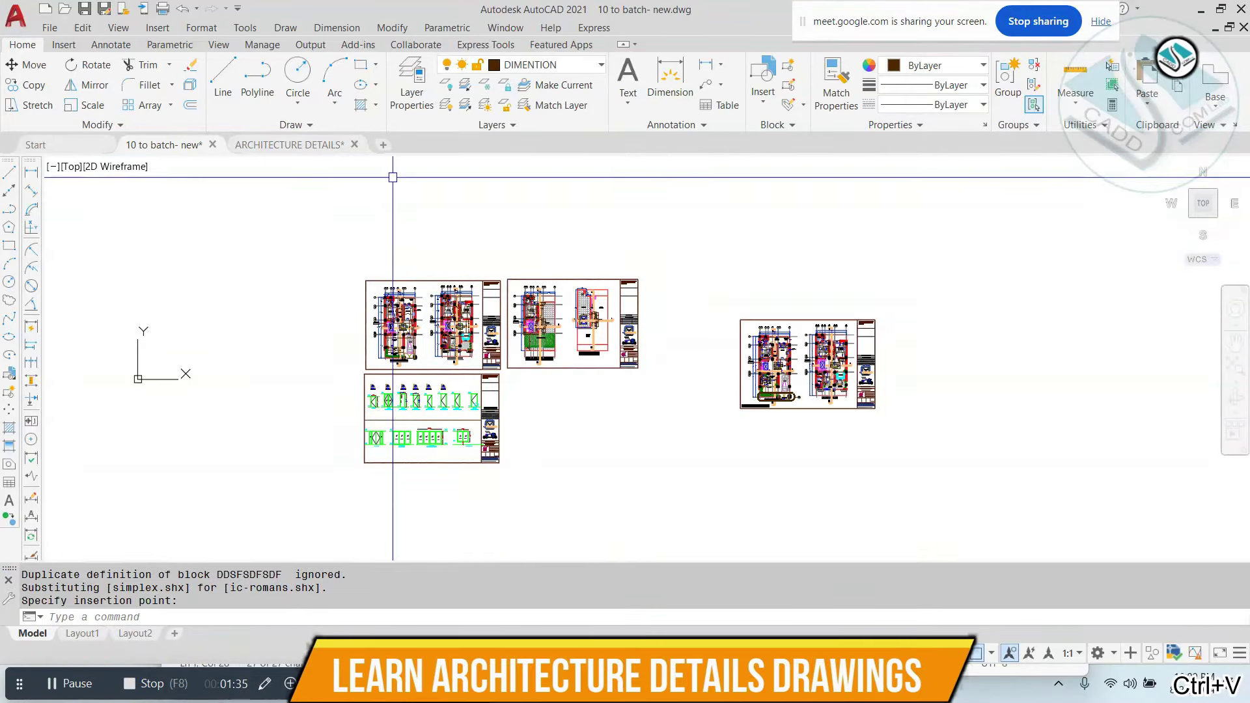
{"action": "left_click", "coordinate": [355, 143]}
{"action": "left_click", "coordinate": [682, 371]}
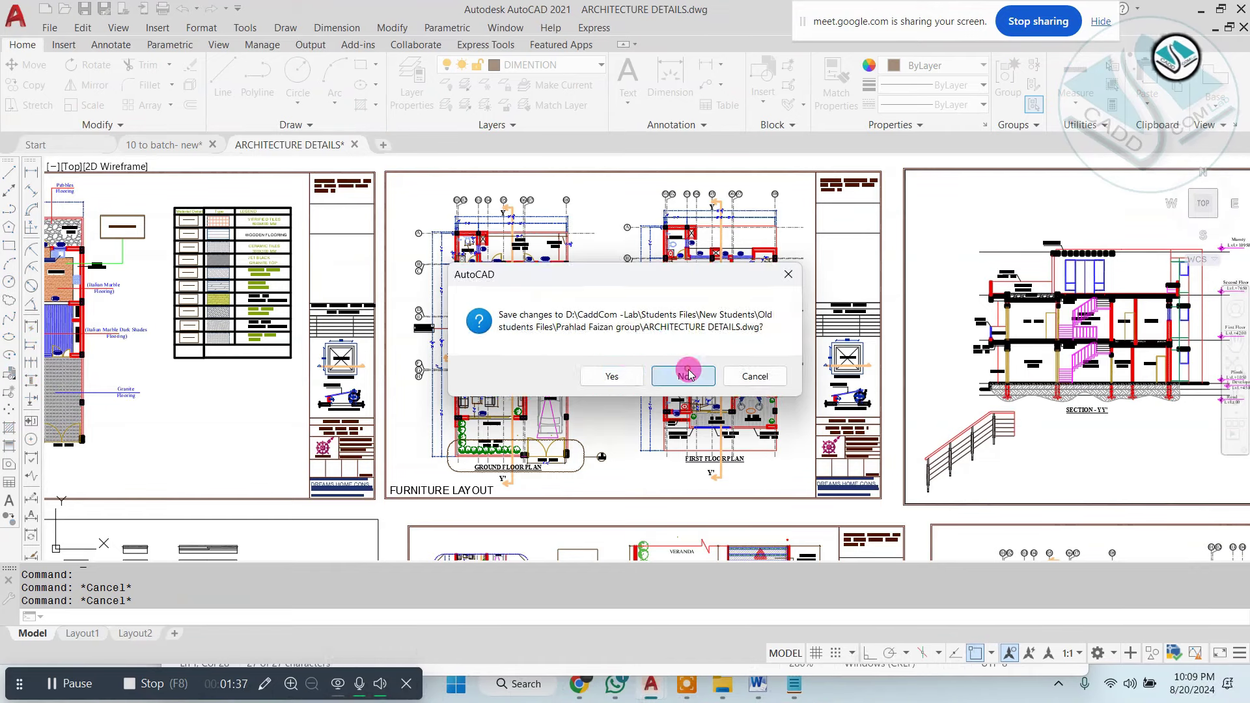
{"action": "left_click", "coordinate": [469, 349]}
Zoom and pan to bring the pasted furniture layout plans into view.
{"action": "scroll", "coordinate": [469, 271], "scroll_direction": "up", "scroll_amount": 2}
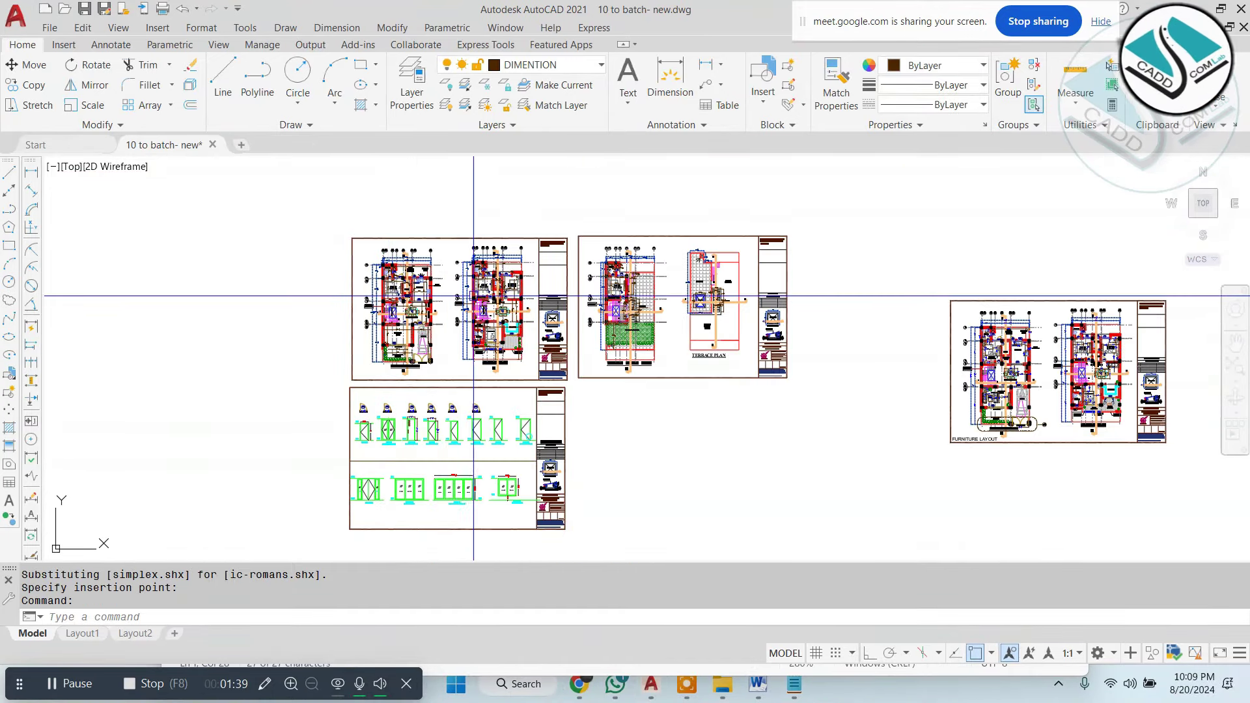
{"action": "scroll", "coordinate": [469, 270], "scroll_direction": "up", "scroll_amount": 3}
{"action": "scroll", "coordinate": [466, 271], "scroll_direction": "down", "scroll_amount": 2}
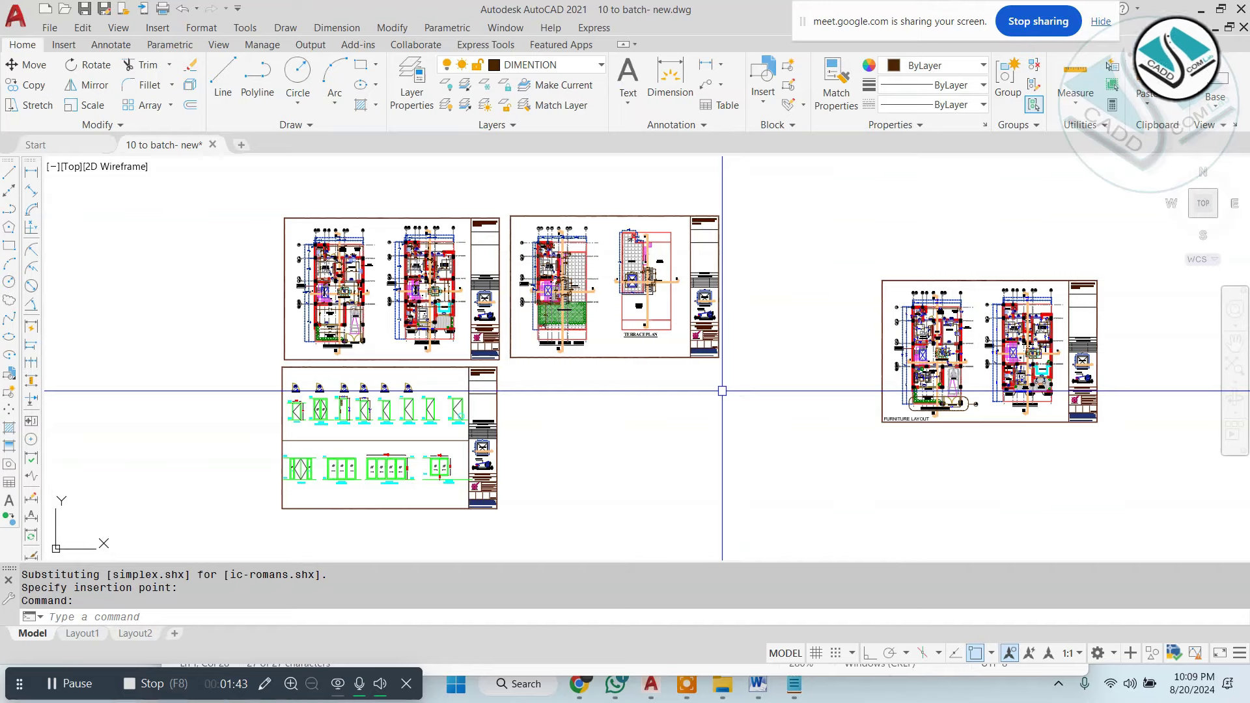
{"action": "scroll", "coordinate": [415, 354], "scroll_direction": "up", "scroll_amount": 3}
{"action": "scroll", "coordinate": [414, 354], "scroll_direction": "down", "scroll_amount": 2}
{"action": "scroll", "coordinate": [502, 363], "scroll_direction": "down", "scroll_amount": 1}
{"action": "middle_click_drag", "start_coordinate": [770, 391], "coordinate": [699, 383]}
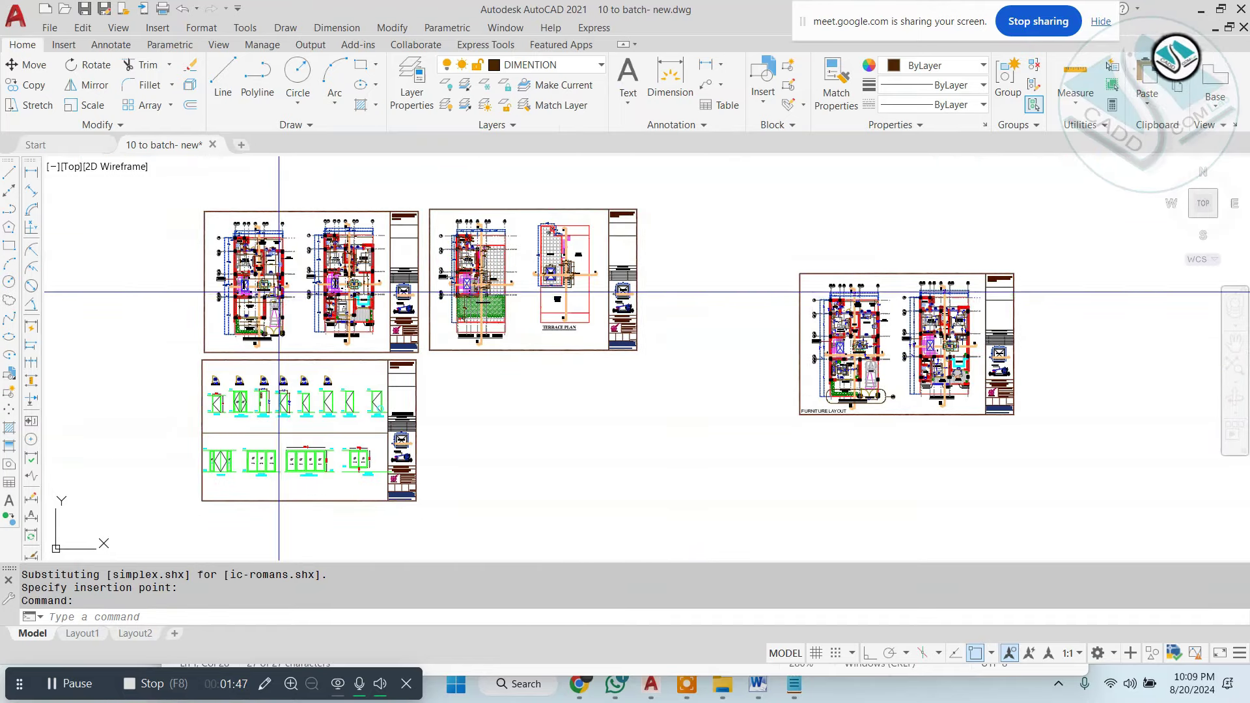
{"action": "scroll", "coordinate": [278, 293], "scroll_direction": "up", "scroll_amount": 3}
{"action": "scroll", "coordinate": [260, 306], "scroll_direction": "up", "scroll_amount": 1}
{"action": "scroll", "coordinate": [215, 315], "scroll_direction": "up", "scroll_amount": 1}
{"action": "scroll", "coordinate": [172, 323], "scroll_direction": "up", "scroll_amount": 1}
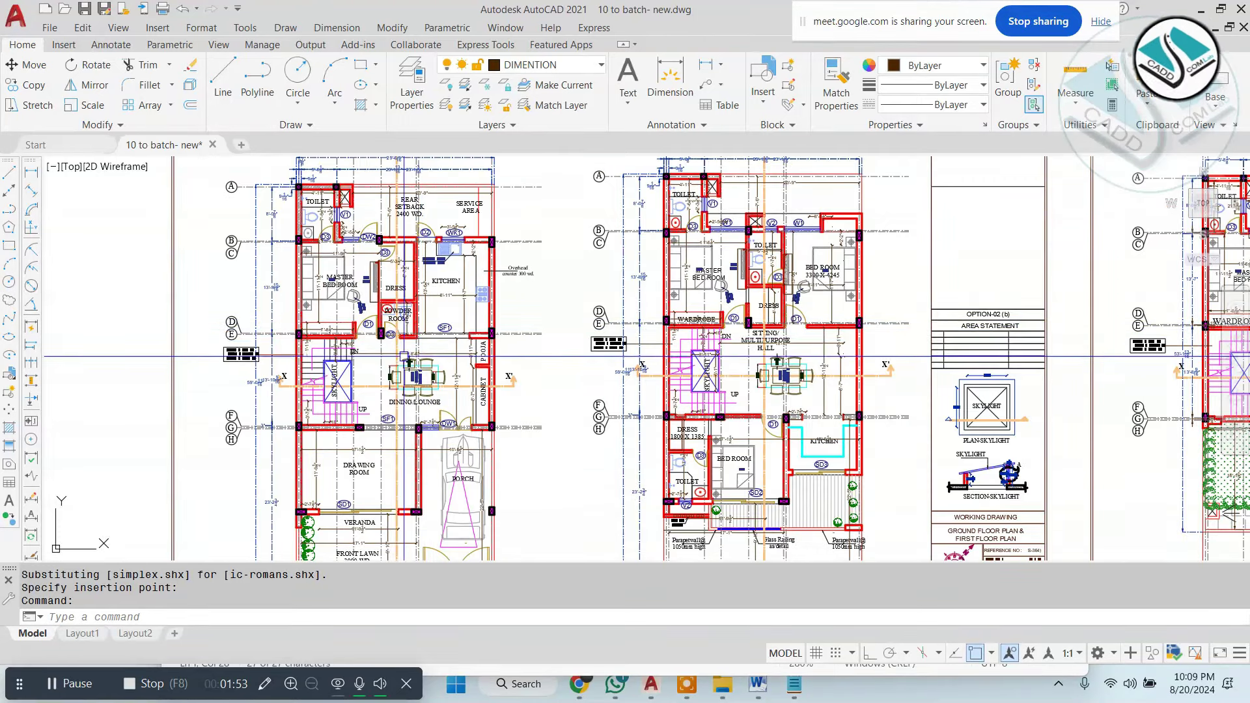
Zoom out over both plans, then in on the TOILET and REAR SETBACK area.
{"action": "scroll", "coordinate": [340, 248], "scroll_direction": "up", "scroll_amount": 4}
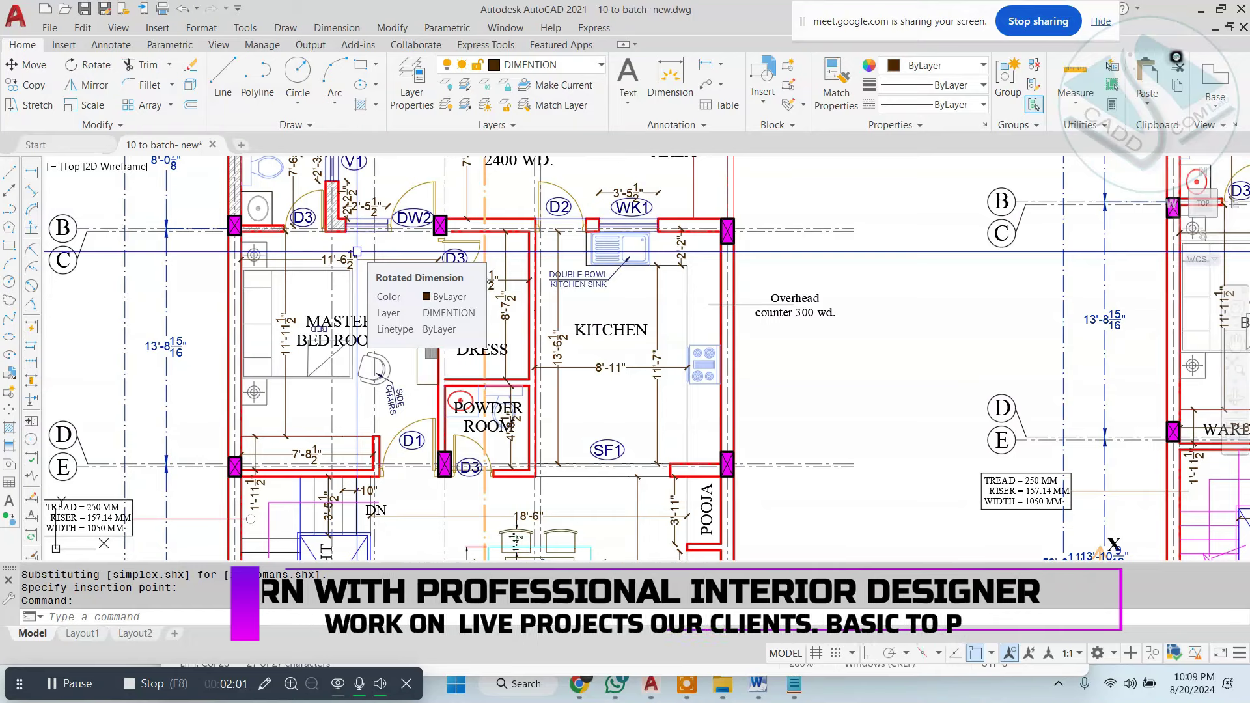
{"action": "scroll", "coordinate": [444, 360], "scroll_direction": "down", "scroll_amount": 1}
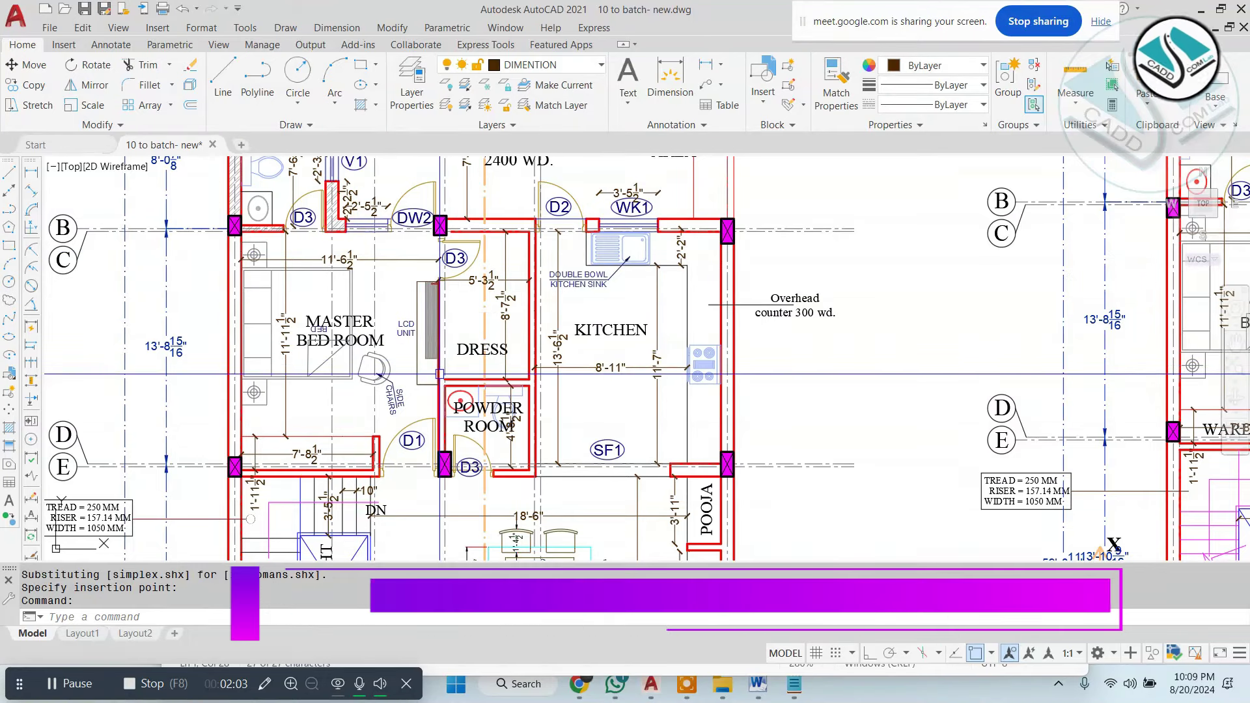
{"action": "scroll", "coordinate": [429, 356], "scroll_direction": "down", "scroll_amount": 1}
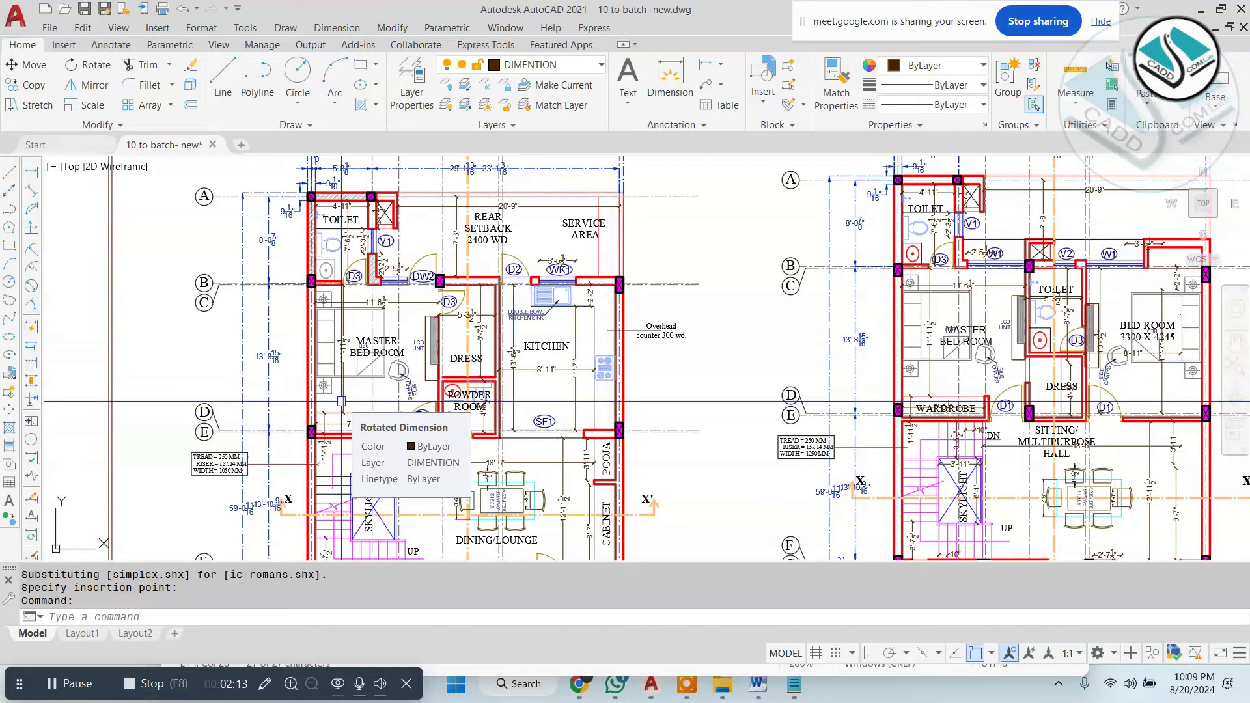
{"action": "scroll", "coordinate": [320, 207], "scroll_direction": "up", "scroll_amount": 5}
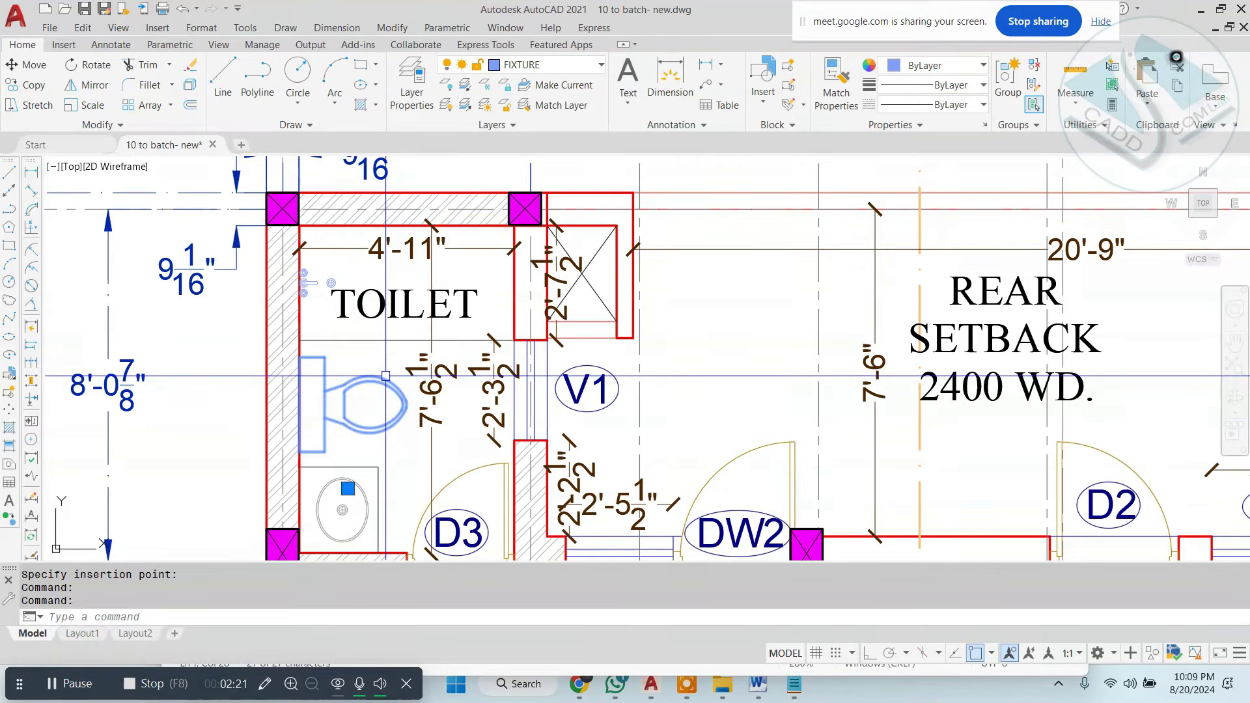
{"action": "left_click", "coordinate": [337, 27]}
{"action": "left_click", "coordinate": [364, 63]}
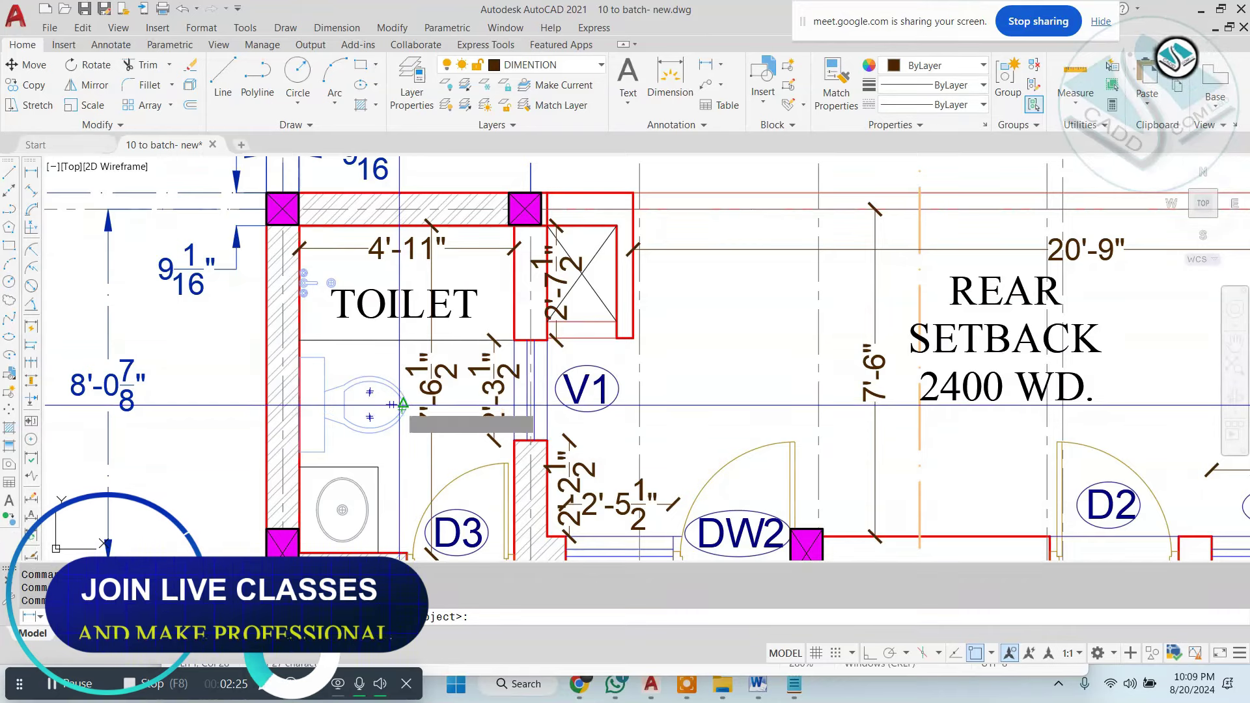
{"action": "left_click", "coordinate": [402, 409]}
{"action": "left_click", "coordinate": [515, 400]}
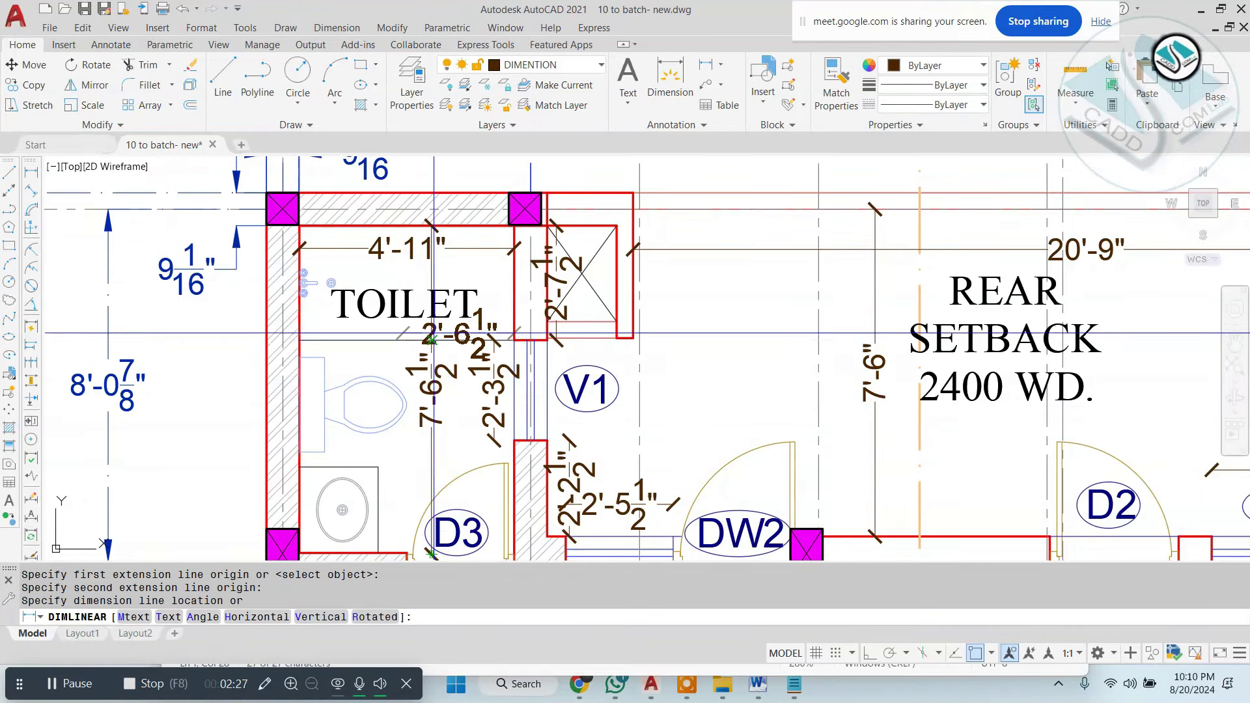
{"action": "key", "text": "Escape"}
{"action": "key", "text": "Return"}
{"action": "left_click", "coordinate": [313, 225]}
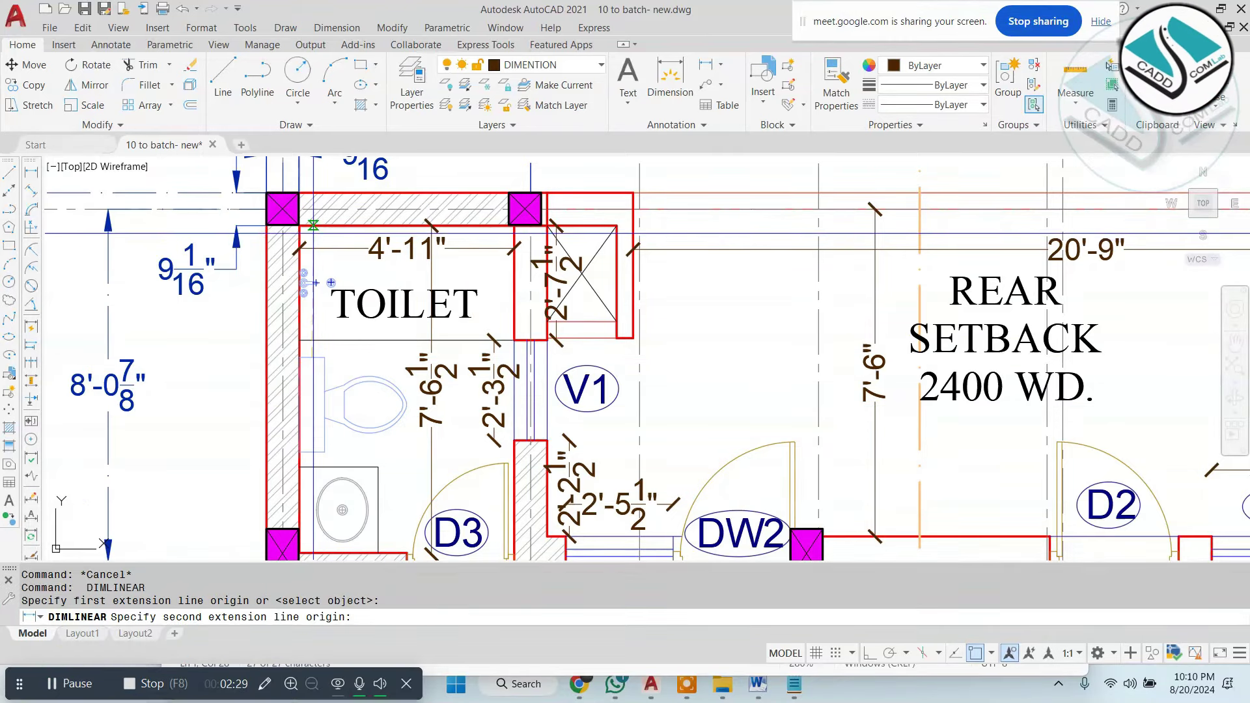
{"action": "left_click", "coordinate": [299, 339]}
{"action": "key", "text": "Escape"}
{"action": "middle_click_drag", "start_coordinate": [378, 420], "coordinate": [372, 377]}
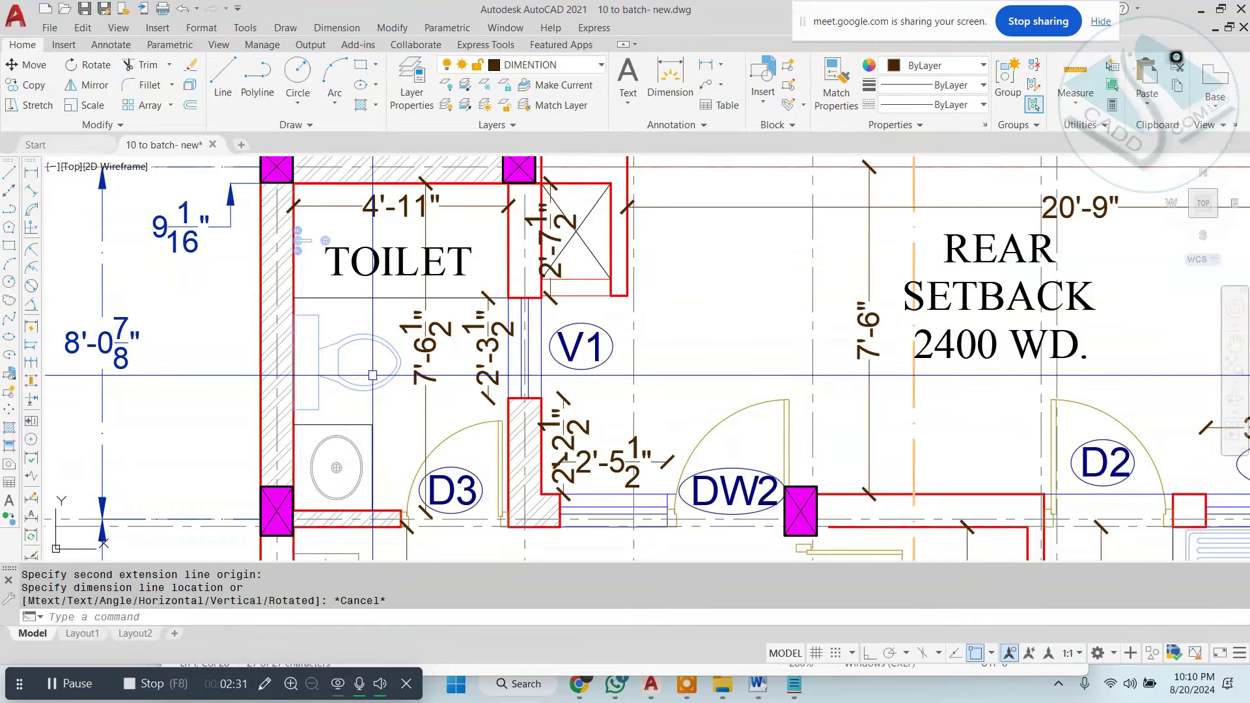
{"action": "scroll", "coordinate": [321, 355], "scroll_direction": "up", "scroll_amount": 2}
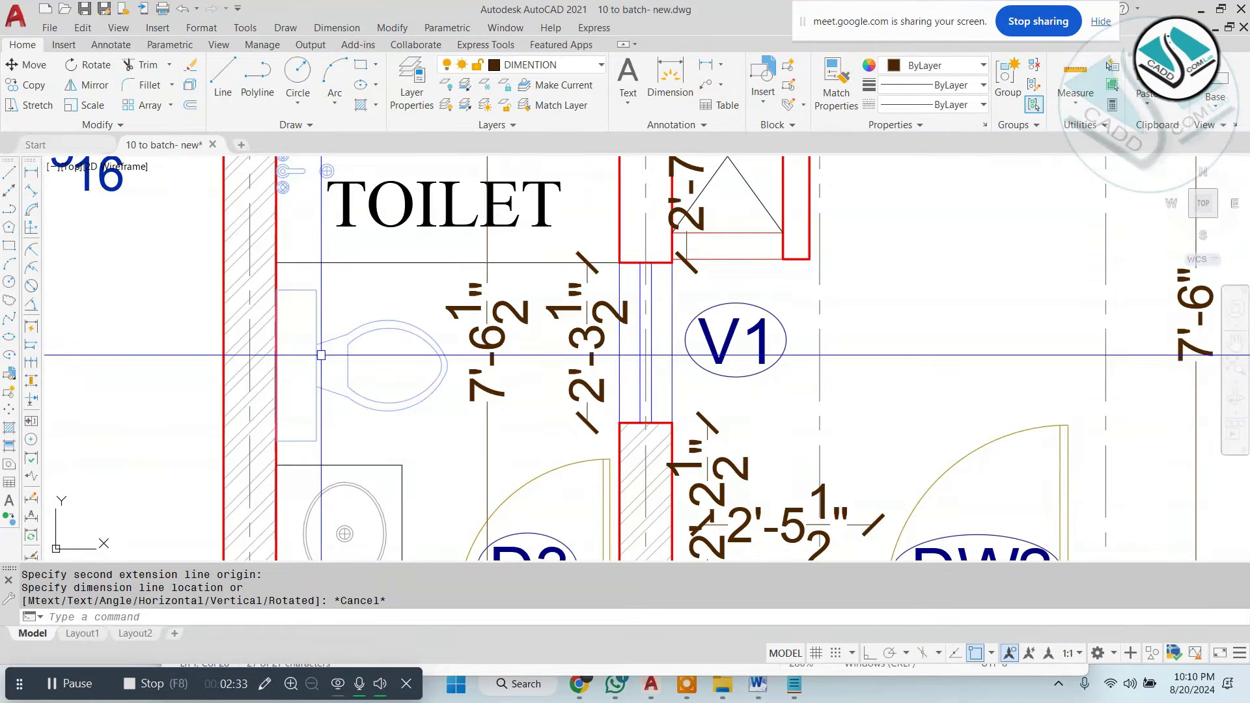
{"action": "left_click", "coordinate": [353, 500]}
{"action": "left_click", "coordinate": [355, 353]}
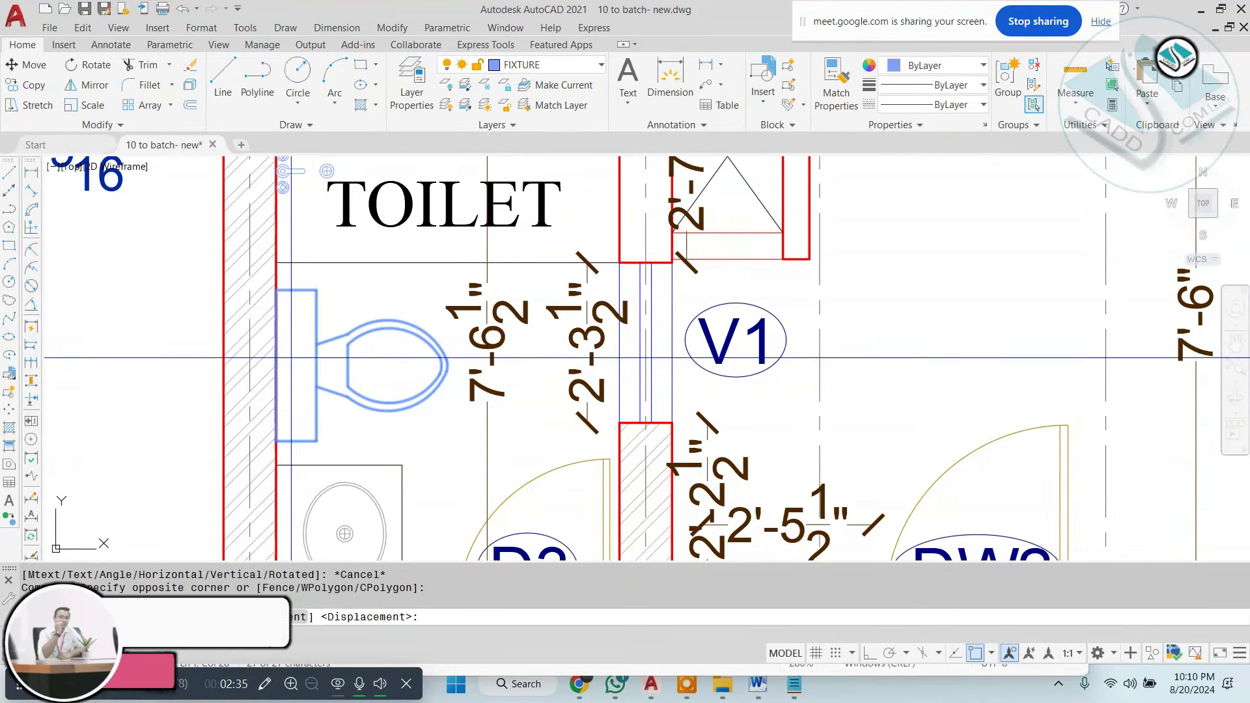
{"action": "type", "text": "m"}
{"action": "key", "text": "Return"}
{"action": "left_click", "coordinate": [277, 365]}
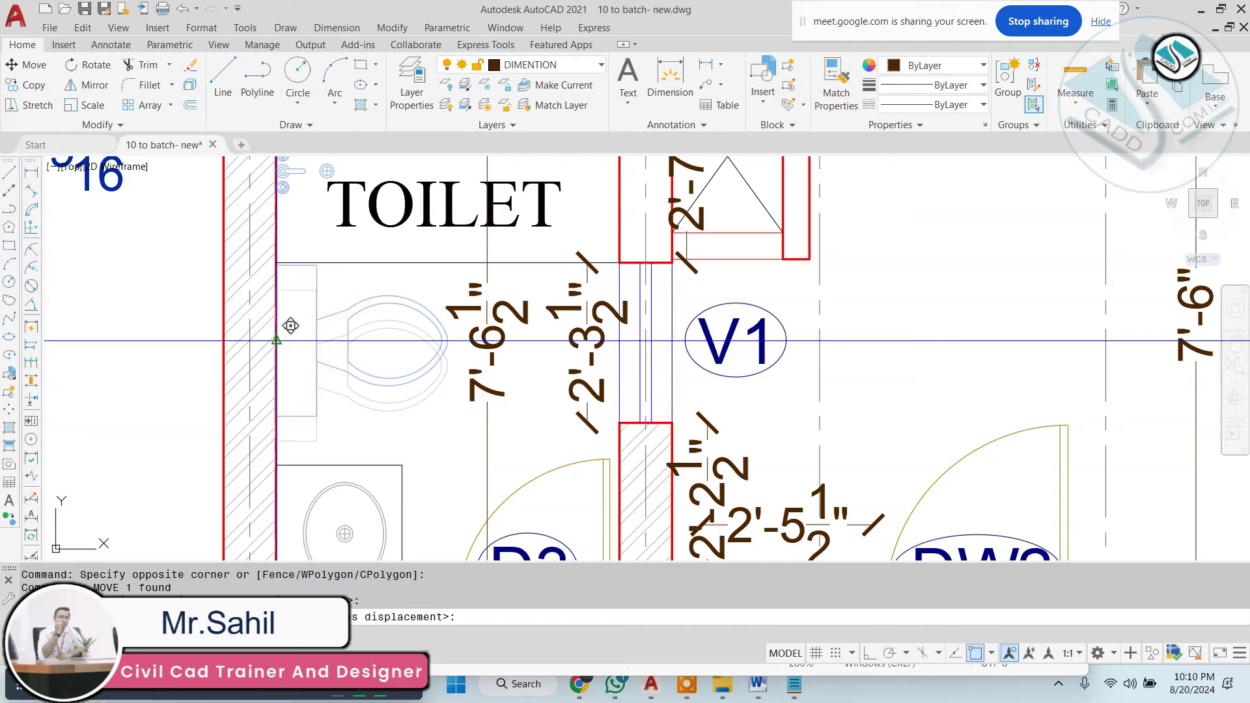
{"action": "key", "text": "Escape"}
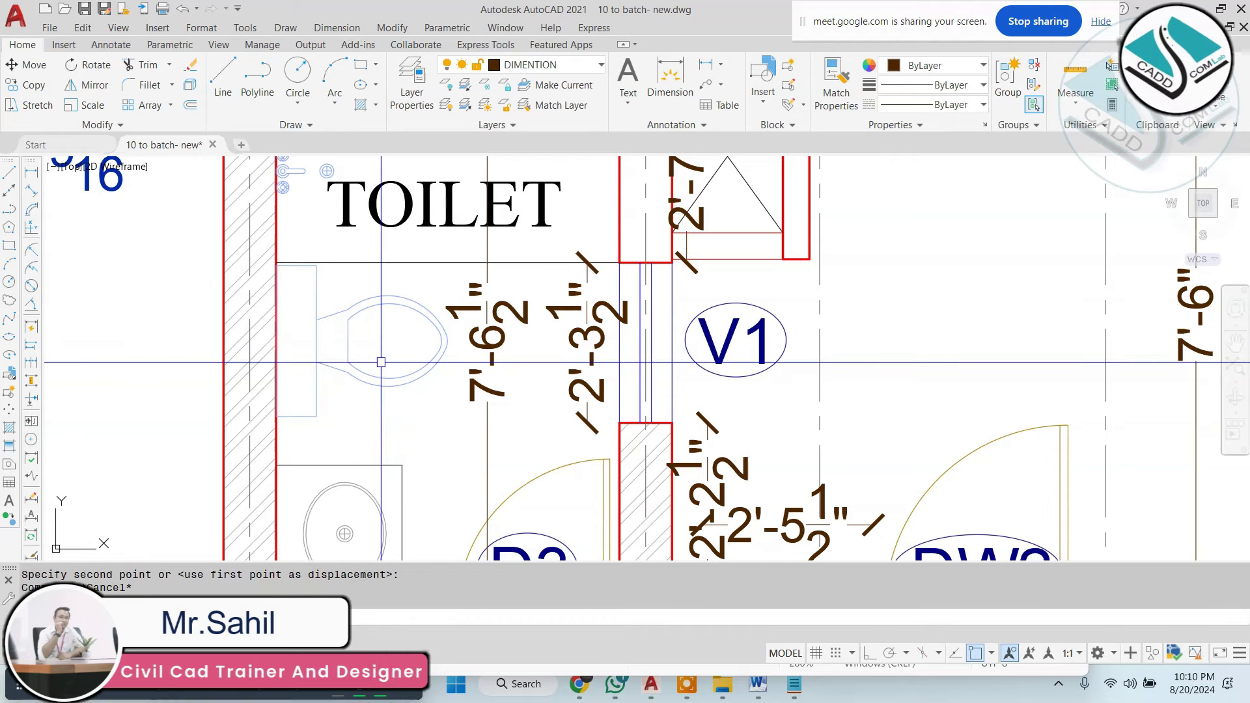
{"action": "key", "text": "Escape"}
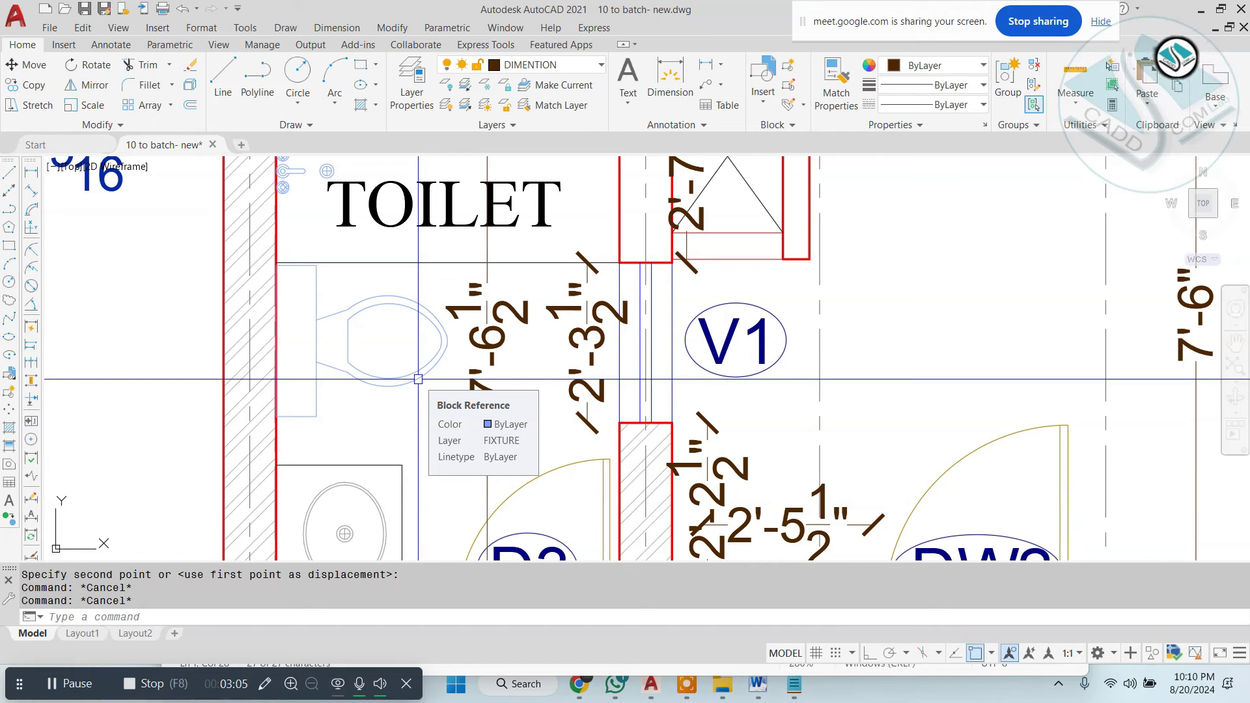
{"action": "scroll", "coordinate": [493, 290], "scroll_direction": "down", "scroll_amount": 3}
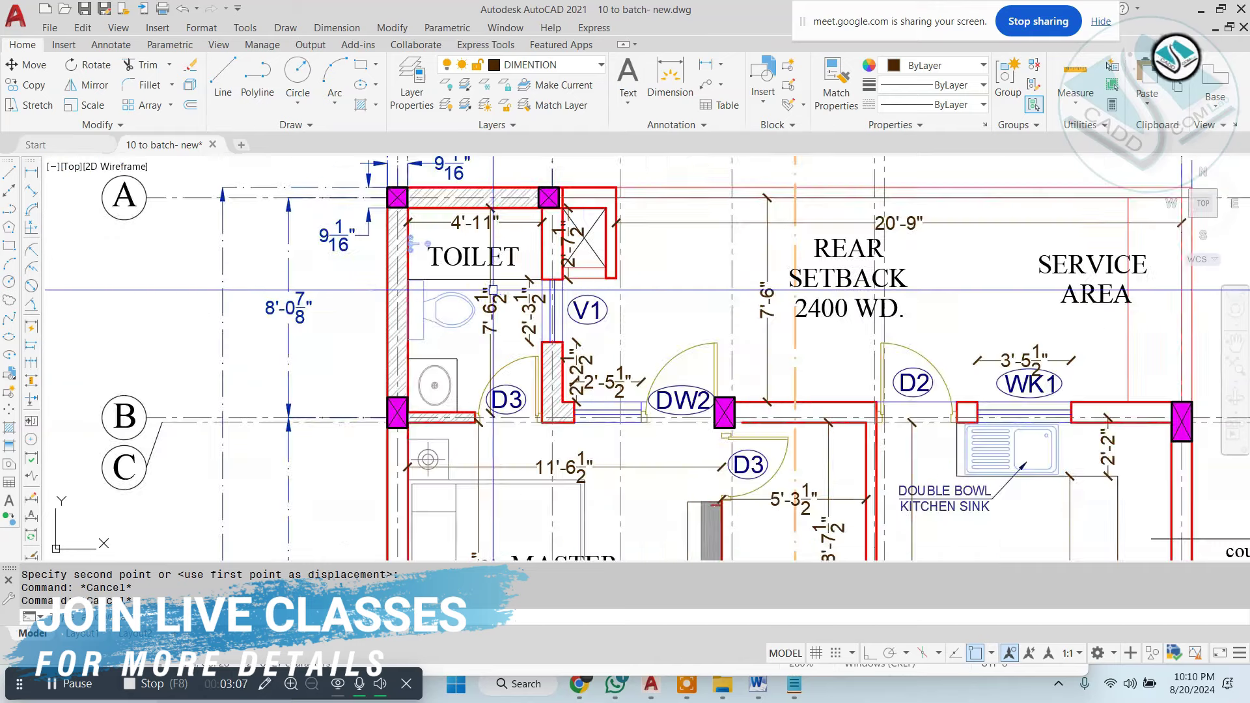
{"action": "scroll", "coordinate": [493, 290], "scroll_direction": "down", "scroll_amount": 3}
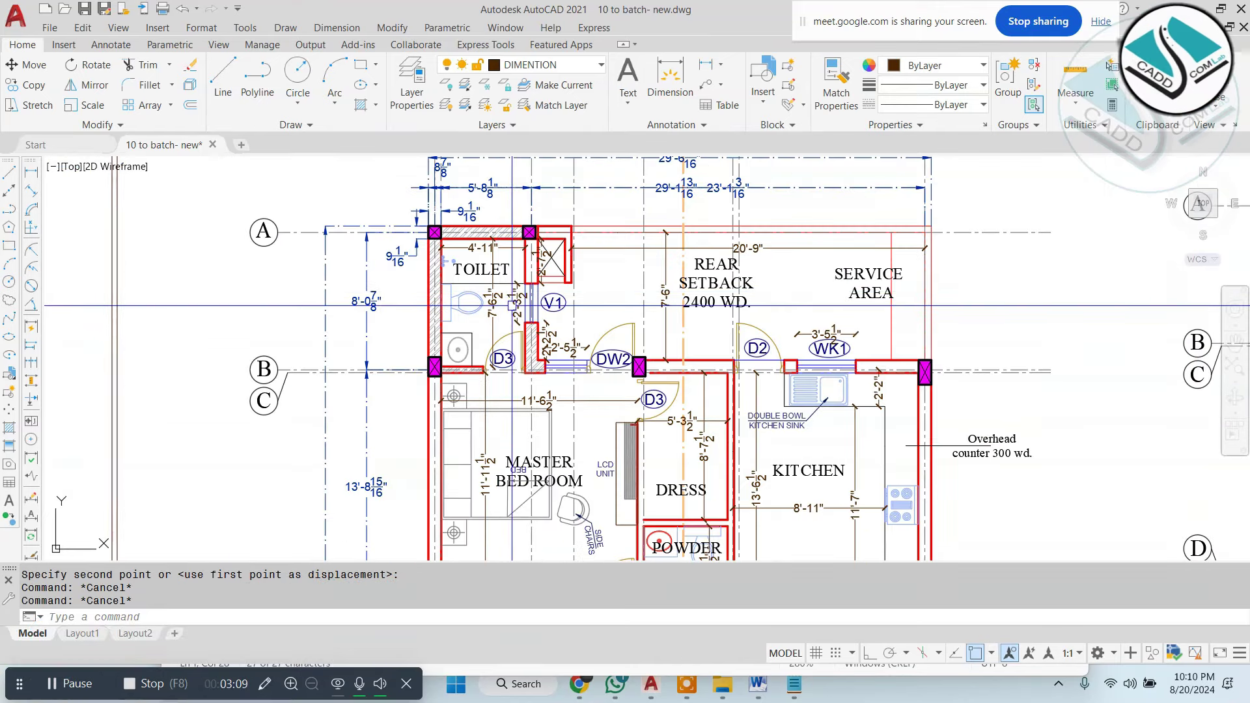
{"action": "scroll", "coordinate": [461, 321], "scroll_direction": "up", "scroll_amount": 3}
{"action": "scroll", "coordinate": [450, 391], "scroll_direction": "up", "scroll_amount": 3}
{"action": "scroll", "coordinate": [440, 471], "scroll_direction": "up", "scroll_amount": 3}
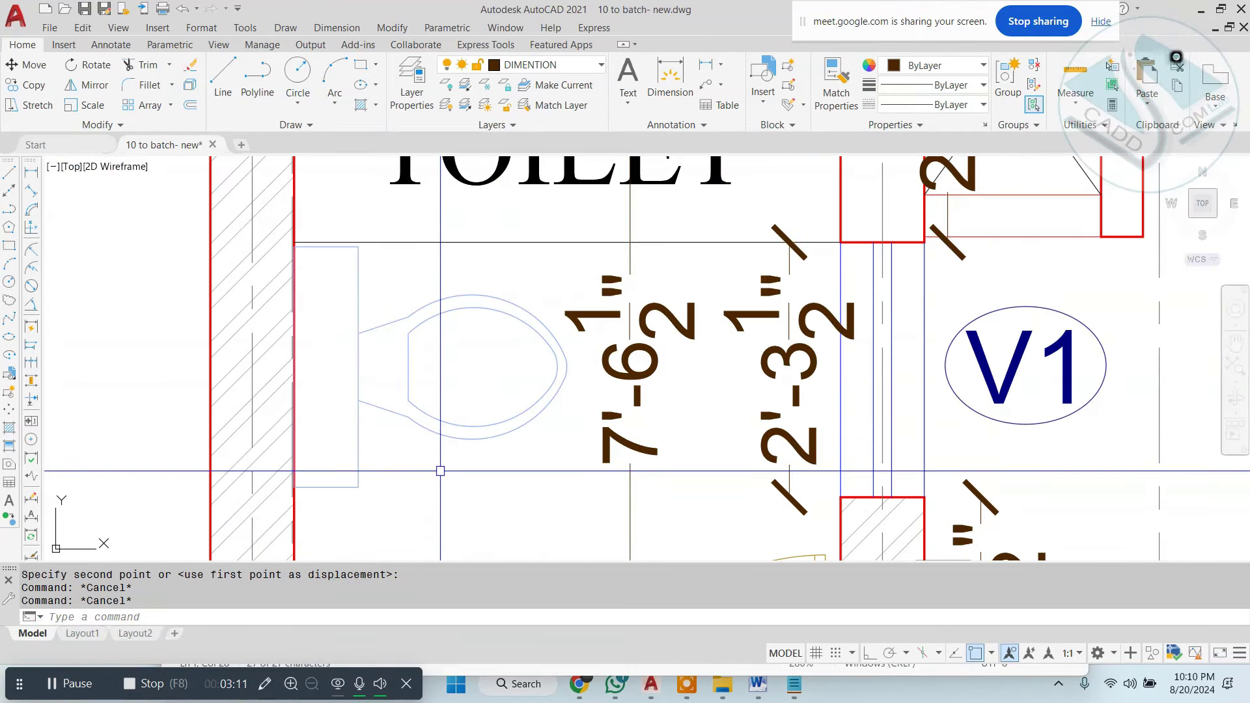
{"action": "left_click", "coordinate": [265, 684]}
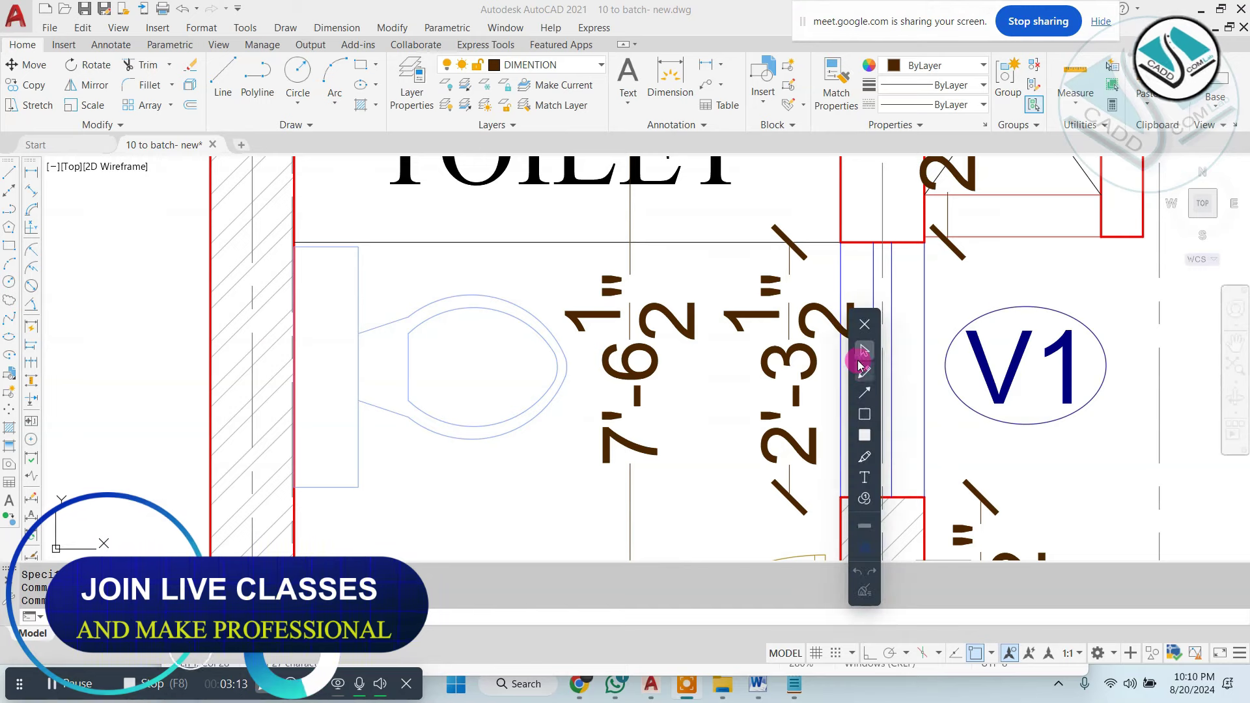
Circle the toilet fixture with the freehand pen, then clear the mark.
{"action": "left_click", "coordinate": [864, 371]}
{"action": "mouse_move", "coordinate": [454, 233]}
{"action": "left_mouse_down"}
{"action": "mouse_move", "coordinate": [572, 315]}
{"action": "mouse_move", "coordinate": [391, 219]}
{"action": "left_mouse_up"}
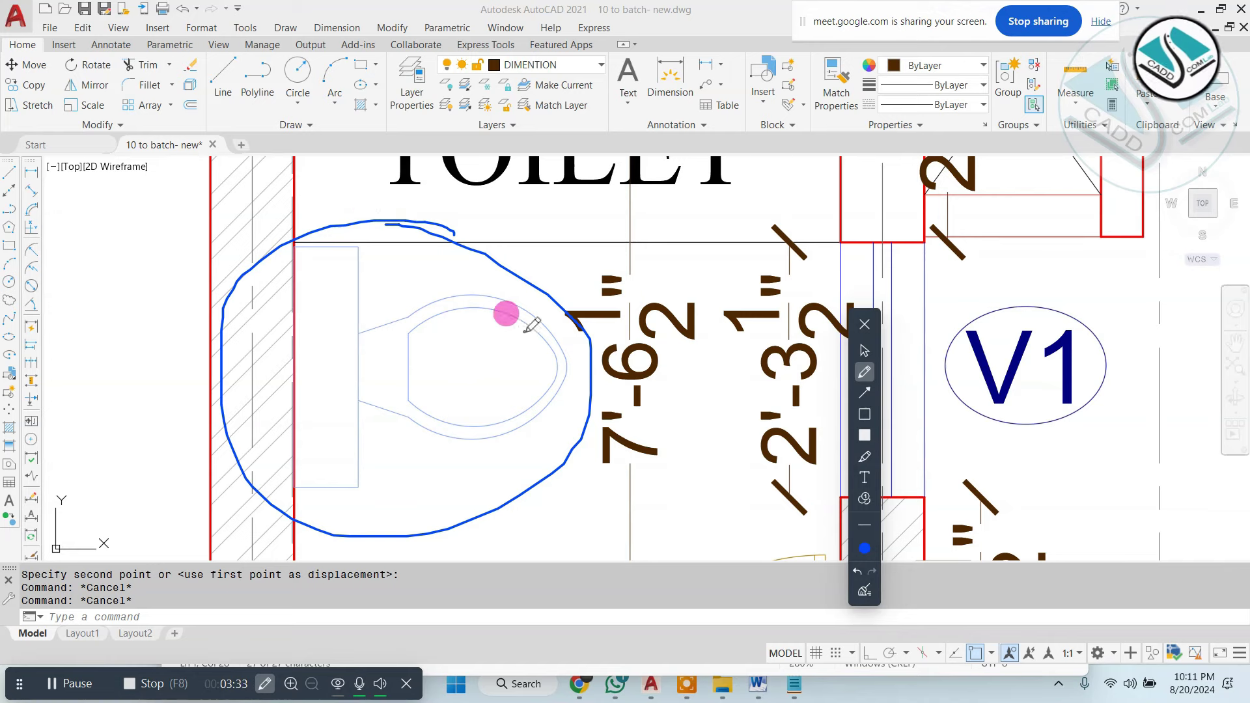
{"action": "left_click", "coordinate": [865, 591]}
Pan and zoom in on the oval wash basin beside door D3.
{"action": "scroll", "coordinate": [857, 438], "scroll_direction": "down", "scroll_amount": 5}
{"action": "left_click_drag", "start_coordinate": [244, 570], "coordinate": [245, 638]}
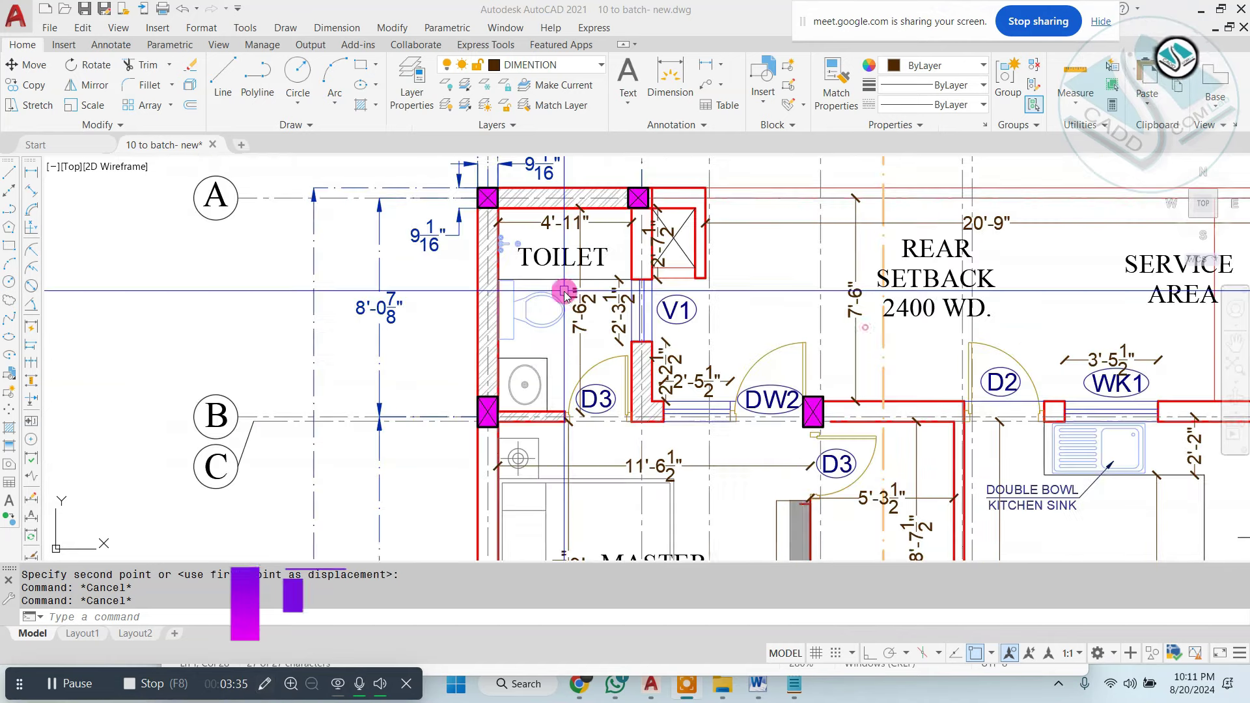
{"action": "left_click_drag", "start_coordinate": [286, 570], "coordinate": [1121, 629]}
{"action": "scroll", "coordinate": [651, 358], "scroll_direction": "up", "scroll_amount": 3}
{"action": "scroll", "coordinate": [559, 382], "scroll_direction": "up", "scroll_amount": 1}
{"action": "scroll", "coordinate": [560, 364], "scroll_direction": "up", "scroll_amount": 1}
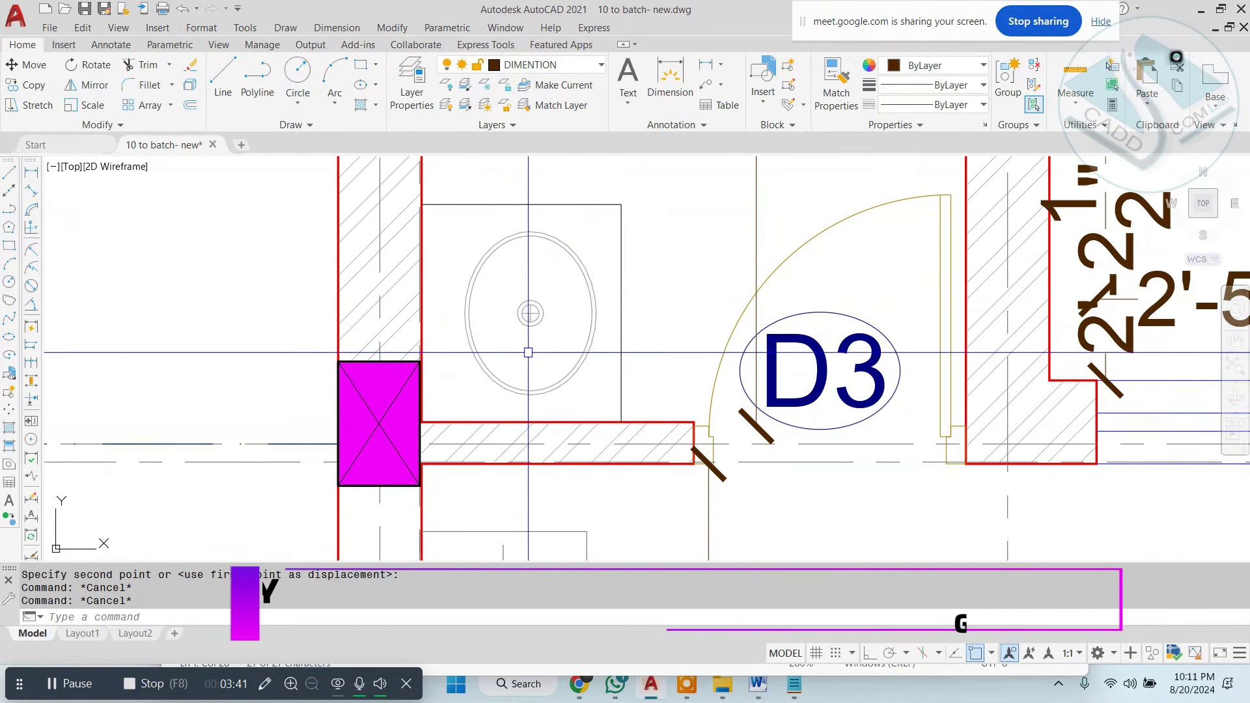
{"action": "left_click", "coordinate": [265, 684]}
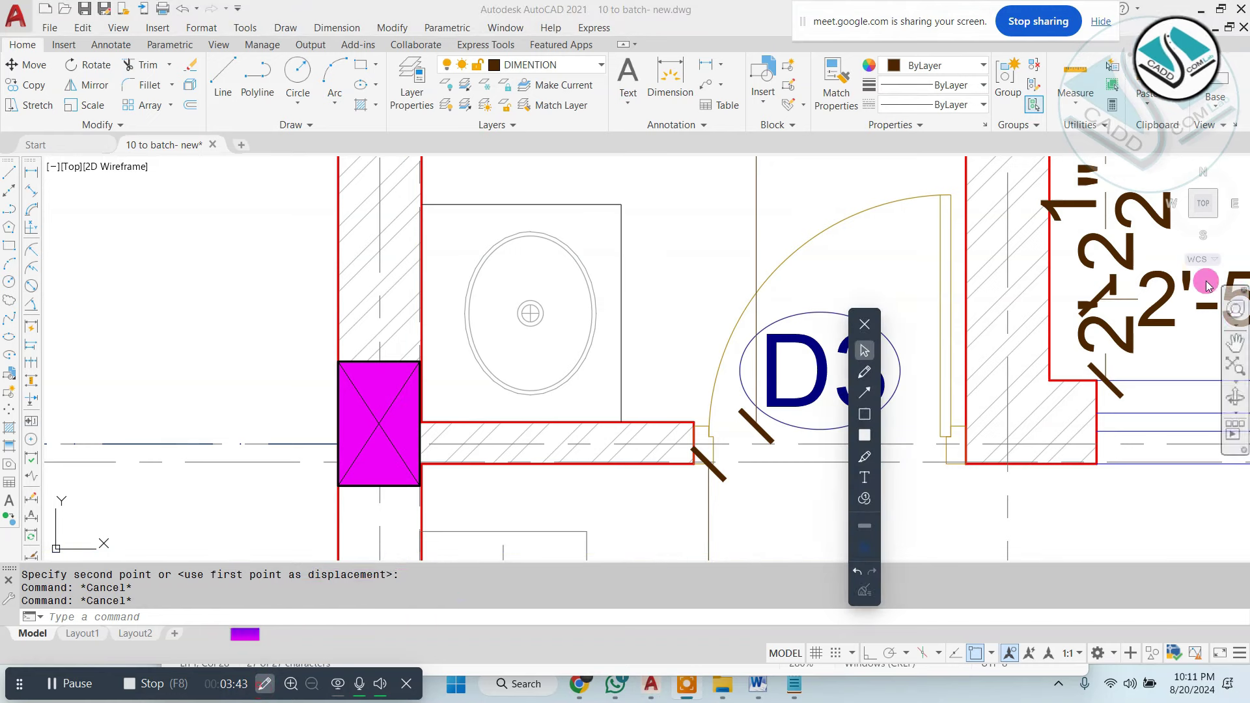
{"action": "left_click_drag", "start_coordinate": [648, 174], "coordinate": [691, 198]}
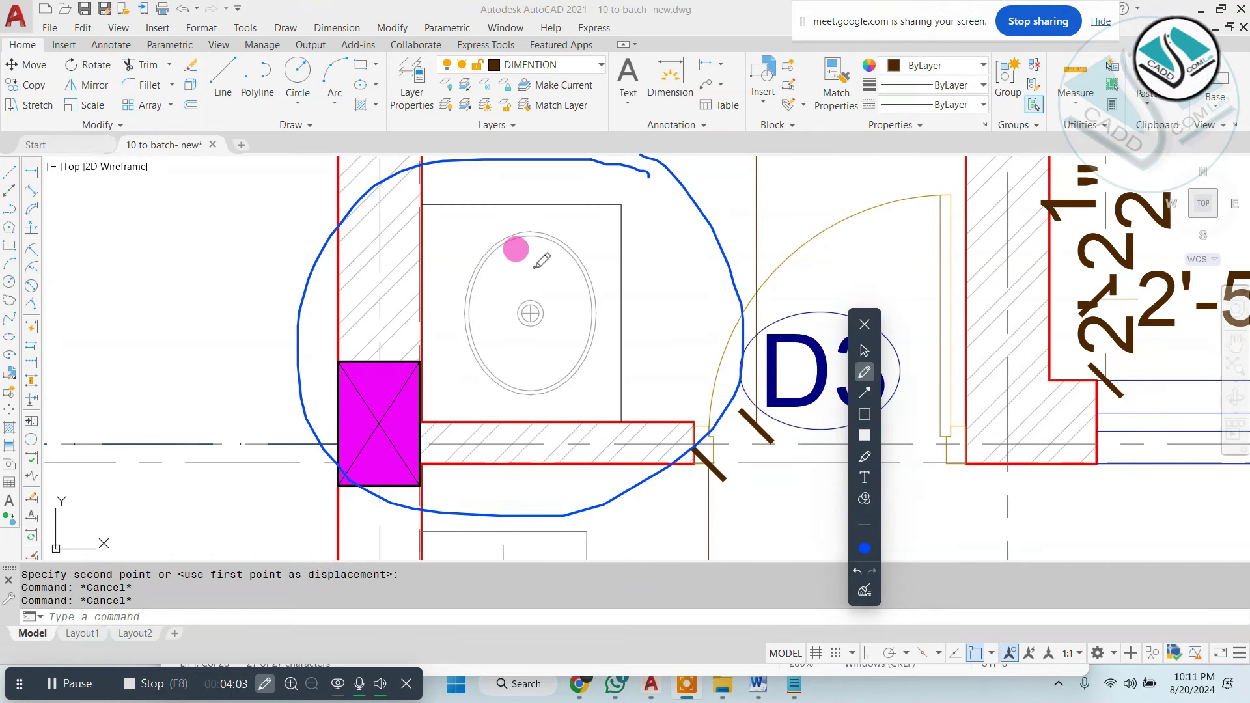
{"action": "left_click_drag", "start_coordinate": [535, 269], "coordinate": [814, 193]}
{"action": "left_click_drag", "start_coordinate": [566, 340], "coordinate": [818, 261]}
{"action": "left_click_drag", "start_coordinate": [546, 383], "coordinate": [859, 296]}
{"action": "left_click_drag", "start_coordinate": [578, 437], "coordinate": [946, 353]}
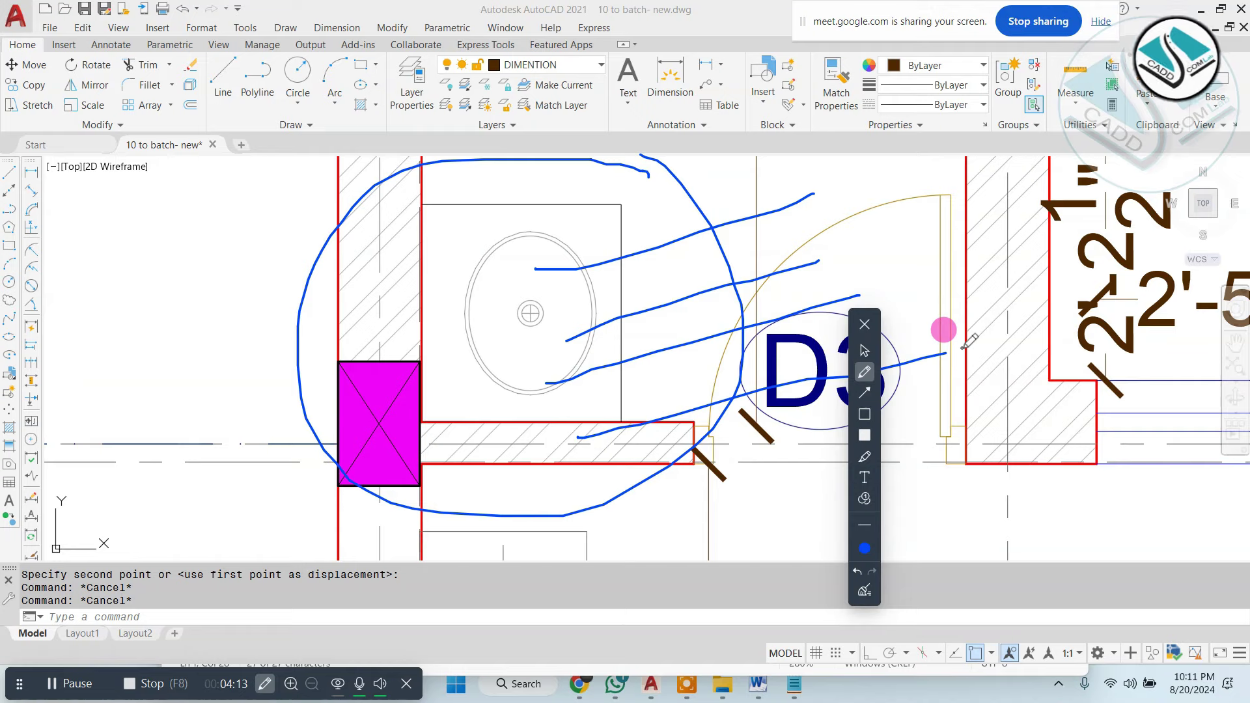
{"action": "left_click", "coordinate": [864, 591]}
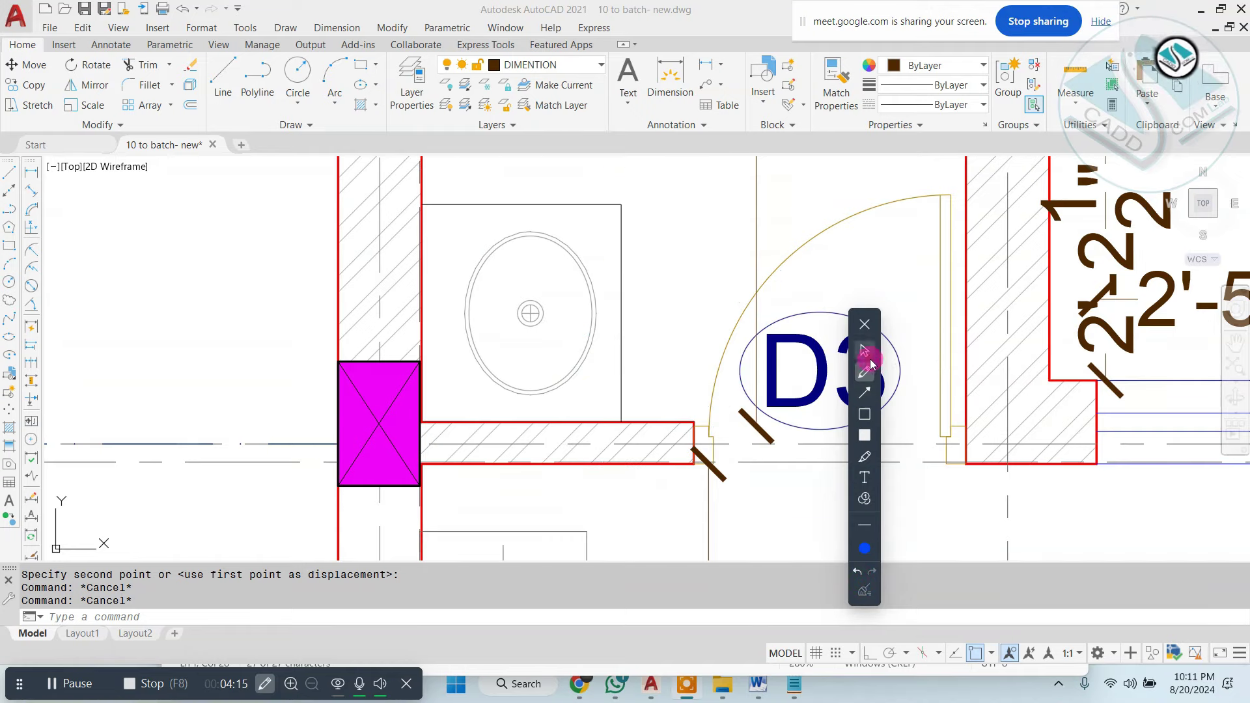
{"action": "left_click", "coordinate": [865, 350]}
{"action": "scroll", "coordinate": [610, 304], "scroll_direction": "down", "scroll_amount": 4}
{"action": "scroll", "coordinate": [610, 304], "scroll_direction": "down", "scroll_amount": 2}
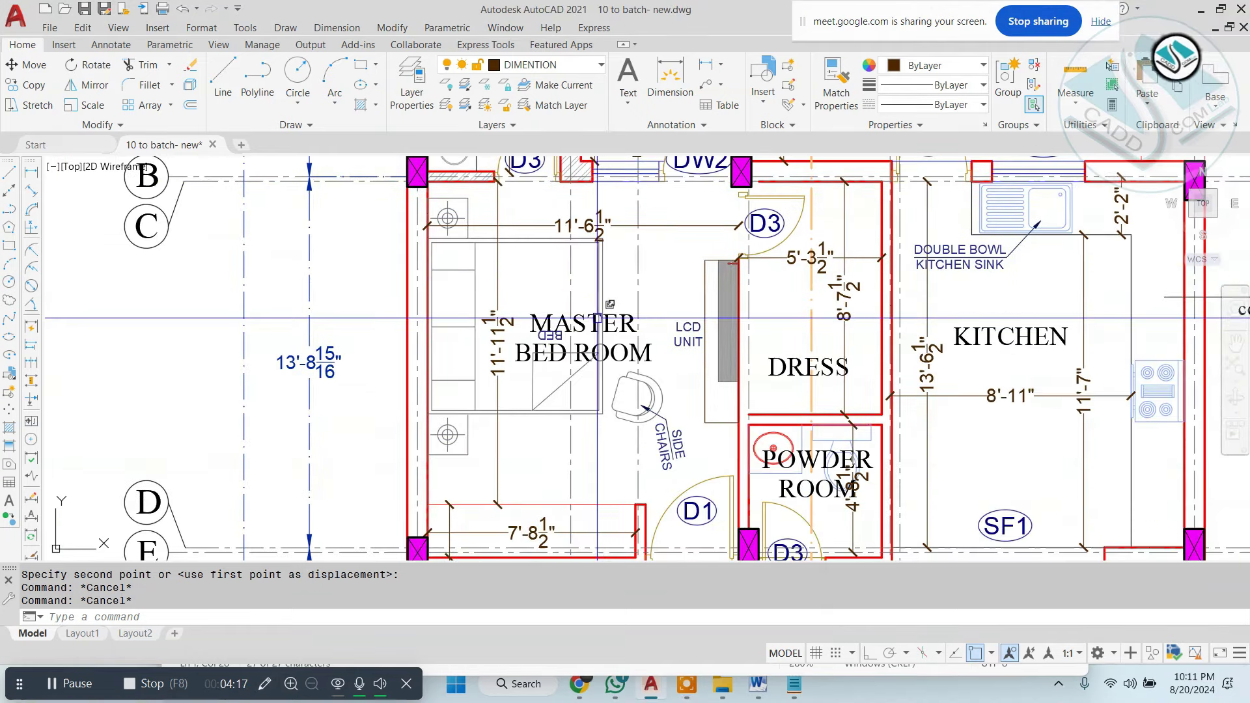
{"action": "scroll", "coordinate": [586, 308], "scroll_direction": "up", "scroll_amount": 3}
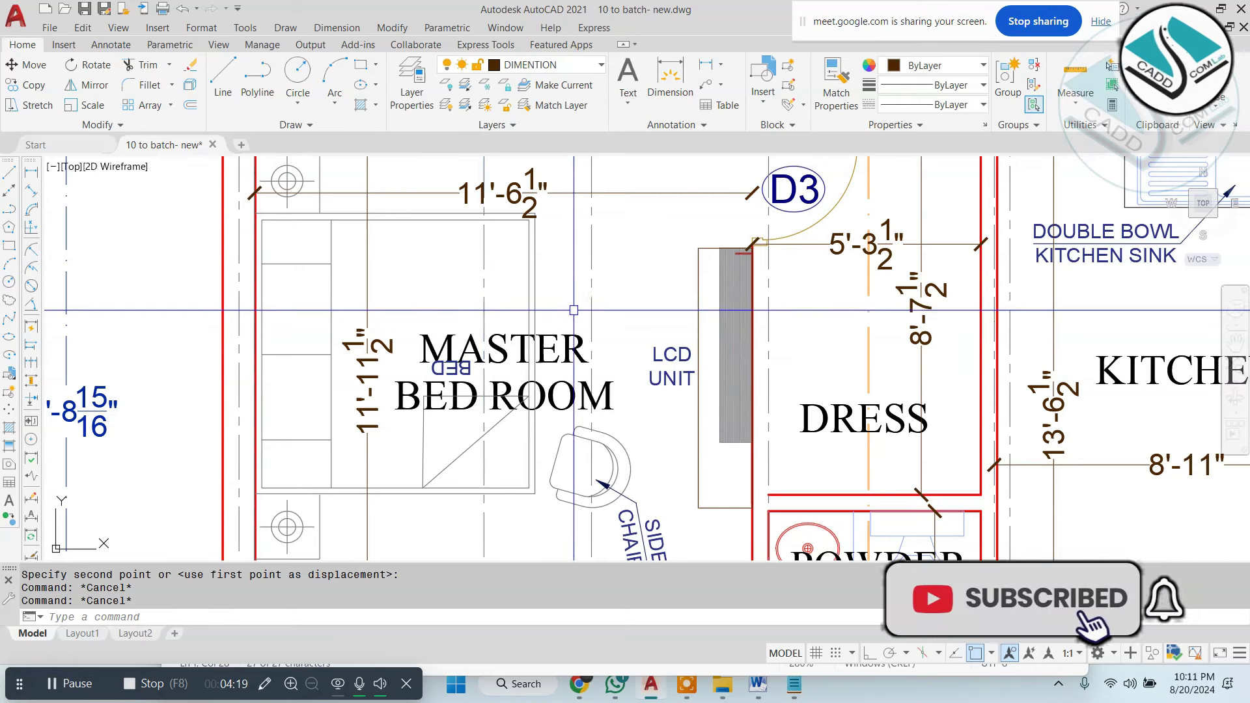
{"action": "scroll", "coordinate": [420, 290], "scroll_direction": "down", "scroll_amount": 2}
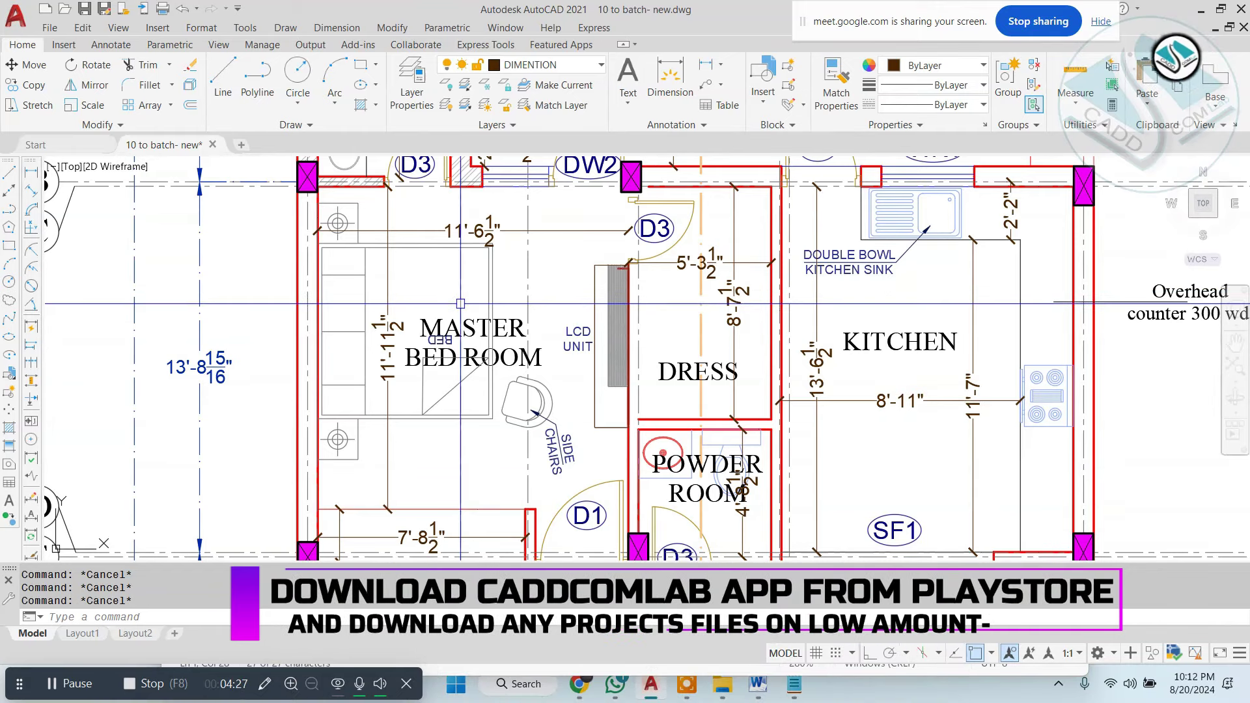
{"action": "scroll", "coordinate": [514, 296], "scroll_direction": "up", "scroll_amount": 2}
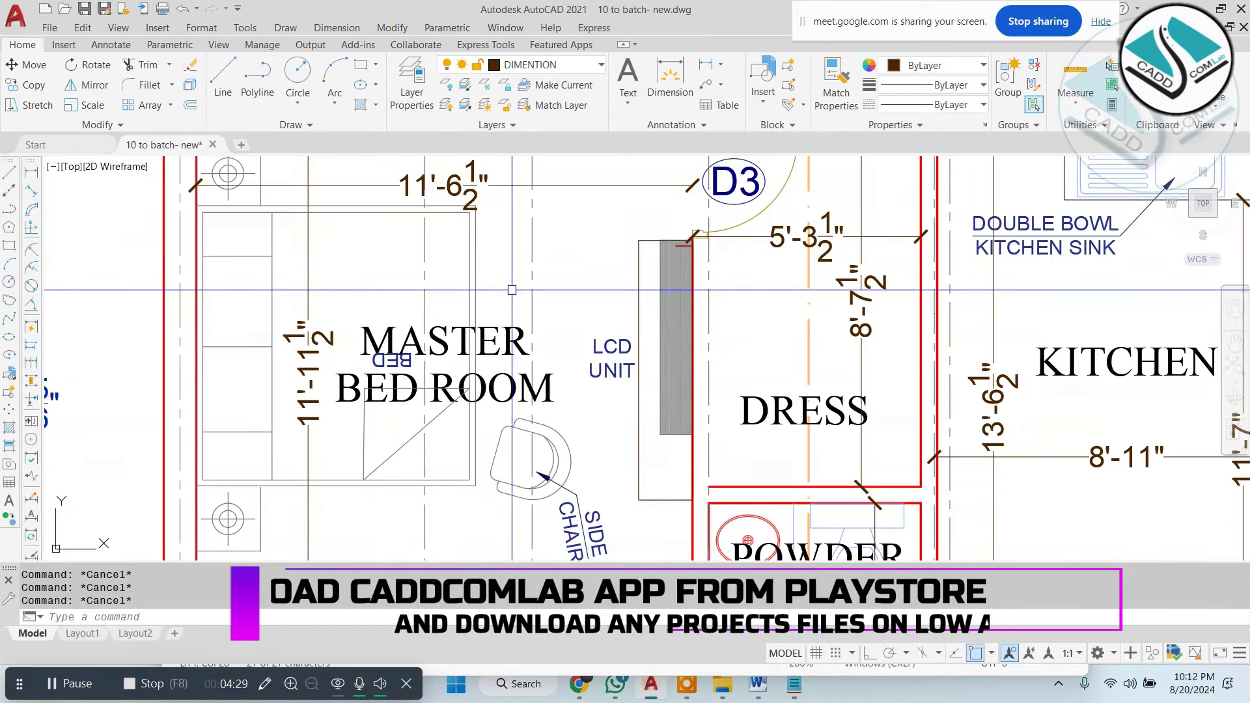
{"action": "scroll", "coordinate": [482, 293], "scroll_direction": "up", "scroll_amount": 2}
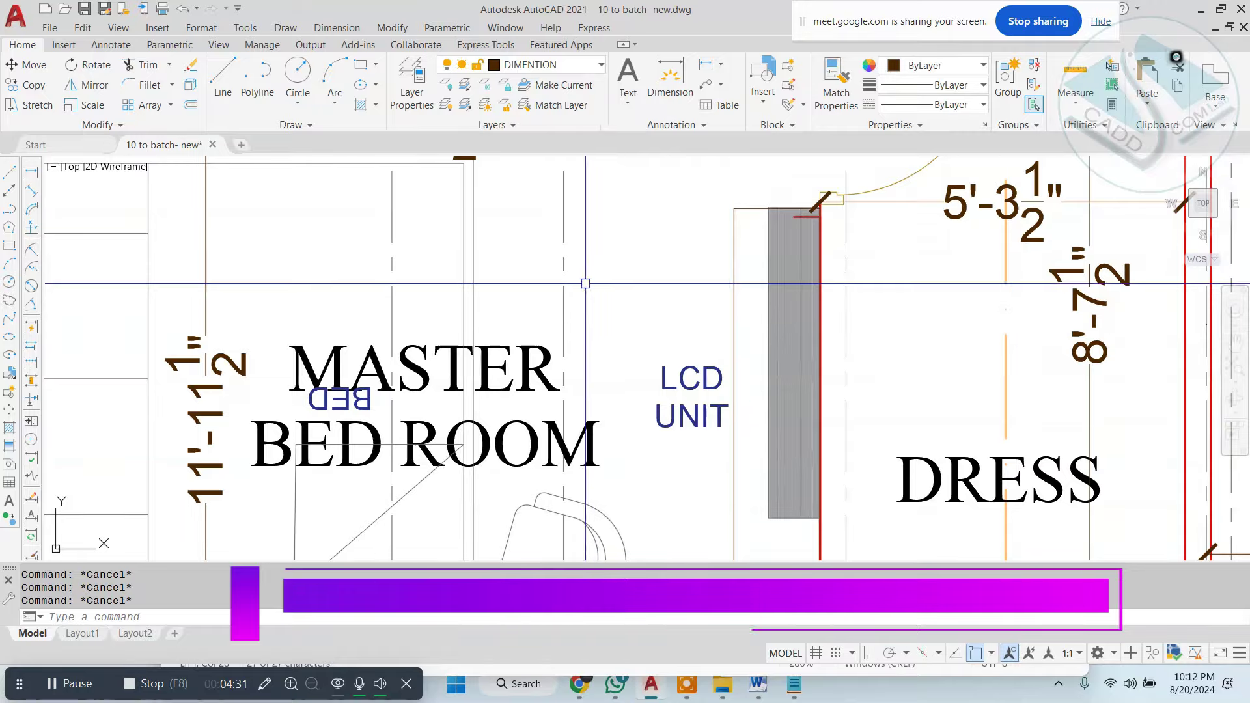
{"action": "scroll", "coordinate": [586, 284], "scroll_direction": "down", "scroll_amount": 4}
{"action": "scroll", "coordinate": [469, 261], "scroll_direction": "up", "scroll_amount": 4}
{"action": "scroll", "coordinate": [279, 238], "scroll_direction": "down", "scroll_amount": 2}
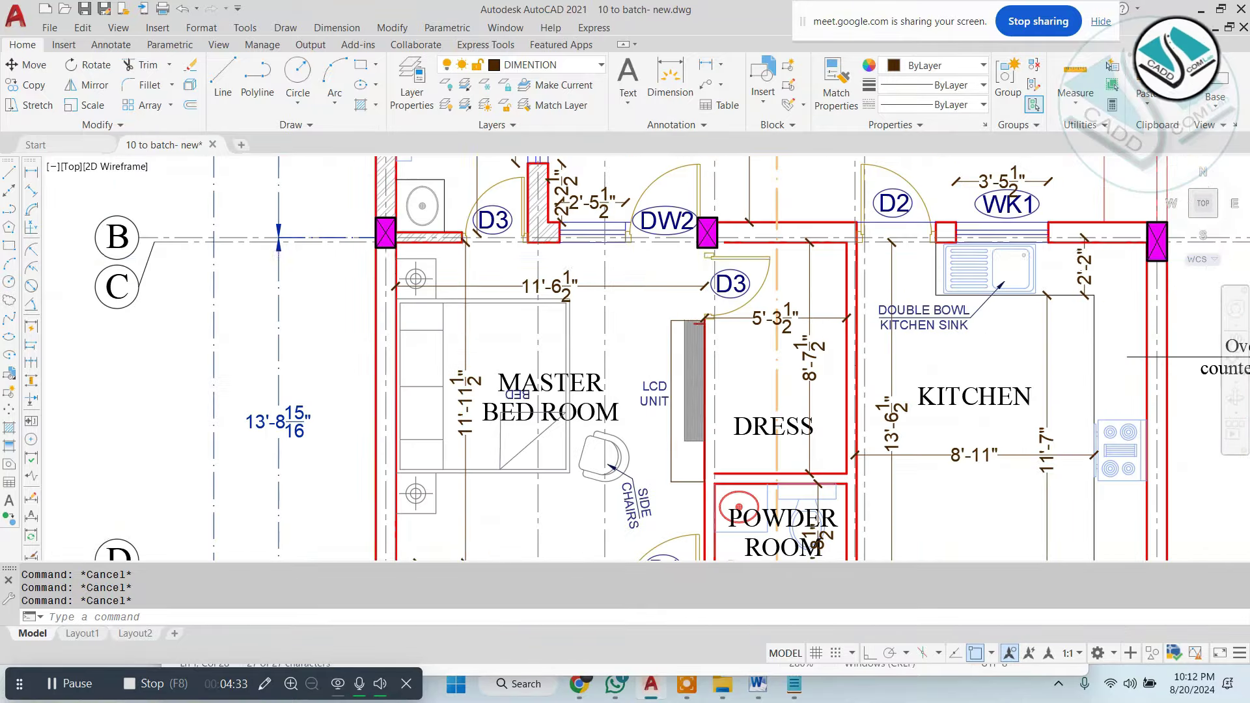
{"action": "scroll", "coordinate": [278, 238], "scroll_direction": "down", "scroll_amount": 2}
{"action": "scroll", "coordinate": [495, 365], "scroll_direction": "up", "scroll_amount": 3}
{"action": "scroll", "coordinate": [495, 365], "scroll_direction": "down", "scroll_amount": 1}
{"action": "scroll", "coordinate": [525, 339], "scroll_direction": "up", "scroll_amount": 2}
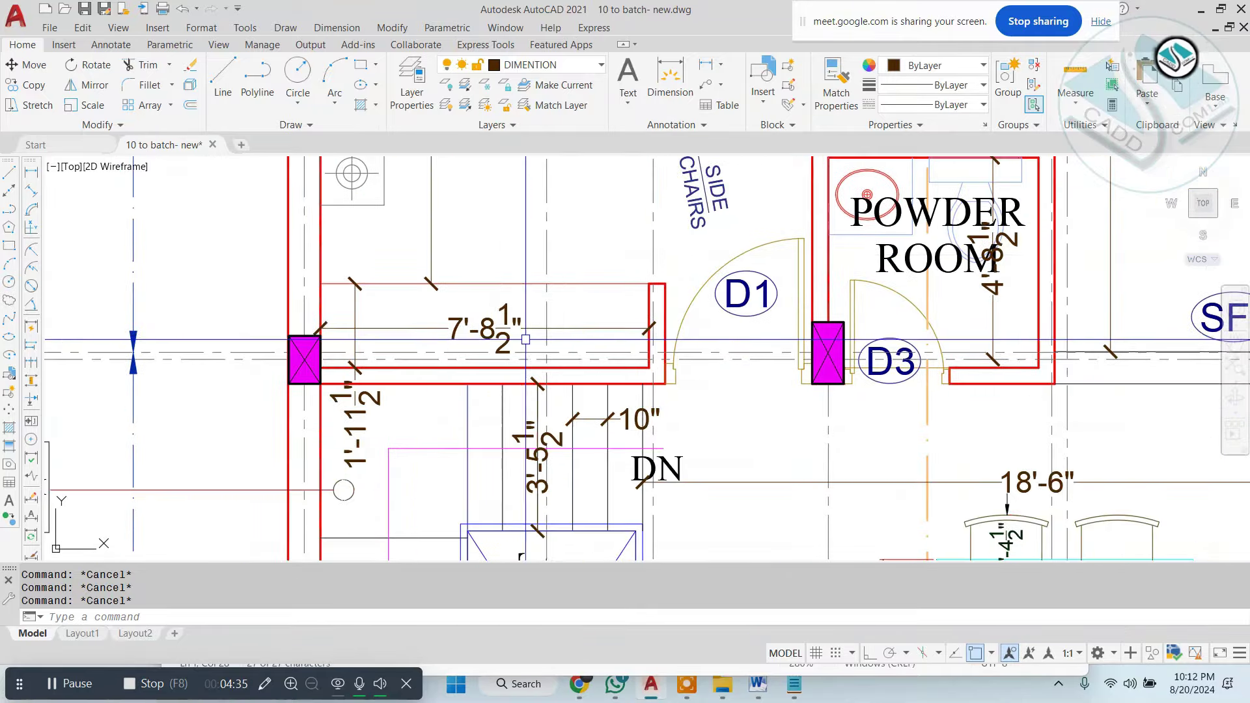
{"action": "scroll", "coordinate": [525, 339], "scroll_direction": "down", "scroll_amount": 2}
{"action": "scroll", "coordinate": [525, 332], "scroll_direction": "down", "scroll_amount": 2}
{"action": "scroll", "coordinate": [523, 316], "scroll_direction": "up", "scroll_amount": 2}
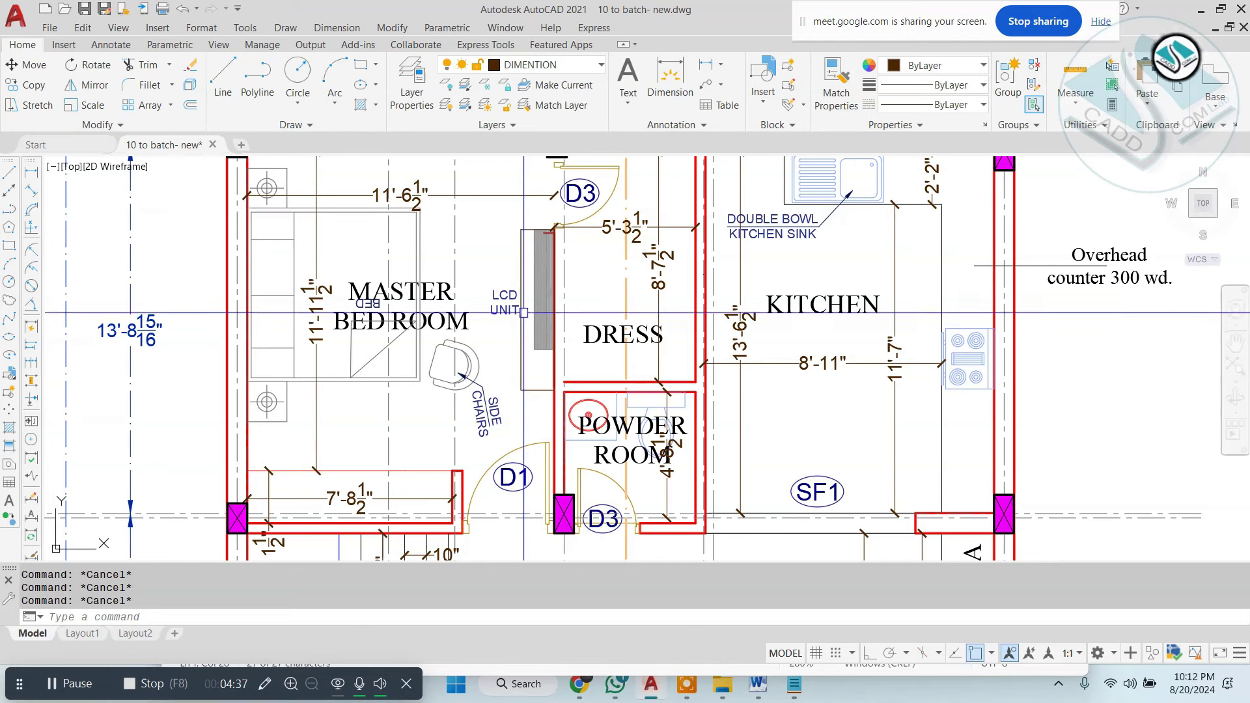
{"action": "middle_click_drag", "start_coordinate": [528, 177], "coordinate": [519, 247]}
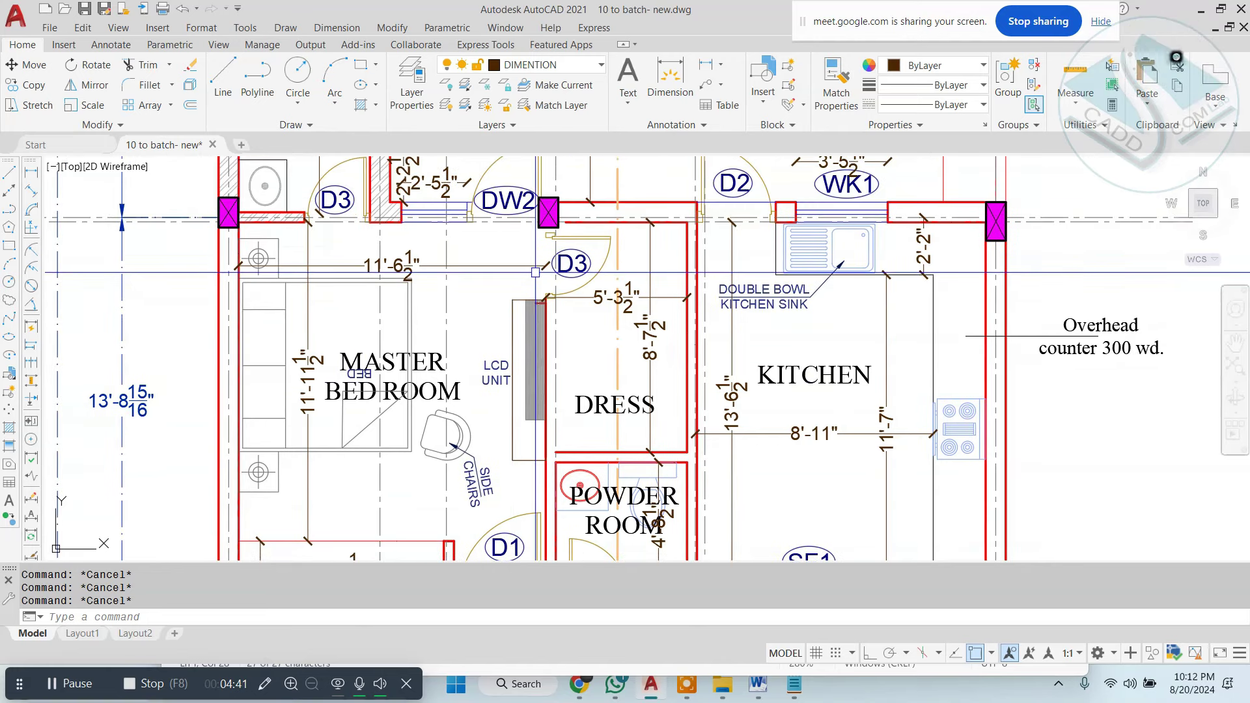
{"action": "scroll", "coordinate": [535, 272], "scroll_direction": "down", "scroll_amount": 1}
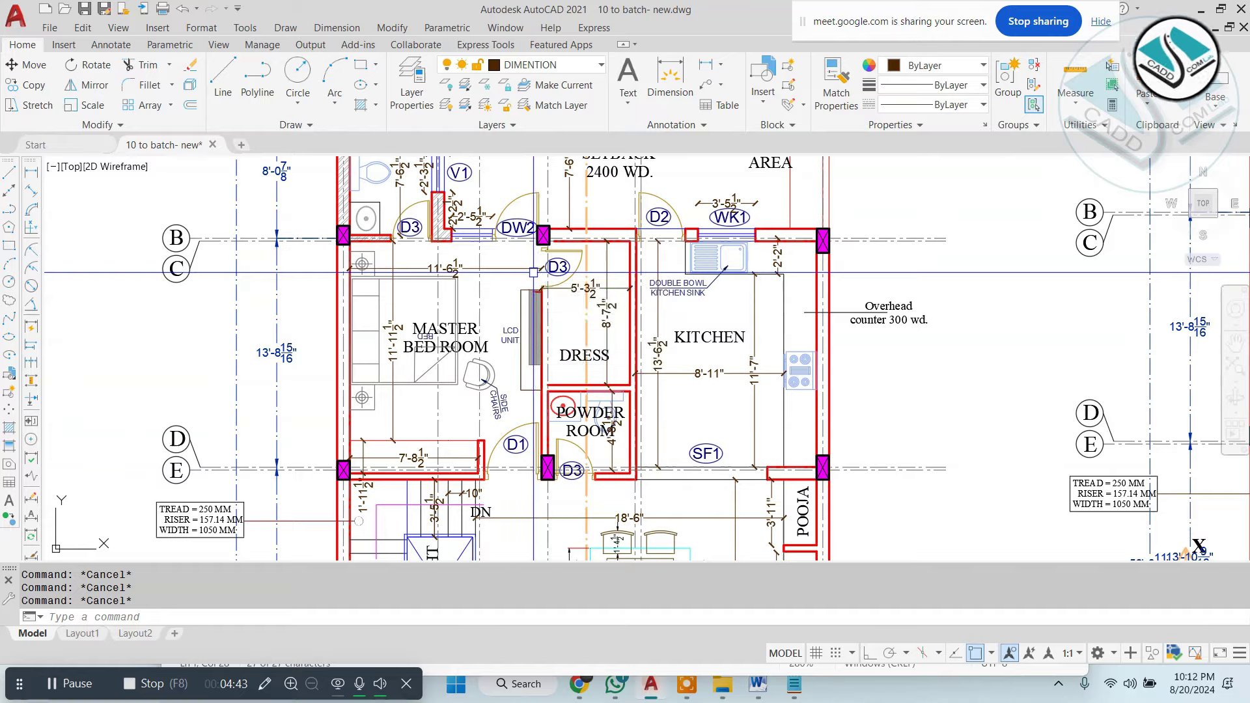
{"action": "scroll", "coordinate": [534, 272], "scroll_direction": "down", "scroll_amount": 2}
{"action": "middle_click_drag", "start_coordinate": [585, 318], "coordinate": [455, 234]}
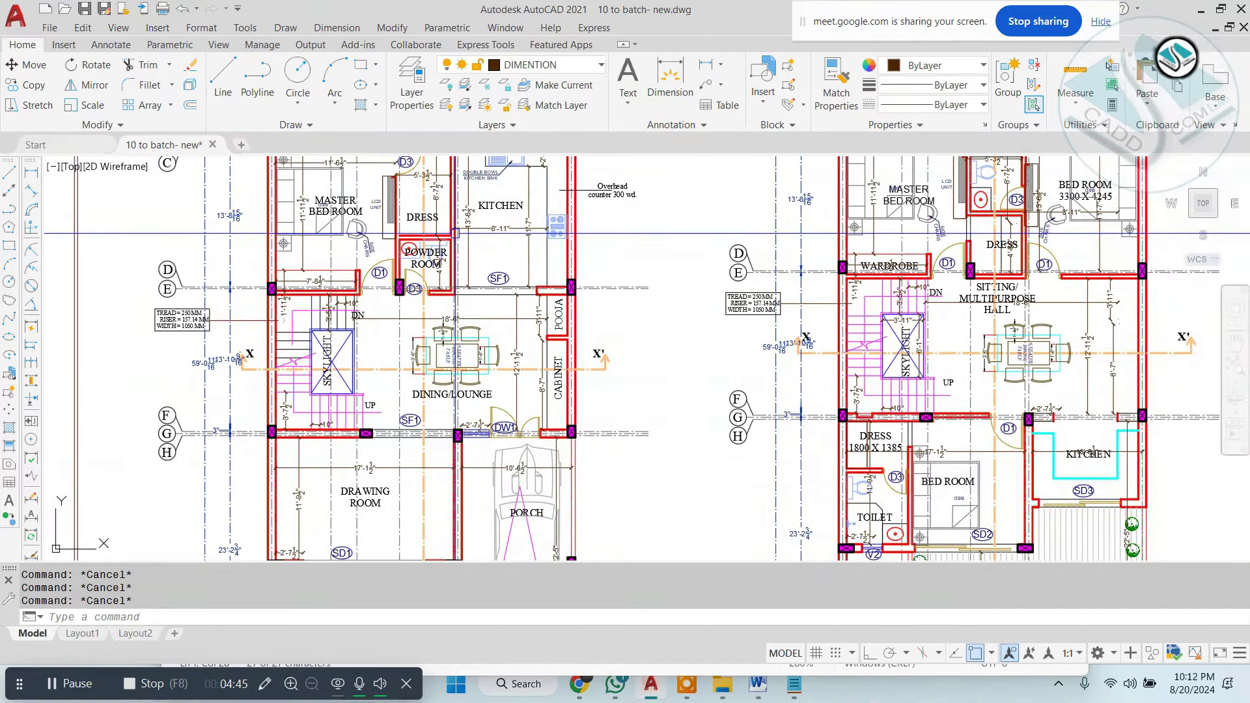
{"action": "scroll", "coordinate": [454, 233], "scroll_direction": "up", "scroll_amount": 1}
{"action": "scroll", "coordinate": [429, 274], "scroll_direction": "down", "scroll_amount": 2}
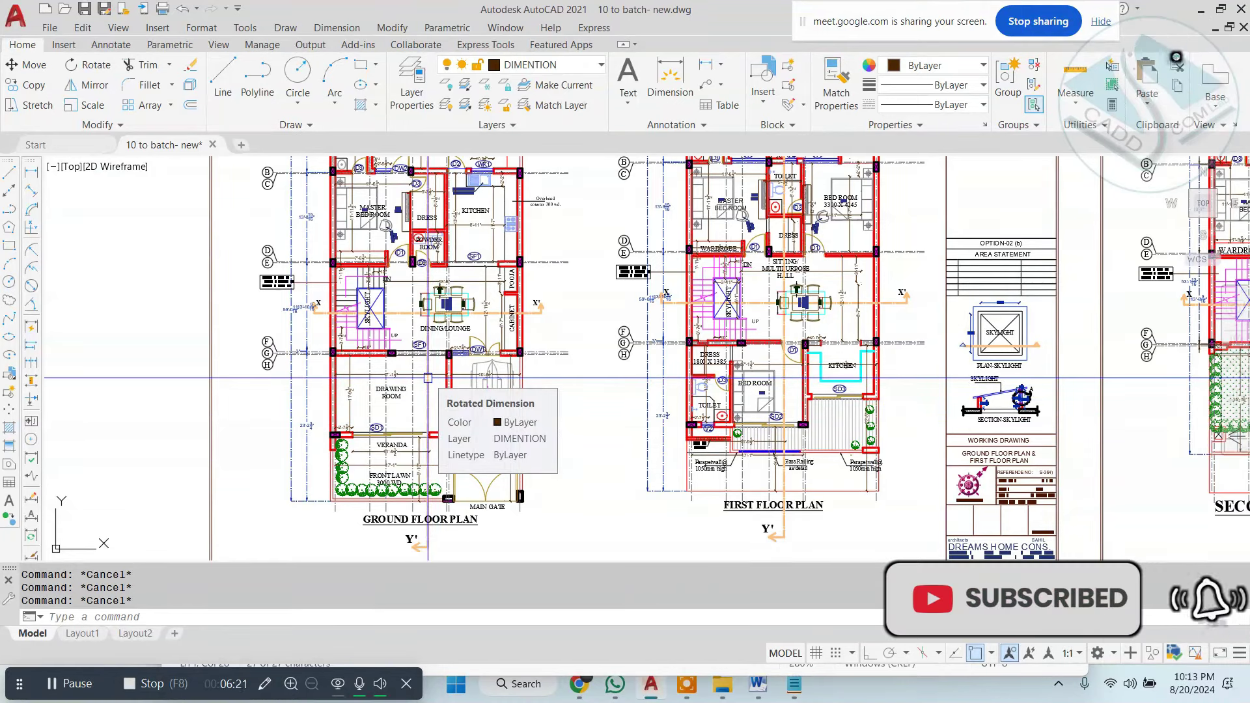
{"action": "left_click", "coordinate": [257, 95]}
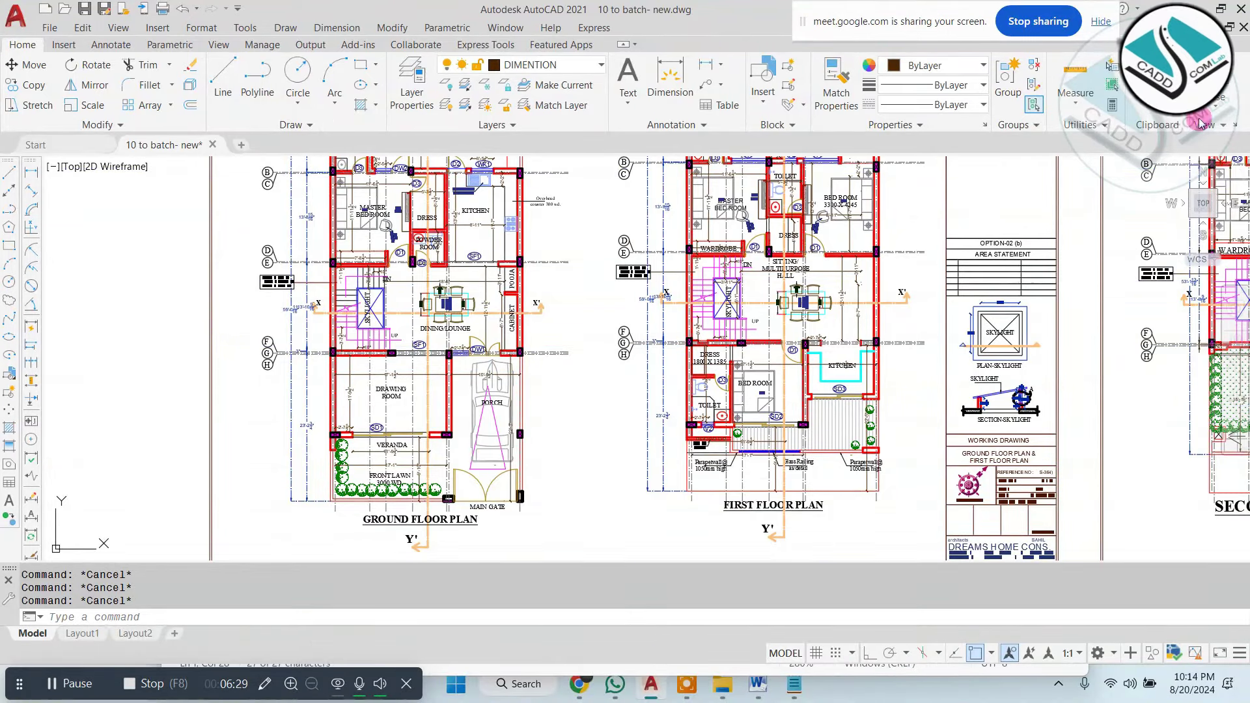
{"action": "left_click", "coordinate": [1220, 15]}
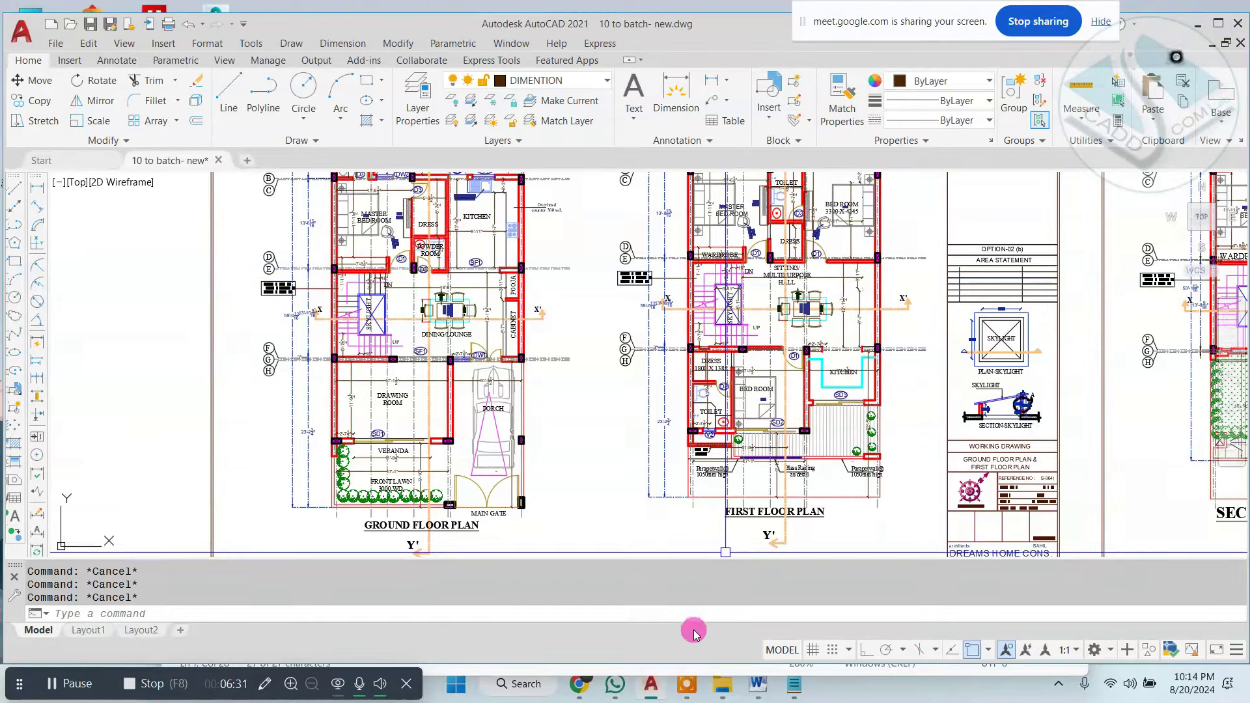
{"action": "double_click", "coordinate": [521, 31]}
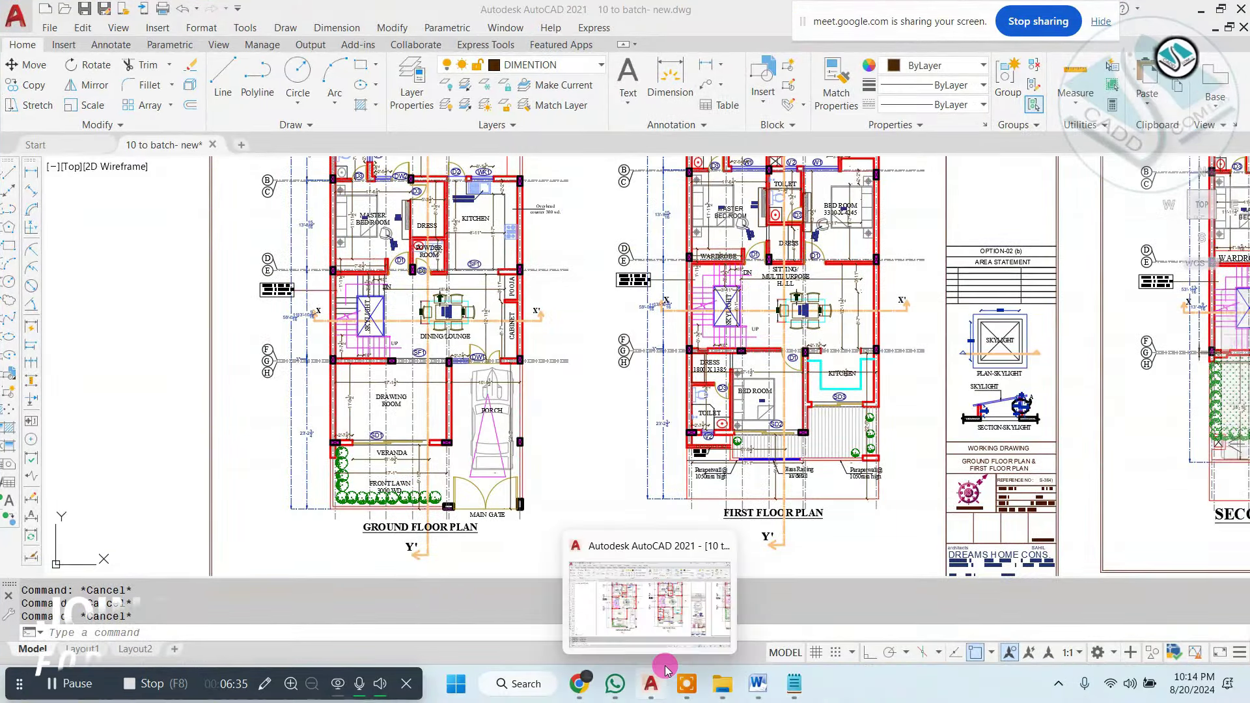
Browse back and forth through the Interior Diploma Course and CaddCom -Lab folders.
{"action": "mouse_move", "coordinate": [721, 684]}
{"action": "left_click", "coordinate": [737, 613]}
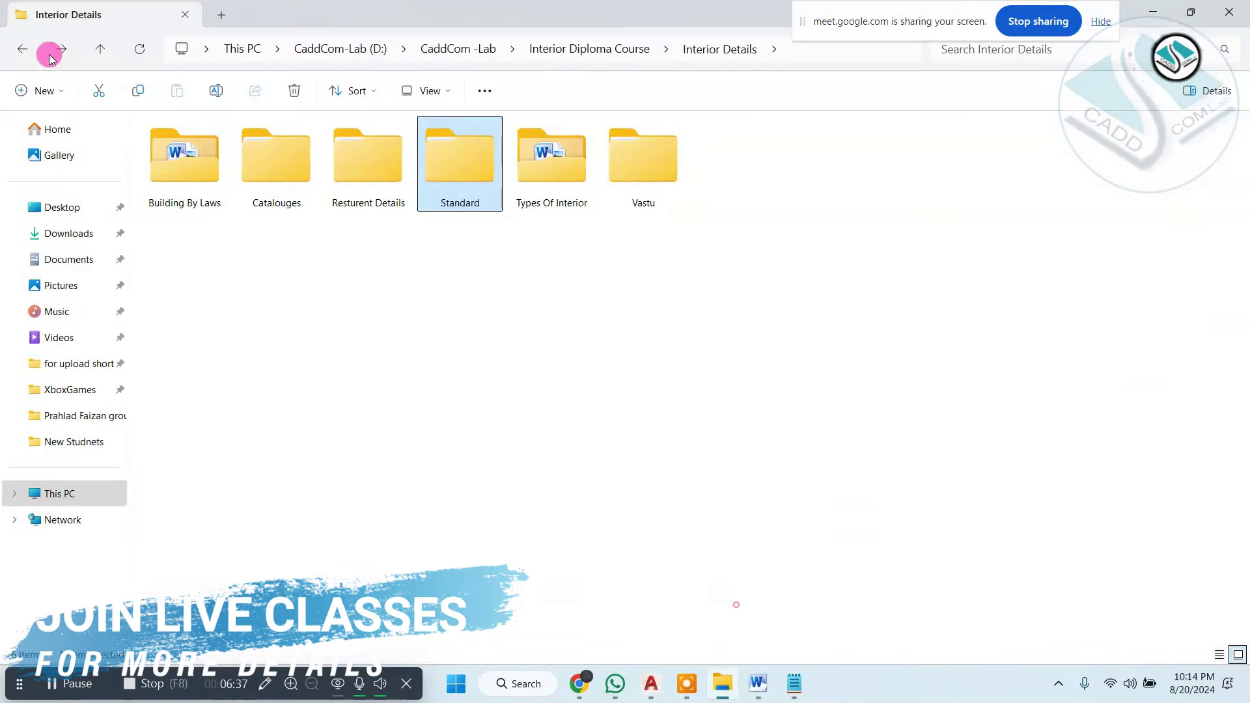
{"action": "left_click", "coordinate": [25, 52]}
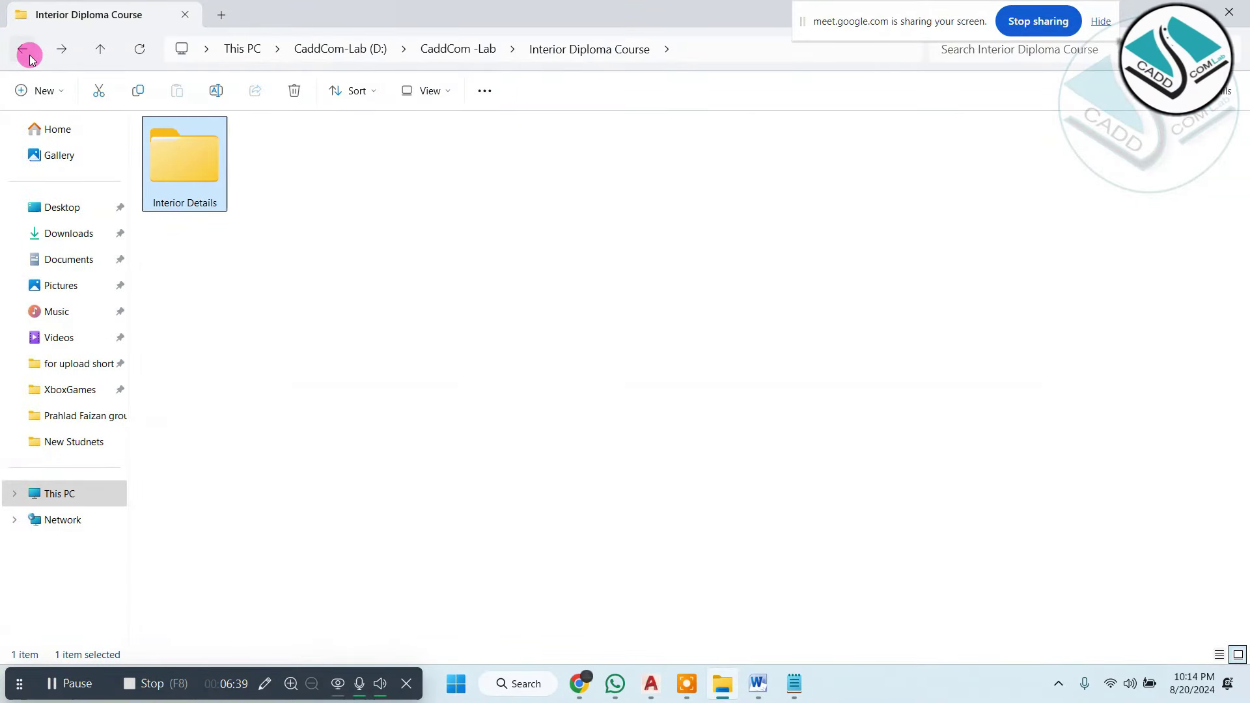
{"action": "left_click", "coordinate": [28, 53]}
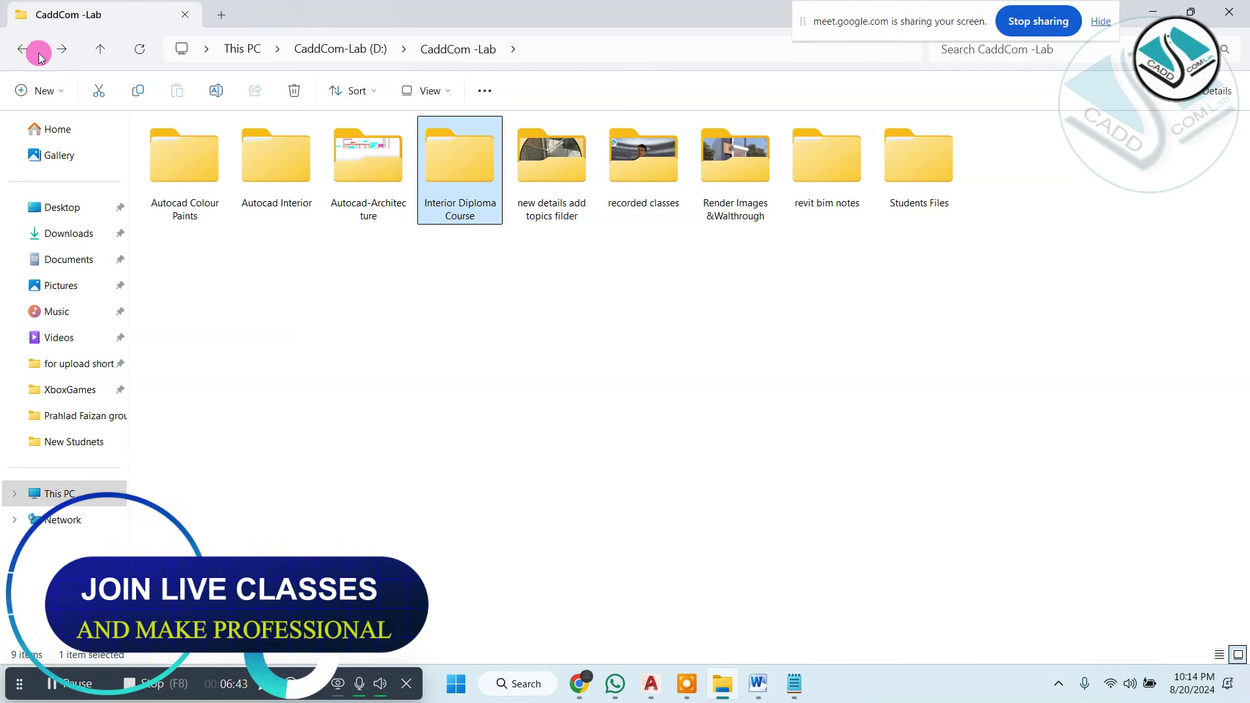
{"action": "left_click", "coordinate": [60, 49]}
{"action": "double_click", "coordinate": [201, 137]}
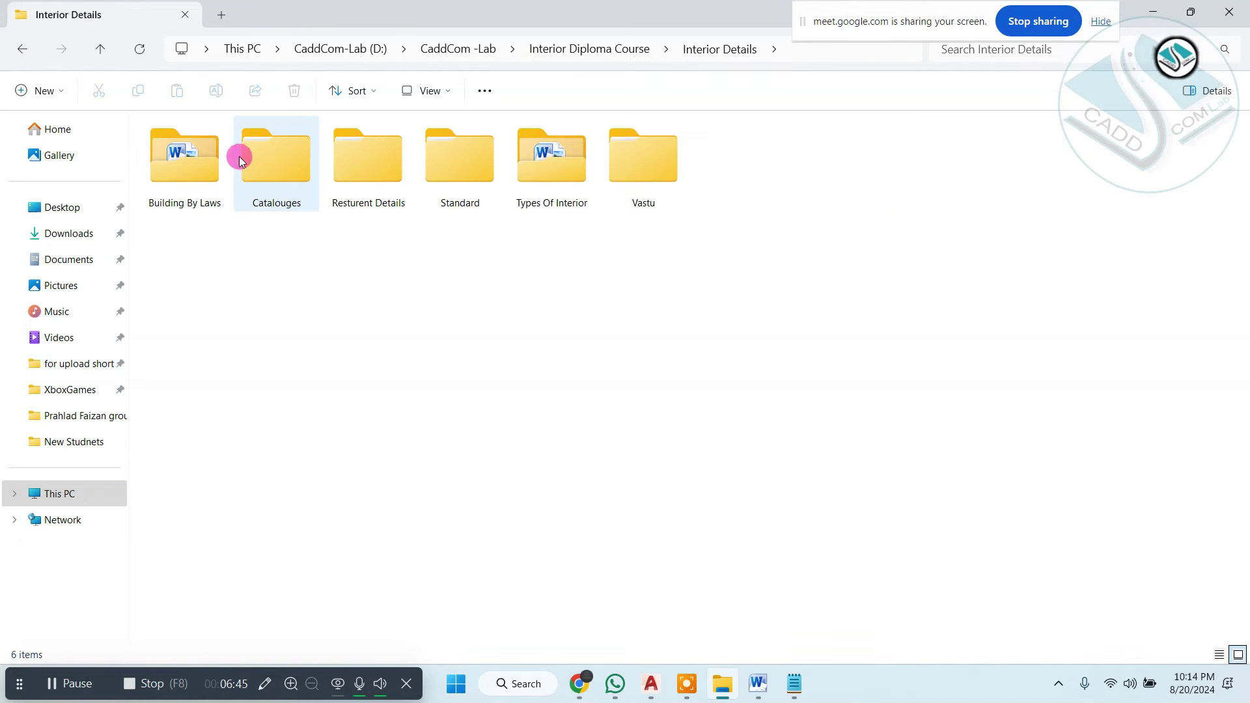
{"action": "left_click", "coordinate": [26, 53]}
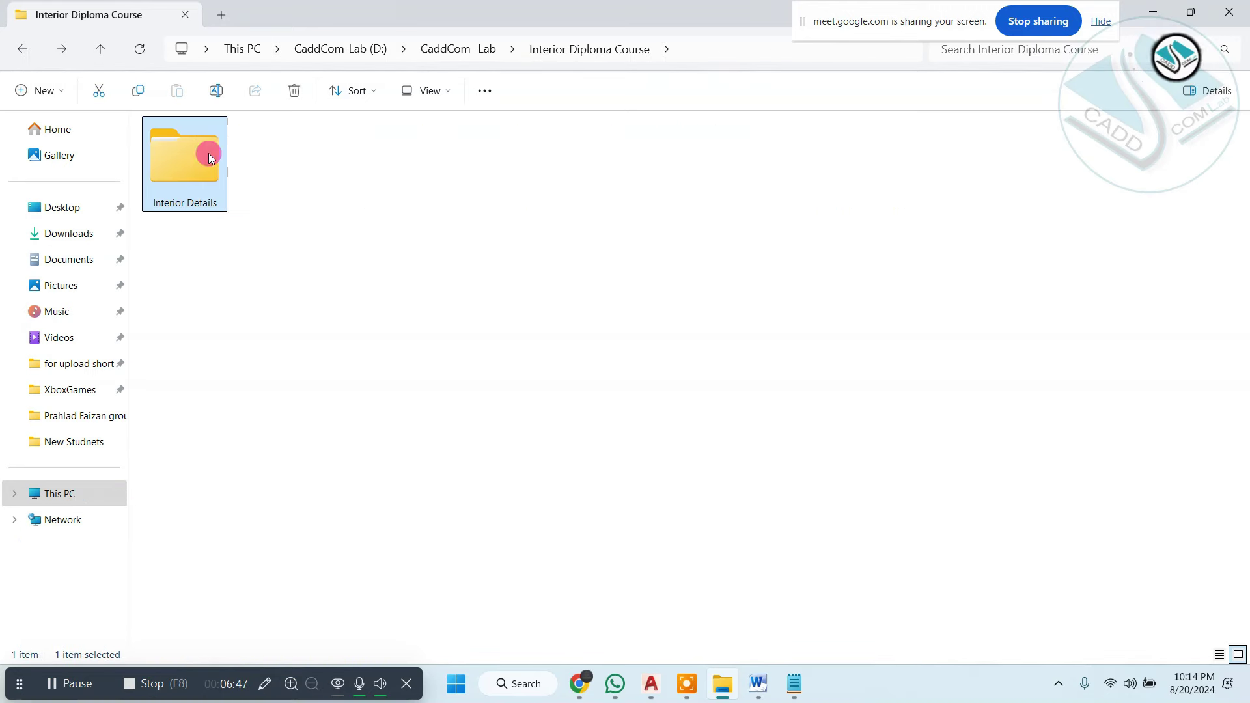
{"action": "left_click", "coordinate": [17, 54]}
Open 01-01-cad-blocks-net-beds.dwg via Autocad-Architecture > Autocad Blocks > Architecture blocks > BEDS.
{"action": "double_click", "coordinate": [372, 173]}
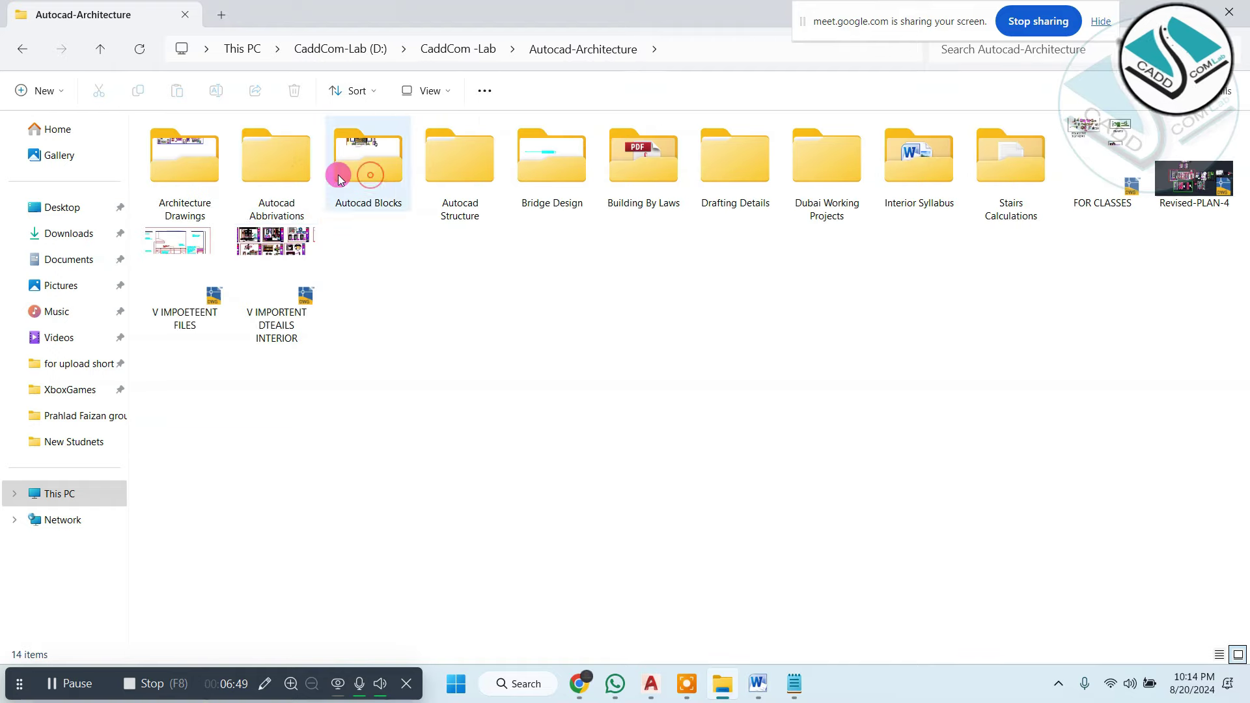
{"action": "double_click", "coordinate": [368, 156]}
{"action": "left_click", "coordinate": [192, 147]}
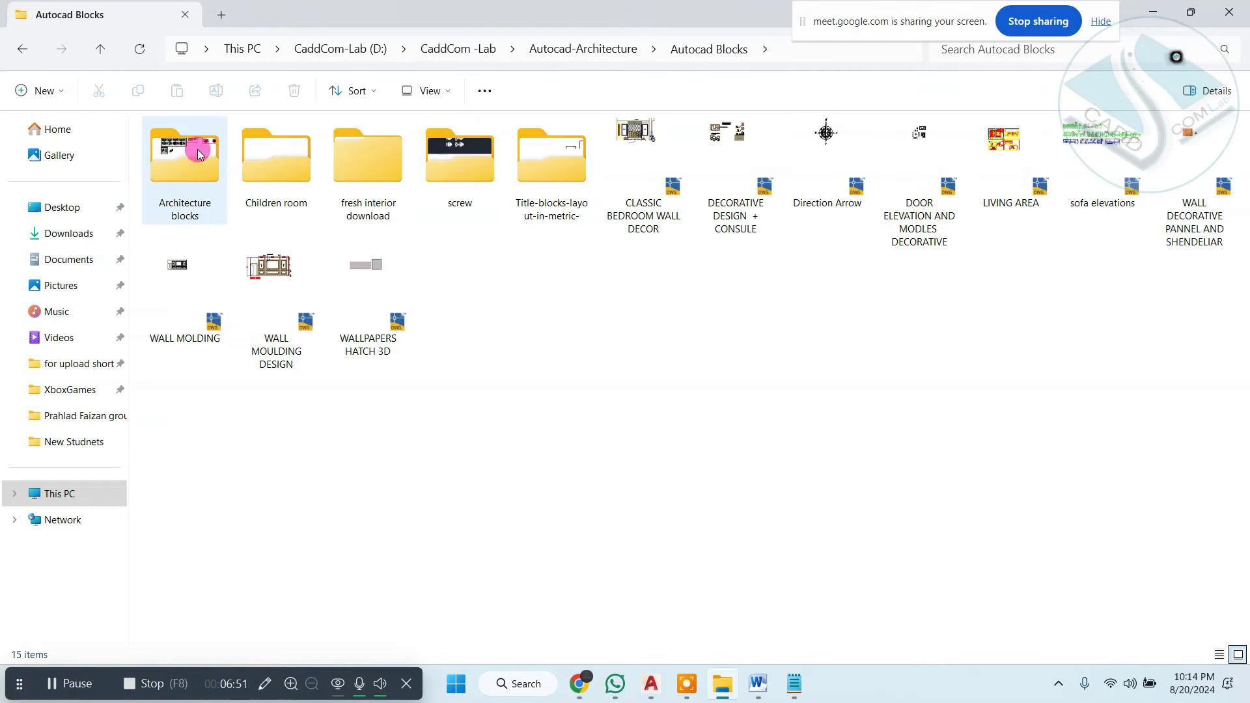
{"action": "double_click", "coordinate": [169, 149]}
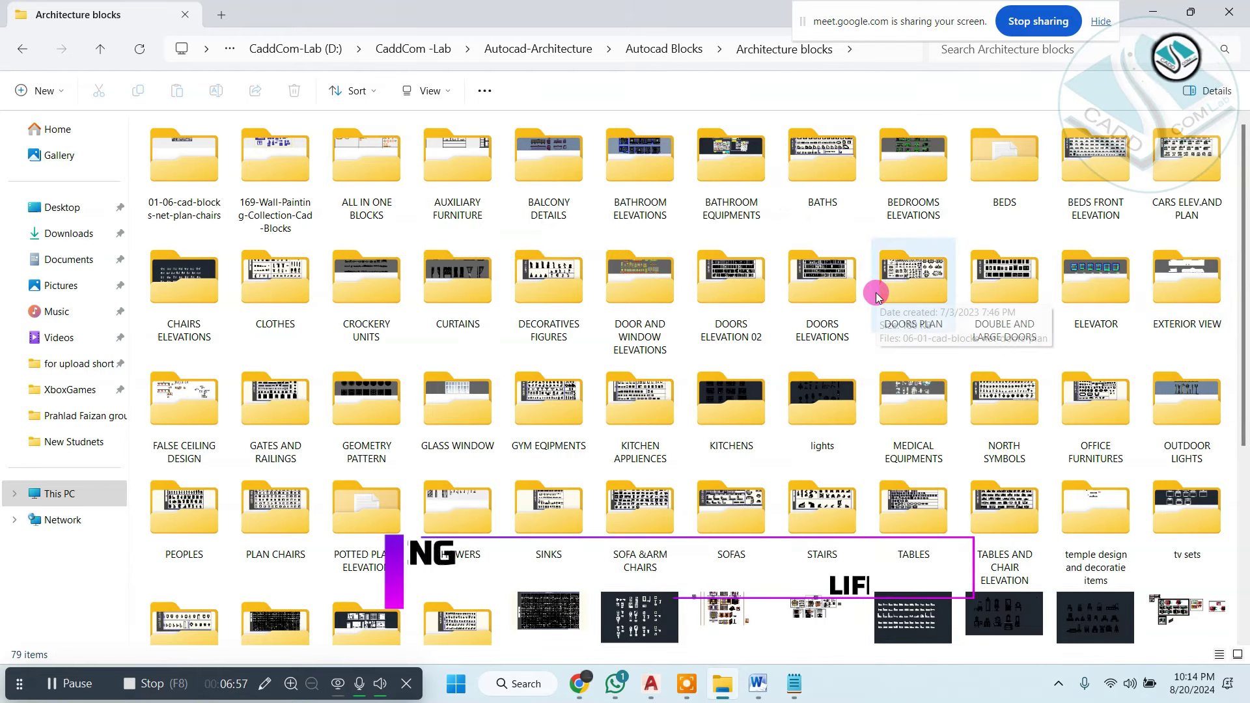
{"action": "double_click", "coordinate": [1003, 170]}
{"action": "double_click", "coordinate": [219, 148]}
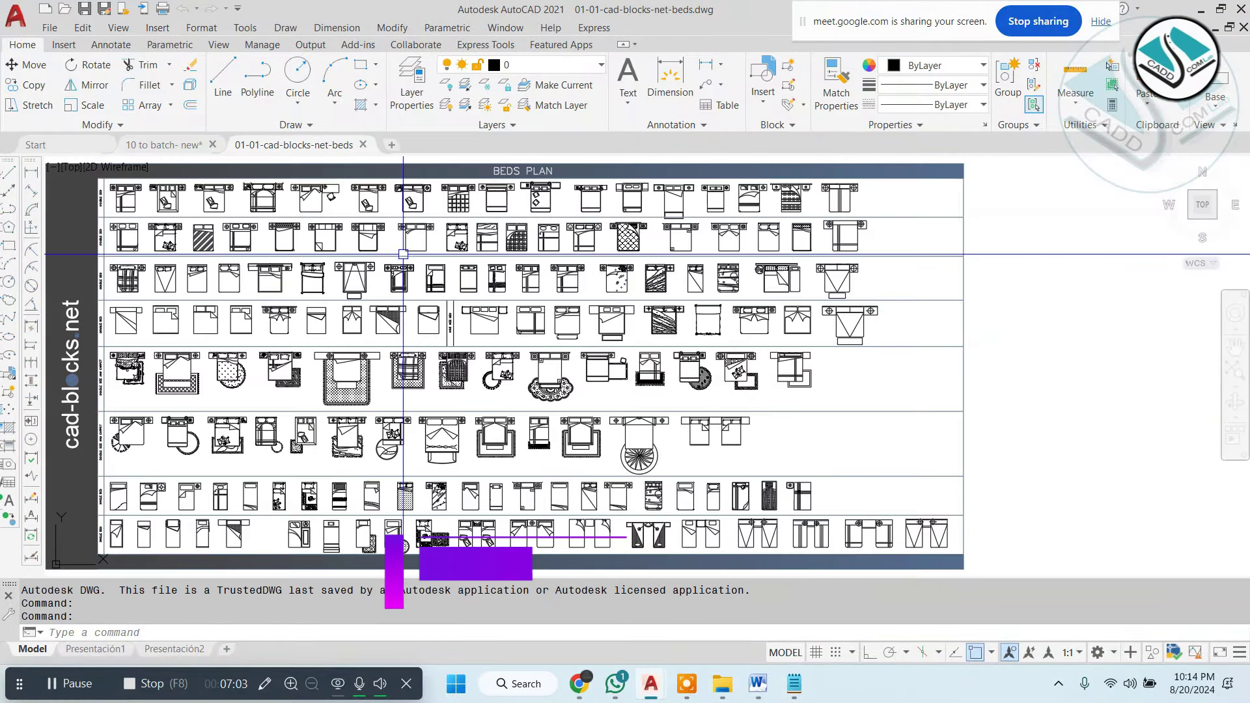
Copy the double bed with nightstands into the 10 to batch- new drawing.
{"action": "left_click", "coordinate": [425, 206]}
{"action": "left_click", "coordinate": [386, 268]}
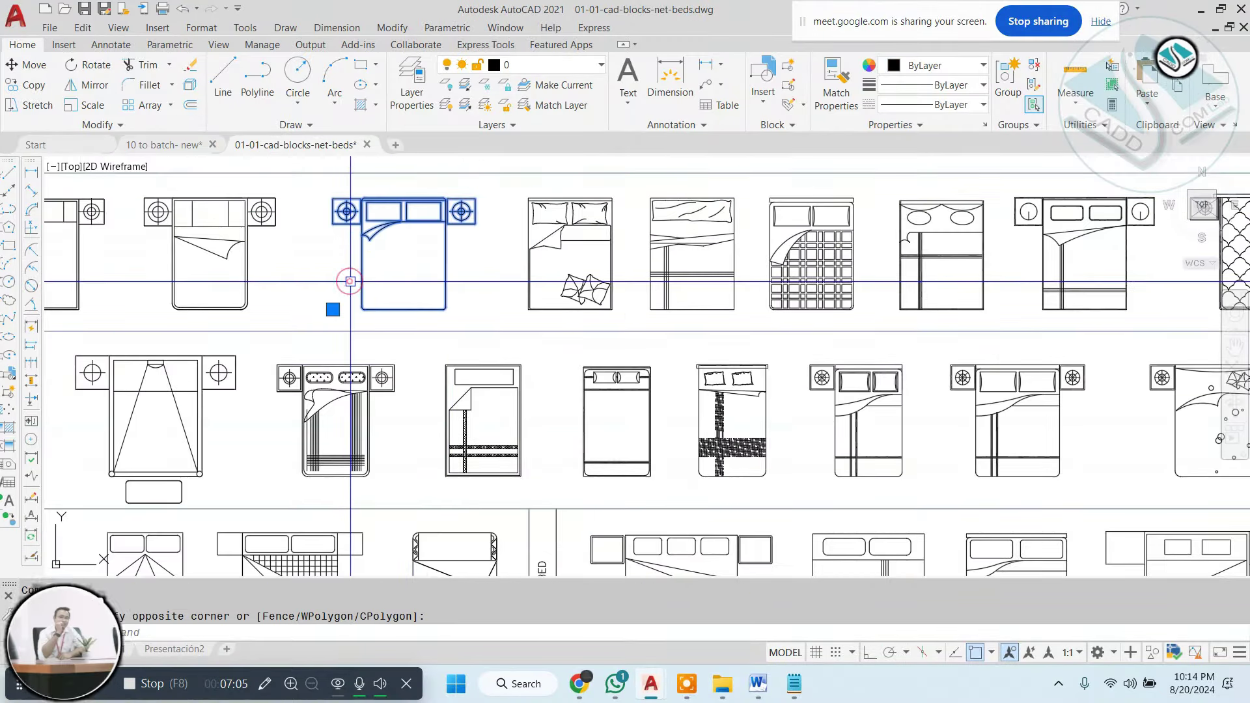
{"action": "key", "text": "ctrl+c"}
{"action": "left_click", "coordinate": [163, 145]}
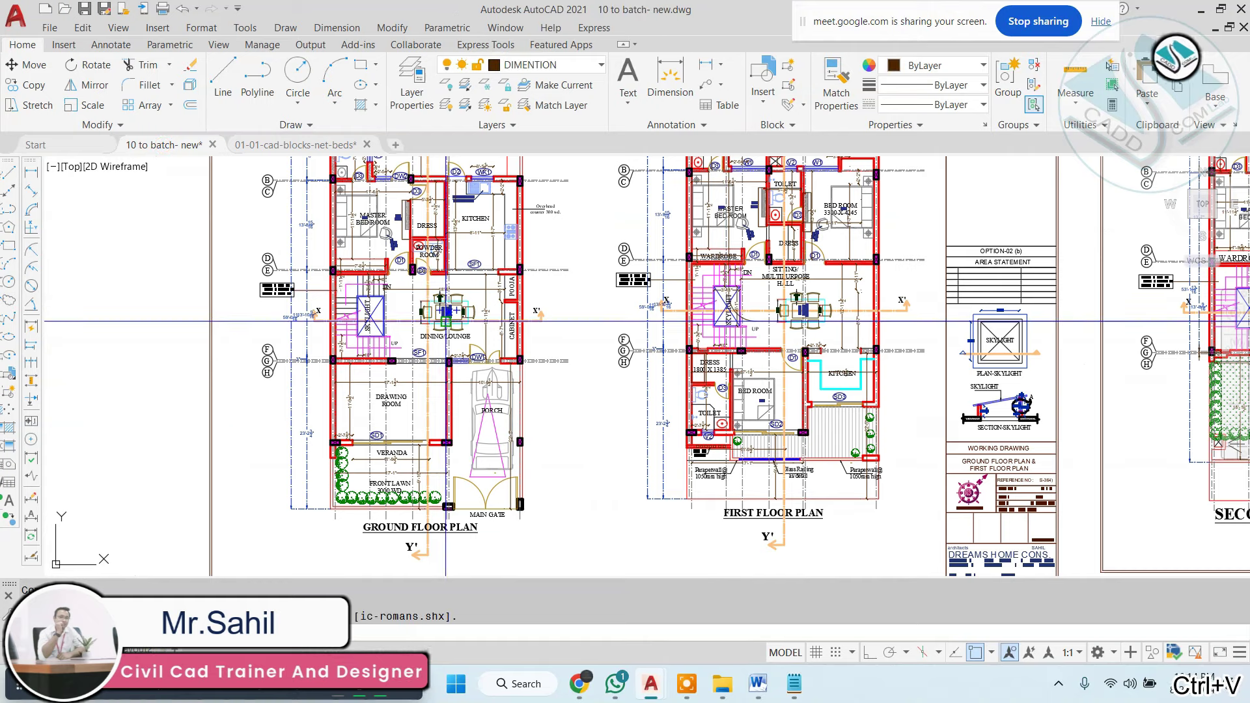
{"action": "scroll", "coordinate": [445, 321], "scroll_direction": "down", "scroll_amount": 5}
{"action": "middle_click_drag", "start_coordinate": [258, 340], "coordinate": [382, 340]}
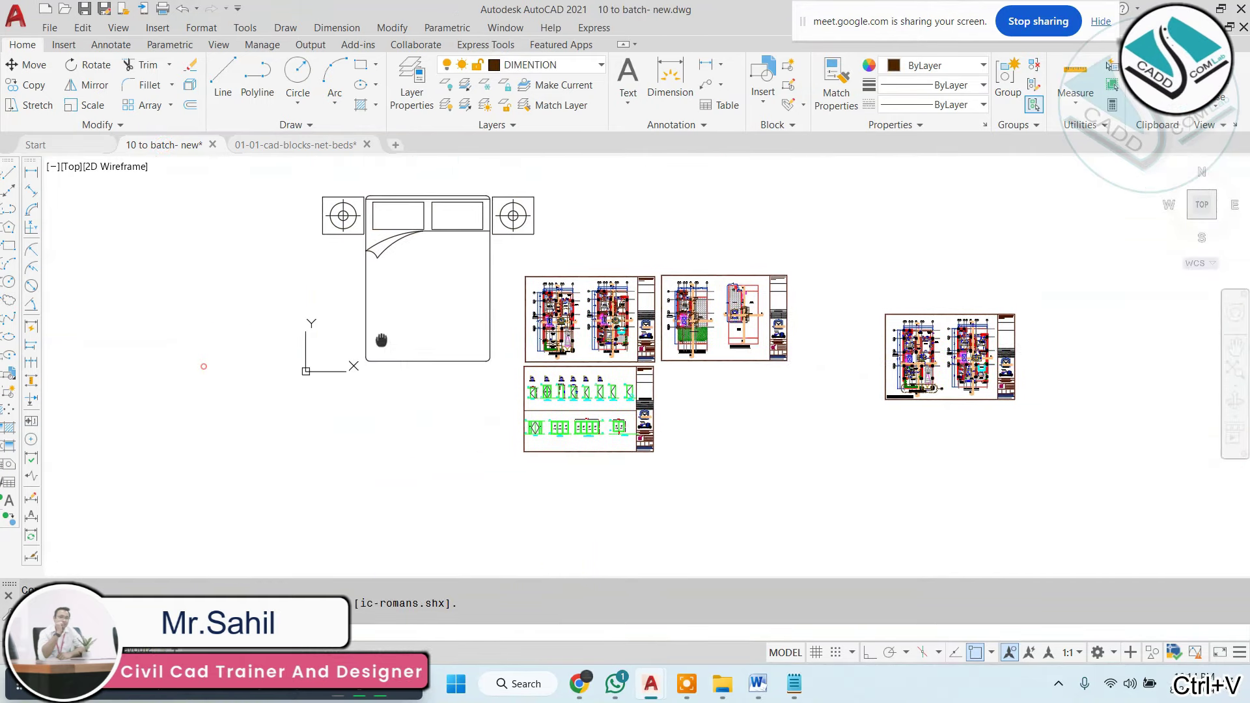
Draw a horizontal 6' reference line in empty space.
{"action": "key", "text": "Escape"}
{"action": "type", "text": "l"}
{"action": "key", "text": "Return"}
{"action": "scroll", "coordinate": [360, 420], "scroll_direction": "up", "scroll_amount": 4}
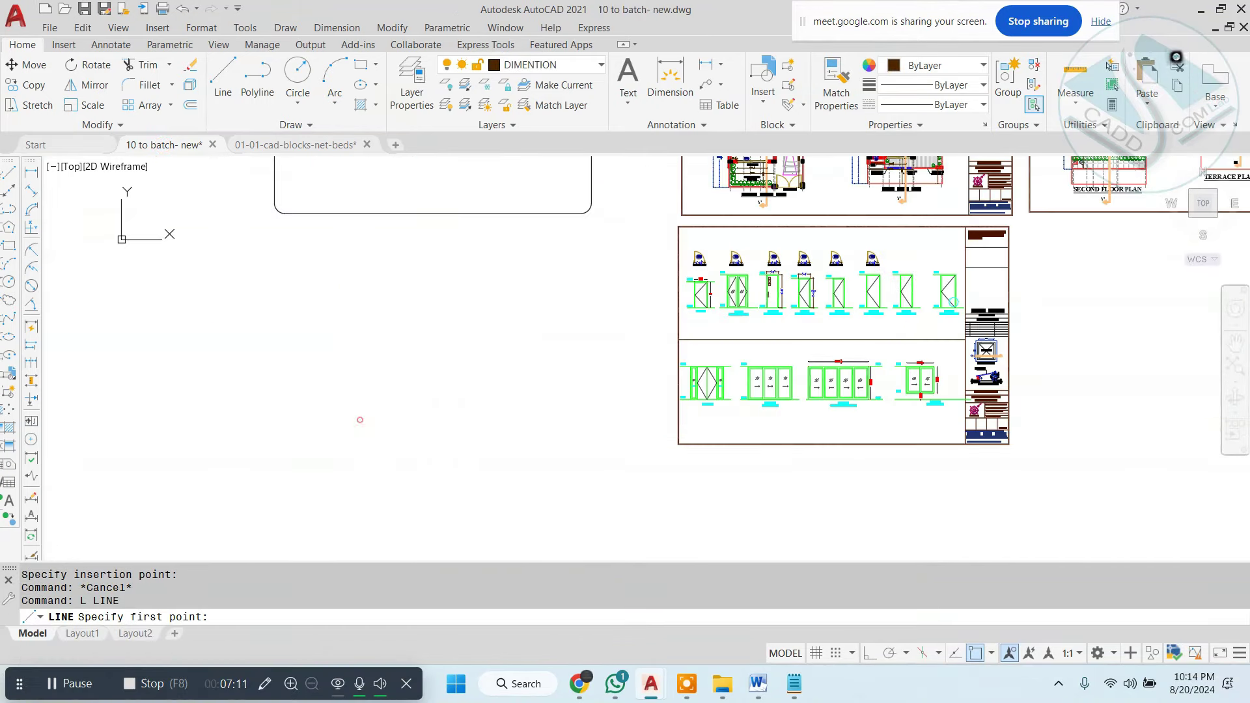
{"action": "left_click", "coordinate": [360, 420]}
{"action": "left_click", "coordinate": [862, 655]}
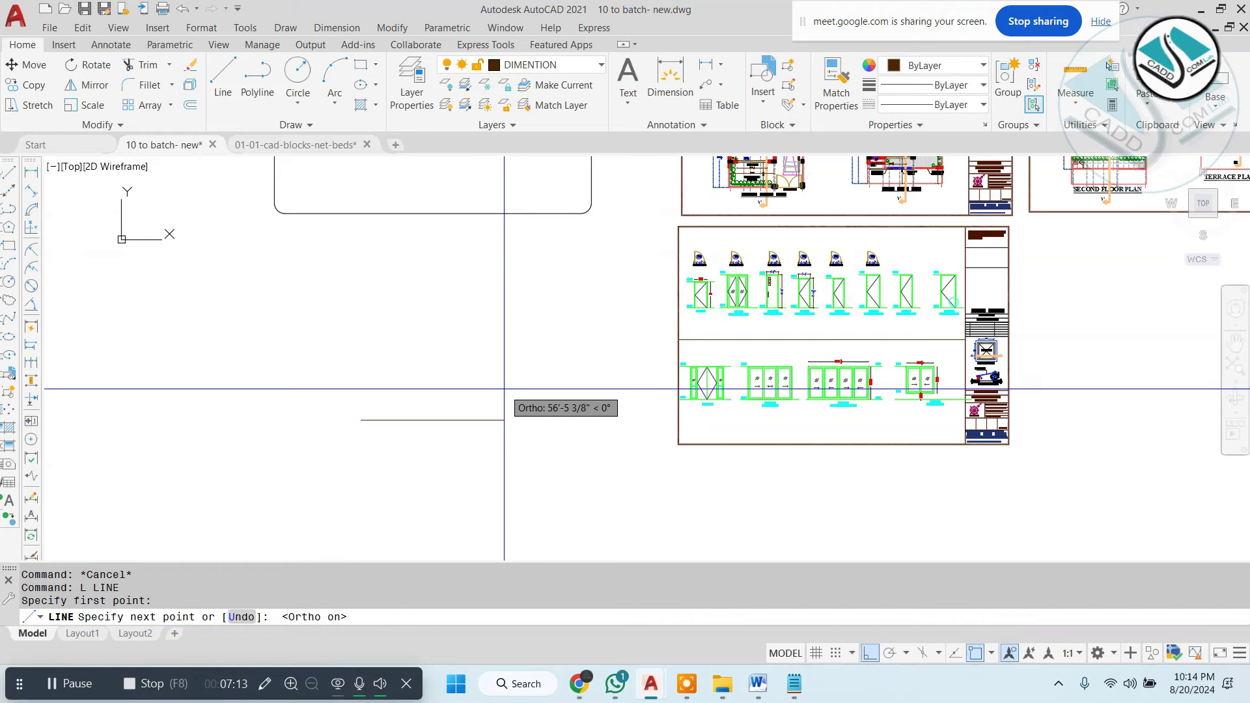
{"action": "type", "text": "6'"}
{"action": "key", "text": "Return"}
{"action": "key", "text": "Escape"}
Scale the bed by Reference so its length matches the 6' line.
{"action": "left_click", "coordinate": [480, 210]}
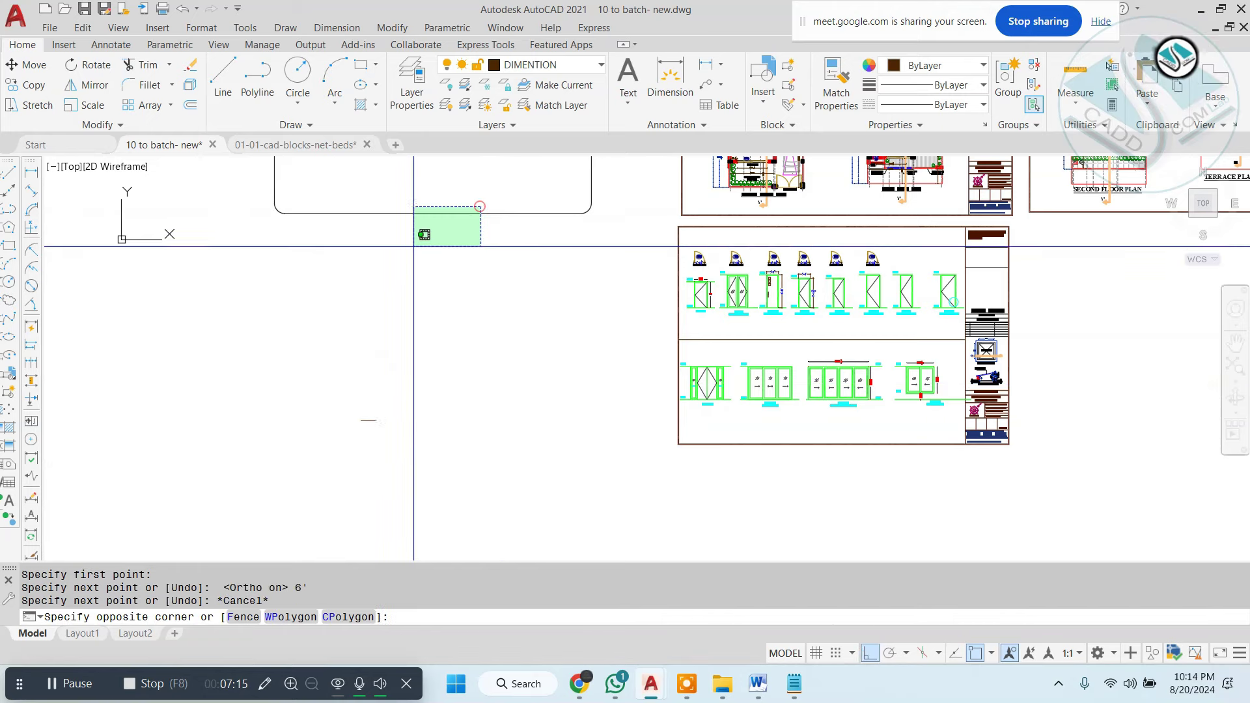
{"action": "left_click", "coordinate": [408, 256]}
{"action": "type", "text": "sc"}
{"action": "key", "text": "Return"}
{"action": "middle_click_drag", "start_coordinate": [394, 240], "coordinate": [379, 351]}
{"action": "left_click", "coordinate": [260, 238]}
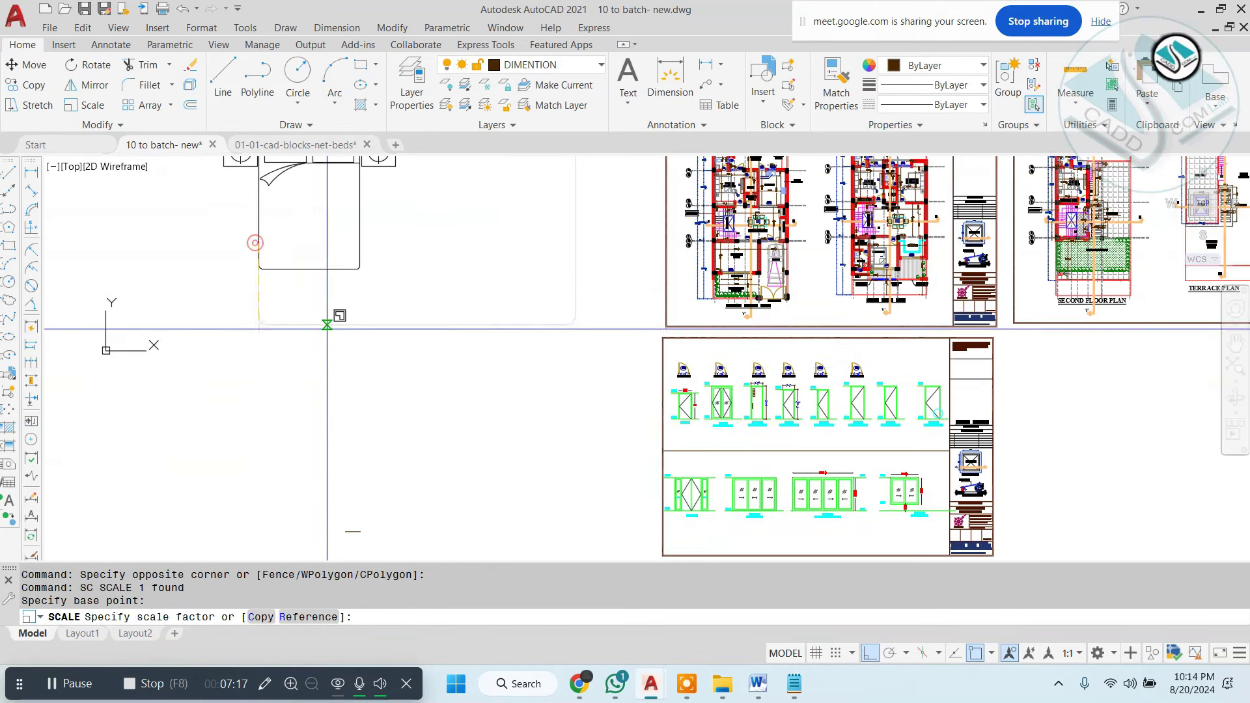
{"action": "type", "text": "r"}
{"action": "key", "text": "Return"}
{"action": "left_click", "coordinate": [259, 243]}
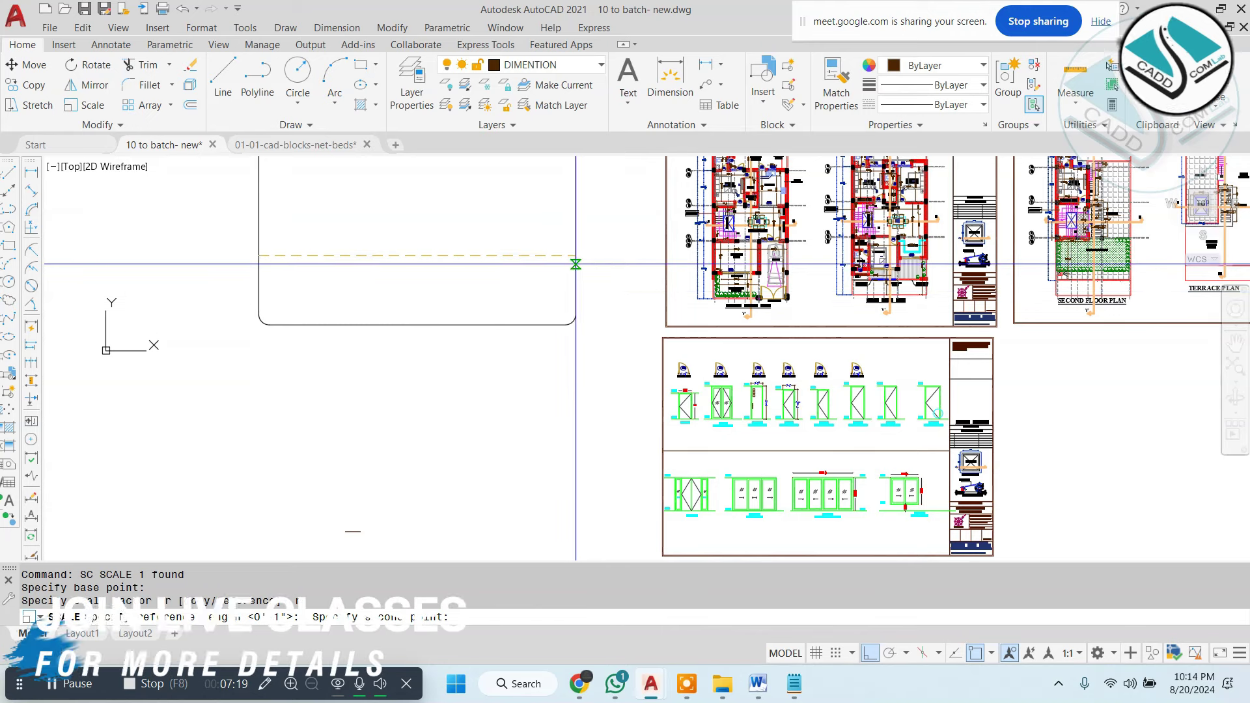
{"action": "left_click", "coordinate": [573, 243]}
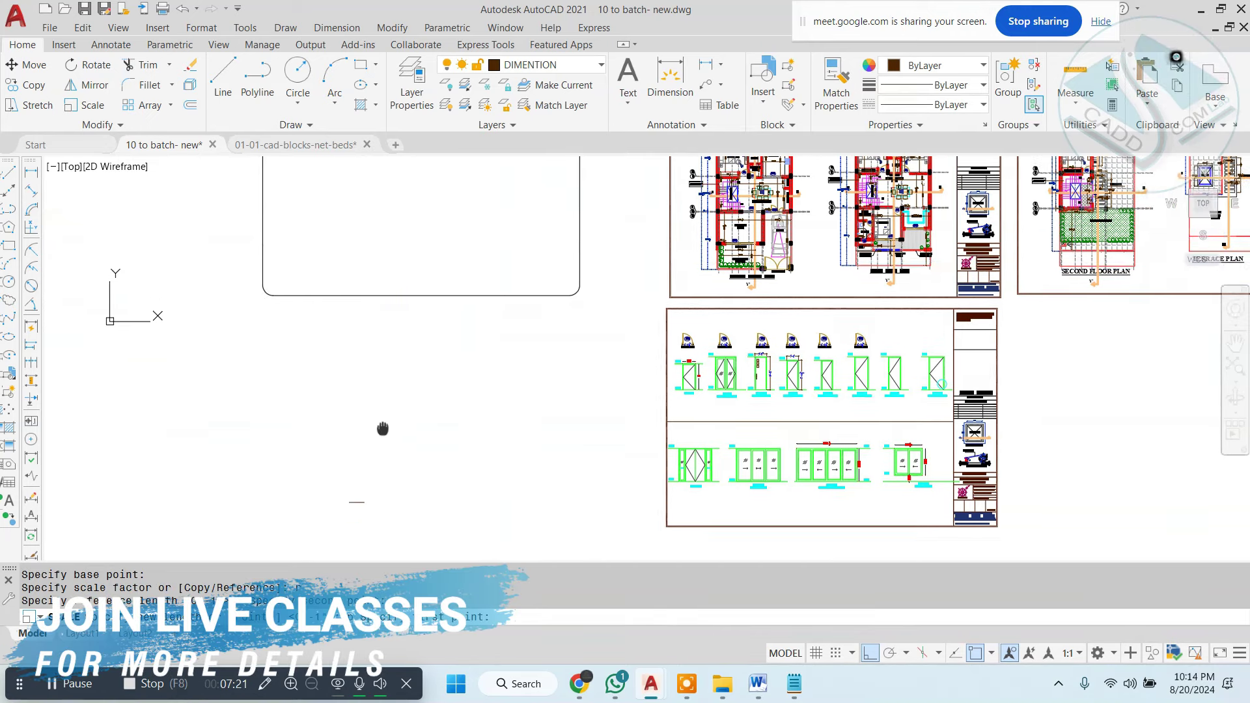
{"action": "scroll", "coordinate": [382, 398], "scroll_direction": "up", "scroll_amount": 5}
{"action": "scroll", "coordinate": [389, 339], "scroll_direction": "up", "scroll_amount": 4}
{"action": "left_click", "coordinate": [404, 329]}
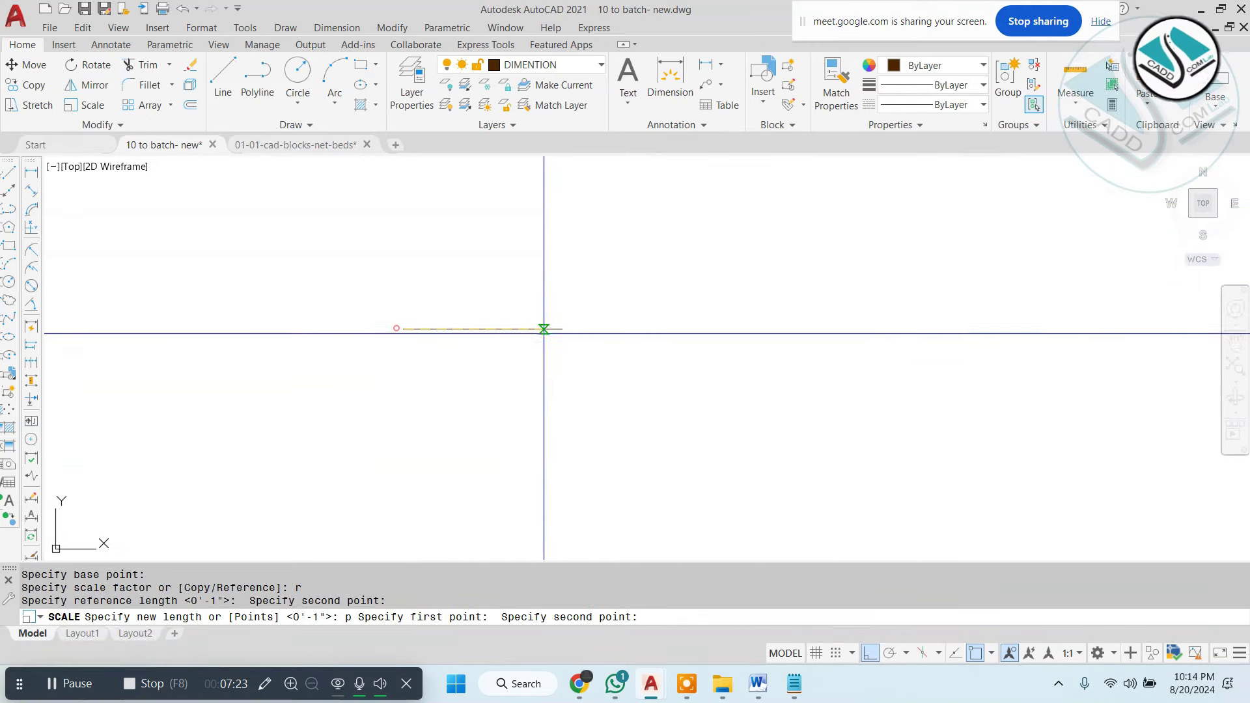
{"action": "left_click", "coordinate": [562, 328]}
Select the resized bed and start moving it toward the floor plans, then cancel.
{"action": "scroll", "coordinate": [558, 322], "scroll_direction": "down", "scroll_amount": 5}
{"action": "middle_click_drag", "start_coordinate": [558, 322], "coordinate": [536, 322]}
{"action": "scroll", "coordinate": [521, 322], "scroll_direction": "down", "scroll_amount": 3}
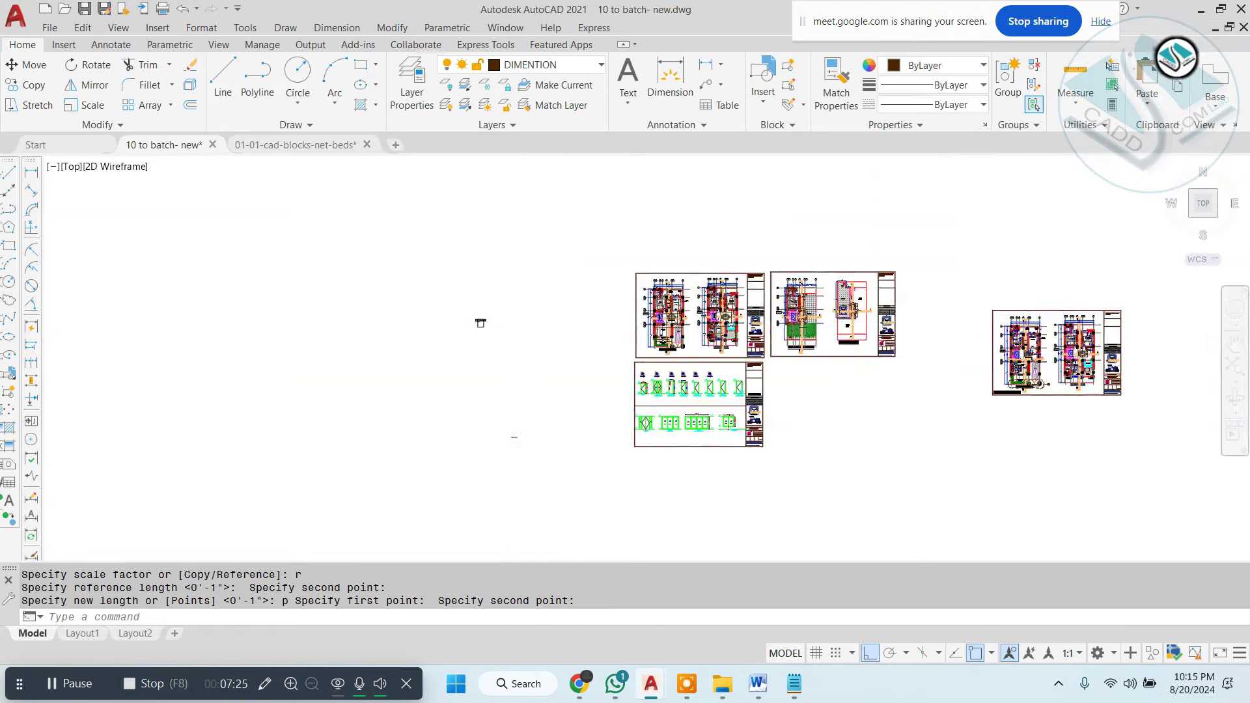
{"action": "scroll", "coordinate": [315, 377], "scroll_direction": "up", "scroll_amount": 3}
{"action": "scroll", "coordinate": [421, 349], "scroll_direction": "up", "scroll_amount": 5}
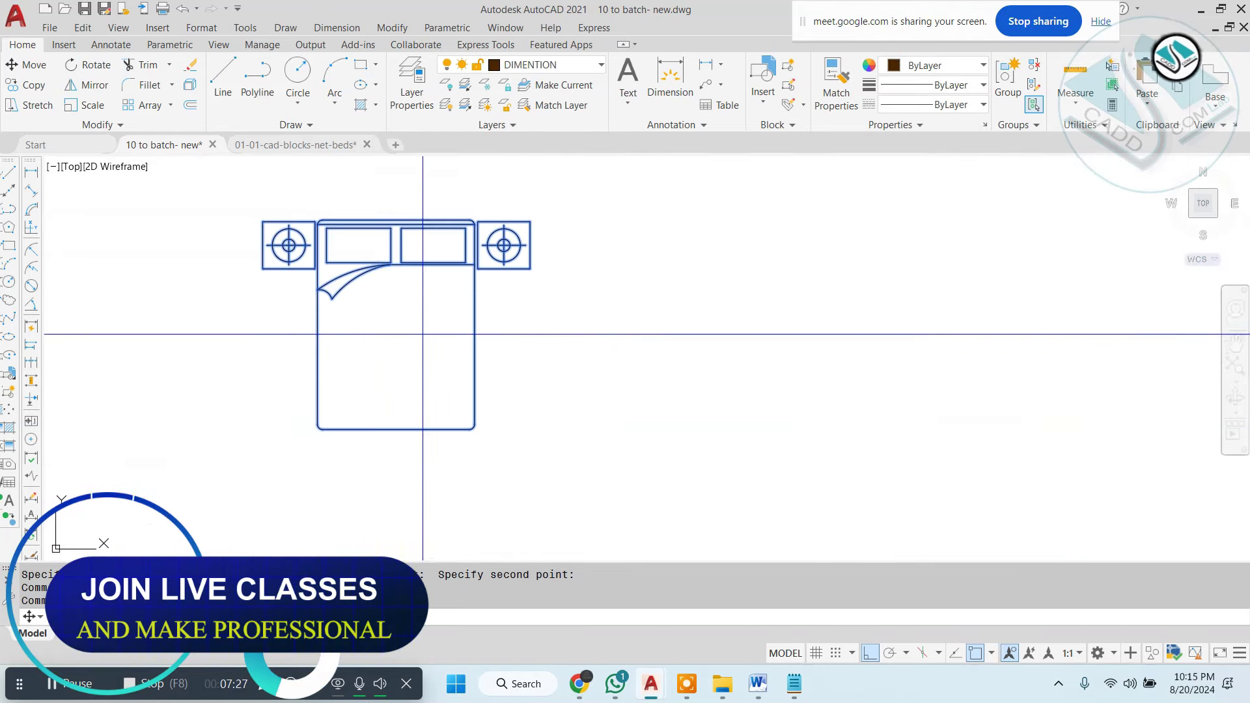
{"action": "left_click_drag", "start_coordinate": [321, 349], "coordinate": [560, 214]}
{"action": "type", "text": "m"}
{"action": "key", "text": "Return"}
{"action": "left_click", "coordinate": [455, 271]}
{"action": "scroll", "coordinate": [484, 162], "scroll_direction": "up", "scroll_amount": 3}
{"action": "scroll", "coordinate": [485, 162], "scroll_direction": "down", "scroll_amount": 5}
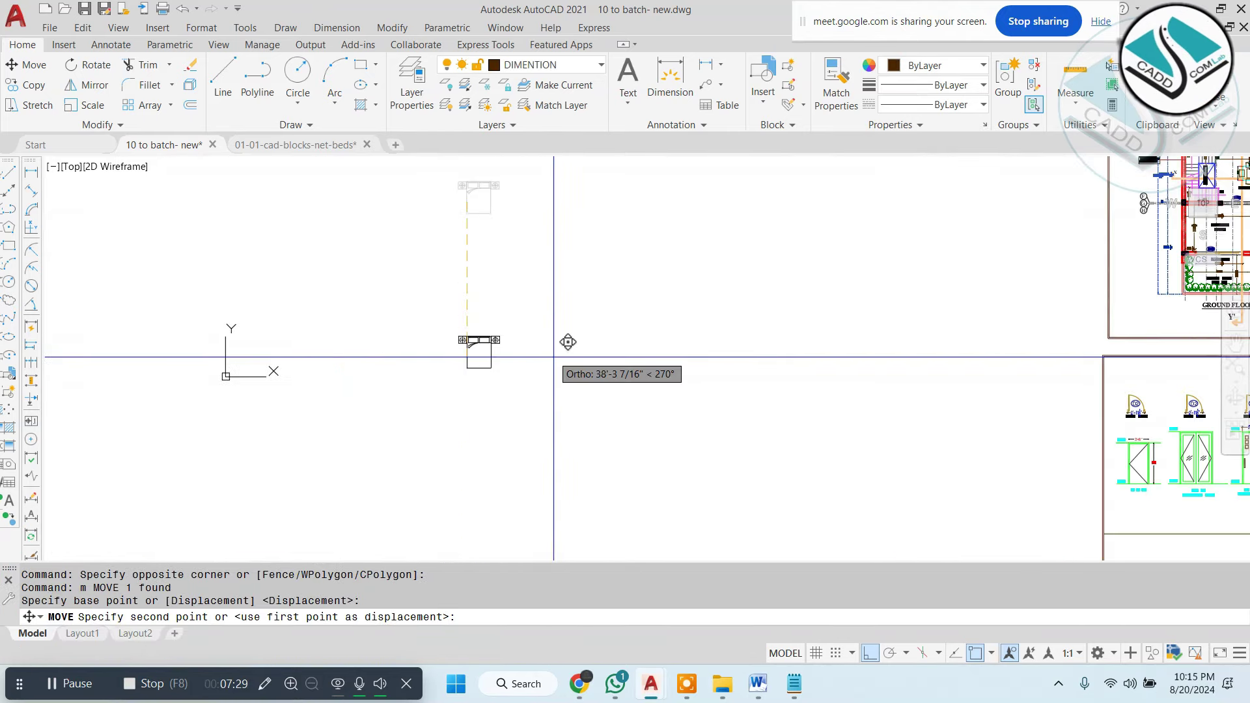
{"action": "middle_click_drag", "start_coordinate": [573, 341], "coordinate": [598, 508]}
{"action": "scroll", "coordinate": [598, 507], "scroll_direction": "up", "scroll_amount": 3}
{"action": "middle_click_drag", "start_coordinate": [573, 446], "coordinate": [558, 391]}
{"action": "key", "text": "Escape"}
Zoom and pan to center the bed in the view.
{"action": "scroll", "coordinate": [558, 390], "scroll_direction": "up", "scroll_amount": 5}
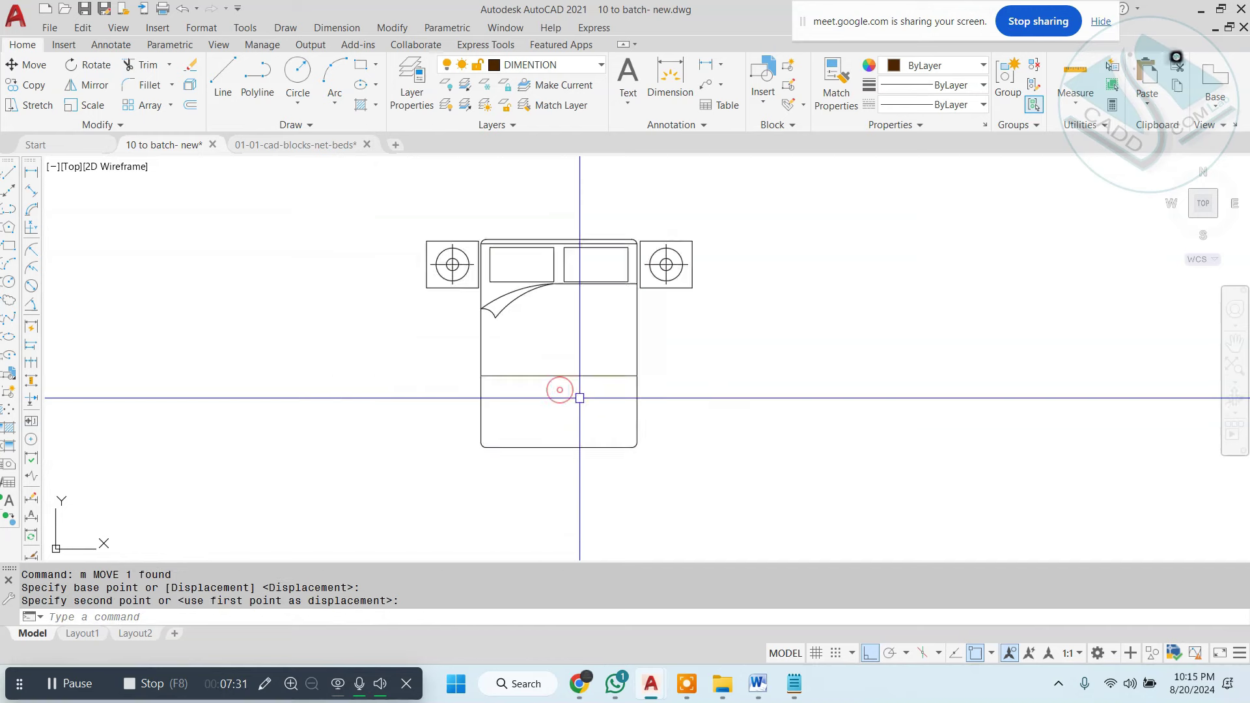
{"action": "scroll", "coordinate": [558, 390], "scroll_direction": "up", "scroll_amount": 2}
{"action": "mouse_move", "coordinate": [615, 340]}
{"action": "middle_mouse_down"}
{"action": "mouse_move", "coordinate": [555, 398]}
{"action": "mouse_move", "coordinate": [564, 392]}
{"action": "middle_mouse_up"}
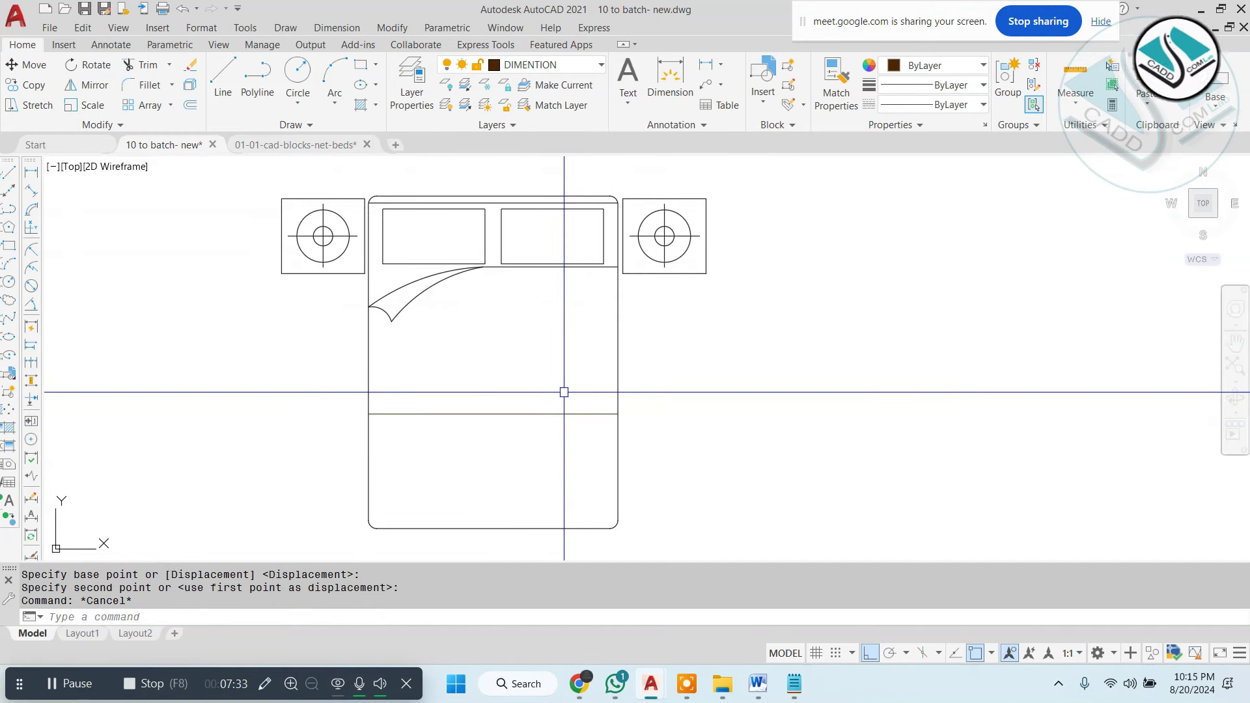
{"action": "left_click", "coordinate": [264, 683]}
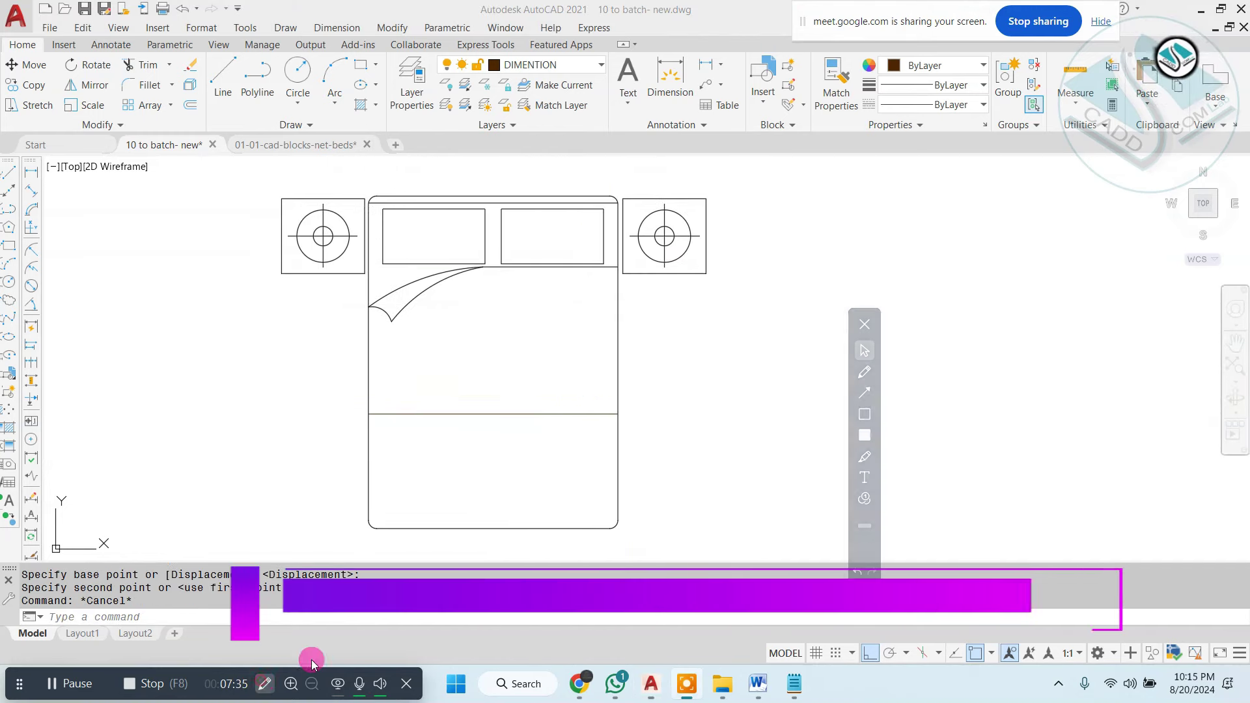
Mark over the bed with the freehand pen, then clear all markings and close the annotation toolbar.
{"action": "left_click", "coordinate": [865, 372]}
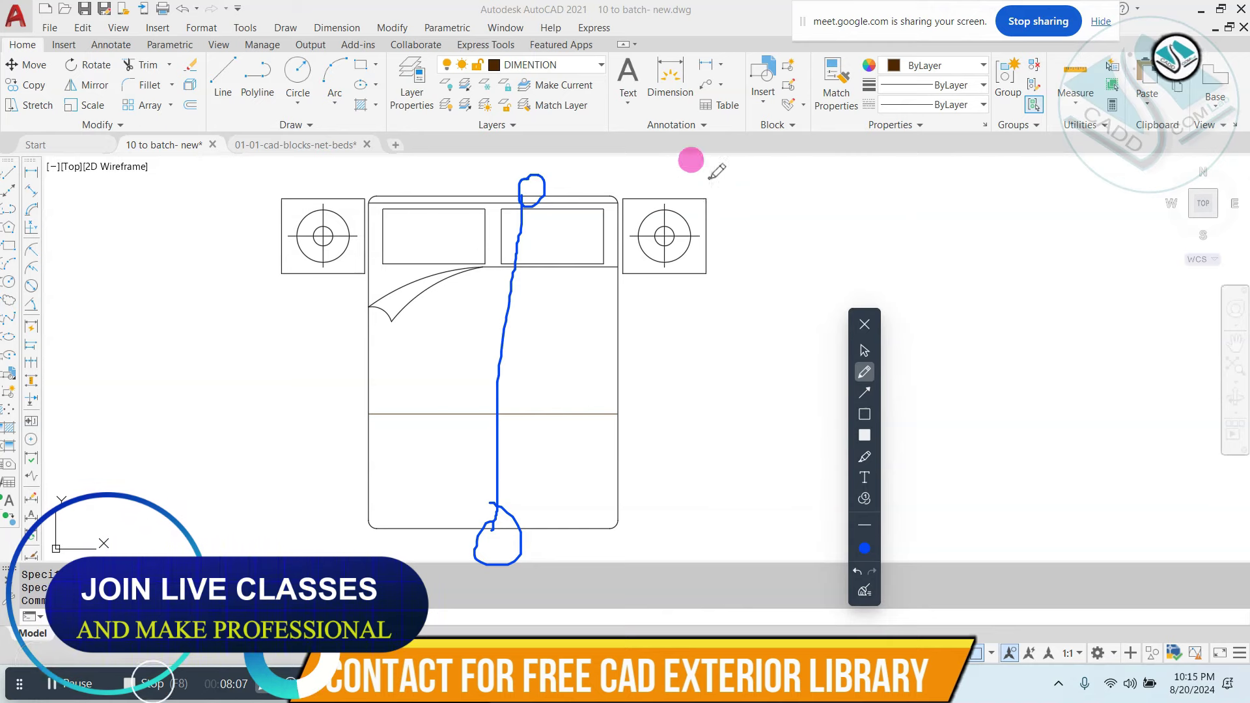
{"action": "left_click_drag", "start_coordinate": [659, 181], "coordinate": [622, 196]}
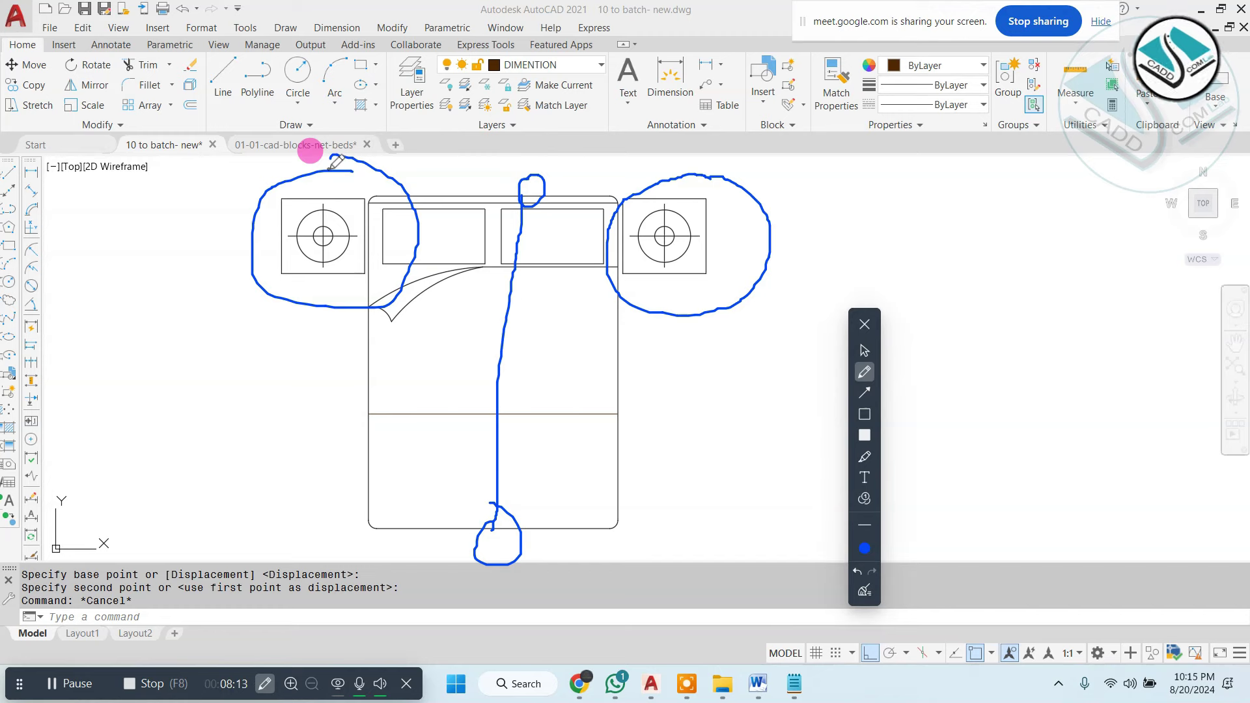
{"action": "left_click", "coordinate": [865, 591]}
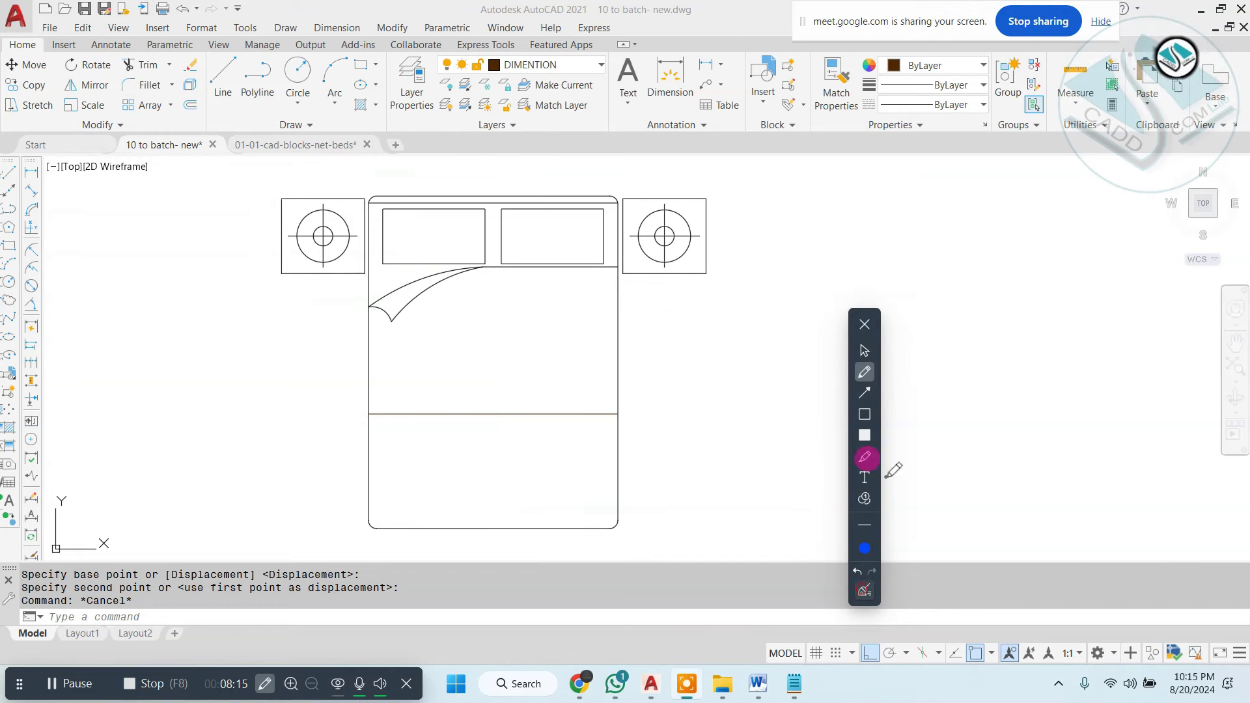
{"action": "left_click", "coordinate": [864, 321]}
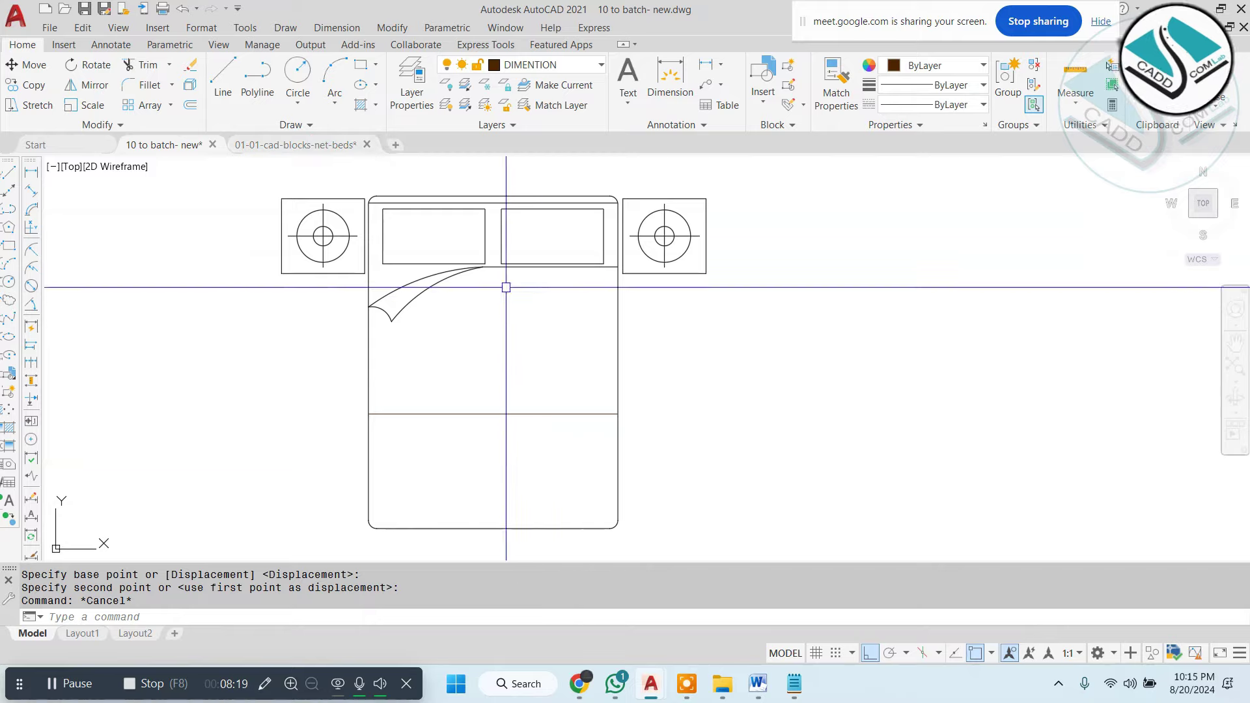
{"action": "left_click", "coordinate": [313, 143]}
{"action": "scroll", "coordinate": [522, 279], "scroll_direction": "down", "scroll_amount": 2}
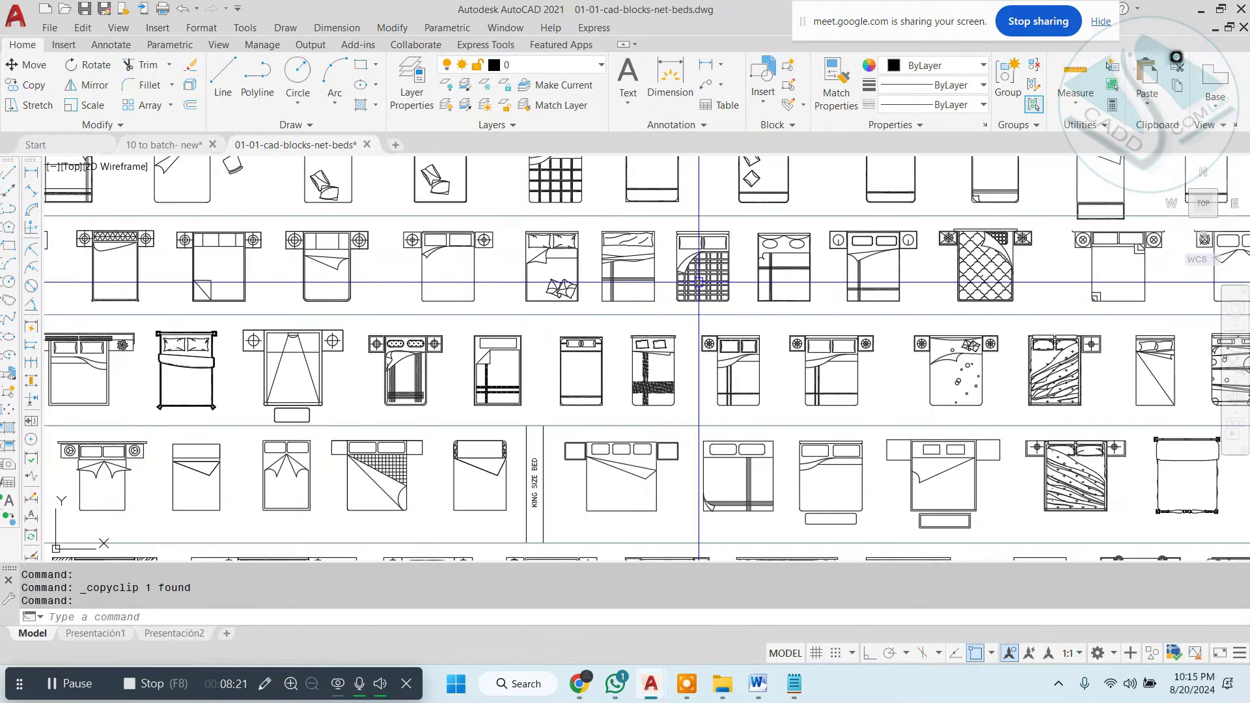
{"action": "scroll", "coordinate": [306, 280], "scroll_direction": "up", "scroll_amount": 2}
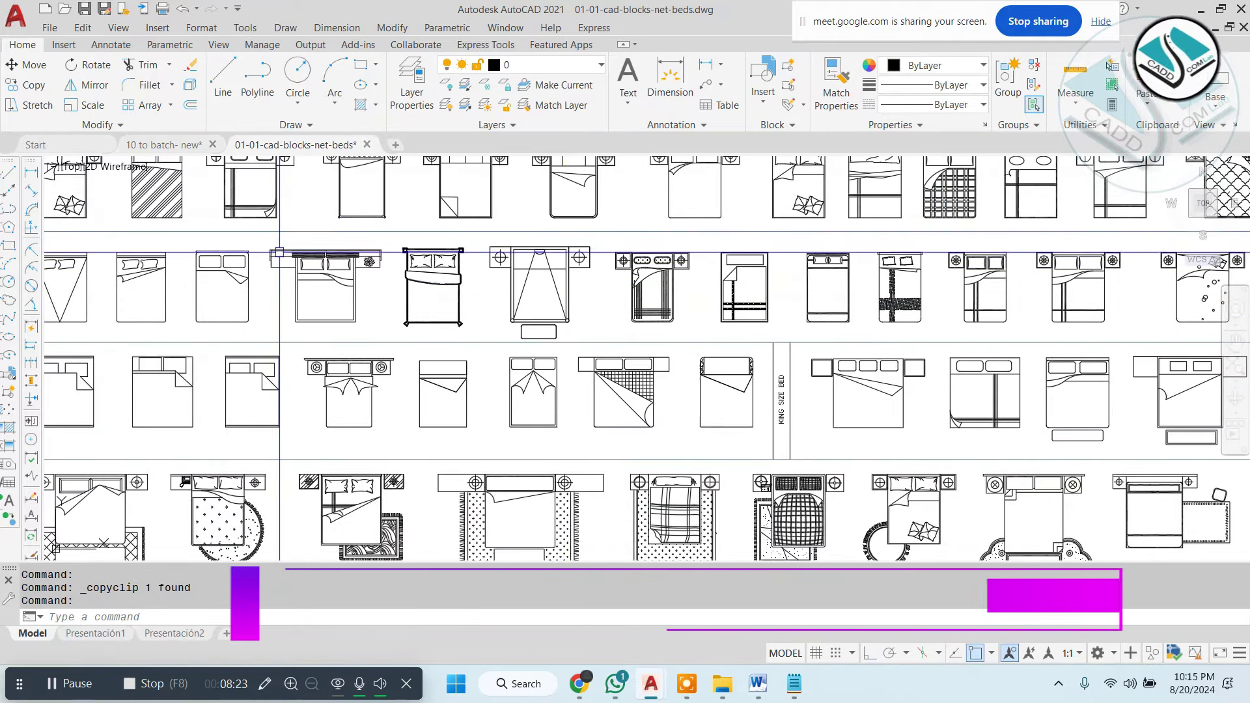
{"action": "scroll", "coordinate": [315, 288], "scroll_direction": "up", "scroll_amount": 4}
{"action": "scroll", "coordinate": [314, 287], "scroll_direction": "up", "scroll_amount": 2}
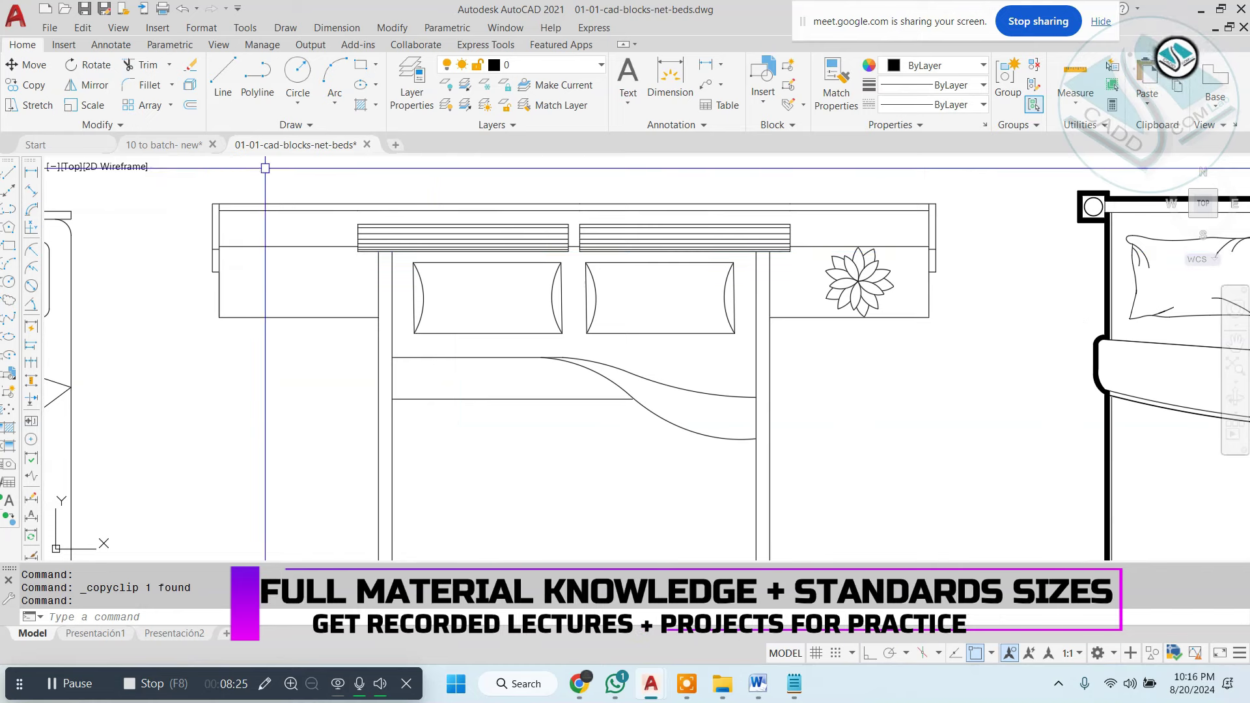
{"action": "left_click", "coordinate": [185, 141]}
{"action": "scroll", "coordinate": [550, 274], "scroll_direction": "down", "scroll_amount": 3}
{"action": "scroll", "coordinate": [550, 271], "scroll_direction": "down", "scroll_amount": 3}
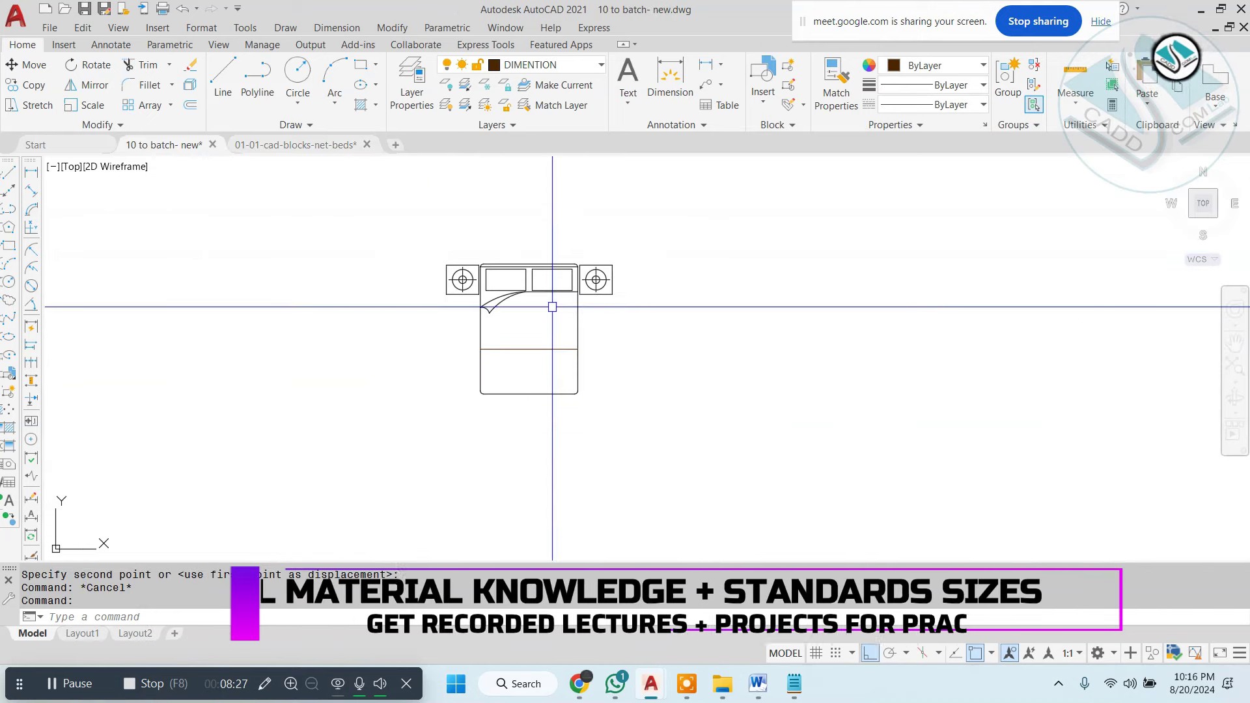
{"action": "scroll", "coordinate": [552, 307], "scroll_direction": "up", "scroll_amount": 2}
{"action": "scroll", "coordinate": [552, 307], "scroll_direction": "up", "scroll_amount": 2}
{"action": "scroll", "coordinate": [616, 290], "scroll_direction": "down", "scroll_amount": 2}
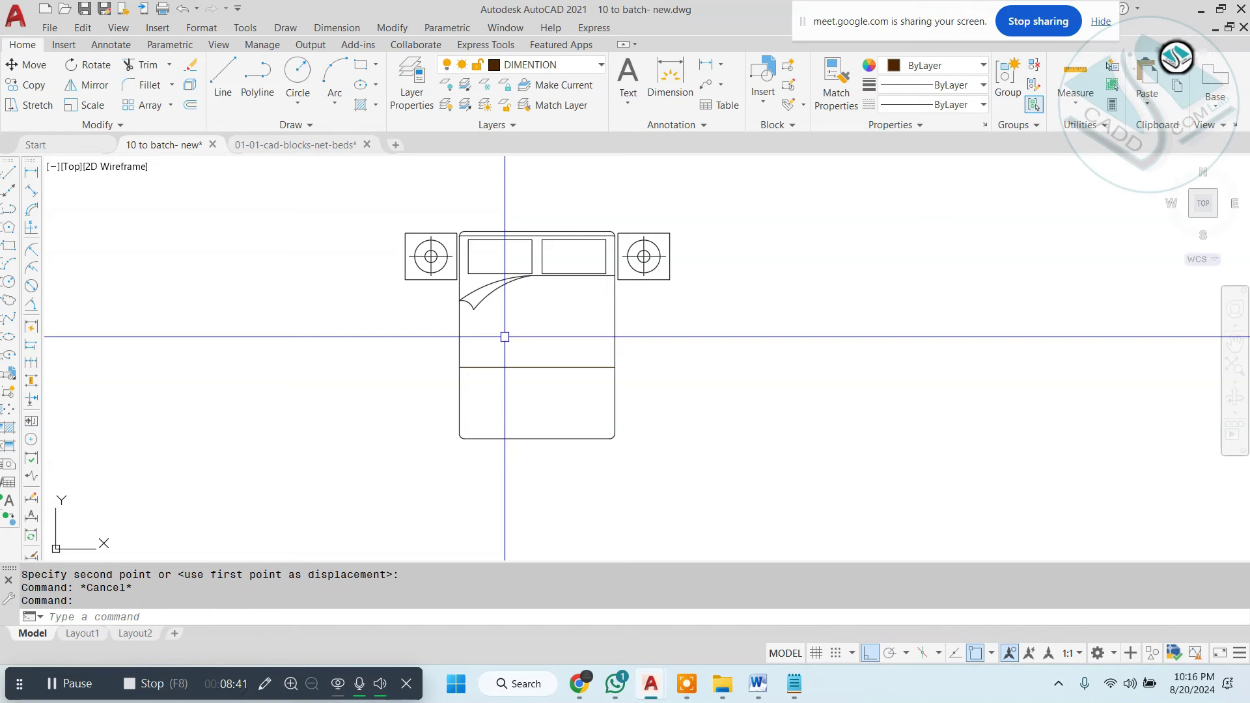
Erase the bed and nightstands, then undo twice to restore them.
{"action": "scroll", "coordinate": [482, 287], "scroll_direction": "down", "scroll_amount": 4}
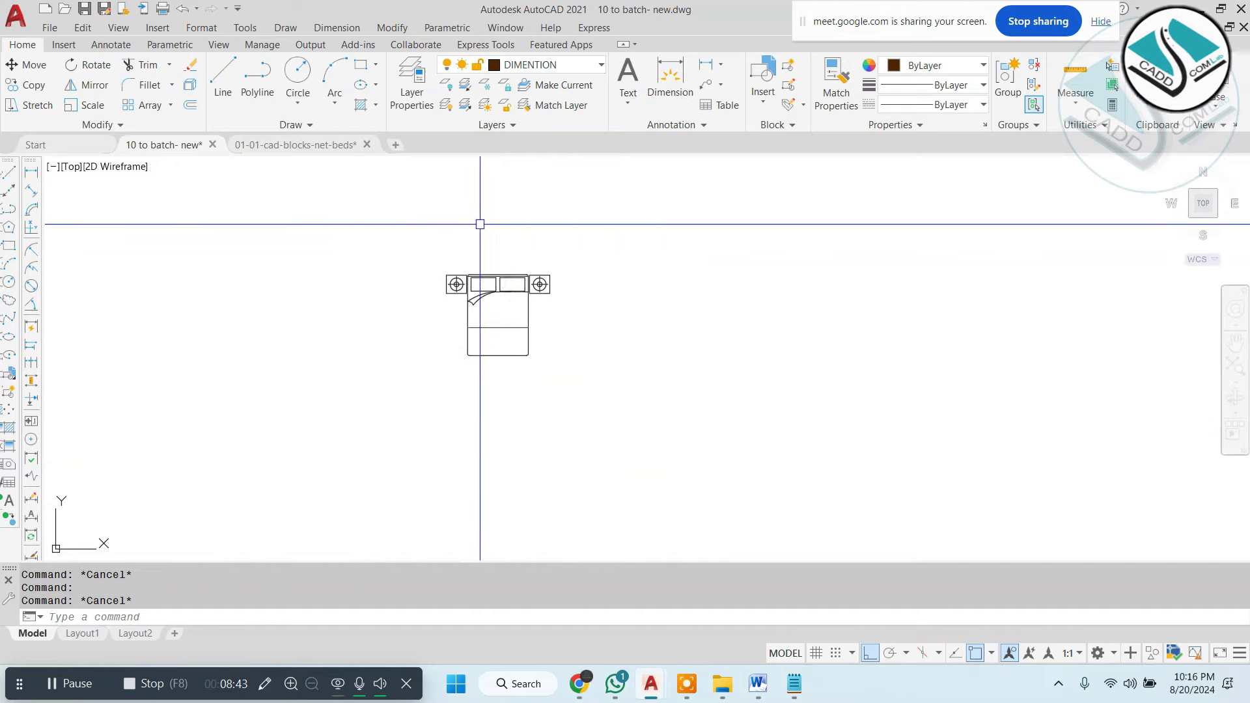
{"action": "left_click", "coordinate": [480, 224]}
{"action": "left_click", "coordinate": [336, 405]}
{"action": "type", "text": "e"}
{"action": "key", "text": "Return"}
{"action": "key", "text": "ctrl+z"}
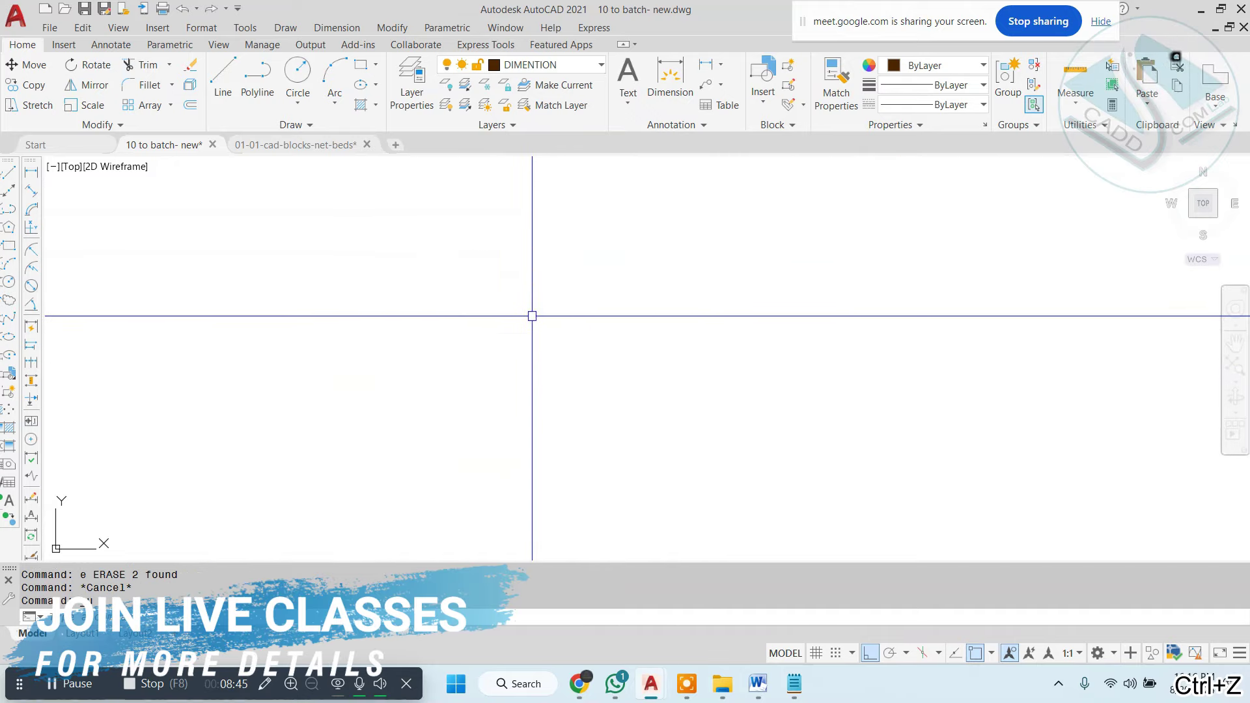
{"action": "key", "text": "ctrl+z"}
Start moving the bed, then cancel the move.
{"action": "type", "text": "m"}
{"action": "key", "text": "Return"}
{"action": "left_click", "coordinate": [529, 327]}
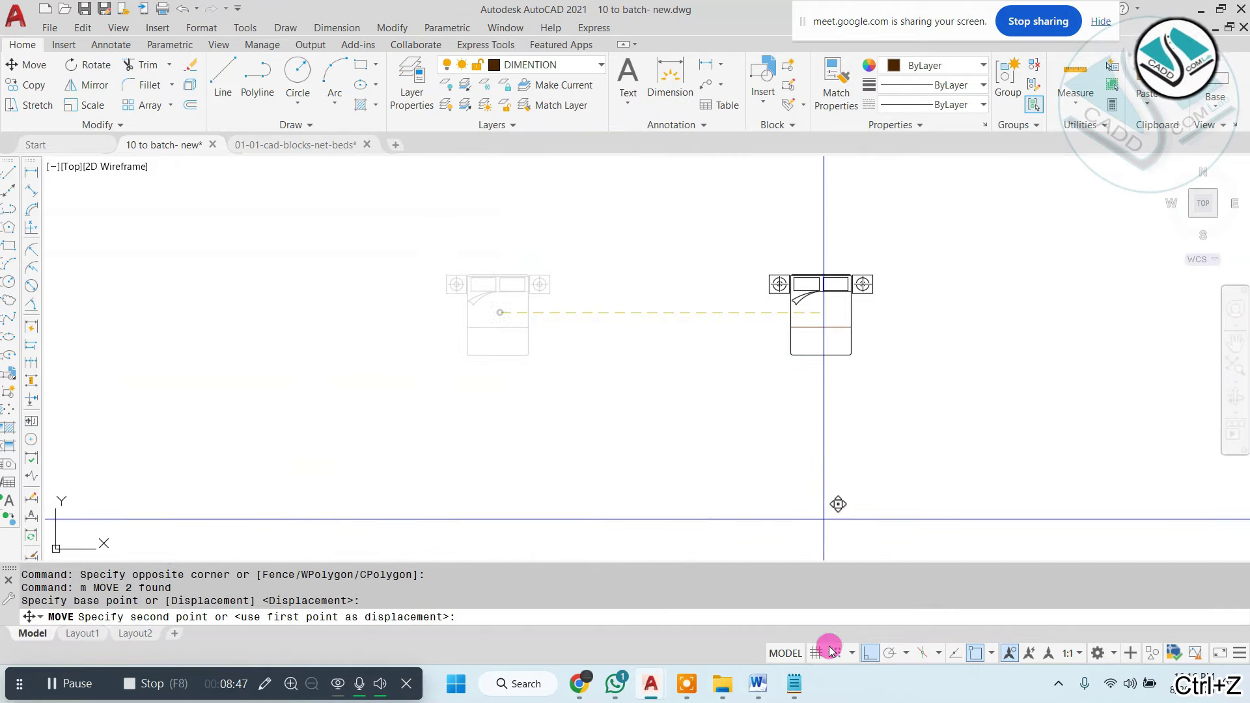
{"action": "scroll", "coordinate": [837, 497], "scroll_direction": "down", "scroll_amount": 3}
{"action": "middle_click_drag", "start_coordinate": [838, 497], "coordinate": [707, 391]}
{"action": "scroll", "coordinate": [708, 391], "scroll_direction": "up", "scroll_amount": 3}
{"action": "scroll", "coordinate": [619, 393], "scroll_direction": "up", "scroll_amount": 2}
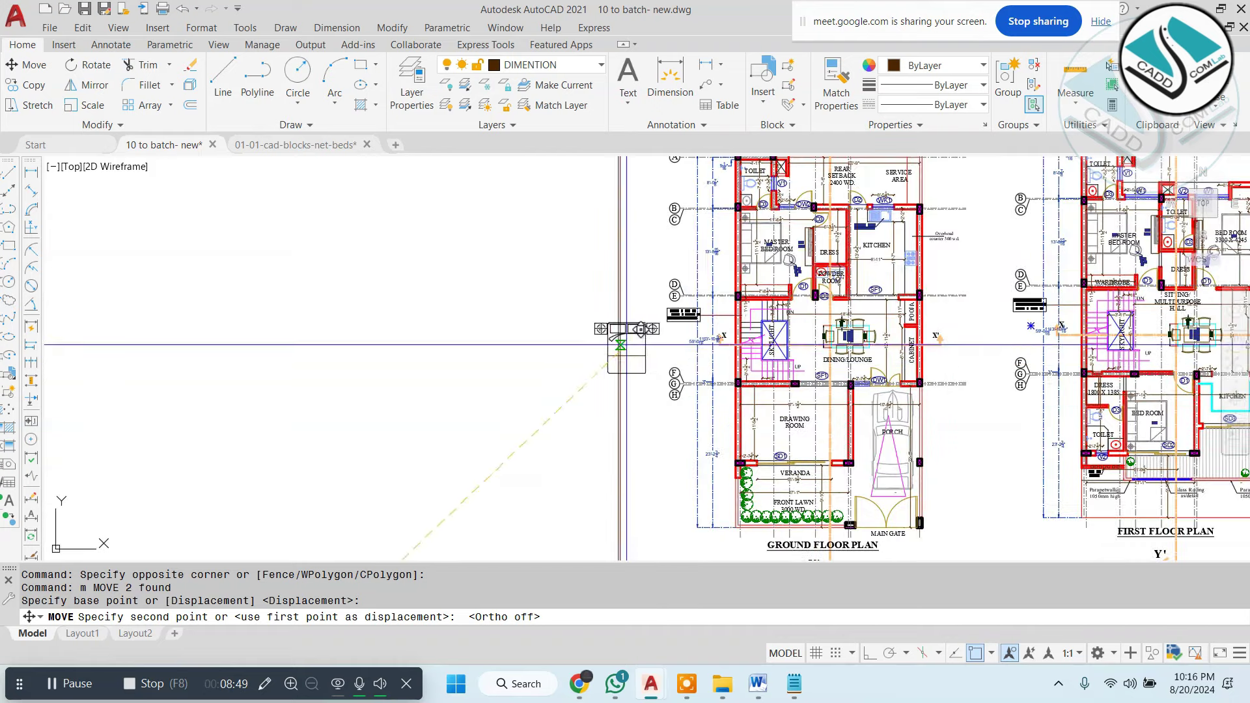
{"action": "key", "text": "Escape"}
{"action": "scroll", "coordinate": [446, 265], "scroll_direction": "up", "scroll_amount": 4}
Select the bed block and explode it into separate parts.
{"action": "left_click", "coordinate": [583, 214]}
{"action": "left_click", "coordinate": [392, 333]}
{"action": "scroll", "coordinate": [413, 335], "scroll_direction": "down", "scroll_amount": 3}
{"action": "key", "text": "Escape"}
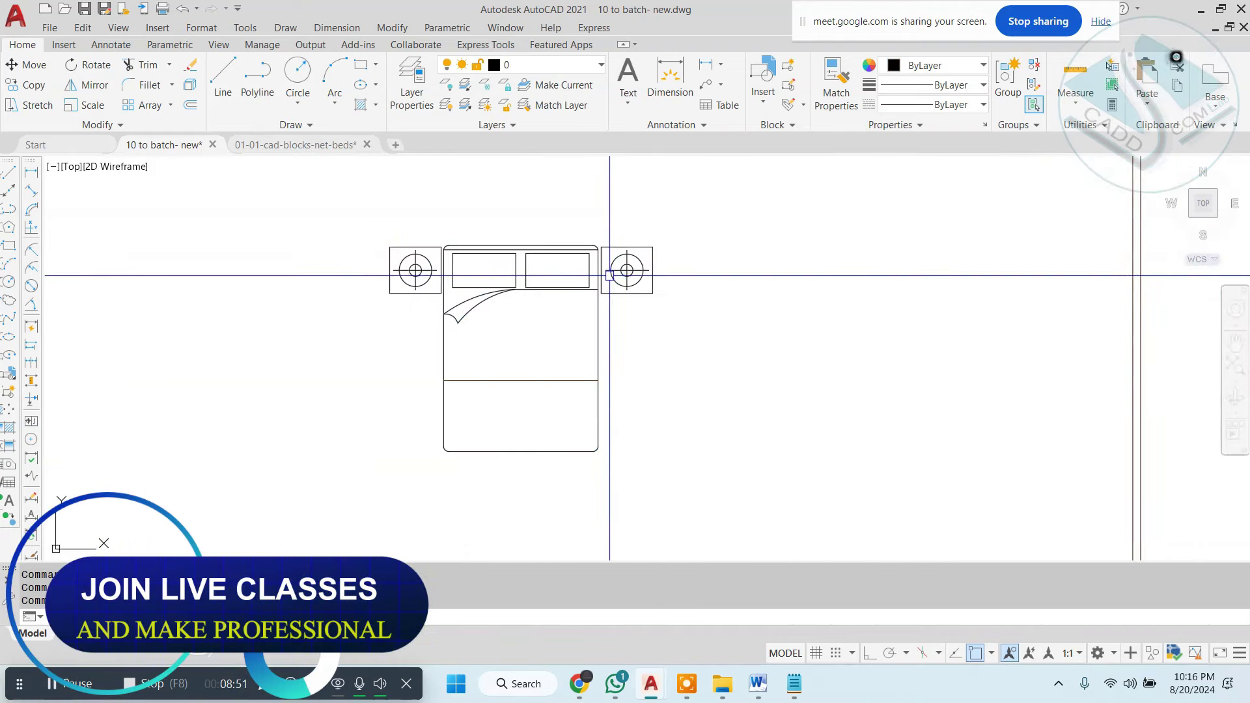
{"action": "scroll", "coordinate": [801, 198], "scroll_direction": "up", "scroll_amount": 5}
Select only the right nightstand's parts.
{"action": "left_click", "coordinate": [803, 205]}
{"action": "left_click", "coordinate": [532, 462]}
{"action": "scroll", "coordinate": [533, 462], "scroll_direction": "down", "scroll_amount": 2}
{"action": "key", "text": "Escape"}
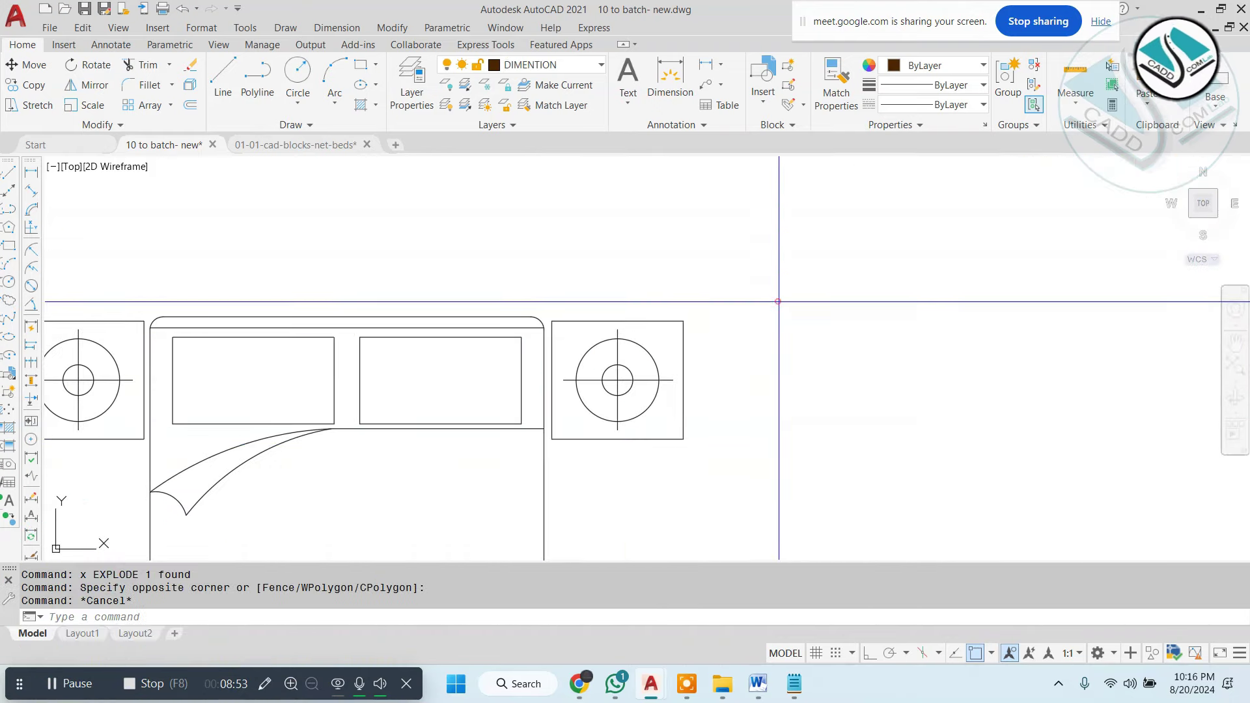
{"action": "left_click", "coordinate": [776, 301]}
{"action": "left_click", "coordinate": [542, 473]}
{"action": "key", "text": "Escape"}
{"action": "left_click", "coordinate": [776, 260]}
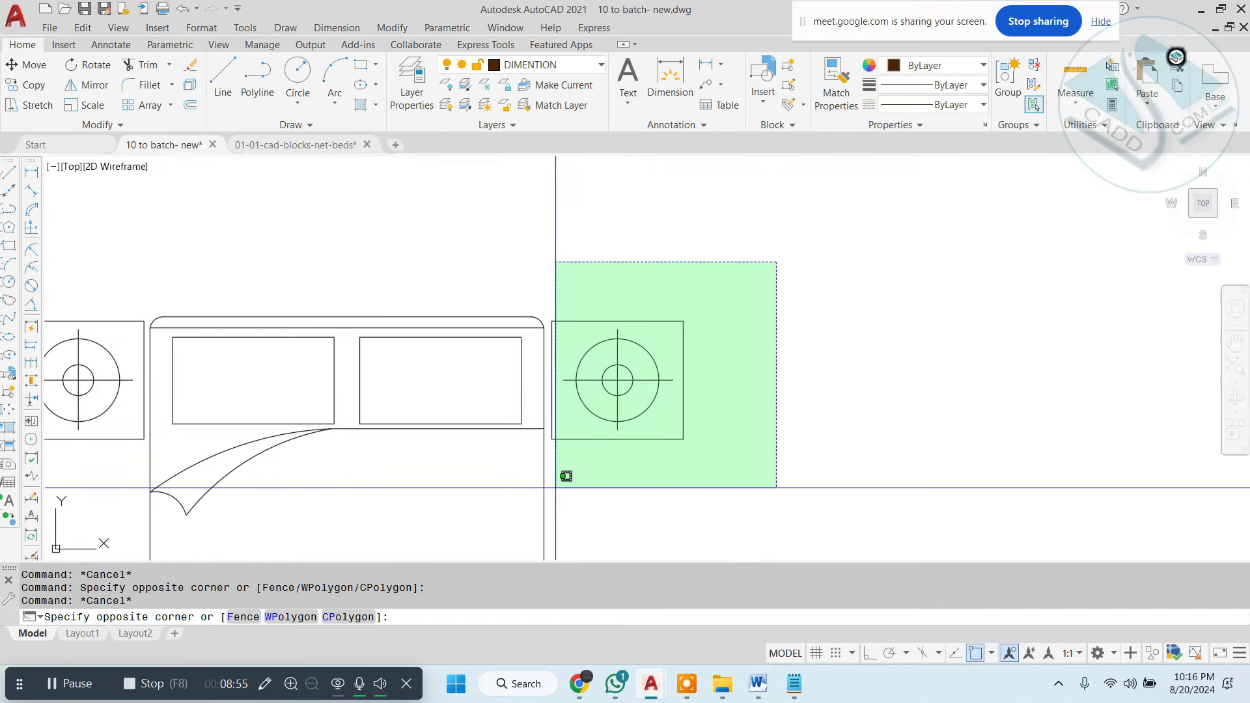
{"action": "left_click", "coordinate": [548, 479]}
{"action": "middle_click_drag", "start_coordinate": [616, 474], "coordinate": [558, 425]}
Start moving the right nightstand, then cancel the move.
{"action": "type", "text": "n"}
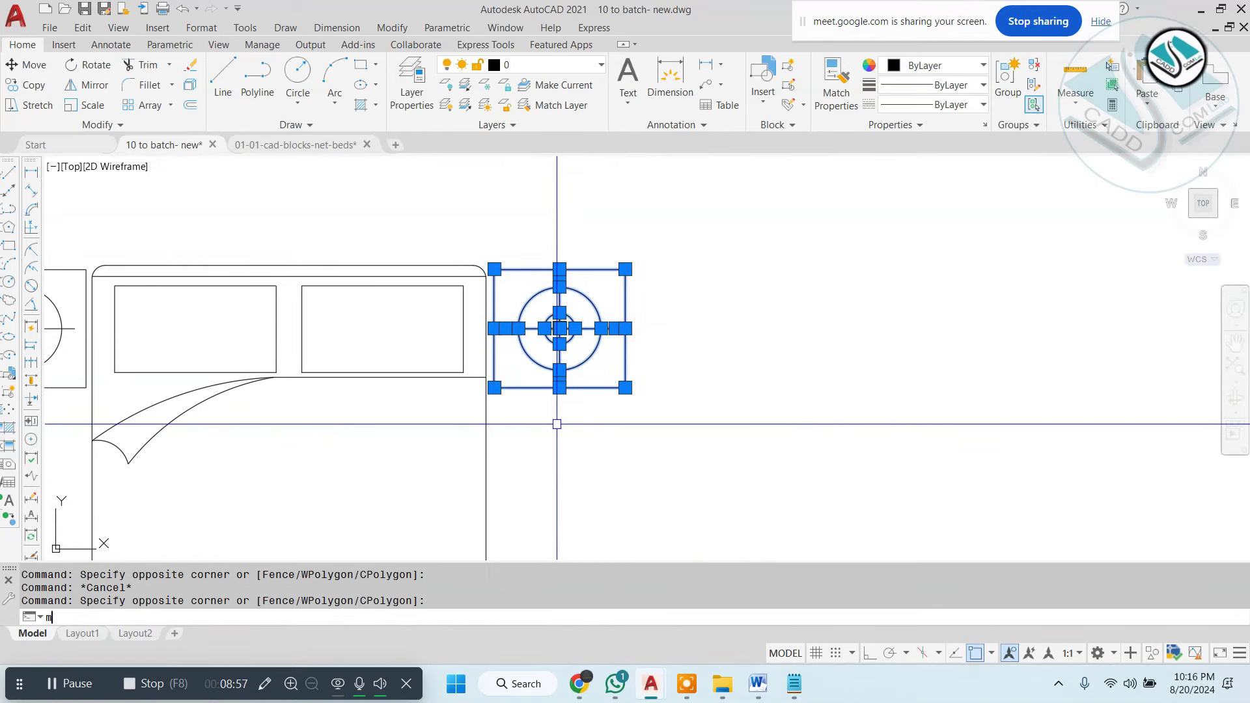
{"action": "key", "text": "Return"}
{"action": "left_click", "coordinate": [573, 408]}
{"action": "scroll", "coordinate": [818, 419], "scroll_direction": "down", "scroll_amount": 4}
{"action": "key", "text": "Escape"}
{"action": "scroll", "coordinate": [605, 326], "scroll_direction": "up", "scroll_amount": 4}
{"action": "scroll", "coordinate": [576, 228], "scroll_direction": "up", "scroll_amount": 2}
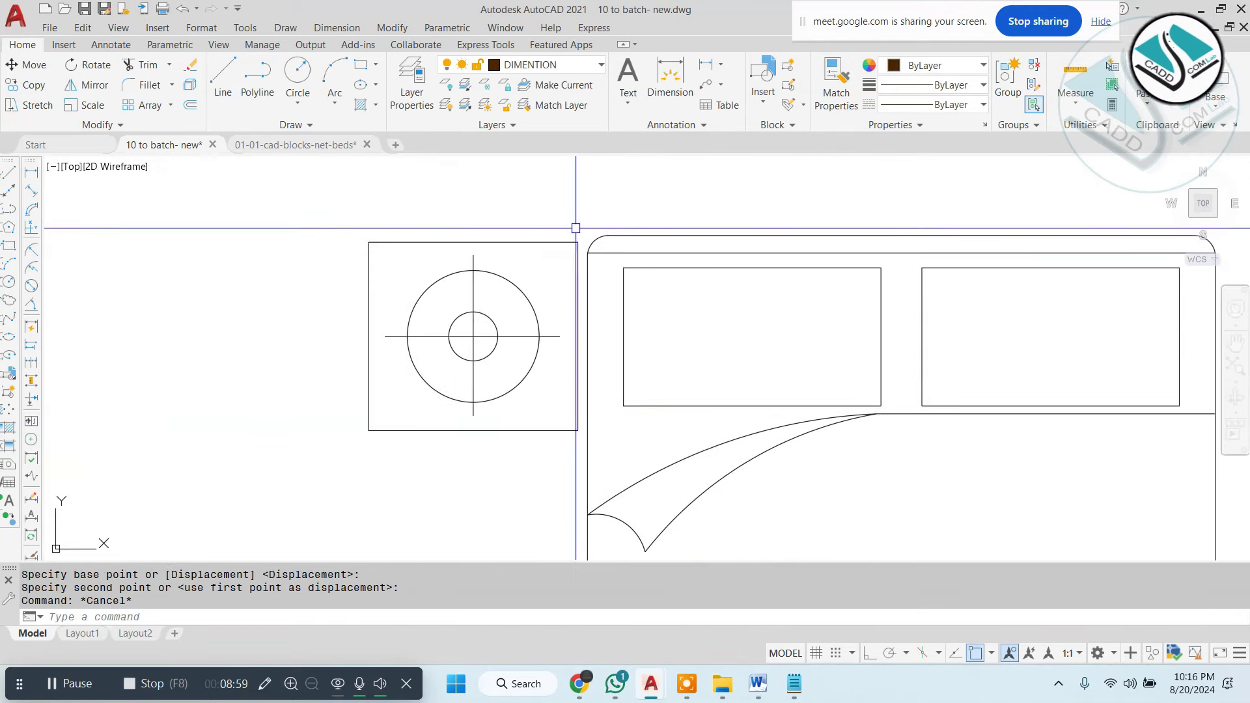
Erase the left nightstand and its leftover line.
{"action": "left_click", "coordinate": [576, 228]}
{"action": "left_click", "coordinate": [355, 441]}
{"action": "key", "text": "e"}
{"action": "key", "text": "Return"}
{"action": "left_click", "coordinate": [346, 349]}
{"action": "left_click", "coordinate": [270, 424]}
{"action": "key", "text": "e"}
{"action": "key", "text": "Return"}
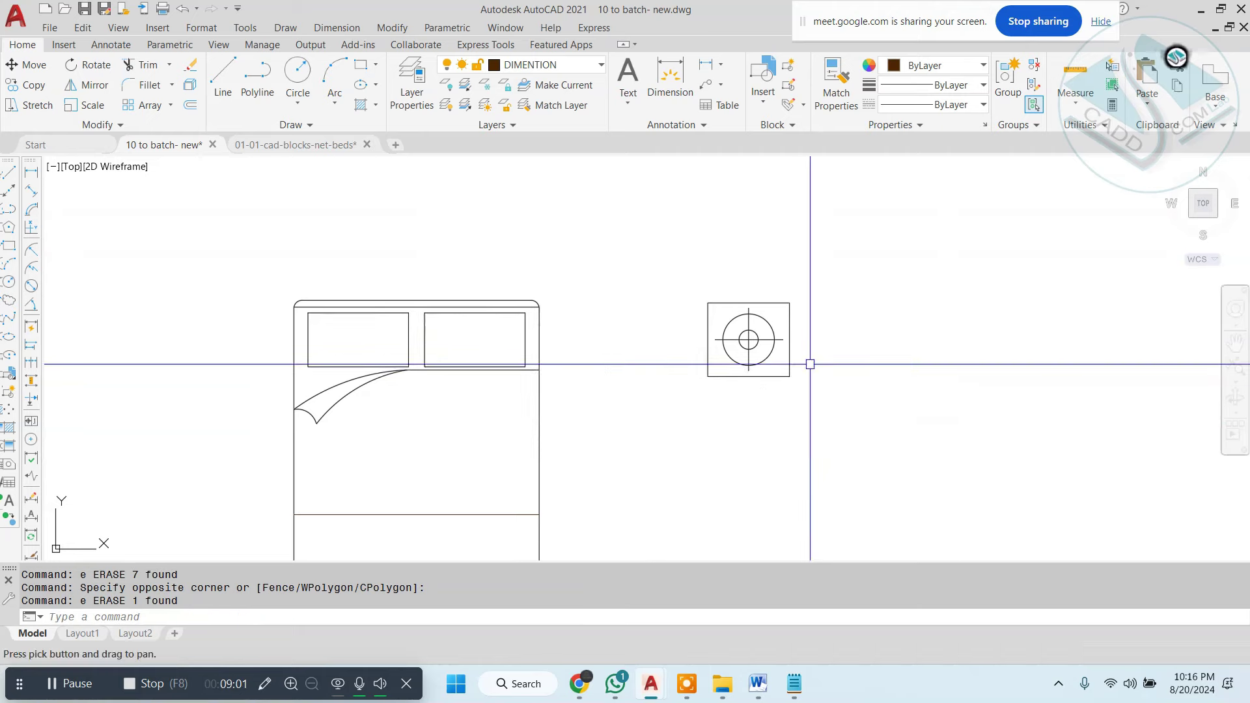
Group the four circle symbol pieces and move them right of the square.
{"action": "scroll", "coordinate": [810, 364], "scroll_direction": "up", "scroll_amount": 5}
{"action": "left_click_drag", "start_coordinate": [711, 217], "coordinate": [532, 419]}
{"action": "left_click", "coordinate": [1007, 77]}
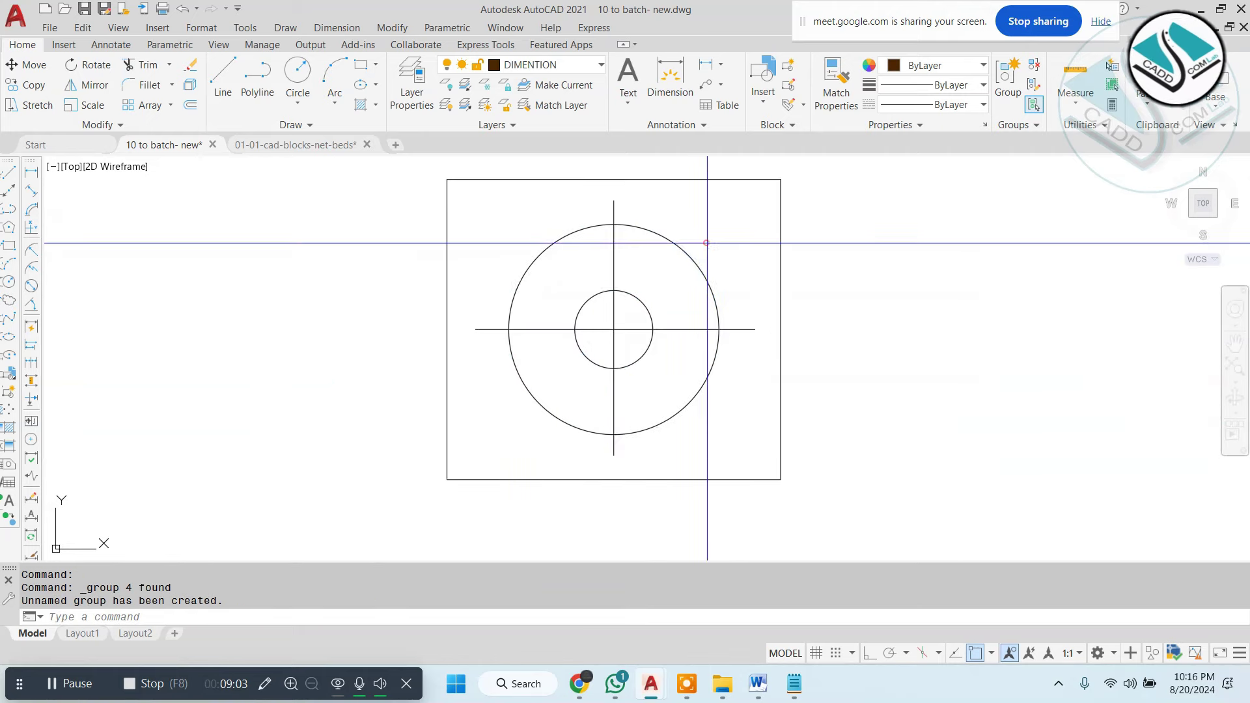
{"action": "left_click_drag", "start_coordinate": [707, 243], "coordinate": [508, 354]}
{"action": "key", "text": "m"}
{"action": "key", "text": "Return"}
{"action": "left_click", "coordinate": [613, 329]}
{"action": "scroll", "coordinate": [604, 300], "scroll_direction": "down", "scroll_amount": 3}
{"action": "left_click", "coordinate": [901, 317]}
{"action": "key", "text": "Escape"}
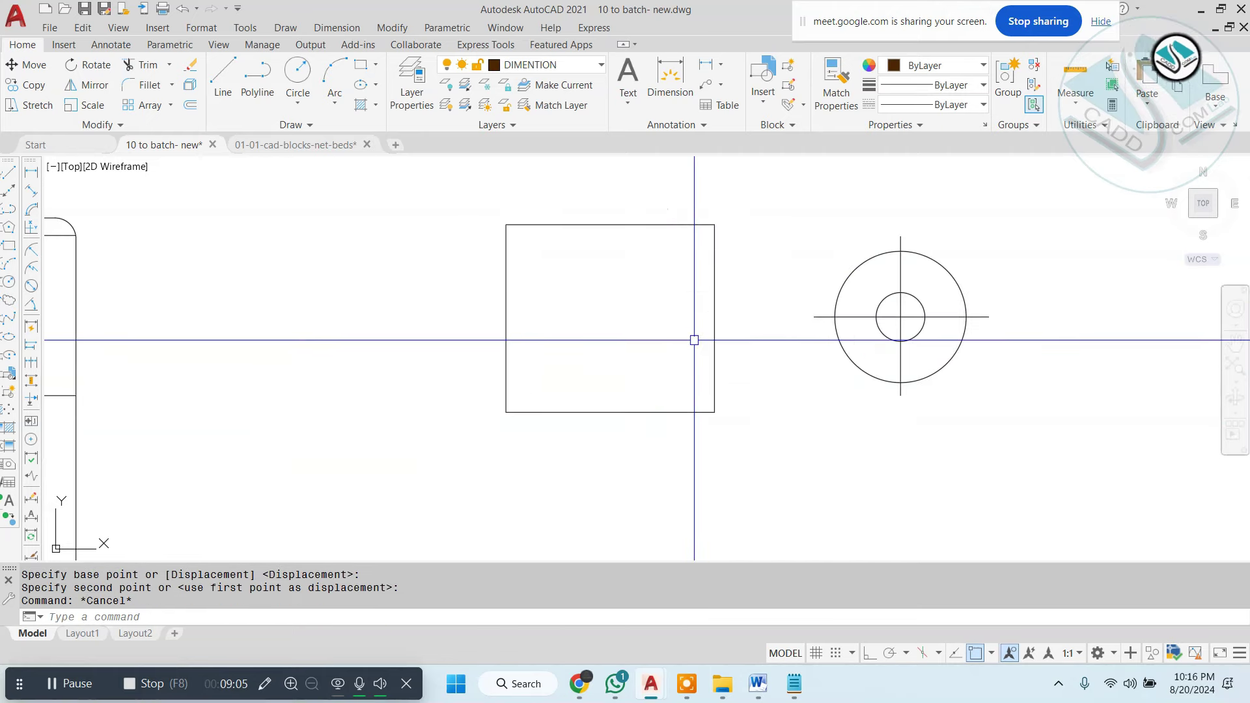
{"action": "scroll", "coordinate": [694, 340], "scroll_direction": "down", "scroll_amount": 2}
{"action": "key", "text": "Escape"}
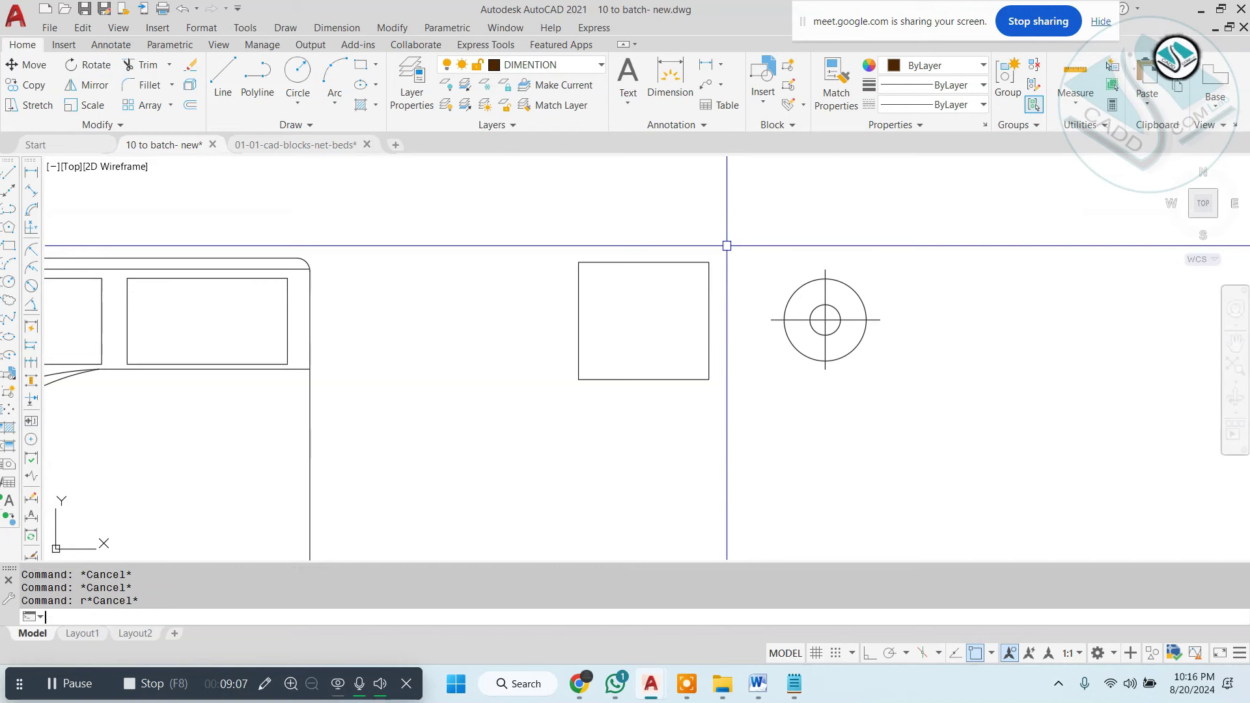
{"action": "type", "text": "re"}
Draw a 12 by 14 rectangle below the nightstand.
{"action": "middle_click_drag", "start_coordinate": [722, 271], "coordinate": [676, 181]}
{"action": "type", "text": "rec"}
{"action": "key", "text": "Return"}
{"action": "left_click", "coordinate": [752, 346]}
{"action": "type", "text": "d"}
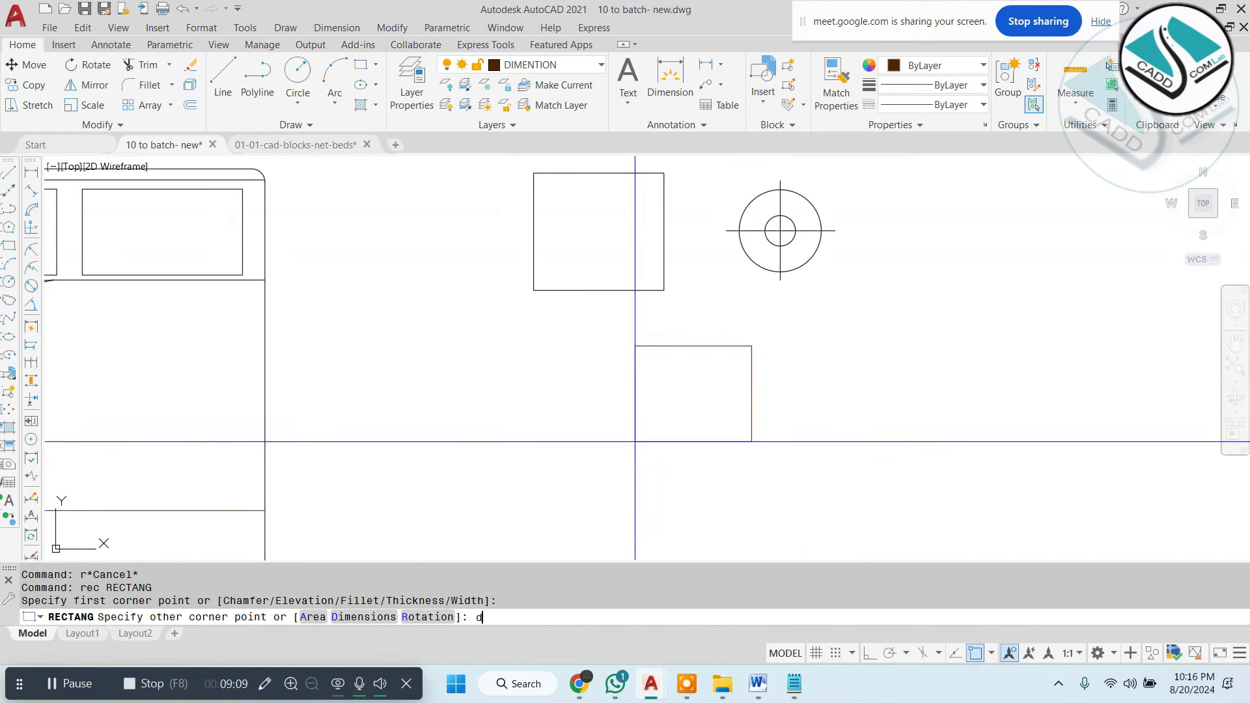
{"action": "key", "text": "Return"}
{"action": "type", "text": "12"}
{"action": "key", "text": "Return"}
{"action": "type", "text": "14"}
{"action": "key", "text": "Return"}
{"action": "left_click", "coordinate": [635, 441]}
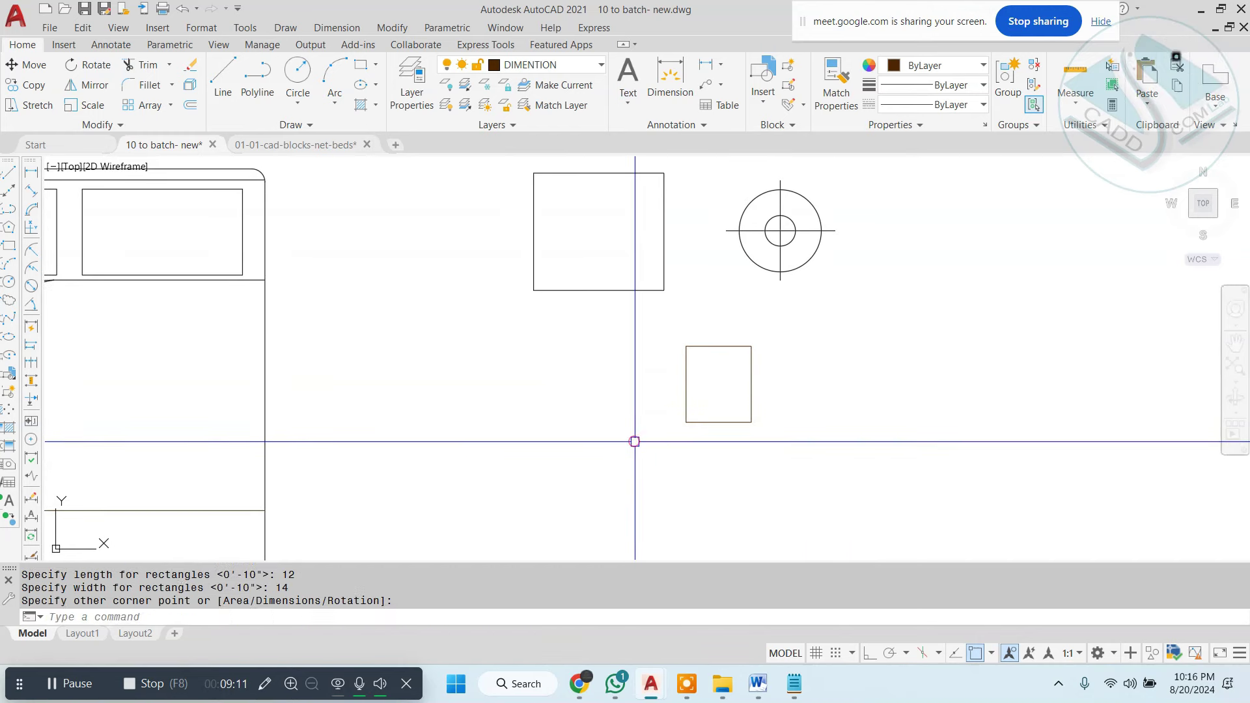
{"action": "key", "text": "Escape"}
Rotate the small rectangle 90 degrees.
{"action": "left_click", "coordinate": [674, 445]}
{"action": "key", "text": "Return"}
{"action": "left_click", "coordinate": [719, 384]}
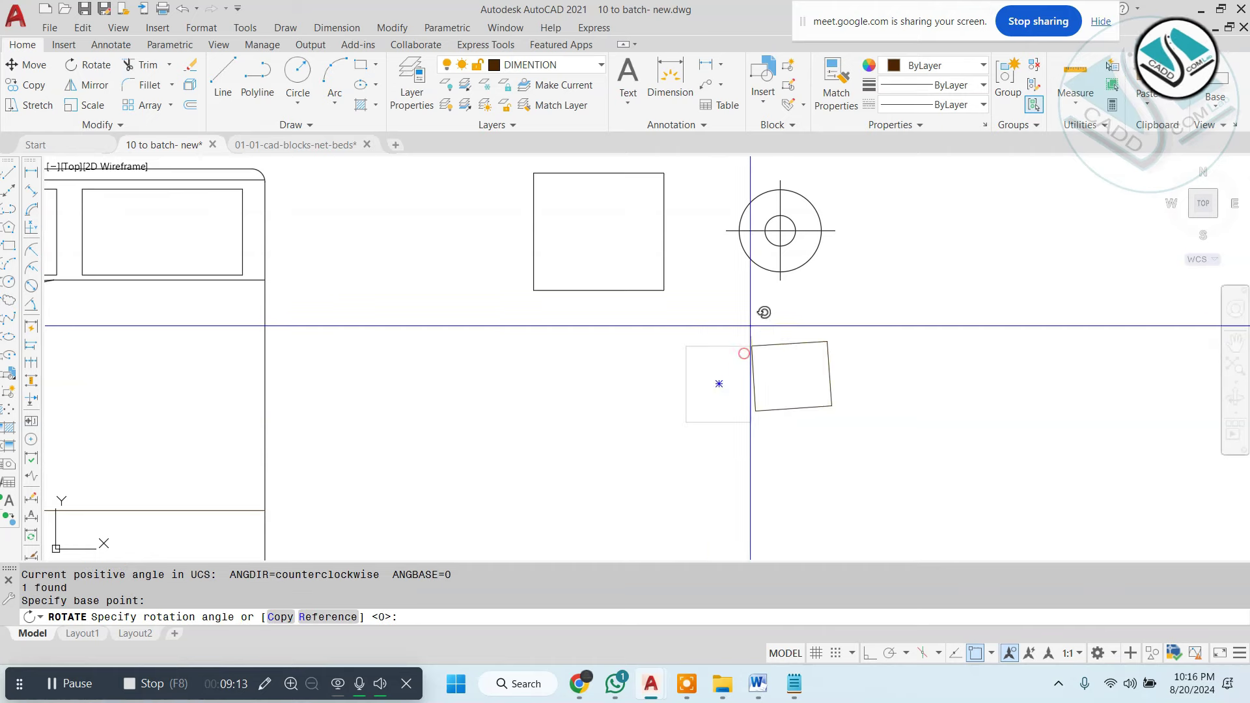
{"action": "key", "text": "Return"}
{"action": "left_click", "coordinate": [791, 377]}
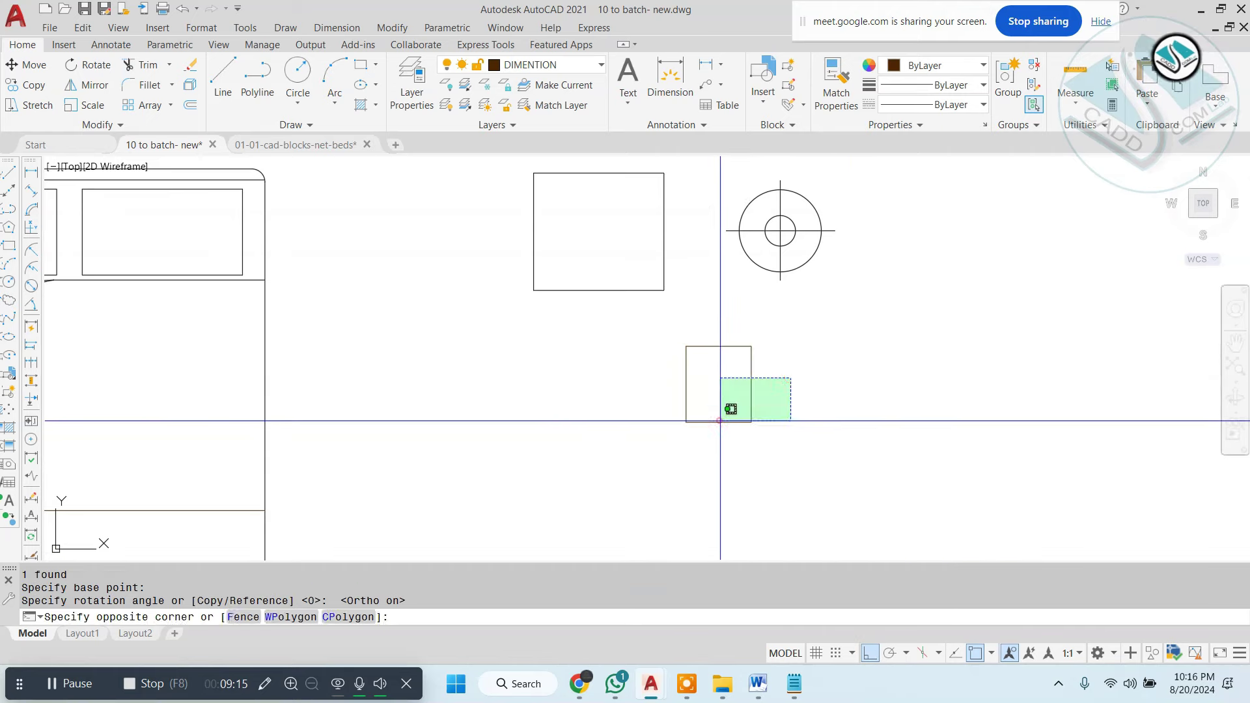
{"action": "left_click", "coordinate": [720, 424]}
{"action": "type", "text": "ro"}
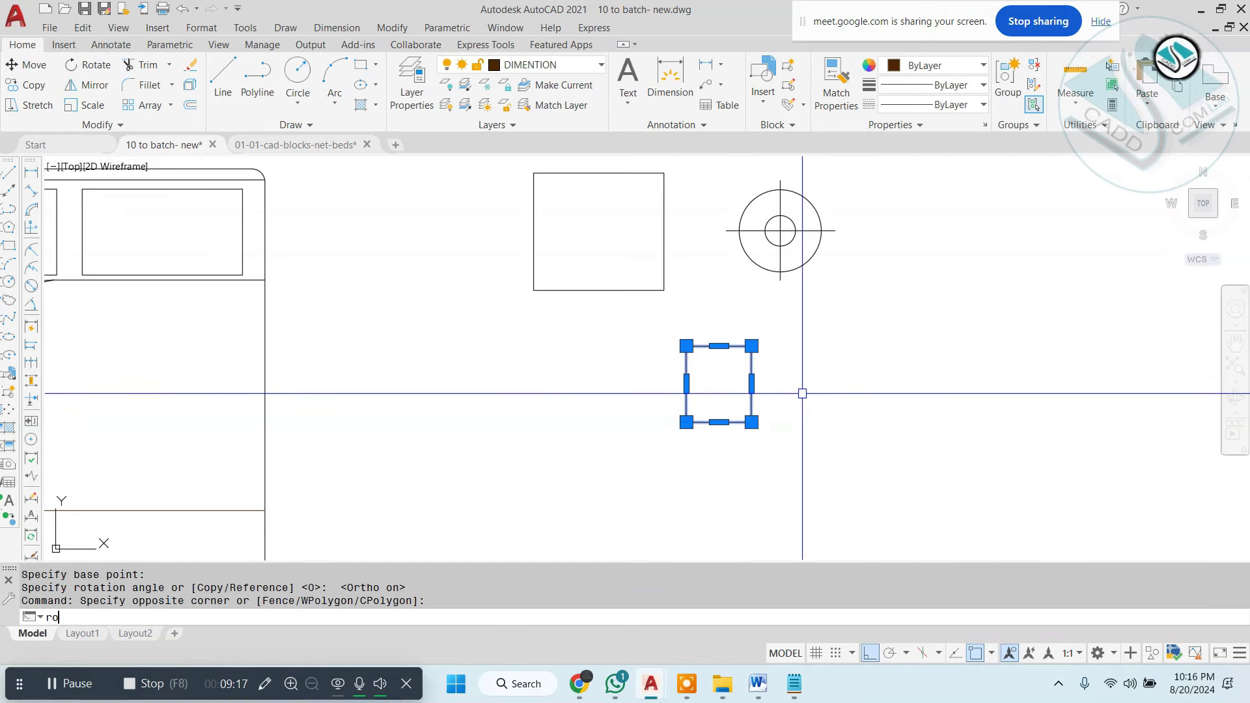
{"action": "key", "text": "Return"}
{"action": "left_click", "coordinate": [802, 393]}
{"action": "left_click", "coordinate": [835, 282]}
{"action": "key", "text": "Escape"}
{"action": "left_click", "coordinate": [668, 298]}
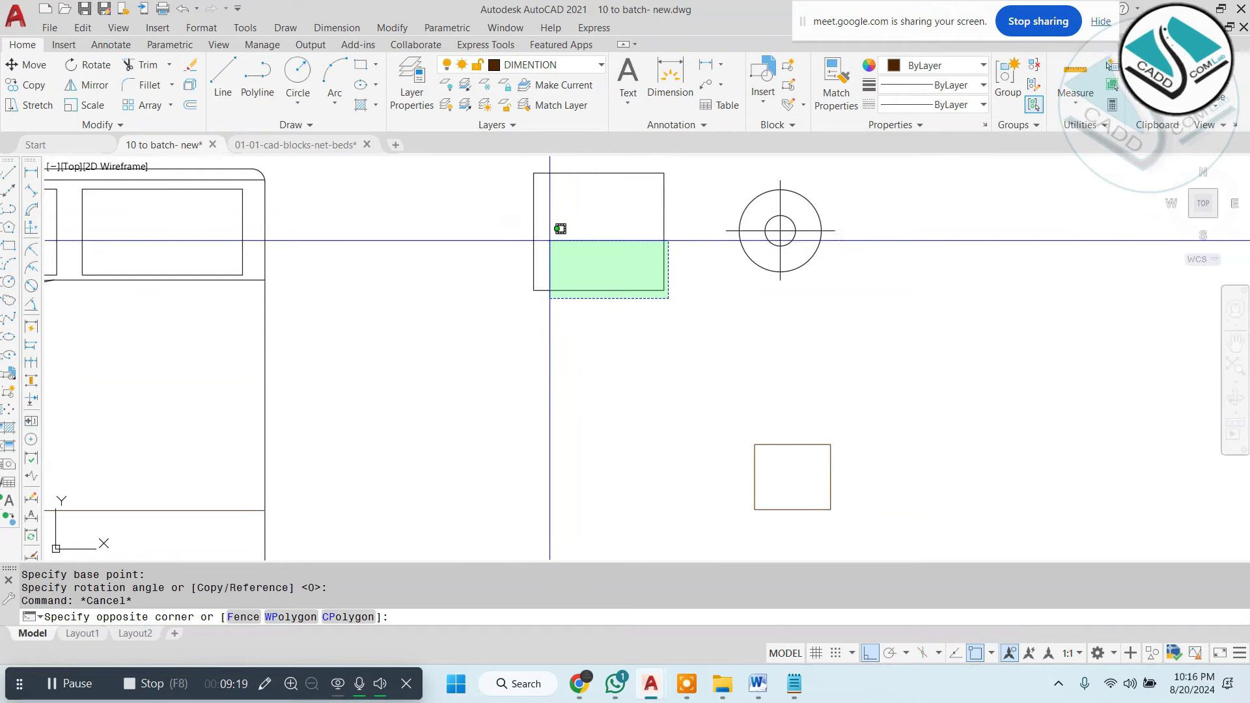
Erase the old nightstand box and move the new square beside the headboard corner.
{"action": "left_click", "coordinate": [446, 200]}
{"action": "type", "text": "e"}
{"action": "key", "text": "Return"}
{"action": "left_click", "coordinate": [871, 313]}
{"action": "left_click", "coordinate": [648, 451]}
{"action": "type", "text": "m"}
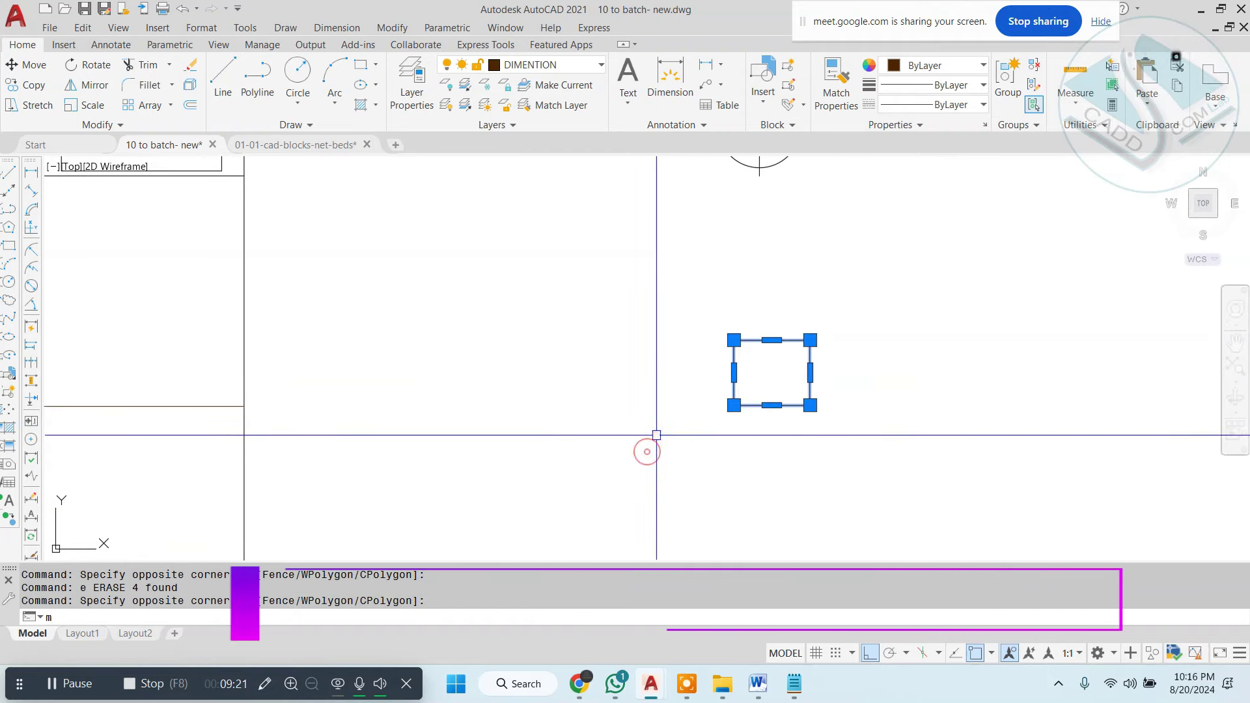
{"action": "key", "text": "Return"}
{"action": "left_click", "coordinate": [734, 339]}
{"action": "scroll", "coordinate": [355, 241], "scroll_direction": "down", "scroll_amount": 3}
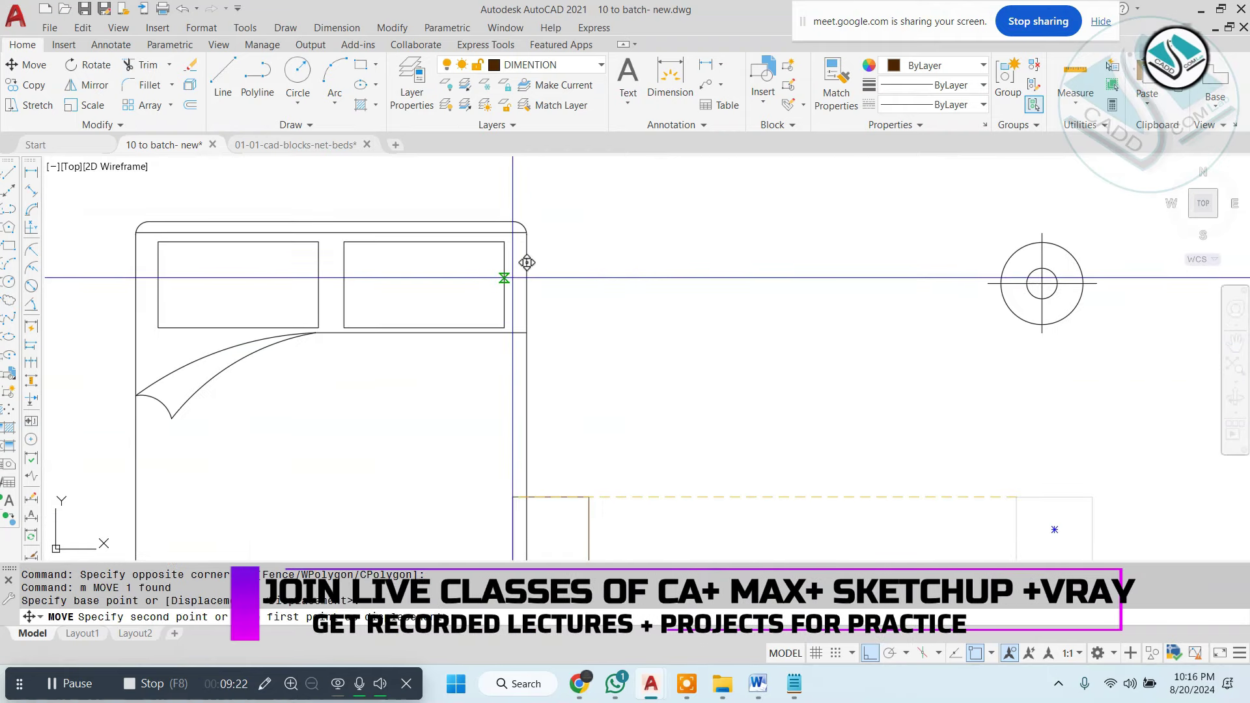
{"action": "left_click", "coordinate": [527, 234]}
{"action": "key", "text": "Escape"}
Mirror the square across the bed's centre line, keeping the original.
{"action": "left_click", "coordinate": [568, 282]}
{"action": "type", "text": "mi"}
{"action": "key", "text": "Return"}
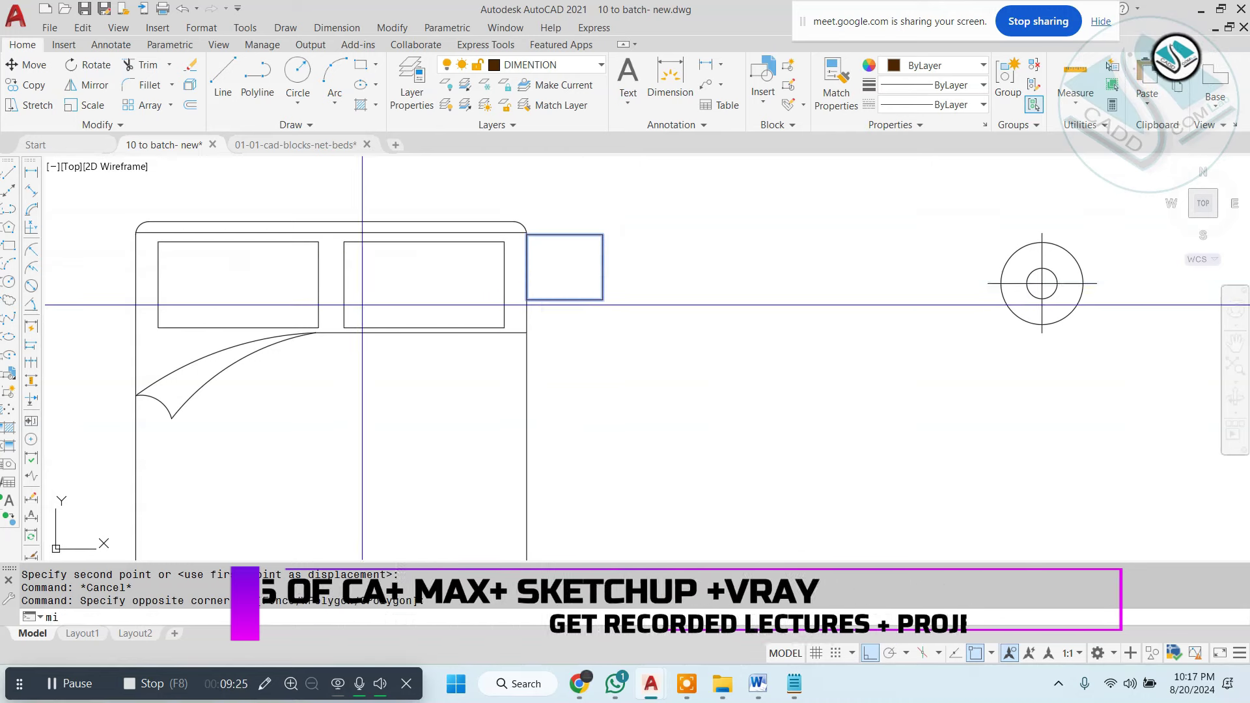
{"action": "middle_click_drag", "start_coordinate": [361, 248], "coordinate": [504, 225]}
{"action": "left_click", "coordinate": [474, 208]}
{"action": "left_click", "coordinate": [474, 364]}
{"action": "key", "text": "Return"}
{"action": "middle_click_drag", "start_coordinate": [473, 365], "coordinate": [275, 392]}
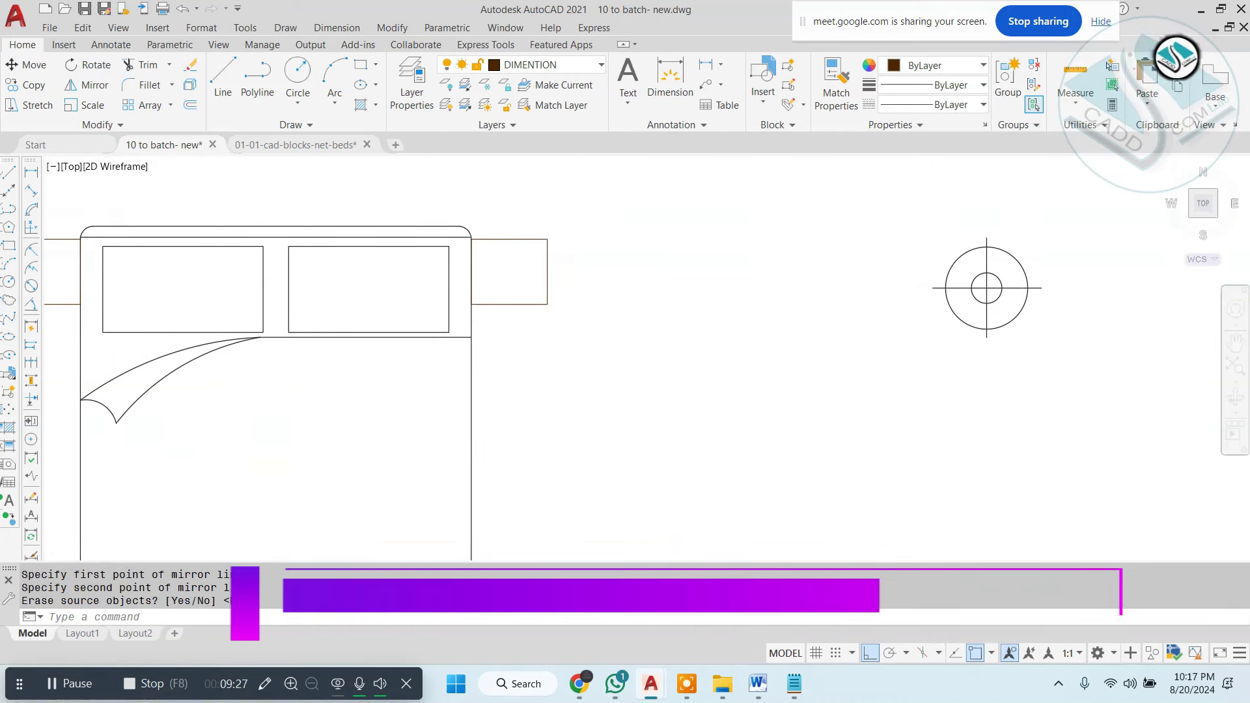
Move the circle symbol closer to the bed and scale it down.
{"action": "left_click", "coordinate": [1069, 210]}
{"action": "left_click", "coordinate": [904, 362]}
{"action": "type", "text": "m"}
{"action": "left_click", "coordinate": [987, 354]}
{"action": "left_click", "coordinate": [648, 358]}
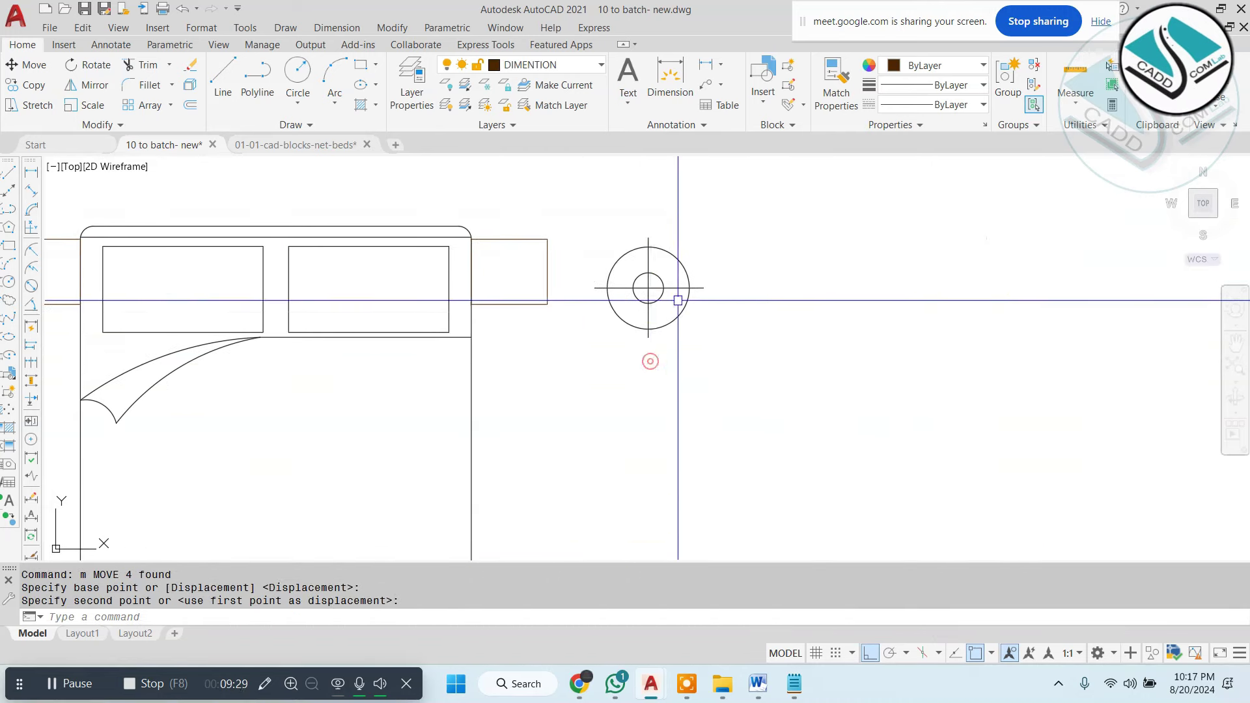
{"action": "left_click", "coordinate": [586, 365]}
{"action": "type", "text": "sc"}
{"action": "scroll", "coordinate": [702, 272], "scroll_direction": "up", "scroll_amount": 4}
{"action": "left_click", "coordinate": [702, 257]}
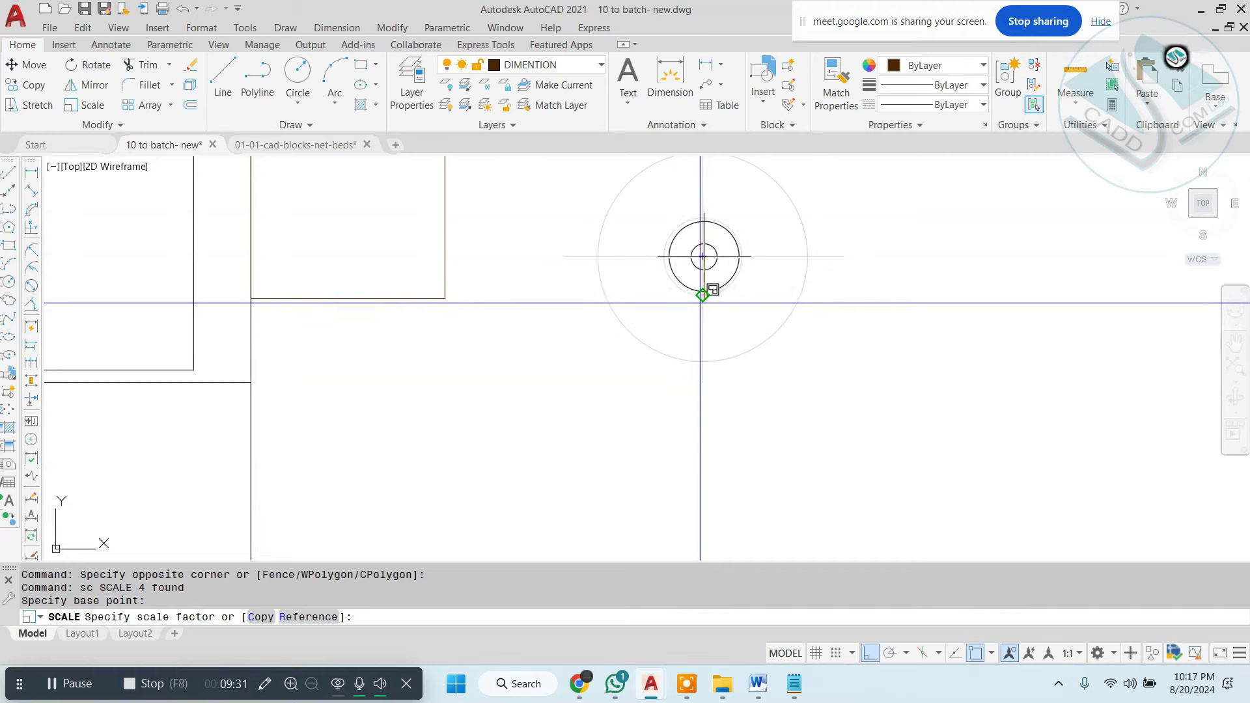
{"action": "left_click", "coordinate": [710, 287]}
Move the shrunken lamp symbol into the right nightstand with Ortho off.
{"action": "left_click", "coordinate": [762, 196]}
{"action": "left_click", "coordinate": [682, 295]}
{"action": "type", "text": "m"}
{"action": "key", "text": "Return"}
{"action": "left_click", "coordinate": [704, 256]}
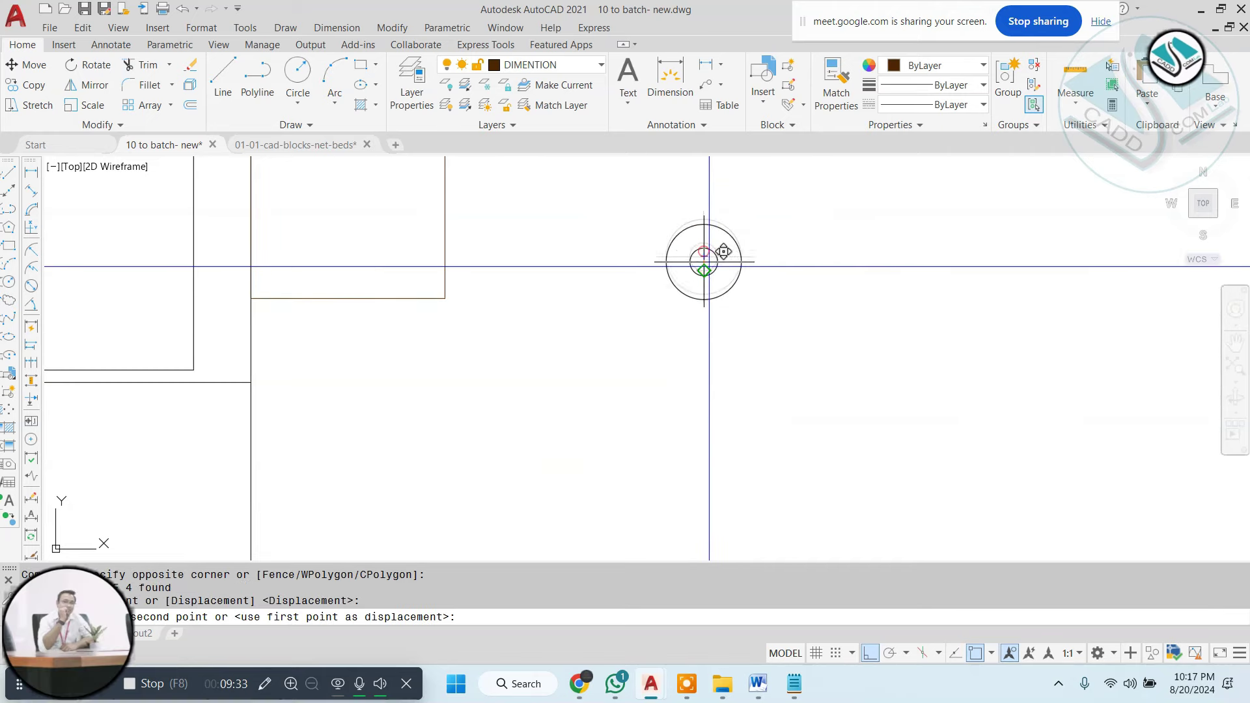
{"action": "scroll", "coordinate": [733, 354], "scroll_direction": "down", "scroll_amount": 3}
{"action": "left_click", "coordinate": [869, 651]}
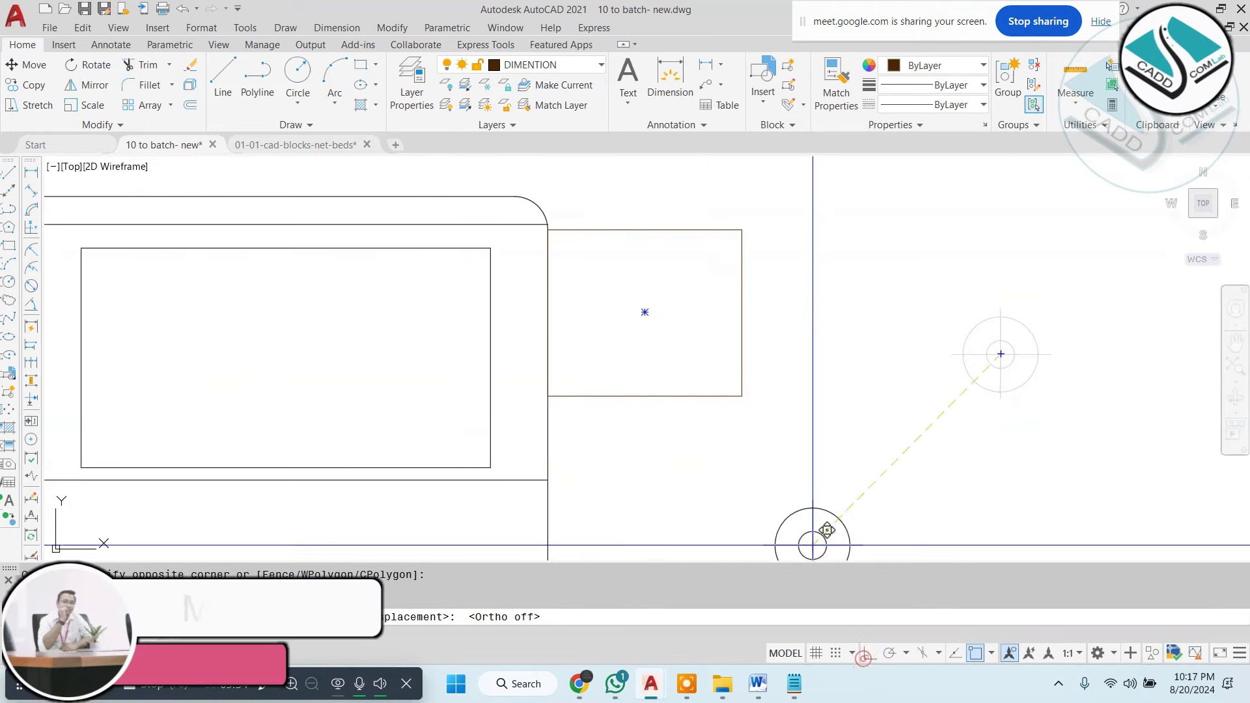
{"action": "left_click", "coordinate": [645, 313]}
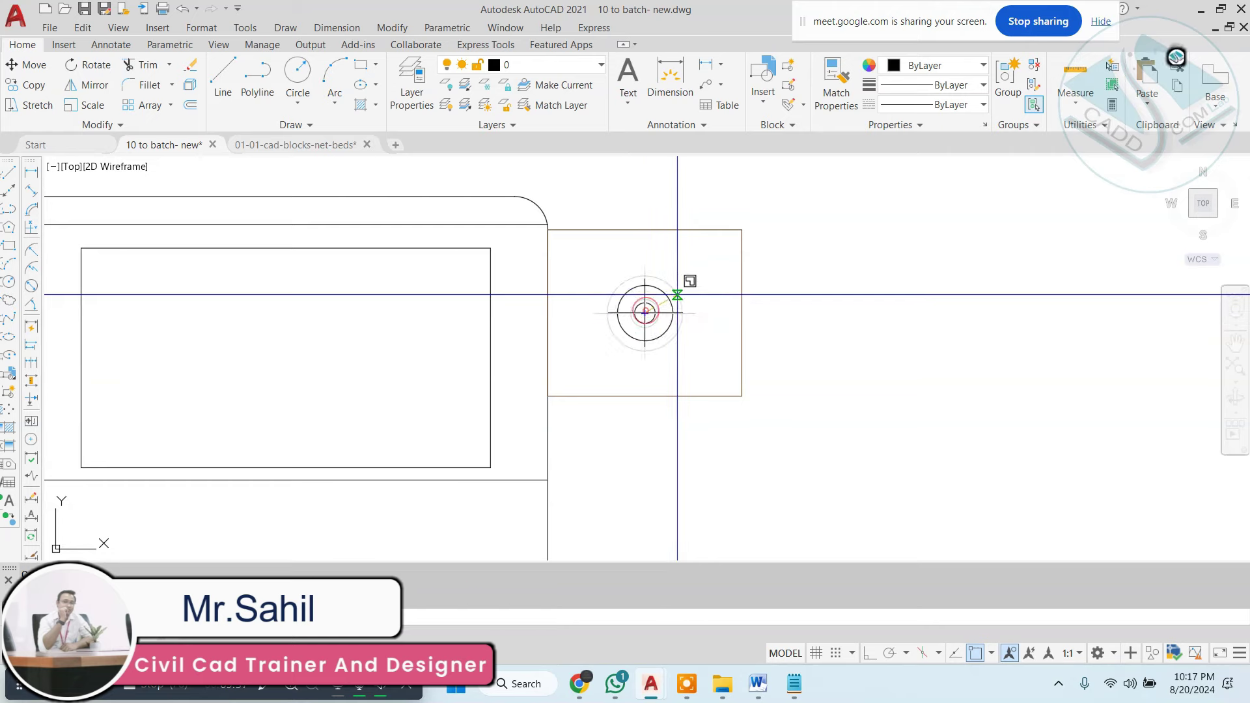
{"action": "type", "text": "sc"}
{"action": "key", "text": "Return"}
{"action": "left_click", "coordinate": [702, 265]}
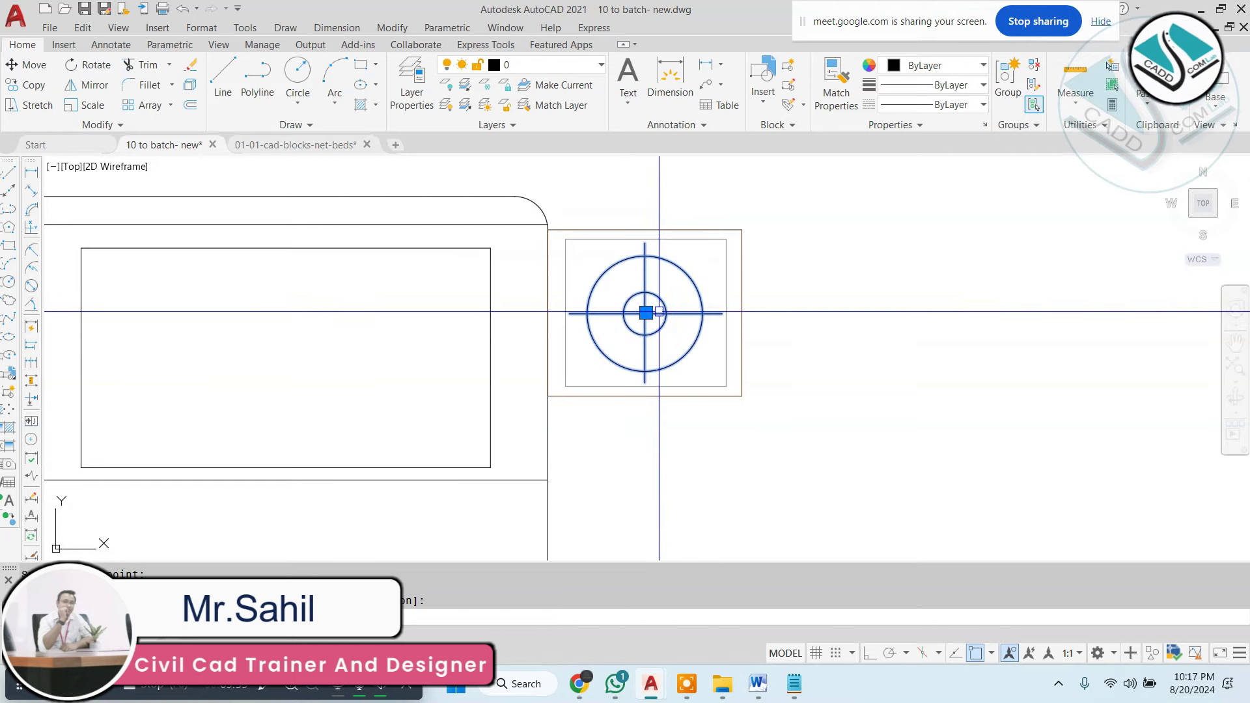
Copy the lamp symbol into the left nightstand.
{"action": "type", "text": "co"}
{"action": "key", "text": "Return"}
{"action": "scroll", "coordinate": [661, 319], "scroll_direction": "down", "scroll_amount": 3}
{"action": "left_click", "coordinate": [661, 324]}
{"action": "scroll", "coordinate": [469, 316], "scroll_direction": "up", "scroll_amount": 3}
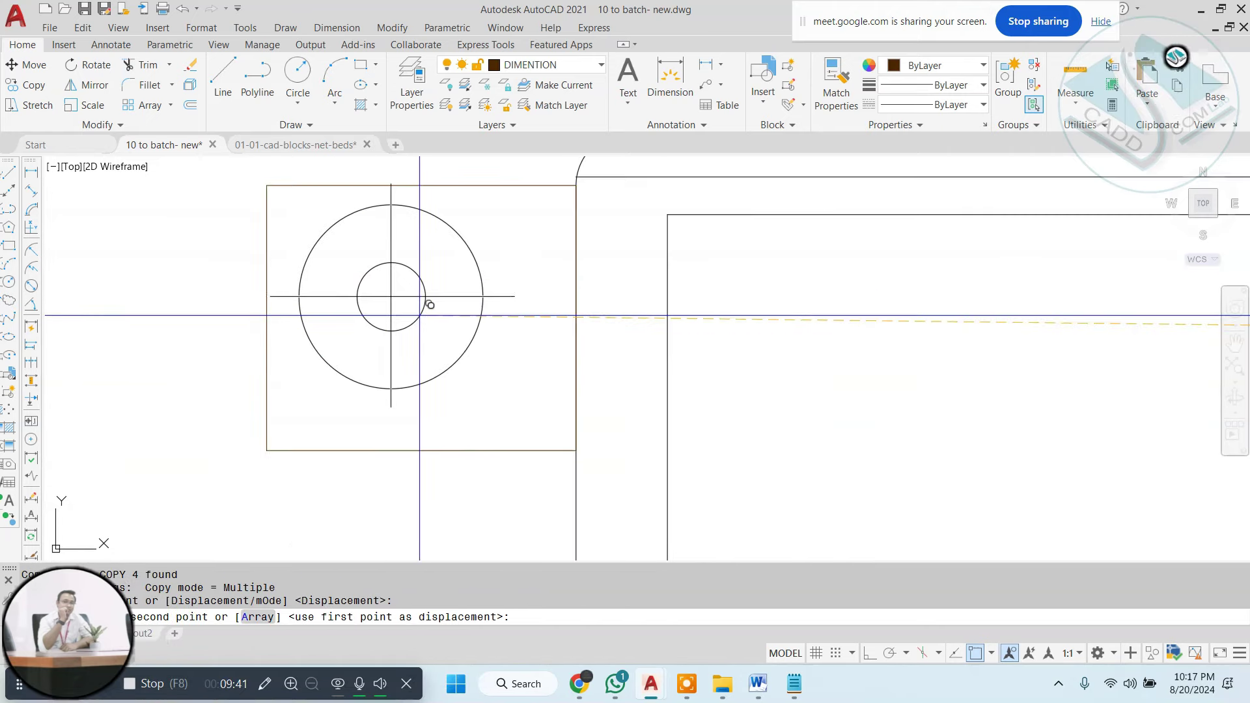
{"action": "left_click", "coordinate": [419, 316]}
{"action": "key", "text": "Escape"}
{"action": "key", "text": "Escape"}
{"action": "key", "text": "Escape"}
{"action": "scroll", "coordinate": [495, 326], "scroll_direction": "down", "scroll_amount": 4}
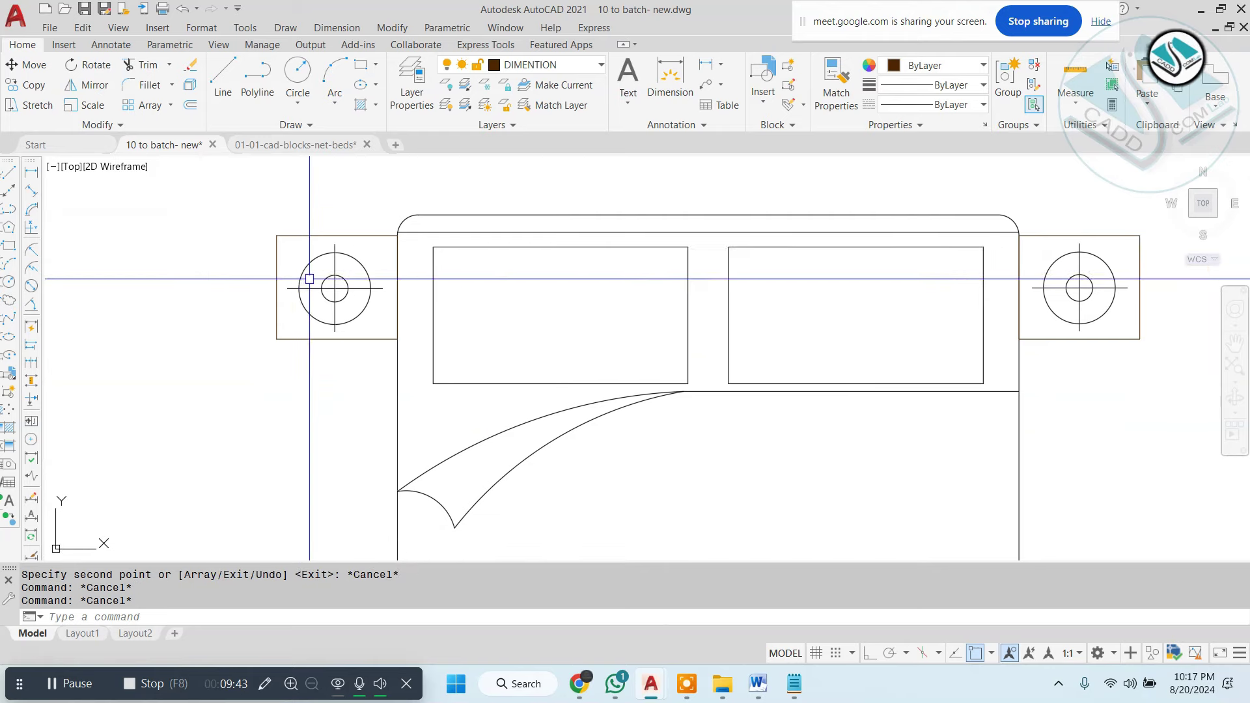
{"action": "key", "text": "Escape"}
{"action": "scroll", "coordinate": [310, 279], "scroll_direction": "up", "scroll_amount": 3}
{"action": "scroll", "coordinate": [318, 271], "scroll_direction": "down", "scroll_amount": 1}
Offset the nightstand outline by 0.5 to create a double outline.
{"action": "key", "text": "Return"}
{"action": "type", "text": "0"}
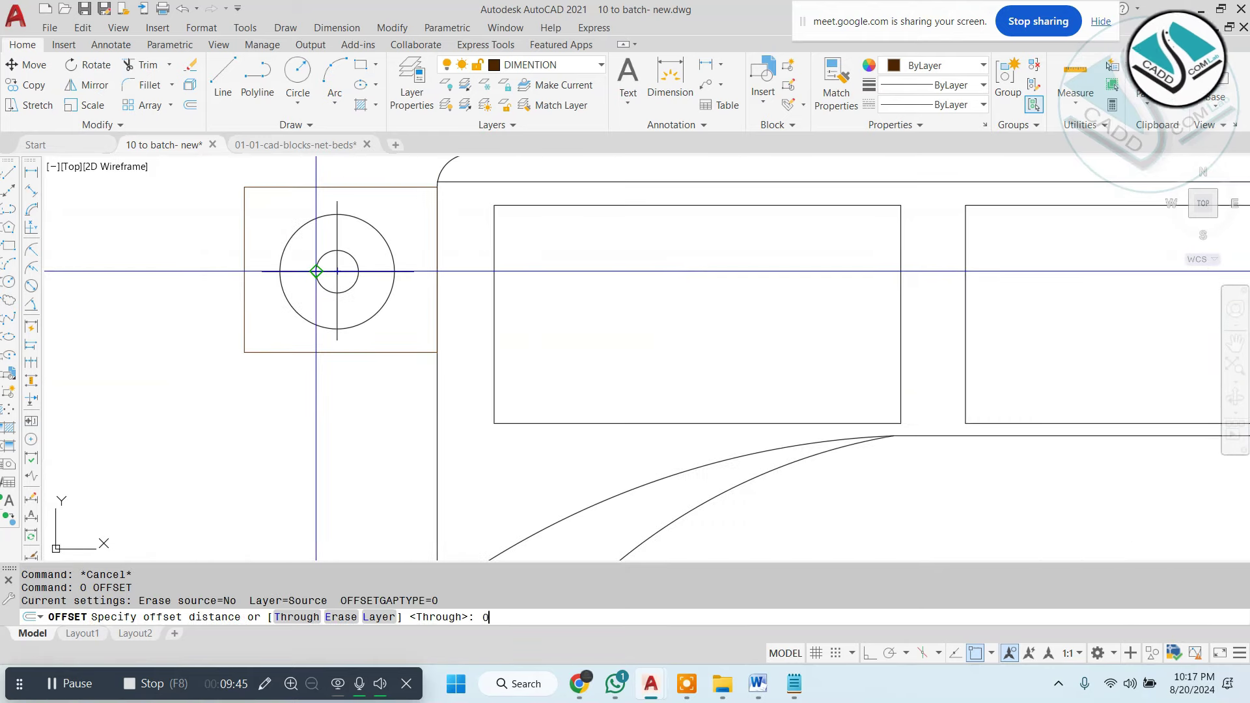
{"action": "type", "text": ".5"}
{"action": "key", "text": "Return"}
{"action": "left_click", "coordinate": [276, 187]}
{"action": "left_click", "coordinate": [259, 232]}
{"action": "scroll", "coordinate": [259, 231], "scroll_direction": "down", "scroll_amount": 3}
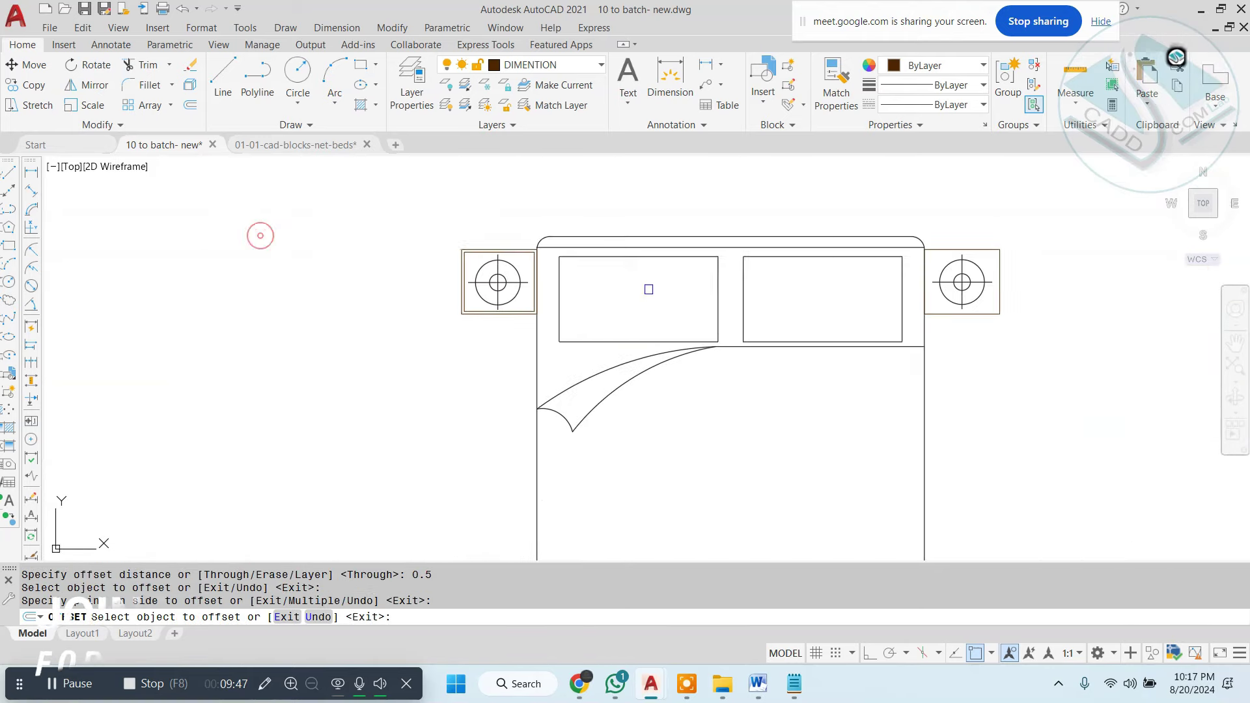
{"action": "scroll", "coordinate": [790, 222], "scroll_direction": "up", "scroll_amount": 3}
{"action": "key", "text": "Escape"}
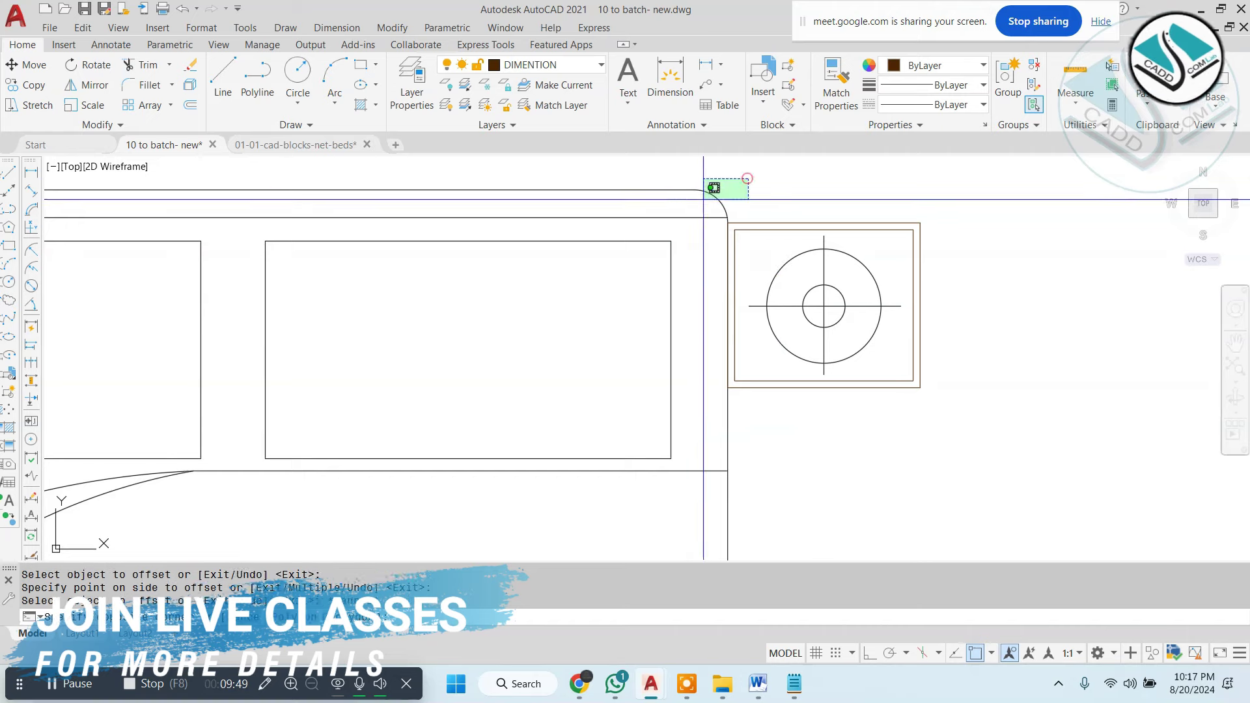
Erase the stray line and arc above the headboard.
{"action": "left_click_drag", "start_coordinate": [712, 187], "coordinate": [652, 199]}
{"action": "type", "text": "e"}
{"action": "key", "text": "Return"}
{"action": "scroll", "coordinate": [598, 241], "scroll_direction": "down", "scroll_amount": 2}
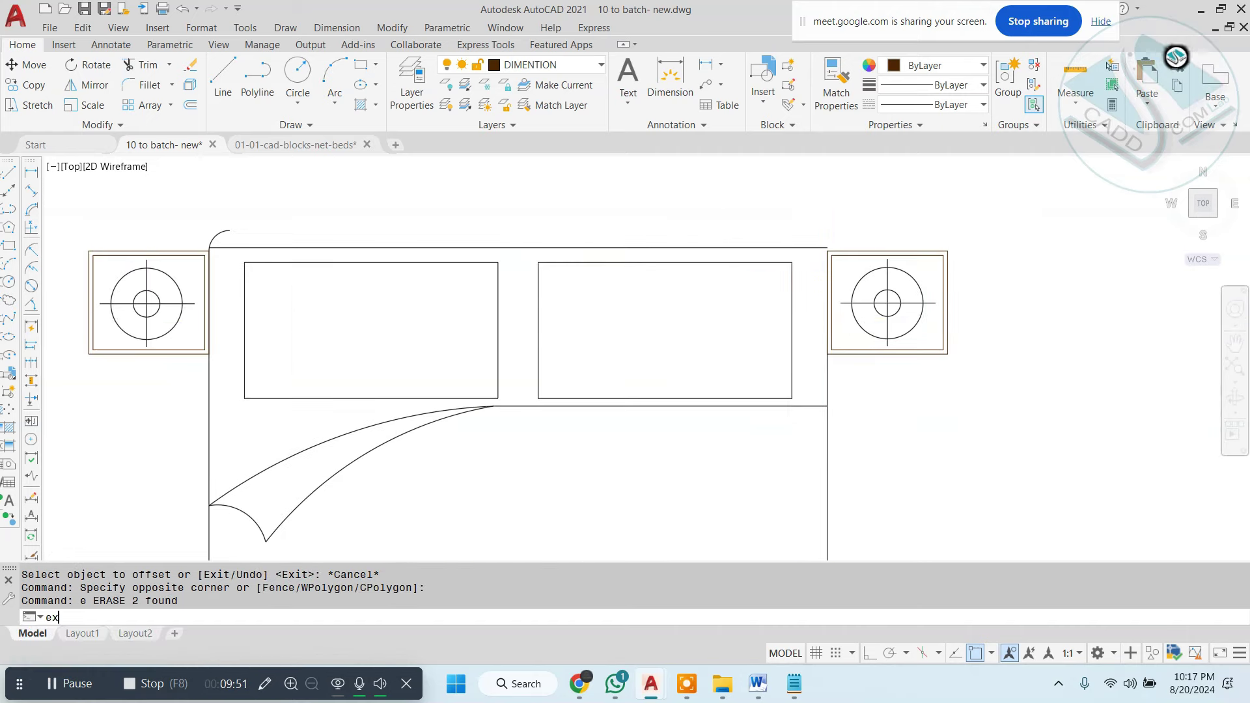
Try extending the right bed line, cancel it, and erase the leftover arc.
{"action": "key", "text": "Return"}
{"action": "scroll", "coordinate": [828, 281], "scroll_direction": "up", "scroll_amount": 5}
{"action": "left_click", "coordinate": [801, 371]}
{"action": "scroll", "coordinate": [801, 372], "scroll_direction": "down", "scroll_amount": 5}
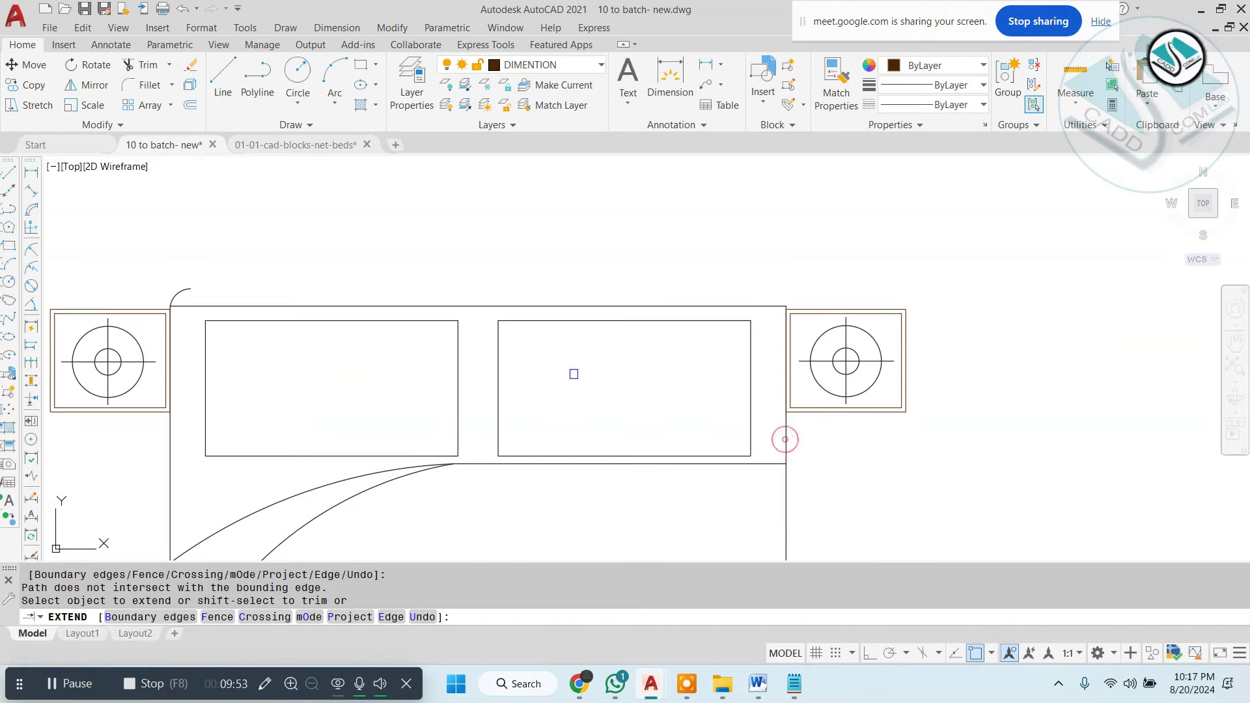
{"action": "key", "text": "Escape"}
{"action": "scroll", "coordinate": [402, 275], "scroll_direction": "up", "scroll_amount": 4}
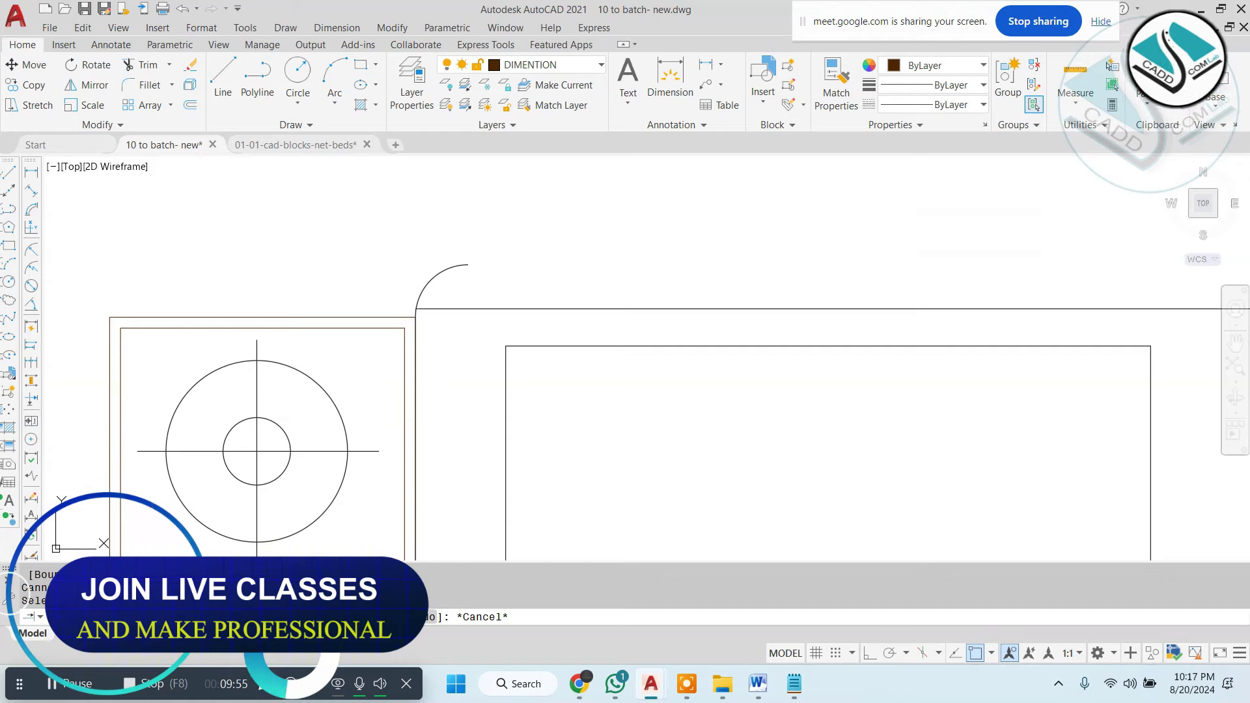
{"action": "type", "text": "e"}
{"action": "key", "text": "Return"}
Attempt to extend two bed lines to all boundaries, then cancel the command.
{"action": "type", "text": "e"}
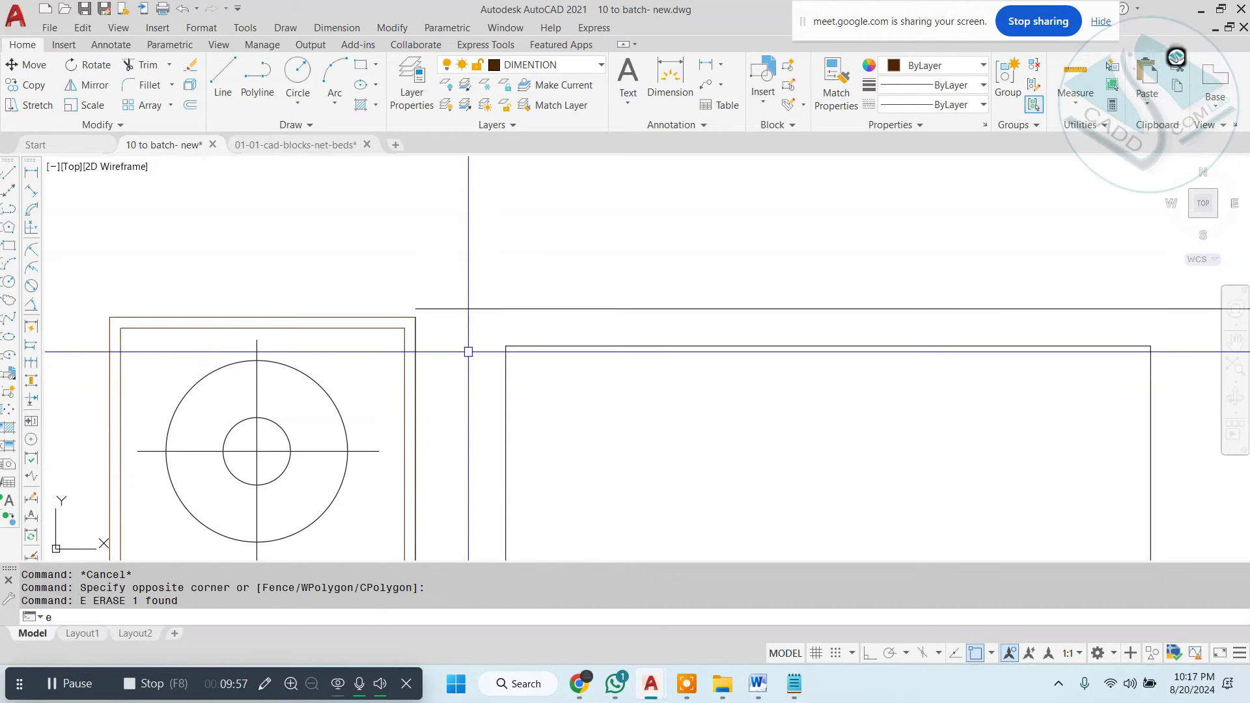
{"action": "key", "text": "Return"}
{"action": "left_click", "coordinate": [414, 376]}
{"action": "scroll", "coordinate": [427, 254], "scroll_direction": "down", "scroll_amount": 2}
{"action": "left_click", "coordinate": [422, 483]}
{"action": "scroll", "coordinate": [422, 483], "scroll_direction": "down", "scroll_amount": 2}
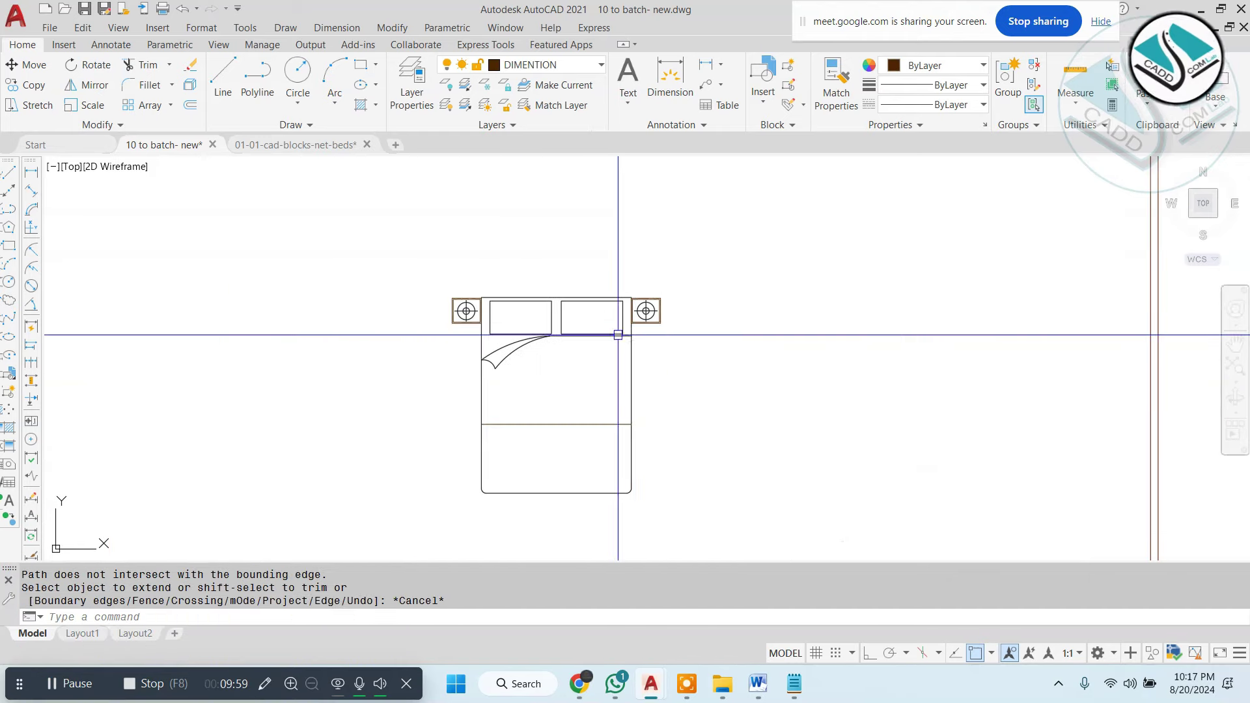
{"action": "scroll", "coordinate": [456, 326], "scroll_direction": "down", "scroll_amount": 1}
{"action": "key", "text": "Escape"}
{"action": "key", "text": "Escape"}
{"action": "key", "text": "Escape"}
{"action": "scroll", "coordinate": [514, 313], "scroll_direction": "down", "scroll_amount": 2}
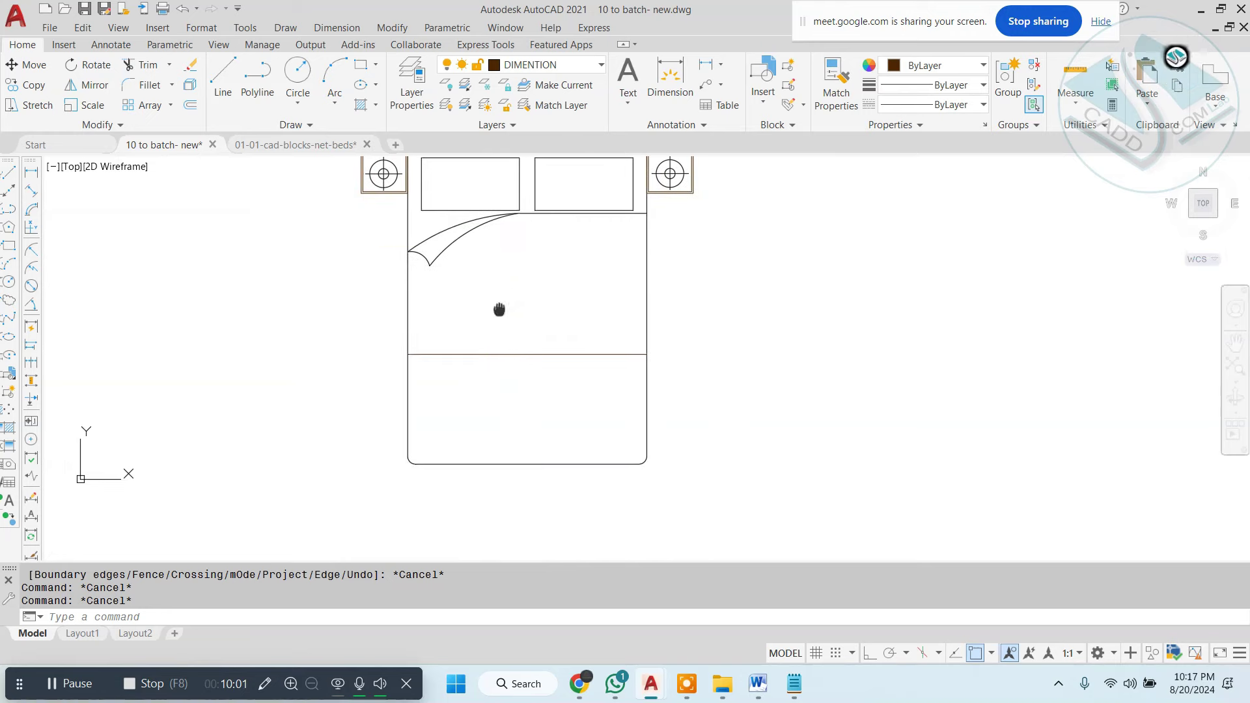
{"action": "key", "text": "Escape"}
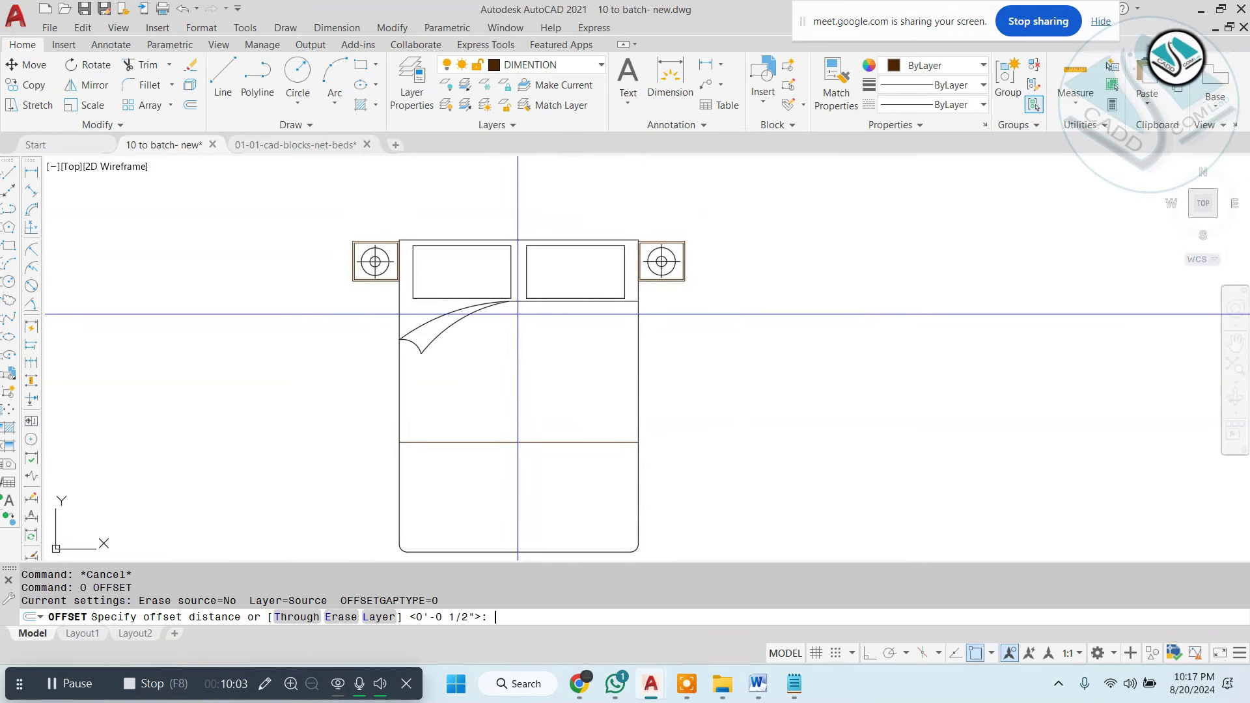
{"action": "type", "text": "6'"}
Offset a bed line 6' to mark the new foot of the bed.
{"action": "key", "text": "Return"}
{"action": "left_click", "coordinate": [527, 552]}
{"action": "left_click", "coordinate": [555, 400]}
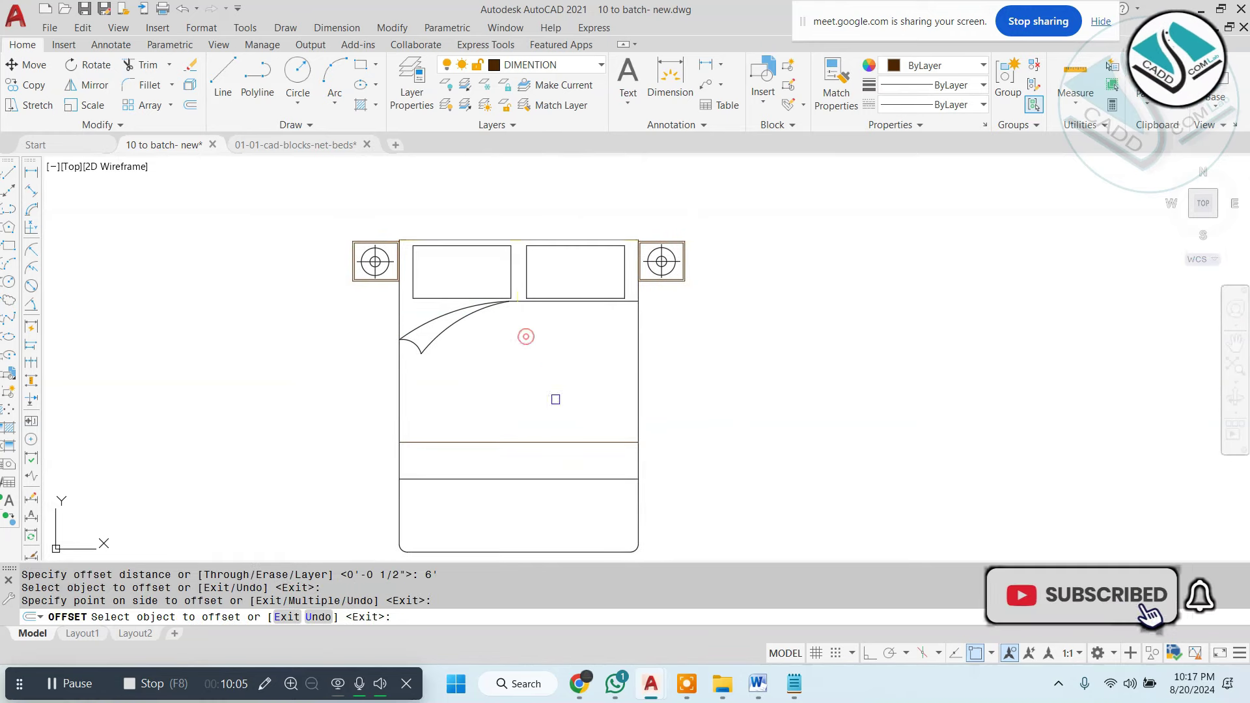
{"action": "key", "text": "Escape"}
Trim the bed's side lines and foot-end segments below the new line.
{"action": "type", "text": "tr"}
{"action": "middle_click_drag", "start_coordinate": [591, 508], "coordinate": [595, 469]}
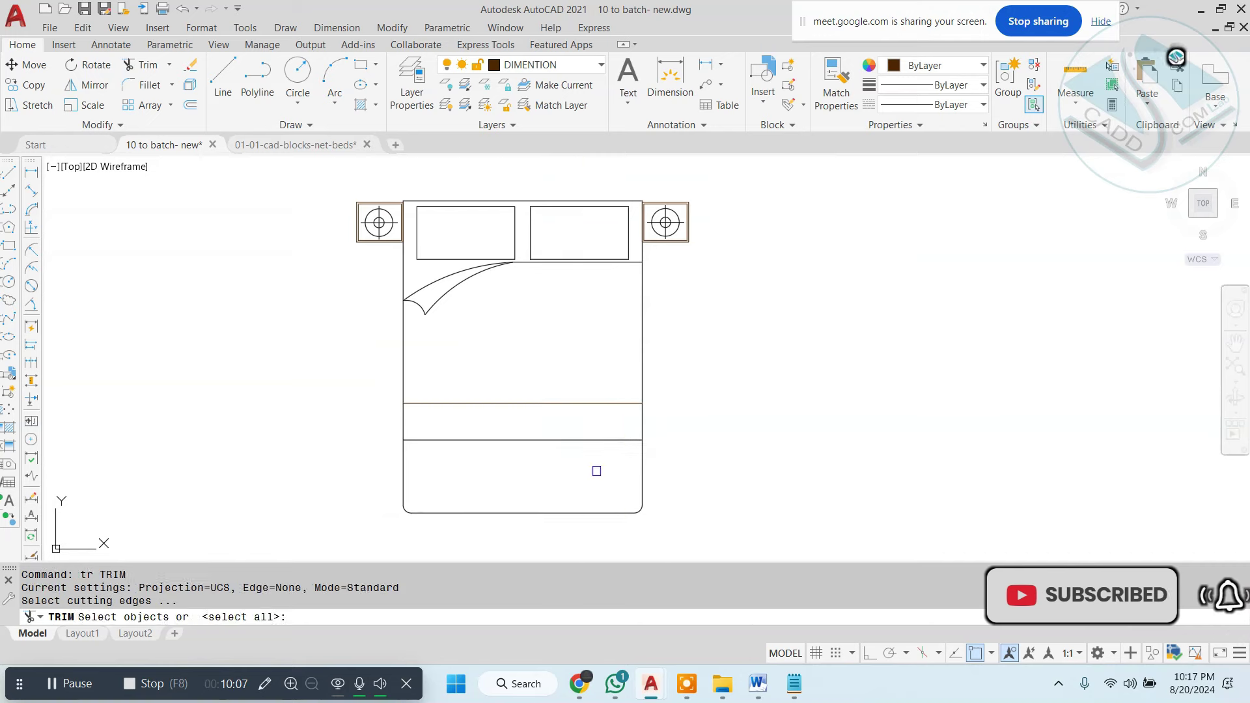
{"action": "left_click", "coordinate": [737, 480]}
{"action": "left_click", "coordinate": [359, 540]}
{"action": "key", "text": "Escape"}
Erase the leftover lines below the bed and the extra horizontal line across it.
{"action": "left_click", "coordinate": [692, 466]}
{"action": "left_click", "coordinate": [378, 536]}
{"action": "key", "text": "e"}
{"action": "key", "text": "Return"}
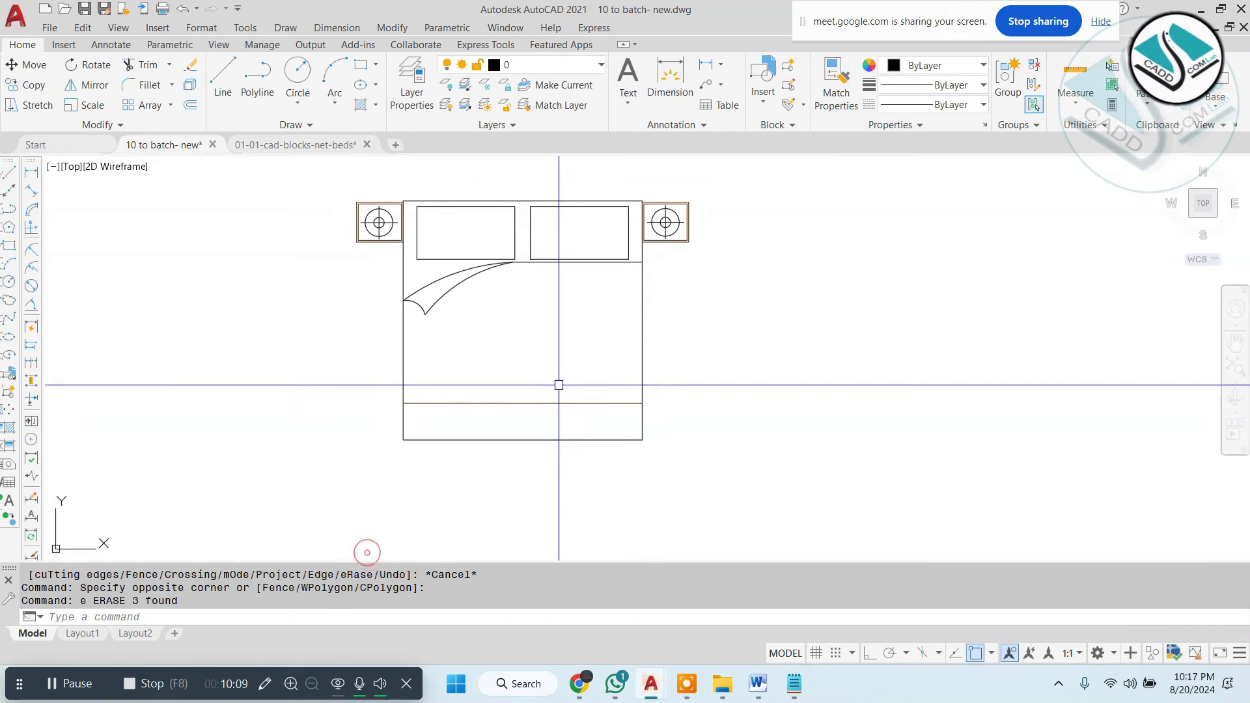
{"action": "left_click", "coordinate": [560, 382]}
{"action": "left_click", "coordinate": [504, 427]}
{"action": "key", "text": "E"}
{"action": "key", "text": "Return"}
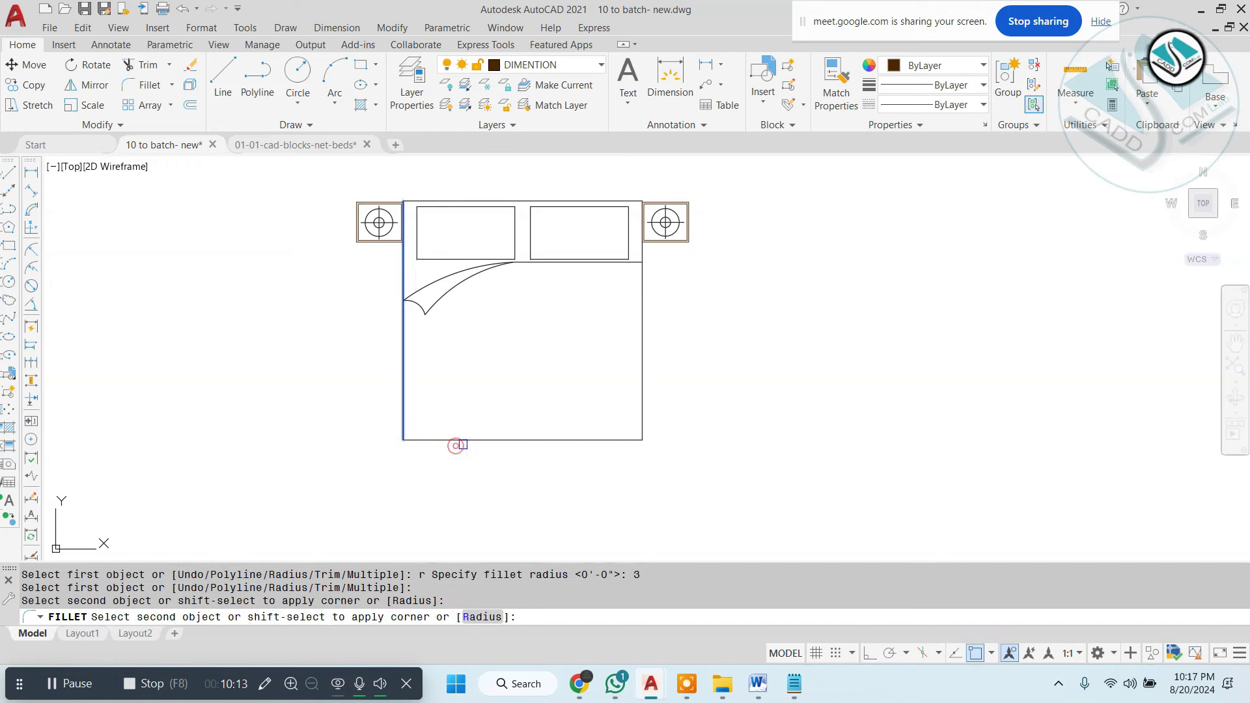
Fillet the bed's bottom-left and bottom-right corners with radius 3.
{"action": "left_click", "coordinate": [462, 445]}
{"action": "key", "text": "Return"}
{"action": "left_click", "coordinate": [639, 413]}
{"action": "left_click", "coordinate": [594, 440]}
{"action": "key", "text": "Return"}
{"action": "key", "text": "Escape"}
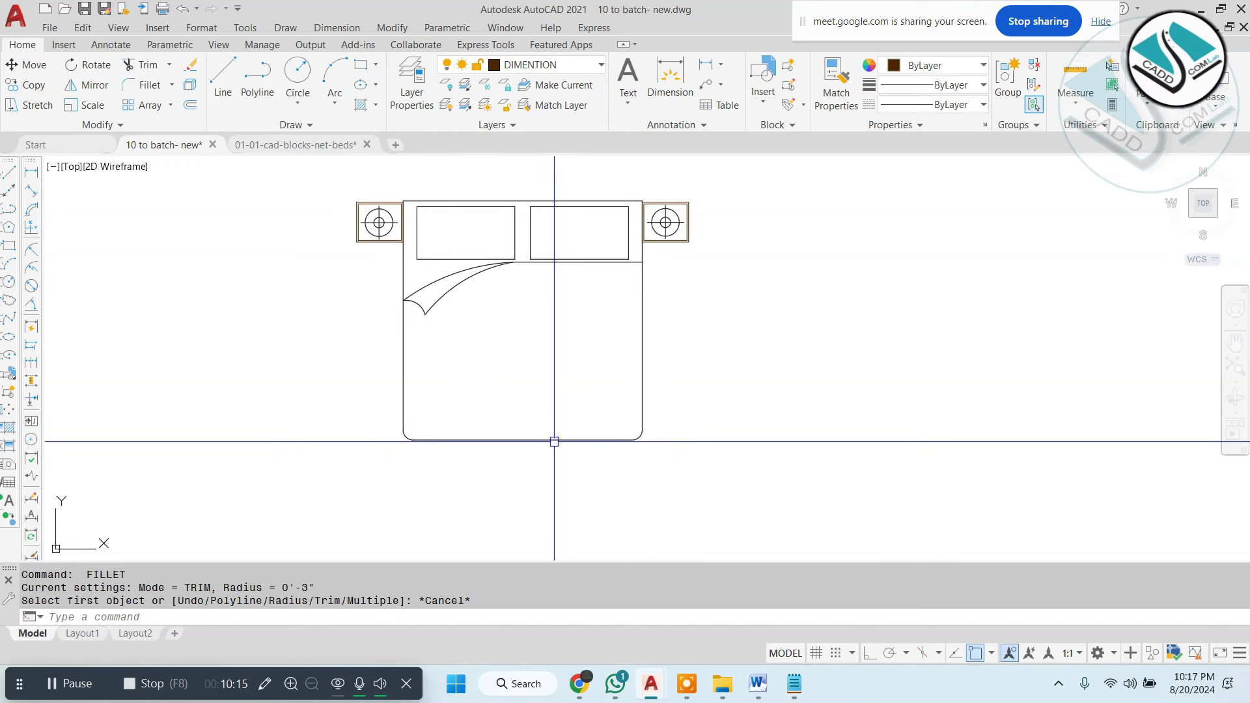
Draw a temporary vertical centre line from the bed's top edge down past its foot.
{"action": "type", "text": "l"}
{"action": "key", "text": "Return"}
{"action": "left_click", "coordinate": [524, 202]}
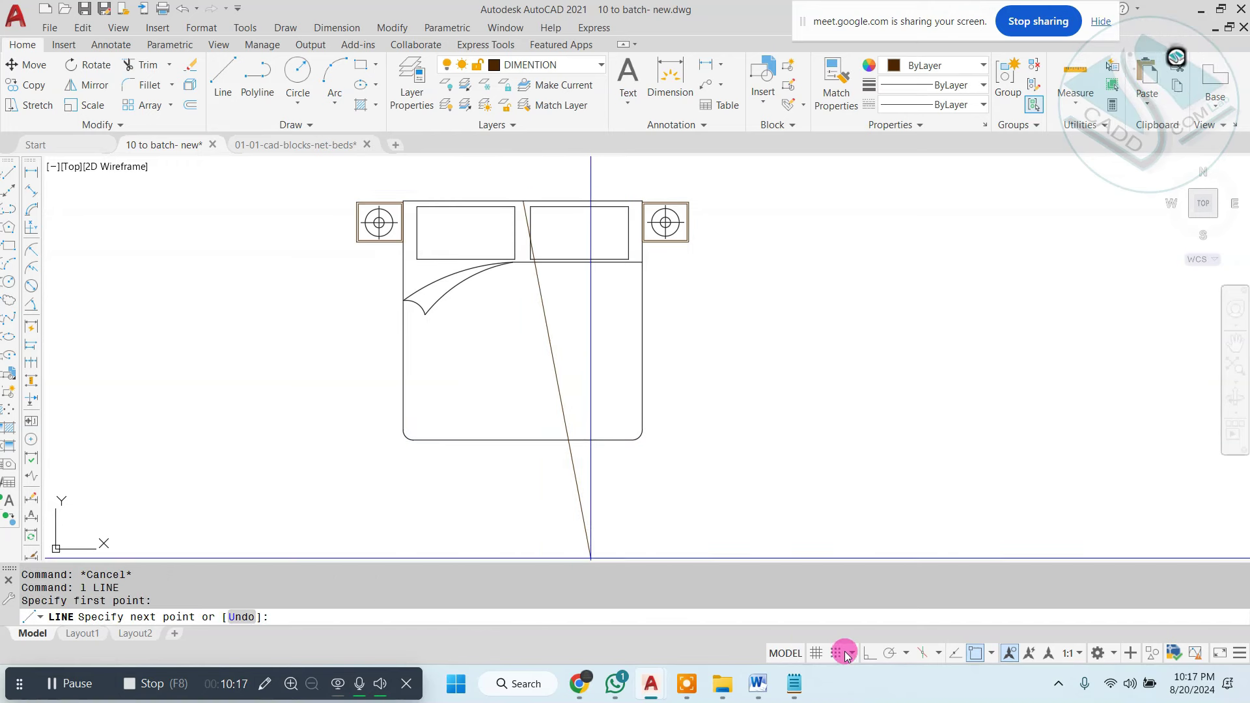
{"action": "left_click", "coordinate": [628, 536]}
{"action": "key", "text": "Escape"}
Start a 3' offset of the centre line, then cancel it.
{"action": "type", "text": "O"}
{"action": "key", "text": "Return"}
{"action": "type", "text": "3'"}
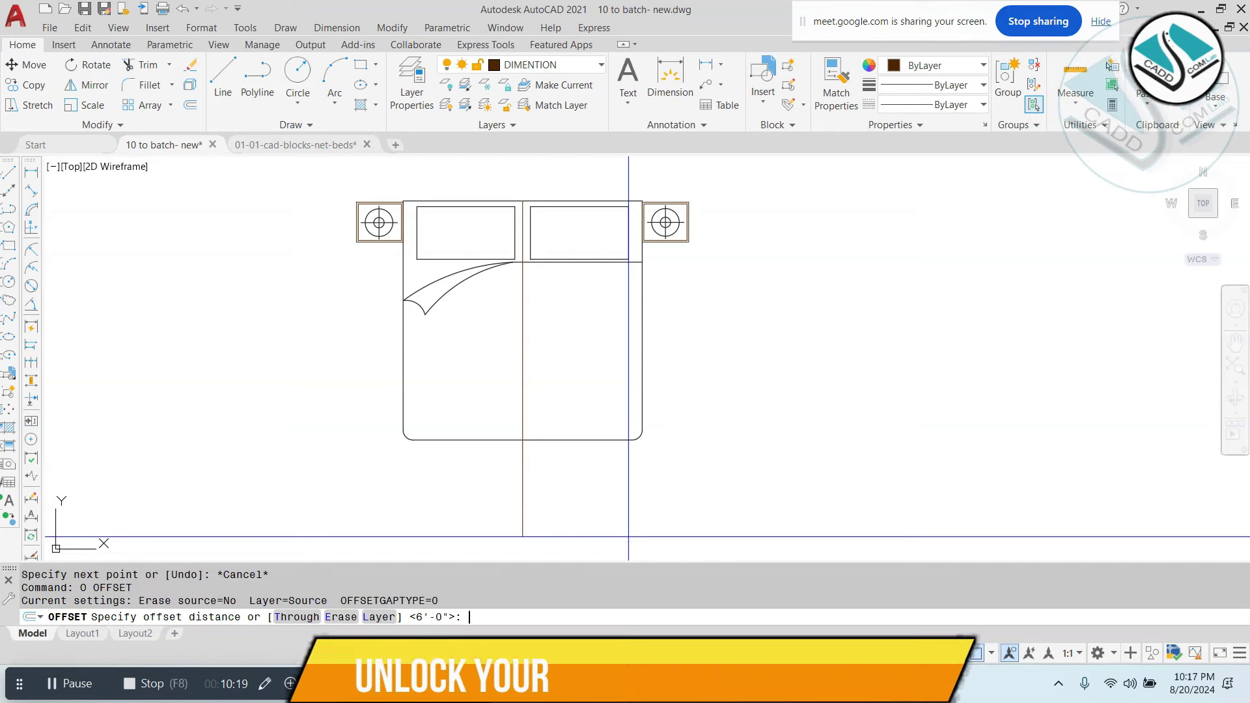
{"action": "key", "text": "Return"}
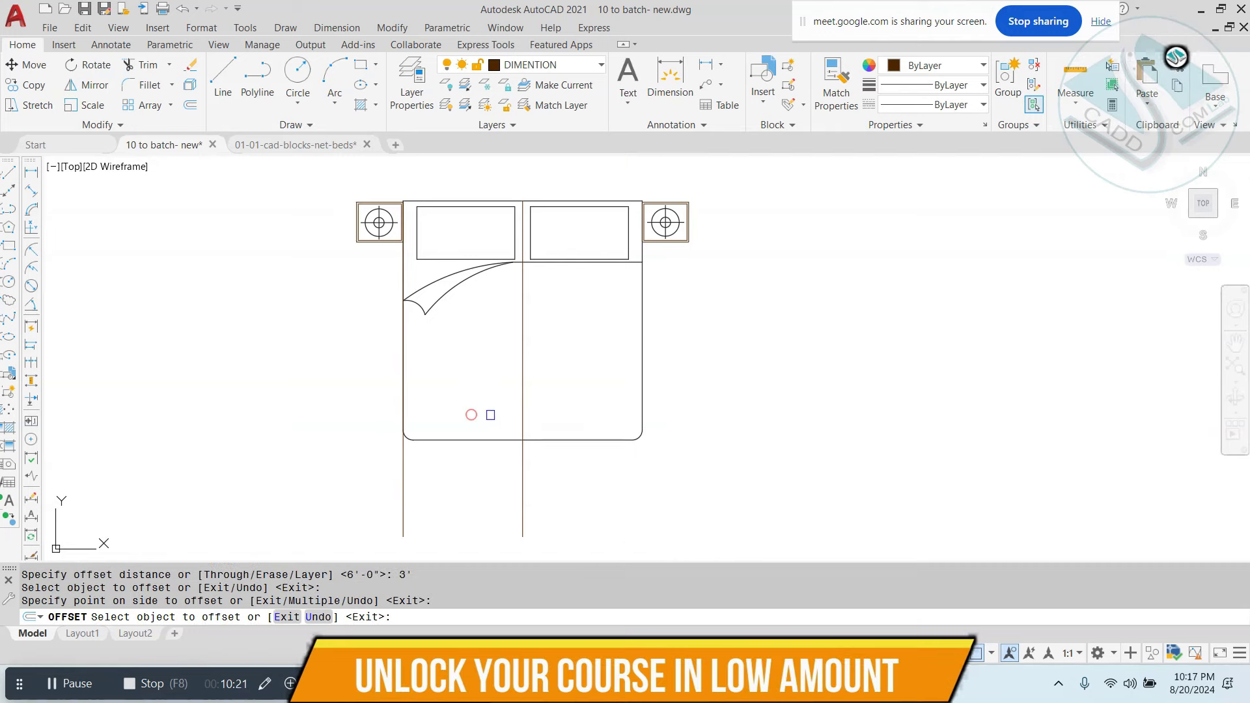
{"action": "left_click", "coordinate": [523, 415]}
{"action": "key", "text": "Escape"}
Erase the three temporary lines below the bed.
{"action": "left_click", "coordinate": [731, 466]}
{"action": "left_click", "coordinate": [305, 501]}
{"action": "type", "text": "e"}
{"action": "key", "text": "Return"}
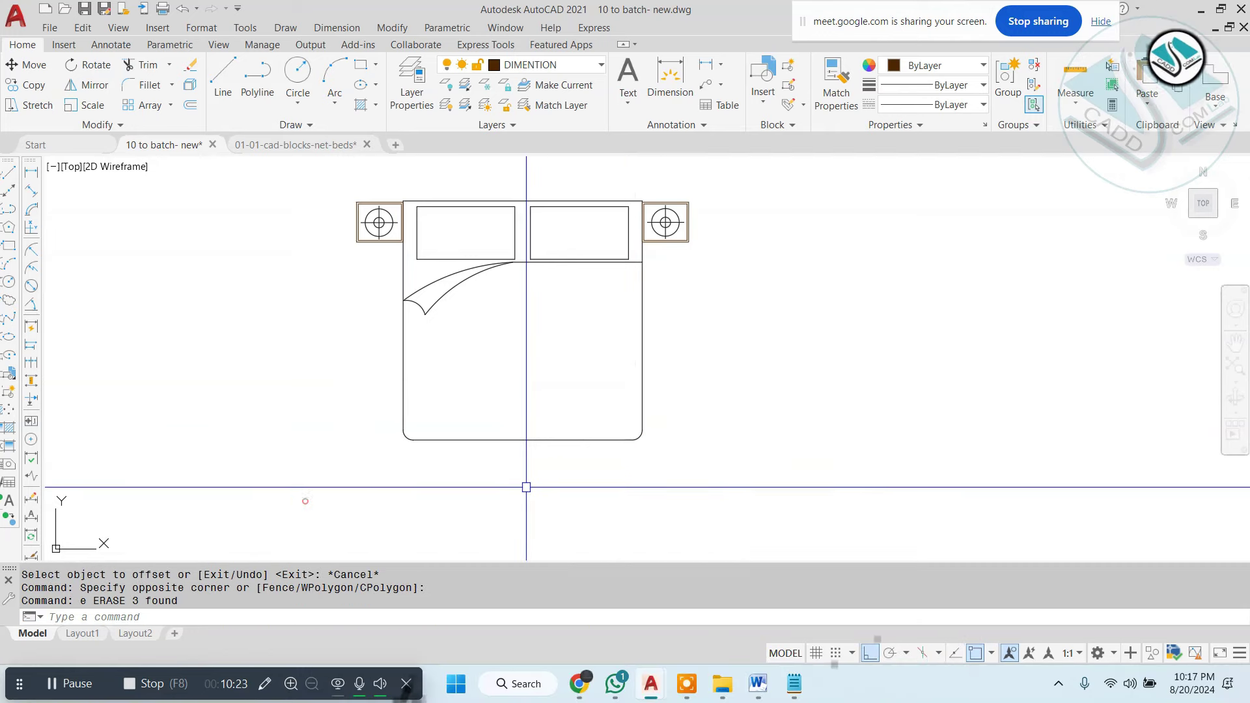
{"action": "key", "text": "Escape"}
{"action": "key", "text": "Escape"}
Select the left nightstand's six objects and start moving them, then cancel.
{"action": "scroll", "coordinate": [391, 197], "scroll_direction": "up", "scroll_amount": 6}
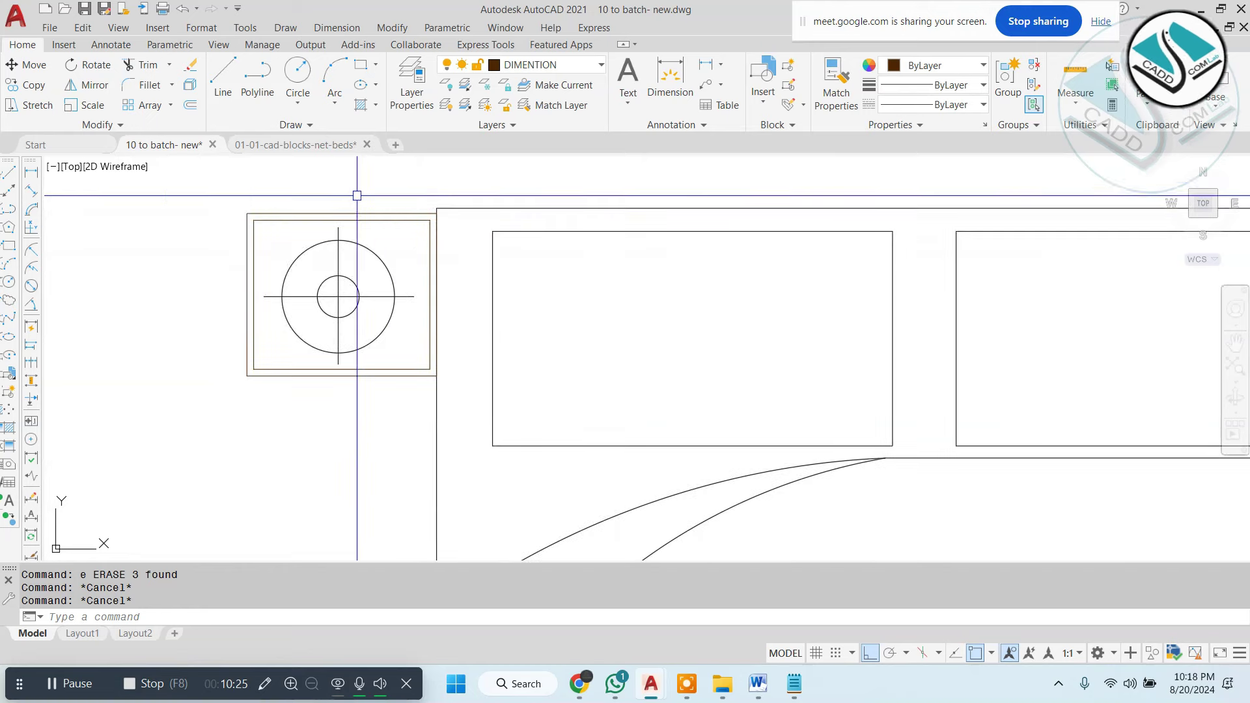
{"action": "left_click", "coordinate": [267, 293]}
{"action": "left_click", "coordinate": [228, 237]}
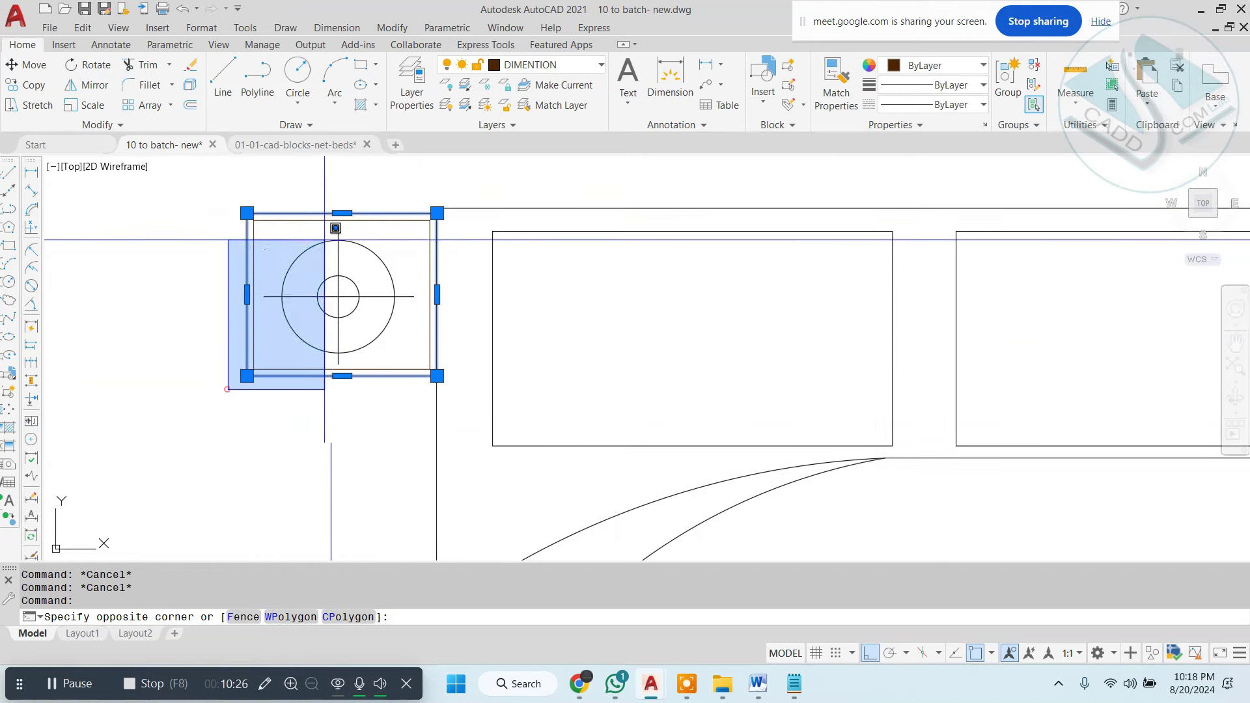
{"action": "left_click", "coordinate": [398, 232]}
{"action": "left_click", "coordinate": [429, 410]}
{"action": "scroll", "coordinate": [409, 332], "scroll_direction": "up", "scroll_amount": 5}
{"action": "type", "text": "m"}
{"action": "key", "text": "Return"}
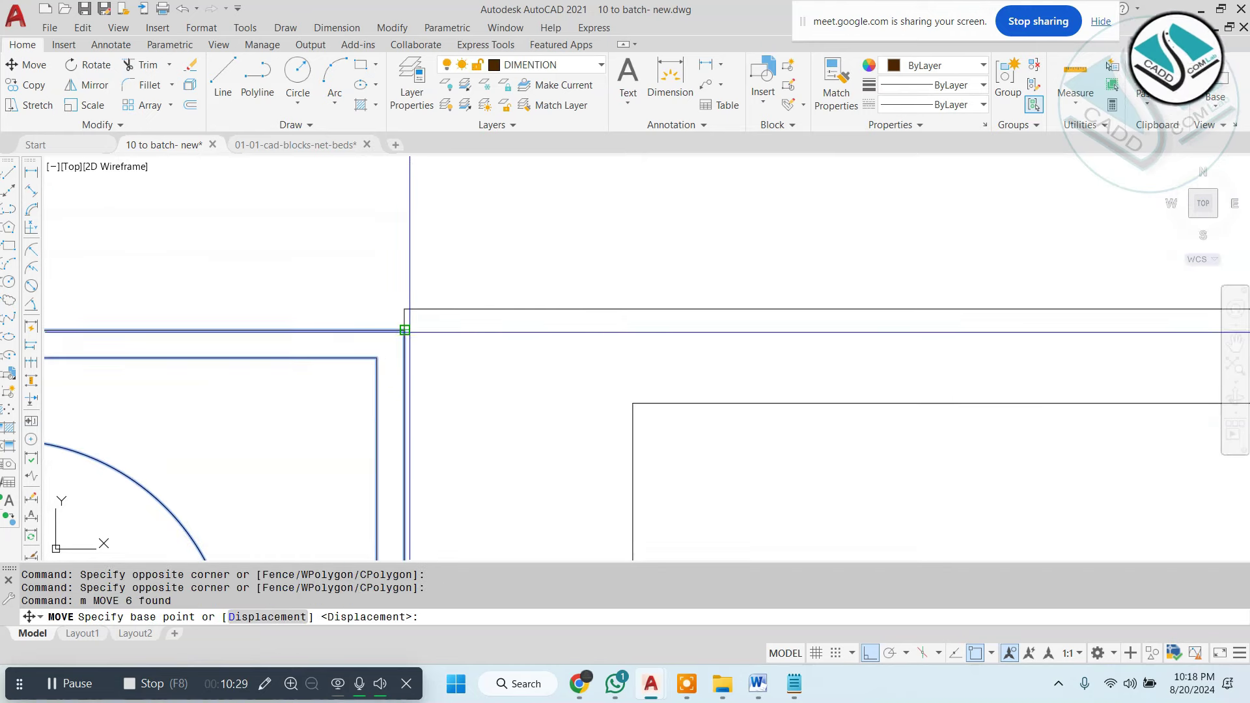
{"action": "left_click", "coordinate": [405, 330]}
{"action": "key", "text": "Escape"}
Select the right nightstand and attempt a move from its top-left corner, then cancel.
{"action": "scroll", "coordinate": [407, 285], "scroll_direction": "down", "scroll_amount": 3}
{"action": "scroll", "coordinate": [749, 312], "scroll_direction": "down", "scroll_amount": 2}
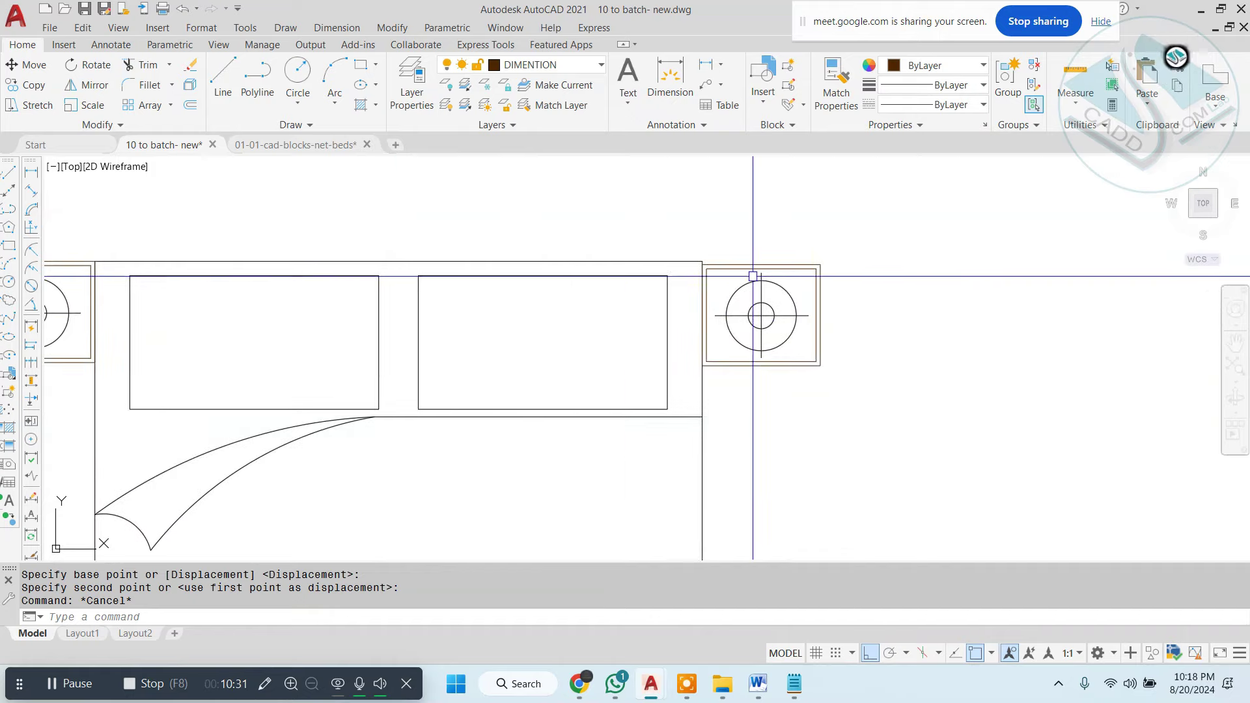
{"action": "left_click", "coordinate": [840, 251]}
{"action": "left_click", "coordinate": [729, 368]}
{"action": "type", "text": "m"}
{"action": "key", "text": "Return"}
{"action": "scroll", "coordinate": [702, 261], "scroll_direction": "up", "scroll_amount": 8}
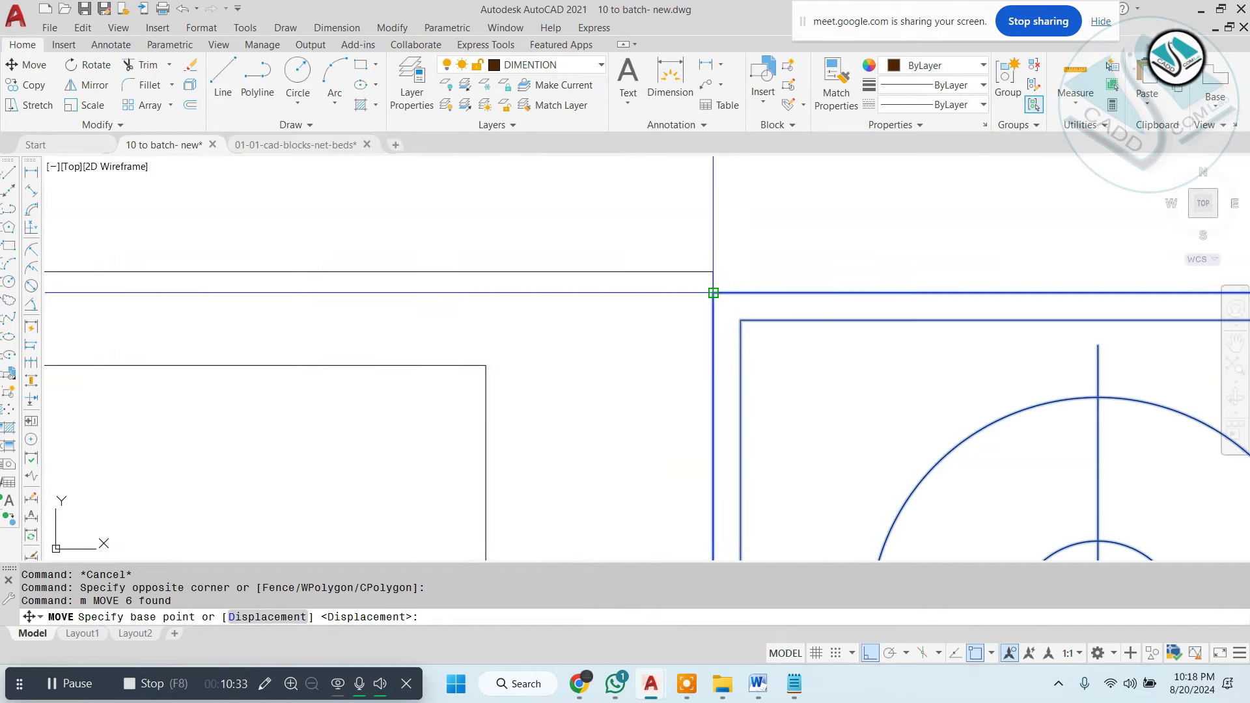
{"action": "left_click", "coordinate": [713, 293]}
{"action": "key", "text": "Escape"}
{"action": "scroll", "coordinate": [704, 271], "scroll_direction": "down", "scroll_amount": 3}
{"action": "scroll", "coordinate": [592, 271], "scroll_direction": "down", "scroll_amount": 3}
{"action": "key", "text": "Escape"}
{"action": "scroll", "coordinate": [592, 216], "scroll_direction": "up", "scroll_amount": 4}
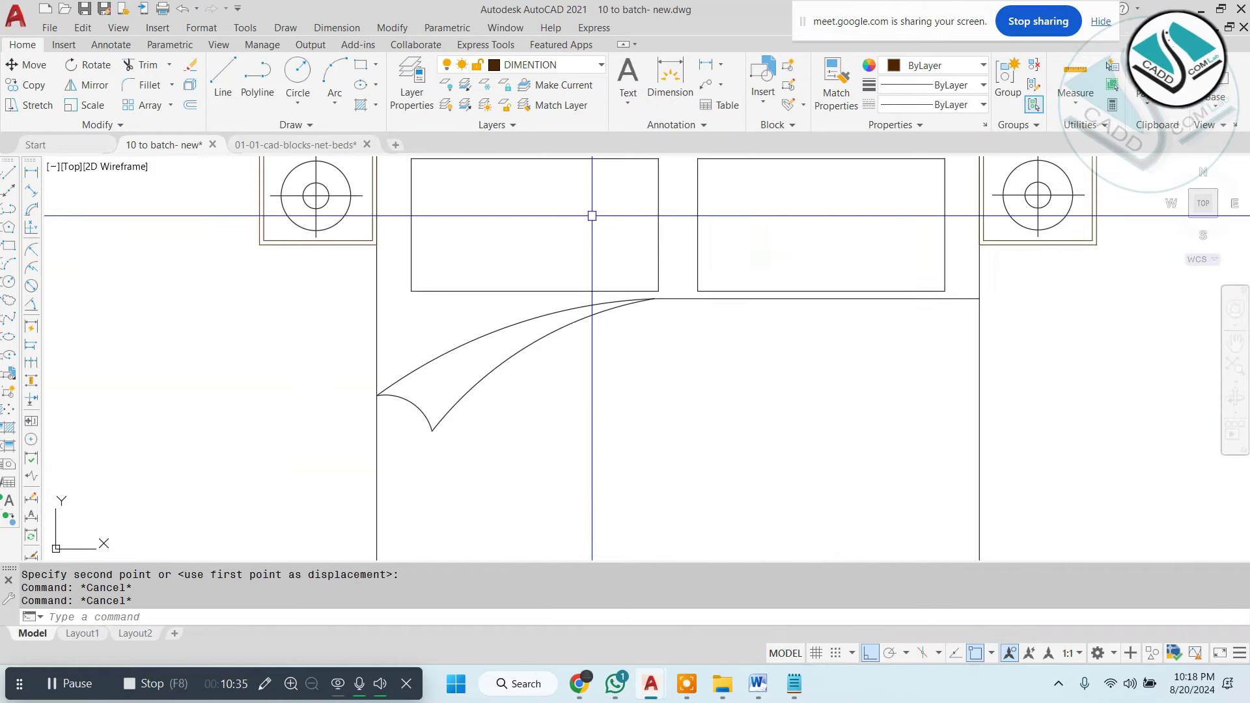
{"action": "key", "text": "Escape"}
Fillet all four corners of the left pillow with a 3-inch radius.
{"action": "middle_click_drag", "start_coordinate": [592, 216], "coordinate": [576, 270]}
{"action": "type", "text": "3"}
{"action": "key", "text": "Return"}
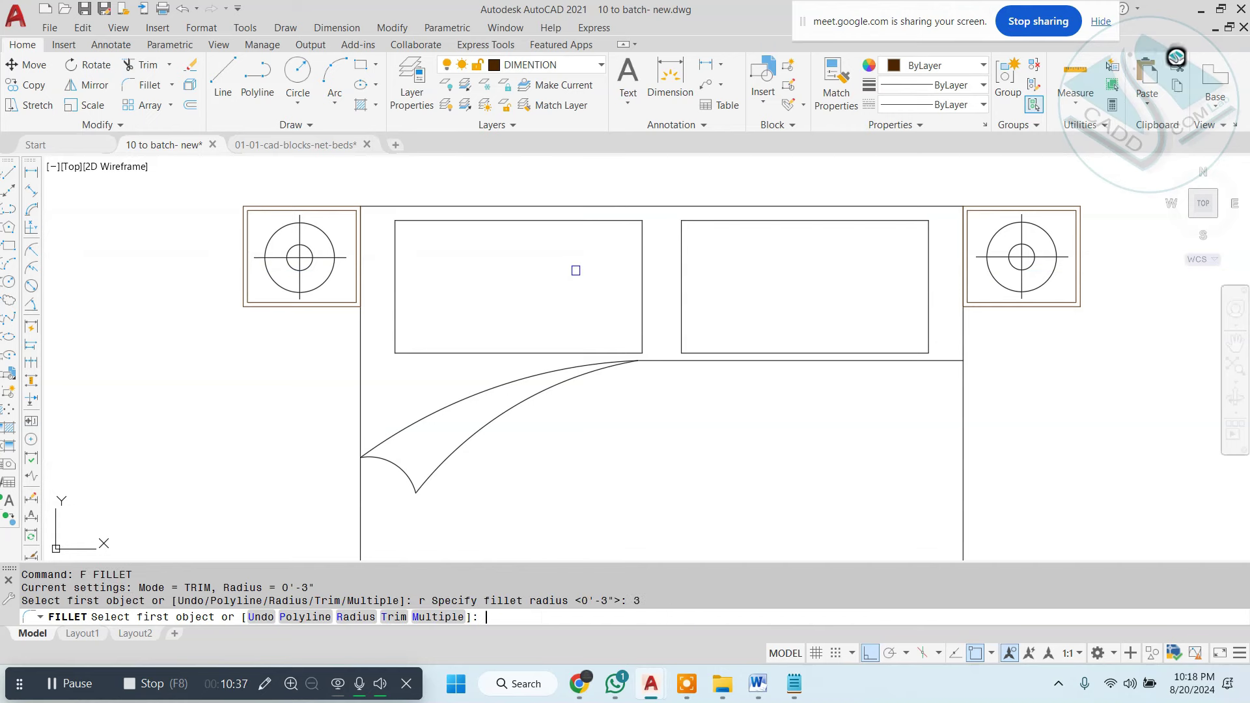
{"action": "left_click", "coordinate": [417, 218]}
{"action": "left_click", "coordinate": [395, 261]}
{"action": "key", "text": "Return"}
{"action": "left_click", "coordinate": [395, 329]}
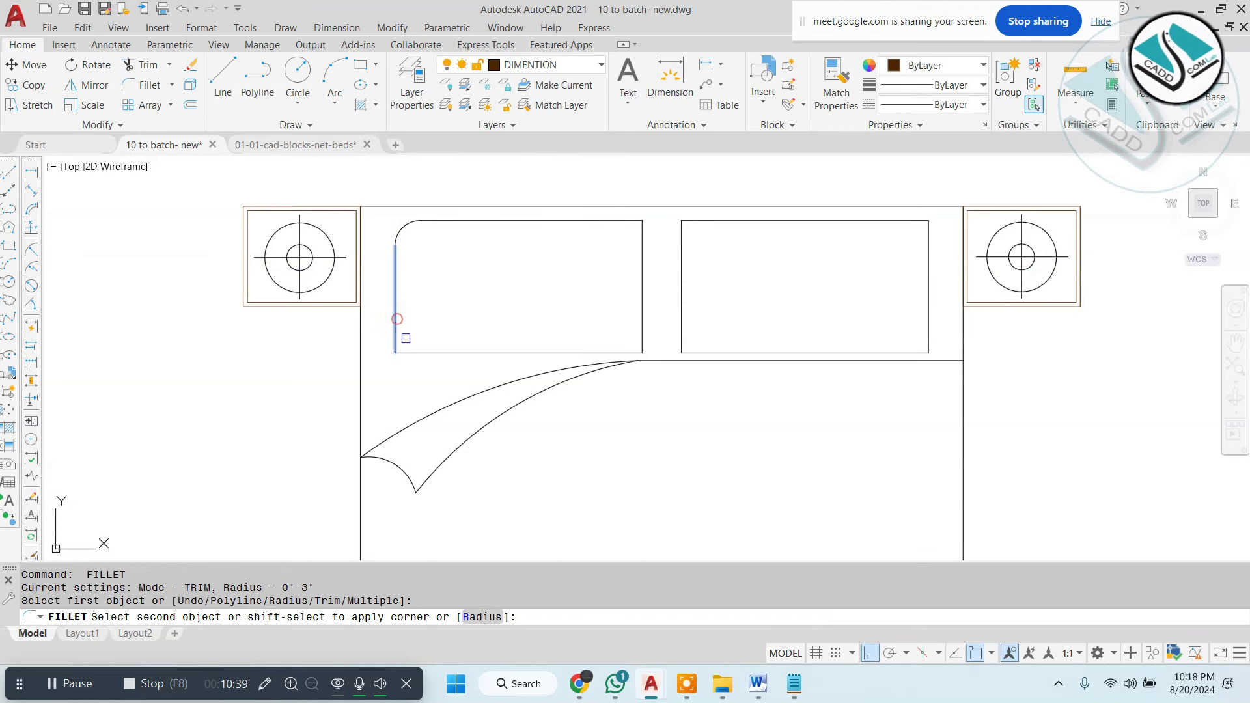
{"action": "left_click", "coordinate": [414, 354]}
{"action": "key", "text": "Return"}
{"action": "left_click", "coordinate": [635, 223]}
{"action": "left_click", "coordinate": [641, 241]}
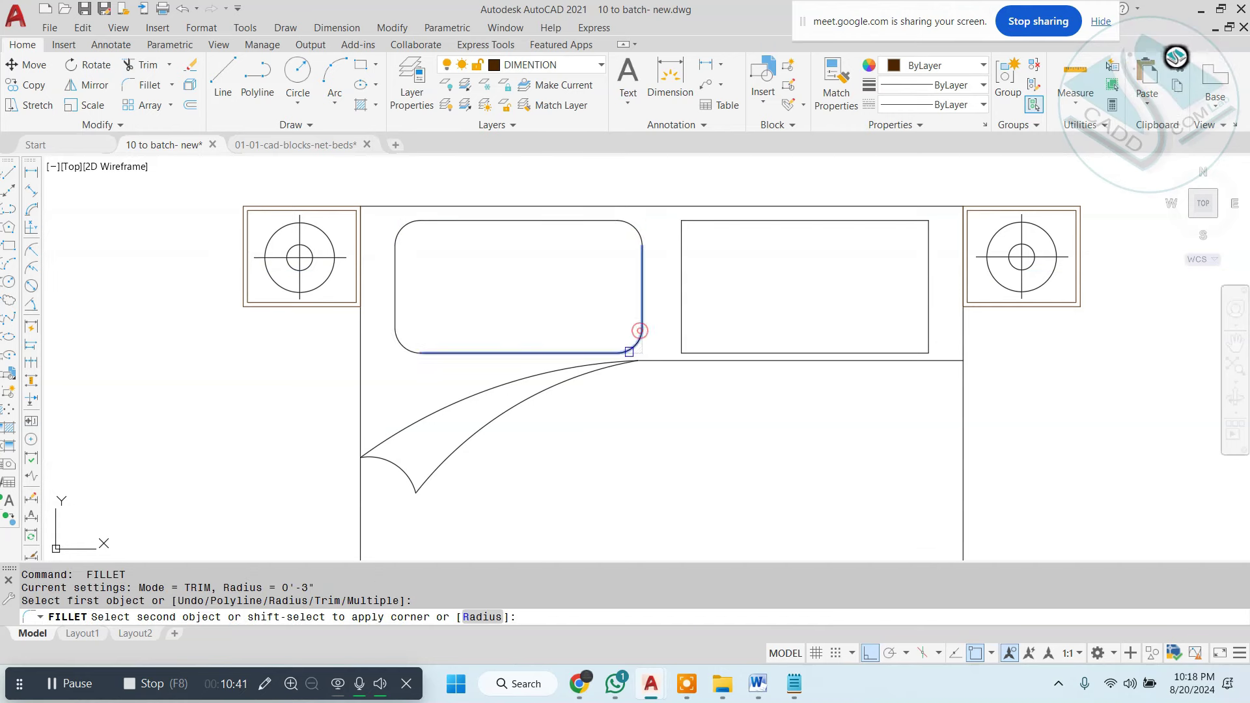
{"action": "left_click", "coordinate": [629, 352]}
{"action": "key", "text": "Return"}
Fillet the right pillow's corners with the same 3-inch radius.
{"action": "left_click", "coordinate": [694, 222]}
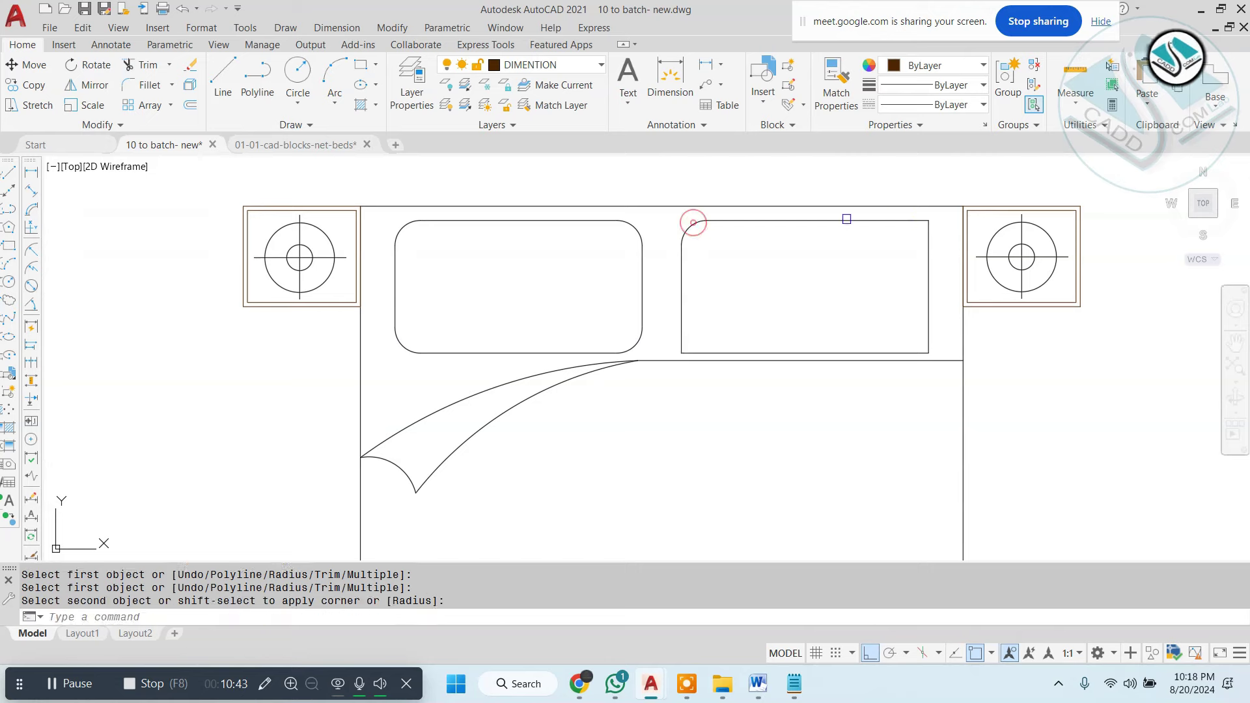
{"action": "left_click", "coordinate": [929, 273]}
{"action": "key", "text": "Return"}
{"action": "left_click", "coordinate": [927, 326]}
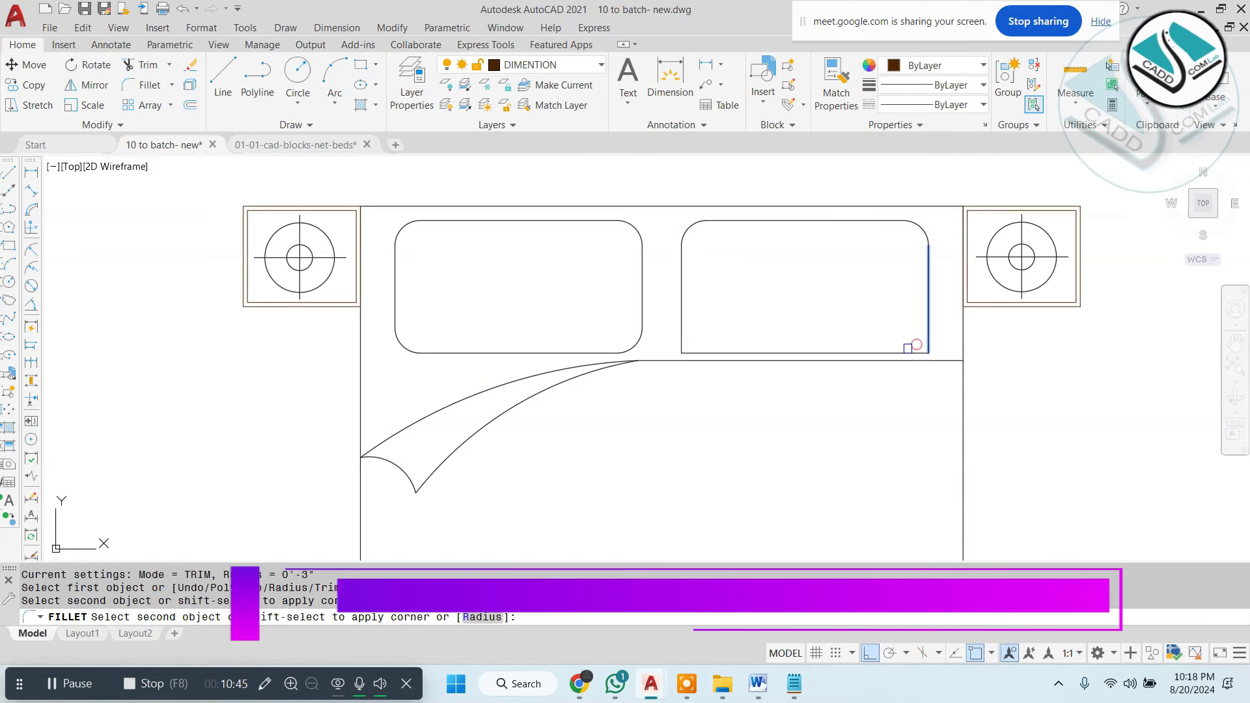
{"action": "left_click", "coordinate": [912, 352]}
{"action": "key", "text": "Return"}
{"action": "left_click", "coordinate": [681, 339]}
{"action": "key", "text": "Return"}
Cancel the stray offset and undo the unwanted offset line.
{"action": "key", "text": "Escape"}
{"action": "type", "text": "o"}
{"action": "key", "text": "Return"}
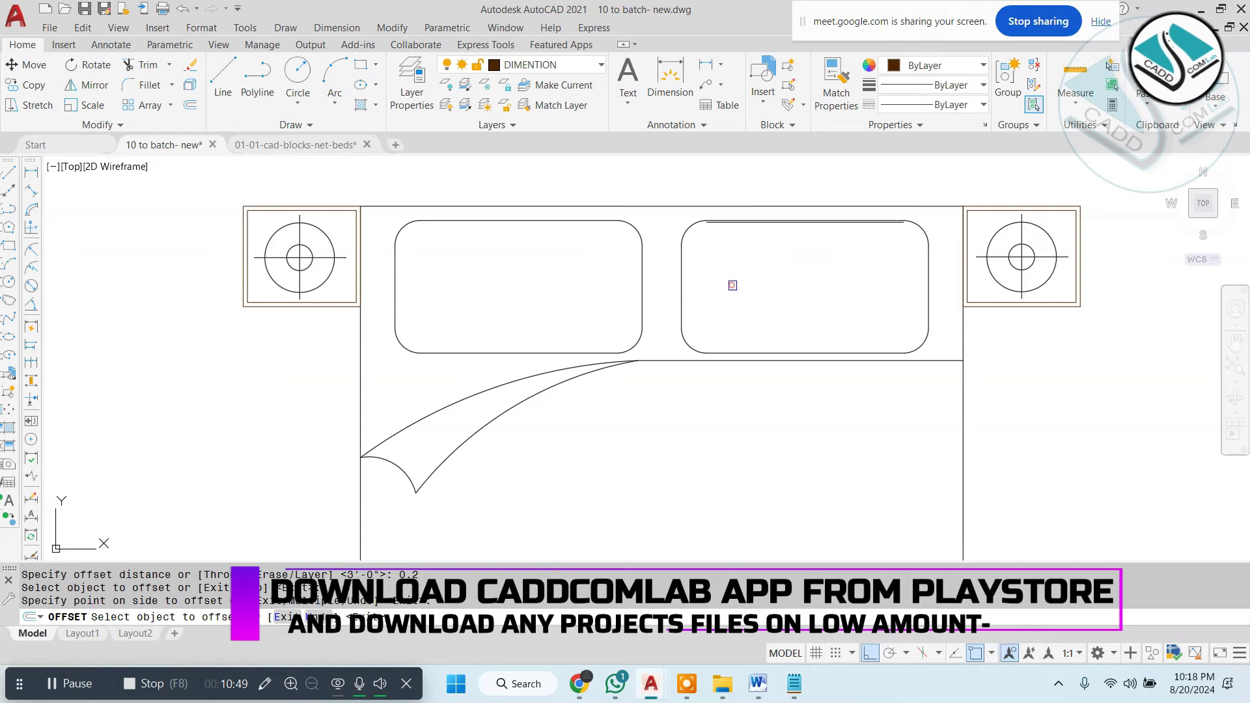
{"action": "key", "text": "Escape"}
{"action": "key", "text": "ctrl+z"}
{"action": "left_click", "coordinate": [681, 269]}
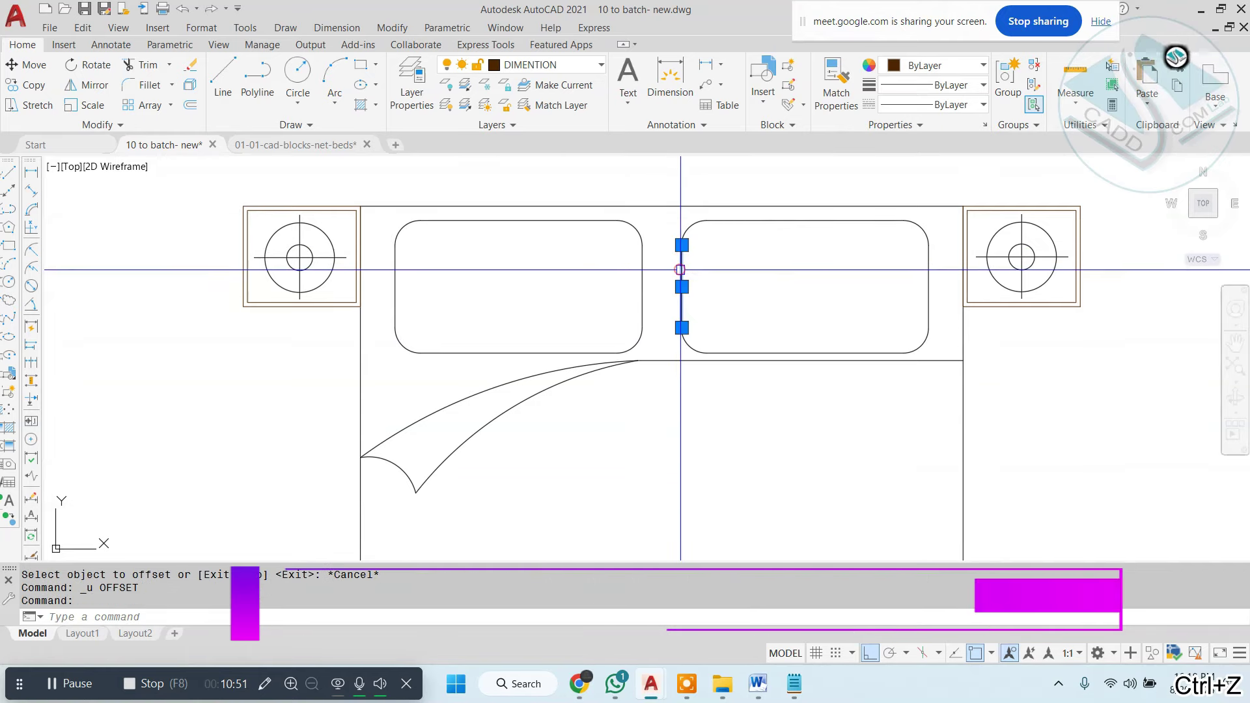
{"action": "key", "text": "Escape"}
{"action": "key", "text": "Escape"}
{"action": "scroll", "coordinate": [681, 270], "scroll_direction": "down", "scroll_amount": 4}
Draw two sweeping arcs across the bed, running from its lower edge toward its right edge.
{"action": "type", "text": "a"}
{"action": "key", "text": "Return"}
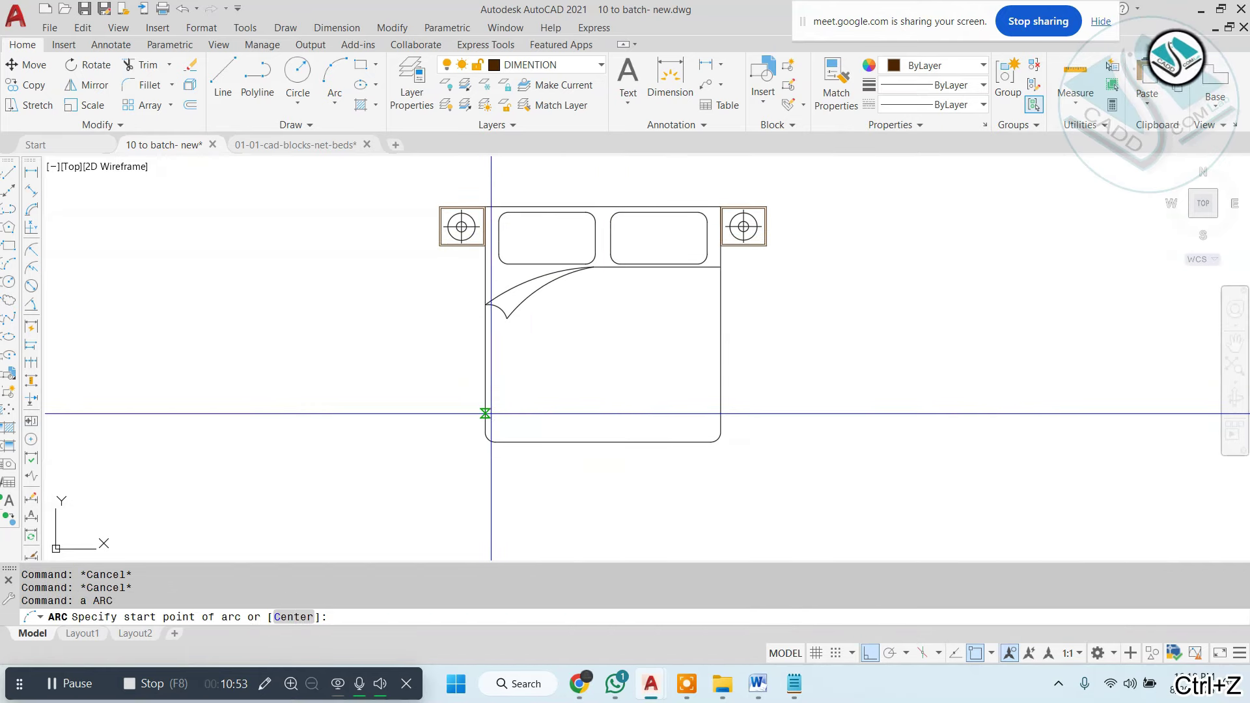
{"action": "left_click", "coordinate": [487, 417]}
{"action": "left_click", "coordinate": [502, 391]}
{"action": "left_click", "coordinate": [718, 301]}
{"action": "key", "text": "Escape"}
{"action": "key", "text": "Return"}
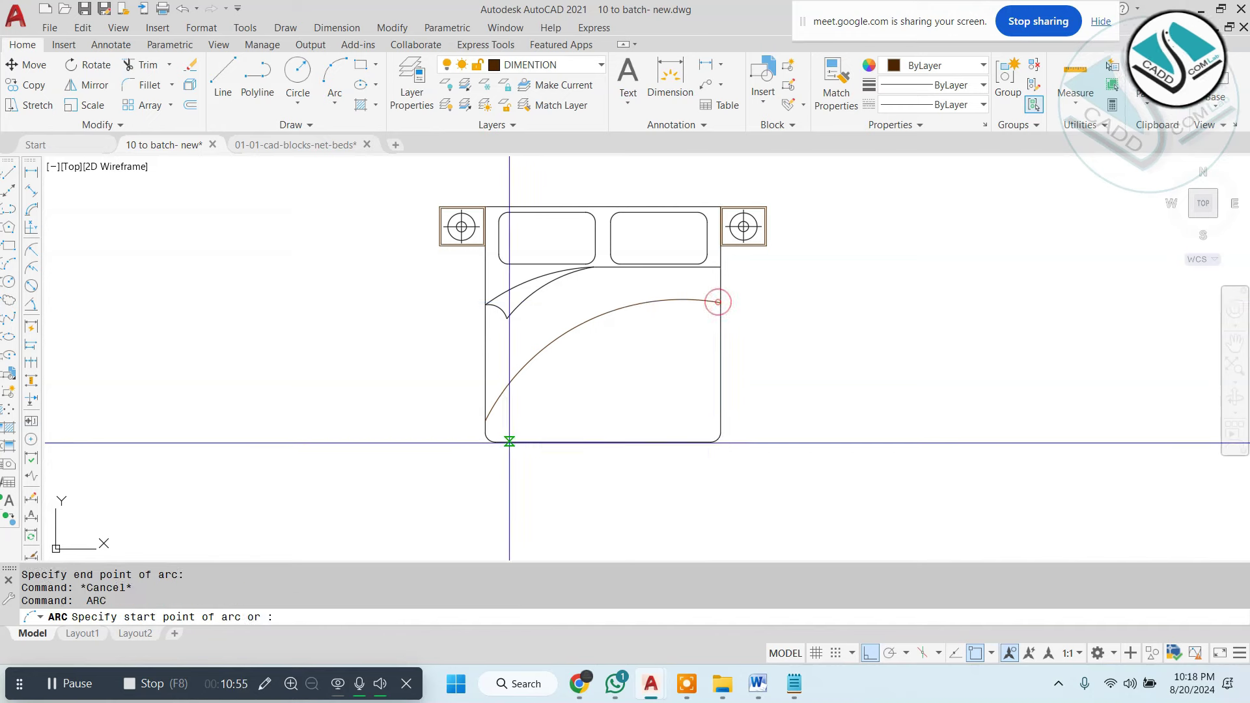
{"action": "left_click", "coordinate": [509, 441]}
{"action": "left_click", "coordinate": [524, 398]}
{"action": "left_click", "coordinate": [683, 299]}
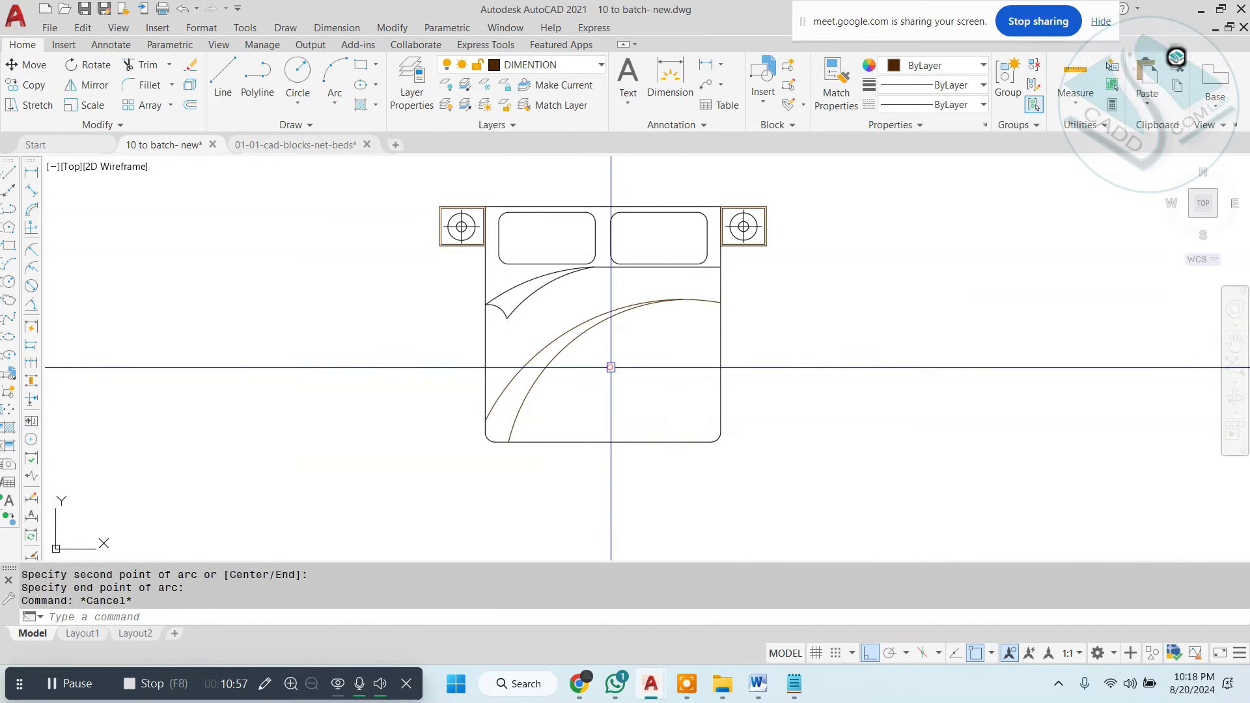
{"action": "key", "text": "Escape"}
Set the colour of both arcs to Red.
{"action": "left_click_drag", "start_coordinate": [723, 527], "coordinate": [566, 310]}
{"action": "left_click", "coordinate": [931, 65]}
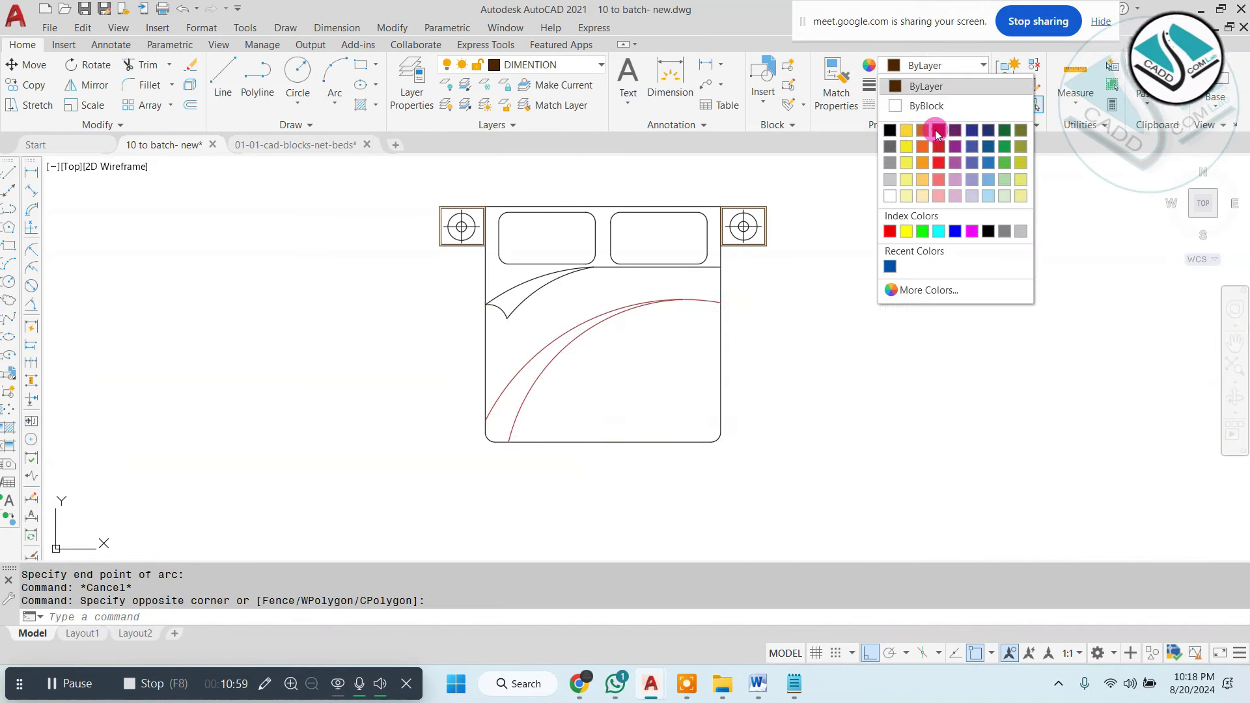
{"action": "left_click", "coordinate": [935, 130]}
{"action": "key", "text": "Escape"}
{"action": "key", "text": "Escape"}
Draw the rug rectangle under the bed's lower half and give it a 0.5 inner offset outline.
{"action": "type", "text": "rec"}
{"action": "key", "text": "Return"}
{"action": "left_click", "coordinate": [427, 330]}
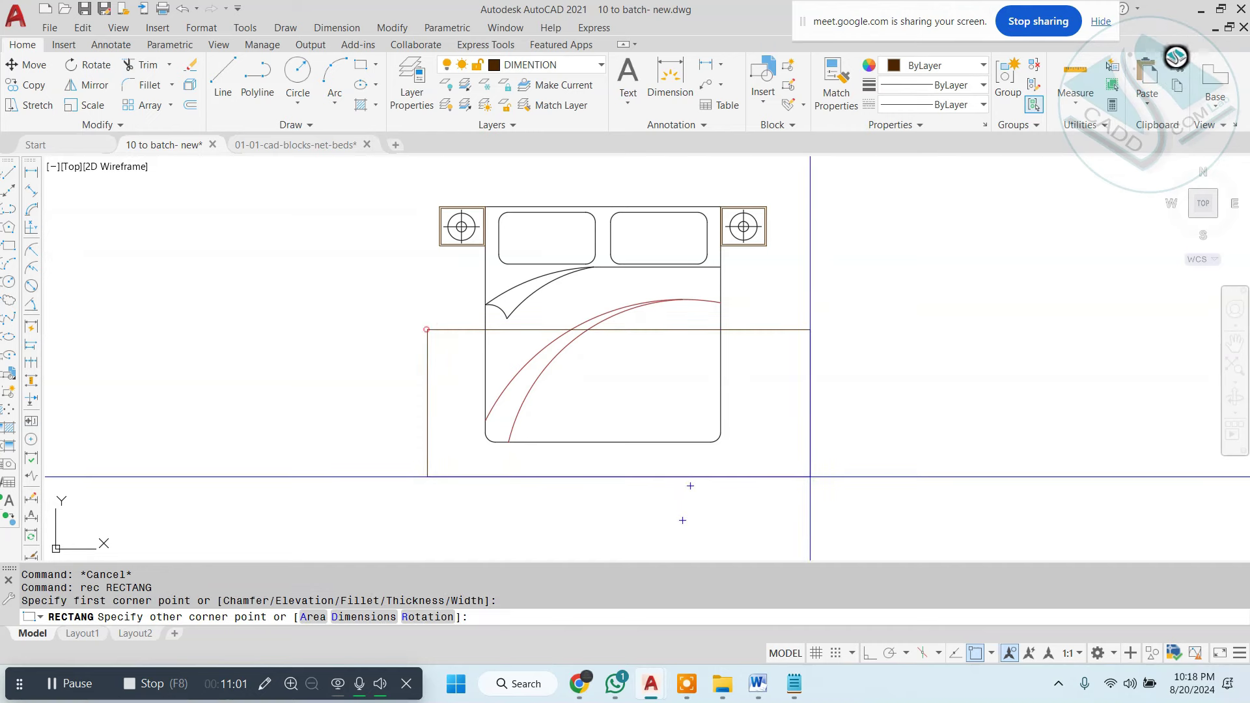
{"action": "left_click", "coordinate": [802, 488]}
{"action": "type", "text": "tr"}
{"action": "key", "text": "Return"}
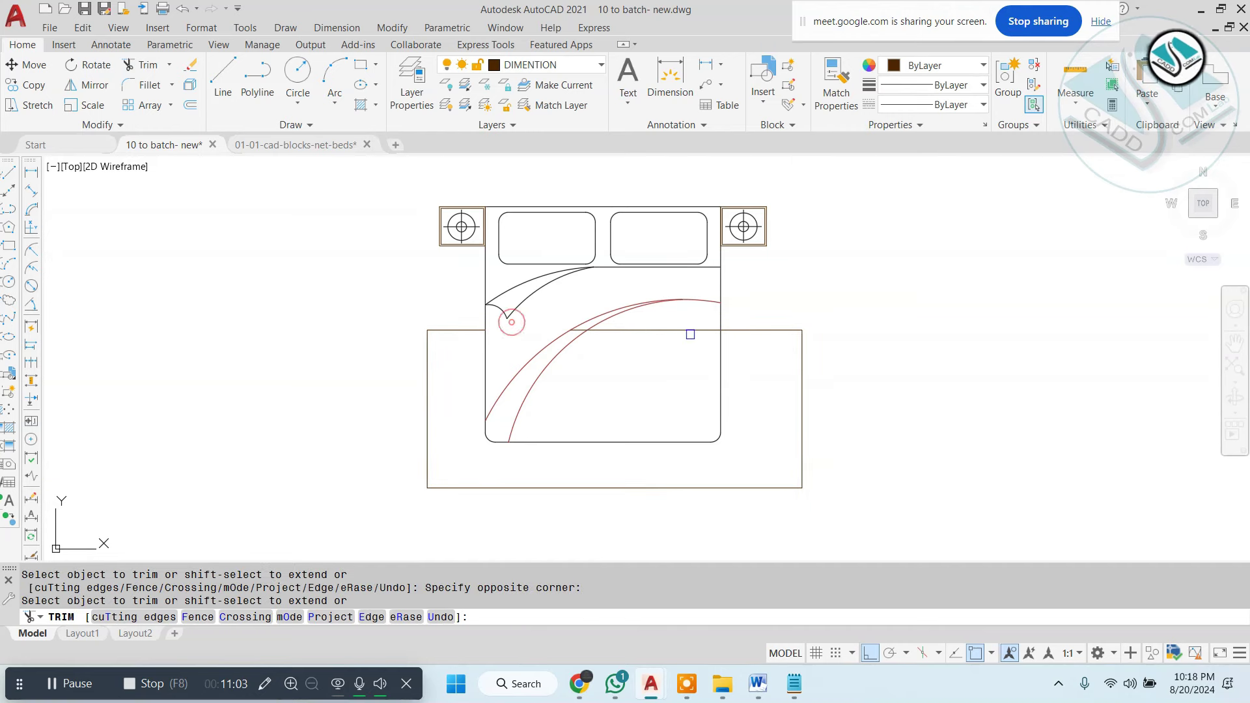
{"action": "key", "text": "Escape"}
{"action": "left_click", "coordinate": [601, 358]}
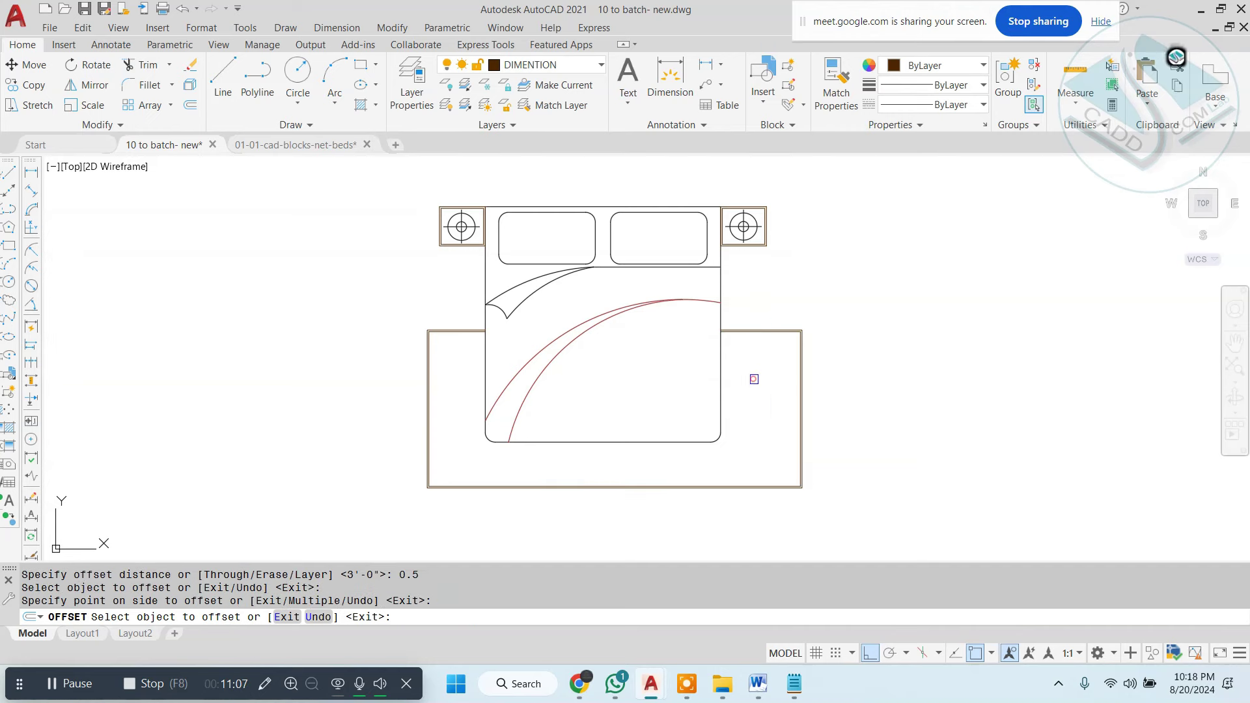
{"action": "key", "text": "Escape"}
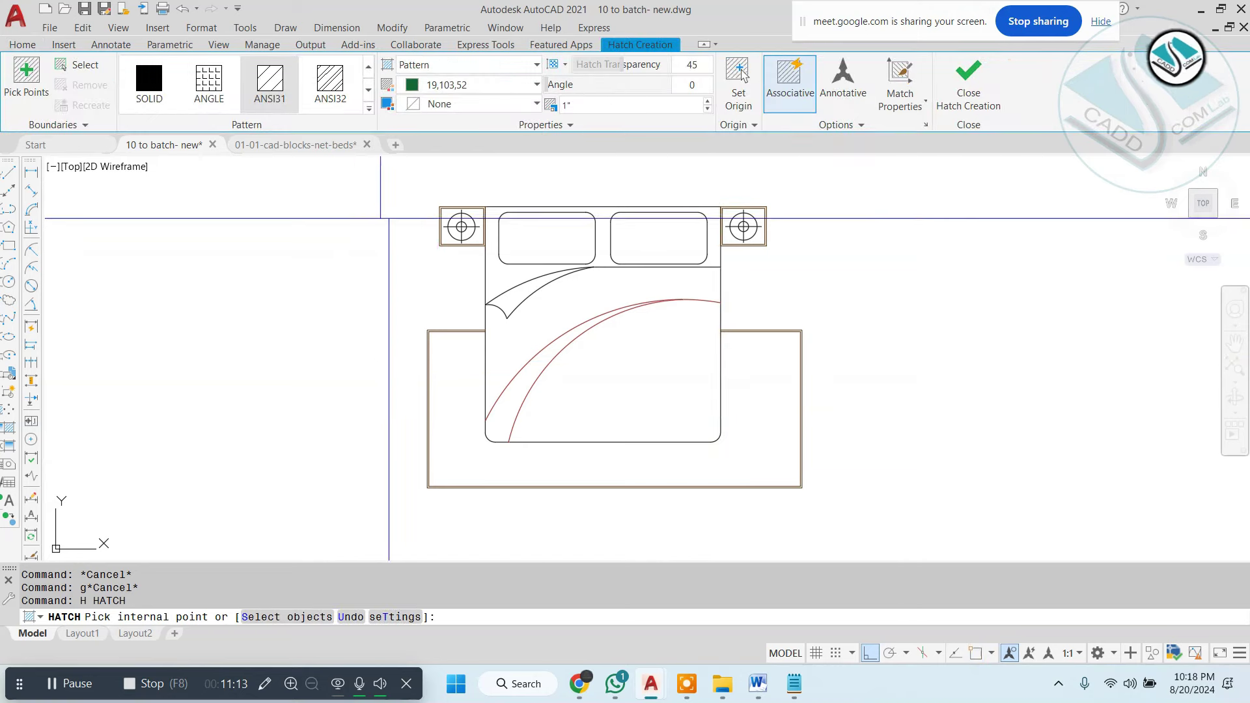
Hatch the rug area with the CROSS pattern at scale 6 in grey.
{"action": "left_click", "coordinate": [369, 110]}
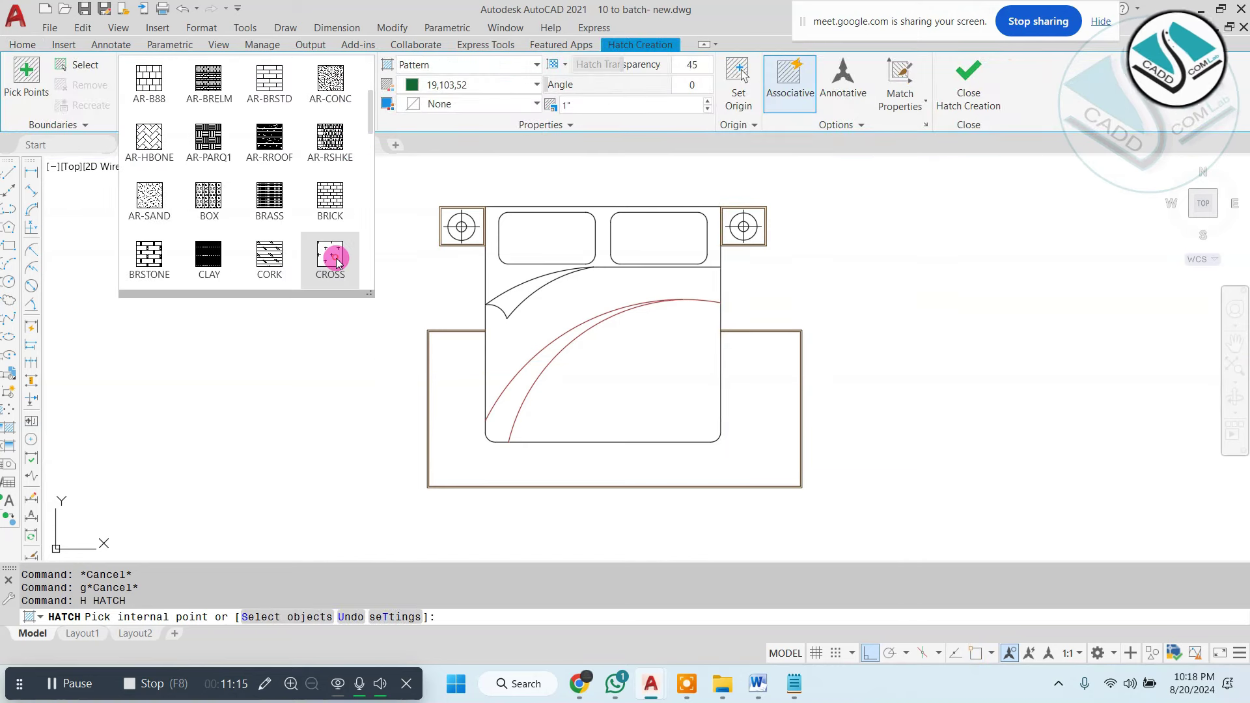
{"action": "left_click", "coordinate": [337, 262]}
{"action": "left_click", "coordinate": [790, 383]}
{"action": "left_click", "coordinate": [602, 104]}
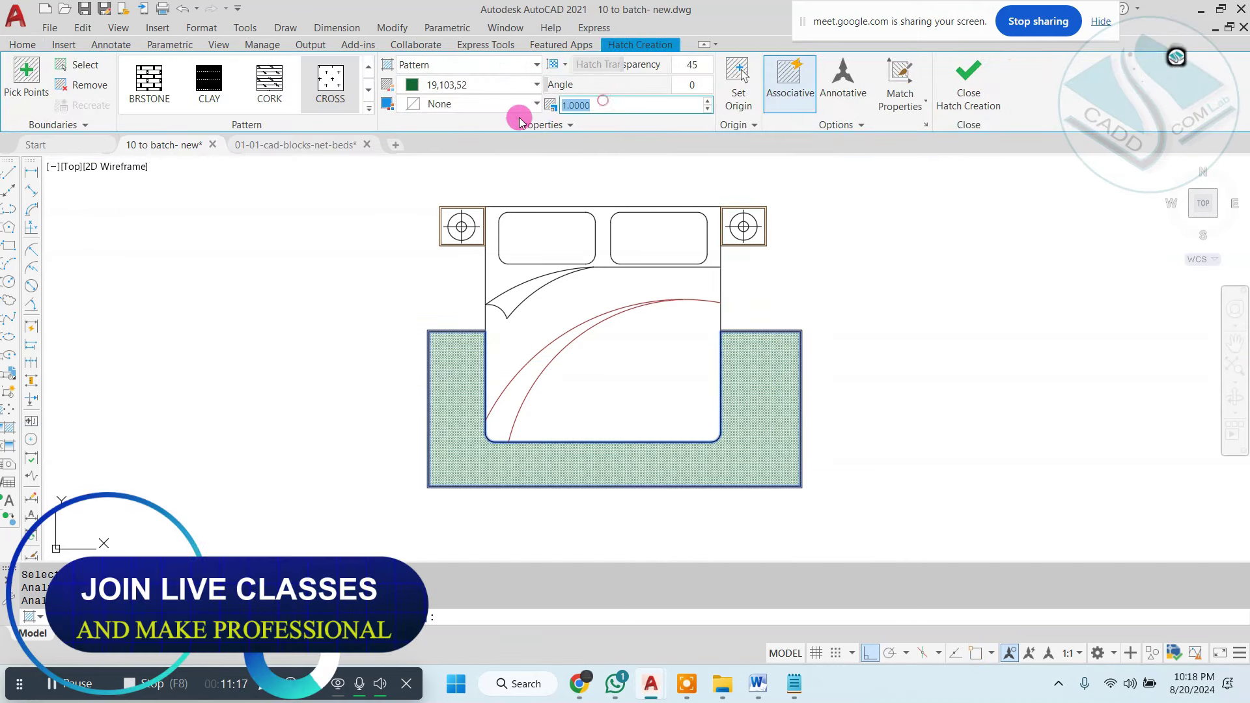
{"action": "key", "text": "Return"}
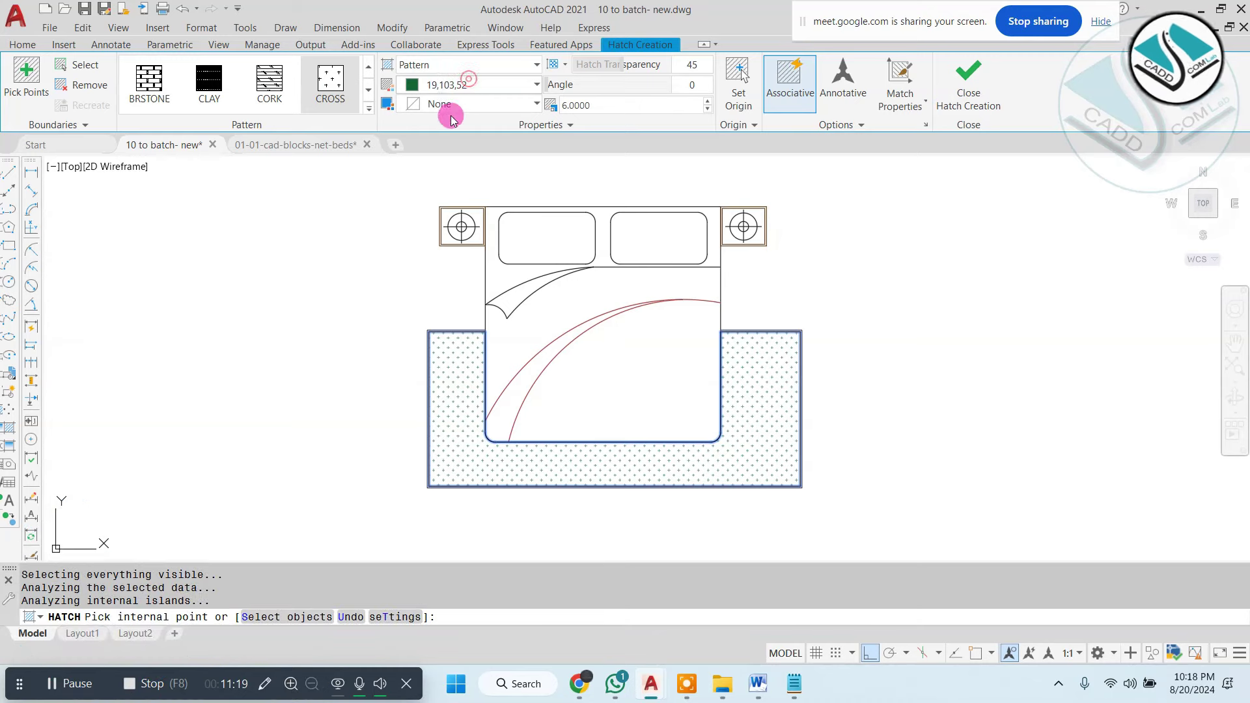
{"action": "left_click", "coordinate": [443, 84]}
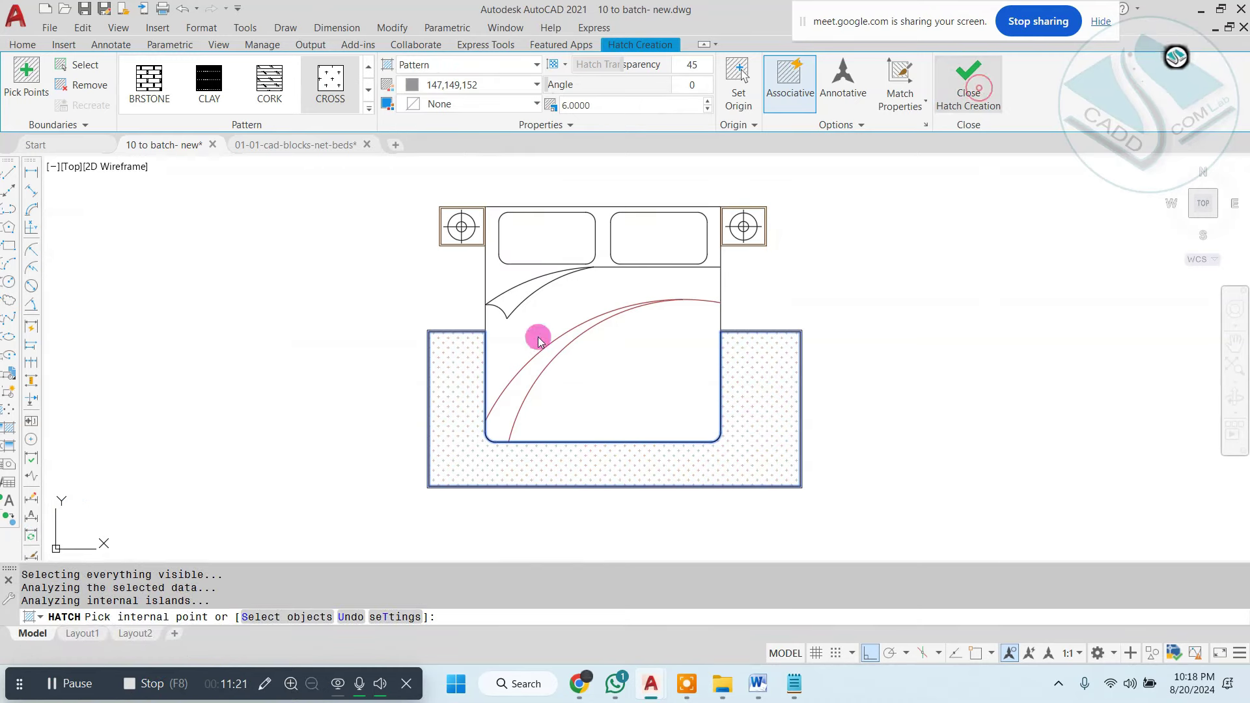
{"action": "key", "text": "Escape"}
{"action": "key", "text": "Escape"}
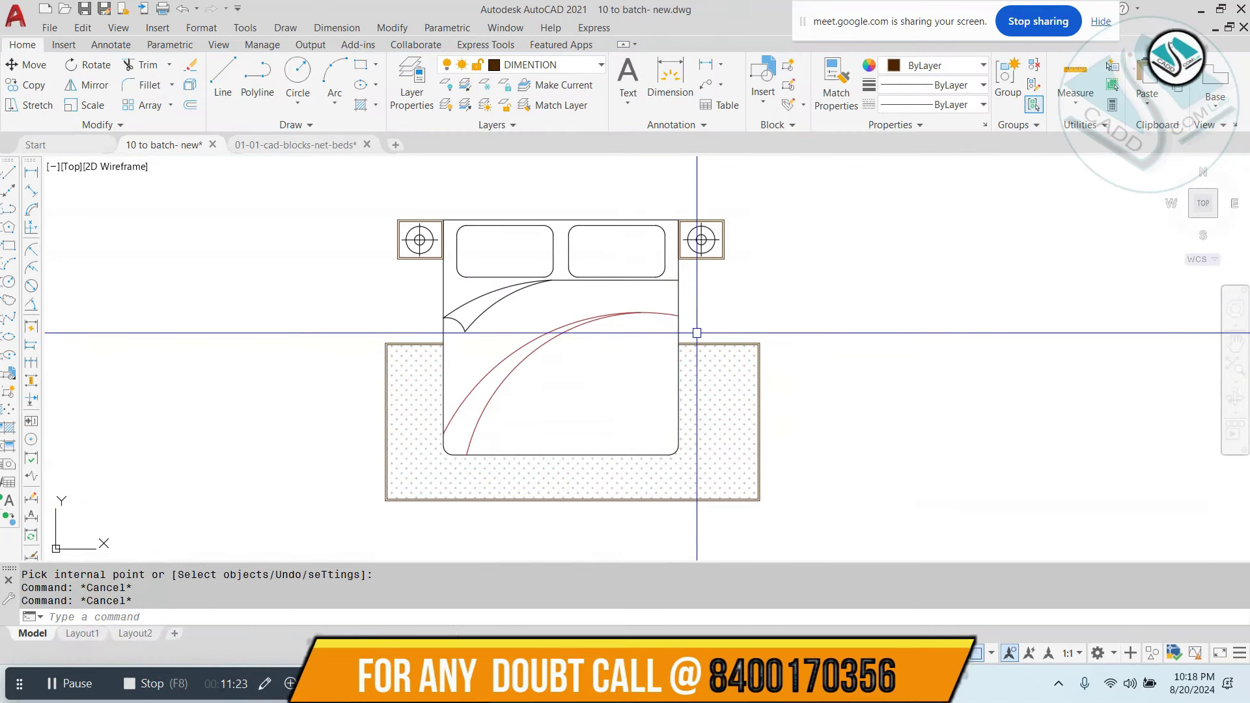
{"action": "key", "text": "Escape"}
Inspect the bed block in the 01-01-cad-blocks-net-beds drawing.
{"action": "left_click", "coordinate": [296, 144]}
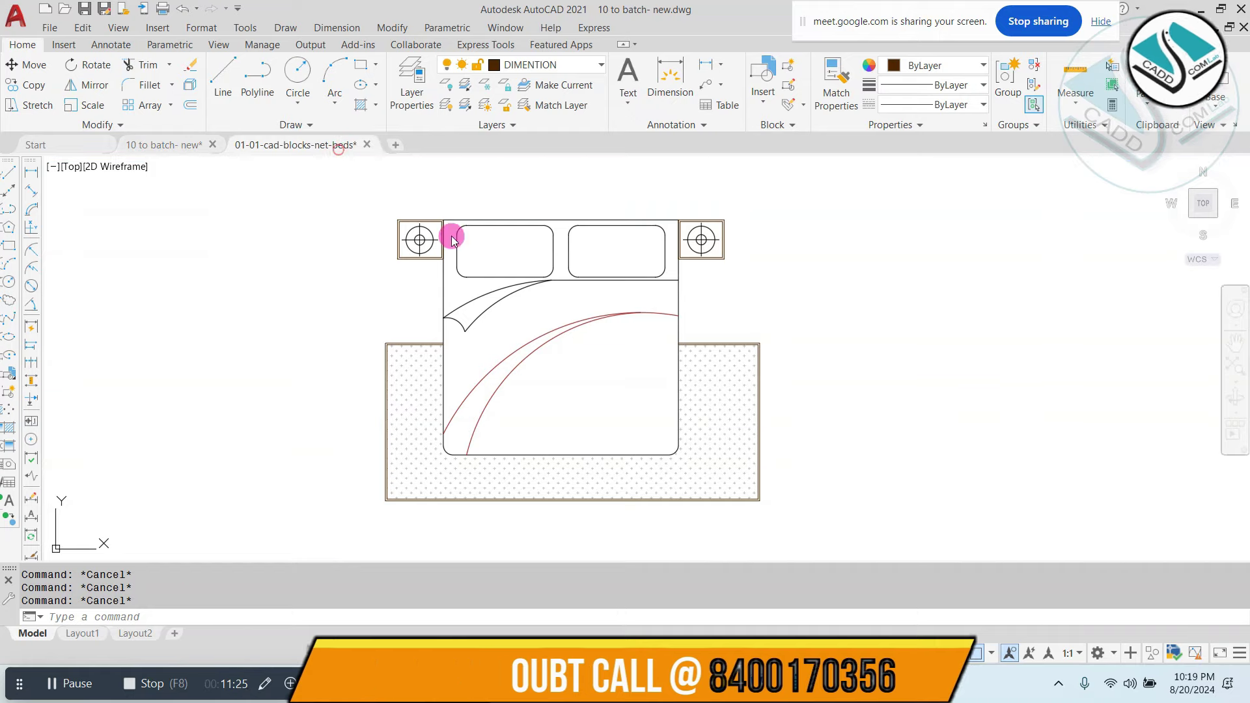
{"action": "scroll", "coordinate": [620, 342], "scroll_direction": "down", "scroll_amount": 2}
{"action": "scroll", "coordinate": [620, 342], "scroll_direction": "up", "scroll_amount": 5}
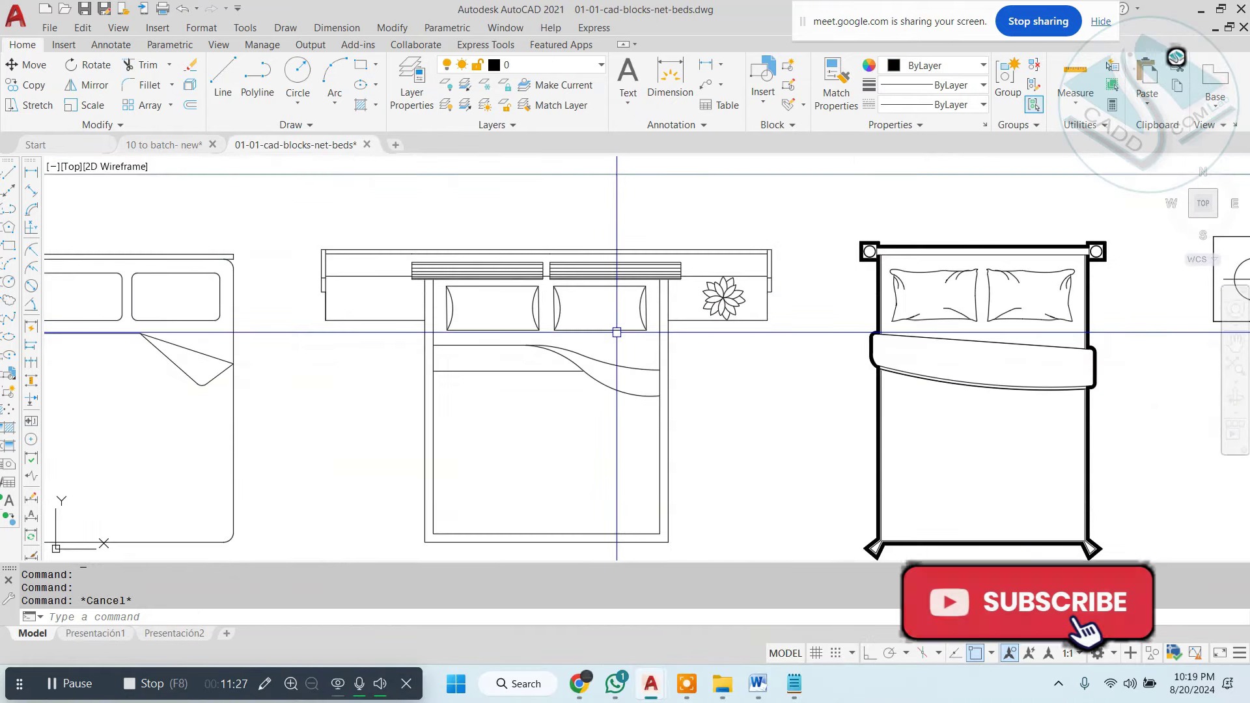
{"action": "left_click", "coordinate": [773, 195]}
{"action": "left_click", "coordinate": [465, 413]}
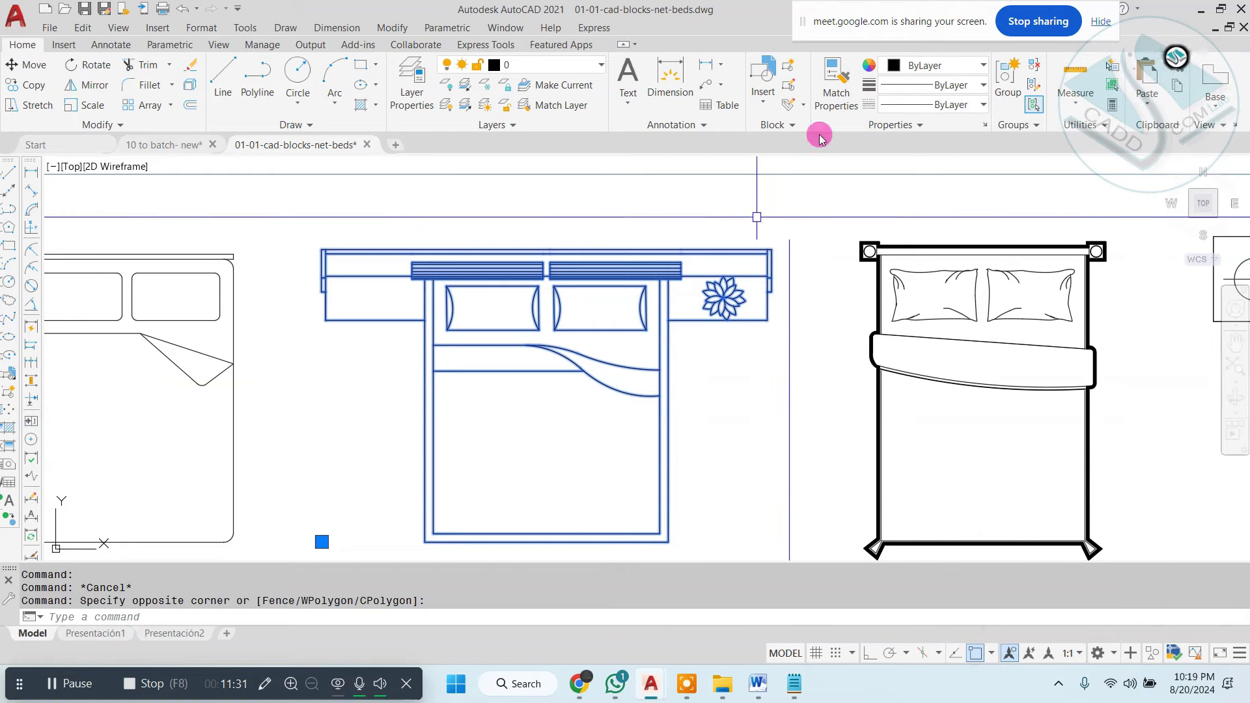
{"action": "key", "text": "Escape"}
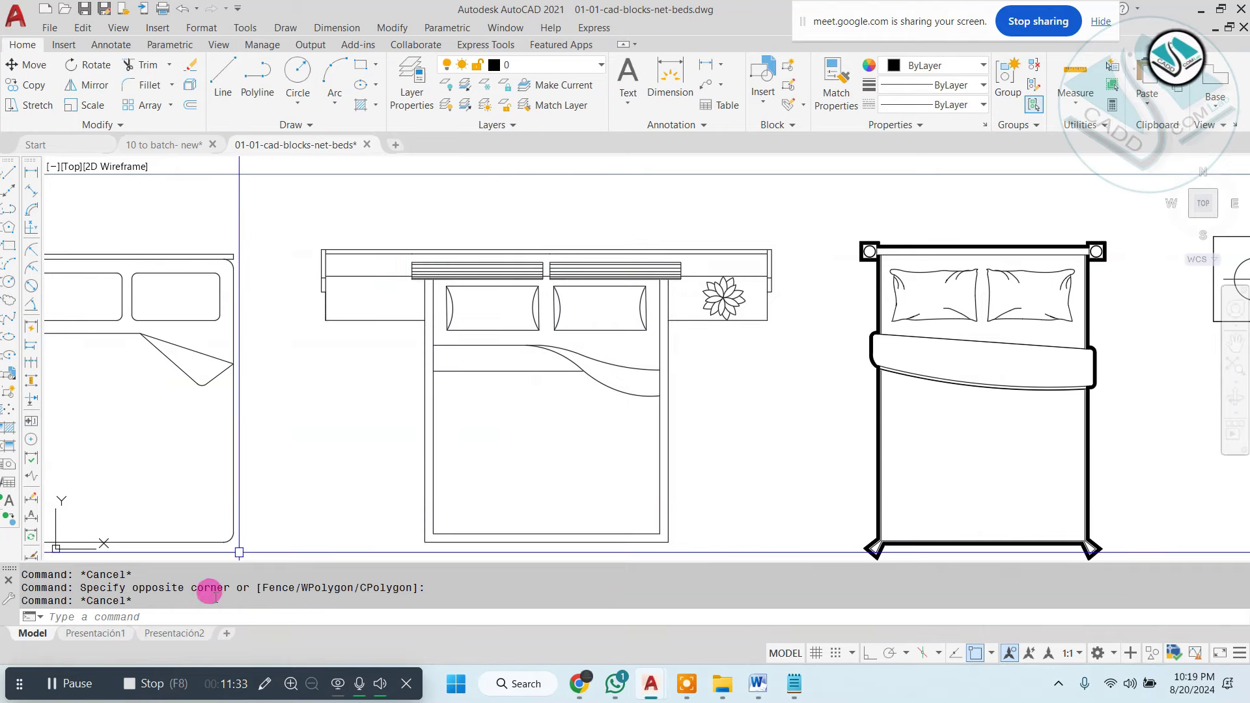
{"action": "left_click", "coordinate": [262, 684]}
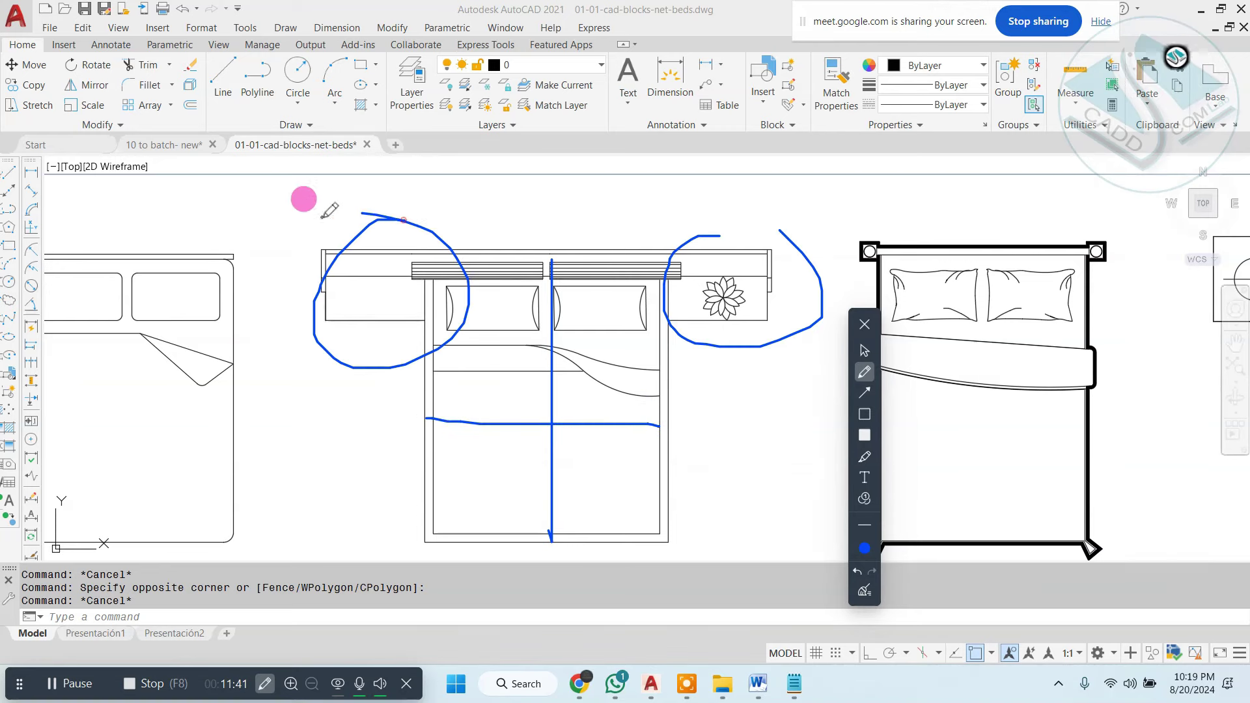
{"action": "left_click", "coordinate": [868, 355]}
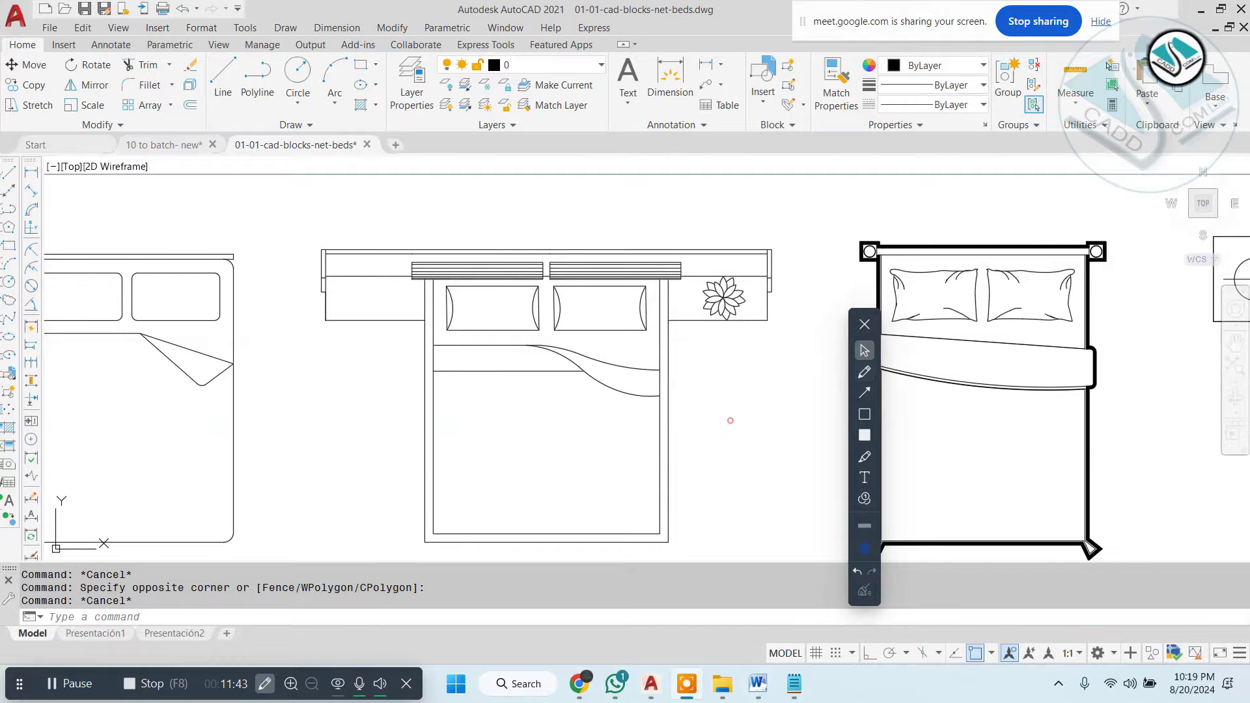
{"action": "left_click", "coordinate": [863, 325]}
{"action": "scroll", "coordinate": [818, 365], "scroll_direction": "down", "scroll_amount": 1}
{"action": "scroll", "coordinate": [693, 380], "scroll_direction": "down", "scroll_amount": 5}
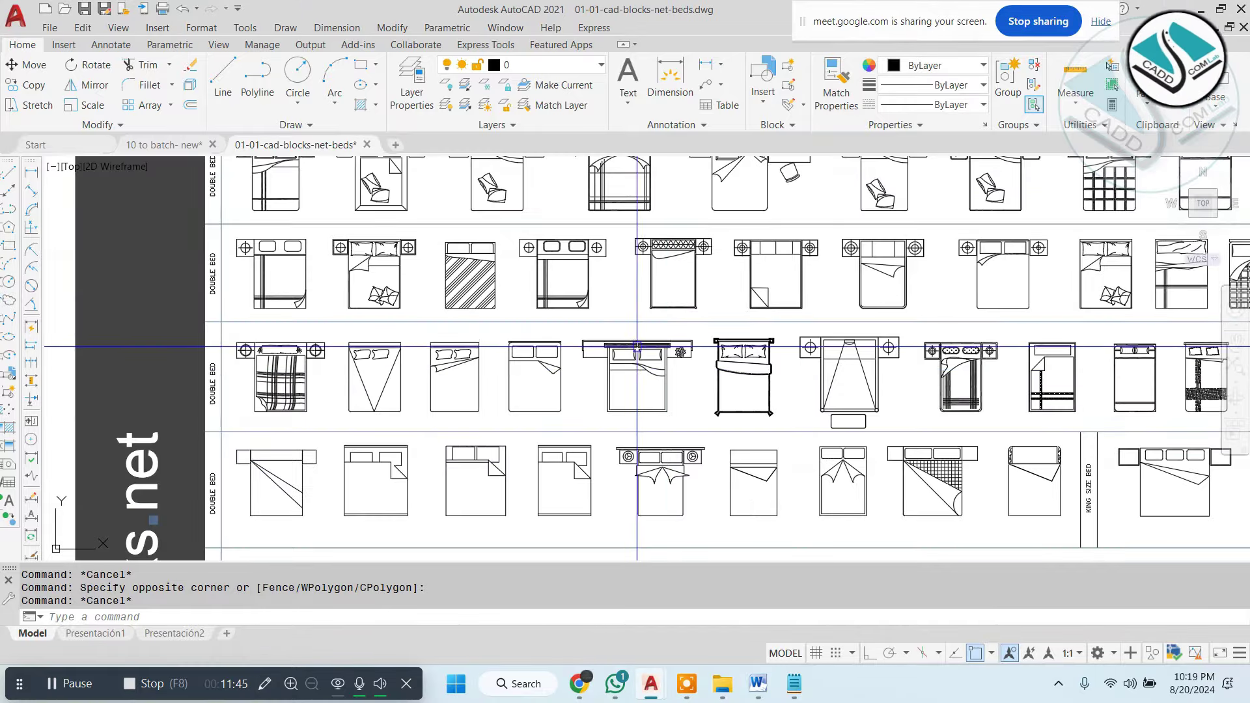
{"action": "scroll", "coordinate": [637, 346], "scroll_direction": "down", "scroll_amount": 2}
{"action": "scroll", "coordinate": [684, 377], "scroll_direction": "up", "scroll_amount": 1}
{"action": "scroll", "coordinate": [704, 397], "scroll_direction": "up", "scroll_amount": 2}
{"action": "scroll", "coordinate": [720, 417], "scroll_direction": "up", "scroll_amount": 3}
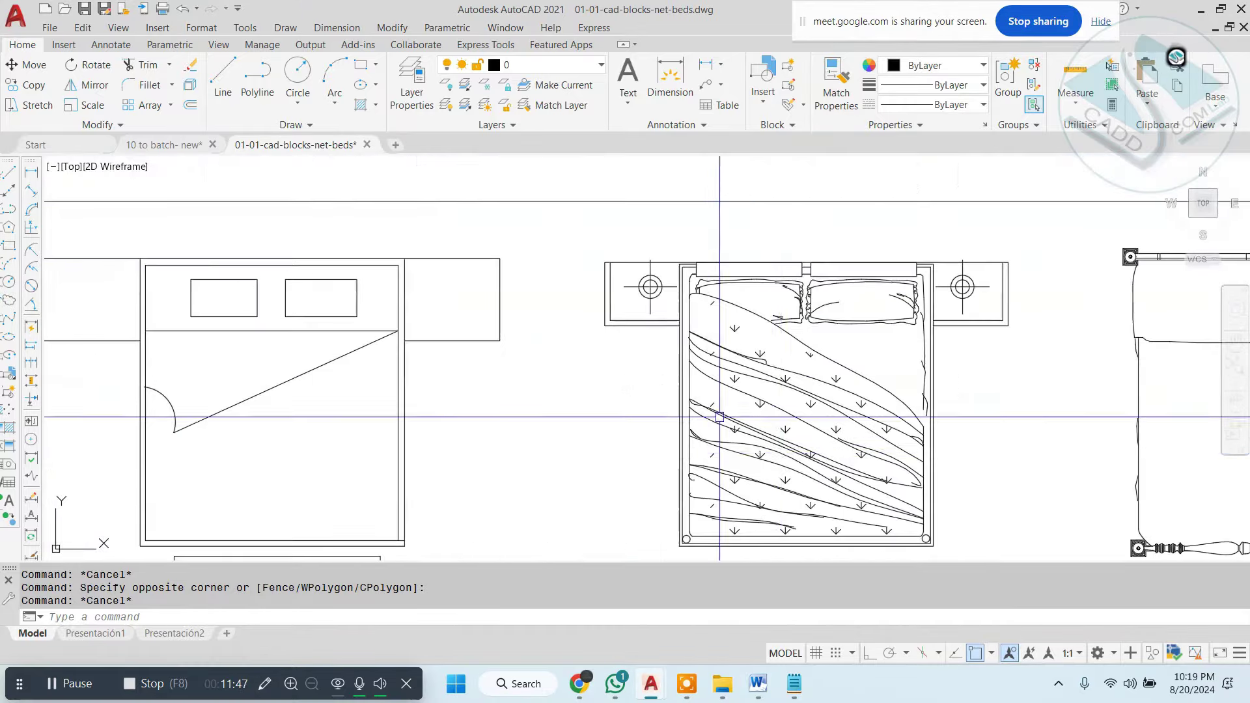
{"action": "scroll", "coordinate": [720, 417], "scroll_direction": "up", "scroll_amount": 1}
{"action": "scroll", "coordinate": [687, 378], "scroll_direction": "up", "scroll_amount": 2}
{"action": "scroll", "coordinate": [650, 378], "scroll_direction": "down", "scroll_amount": 3}
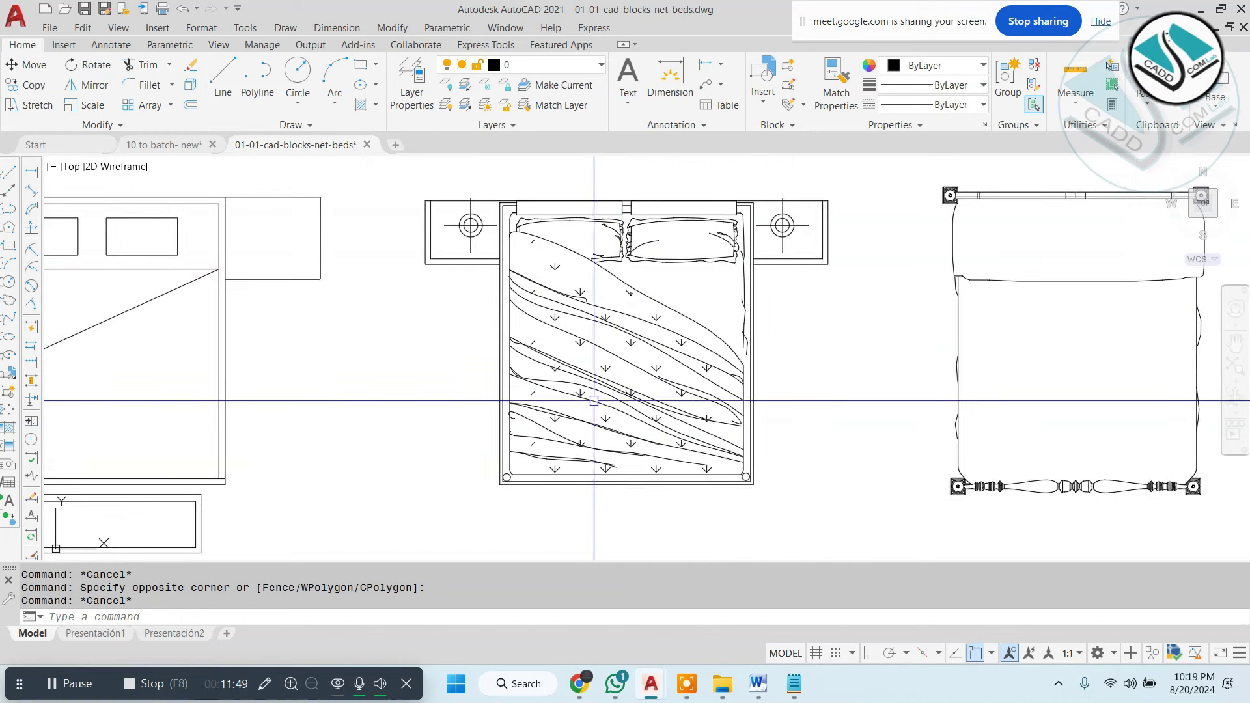
{"action": "scroll", "coordinate": [633, 357], "scroll_direction": "up", "scroll_amount": 1}
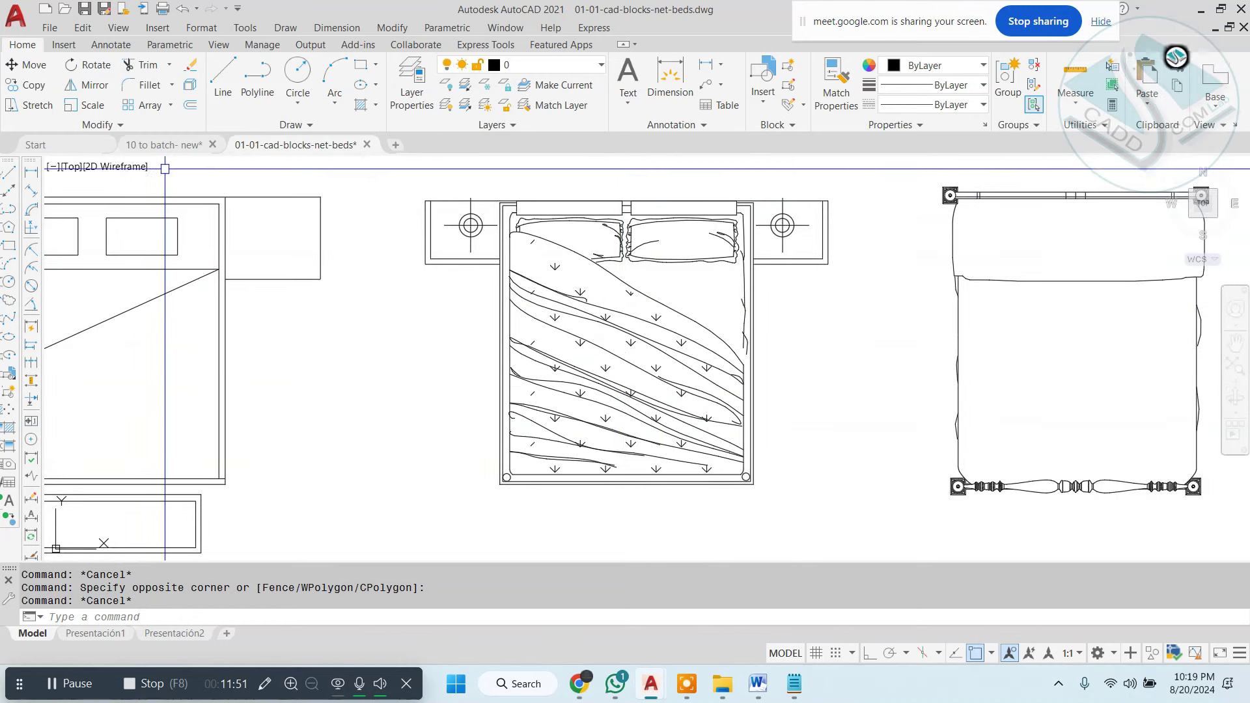
In the 10 to batch- new drawing, group the bed, nightstands and rug together.
{"action": "left_click", "coordinate": [169, 144]}
{"action": "scroll", "coordinate": [619, 377], "scroll_direction": "down", "scroll_amount": 3}
{"action": "left_click", "coordinate": [740, 257]}
{"action": "left_click", "coordinate": [452, 426]}
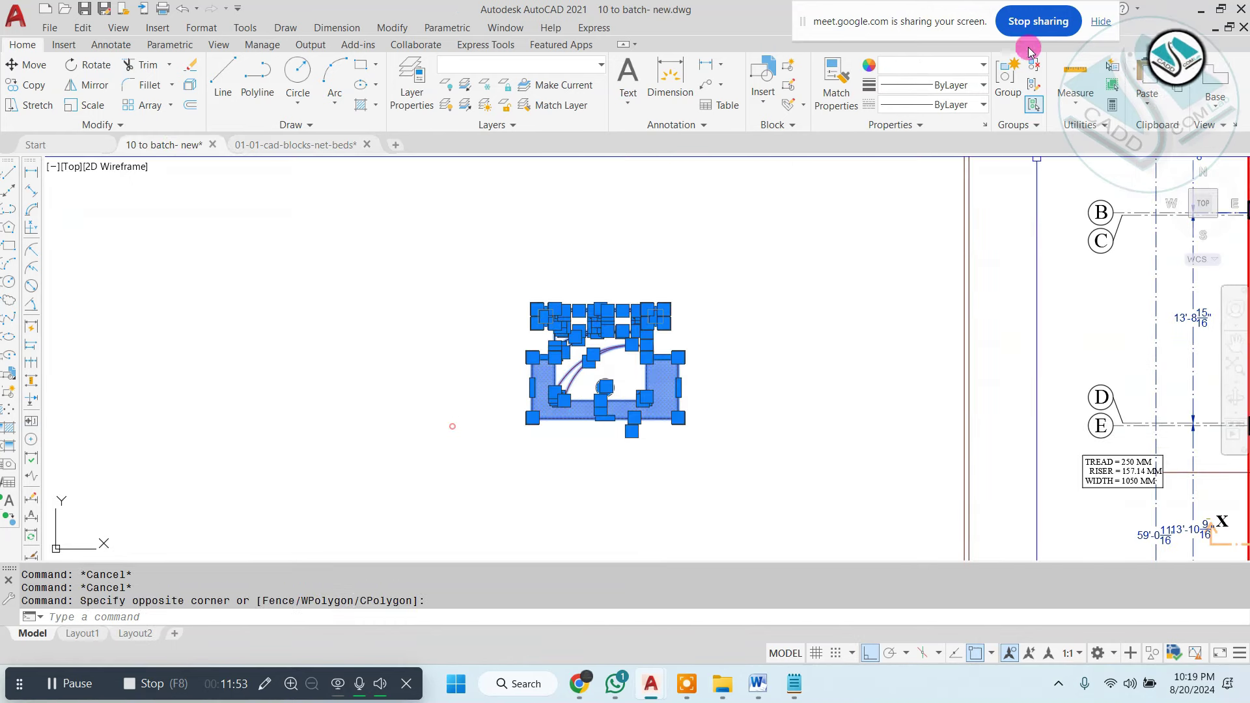
{"action": "left_click", "coordinate": [1020, 87]}
Move the bed group beside the Master Bed Room, near grid bubbles D and E.
{"action": "type", "text": "m"}
{"action": "key", "text": "Return"}
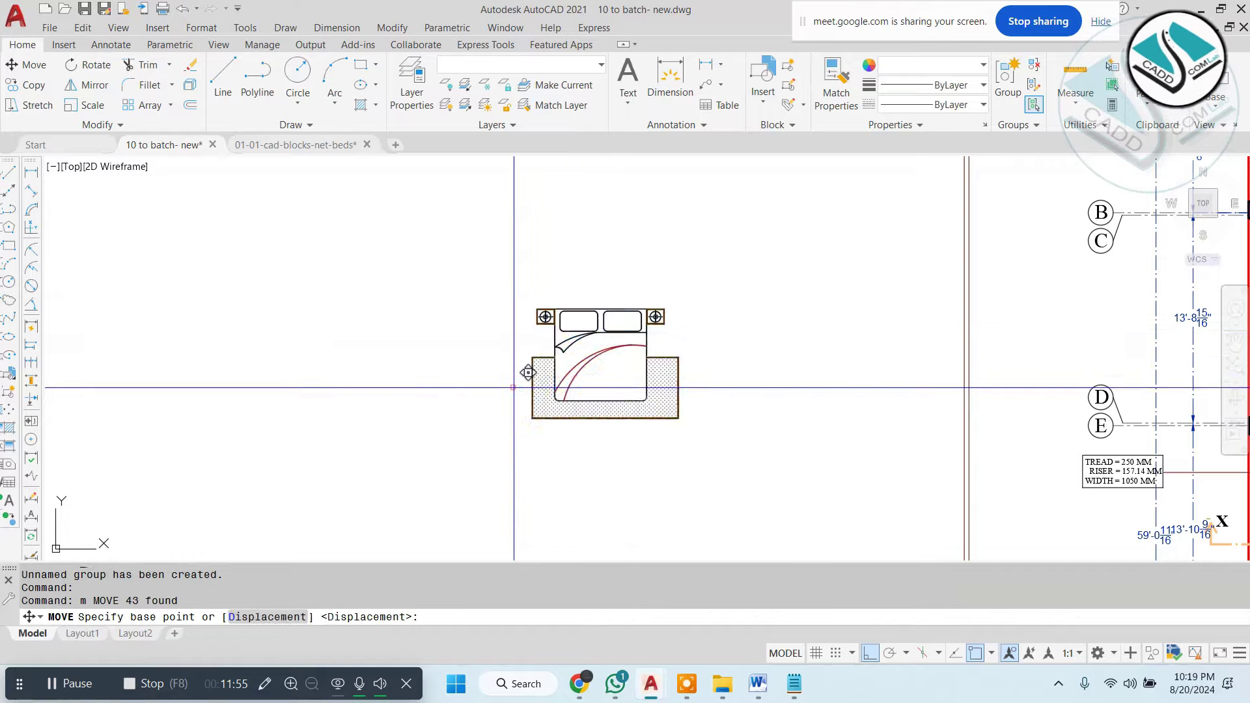
{"action": "left_click", "coordinate": [530, 371]}
{"action": "scroll", "coordinate": [500, 408], "scroll_direction": "down", "scroll_amount": 3}
{"action": "scroll", "coordinate": [689, 383], "scroll_direction": "up", "scroll_amount": 5}
{"action": "left_click", "coordinate": [901, 333]}
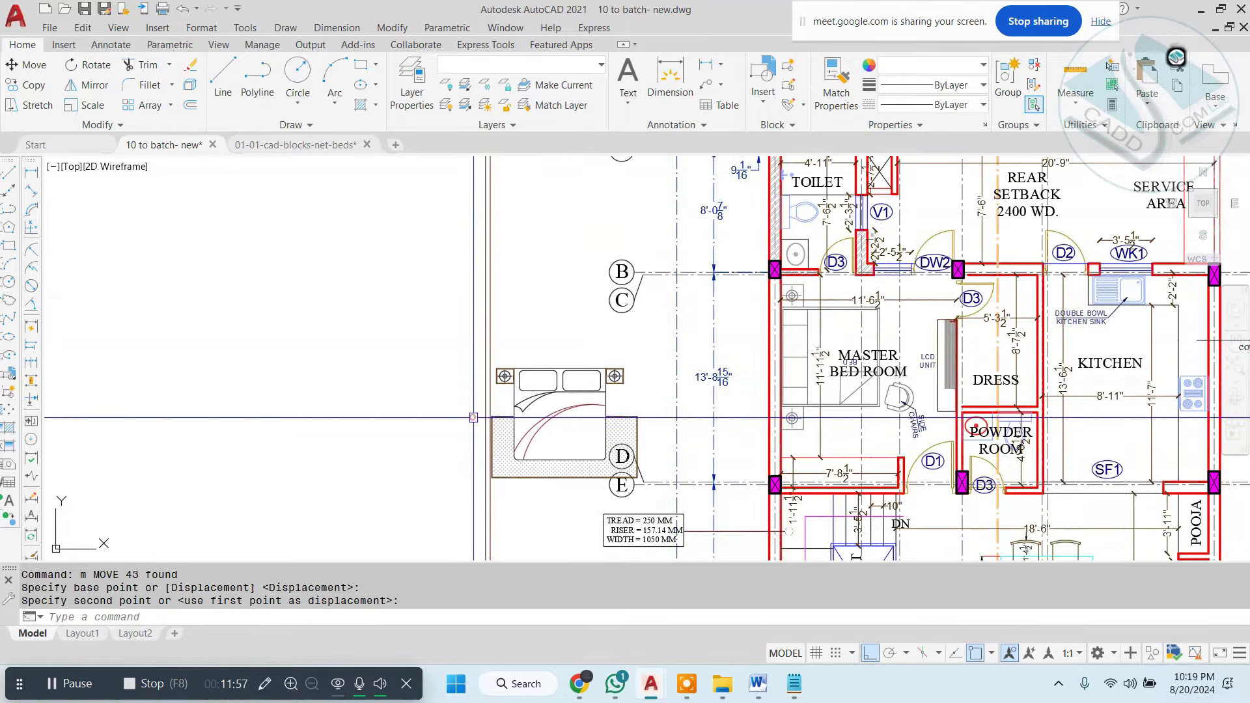
{"action": "scroll", "coordinate": [900, 333], "scroll_direction": "up", "scroll_amount": 4}
Delete the 11'-6½" dimension in the Master Bed Room.
{"action": "left_click", "coordinate": [691, 247]}
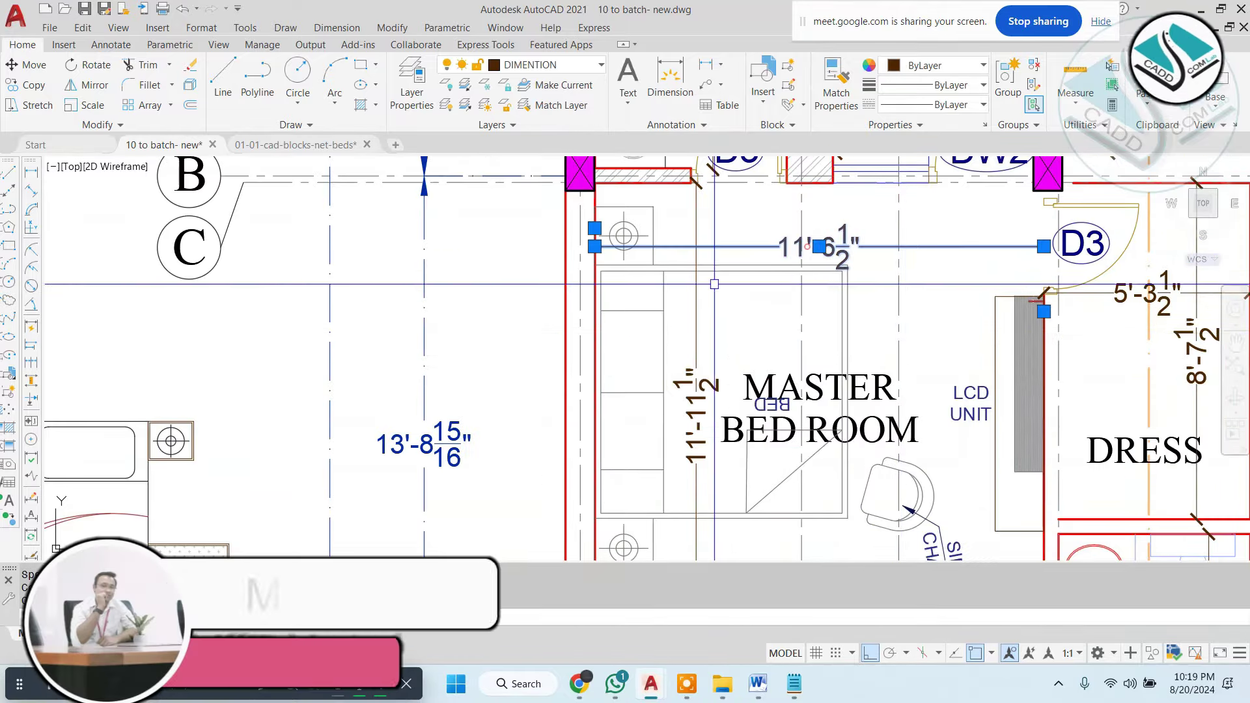
{"action": "key", "text": "Delete"}
{"action": "scroll", "coordinate": [684, 221], "scroll_direction": "down", "scroll_amount": 6}
{"action": "scroll", "coordinate": [519, 349], "scroll_direction": "down", "scroll_amount": 2}
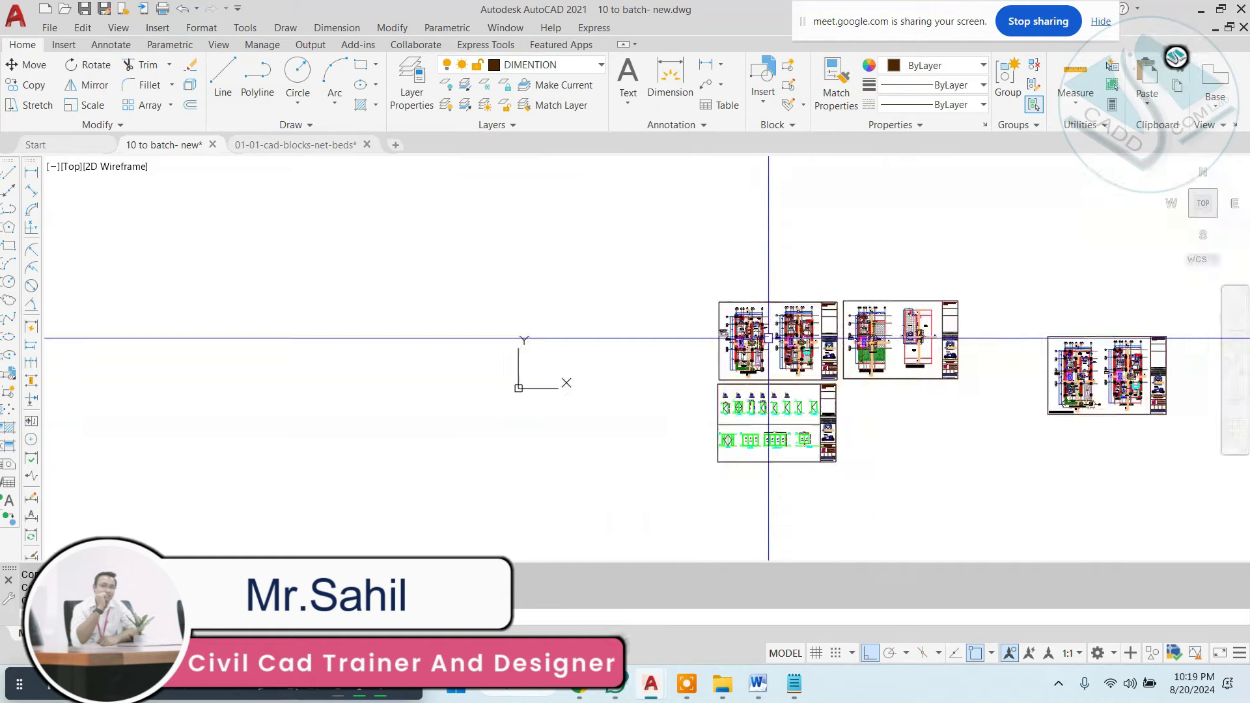
{"action": "scroll", "coordinate": [773, 341], "scroll_direction": "up", "scroll_amount": 2}
Window-select the entire first plan sheet.
{"action": "left_click", "coordinate": [590, 189]}
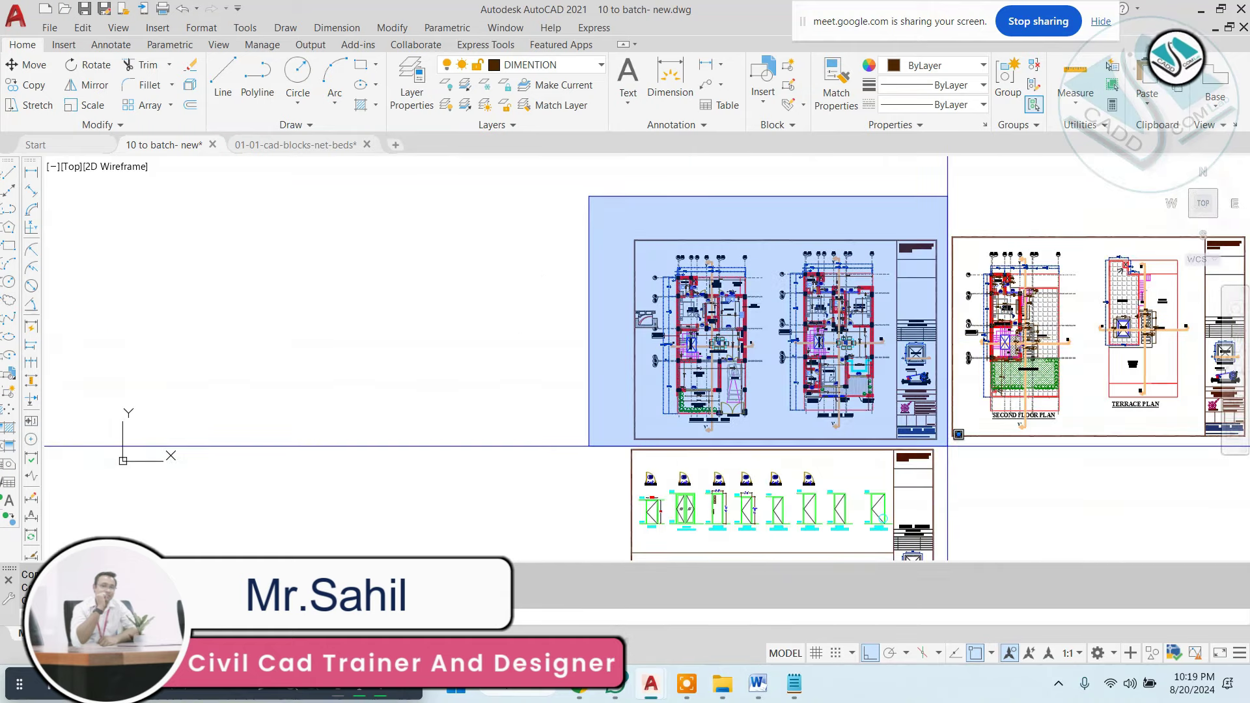
{"action": "left_click", "coordinate": [949, 439]}
{"action": "scroll", "coordinate": [855, 388], "scroll_direction": "down", "scroll_amount": 4}
{"action": "scroll", "coordinate": [855, 389], "scroll_direction": "up", "scroll_amount": 3}
{"action": "scroll", "coordinate": [760, 335], "scroll_direction": "up", "scroll_amount": 2}
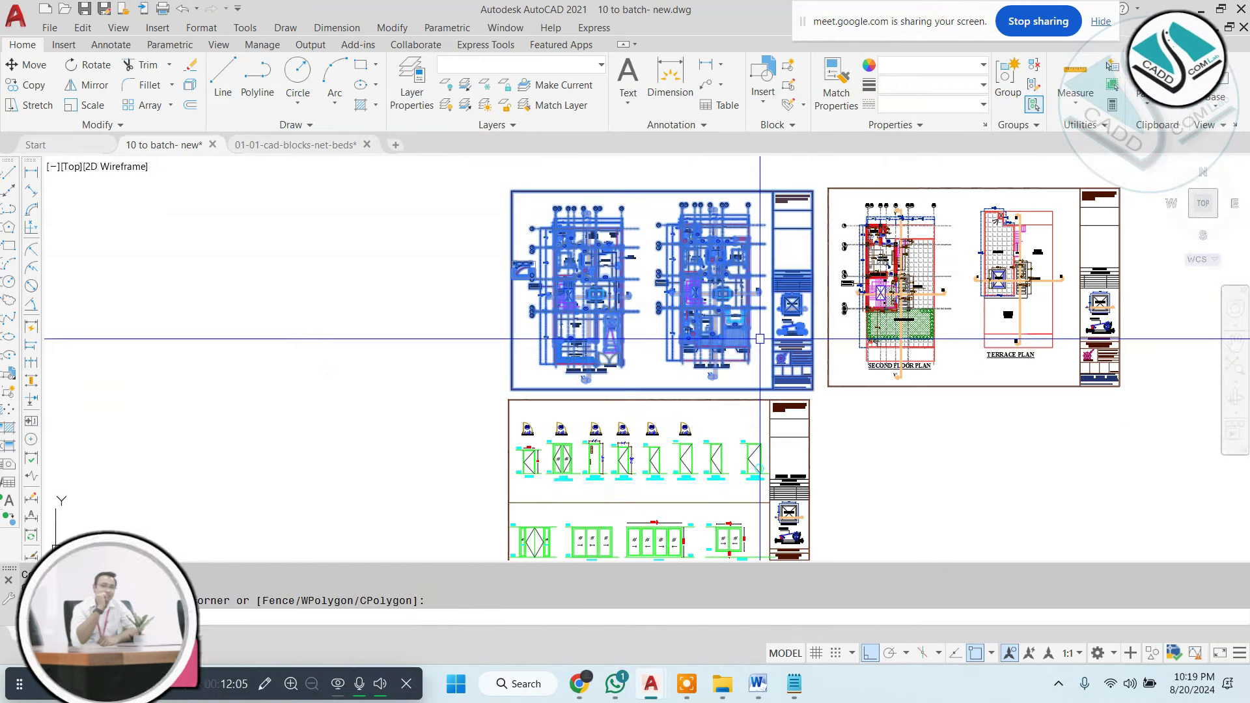
Copy the first plan sheet to sit beside the door-and-window sheet.
{"action": "type", "text": "co"}
{"action": "key", "text": "Return"}
{"action": "left_click", "coordinate": [687, 293]}
{"action": "middle_click_drag", "start_coordinate": [687, 293], "coordinate": [469, 139]}
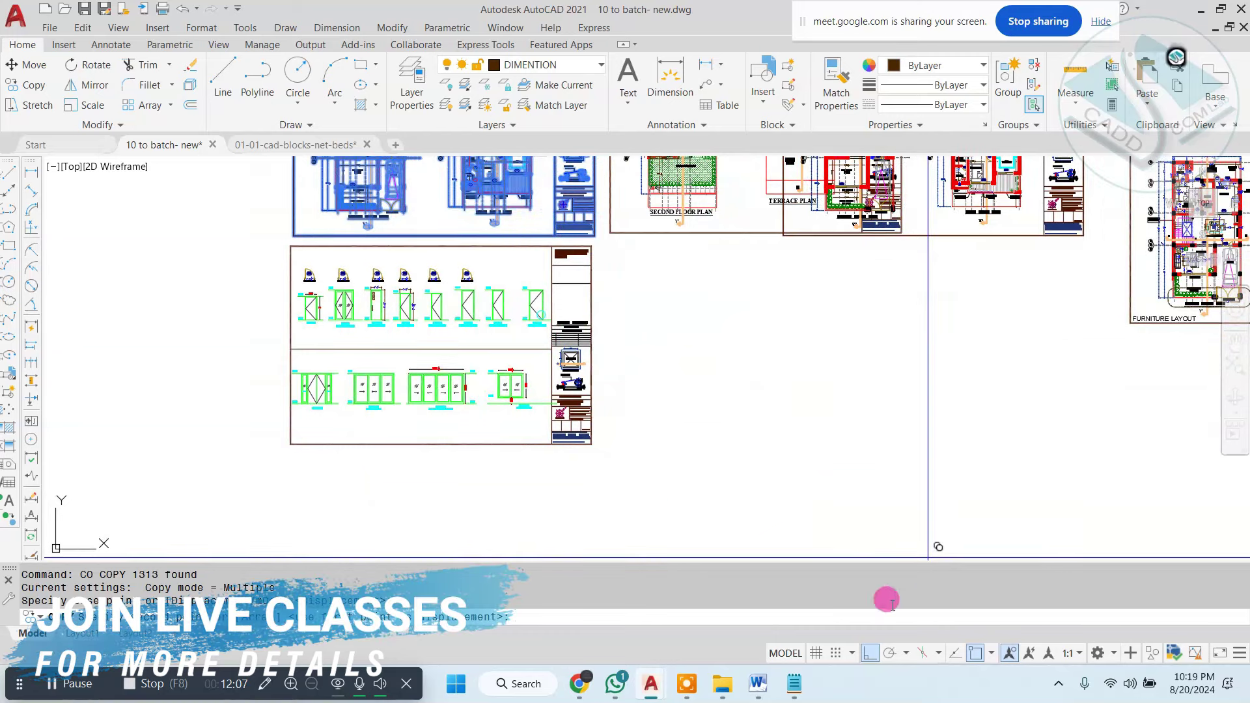
{"action": "left_click", "coordinate": [880, 653]}
{"action": "left_click", "coordinate": [870, 654]}
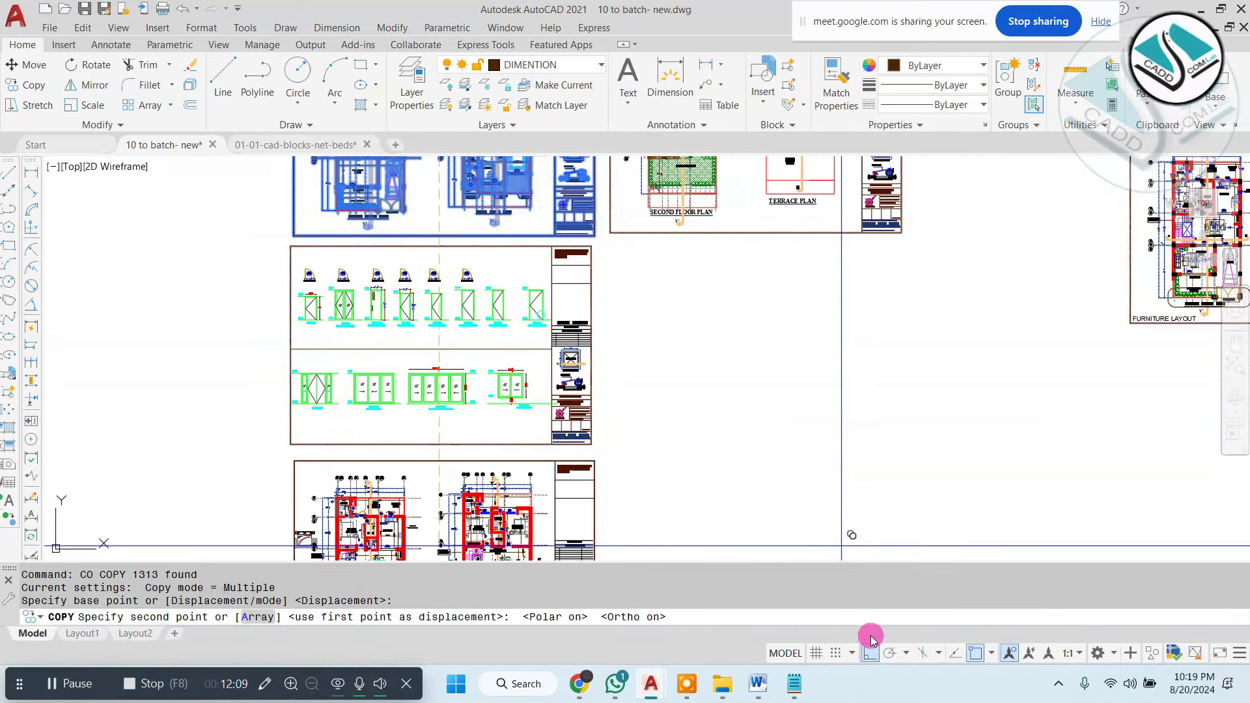
{"action": "left_click", "coordinate": [871, 653]}
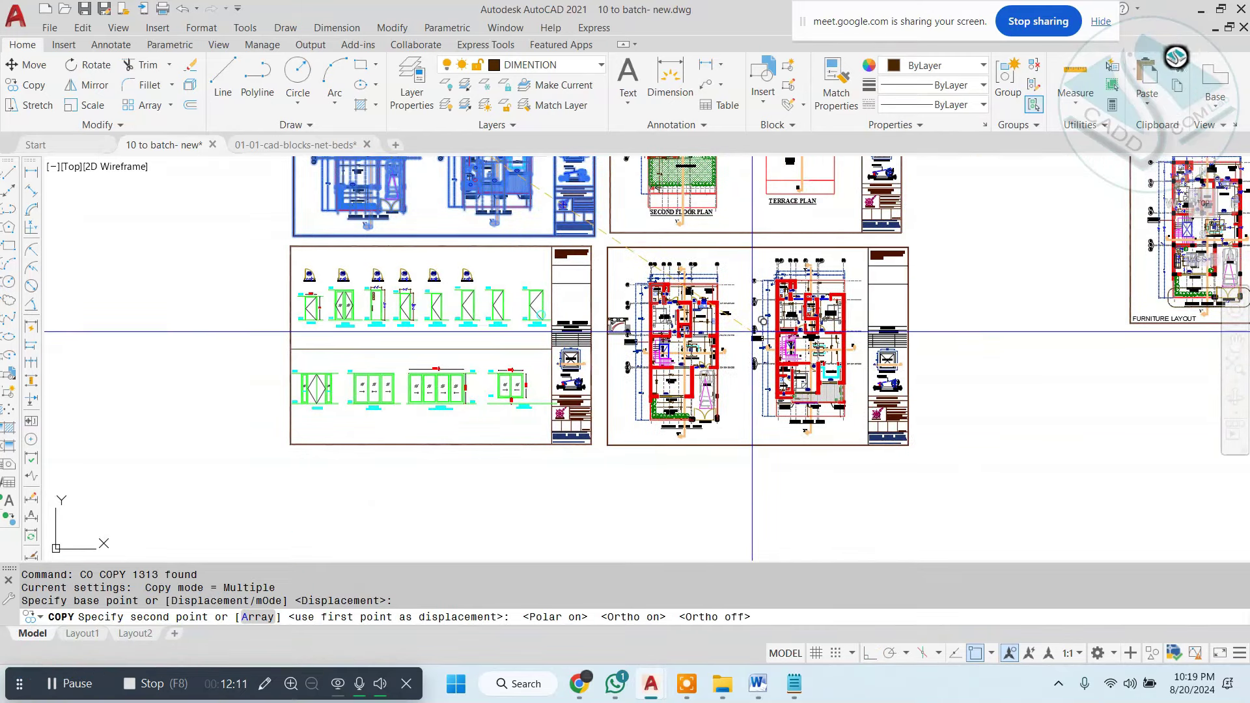
{"action": "left_click", "coordinate": [755, 333]}
{"action": "key", "text": "Escape"}
{"action": "key", "text": "Escape"}
{"action": "scroll", "coordinate": [616, 257], "scroll_direction": "up", "scroll_amount": 5}
{"action": "scroll", "coordinate": [617, 256], "scroll_direction": "up", "scroll_amount": 4}
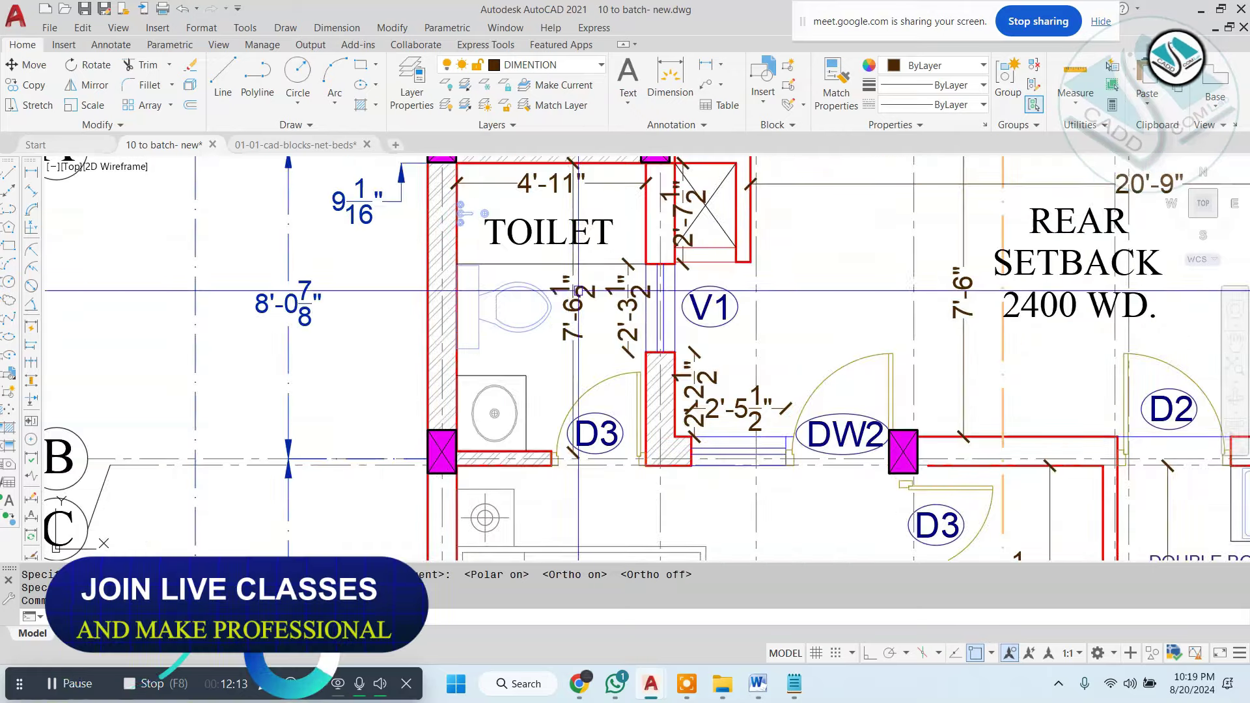
Select the toilet's wall lines and all objects similar to them.
{"action": "left_click", "coordinate": [573, 295]}
{"action": "left_click", "coordinate": [646, 273]}
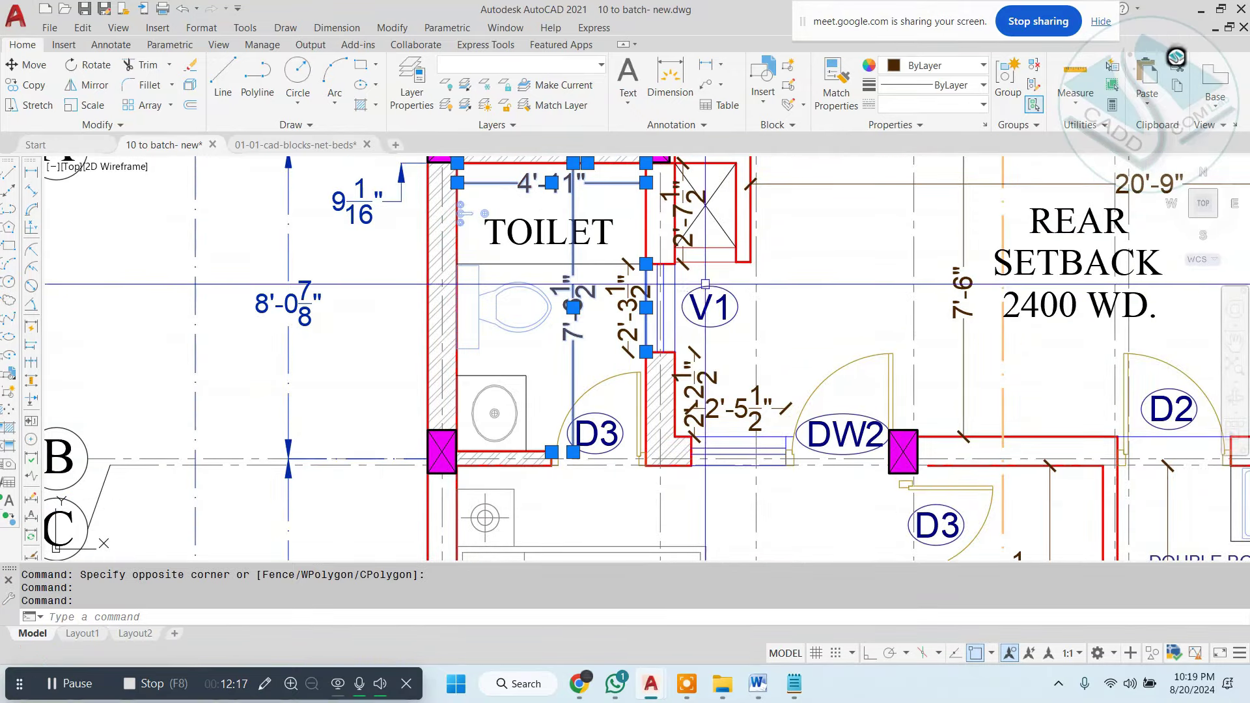
{"action": "left_click", "coordinate": [644, 286]}
{"action": "scroll", "coordinate": [657, 267], "scroll_direction": "down", "scroll_amount": 2}
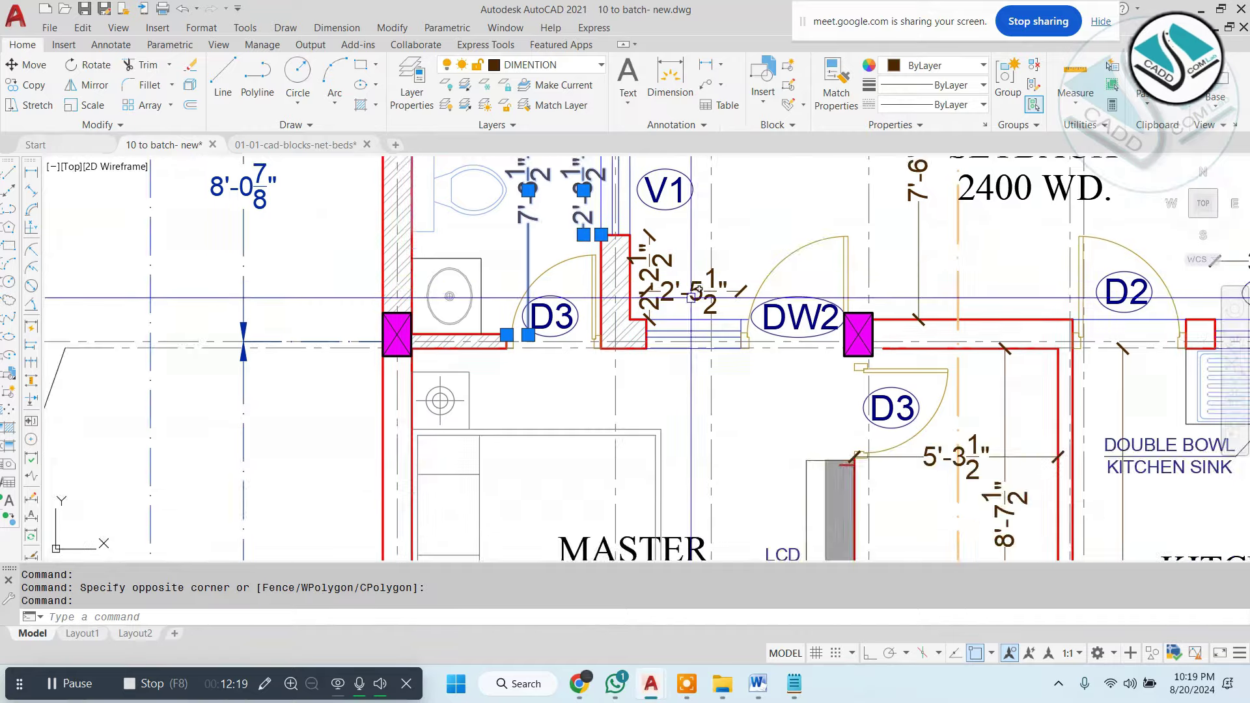
{"action": "scroll", "coordinate": [669, 252], "scroll_direction": "down", "scroll_amount": 2}
{"action": "scroll", "coordinate": [669, 251], "scroll_direction": "up", "scroll_amount": 2}
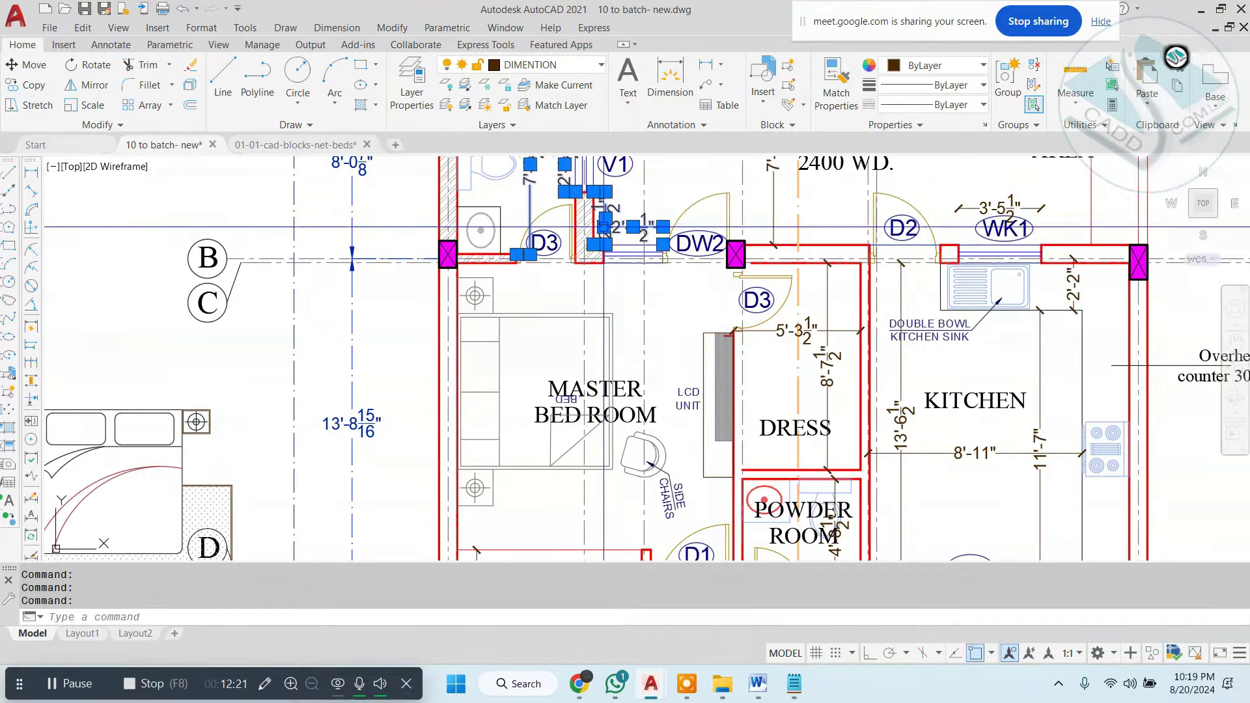
{"action": "right_click", "coordinate": [605, 227]}
{"action": "left_click", "coordinate": [659, 517]}
Recentre the view on the sheets and cancel the selection.
{"action": "scroll", "coordinate": [659, 350], "scroll_direction": "down", "scroll_amount": 3}
{"action": "scroll", "coordinate": [659, 350], "scroll_direction": "down", "scroll_amount": 2}
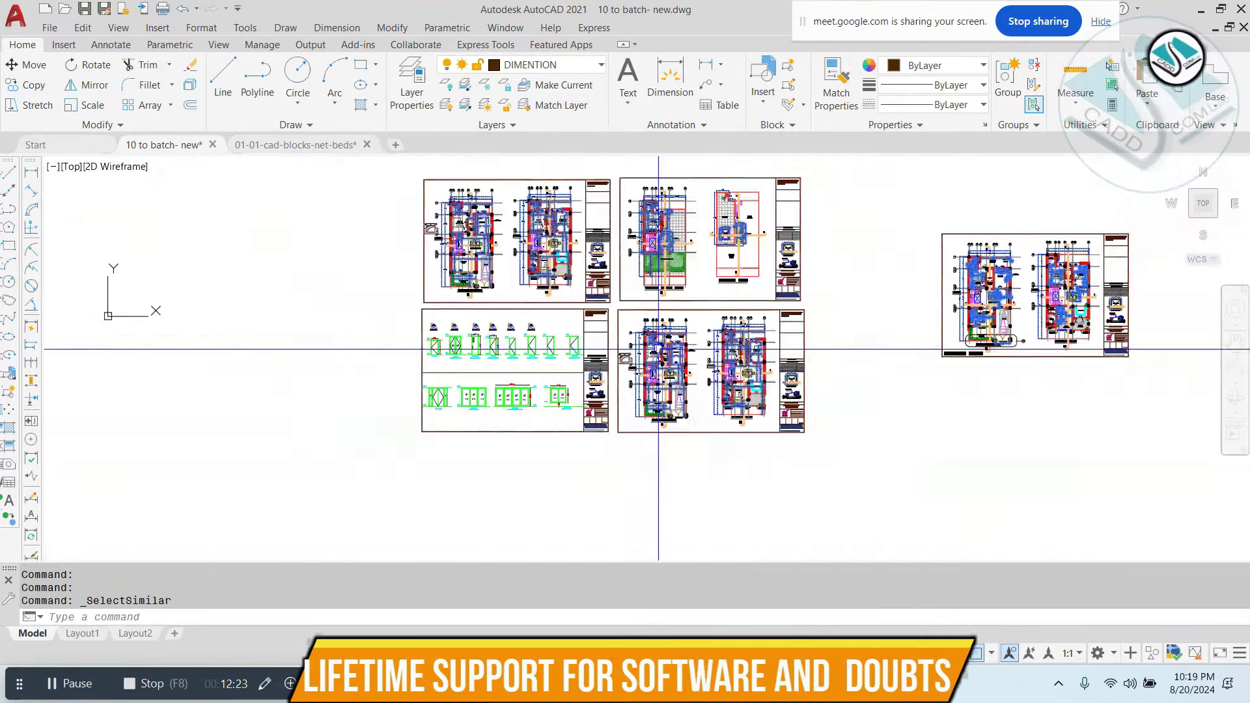
{"action": "middle_click_drag", "start_coordinate": [697, 308], "coordinate": [692, 350]}
{"action": "left_click", "coordinate": [814, 196]}
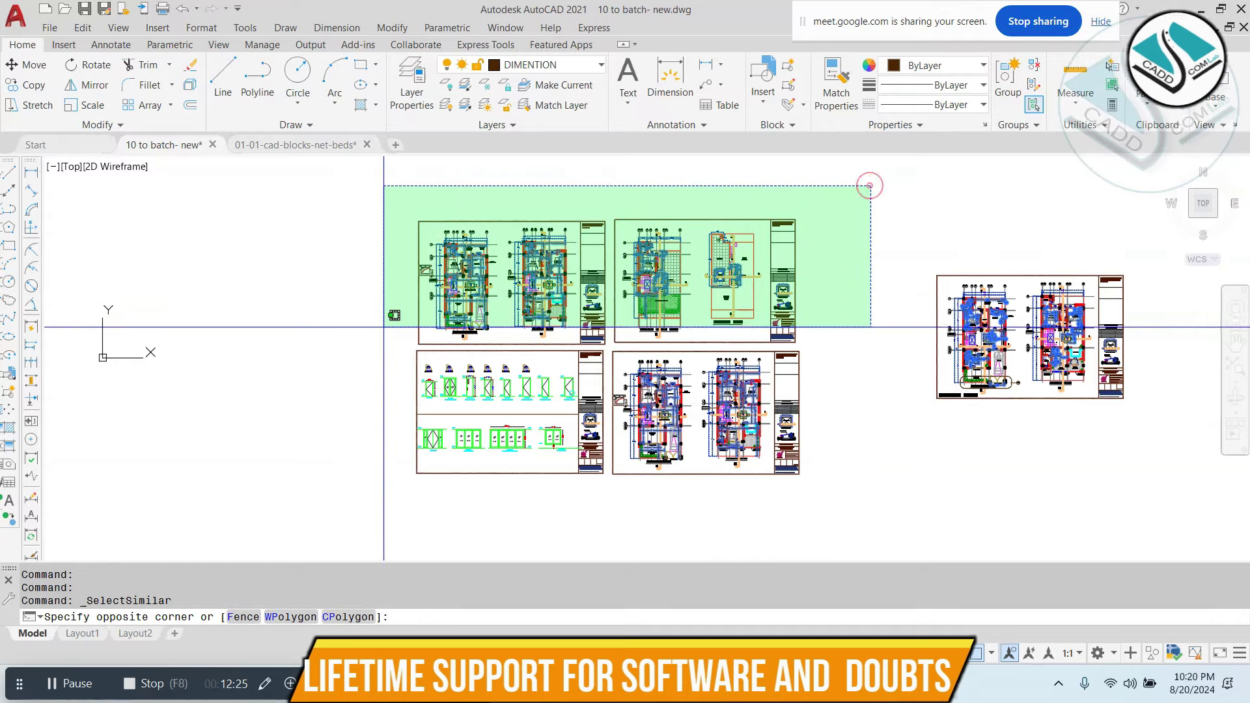
{"action": "scroll", "coordinate": [363, 341], "scroll_direction": "down", "scroll_amount": 2}
{"action": "scroll", "coordinate": [703, 321], "scroll_direction": "up", "scroll_amount": 2}
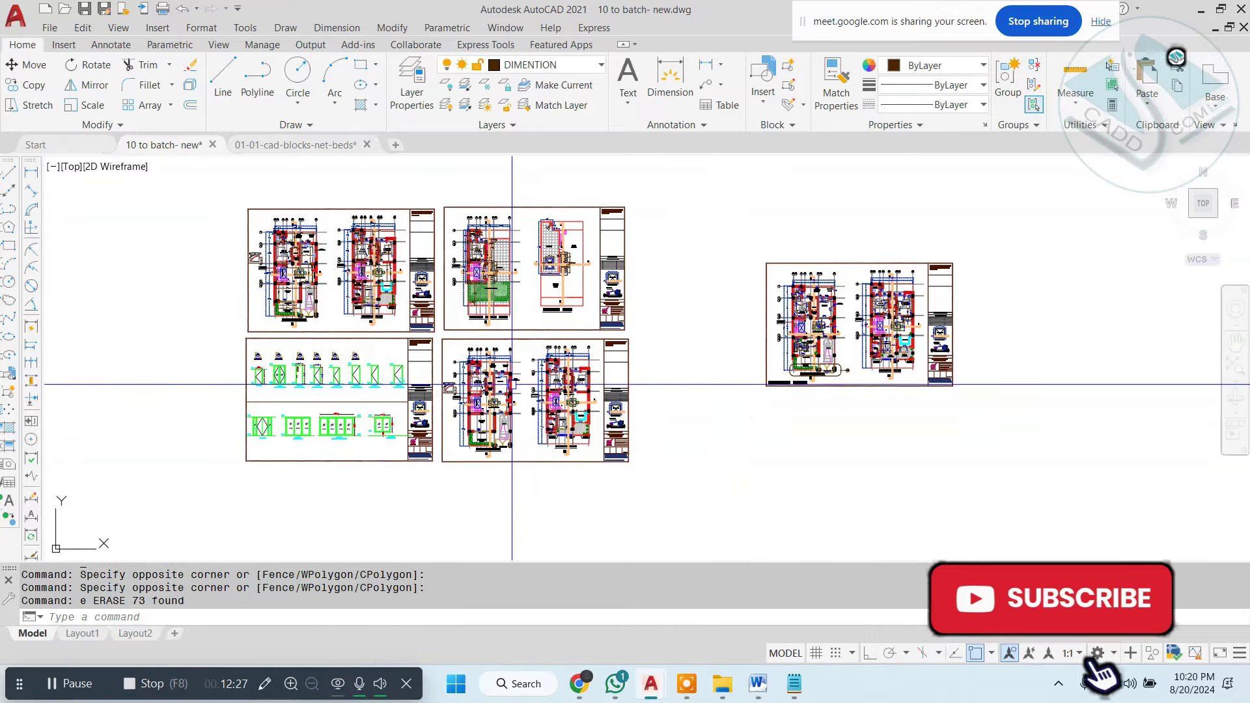
{"action": "key", "text": "Escape"}
{"action": "key", "text": "Escape"}
{"action": "key", "text": "Escape"}
{"action": "scroll", "coordinate": [665, 309], "scroll_direction": "up", "scroll_amount": 10}
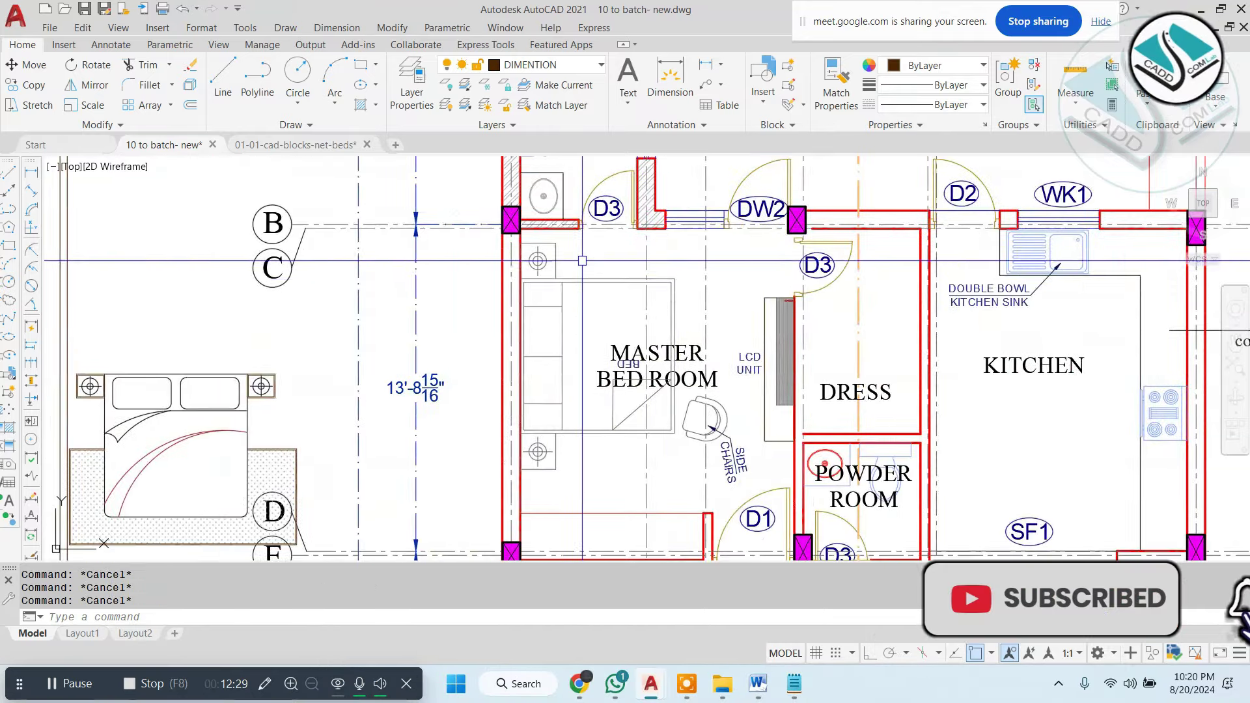
{"action": "scroll", "coordinate": [583, 260], "scroll_direction": "up", "scroll_amount": 2}
Erase the old bed outline in the Master Bed Room using selection windows.
{"action": "left_click", "coordinate": [466, 214]}
{"action": "left_click", "coordinate": [567, 553]}
{"action": "type", "text": "e"}
{"action": "key", "text": "Return"}
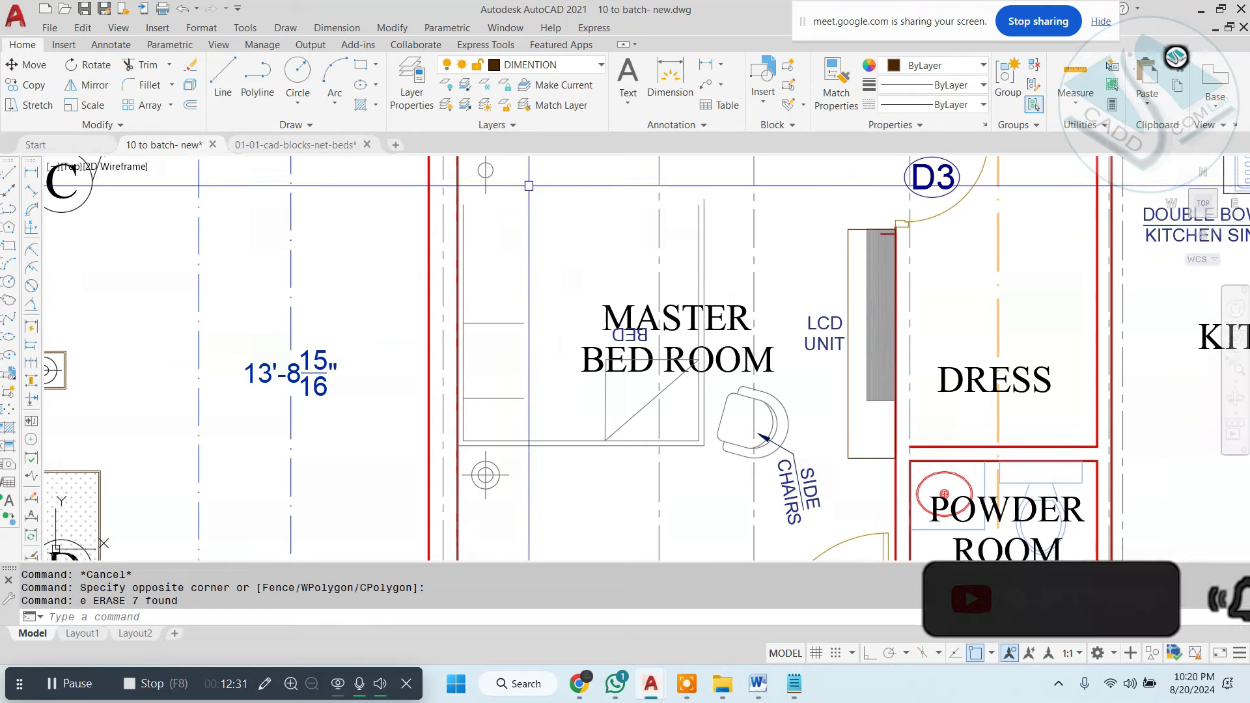
{"action": "left_click", "coordinate": [405, 182]}
{"action": "left_click", "coordinate": [550, 438]}
{"action": "key", "text": "Delete"}
{"action": "left_click", "coordinate": [555, 360]}
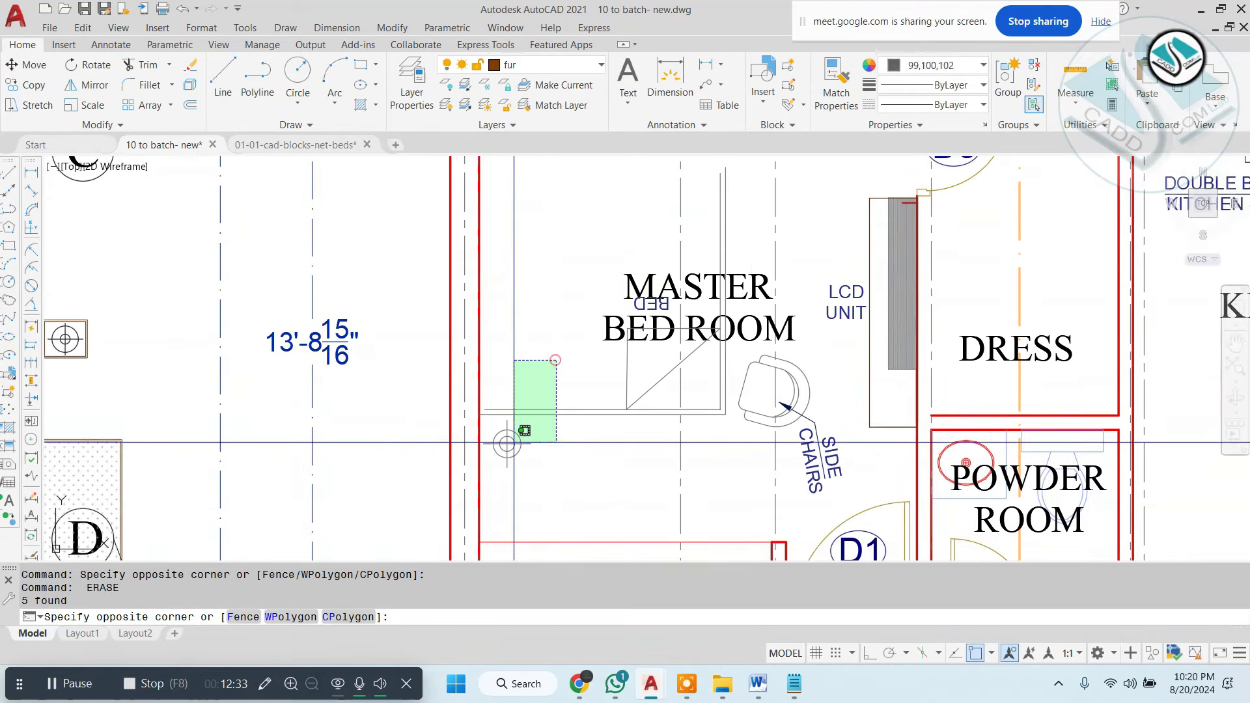
{"action": "left_click", "coordinate": [525, 430]}
{"action": "type", "text": "e"}
{"action": "key", "text": "Return"}
Erase the remaining vertical, diagonal and rectangle lines of the old bed.
{"action": "scroll", "coordinate": [730, 401], "scroll_direction": "up", "scroll_amount": 4}
{"action": "left_click", "coordinate": [705, 420]}
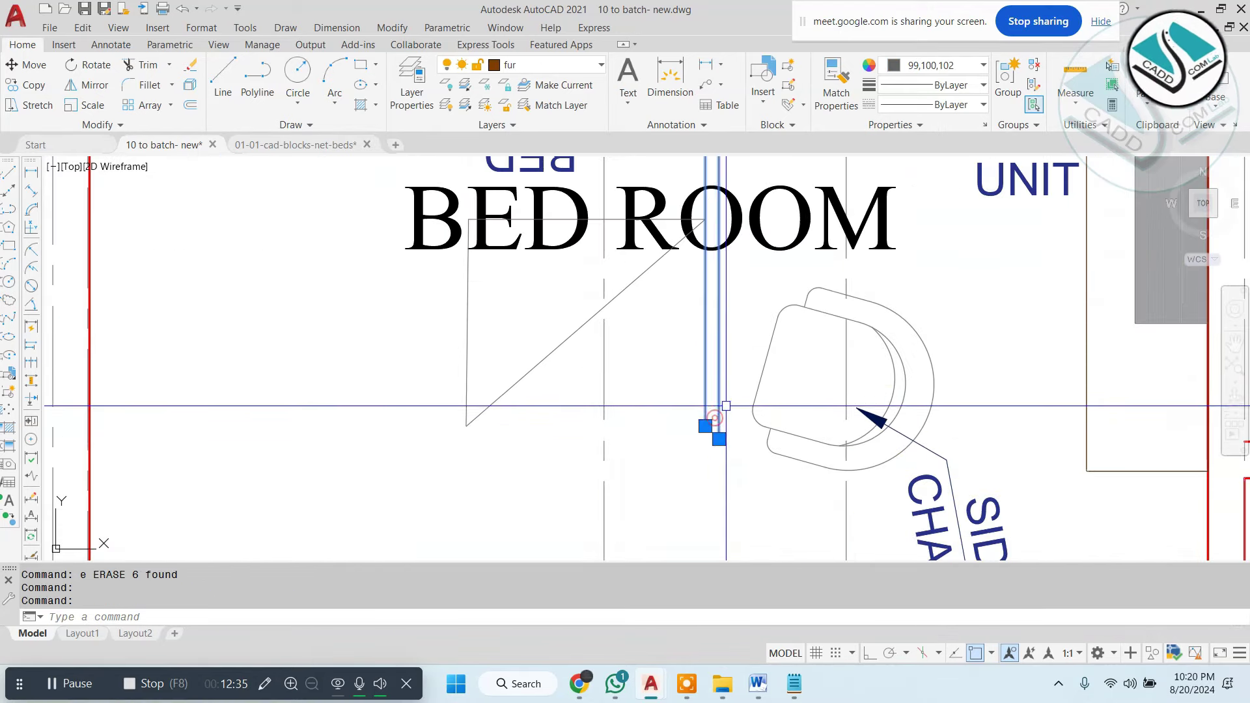
{"action": "key", "text": "e"}
{"action": "key", "text": "Return"}
{"action": "left_click", "coordinate": [413, 452]}
{"action": "left_click", "coordinate": [710, 195]}
{"action": "key", "text": "e"}
{"action": "key", "text": "Return"}
Erase the mirrored BED text, then begin a selection window around the bed block.
{"action": "scroll", "coordinate": [653, 327], "scroll_direction": "down", "scroll_amount": 3}
{"action": "scroll", "coordinate": [652, 327], "scroll_direction": "up", "scroll_amount": 2}
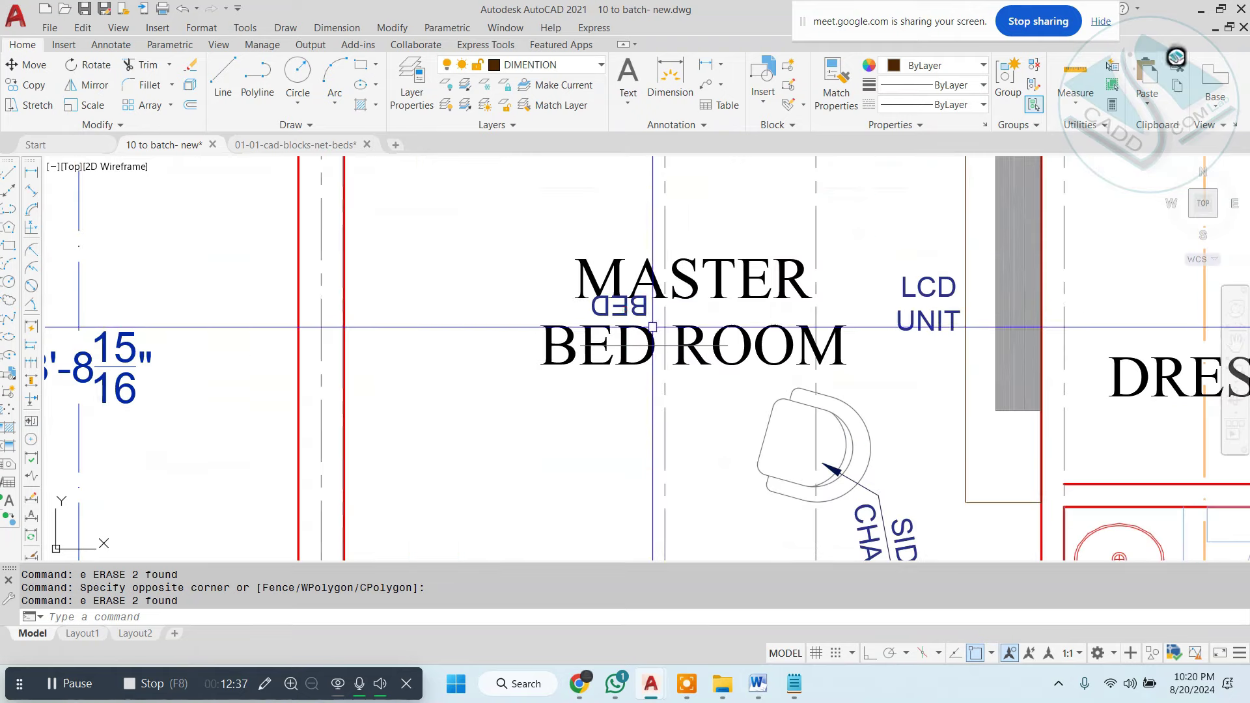
{"action": "left_click", "coordinate": [642, 309]}
{"action": "key", "text": "e"}
{"action": "key", "text": "Return"}
{"action": "scroll", "coordinate": [499, 313], "scroll_direction": "down", "scroll_amount": 3}
{"action": "scroll", "coordinate": [499, 314], "scroll_direction": "down", "scroll_amount": 2}
{"action": "scroll", "coordinate": [499, 314], "scroll_direction": "up", "scroll_amount": 1}
{"action": "key", "text": "Escape"}
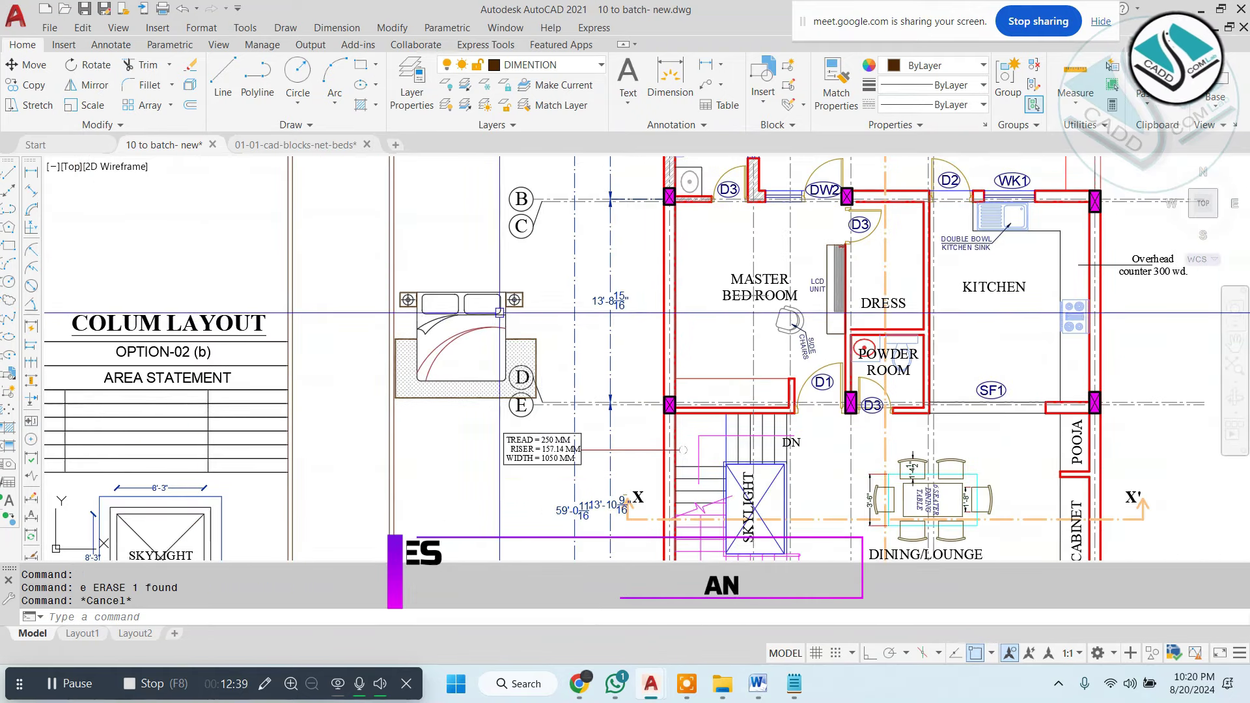
{"action": "left_click", "coordinate": [393, 289]}
Rotate the bed block 90° about its corner.
{"action": "type", "text": "r"}
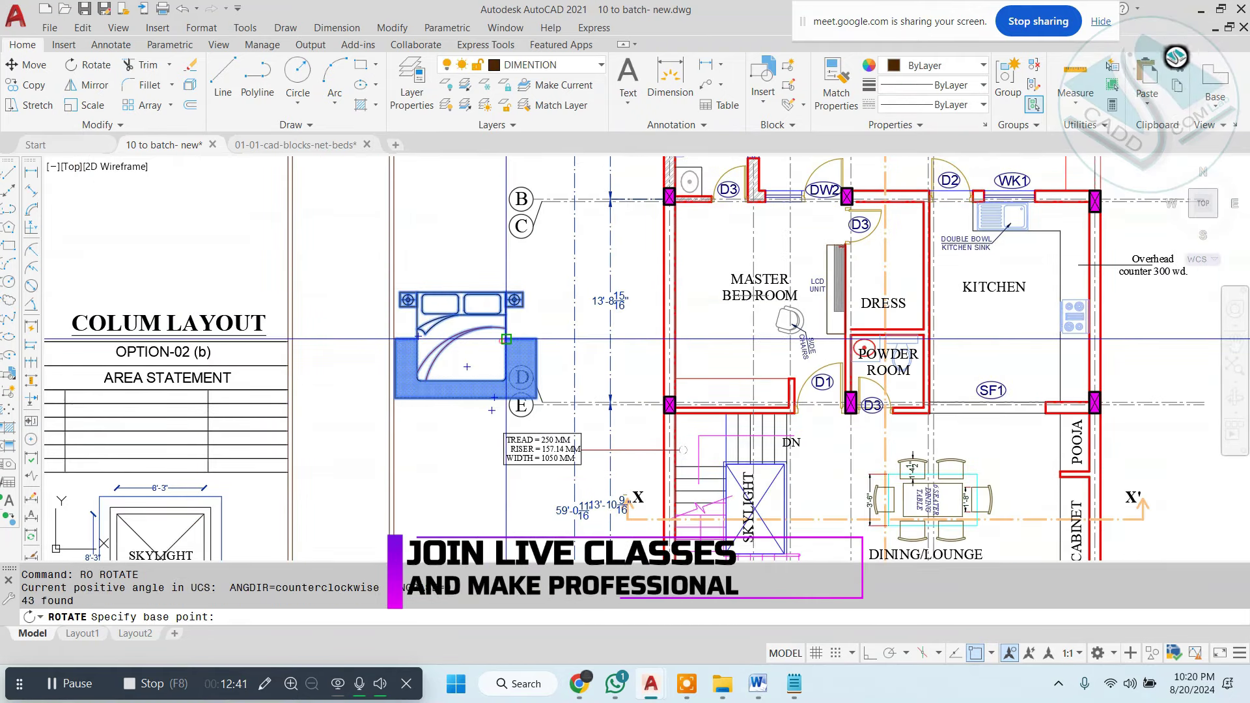
{"action": "left_click", "coordinate": [506, 339]}
{"action": "key", "text": "Return"}
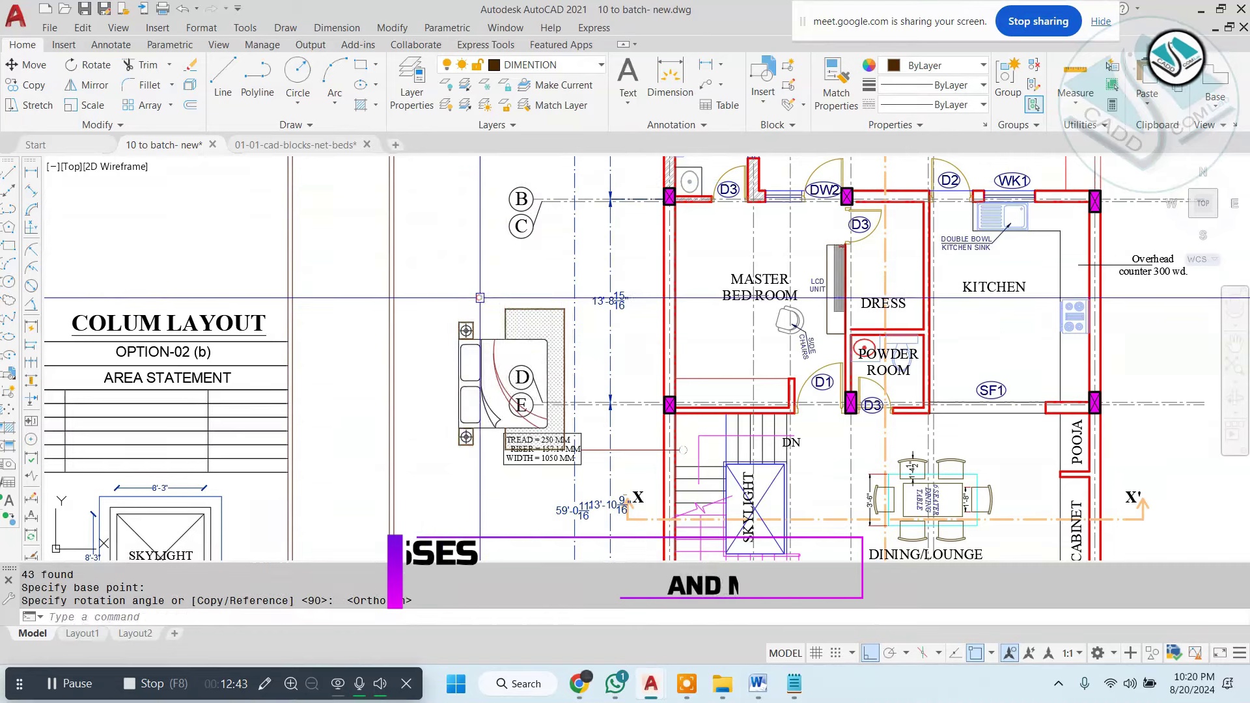
Move the rotated bed into the Master Bed Room against its left wall.
{"action": "left_click", "coordinate": [449, 299]}
{"action": "left_click", "coordinate": [573, 455]}
{"action": "type", "text": "m"}
{"action": "key", "text": "Return"}
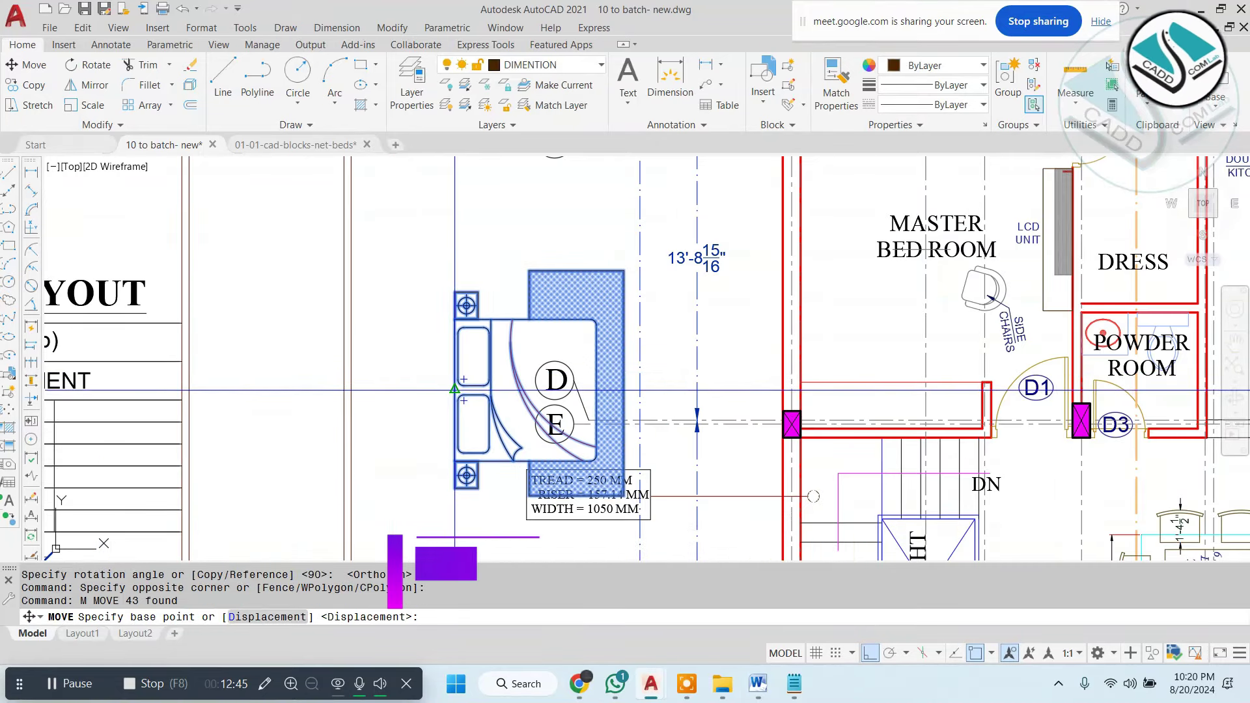
{"action": "left_click", "coordinate": [463, 379]}
{"action": "scroll", "coordinate": [718, 257], "scroll_direction": "up", "scroll_amount": 3}
{"action": "left_click", "coordinate": [717, 257]}
{"action": "scroll", "coordinate": [717, 257], "scroll_direction": "down", "scroll_amount": 3}
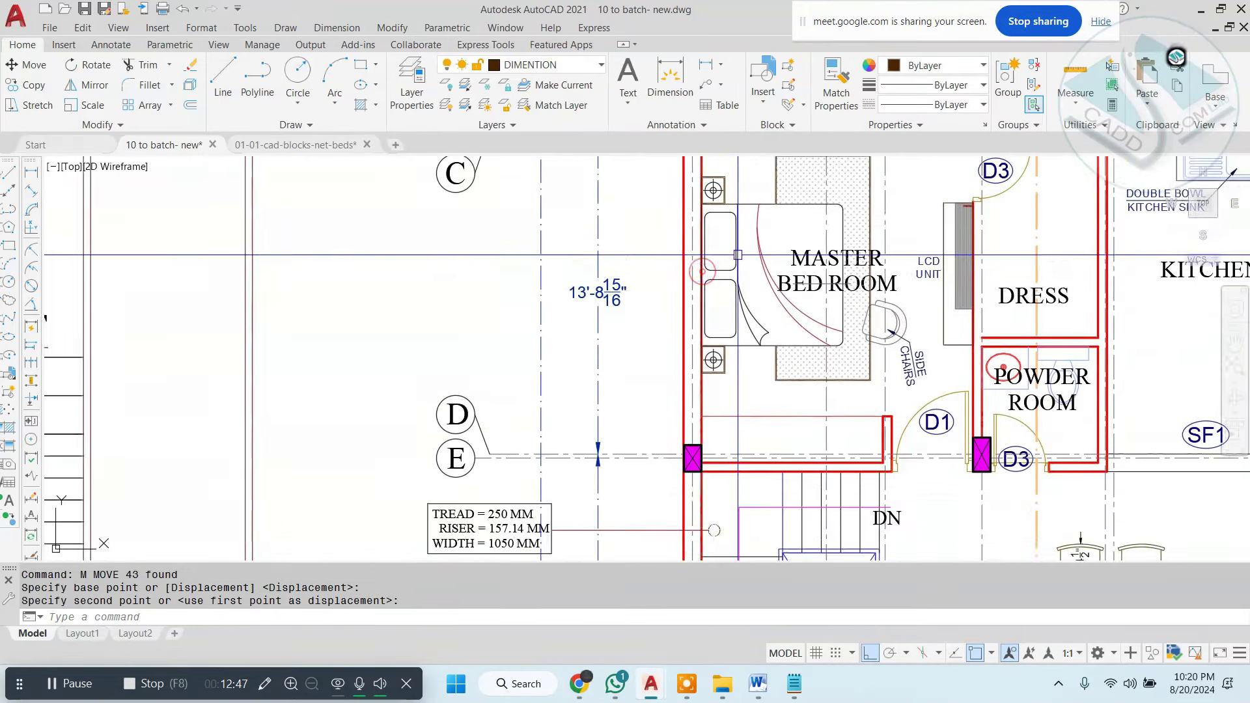
{"action": "scroll", "coordinate": [641, 299], "scroll_direction": "up", "scroll_amount": 2}
{"action": "scroll", "coordinate": [641, 298], "scroll_direction": "up", "scroll_amount": 2}
Start a second move of the bed from its corner, then cancel it.
{"action": "left_click", "coordinate": [641, 298]}
{"action": "left_click", "coordinate": [605, 310]}
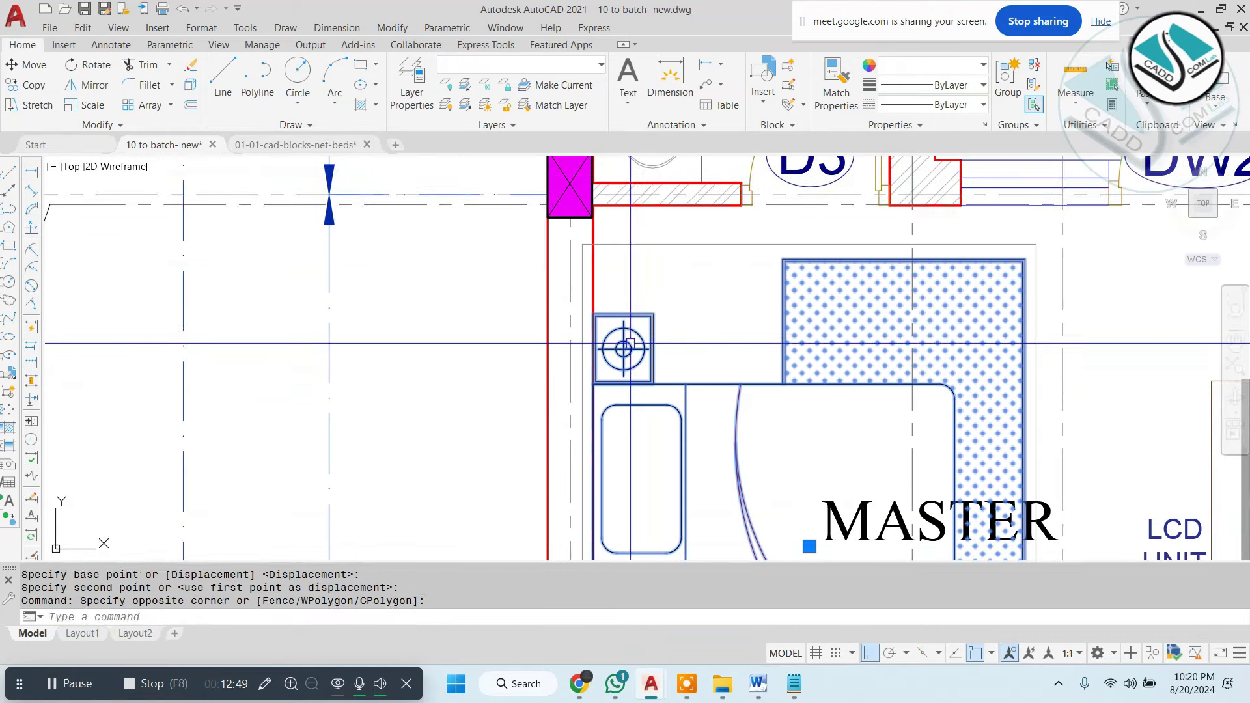
{"action": "type", "text": "m"}
{"action": "key", "text": "Return"}
{"action": "left_click", "coordinate": [594, 314]}
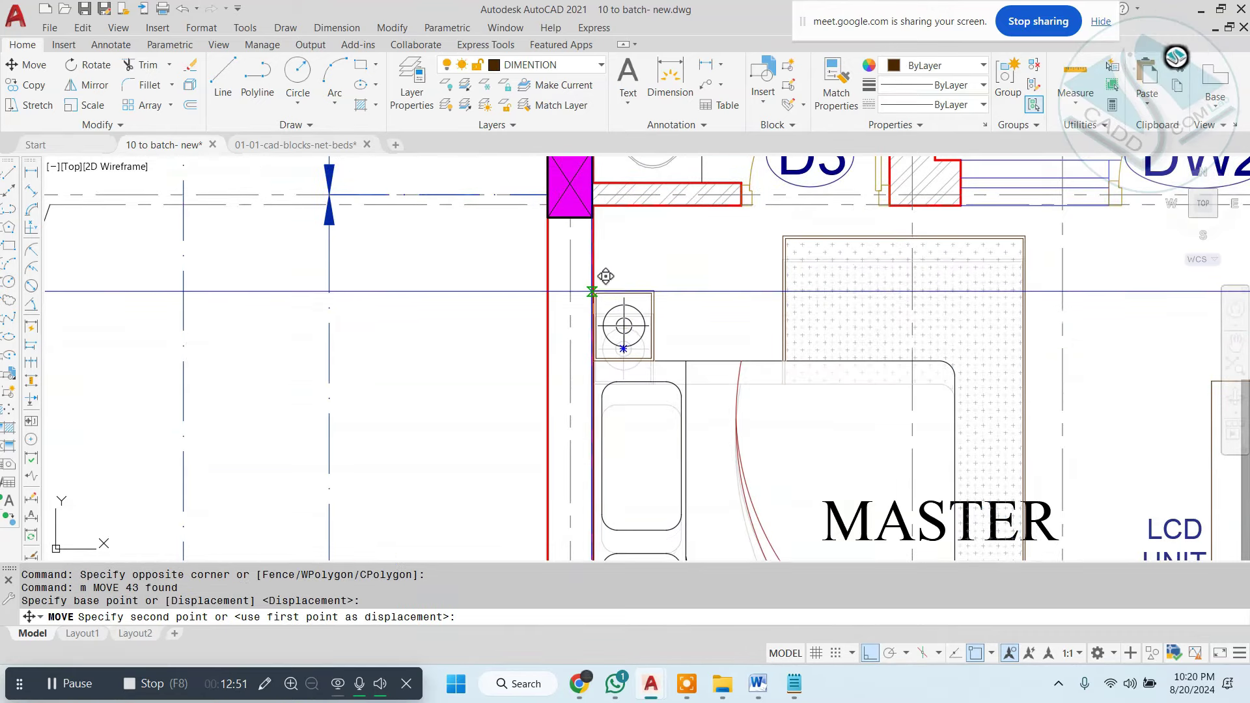
{"action": "key", "text": "Escape"}
{"action": "scroll", "coordinate": [600, 285], "scroll_direction": "down", "scroll_amount": 4}
{"action": "key", "text": "Escape"}
Zoom and pan to bring the stairs and grid D/E into view.
{"action": "scroll", "coordinate": [601, 284], "scroll_direction": "down", "scroll_amount": 1}
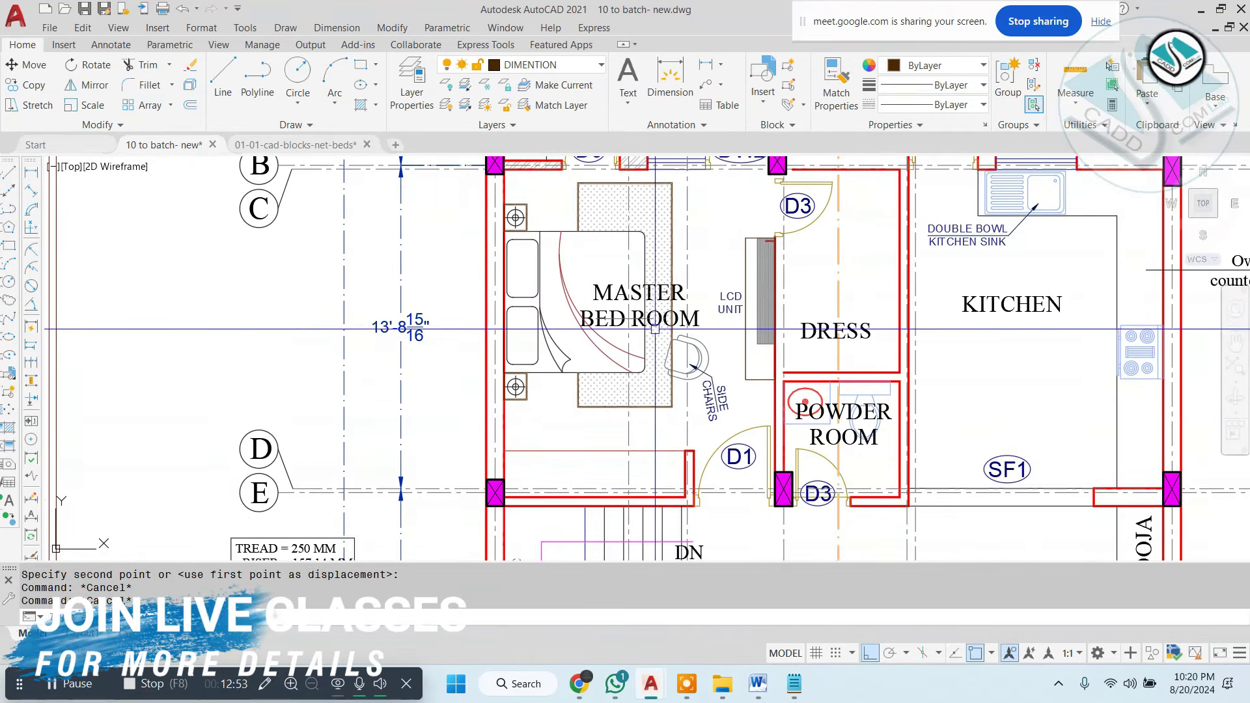
{"action": "scroll", "coordinate": [663, 343], "scroll_direction": "up", "scroll_amount": 1}
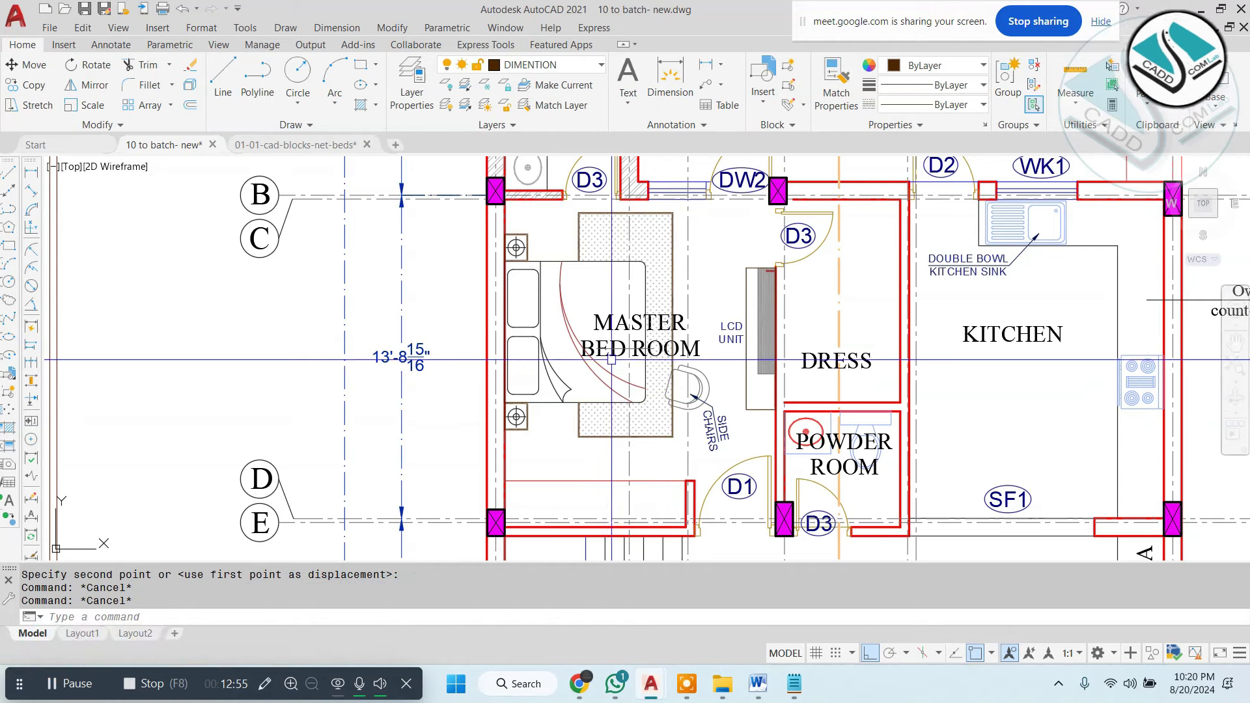
{"action": "scroll", "coordinate": [635, 363], "scroll_direction": "down", "scroll_amount": 2}
{"action": "scroll", "coordinate": [635, 363], "scroll_direction": "up", "scroll_amount": 2}
{"action": "scroll", "coordinate": [635, 364], "scroll_direction": "up", "scroll_amount": 2}
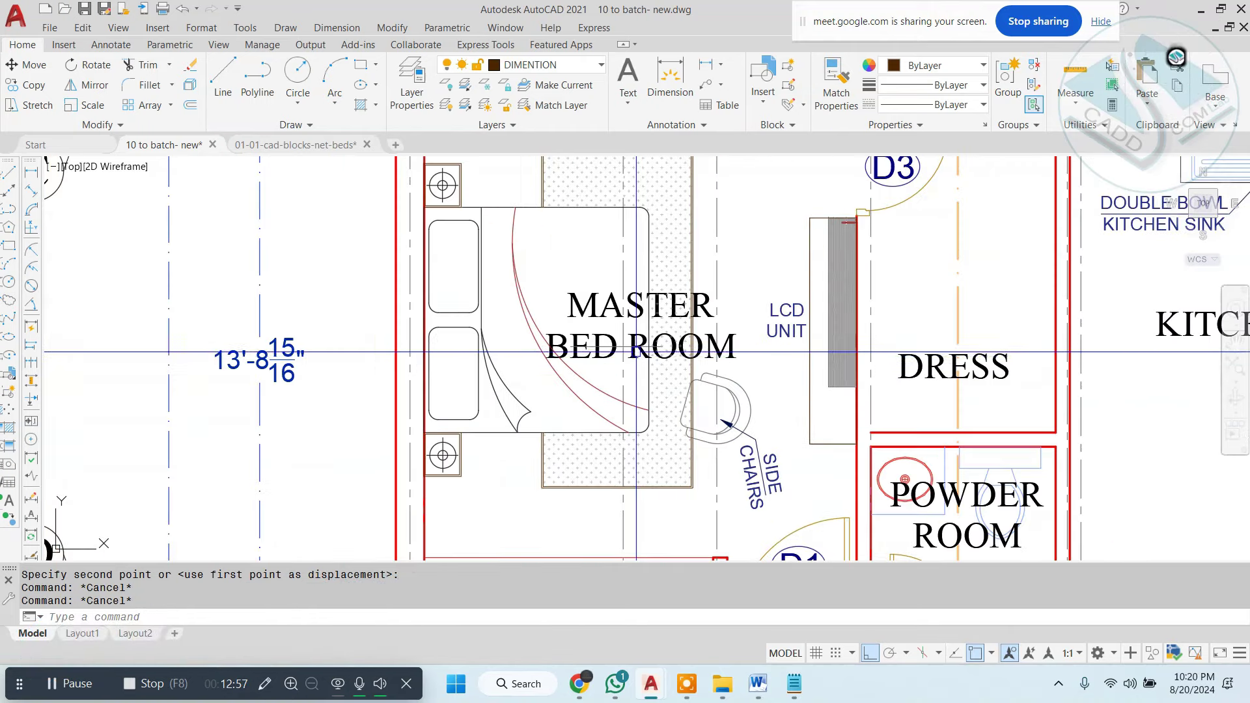
{"action": "scroll", "coordinate": [635, 363], "scroll_direction": "down", "scroll_amount": 2}
{"action": "middle_click_drag", "start_coordinate": [635, 364], "coordinate": [578, 211]}
{"action": "scroll", "coordinate": [527, 344], "scroll_direction": "up", "scroll_amount": 3}
{"action": "type", "text": "r"}
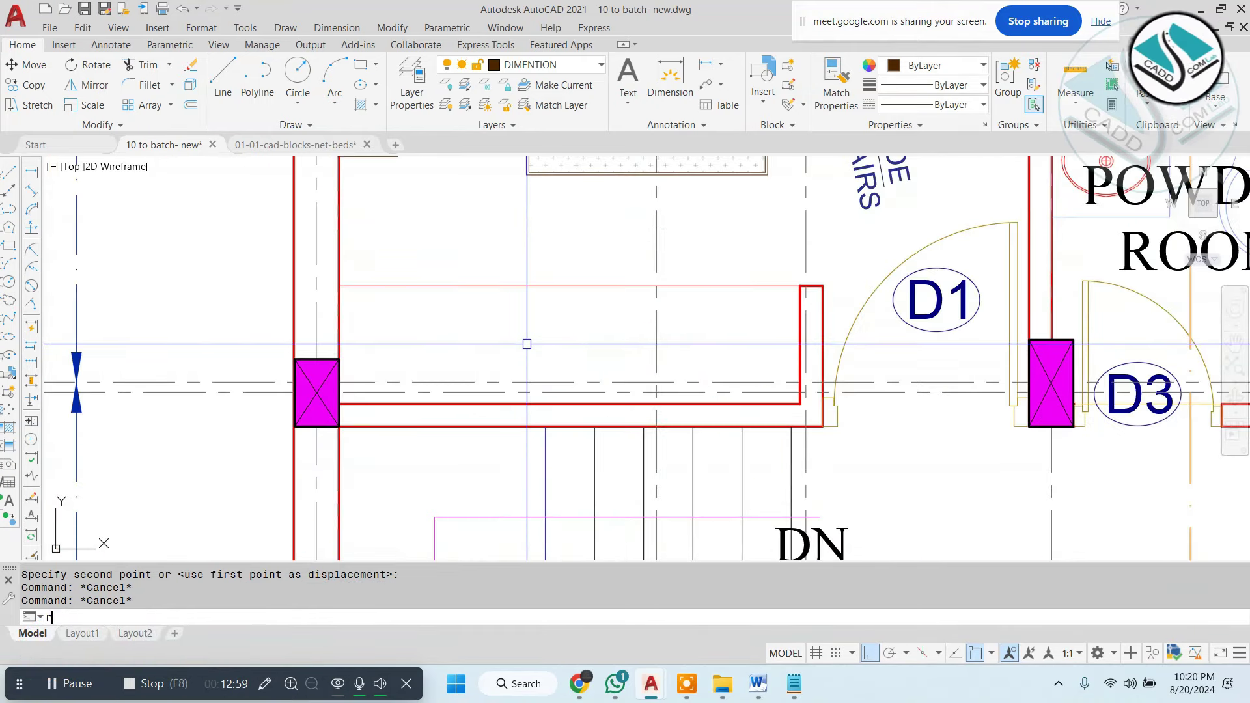
Draw a rectangle along the ledge below the Master Bed Room.
{"action": "type", "text": "ec"}
{"action": "key", "text": "Return"}
{"action": "left_click", "coordinate": [339, 285]}
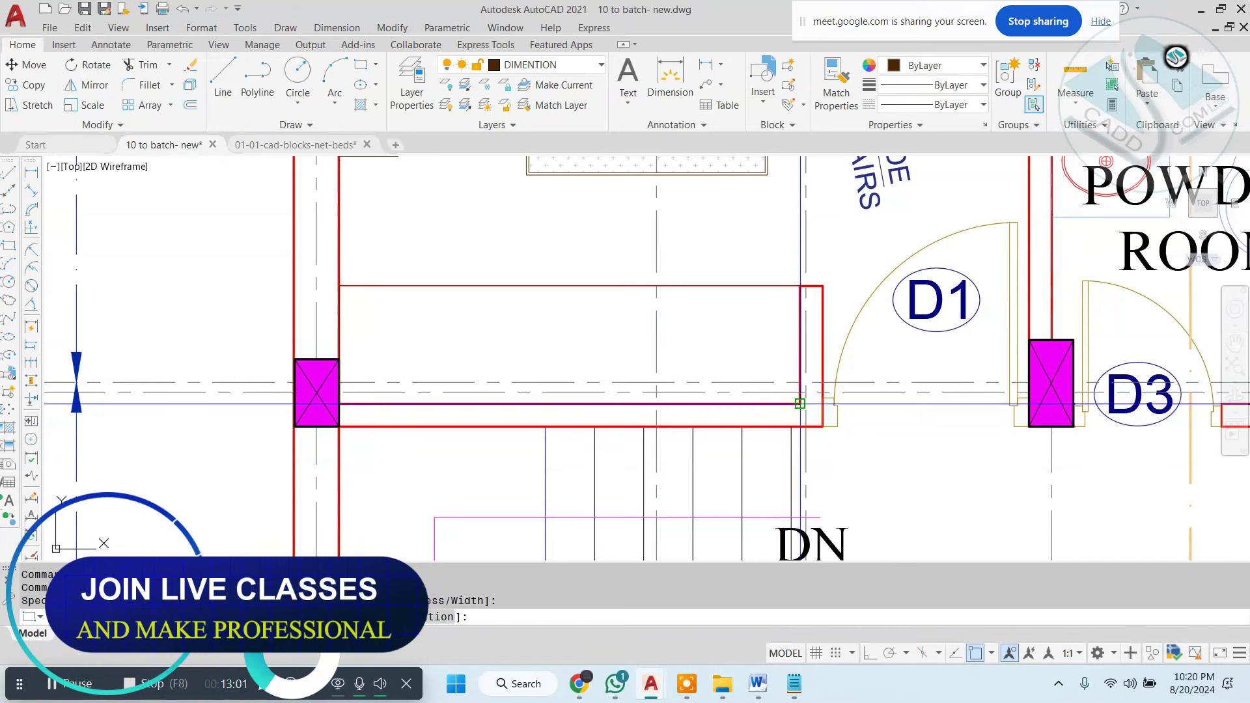
{"action": "left_click", "coordinate": [800, 404]}
Hatch the ledge rectangle with the ANSI31 pattern, picking it as the boundary object.
{"action": "type", "text": "h"}
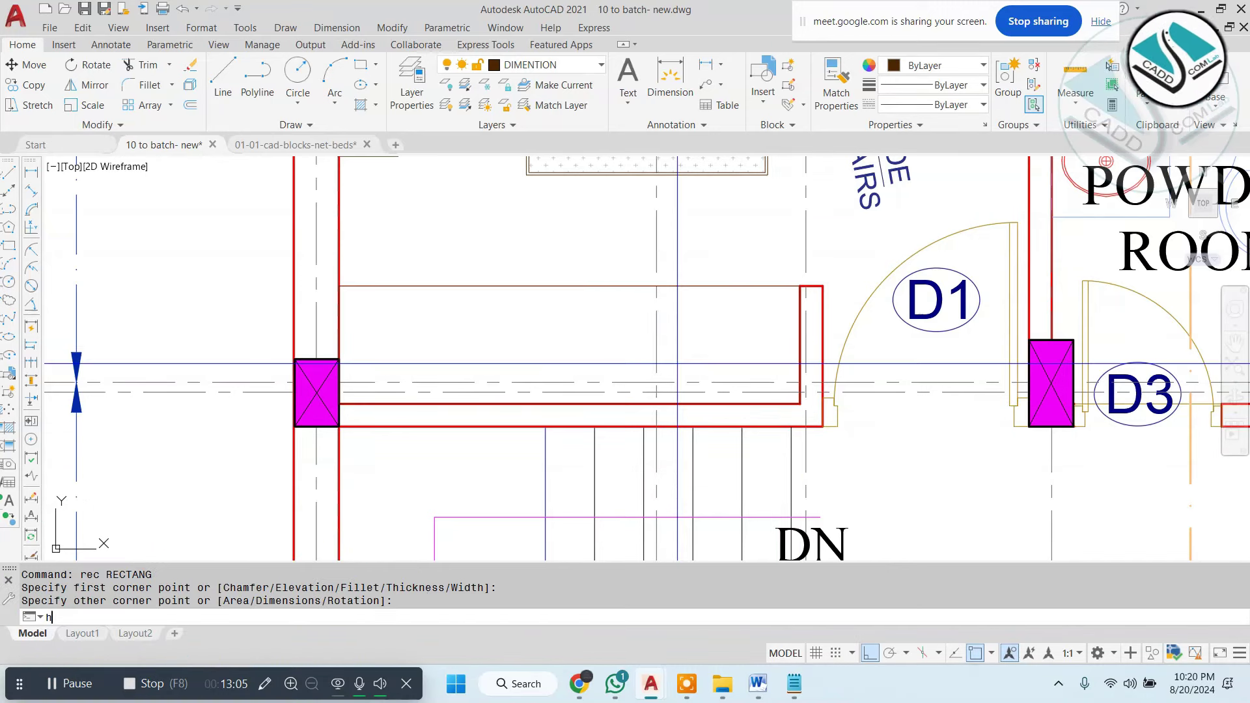
{"action": "key", "text": "Return"}
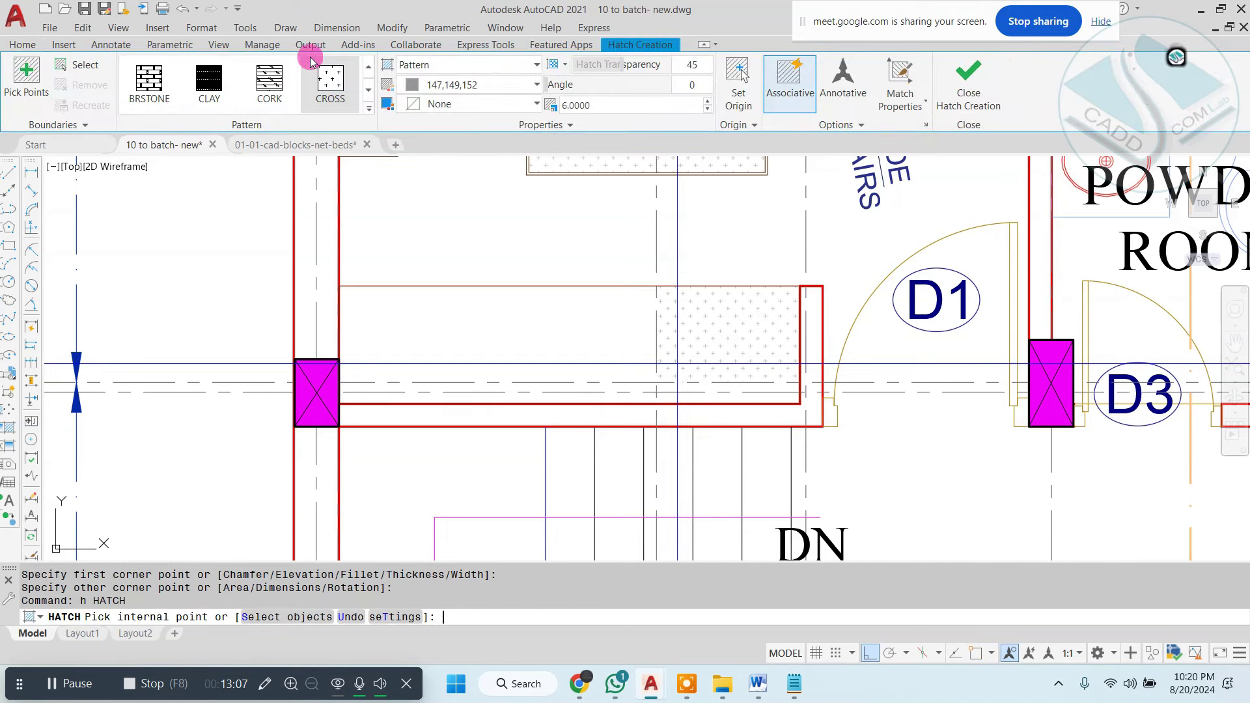
{"action": "left_click", "coordinate": [369, 108]}
{"action": "scroll", "coordinate": [330, 134], "scroll_direction": "up", "scroll_amount": 3}
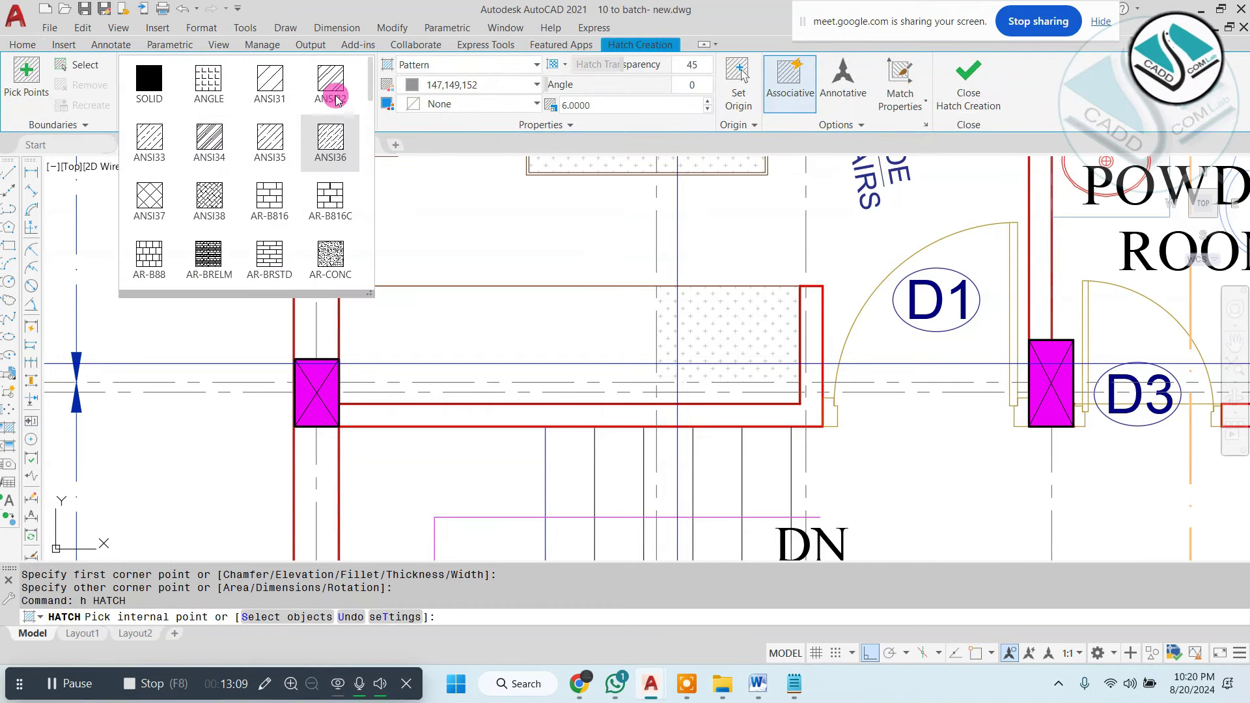
{"action": "left_click", "coordinate": [269, 82]}
{"action": "left_click", "coordinate": [284, 86]}
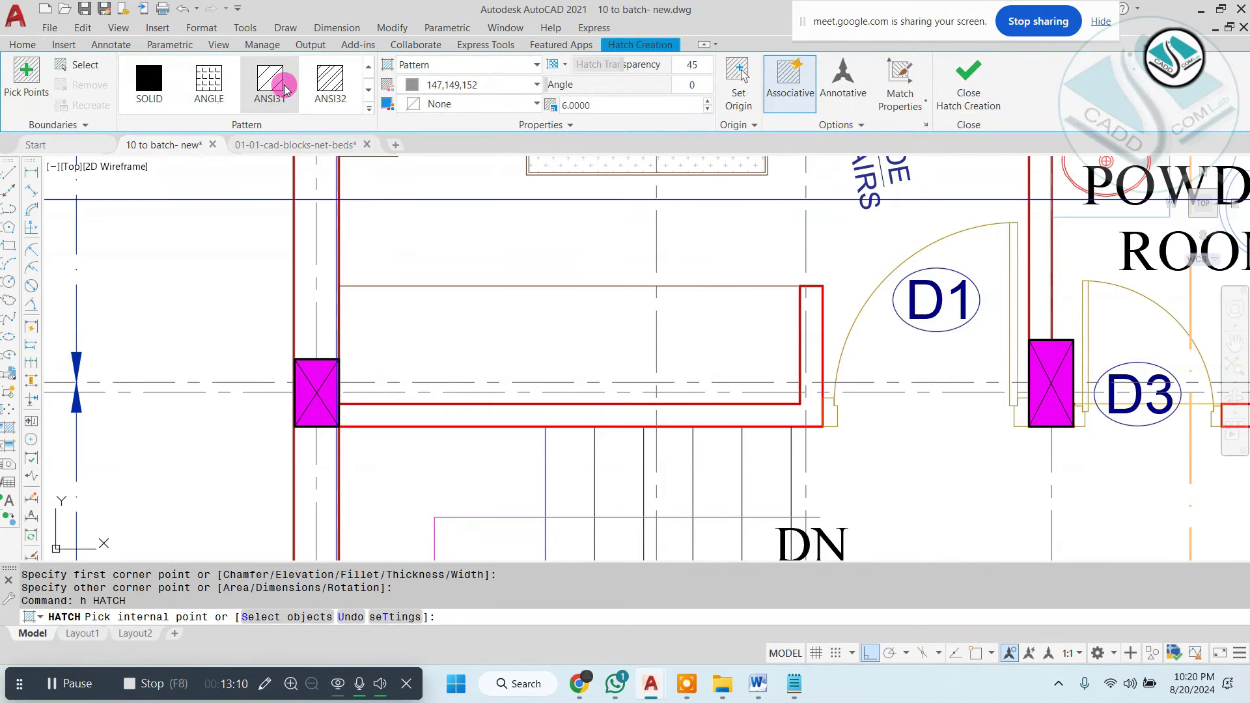
{"action": "left_click", "coordinate": [83, 76]}
{"action": "left_click", "coordinate": [438, 286]}
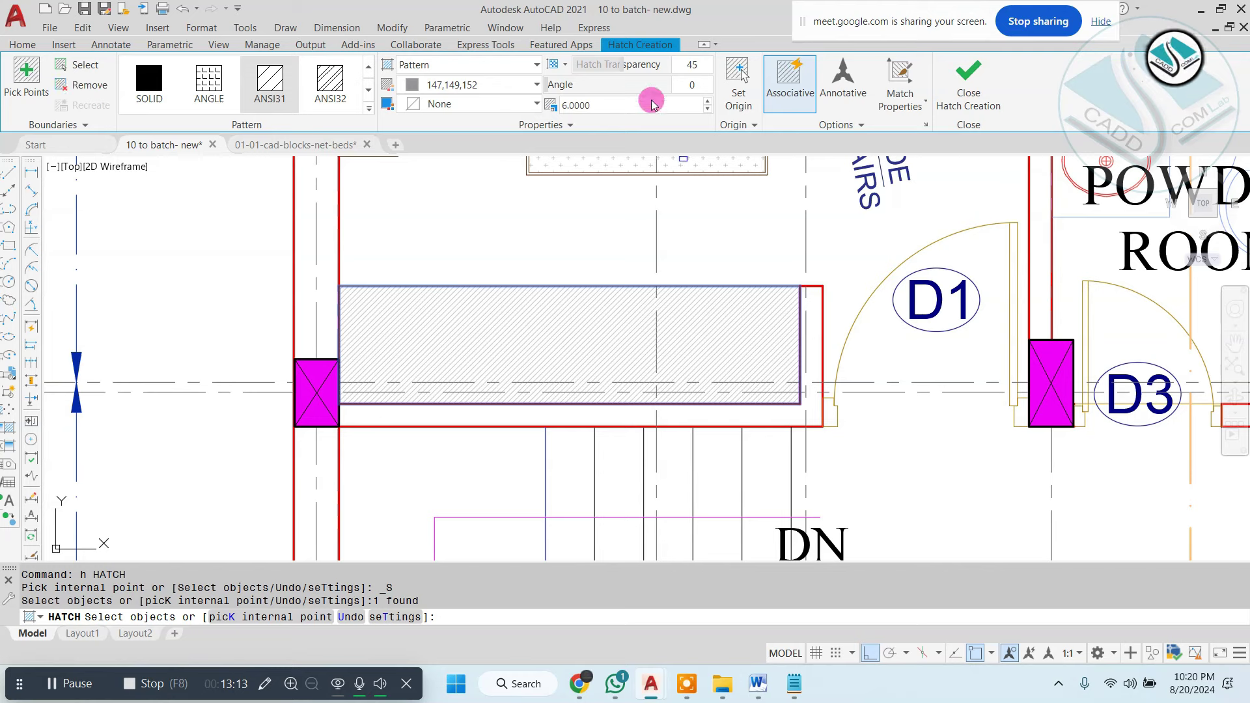
Set the hatch angle to 45 and scale to 7, then finish the hatch.
{"action": "type", "text": "5"}
{"action": "key", "text": "Return"}
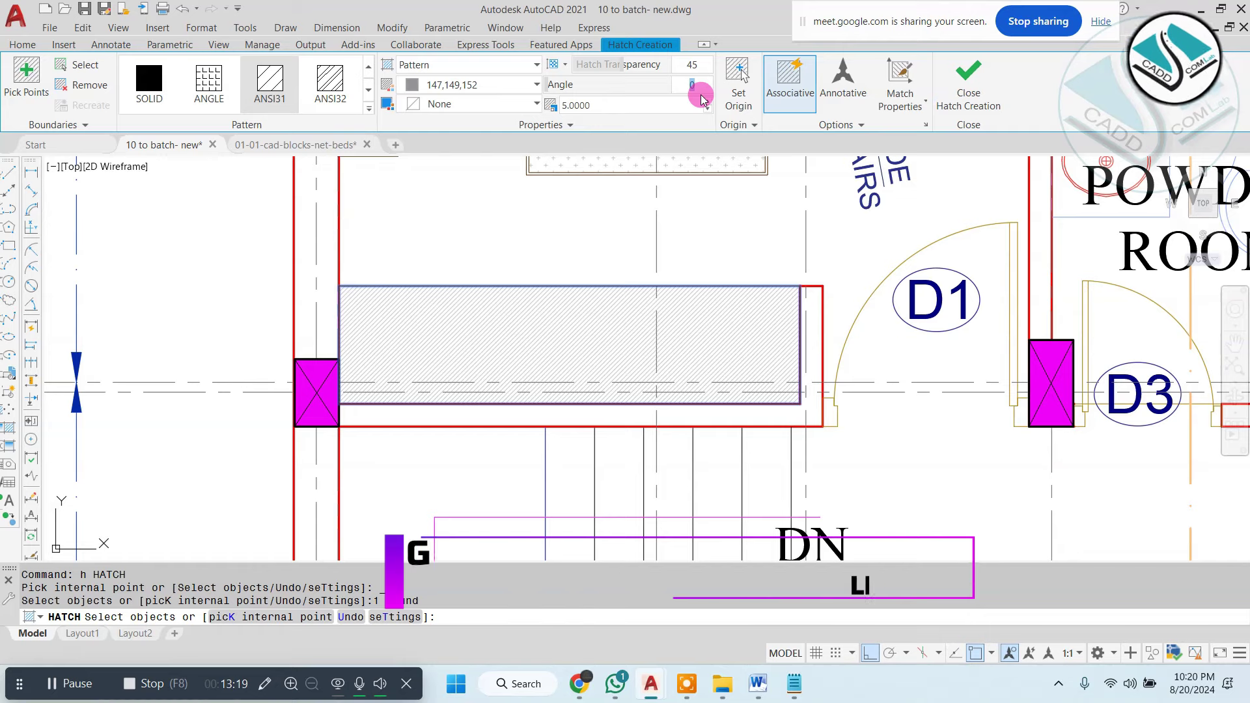
{"action": "type", "text": "45"}
{"action": "key", "text": "Return"}
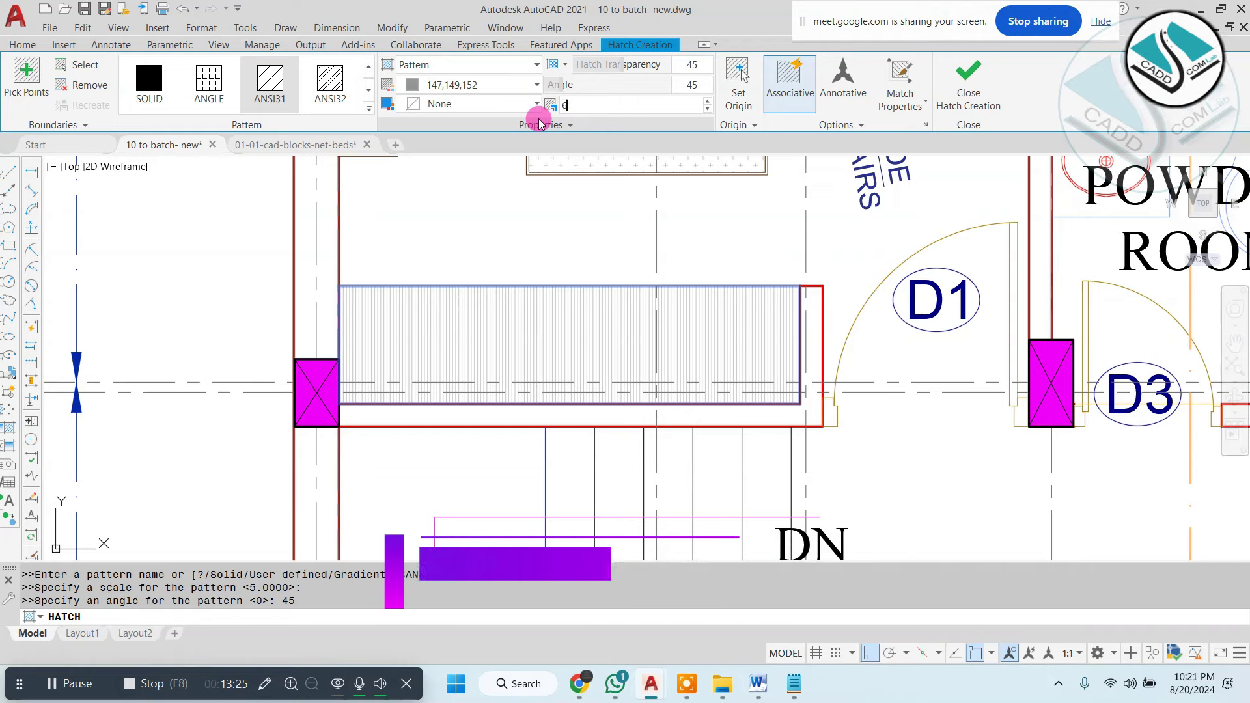
{"action": "type", "text": "6"}
{"action": "key", "text": "Return"}
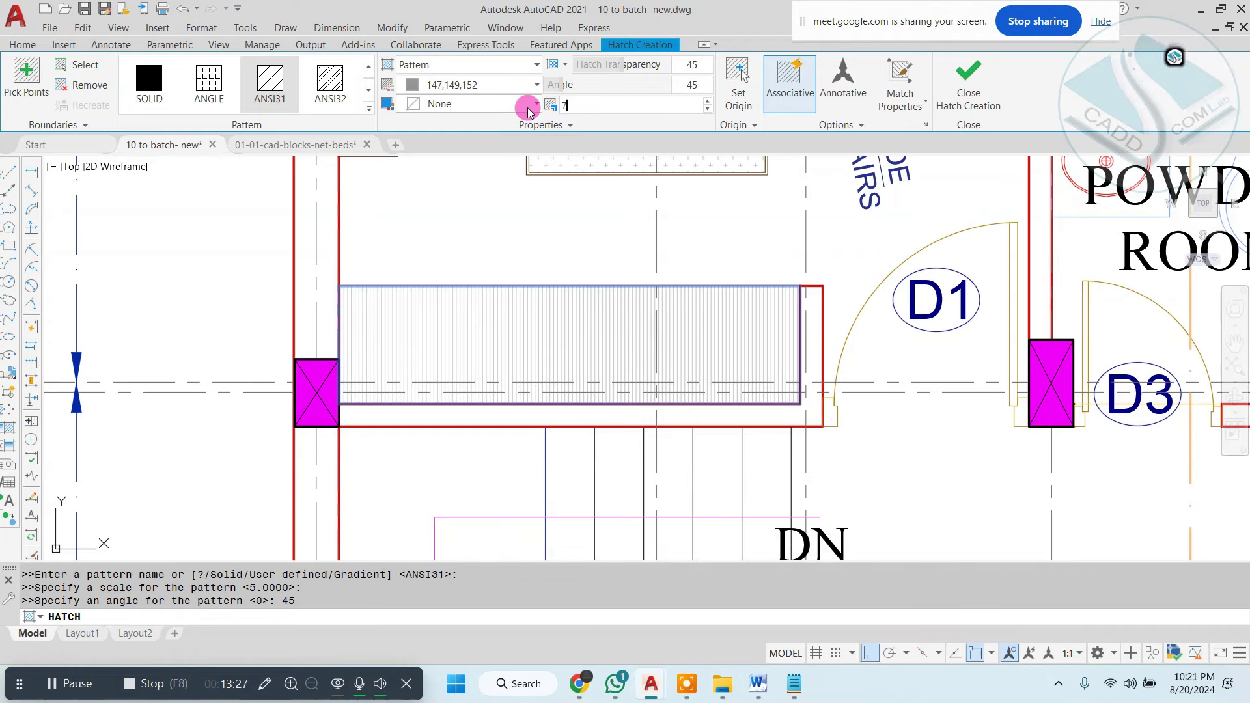
{"action": "key", "text": "Return"}
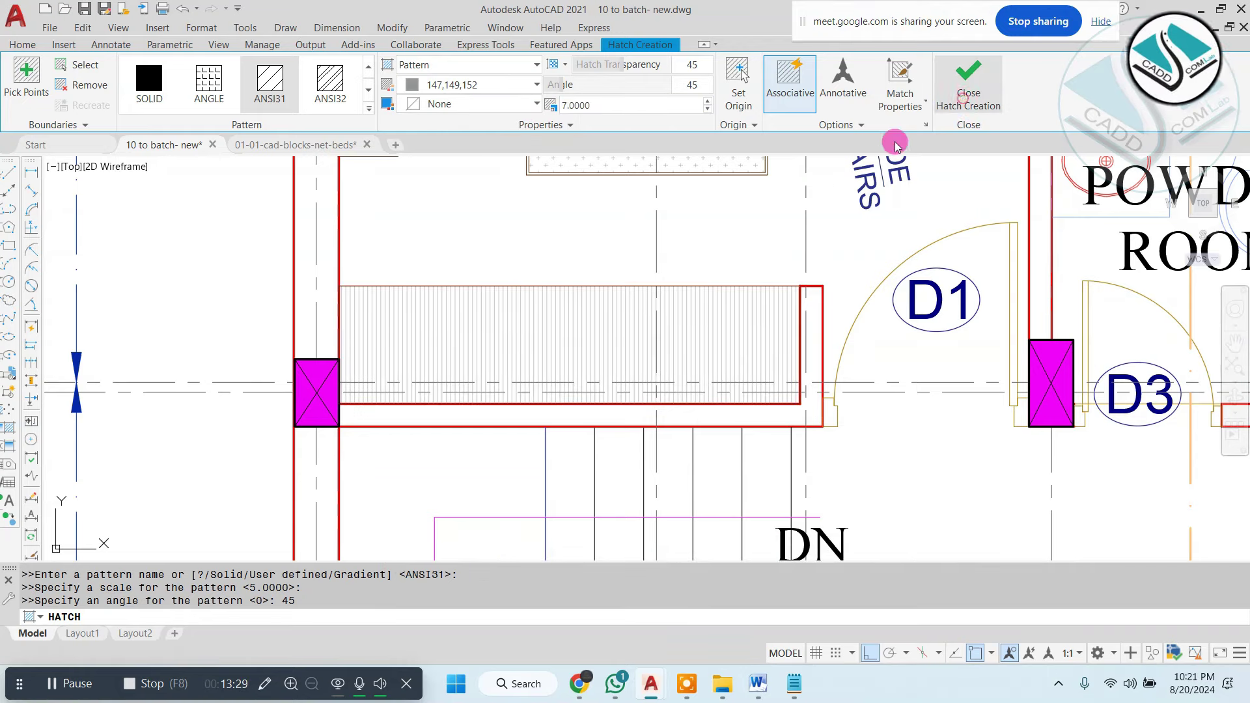
{"action": "key", "text": "Escape"}
{"action": "scroll", "coordinate": [542, 326], "scroll_direction": "up", "scroll_amount": 2}
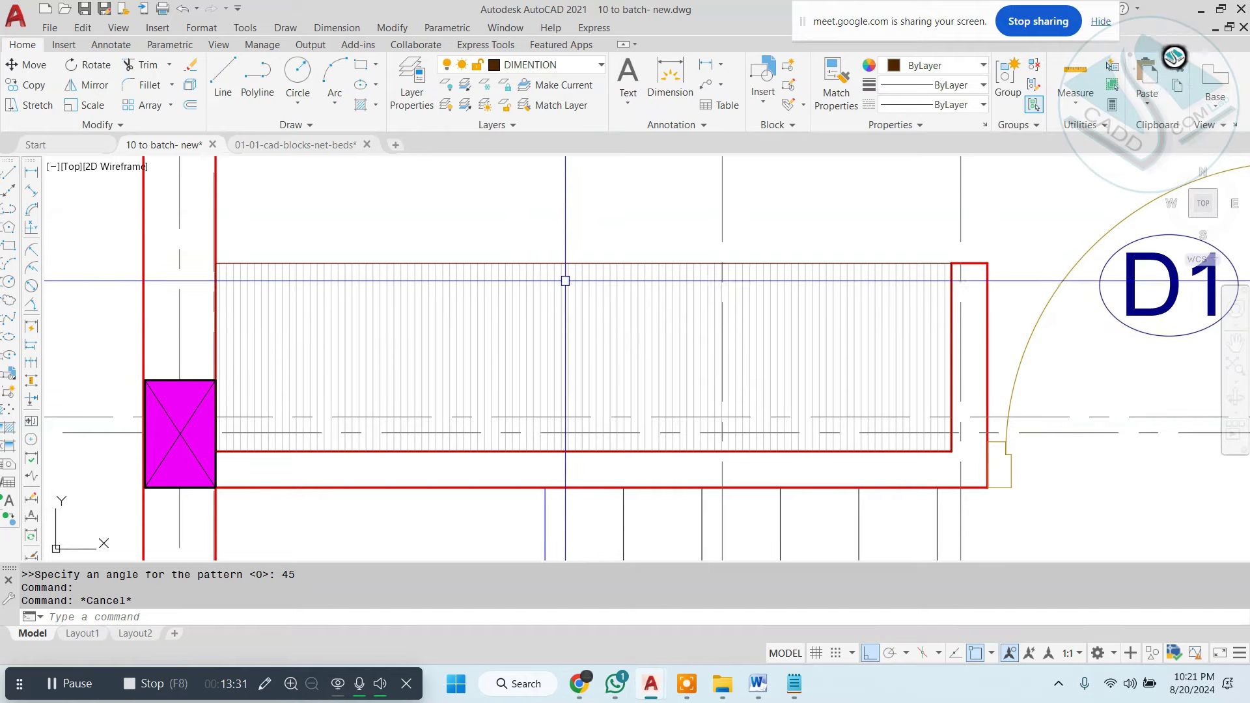
Erase the hatch's boundary rectangle.
{"action": "type", "text": "e"}
{"action": "key", "text": "Return"}
{"action": "scroll", "coordinate": [573, 264], "scroll_direction": "down", "scroll_amount": 3}
{"action": "key", "text": "Escape"}
{"action": "scroll", "coordinate": [651, 280], "scroll_direction": "down", "scroll_amount": 2}
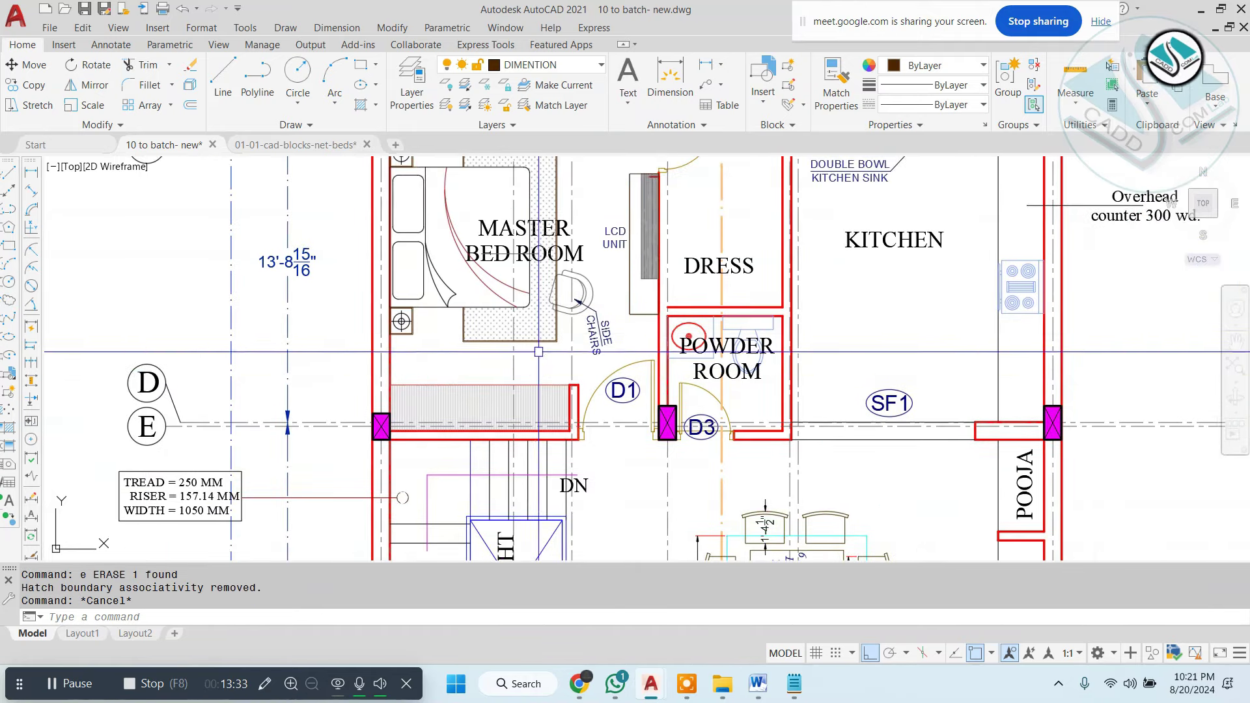
{"action": "scroll", "coordinate": [777, 278], "scroll_direction": "up", "scroll_amount": 1}
{"action": "left_click", "coordinate": [802, 268]}
Copy the DRESS label onto the hatched ledge.
{"action": "key", "text": "Return"}
{"action": "left_click", "coordinate": [802, 268]}
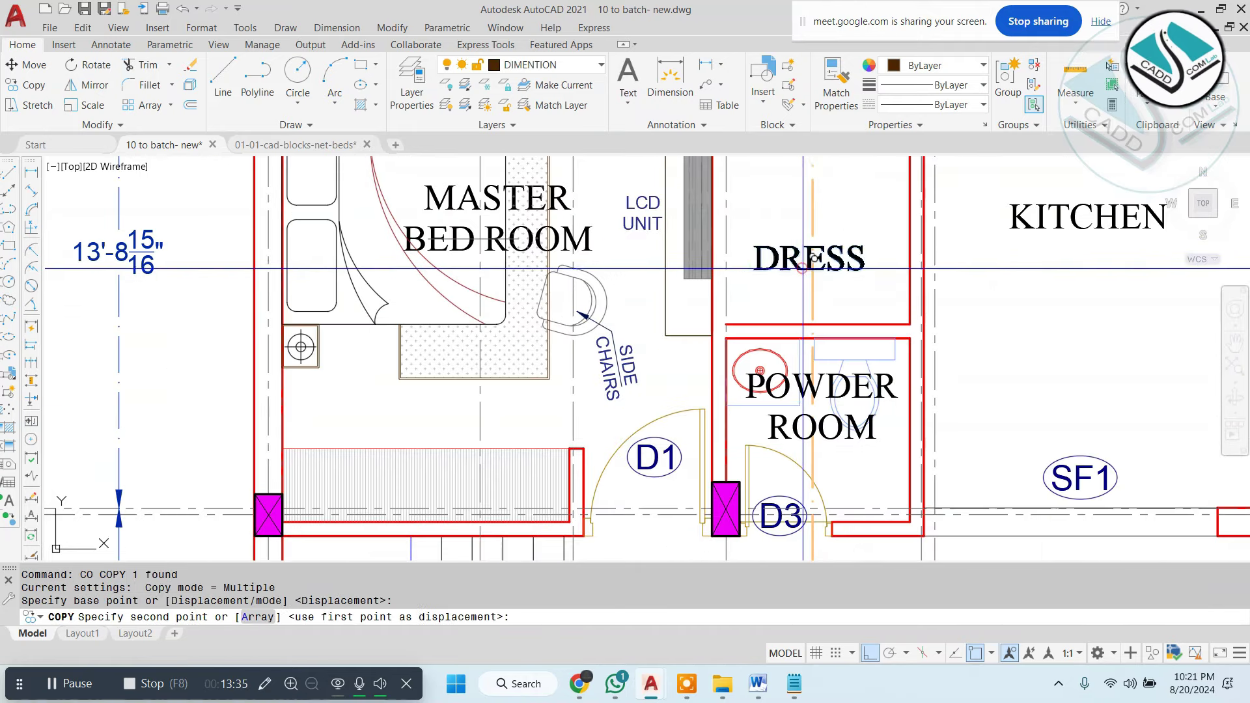
{"action": "middle_click_drag", "start_coordinate": [802, 268], "coordinate": [1001, 114]}
{"action": "left_click", "coordinate": [872, 653]}
{"action": "left_click", "coordinate": [645, 361]}
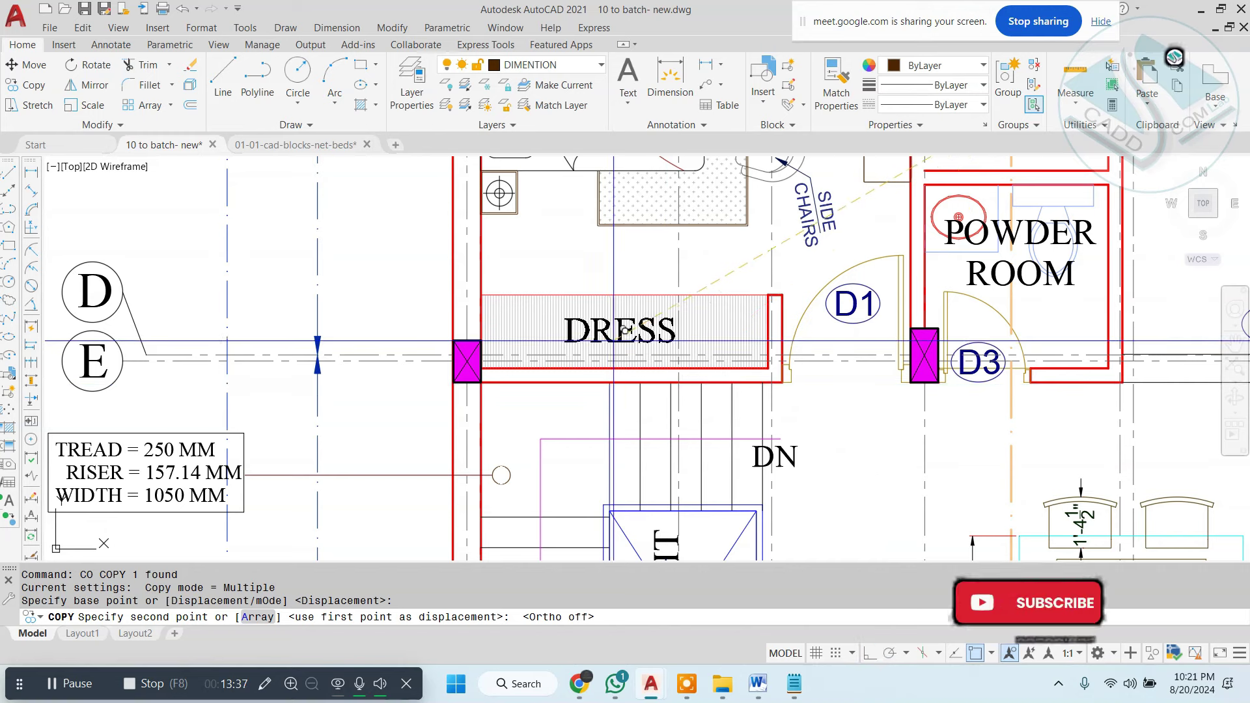
{"action": "key", "text": "Escape"}
{"action": "scroll", "coordinate": [625, 292], "scroll_direction": "up", "scroll_amount": 4}
Retype the copied label as 'wardrobe'.
{"action": "double_click", "coordinate": [624, 292]}
{"action": "key", "text": "ctrl+a"}
{"action": "type", "text": "wa"}
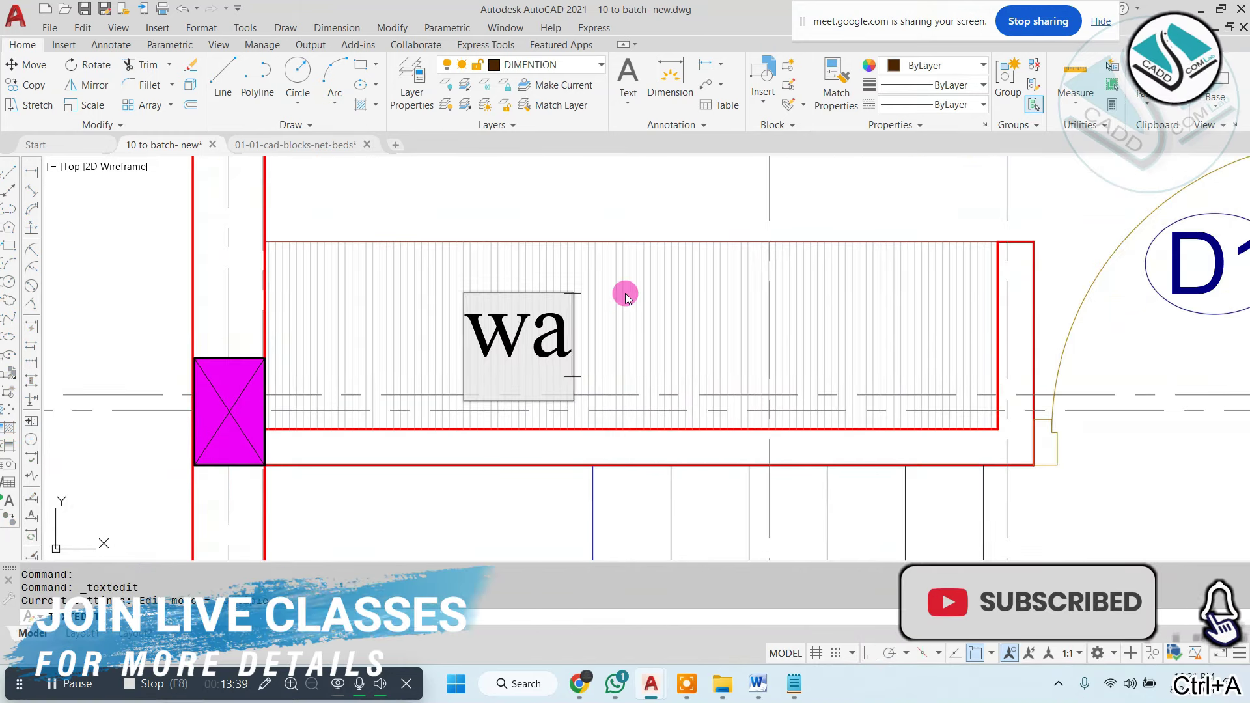
{"action": "type", "text": "rdro"}
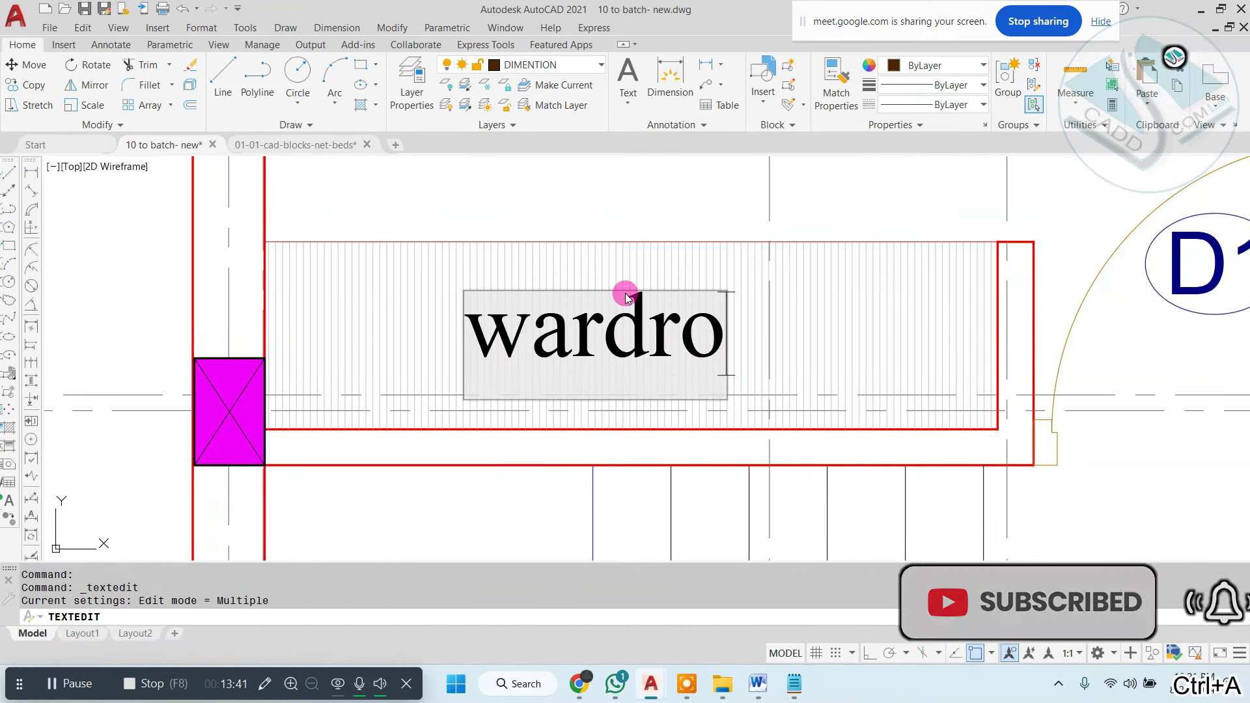
{"action": "type", "text": "be"}
{"action": "key", "text": "ctrl+a"}
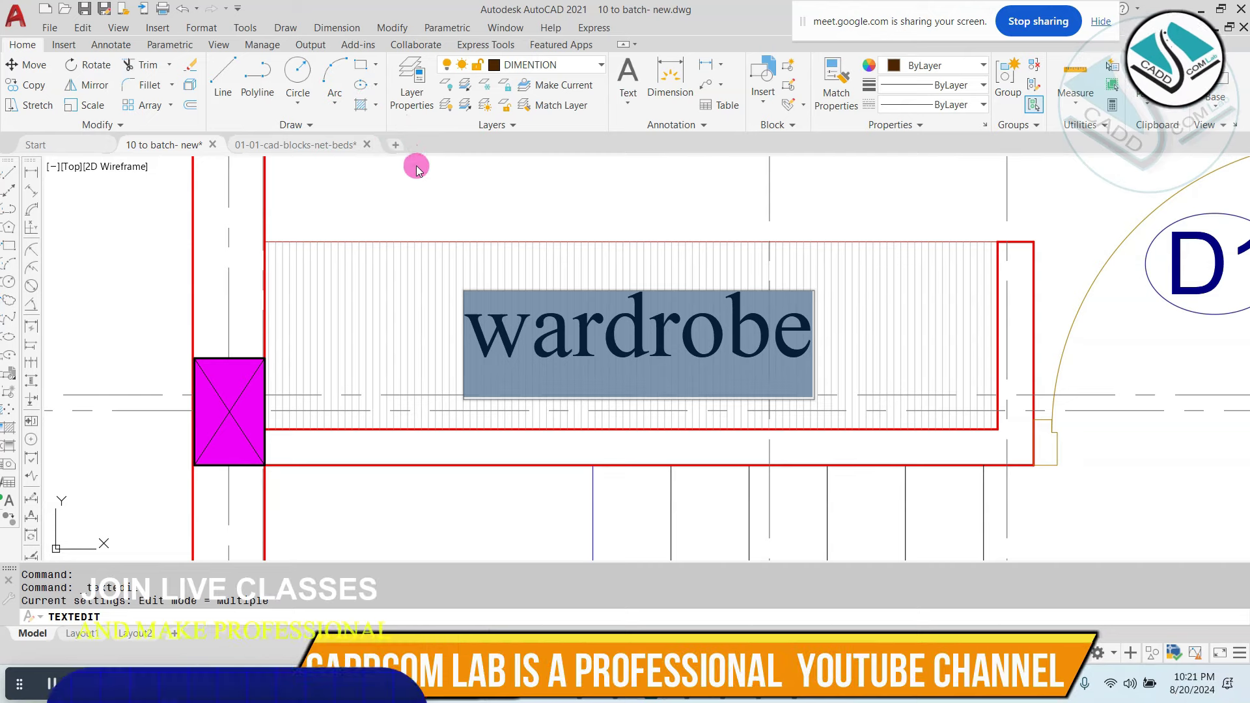
{"action": "key", "text": "Escape"}
Inspect the ledge hatch's quick properties and hatch editing settings.
{"action": "left_click", "coordinate": [592, 334]}
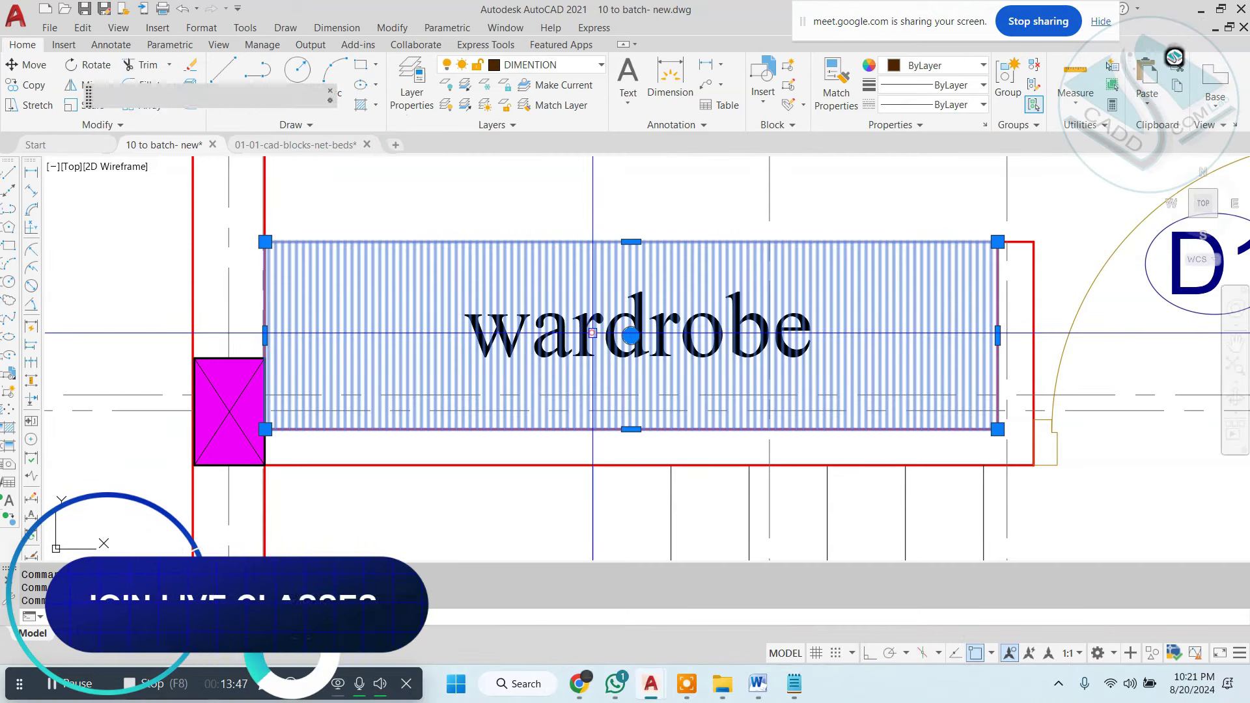
{"action": "left_click", "coordinate": [644, 318]}
{"action": "double_click", "coordinate": [609, 232]}
{"action": "scroll", "coordinate": [625, 261], "scroll_direction": "up", "scroll_amount": 3}
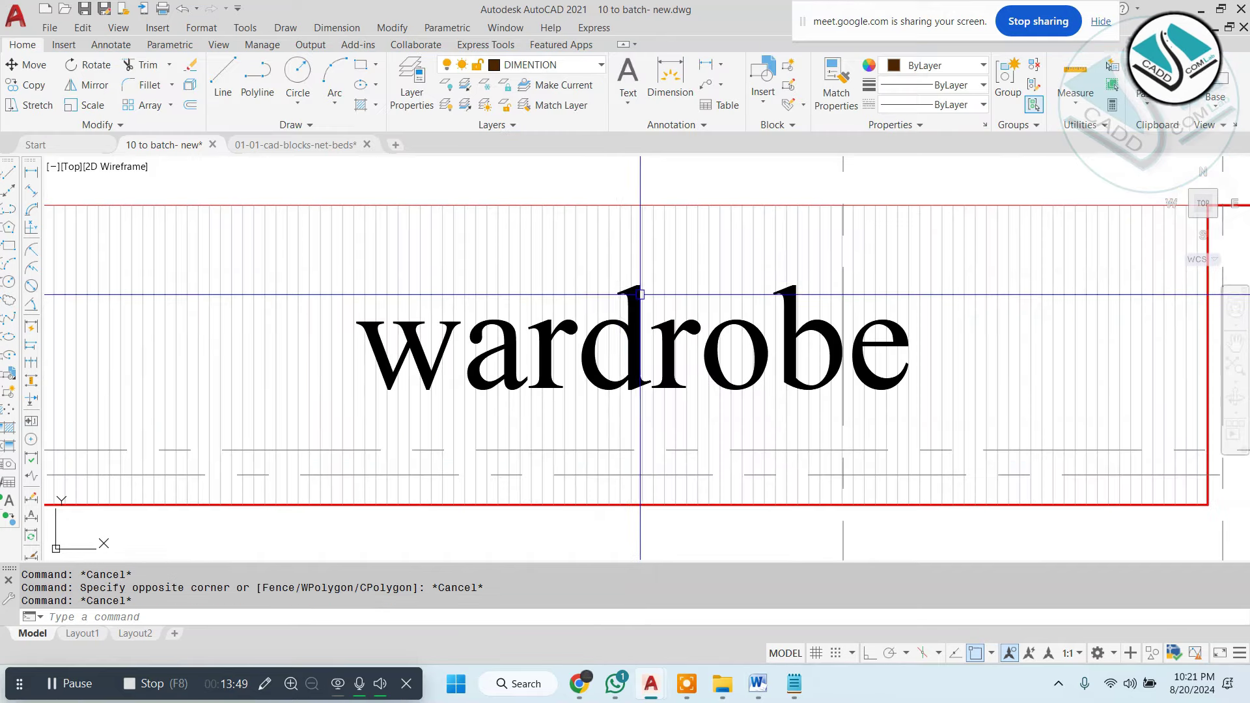
{"action": "key", "text": "Escape"}
Erase the copied wardrobe label after abandoning a move of it.
{"action": "left_click", "coordinate": [633, 282]}
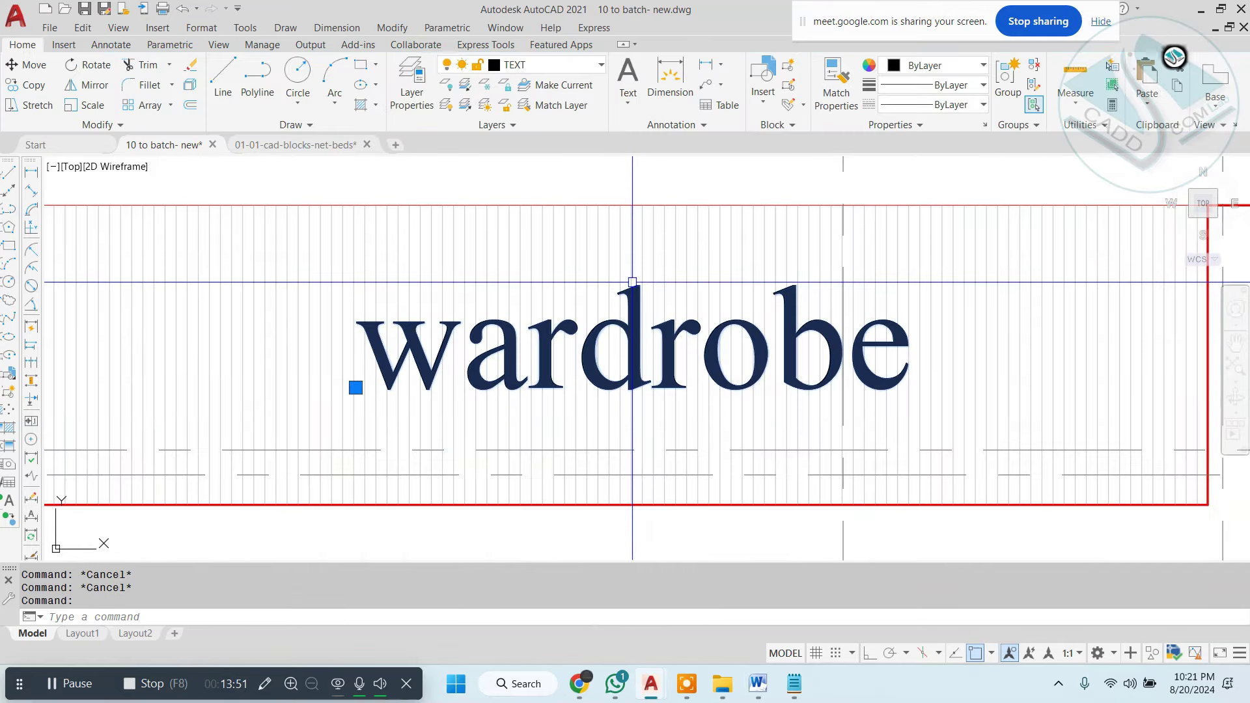
{"action": "scroll", "coordinate": [629, 360], "scroll_direction": "down", "scroll_amount": 2}
{"action": "scroll", "coordinate": [599, 366], "scroll_direction": "down", "scroll_amount": 2}
{"action": "type", "text": "m"}
{"action": "key", "text": "Return"}
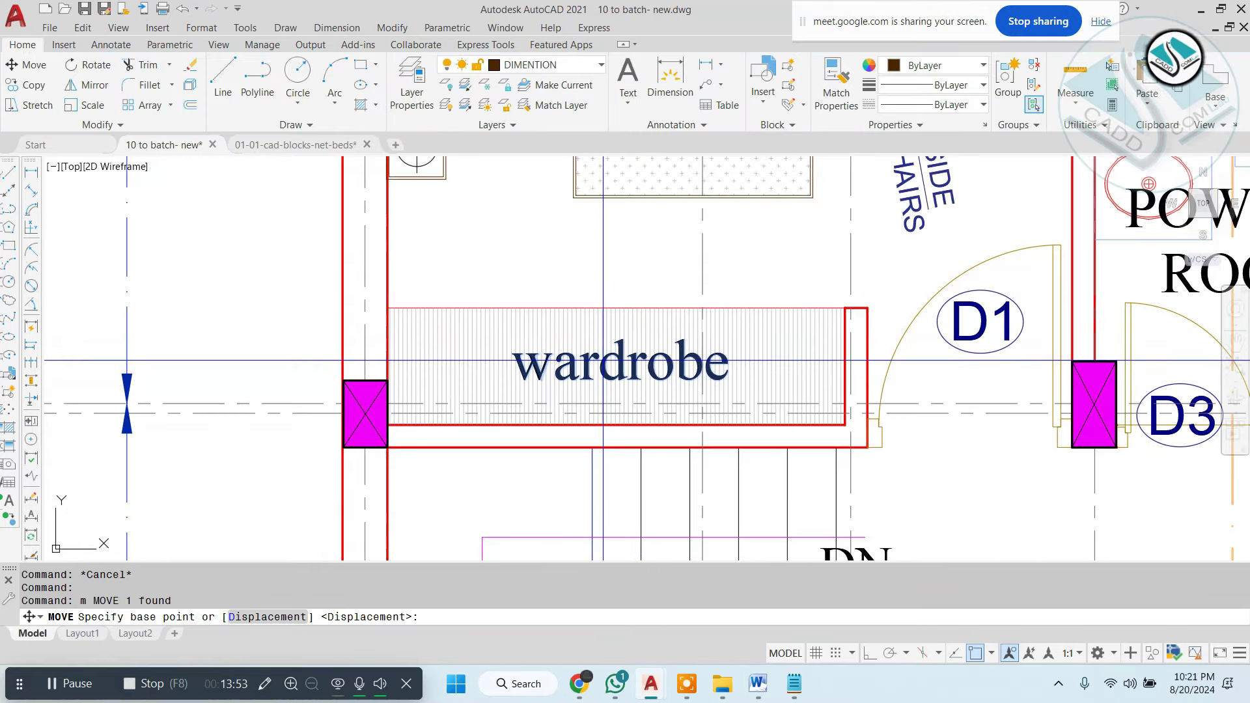
{"action": "key", "text": "Escape"}
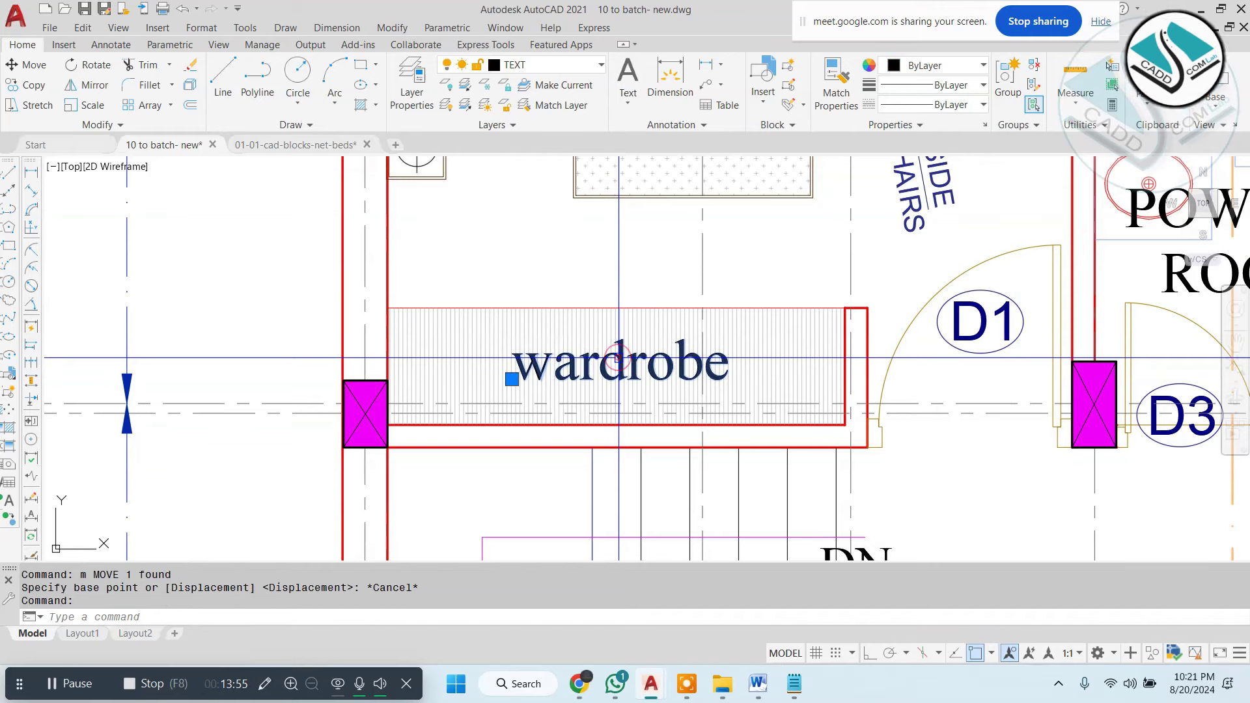
{"action": "type", "text": "m"}
{"action": "key", "text": "Return"}
{"action": "left_click", "coordinate": [618, 358]}
{"action": "left_click", "coordinate": [619, 261]}
{"action": "key", "text": "Escape"}
{"action": "left_click_drag", "start_coordinate": [729, 227], "coordinate": [581, 272]}
{"action": "key", "text": "e"}
{"action": "key", "text": "Return"}
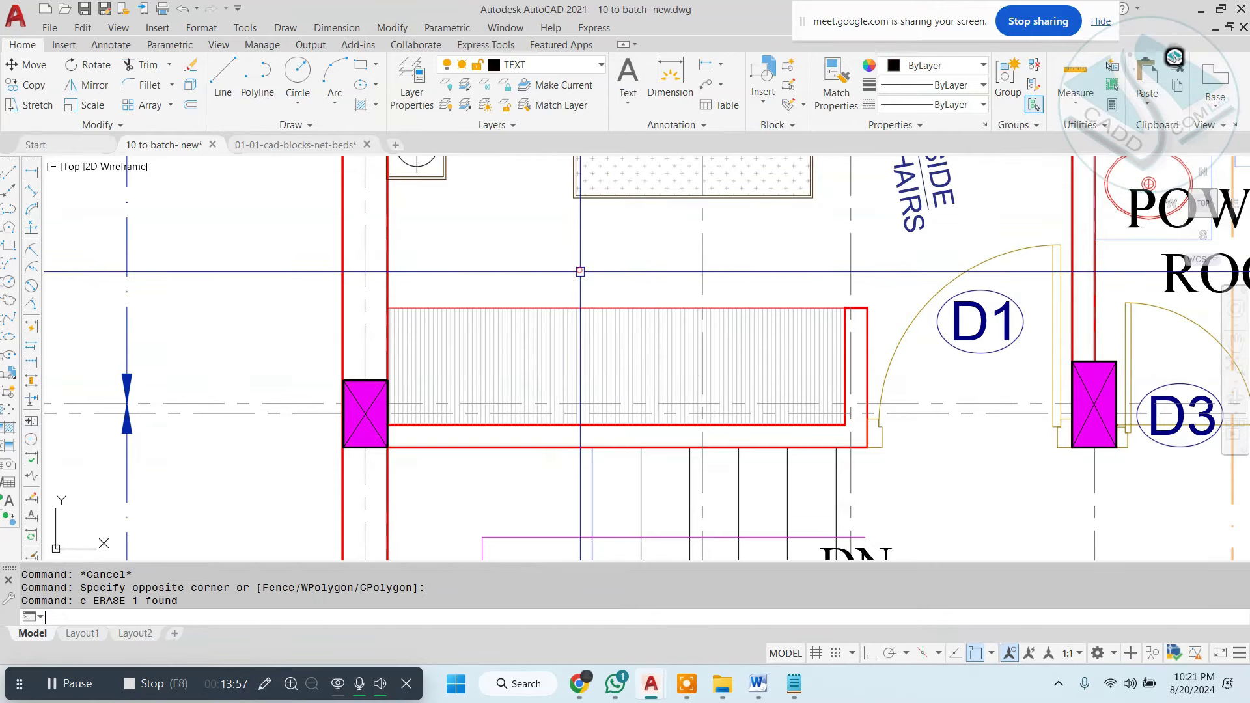
{"action": "scroll", "coordinate": [538, 248], "scroll_direction": "up", "scroll_amount": 2}
Create a text box above the ledge reading WARDROBE in uppercase, 6" high.
{"action": "left_click", "coordinate": [411, 220]}
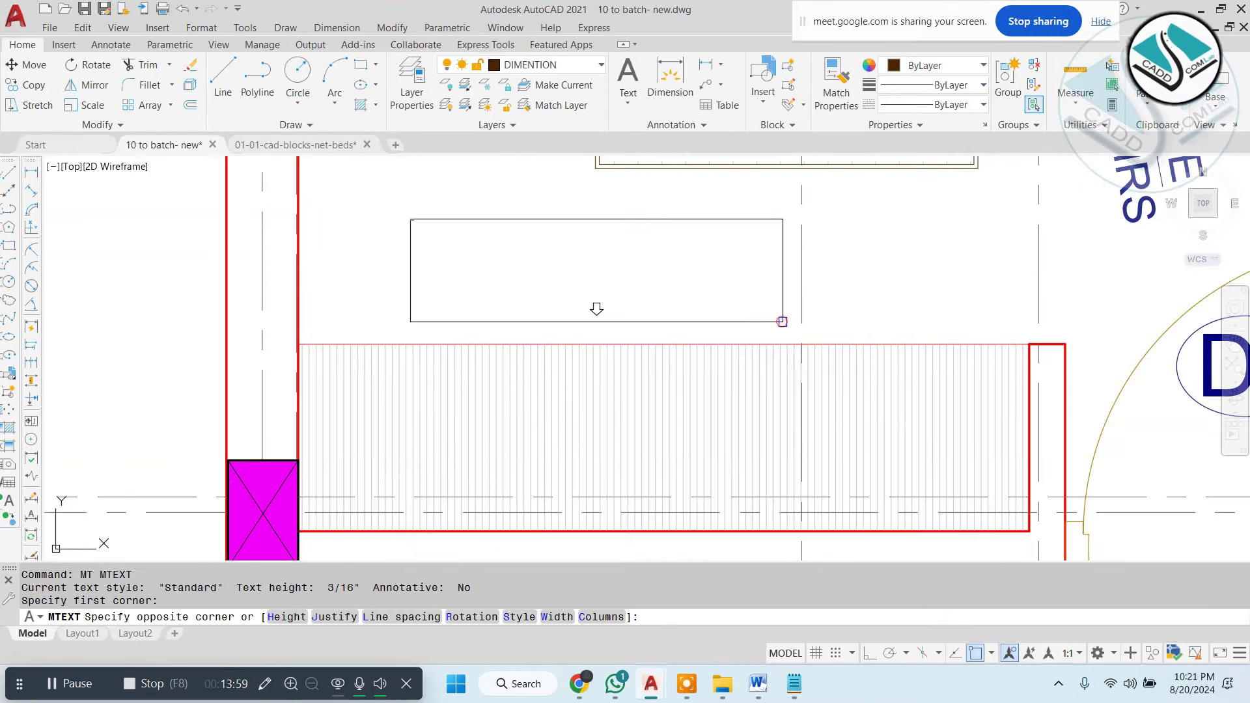
{"action": "left_click", "coordinate": [784, 325]}
{"action": "type", "text": "wardrobe"}
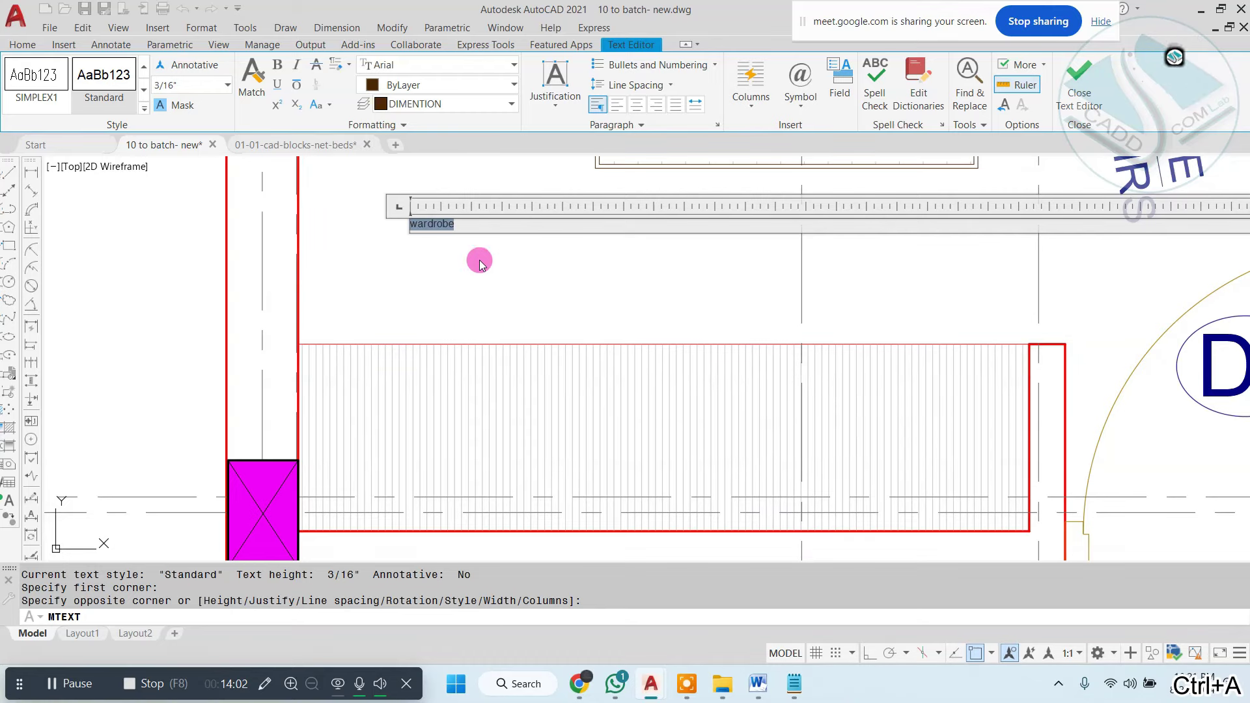
{"action": "scroll", "coordinate": [434, 218], "scroll_direction": "up", "scroll_amount": 5}
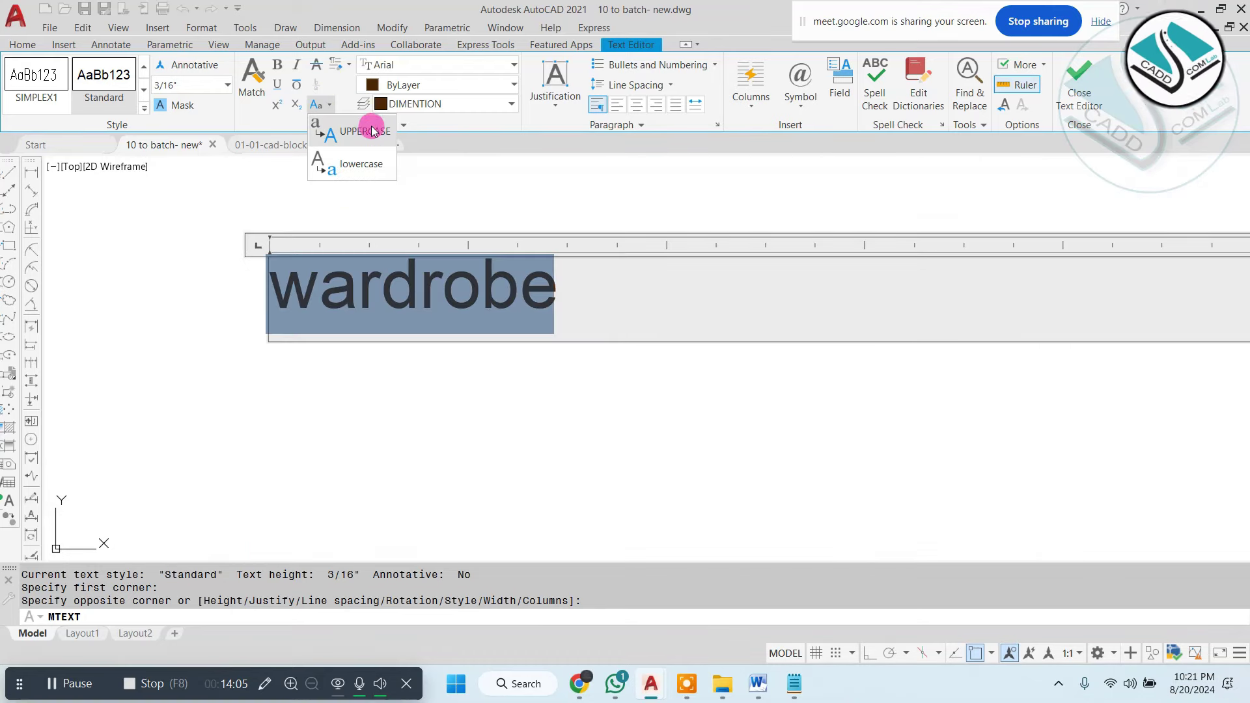
{"action": "left_click", "coordinate": [365, 132]}
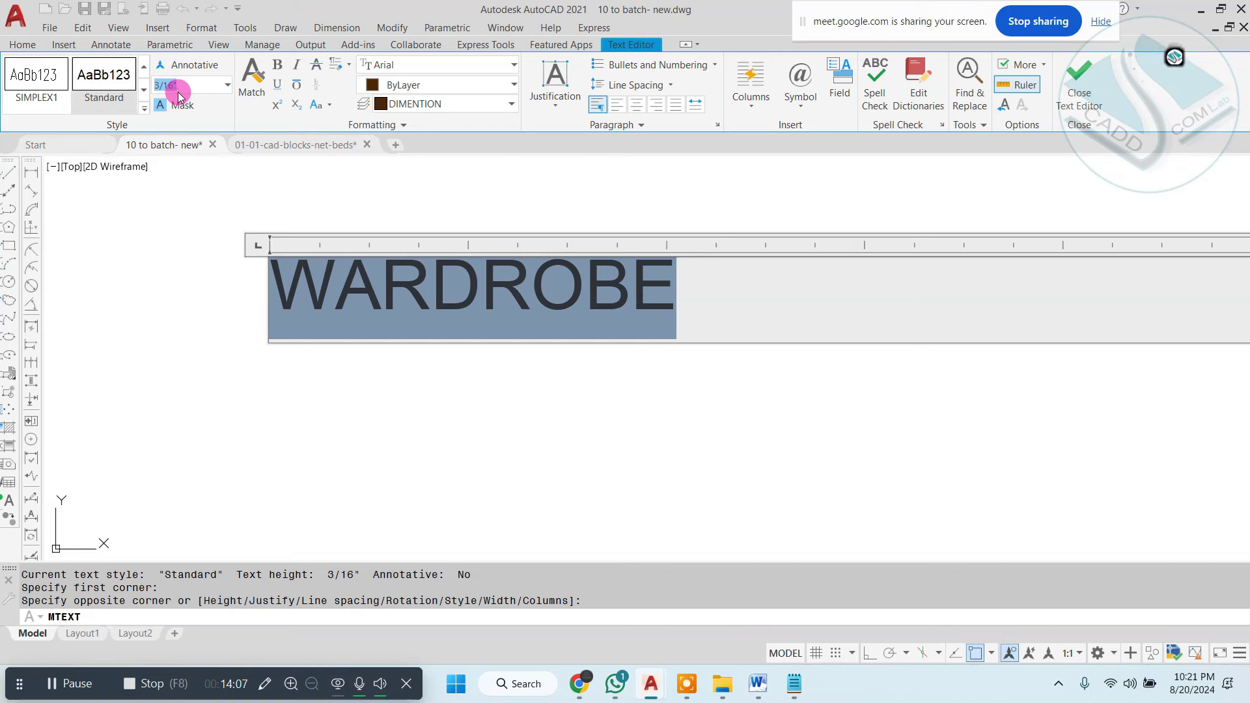
{"action": "type", "text": "\""}
{"action": "key", "text": "Return"}
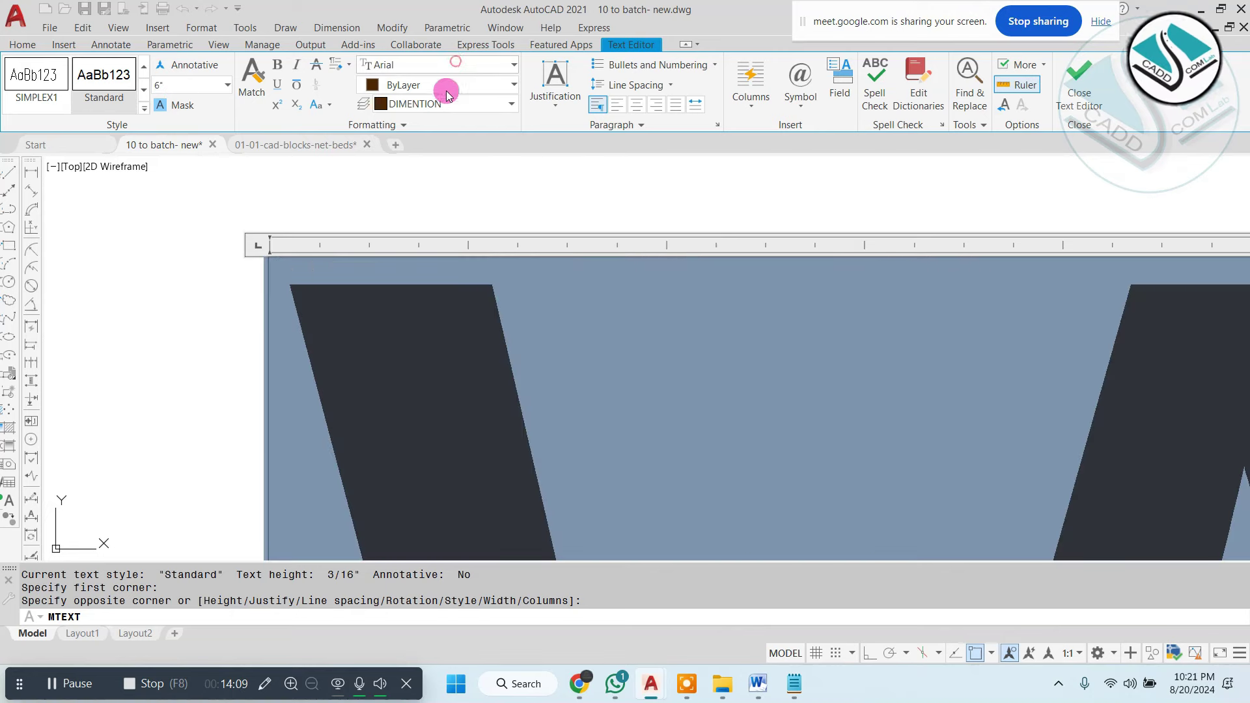
Set the WARDROBE label font to Times New Roman and commit the text.
{"action": "scroll", "coordinate": [413, 209], "scroll_direction": "down", "scroll_amount": 10}
{"action": "scroll", "coordinate": [424, 209], "scroll_direction": "down", "scroll_amount": 2}
{"action": "scroll", "coordinate": [423, 215], "scroll_direction": "down", "scroll_amount": 2}
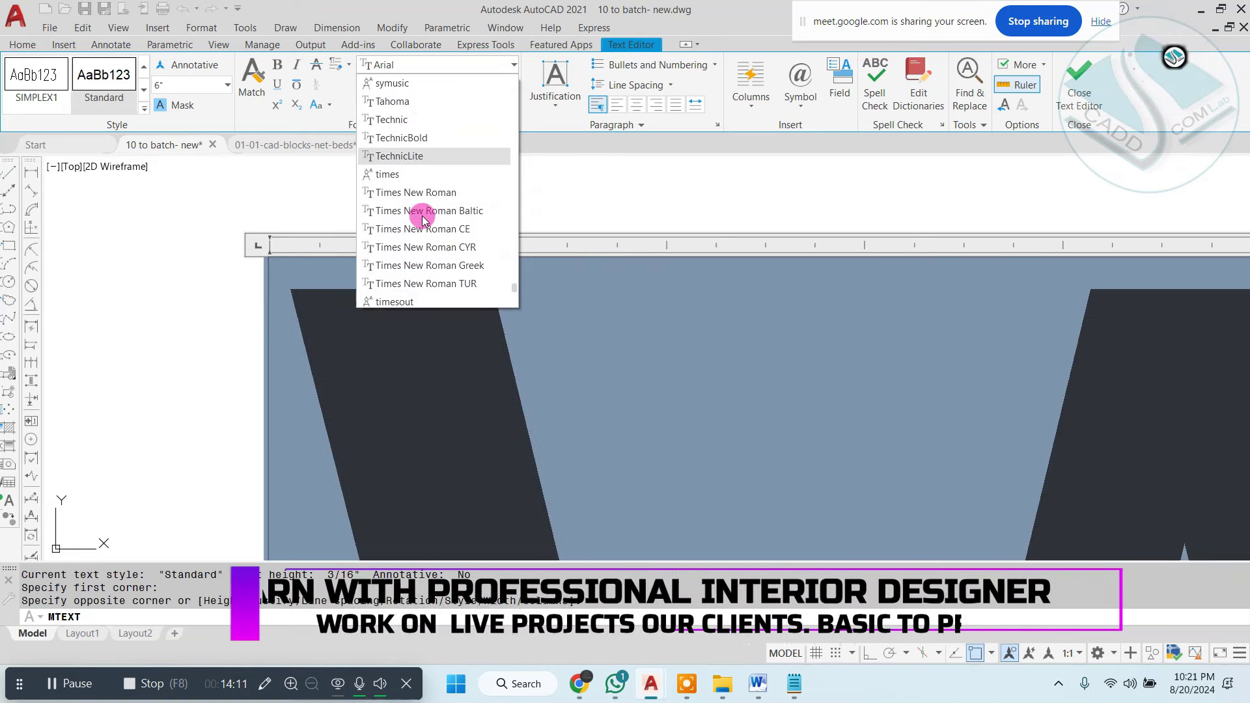
{"action": "left_click", "coordinate": [426, 193]}
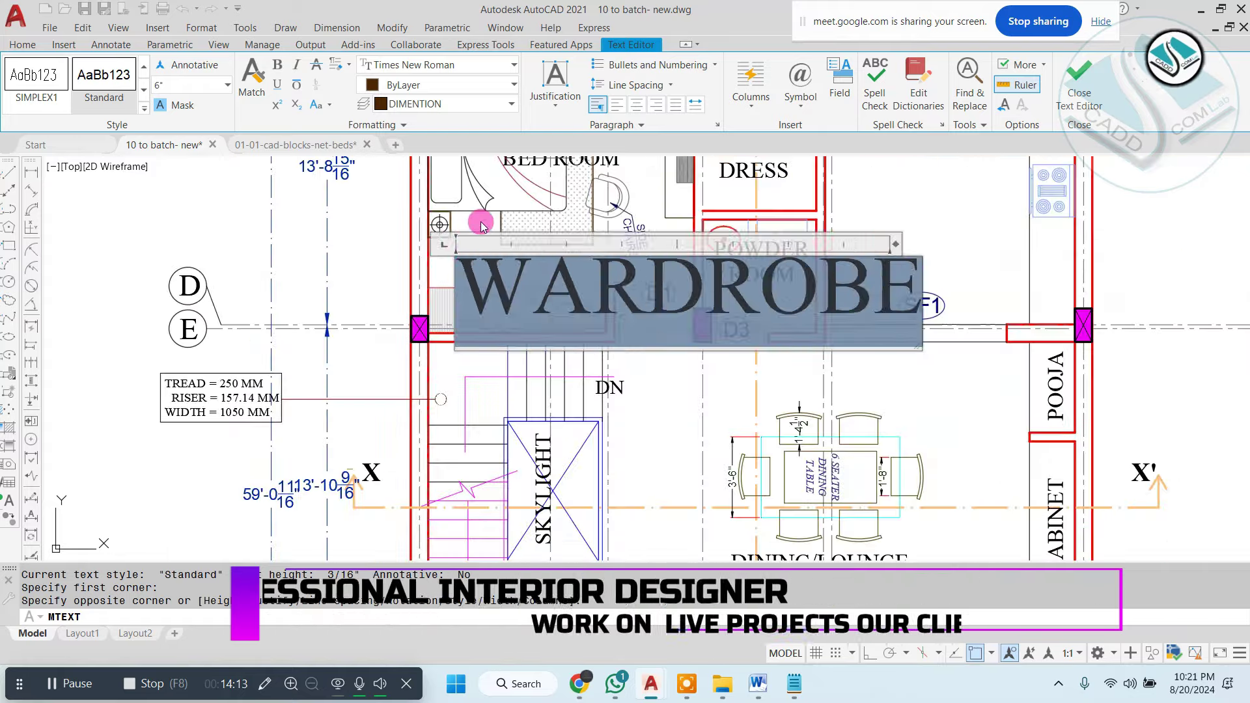
{"action": "left_click", "coordinate": [482, 226]}
Select the WARDROBE label and begin moving it onto the hatch.
{"action": "scroll", "coordinate": [480, 267], "scroll_direction": "up", "scroll_amount": 5}
{"action": "left_click", "coordinate": [564, 269]}
{"action": "type", "text": "m"}
{"action": "key", "text": "Return"}
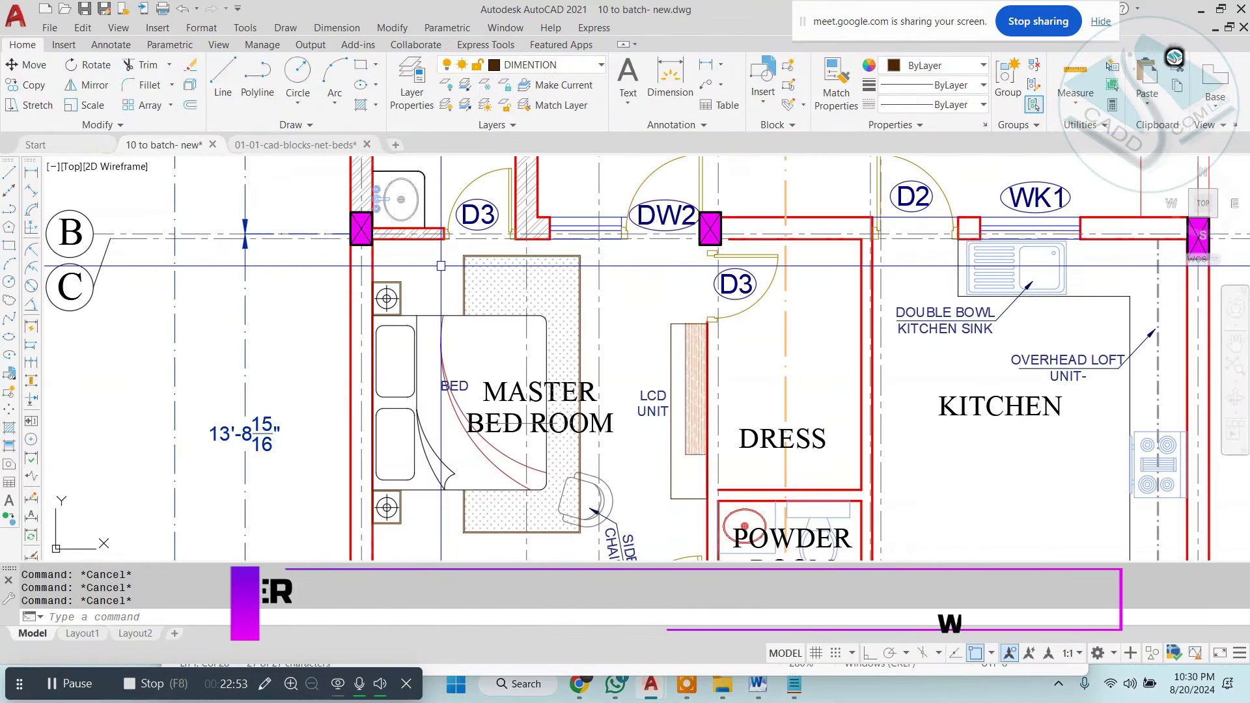
Pan and zoom from the WARDROBE over to the Powder Room.
{"action": "mouse_move", "coordinate": [424, 554]}
{"action": "middle_mouse_down"}
{"action": "mouse_move", "coordinate": [492, 352]}
{"action": "mouse_move", "coordinate": [487, 362]}
{"action": "middle_mouse_up"}
{"action": "scroll", "coordinate": [487, 363], "scroll_direction": "up", "scroll_amount": 2}
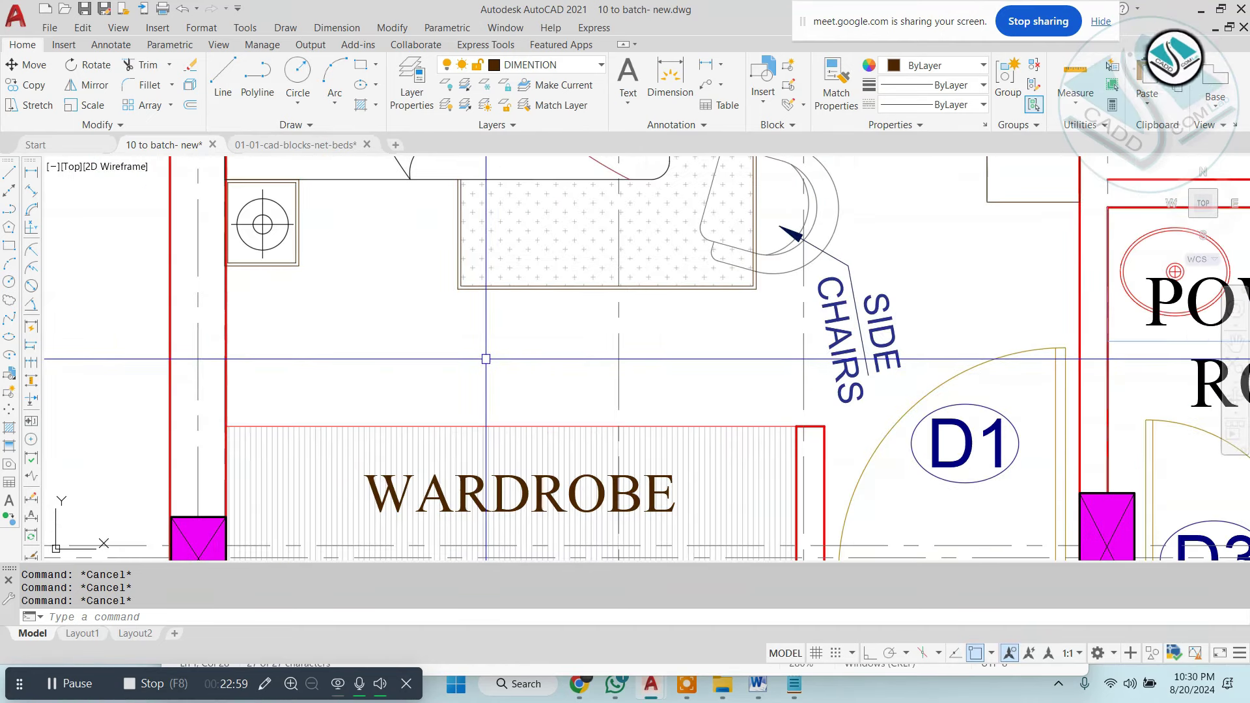
{"action": "scroll", "coordinate": [486, 359], "scroll_direction": "down", "scroll_amount": 2}
{"action": "middle_click_drag", "start_coordinate": [486, 359], "coordinate": [605, 380]}
{"action": "scroll", "coordinate": [605, 380], "scroll_direction": "up", "scroll_amount": 3}
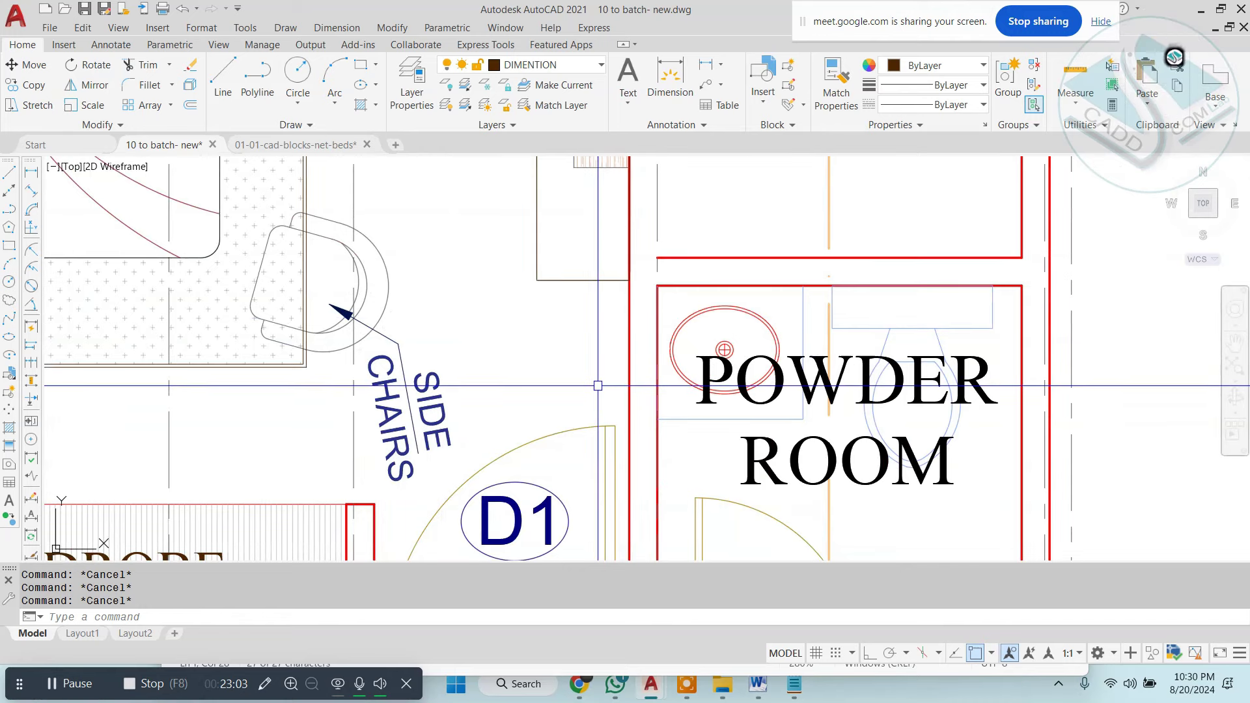
{"action": "scroll", "coordinate": [598, 387], "scroll_direction": "up", "scroll_amount": 2}
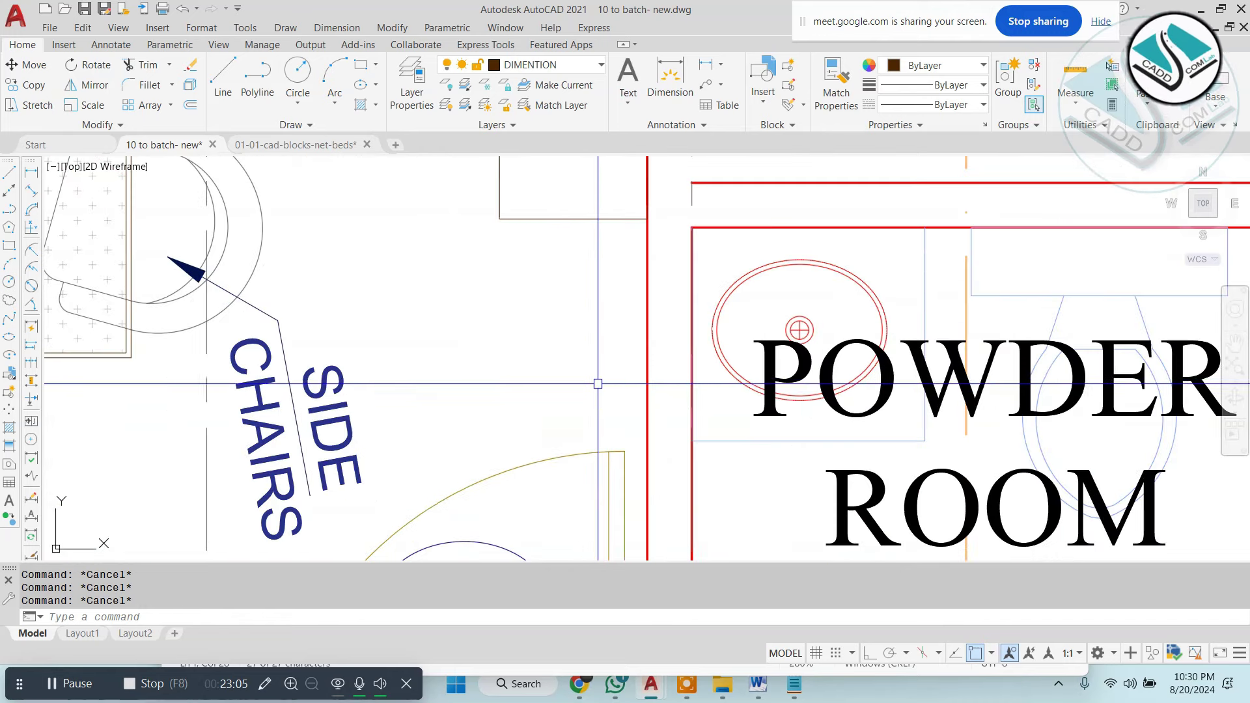
Navigate on to the toilet and shower area beside the V1 ventilator.
{"action": "left_click", "coordinate": [265, 684]}
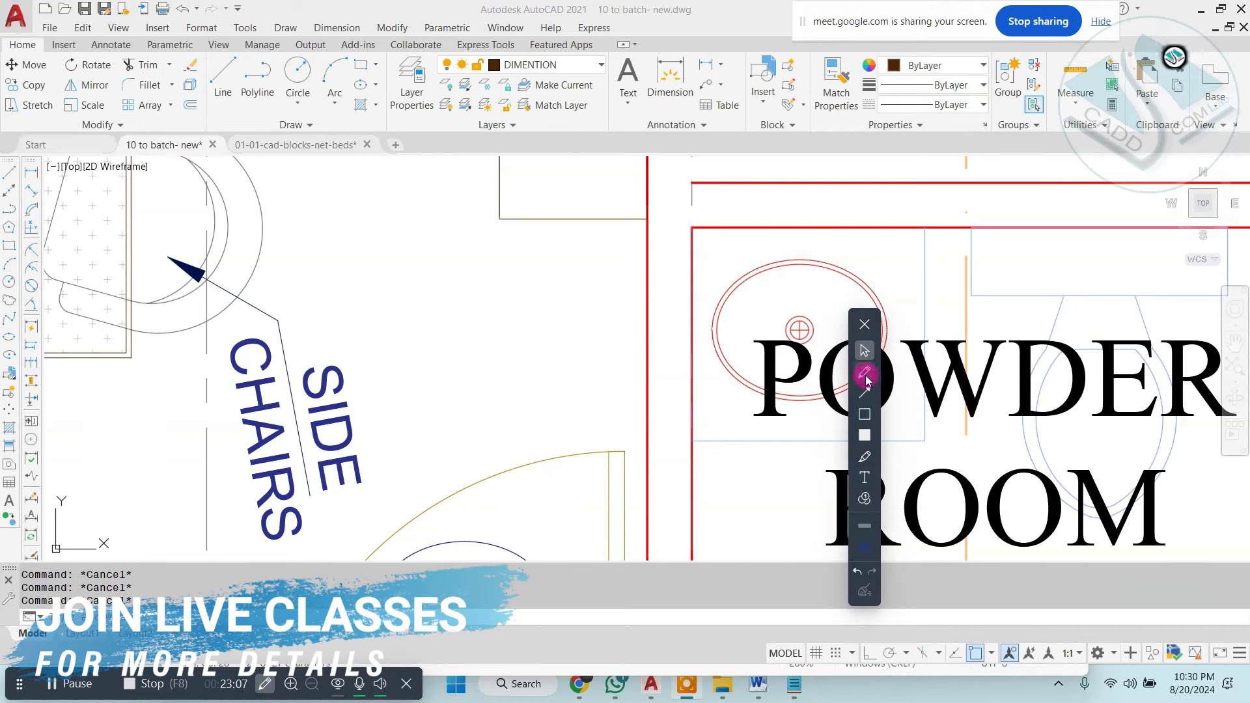
{"action": "left_click_drag", "start_coordinate": [469, 209], "coordinate": [472, 455]}
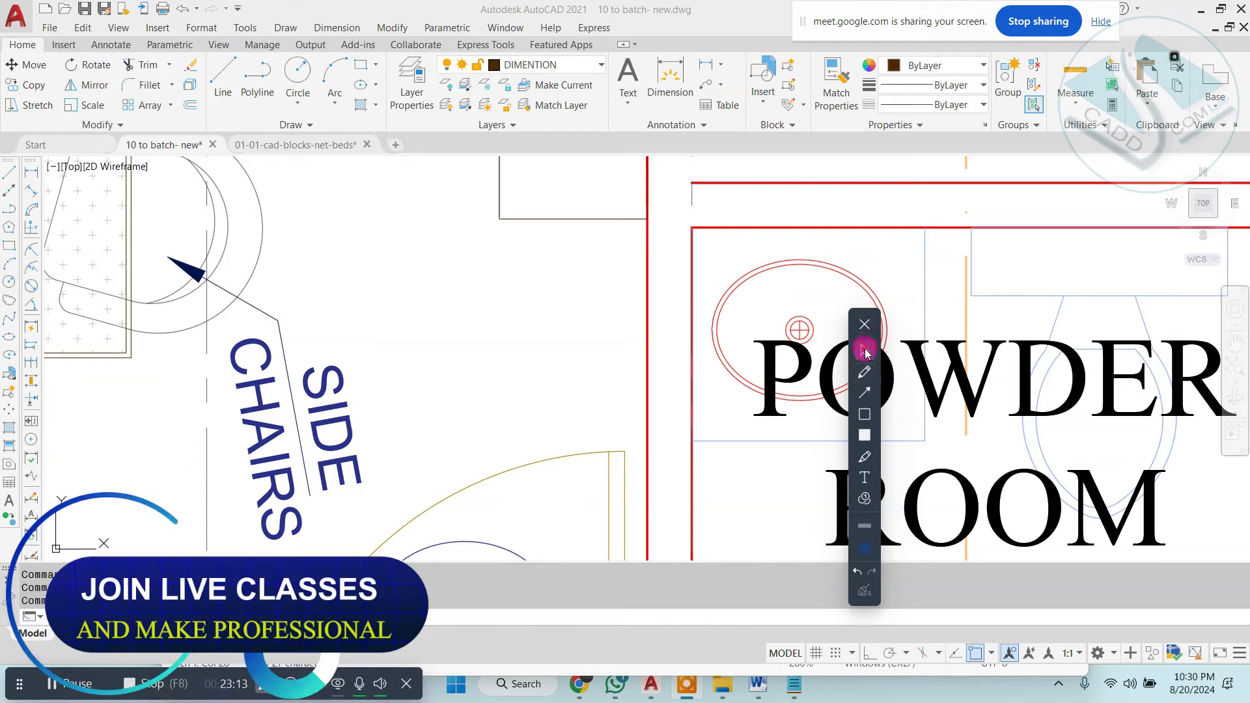
{"action": "left_click", "coordinate": [865, 325]}
{"action": "scroll", "coordinate": [534, 327], "scroll_direction": "down", "scroll_amount": 5}
{"action": "middle_click_drag", "start_coordinate": [534, 261], "coordinate": [540, 456]}
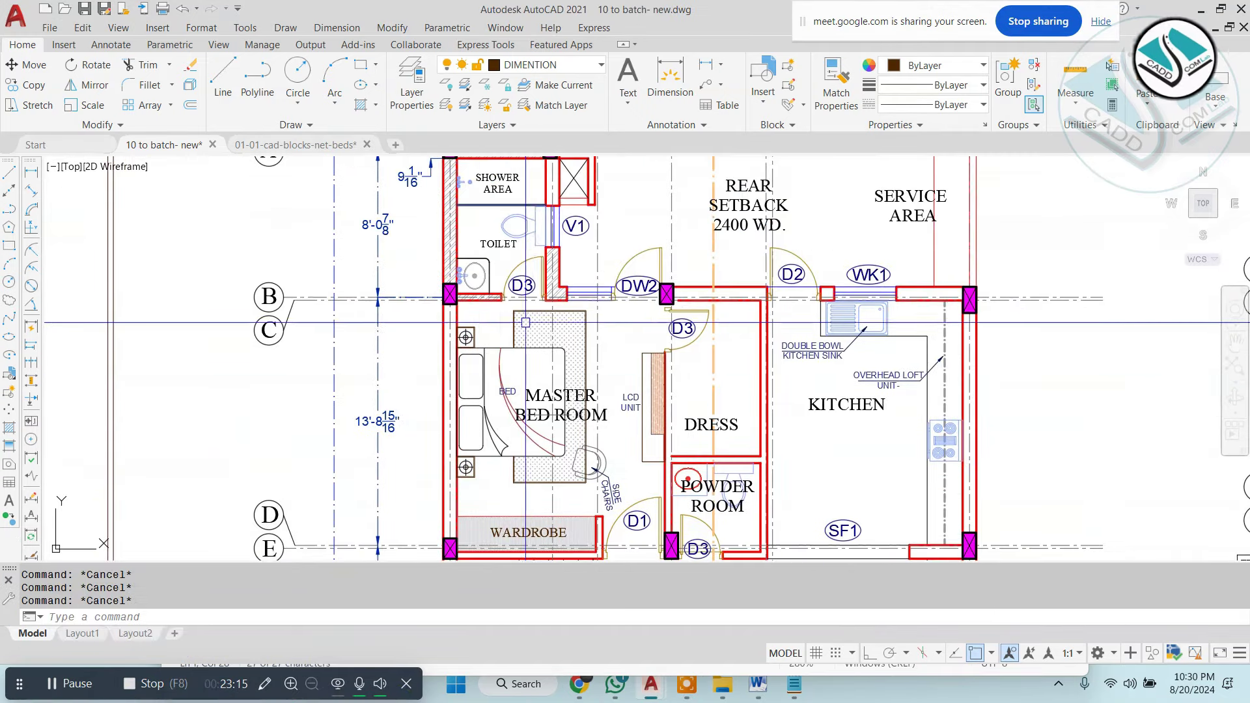
{"action": "scroll", "coordinate": [525, 257], "scroll_direction": "up", "scroll_amount": 6}
{"action": "scroll", "coordinate": [552, 271], "scroll_direction": "up", "scroll_amount": 4}
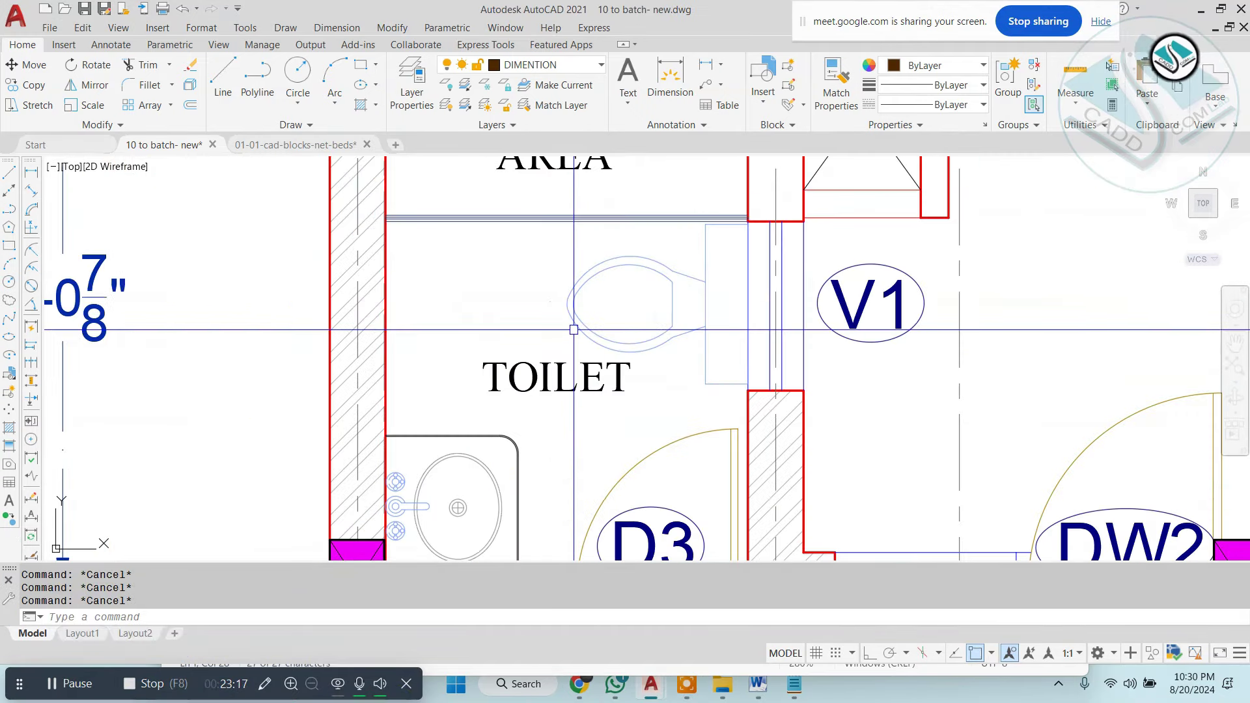
Add a 2'-5 1/2" linear dimension from the inner wall face to the toilet.
{"action": "left_click", "coordinate": [345, 27]}
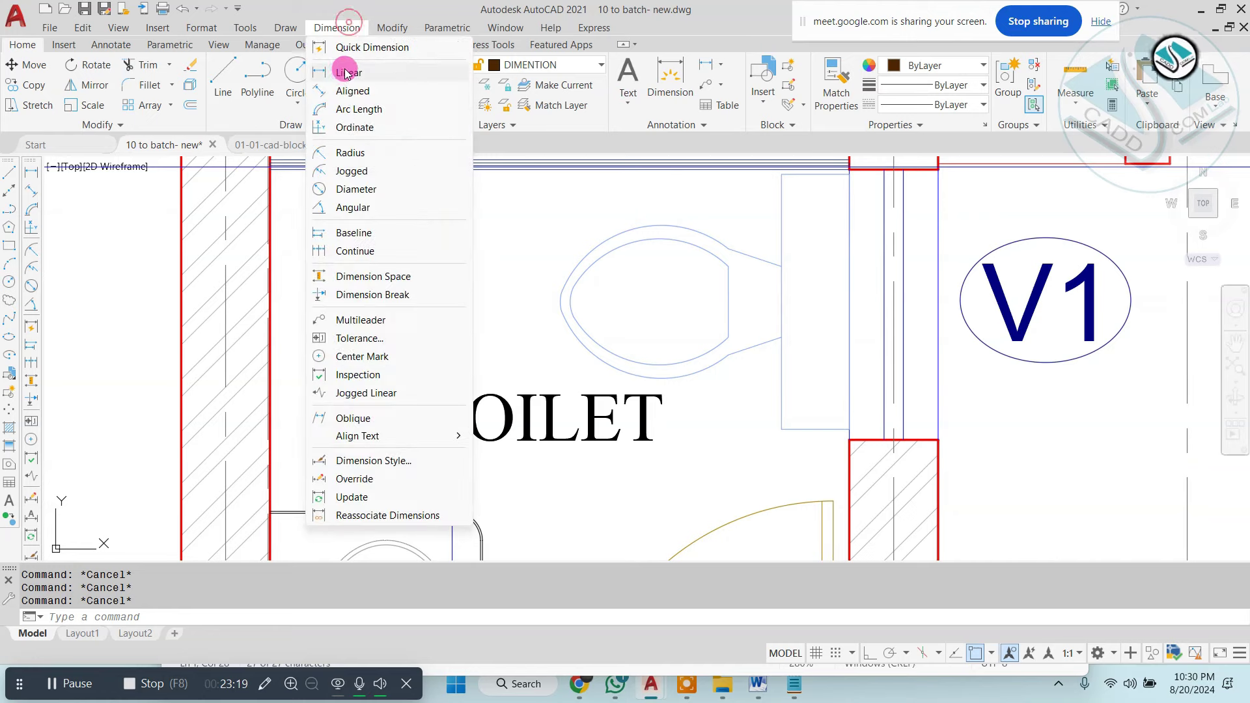
{"action": "left_click", "coordinate": [346, 72]}
{"action": "left_click", "coordinate": [270, 308]}
{"action": "left_click", "coordinate": [561, 308]}
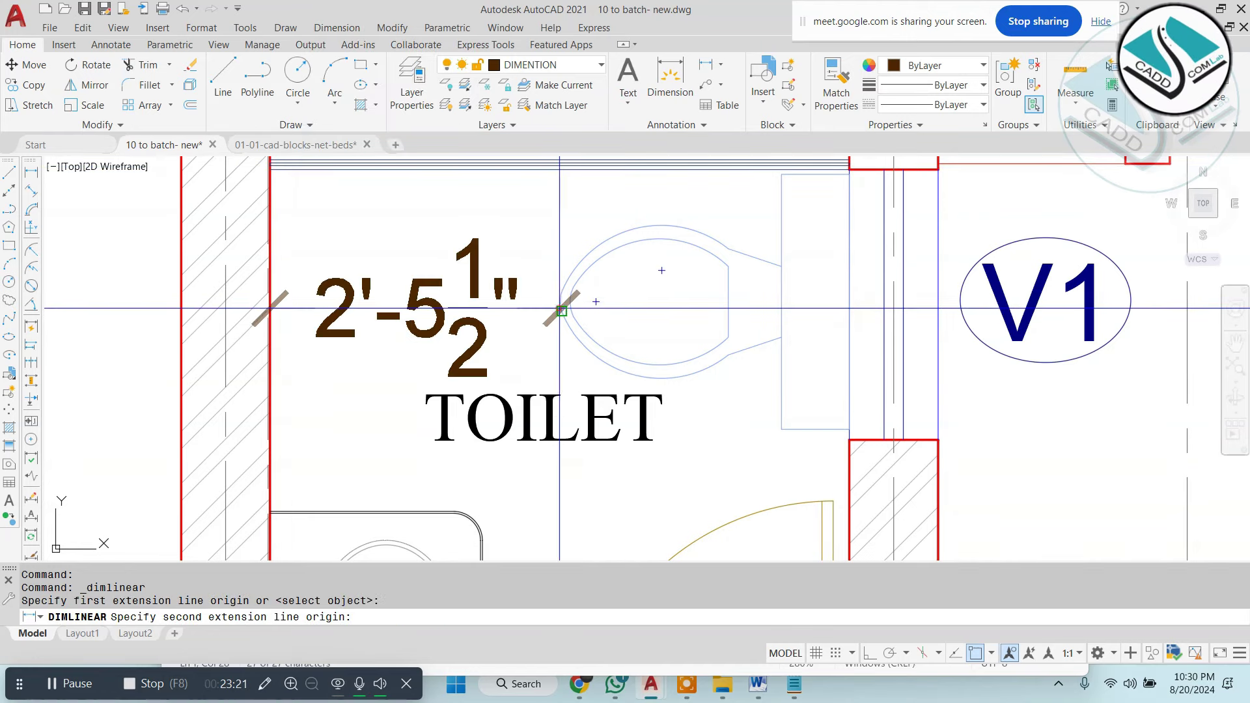
{"action": "left_click", "coordinate": [417, 290]}
{"action": "scroll", "coordinate": [418, 264], "scroll_direction": "down", "scroll_amount": 2}
{"action": "middle_click_drag", "start_coordinate": [419, 264], "coordinate": [417, 264]}
{"action": "key", "text": "Escape"}
{"action": "key", "text": "Escape"}
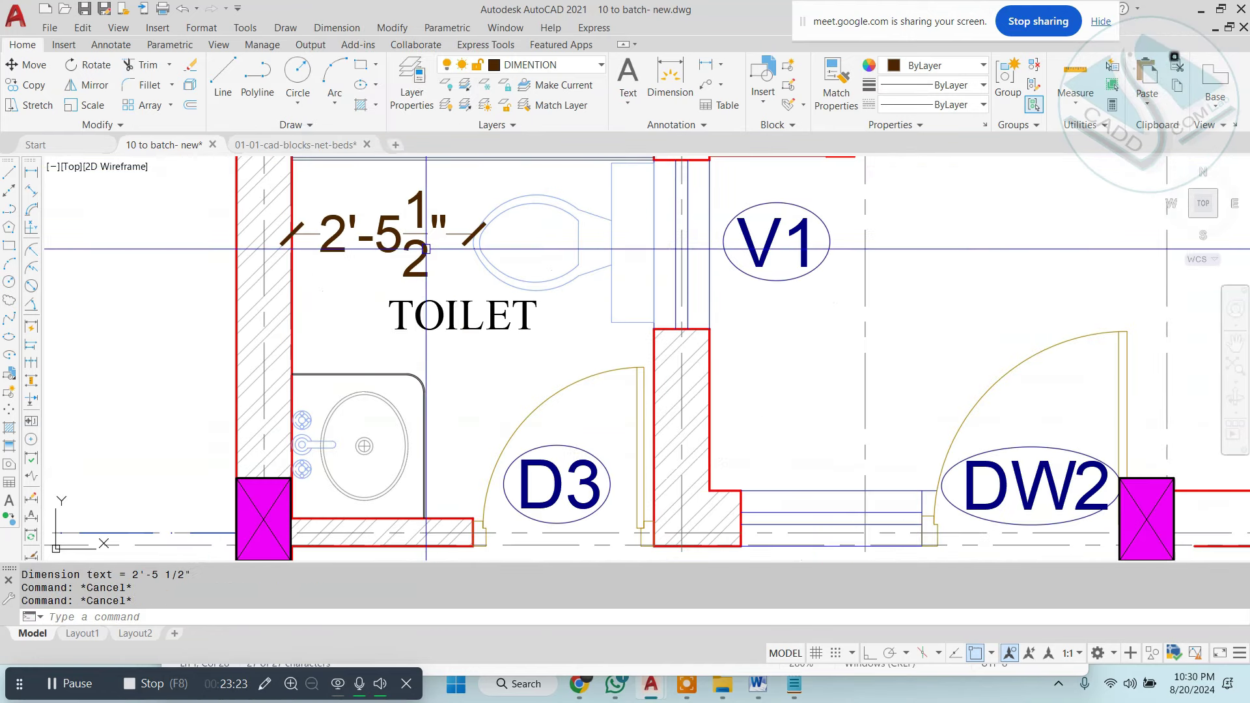
{"action": "type", "text": "D"}
Set the interior dim style's text height to 4.
{"action": "key", "text": "Return"}
{"action": "left_click", "coordinate": [804, 316]}
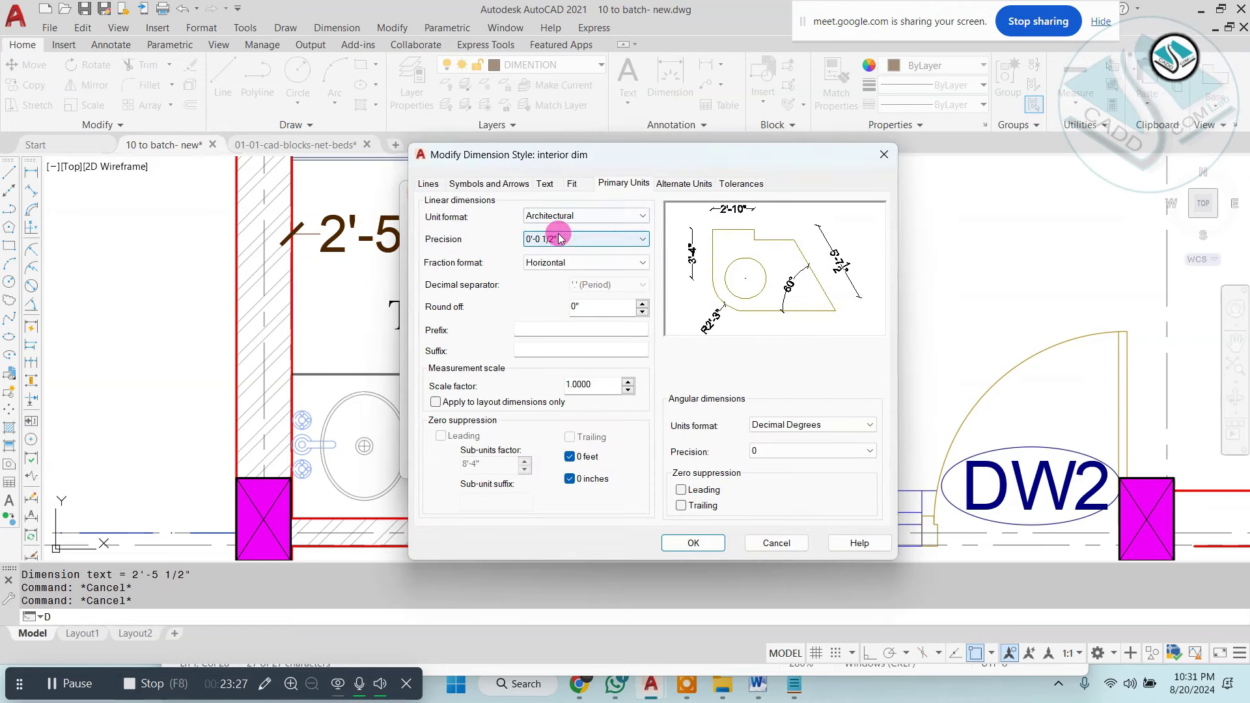
{"action": "left_click", "coordinate": [545, 186]}
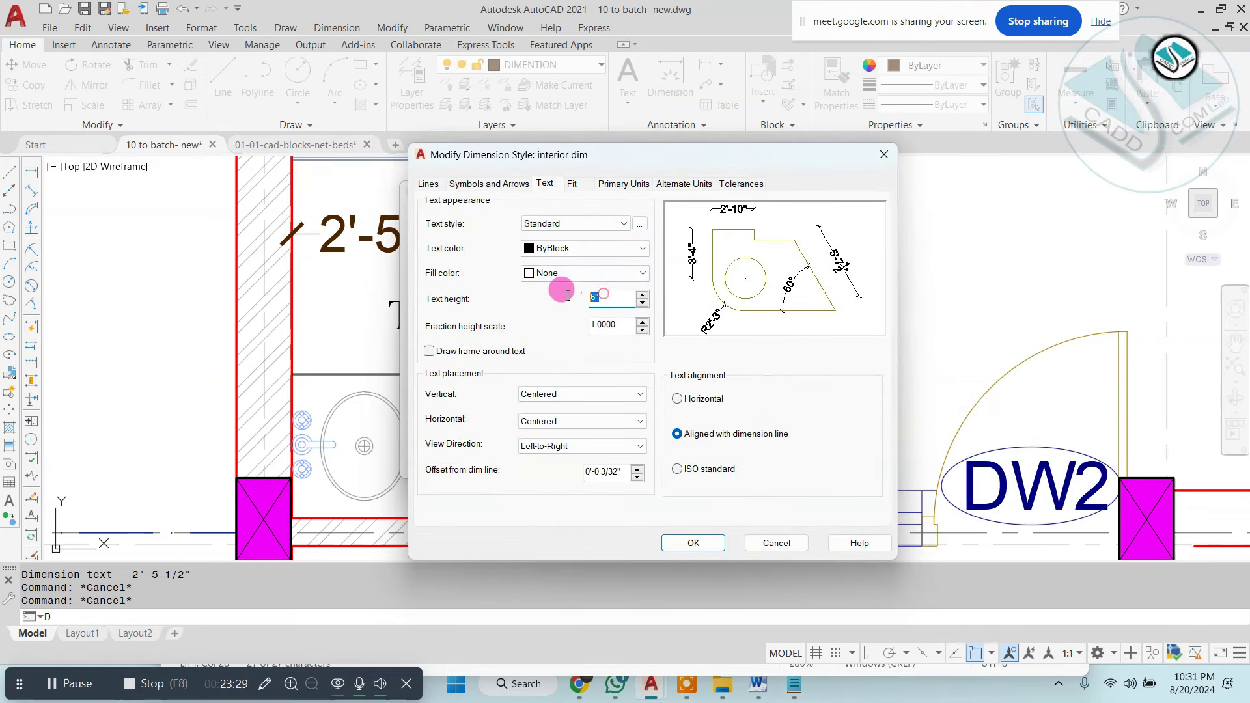
{"action": "type", "text": "4"}
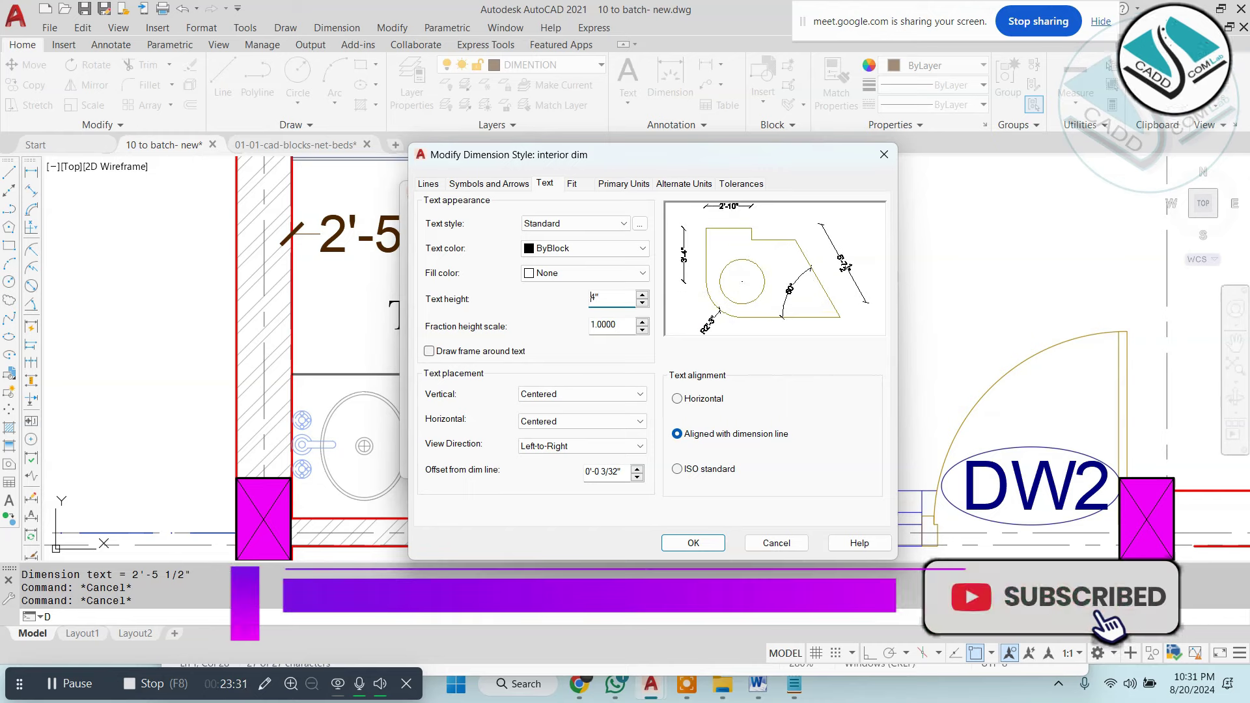
{"action": "left_click", "coordinate": [518, 184]}
{"action": "left_click", "coordinate": [550, 185]}
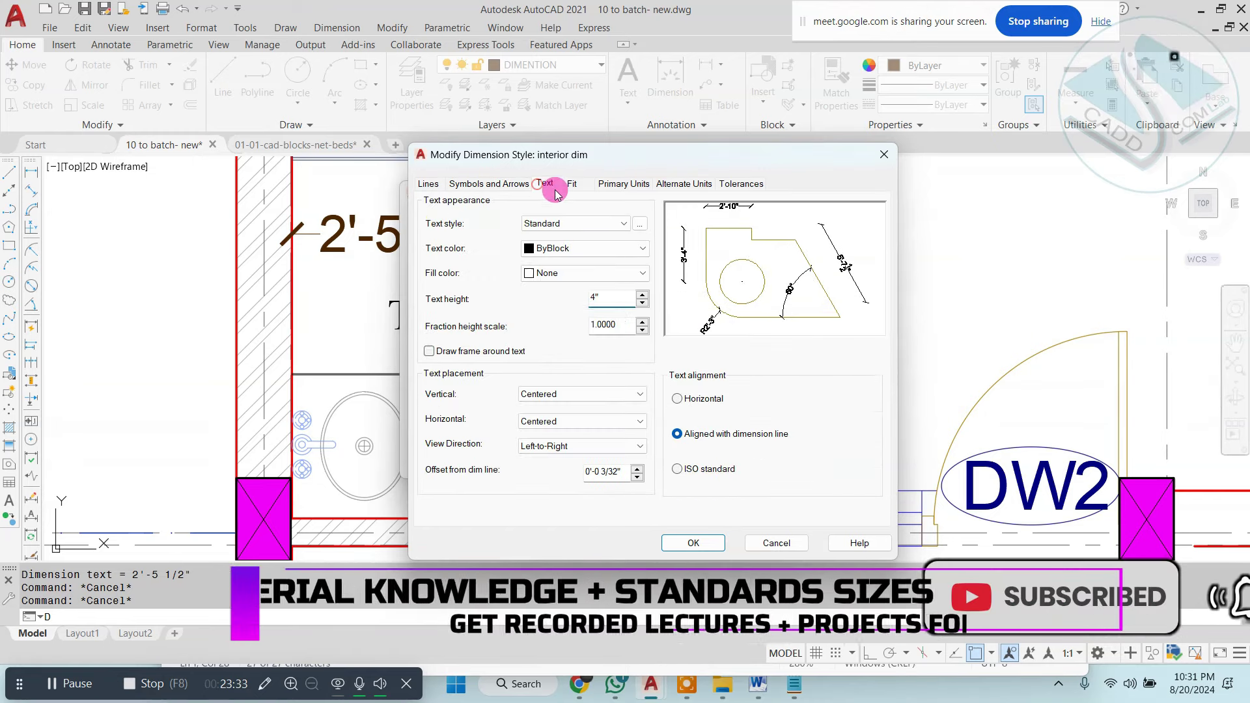
Change the dimension text style font to Times New Roman Regular.
{"action": "left_click", "coordinate": [641, 223]}
{"action": "left_click", "coordinate": [808, 282]}
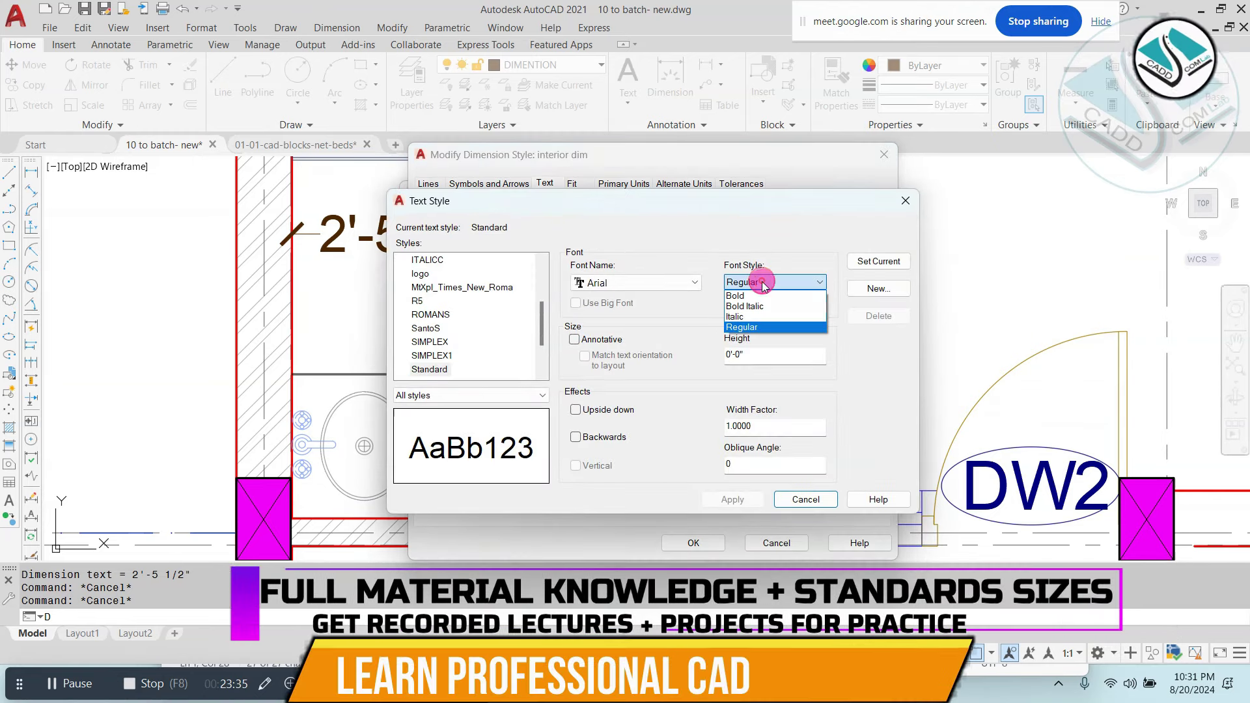
{"action": "left_click", "coordinate": [749, 280]}
{"action": "left_click", "coordinate": [660, 291]}
{"action": "key", "text": "t"}
{"action": "key", "text": "i"}
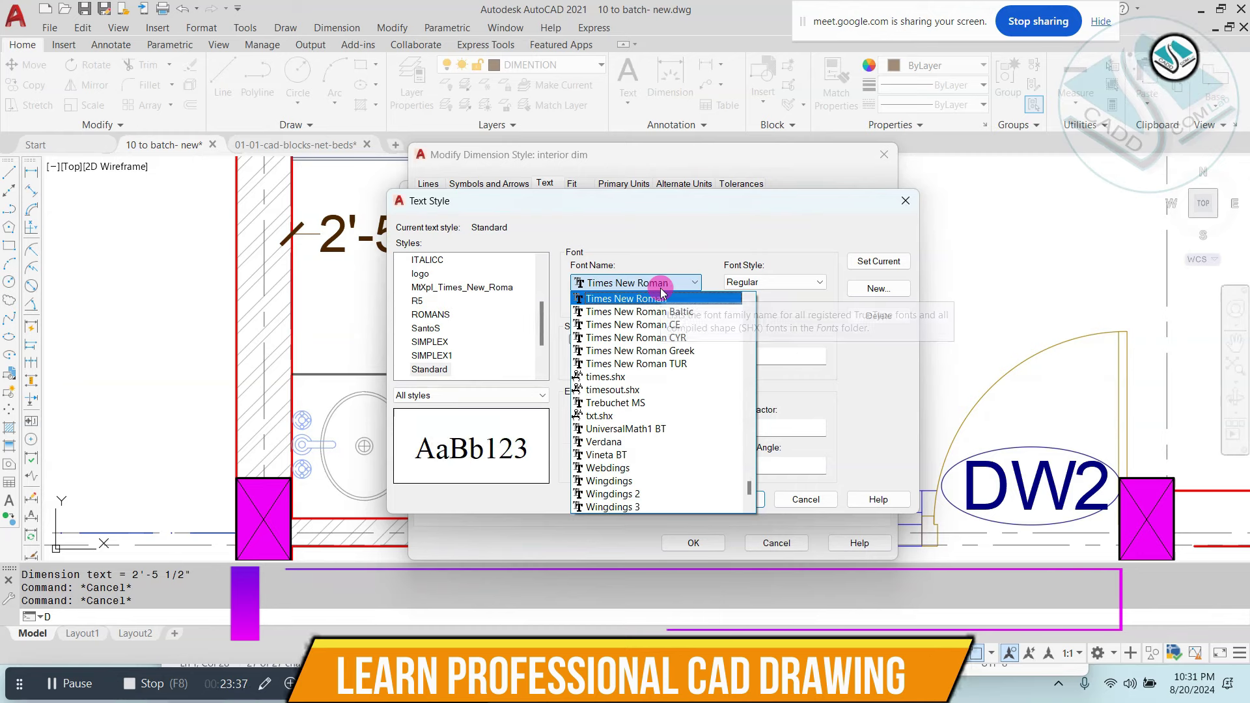
{"action": "left_click", "coordinate": [664, 298]}
{"action": "left_click", "coordinate": [738, 499]}
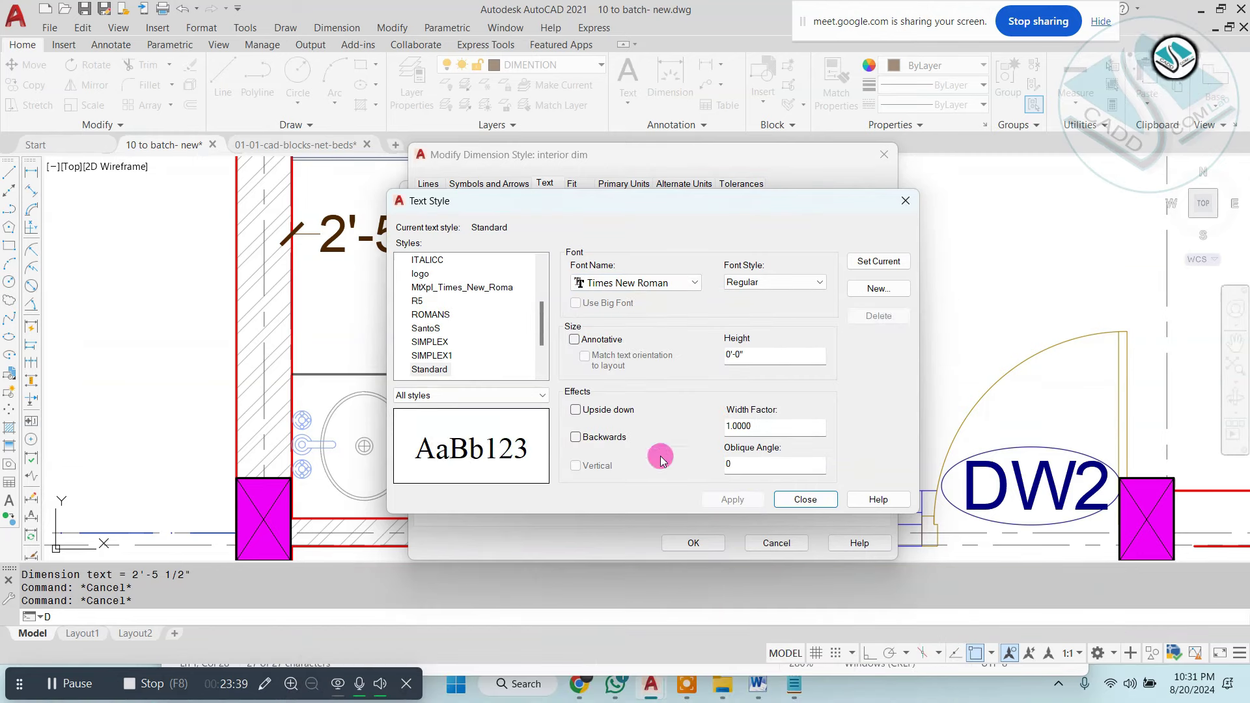
{"action": "left_click", "coordinate": [814, 499]}
Set the interior dim arrow size to 3.5 and save the style changes.
{"action": "left_click", "coordinate": [489, 183]}
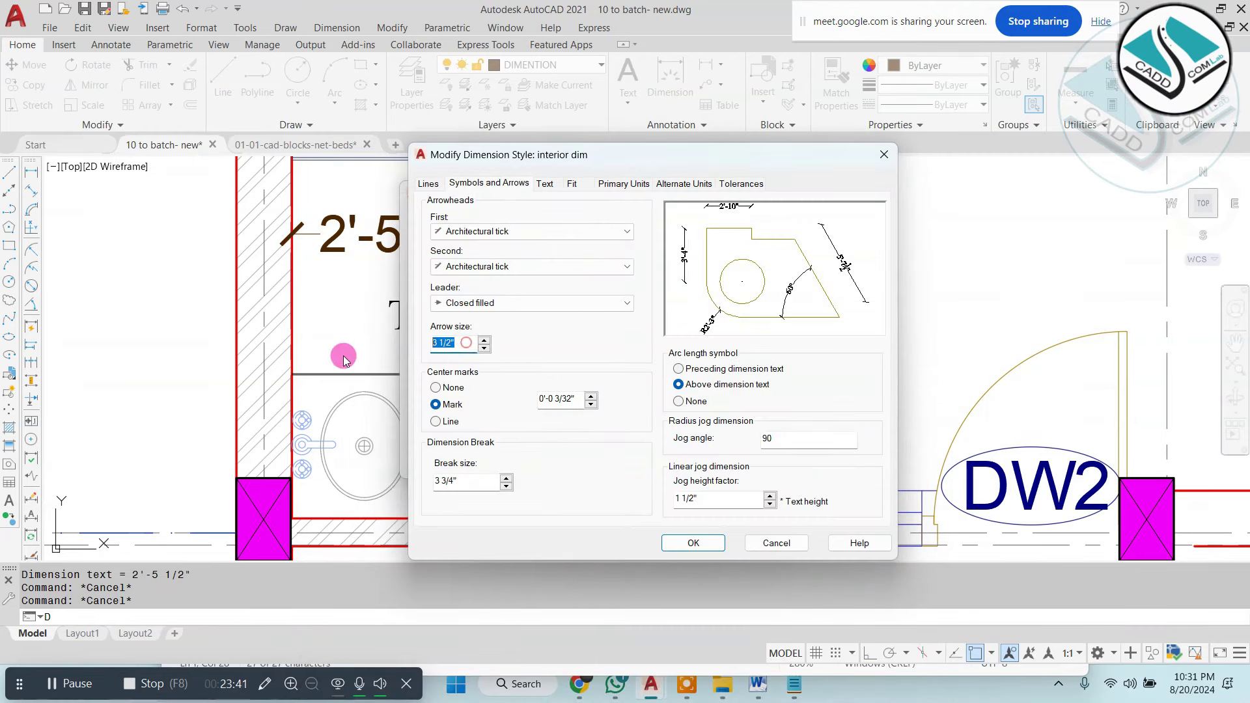
{"action": "type", "text": "3.5"}
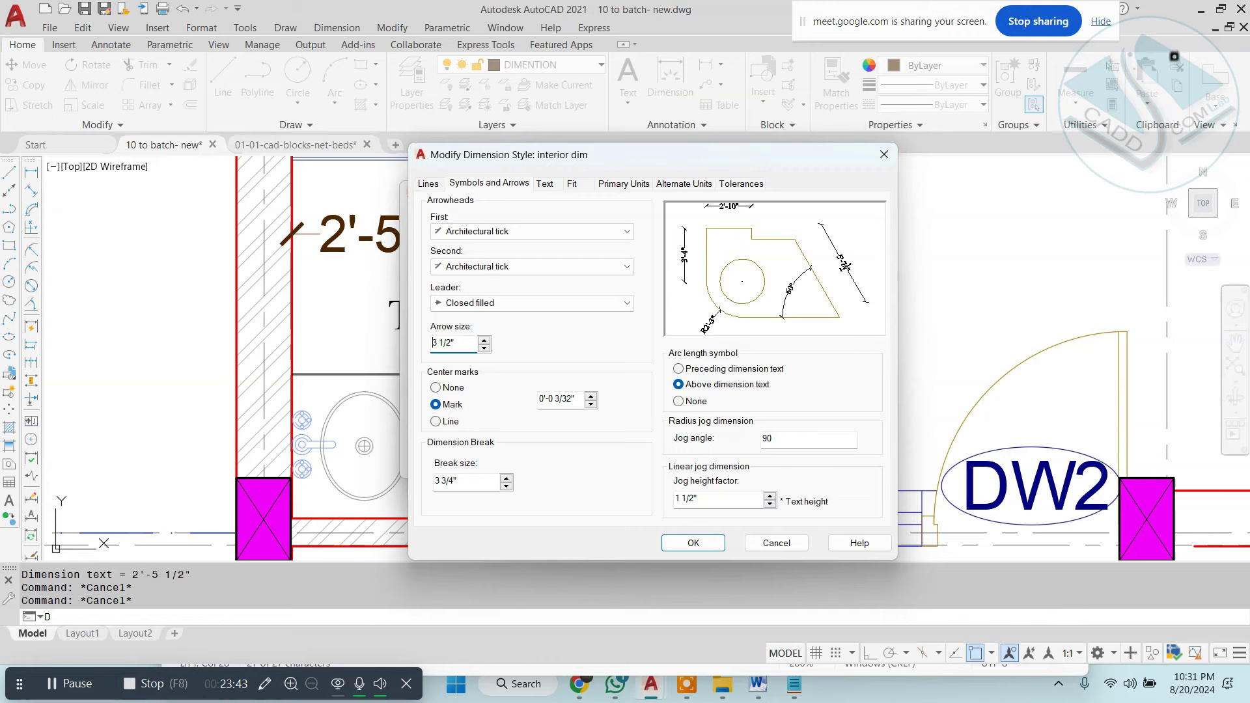
{"action": "left_click", "coordinate": [696, 545]}
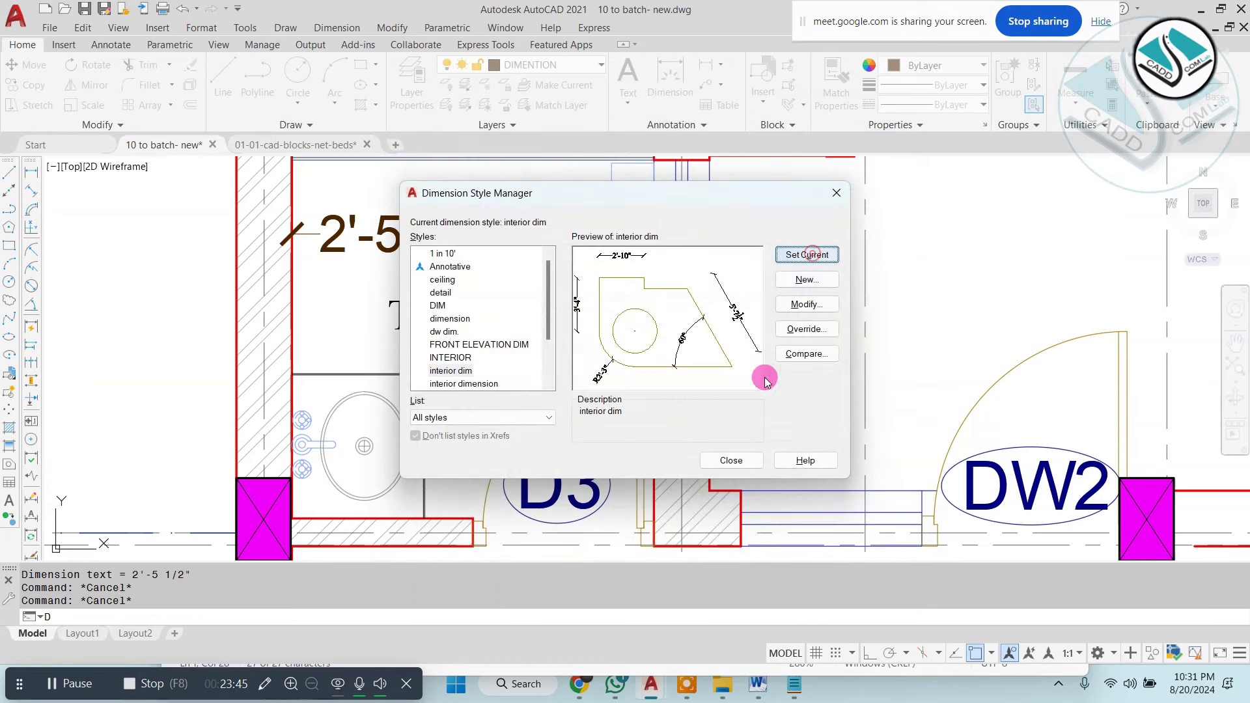
{"action": "left_click", "coordinate": [732, 460]}
{"action": "scroll", "coordinate": [427, 169], "scroll_direction": "down", "scroll_amount": 1}
Dimension the basin counter width at 1'-9 1/2" from the wall face.
{"action": "left_click", "coordinate": [337, 28]}
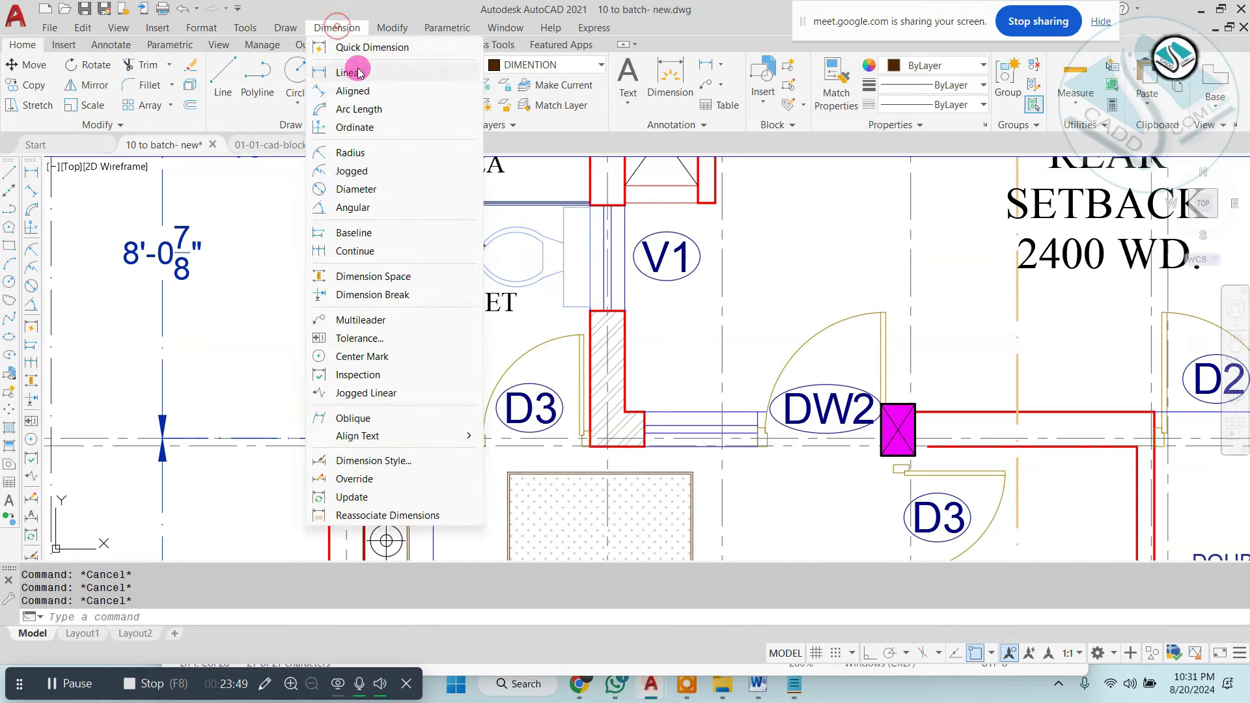
{"action": "left_click", "coordinate": [358, 73]}
{"action": "scroll", "coordinate": [377, 352], "scroll_direction": "up", "scroll_amount": 2}
{"action": "scroll", "coordinate": [377, 352], "scroll_direction": "up", "scroll_amount": 1}
{"action": "scroll", "coordinate": [377, 352], "scroll_direction": "up", "scroll_amount": 1}
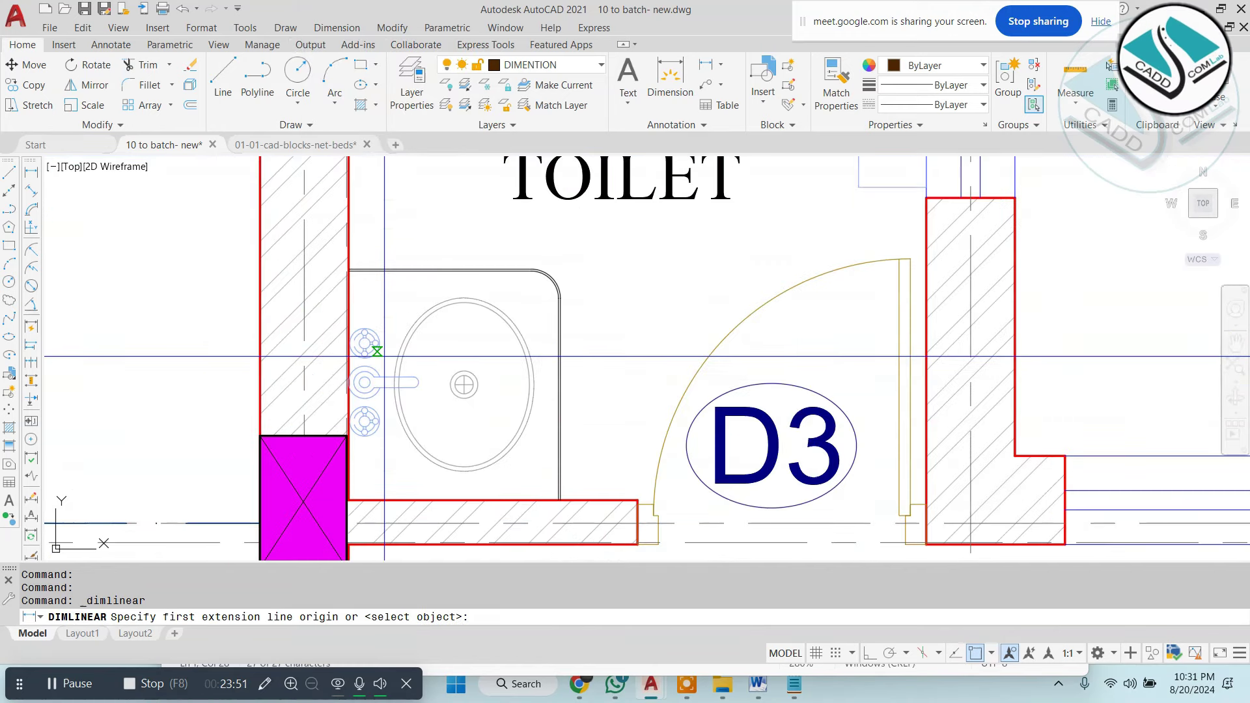
{"action": "scroll", "coordinate": [387, 352], "scroll_direction": "up", "scroll_amount": 4}
{"action": "left_click", "coordinate": [350, 342]}
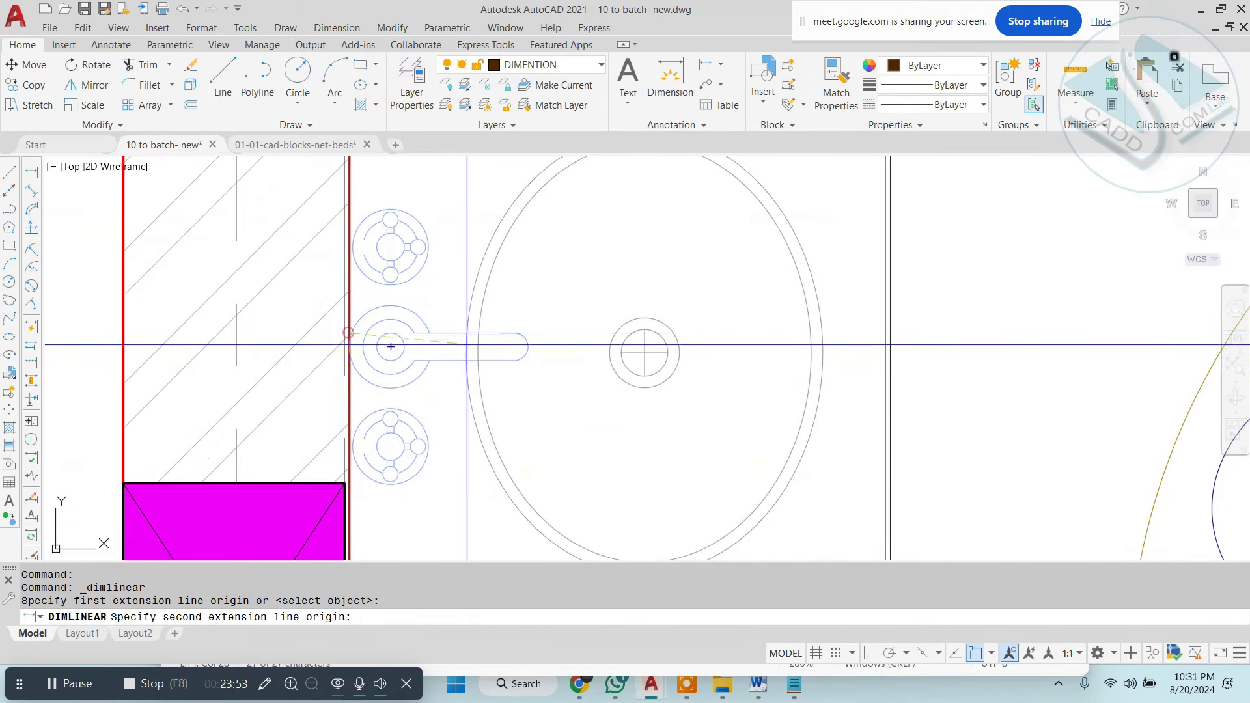
{"action": "left_click", "coordinate": [891, 347]}
{"action": "scroll", "coordinate": [713, 456], "scroll_direction": "down", "scroll_amount": 3}
{"action": "scroll", "coordinate": [703, 338], "scroll_direction": "down", "scroll_amount": 1}
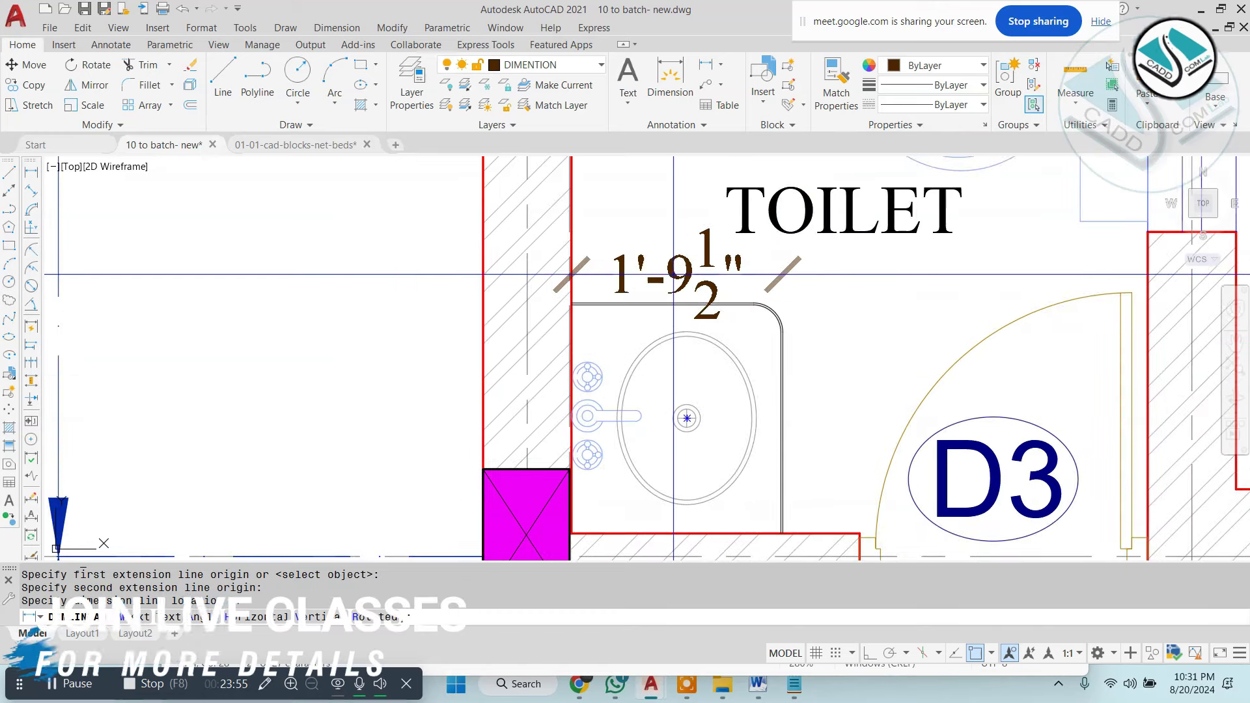
{"action": "key", "text": "Escape"}
Add a 1'-11 1/2" linear dimension along the counter's side beside the basin.
{"action": "key", "text": "space"}
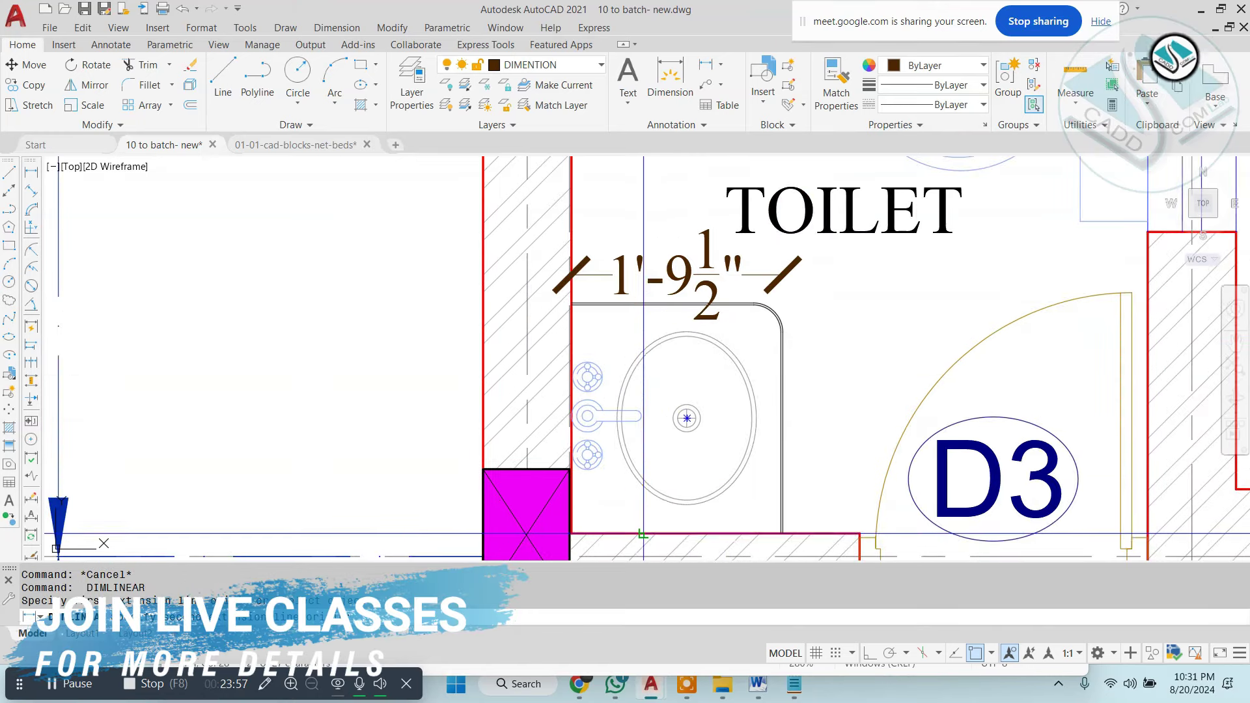
{"action": "left_click", "coordinate": [643, 533]}
{"action": "left_click", "coordinate": [756, 304]}
{"action": "left_click", "coordinate": [831, 417]}
{"action": "scroll", "coordinate": [588, 547], "scroll_direction": "down", "scroll_amount": 6}
{"action": "scroll", "coordinate": [693, 495], "scroll_direction": "up", "scroll_amount": 4}
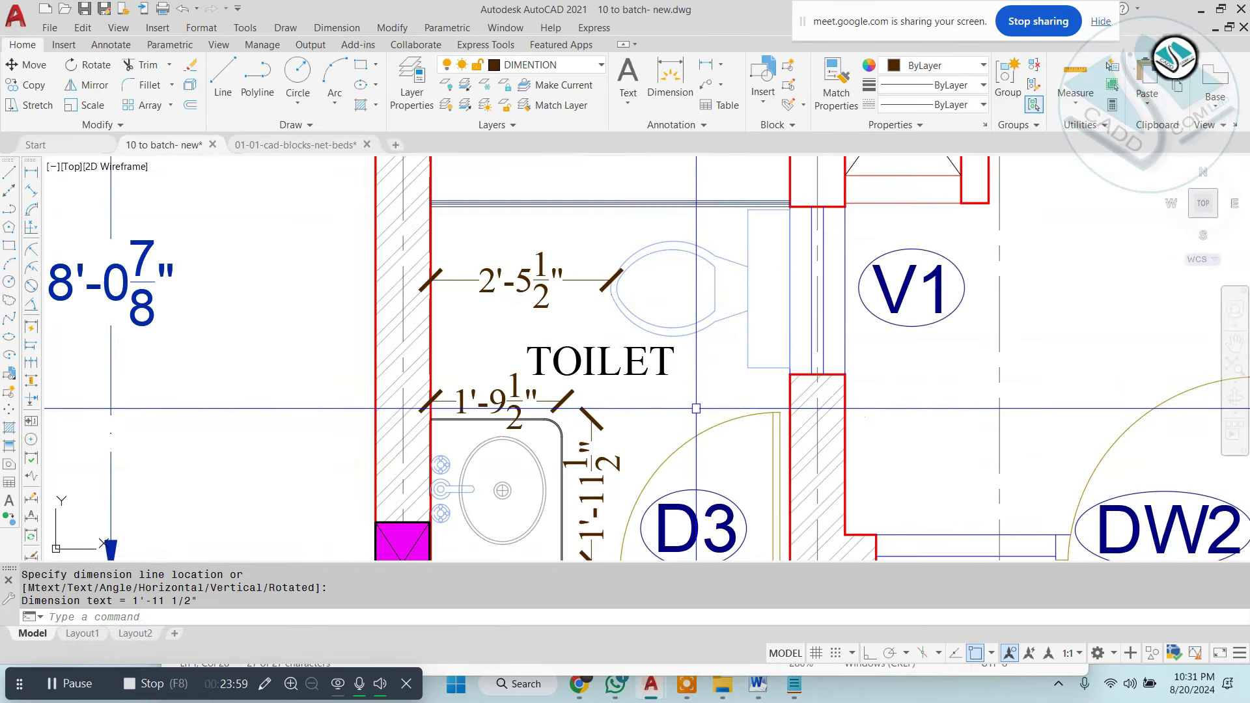
{"action": "scroll", "coordinate": [487, 355], "scroll_direction": "down", "scroll_amount": 3}
{"action": "scroll", "coordinate": [653, 294], "scroll_direction": "up", "scroll_amount": 2}
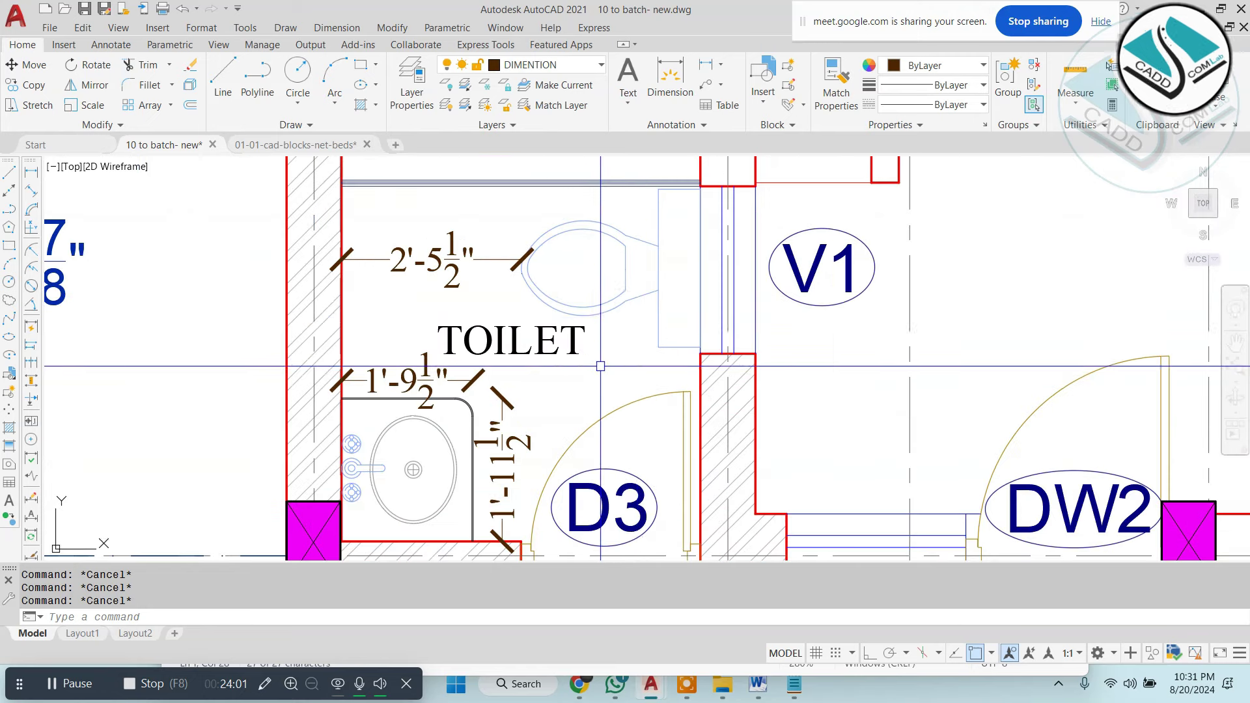
{"action": "scroll", "coordinate": [654, 293], "scroll_direction": "up", "scroll_amount": 1}
{"action": "middle_click_drag", "start_coordinate": [621, 378], "coordinate": [619, 392]}
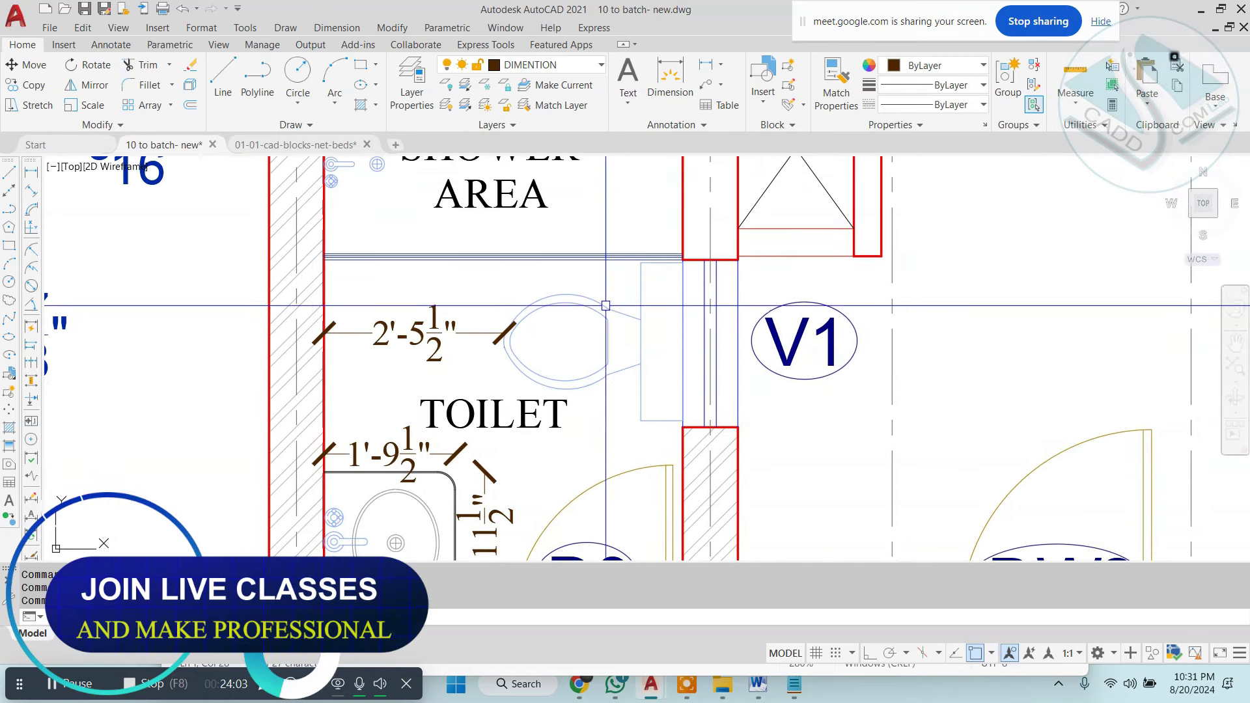
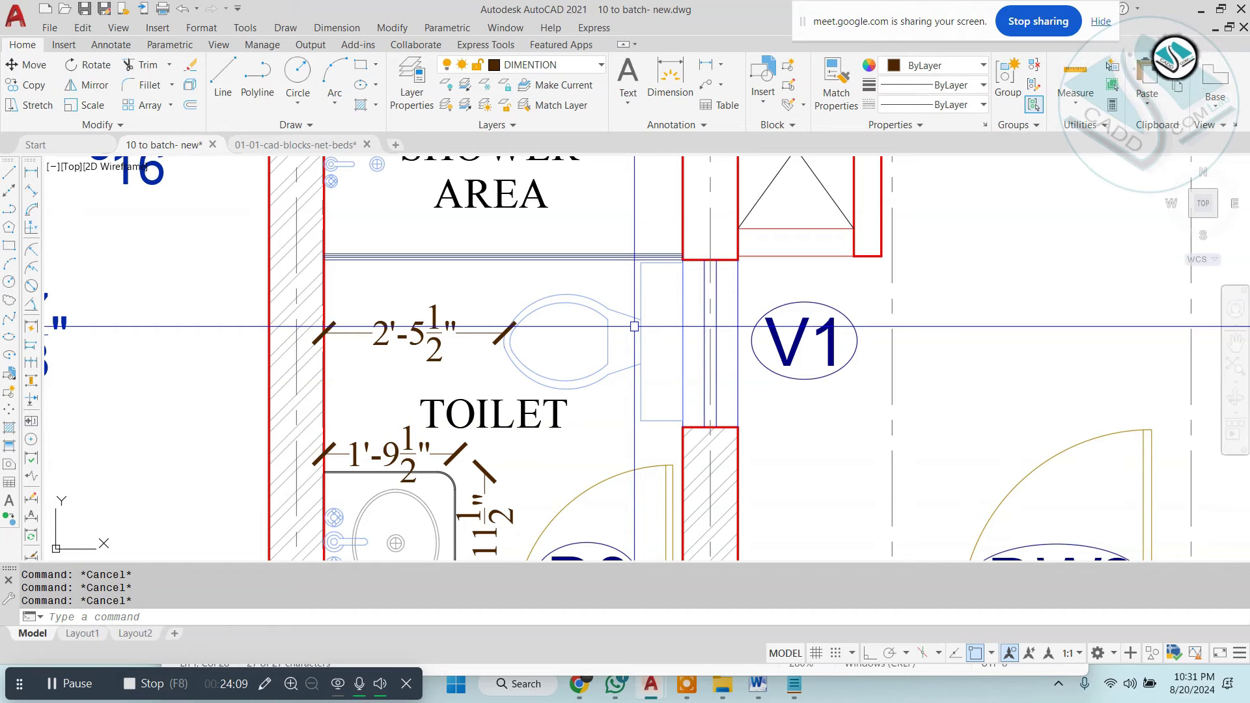
Add the 2'-7½" linear dimension from the wall to the bed with DLI.
{"action": "scroll", "coordinate": [635, 326], "scroll_direction": "down", "scroll_amount": 3}
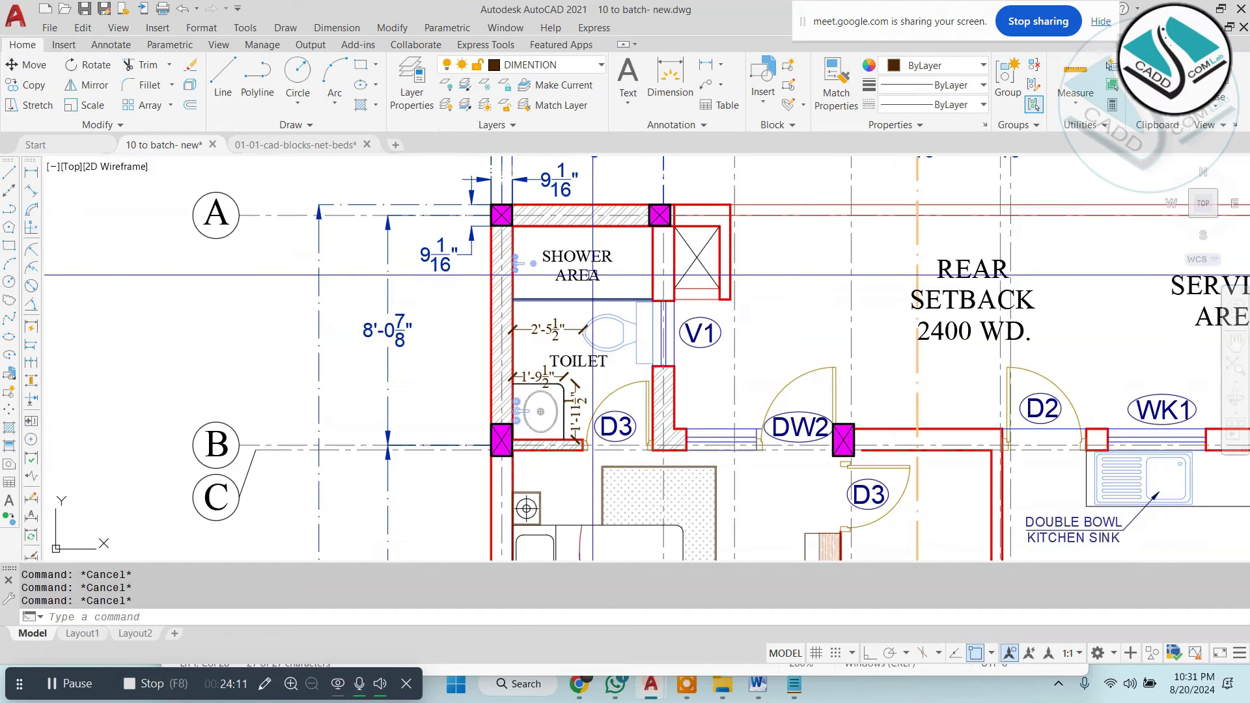
{"action": "scroll", "coordinate": [572, 266], "scroll_direction": "up", "scroll_amount": 3}
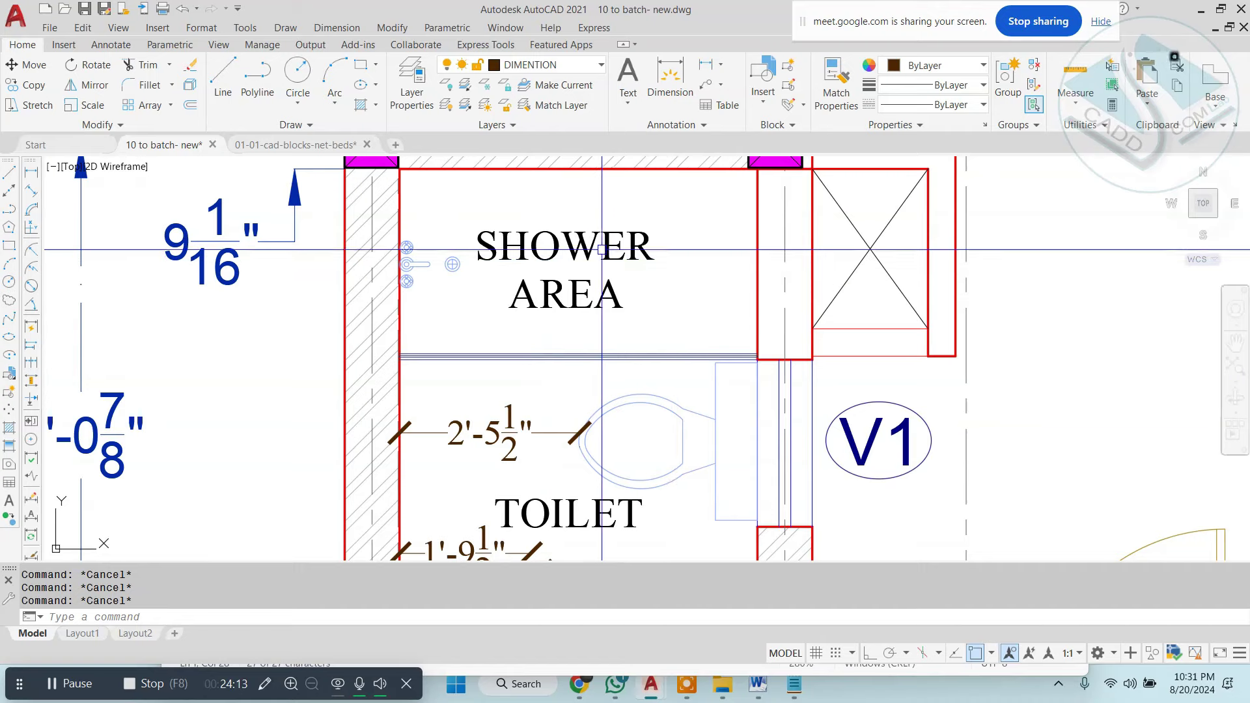
{"action": "scroll", "coordinate": [596, 229], "scroll_direction": "down", "scroll_amount": 3}
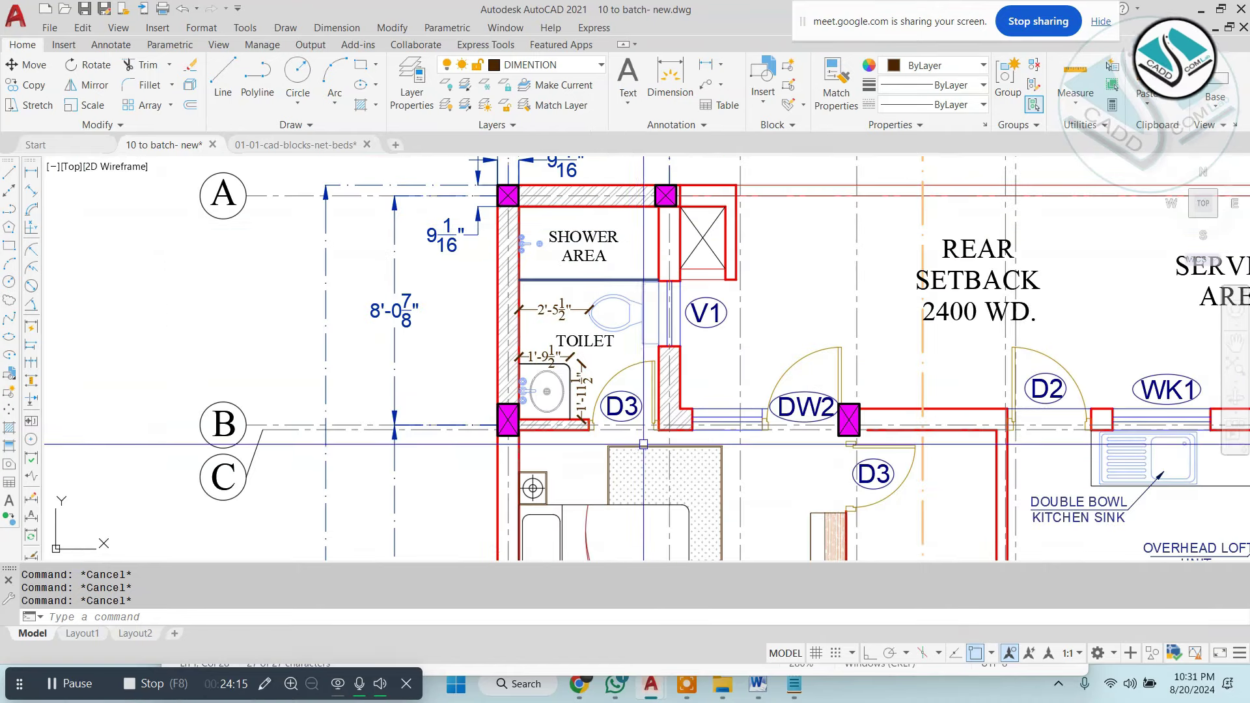
{"action": "middle_click_drag", "start_coordinate": [586, 423], "coordinate": [568, 235]}
{"action": "scroll", "coordinate": [567, 242], "scroll_direction": "up", "scroll_amount": 4}
{"action": "type", "text": "dli"}
{"action": "key", "text": "Return"}
{"action": "left_click", "coordinate": [569, 212]}
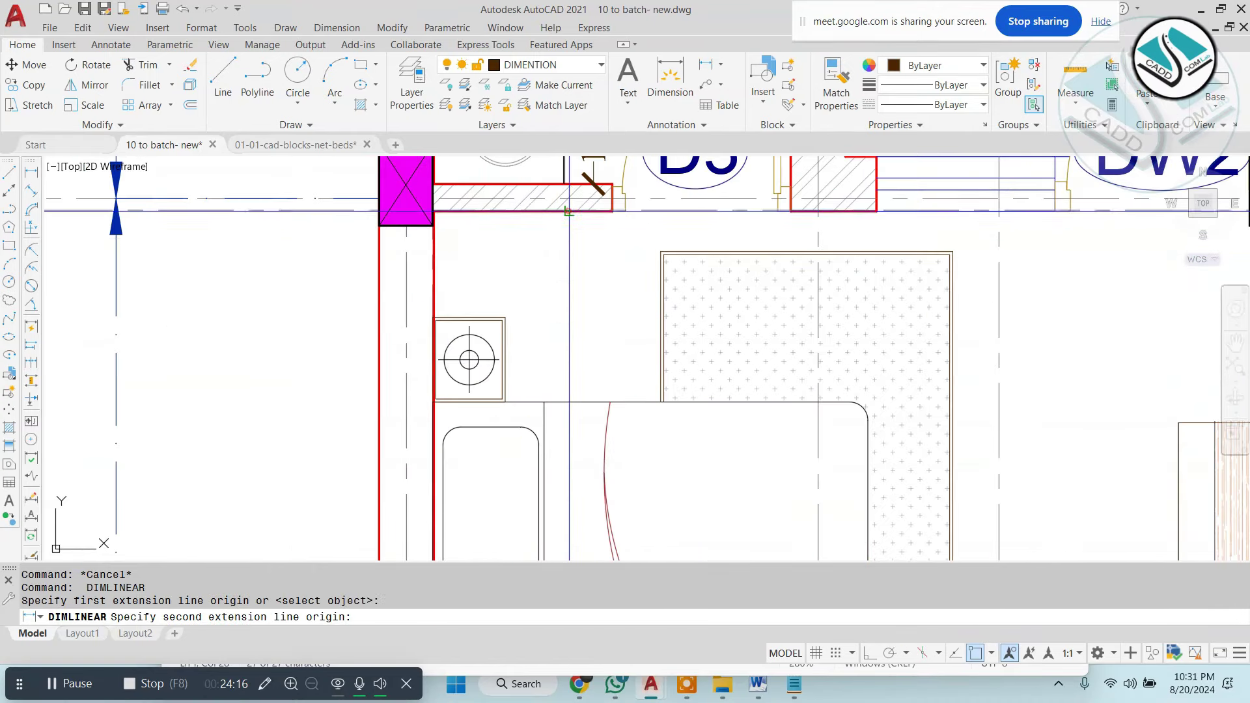
{"action": "left_click", "coordinate": [568, 403]}
Dimension the 4'-3½" distance from the bed's edge to the LCD unit.
{"action": "scroll", "coordinate": [637, 378], "scroll_direction": "down", "scroll_amount": 3}
{"action": "scroll", "coordinate": [643, 366], "scroll_direction": "up", "scroll_amount": 3}
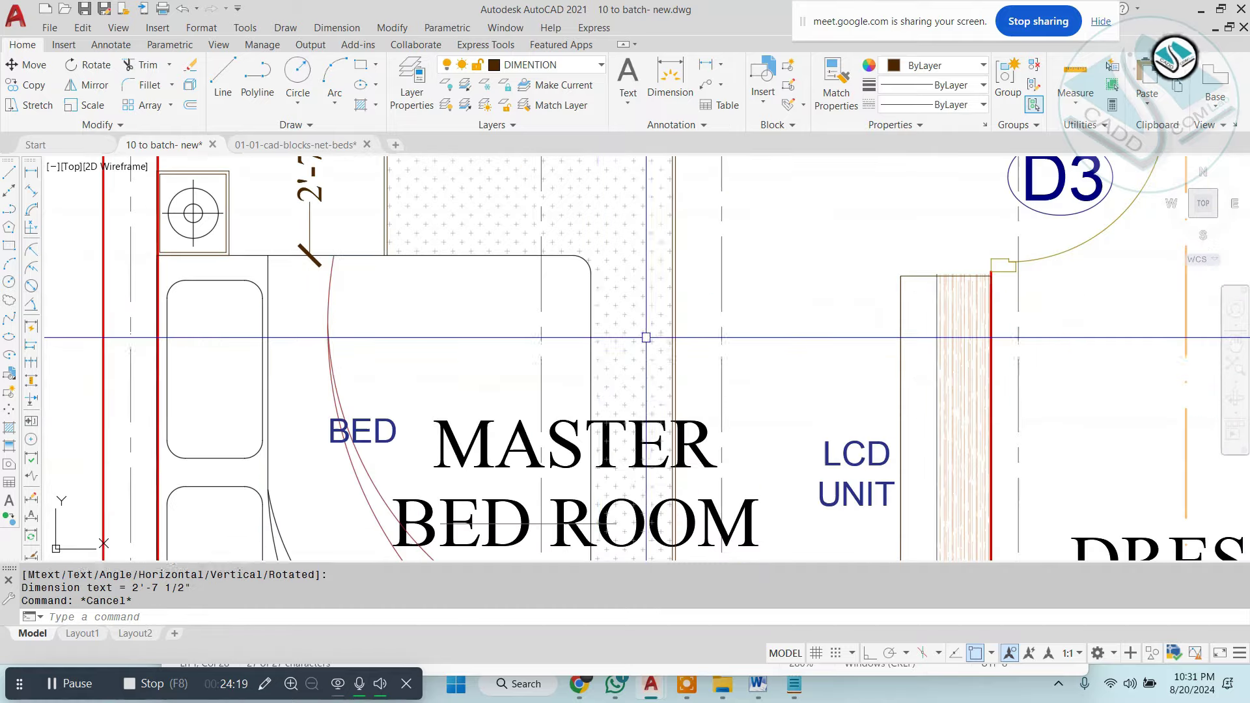
{"action": "key", "text": "Escape"}
{"action": "key", "text": "Return"}
{"action": "left_click", "coordinate": [591, 338]}
{"action": "left_click", "coordinate": [900, 349]}
{"action": "scroll", "coordinate": [900, 350], "scroll_direction": "down", "scroll_amount": 3}
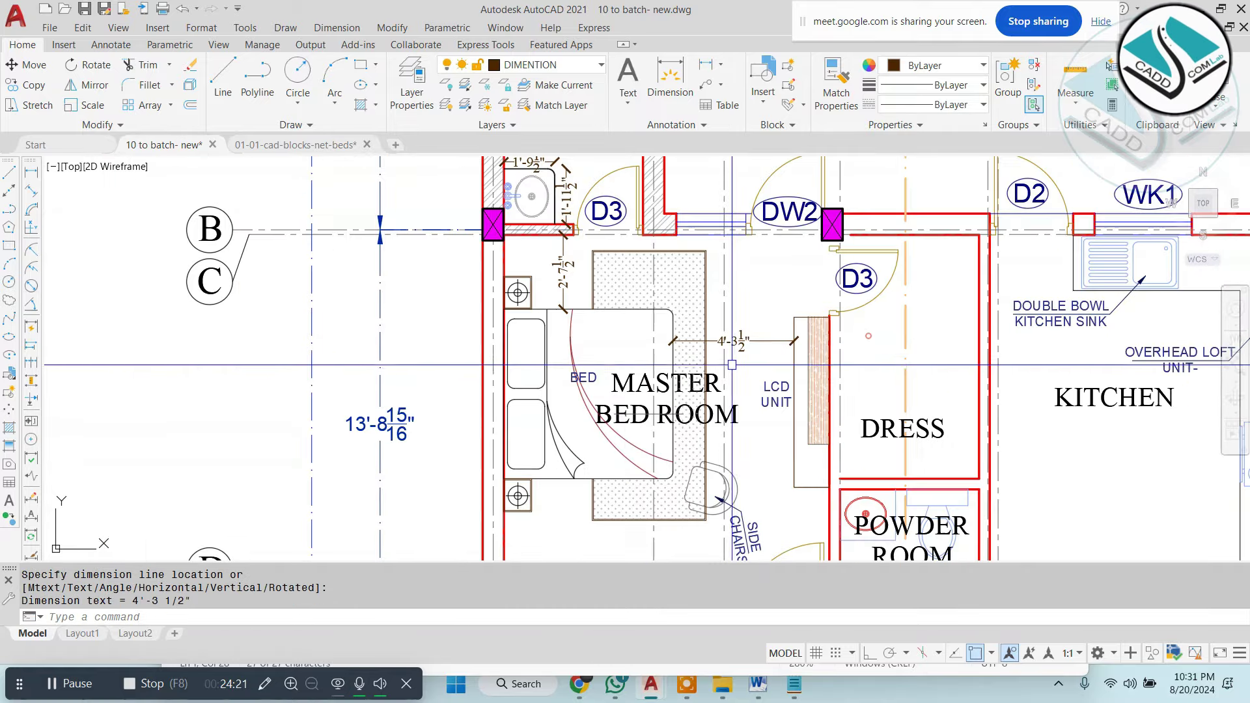
{"action": "scroll", "coordinate": [591, 324], "scroll_direction": "up", "scroll_amount": 1}
{"action": "scroll", "coordinate": [591, 325], "scroll_direction": "up", "scroll_amount": 4}
Dimension the 3'-4" gap between the bed and the wardrobe.
{"action": "key", "text": "Escape"}
{"action": "key", "text": "Return"}
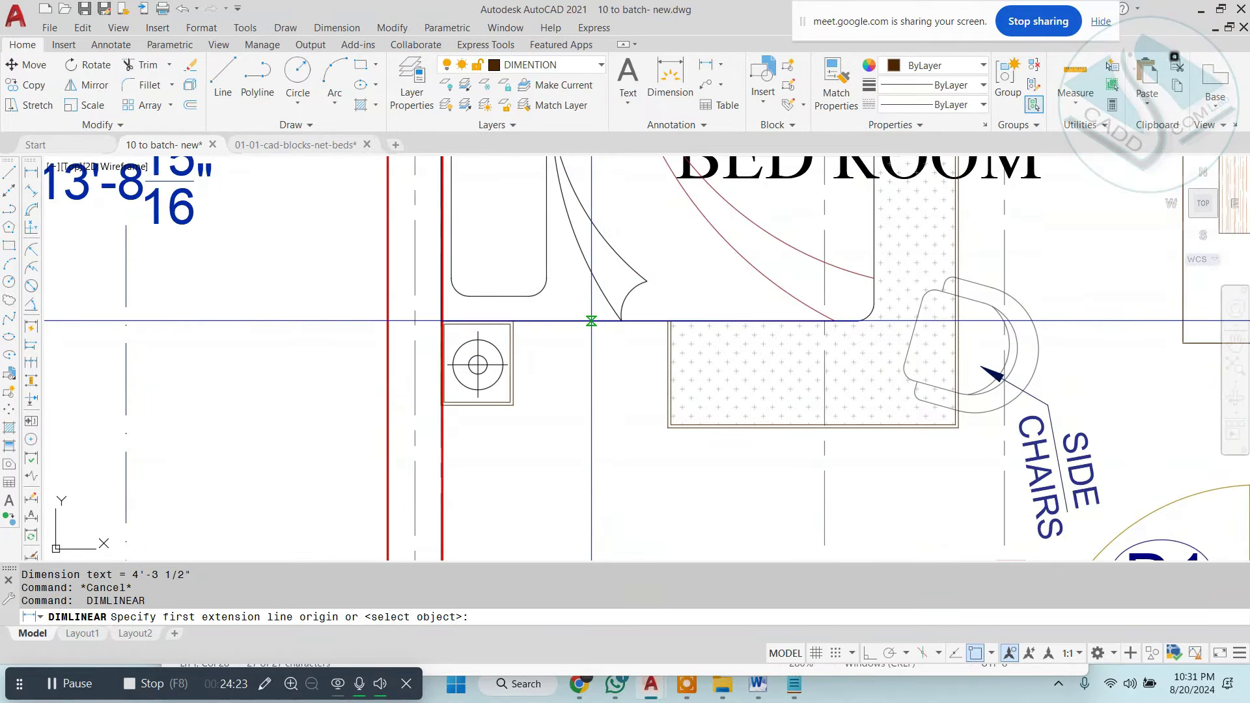
{"action": "left_click", "coordinate": [591, 321]}
{"action": "middle_click_drag", "start_coordinate": [591, 321], "coordinate": [569, 165]}
{"action": "left_click", "coordinate": [578, 410]}
{"action": "left_click", "coordinate": [558, 325]}
{"action": "scroll", "coordinate": [556, 347], "scroll_direction": "down", "scroll_amount": 2}
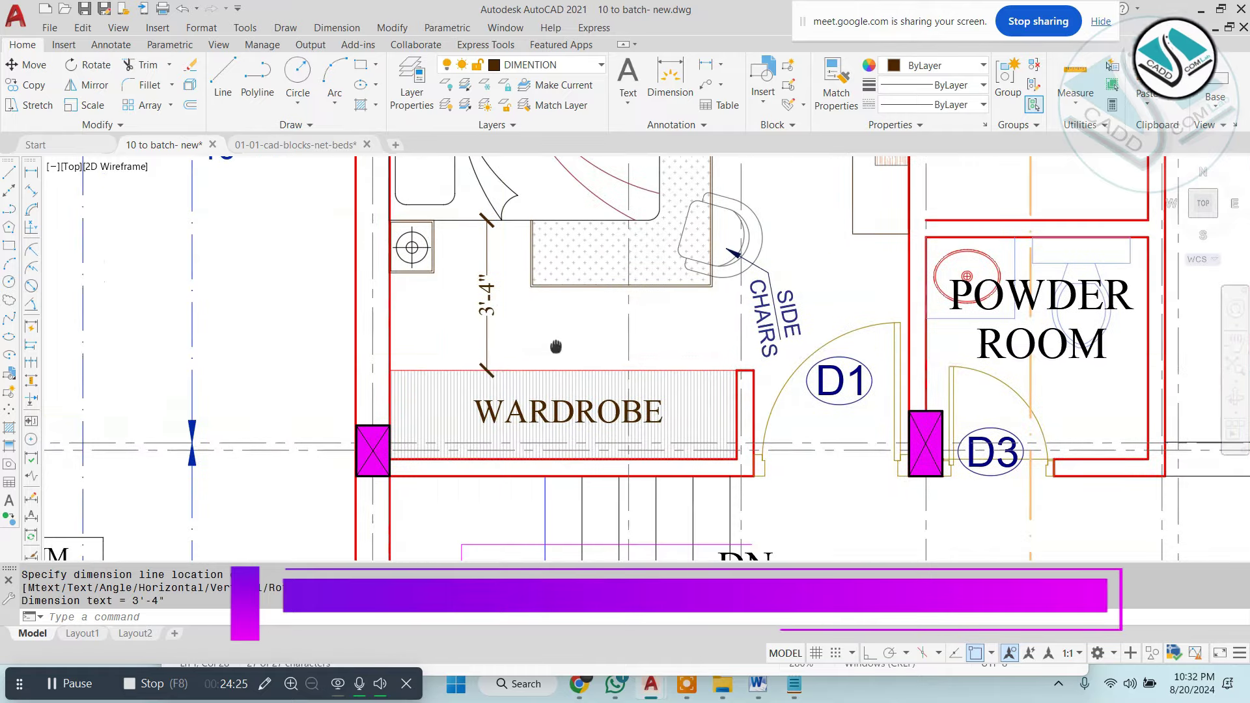
{"action": "scroll", "coordinate": [391, 374], "scroll_direction": "up", "scroll_amount": 2}
Dimension the wardrobe's 7'-8½" overall length.
{"action": "key", "text": "Escape"}
{"action": "key", "text": "Return"}
{"action": "left_click", "coordinate": [391, 359]}
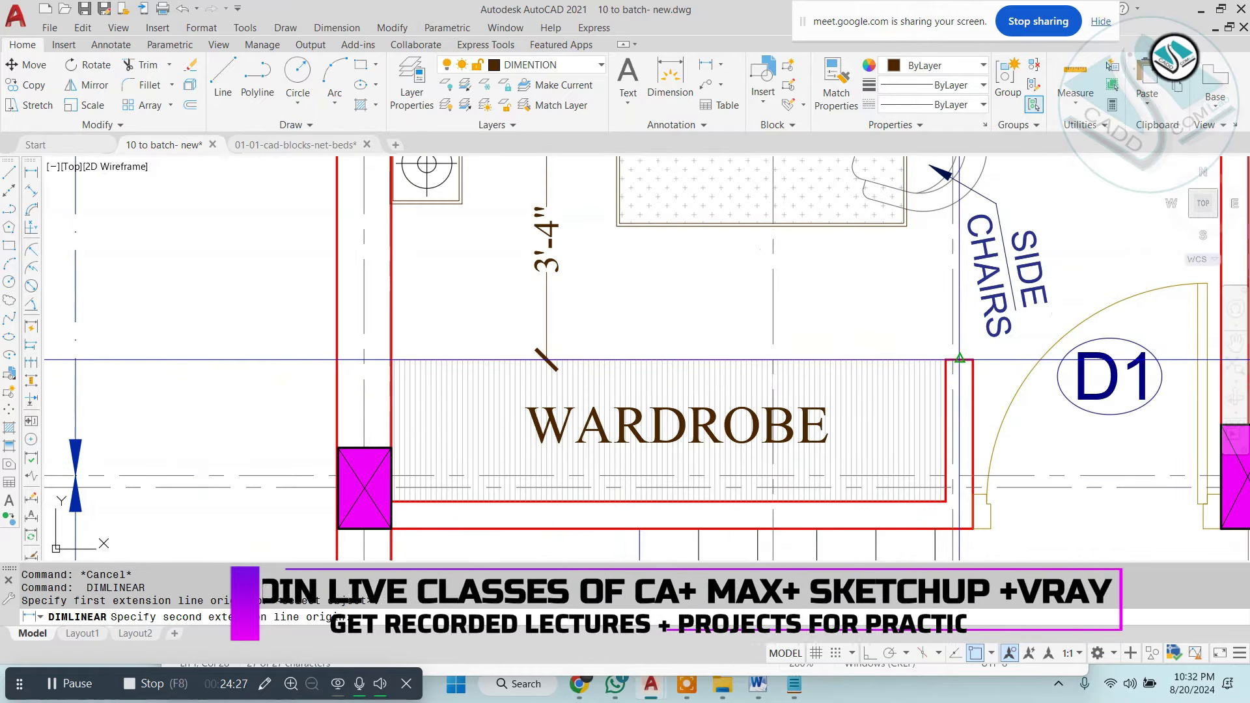
{"action": "left_click", "coordinate": [960, 358]}
{"action": "left_click", "coordinate": [716, 329]}
Add the 1'-11½" wardrobe depth dimension beside the wardrobe.
{"action": "key", "text": "Escape"}
{"action": "key", "text": "Return"}
{"action": "scroll", "coordinate": [726, 301], "scroll_direction": "up", "scroll_amount": 2}
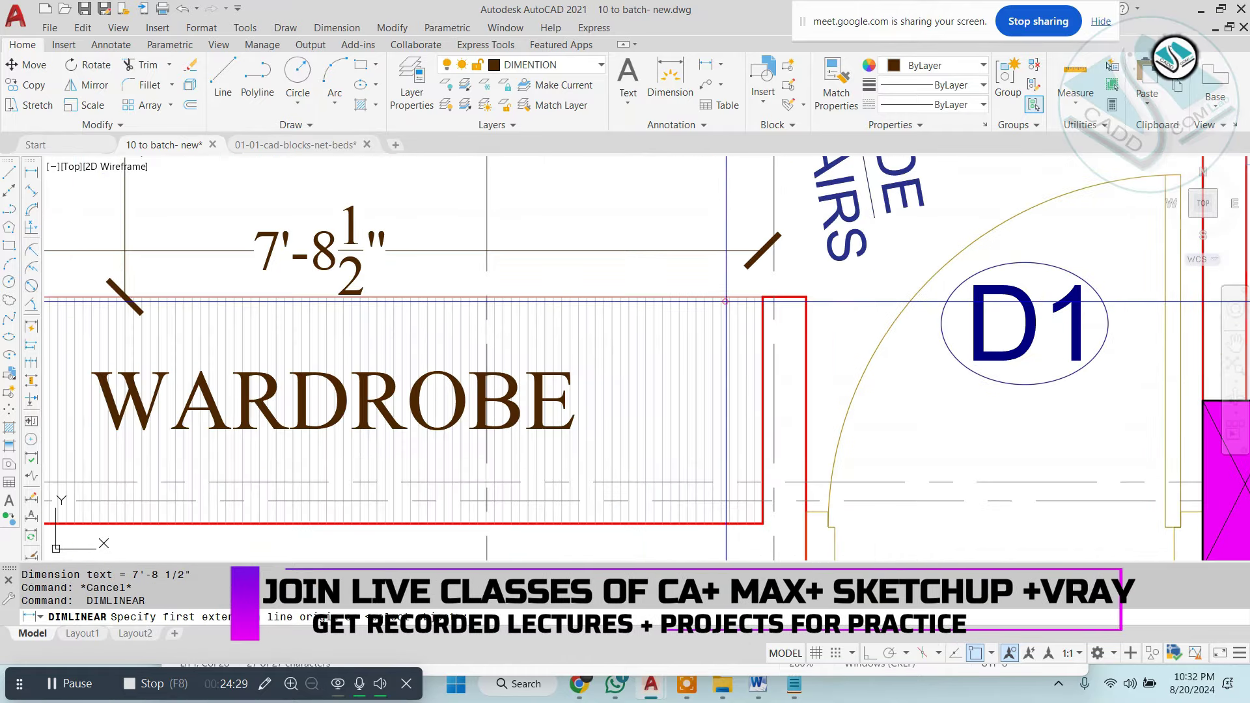
{"action": "left_click", "coordinate": [726, 301]}
{"action": "scroll", "coordinate": [726, 301], "scroll_direction": "down", "scroll_amount": 2}
{"action": "left_click", "coordinate": [768, 459]}
{"action": "left_click", "coordinate": [729, 365]}
{"action": "scroll", "coordinate": [730, 365], "scroll_direction": "down", "scroll_amount": 1}
{"action": "mouse_move", "coordinate": [814, 390]}
{"action": "middle_mouse_down"}
{"action": "mouse_move", "coordinate": [752, 333]}
{"action": "mouse_move", "coordinate": [707, 448]}
{"action": "middle_mouse_up"}
{"action": "scroll", "coordinate": [749, 494], "scroll_direction": "down", "scroll_amount": 2}
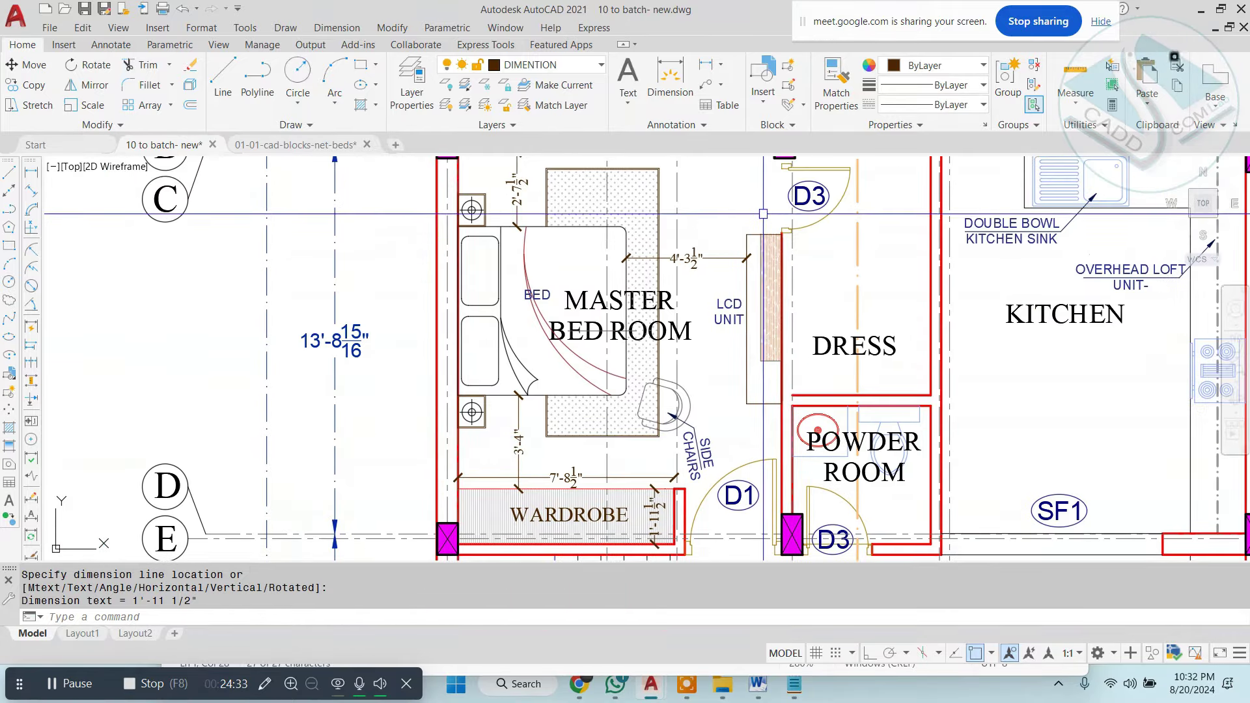
Pick both ends of the LCD unit for its length dimension.
{"action": "key", "text": "Escape"}
{"action": "key", "text": "Return"}
{"action": "scroll", "coordinate": [749, 240], "scroll_direction": "up", "scroll_amount": 4}
{"action": "left_click", "coordinate": [742, 219]}
{"action": "middle_click_drag", "start_coordinate": [742, 219], "coordinate": [733, 90]}
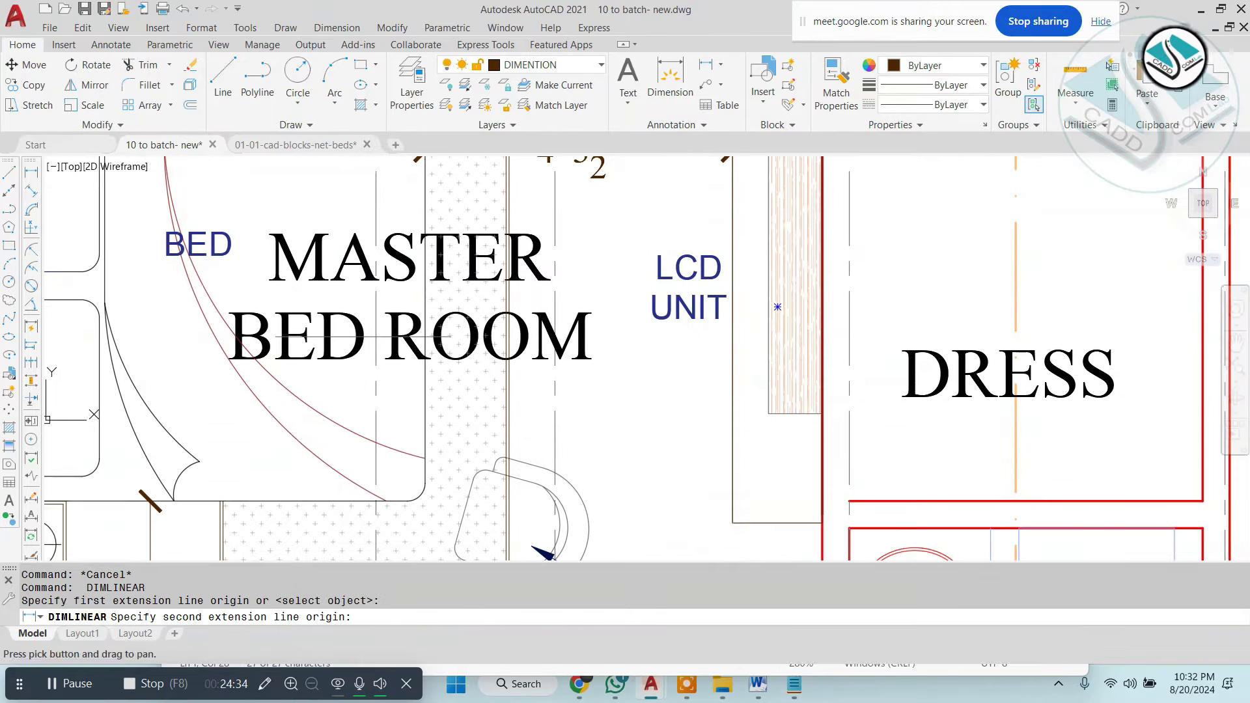
{"action": "left_click", "coordinate": [733, 522]}
{"action": "scroll", "coordinate": [638, 369], "scroll_direction": "down", "scroll_amount": 2}
{"action": "scroll", "coordinate": [638, 369], "scroll_direction": "down", "scroll_amount": 1}
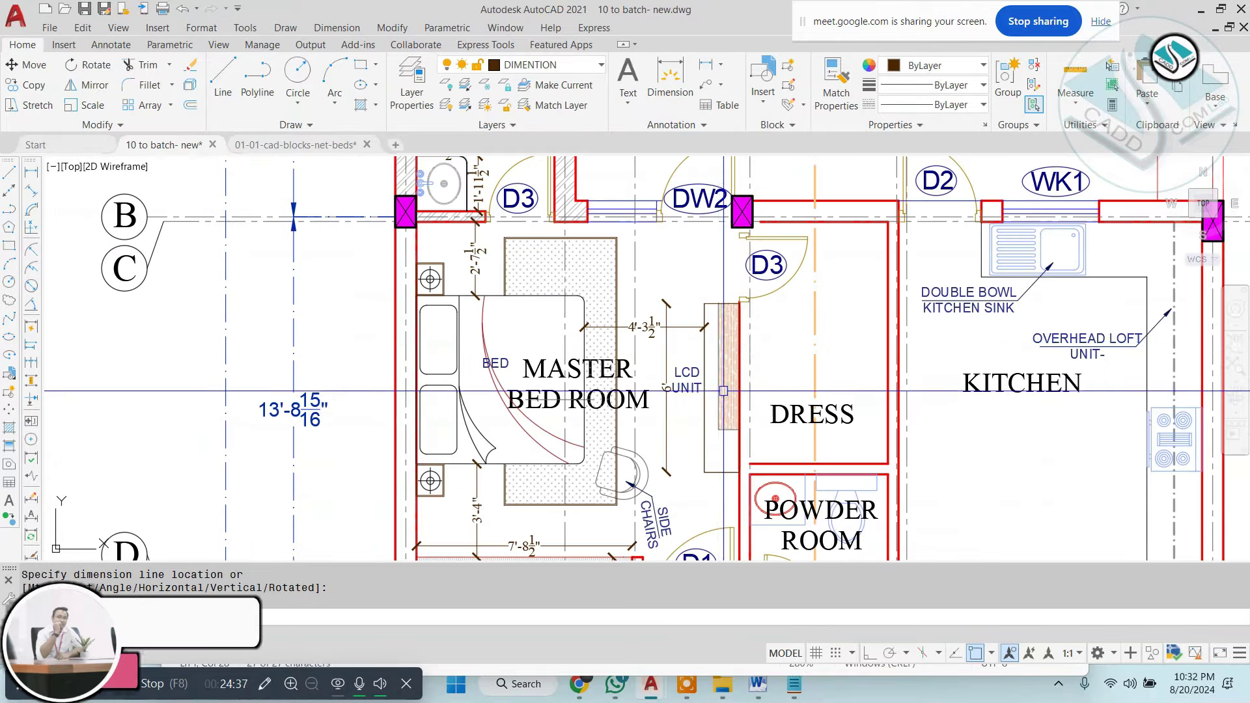
{"action": "scroll", "coordinate": [738, 287], "scroll_direction": "up", "scroll_amount": 1}
Place the LCD unit's 6' length and 2'-8½" dimensions.
{"action": "scroll", "coordinate": [739, 287], "scroll_direction": "up", "scroll_amount": 1}
{"action": "left_click", "coordinate": [739, 288]}
{"action": "key", "text": "Escape"}
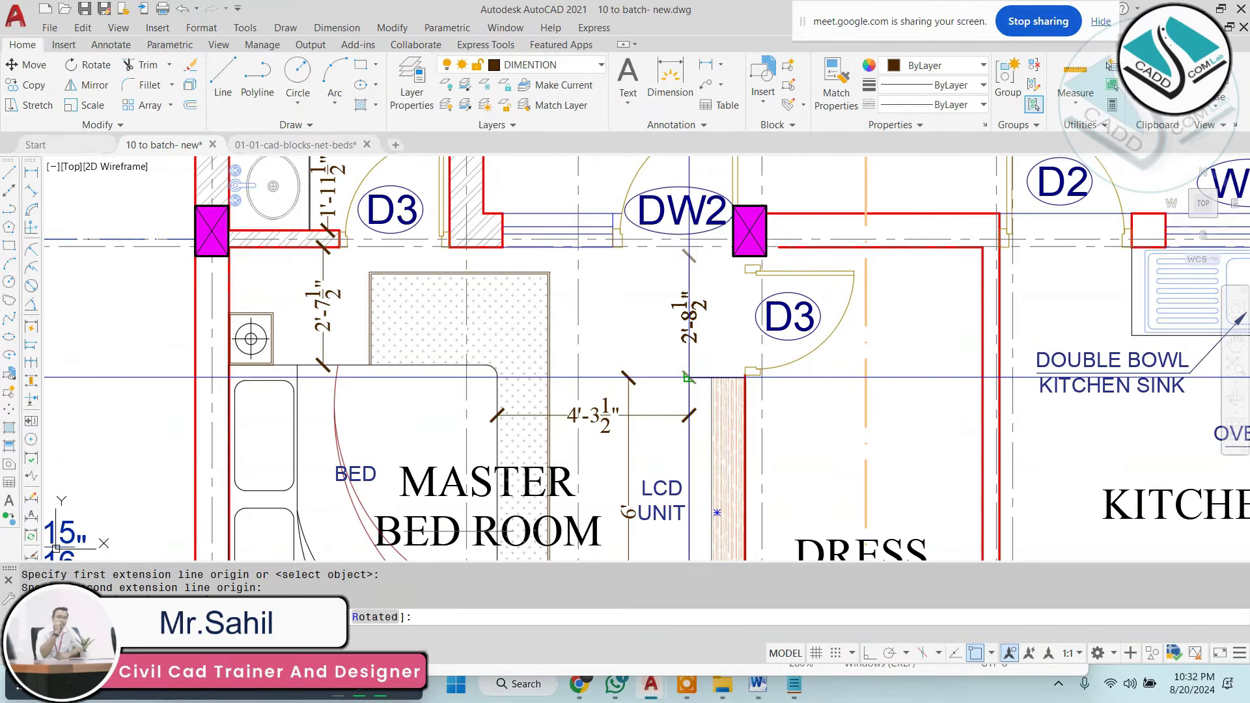
{"action": "left_click", "coordinate": [687, 336]}
{"action": "middle_click_drag", "start_coordinate": [623, 397], "coordinate": [681, 306]}
{"action": "scroll", "coordinate": [680, 306], "scroll_direction": "down", "scroll_amount": 2}
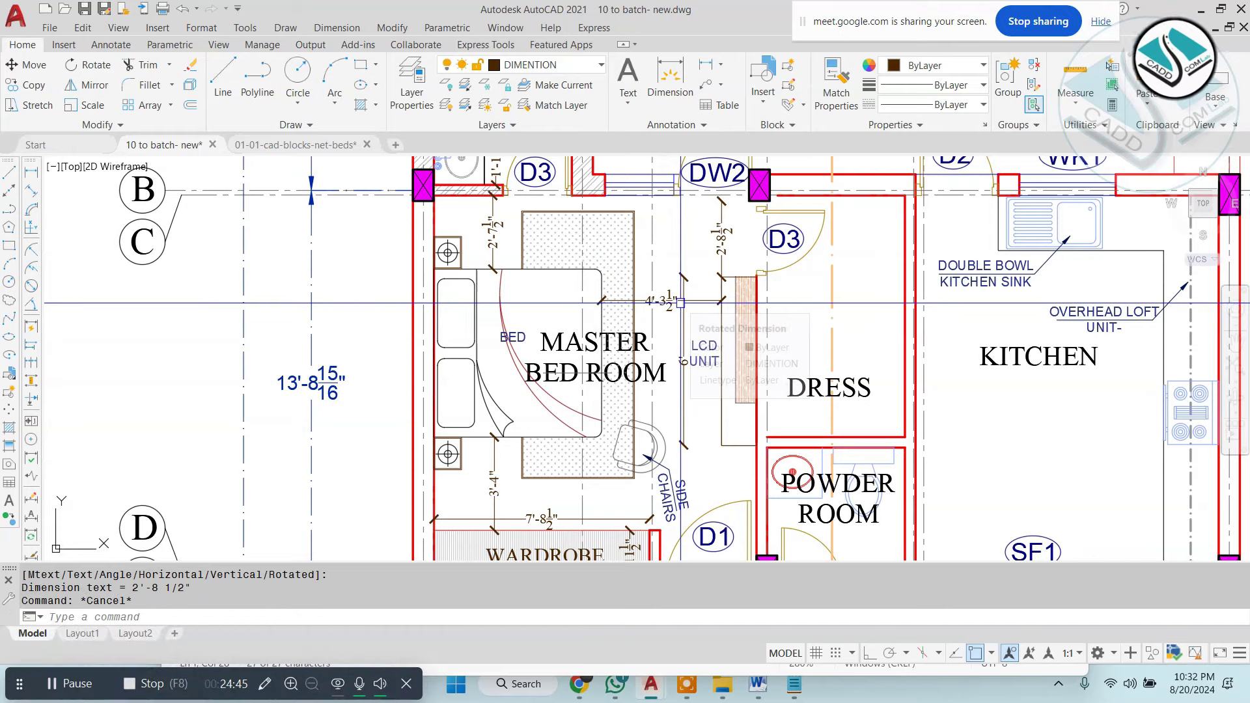
{"action": "scroll", "coordinate": [625, 313], "scroll_direction": "down", "scroll_amount": 2}
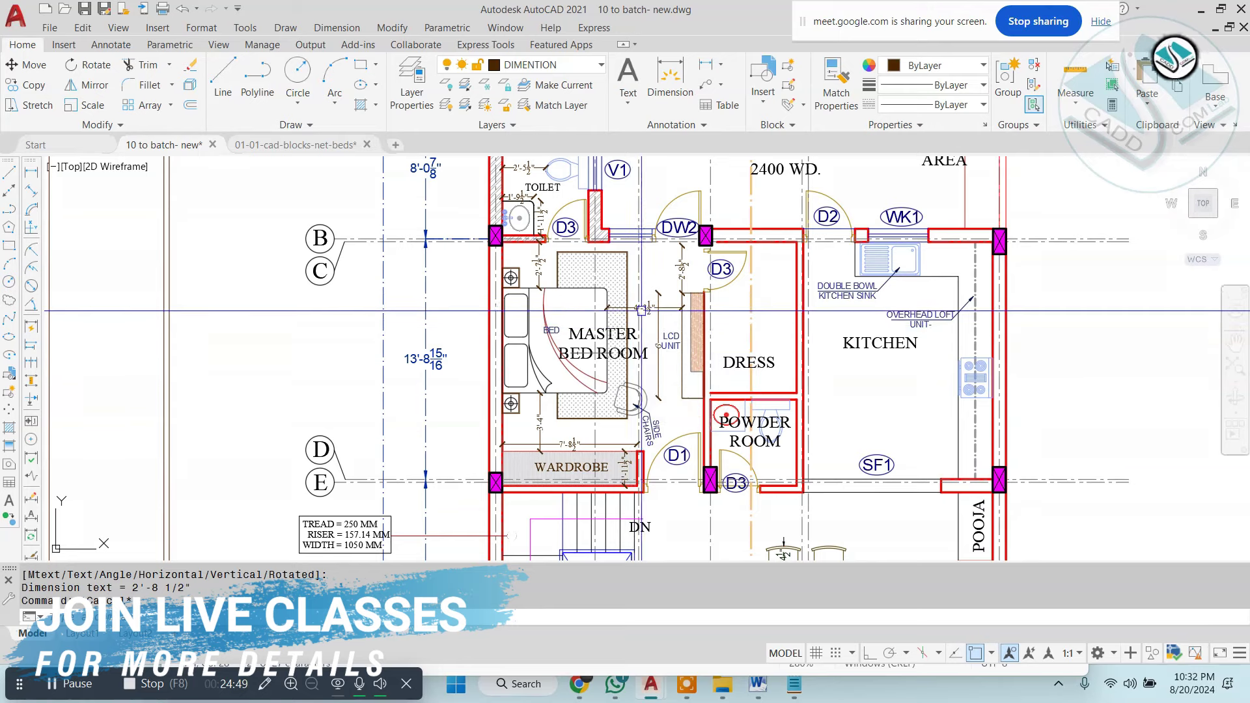
{"action": "scroll", "coordinate": [544, 284], "scroll_direction": "up", "scroll_amount": 2}
{"action": "key", "text": "Escape"}
{"action": "key", "text": "Escape"}
{"action": "key", "text": "Escape"}
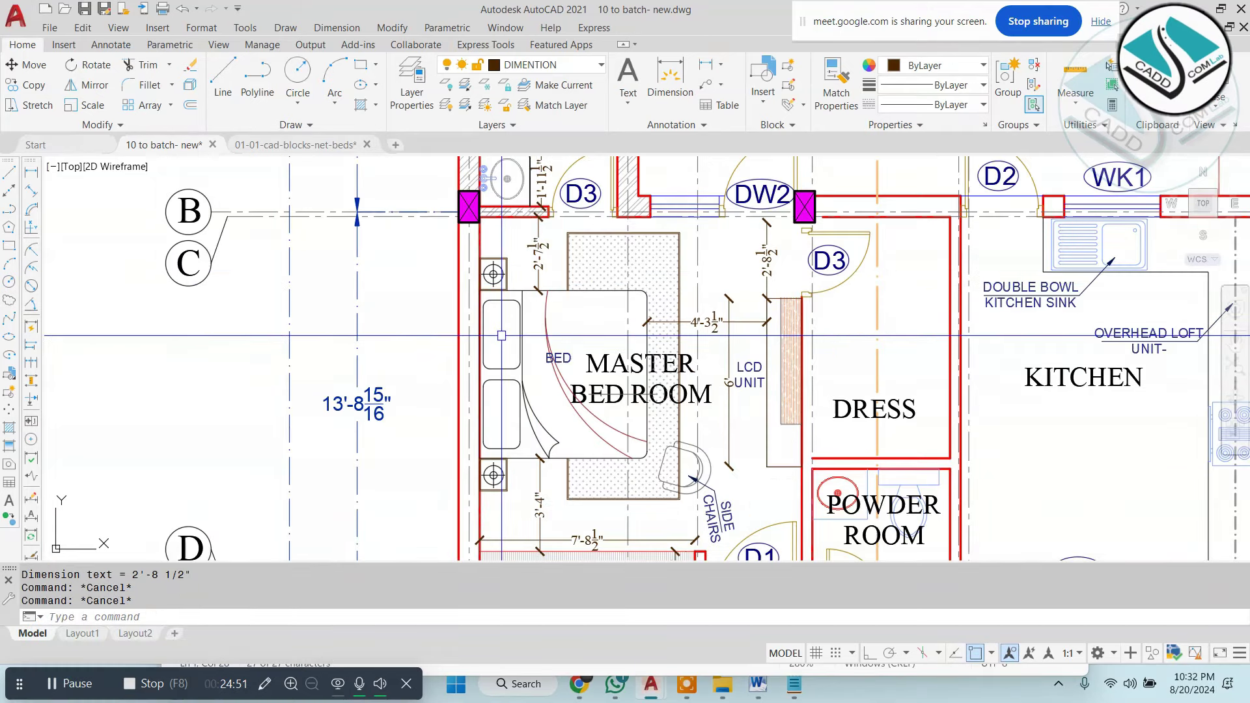
{"action": "scroll", "coordinate": [456, 317], "scroll_direction": "up", "scroll_amount": 5}
Dimension the bed's 6' width across its corners.
{"action": "key", "text": "Return"}
{"action": "left_click", "coordinate": [408, 309]}
{"action": "scroll", "coordinate": [439, 295], "scroll_direction": "down", "scroll_amount": 1}
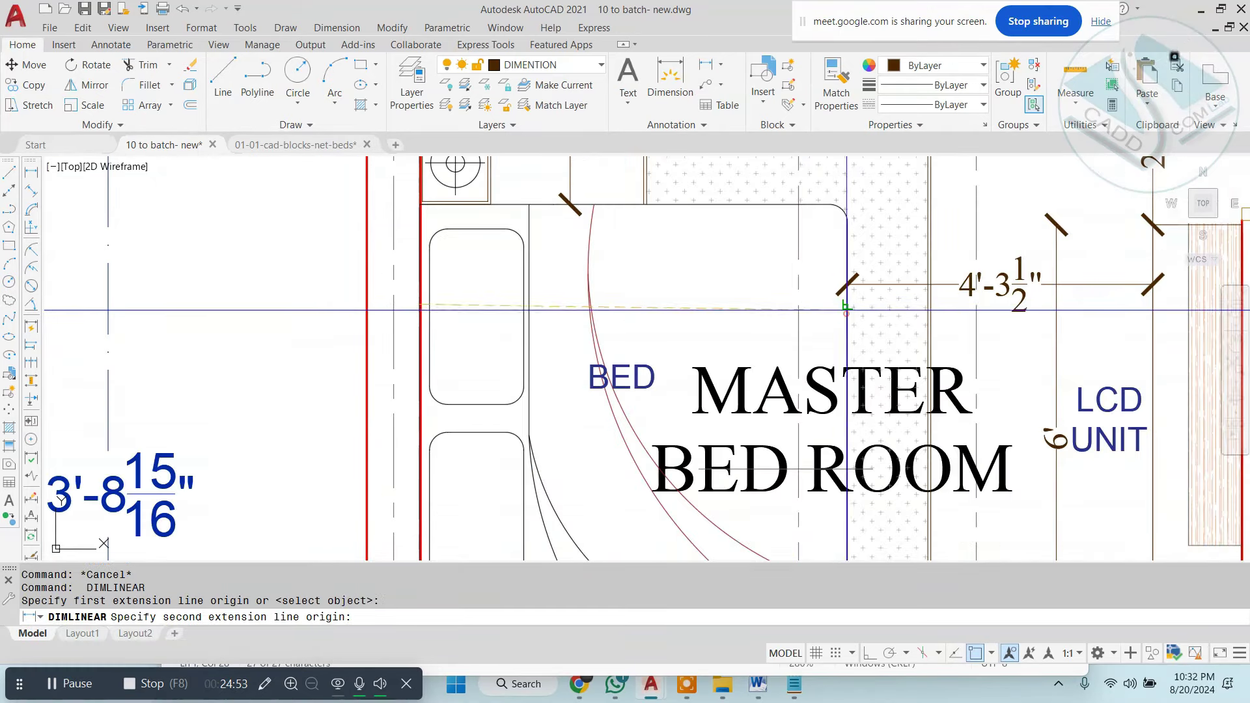
{"action": "left_click", "coordinate": [846, 309]}
{"action": "left_click", "coordinate": [754, 282]}
{"action": "key", "text": "Return"}
{"action": "scroll", "coordinate": [585, 228], "scroll_direction": "down", "scroll_amount": 5}
{"action": "scroll", "coordinate": [563, 360], "scroll_direction": "up", "scroll_amount": 5}
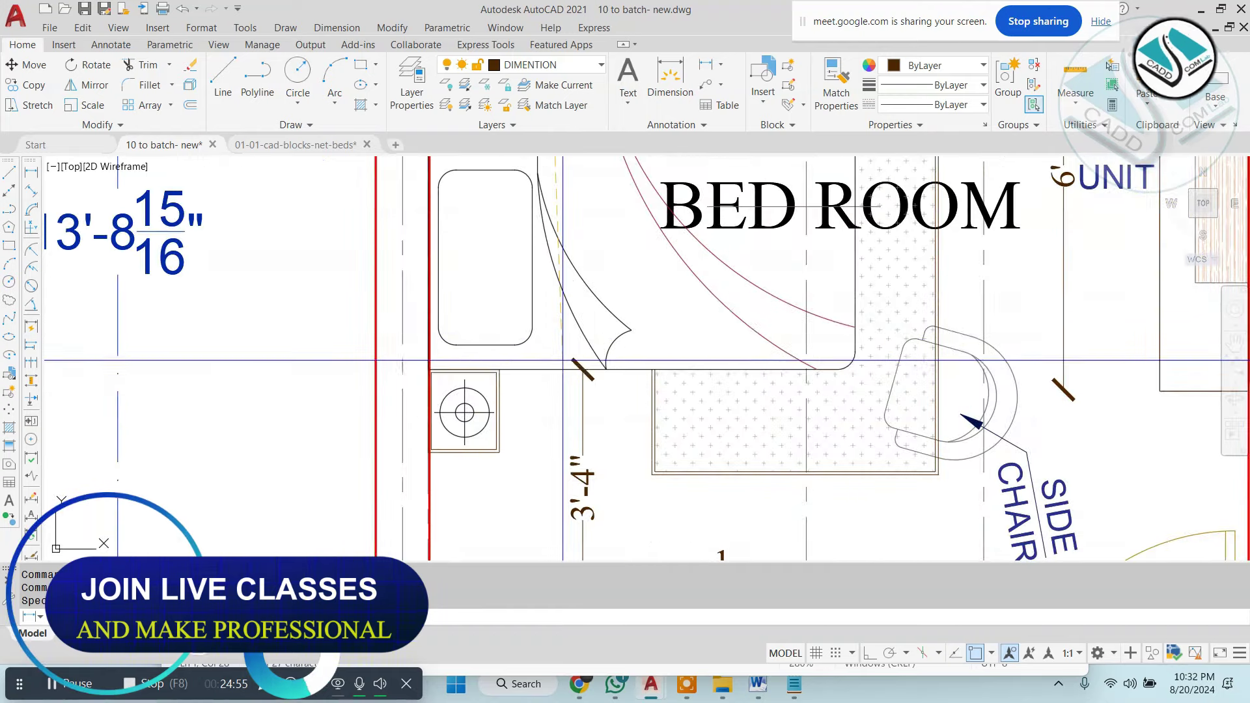
{"action": "scroll", "coordinate": [610, 442], "scroll_direction": "down", "scroll_amount": 4}
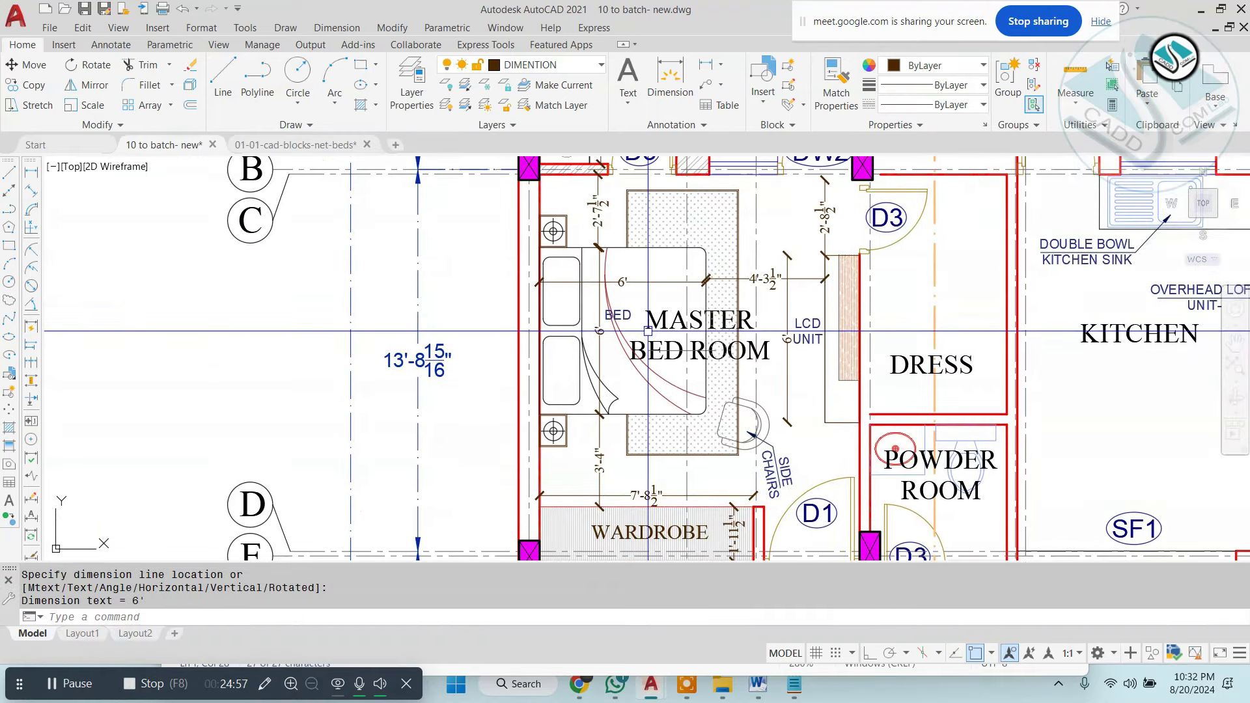
{"action": "scroll", "coordinate": [559, 204], "scroll_direction": "up", "scroll_amount": 5}
{"action": "scroll", "coordinate": [567, 282], "scroll_direction": "up", "scroll_amount": 1}
Add the 1'-5½" clearance from the top wall to the bedside table.
{"action": "key", "text": "Escape"}
{"action": "key", "text": "Return"}
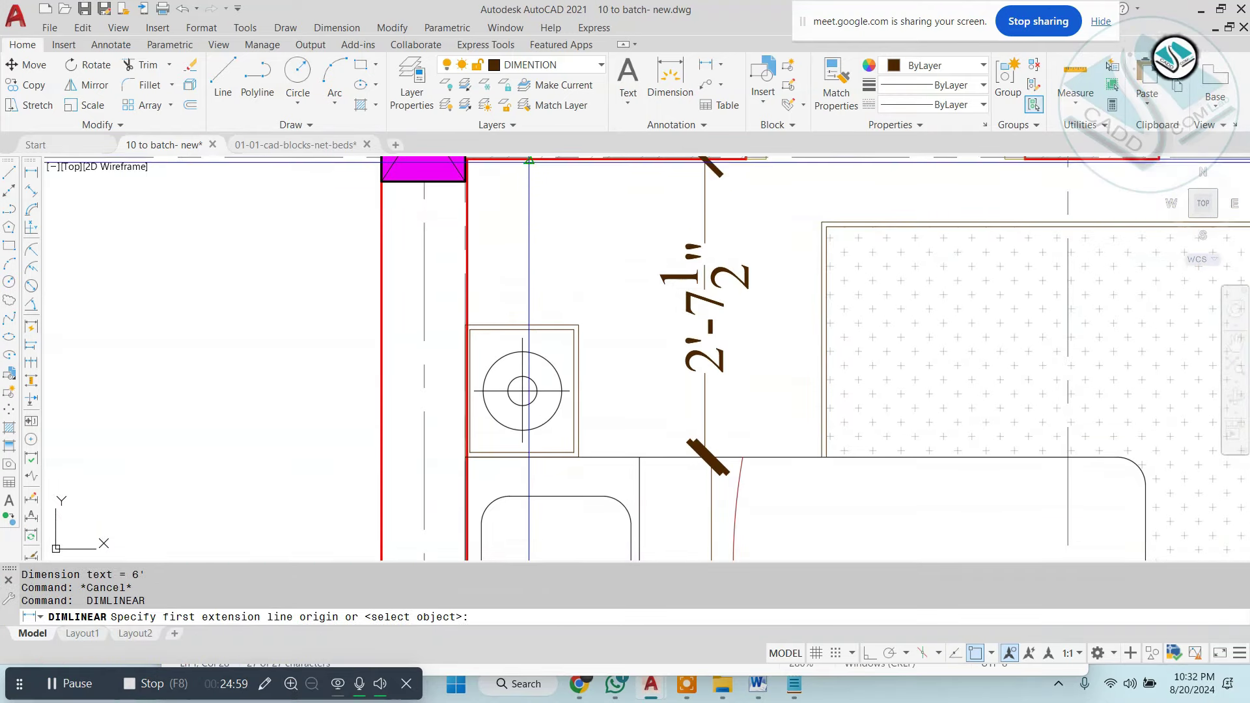
{"action": "left_click", "coordinate": [529, 160]}
{"action": "left_click", "coordinate": [529, 325]}
{"action": "left_click", "coordinate": [524, 281]}
{"action": "middle_click_drag", "start_coordinate": [524, 281], "coordinate": [521, 233]}
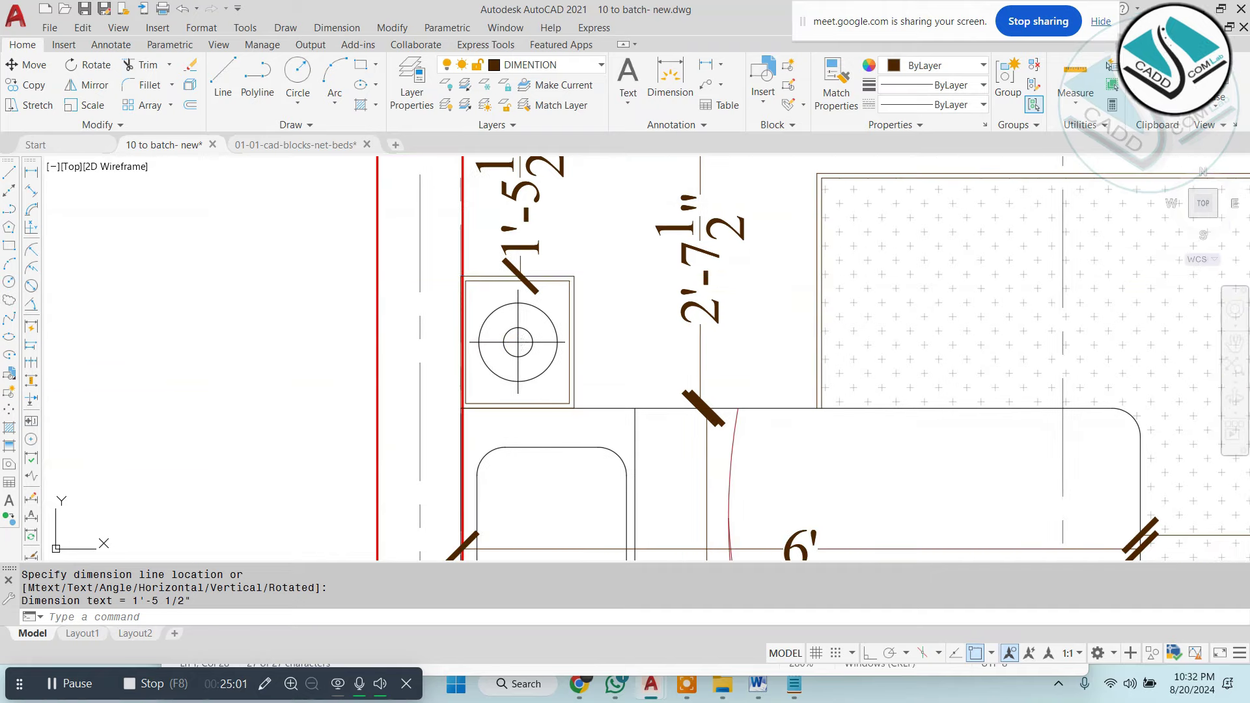
{"action": "key", "text": "Escape"}
{"action": "key", "text": "Return"}
{"action": "key", "text": "Escape"}
Dimension the lower bedside table at 1'-2".
{"action": "scroll", "coordinate": [581, 405], "scroll_direction": "down", "scroll_amount": 4}
{"action": "middle_click_drag", "start_coordinate": [573, 455], "coordinate": [567, 209]}
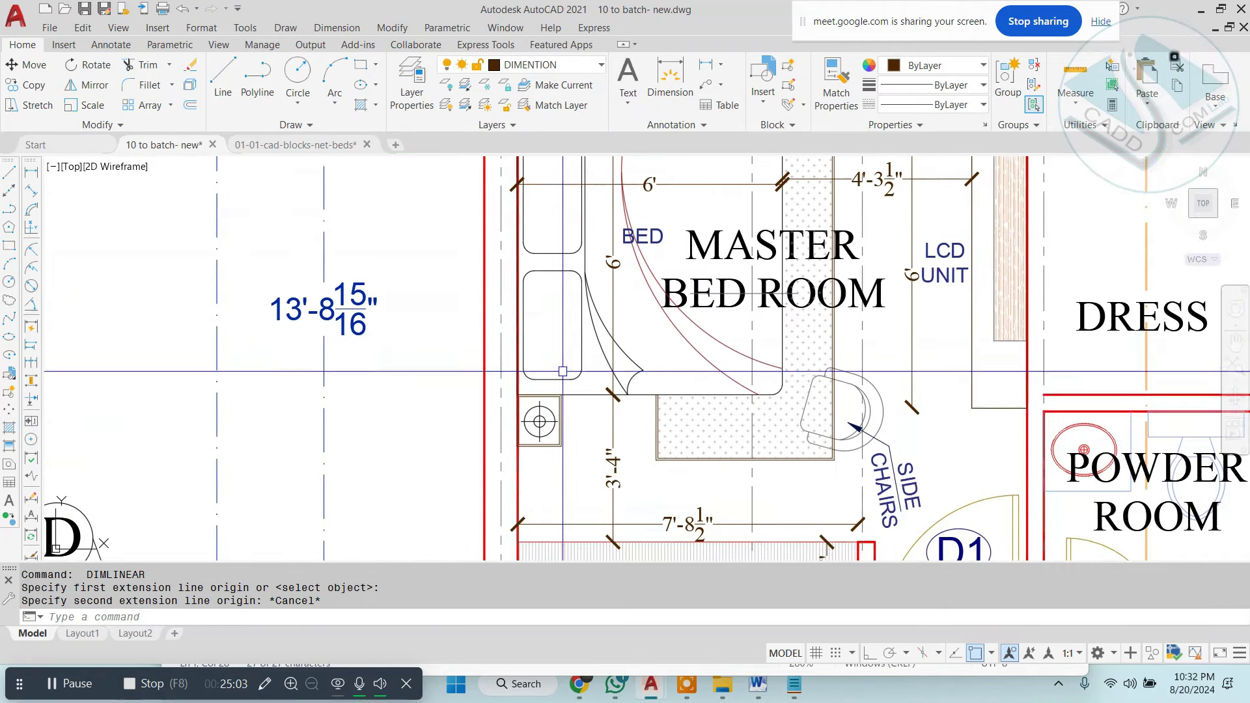
{"action": "scroll", "coordinate": [562, 331], "scroll_direction": "up", "scroll_amount": 4}
{"action": "left_click", "coordinate": [553, 231]}
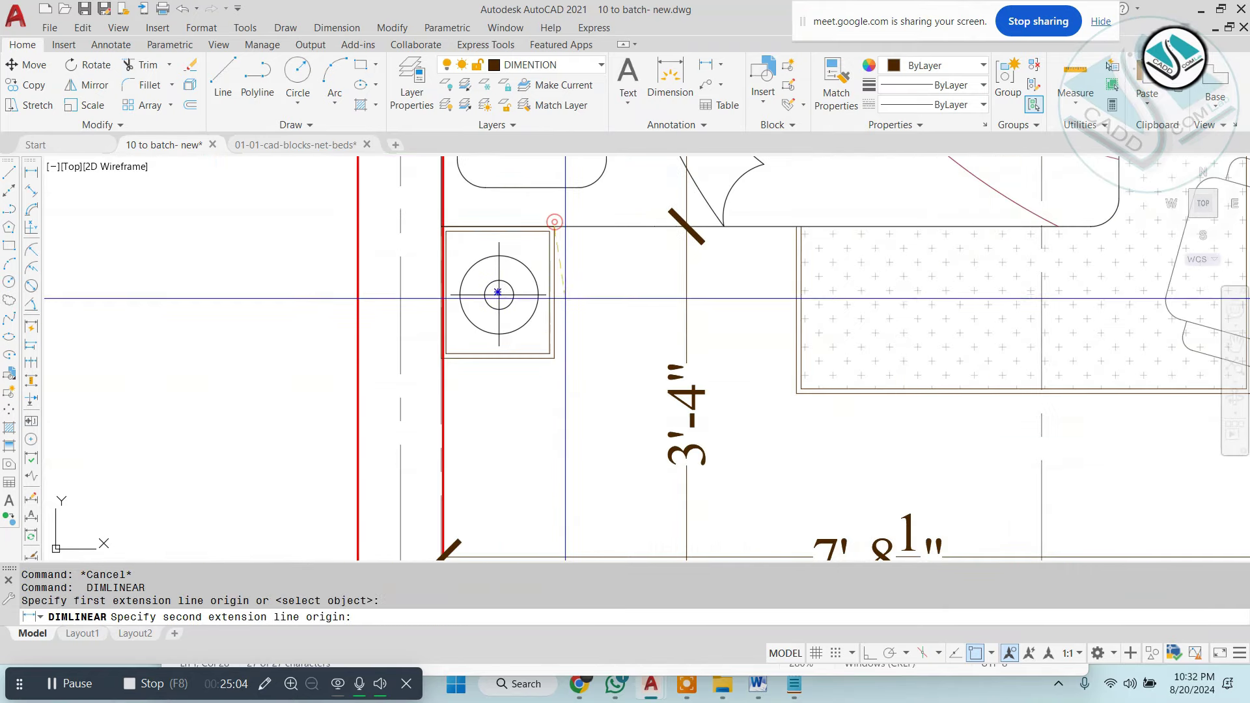
{"action": "left_click", "coordinate": [554, 358]}
Add the bedside table's 1' width dimension.
{"action": "left_click", "coordinate": [598, 293]}
{"action": "key", "text": "Escape"}
{"action": "key", "text": "Return"}
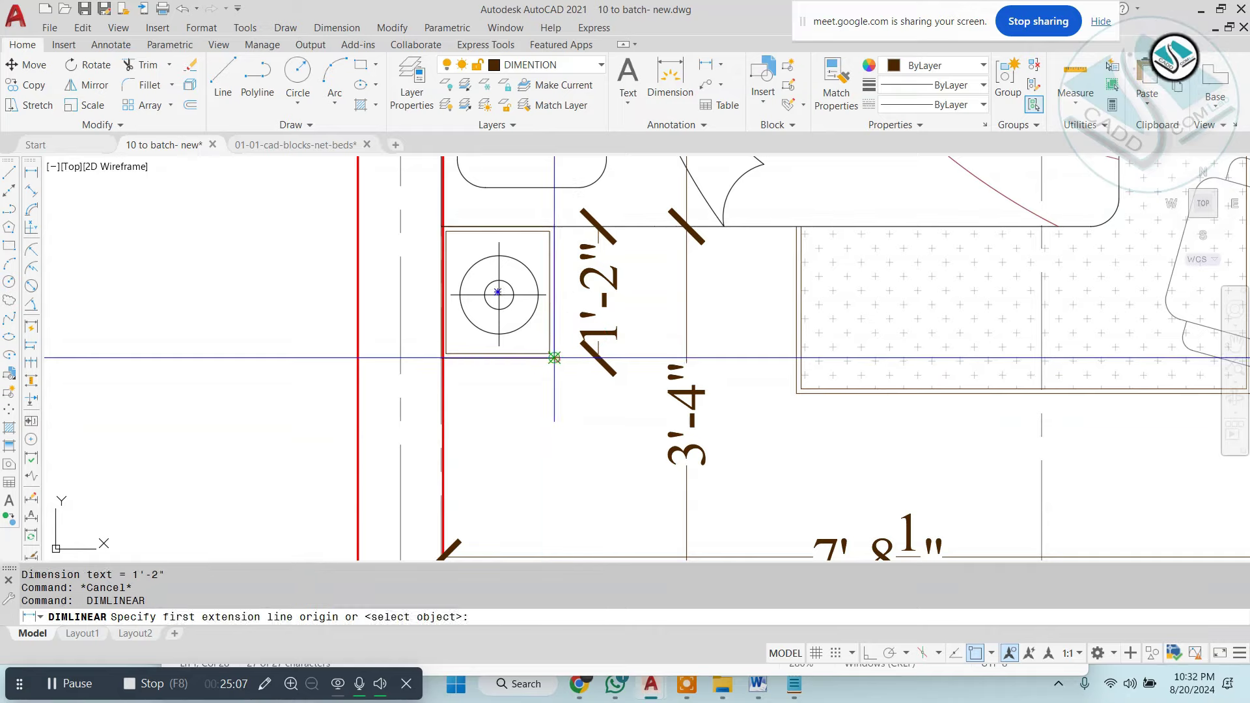
{"action": "left_click", "coordinate": [442, 357]}
{"action": "left_click", "coordinate": [513, 387]}
{"action": "key", "text": "Escape"}
{"action": "scroll", "coordinate": [567, 322], "scroll_direction": "down", "scroll_amount": 5}
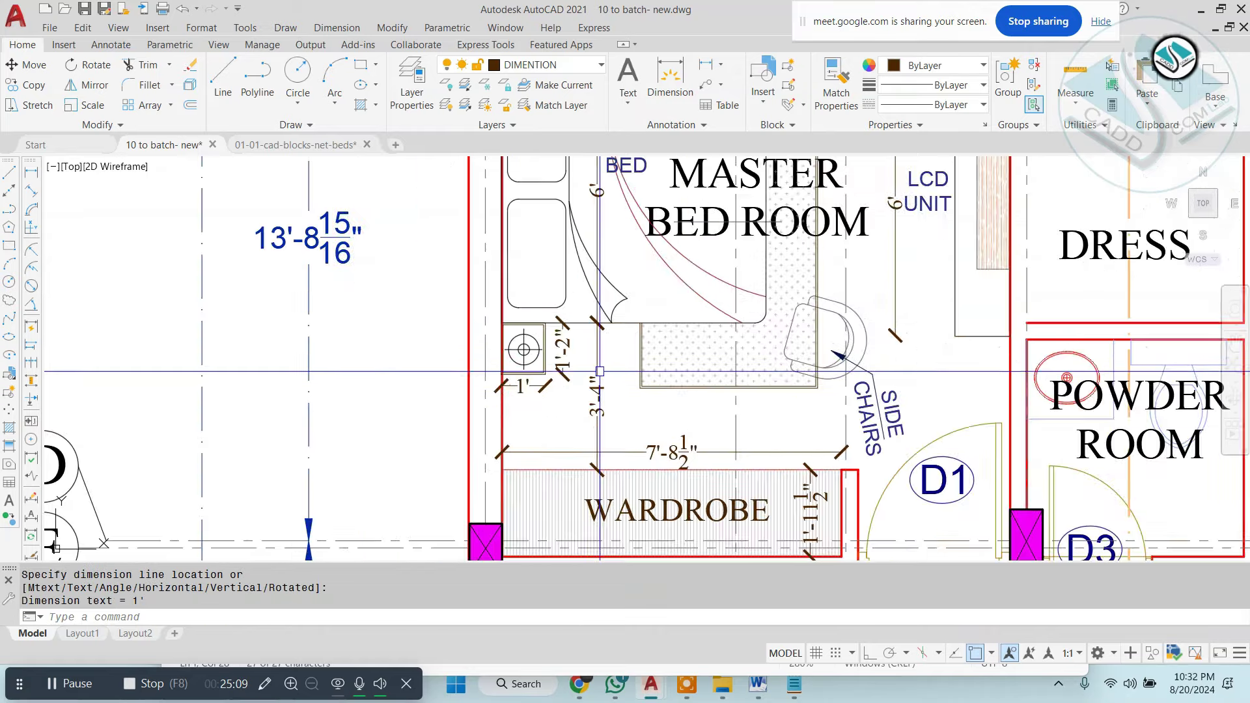
{"action": "scroll", "coordinate": [568, 321], "scroll_direction": "down", "scroll_amount": 3}
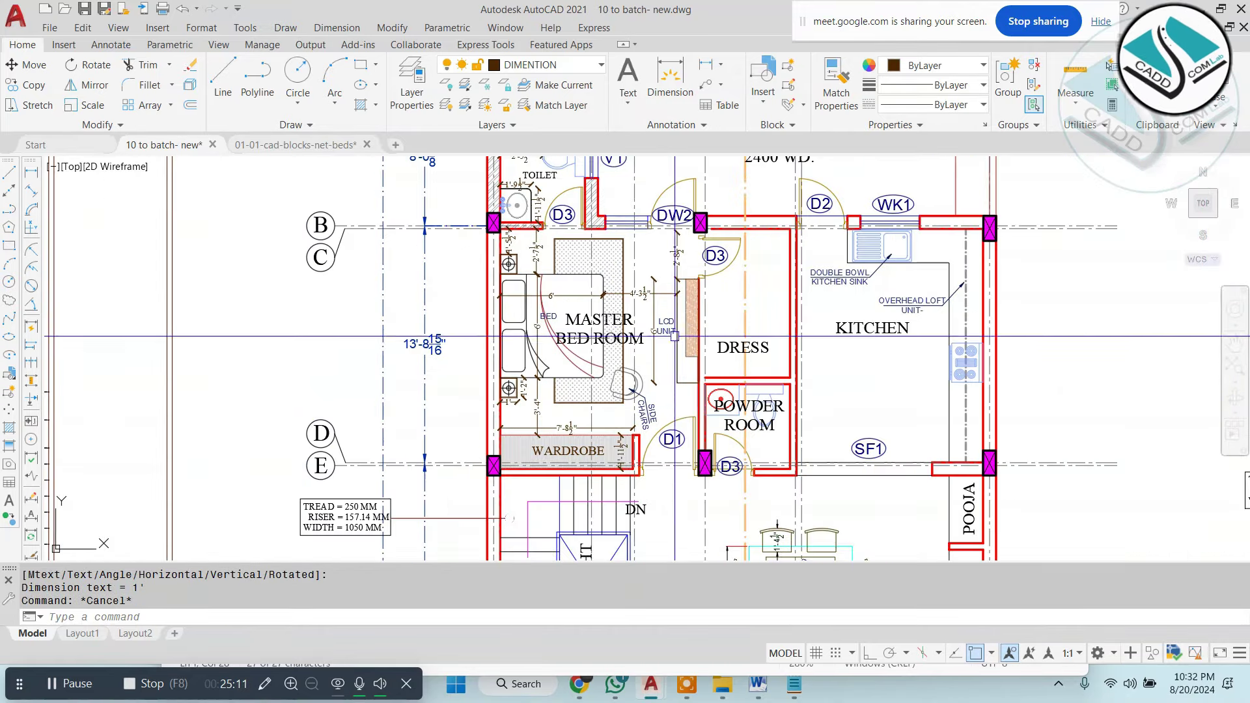
{"action": "scroll", "coordinate": [548, 321], "scroll_direction": "up", "scroll_amount": 3}
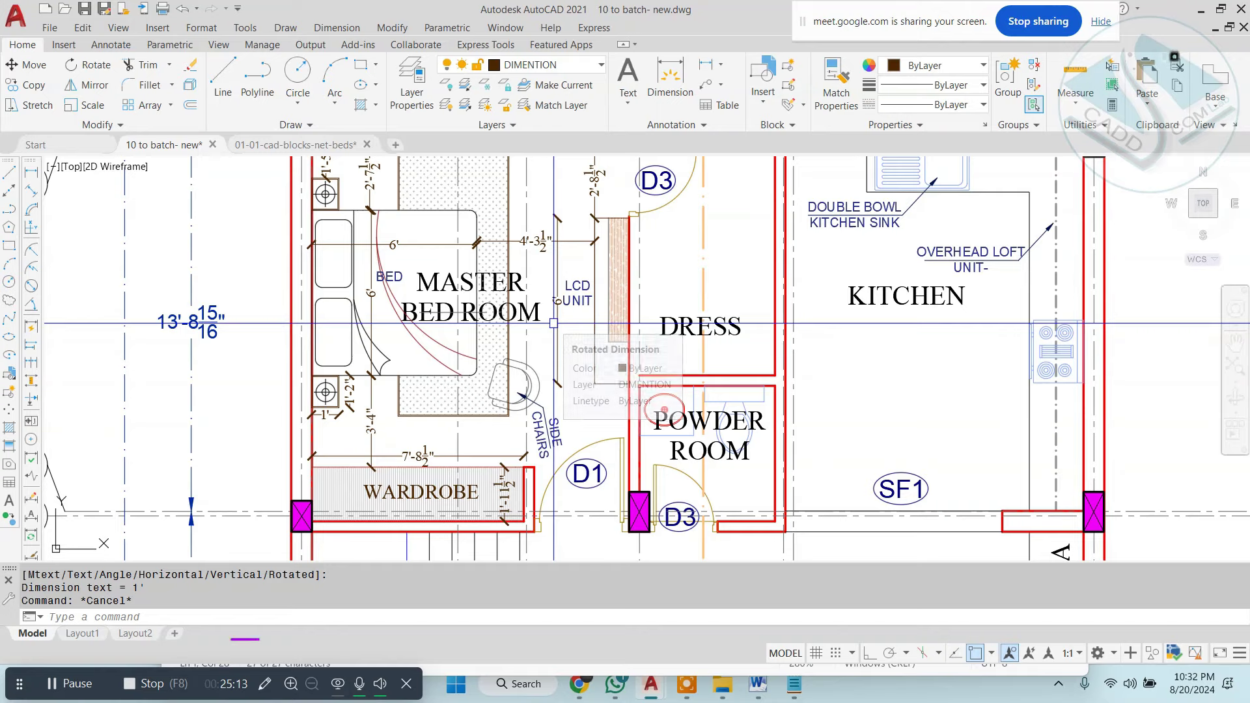
{"action": "middle_click_drag", "start_coordinate": [564, 316], "coordinate": [547, 332]}
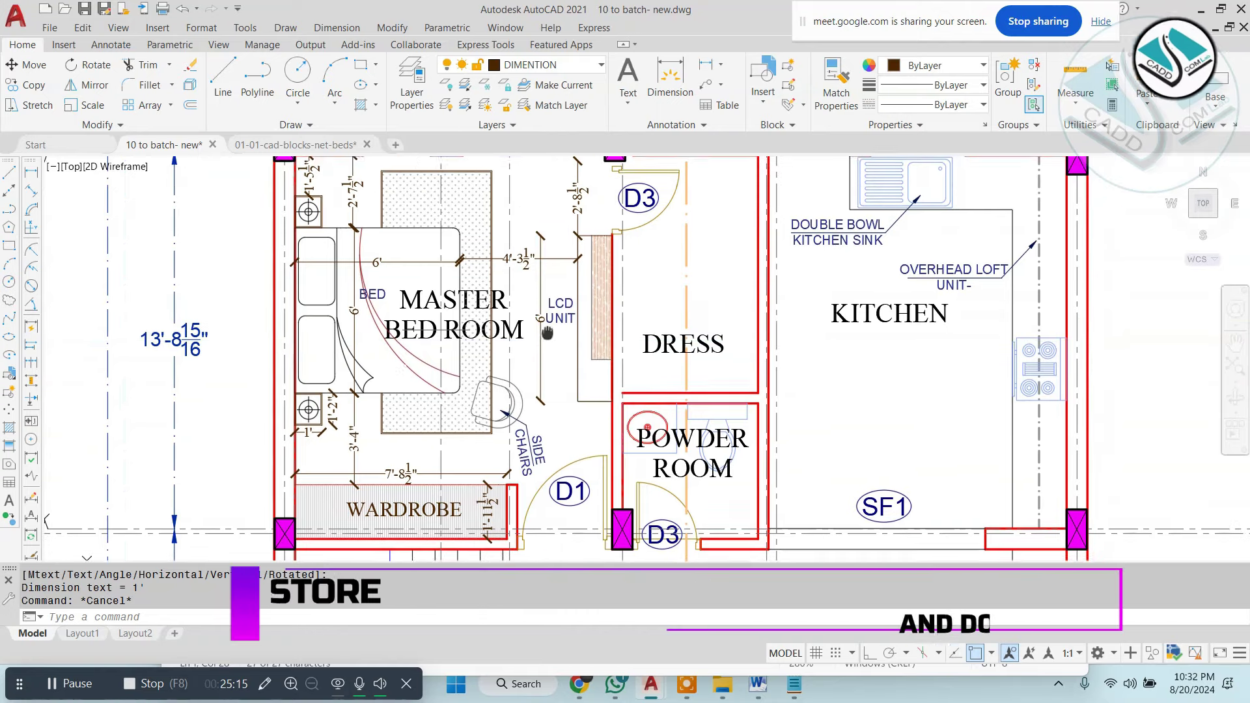
{"action": "scroll", "coordinate": [523, 281], "scroll_direction": "down", "scroll_amount": 2}
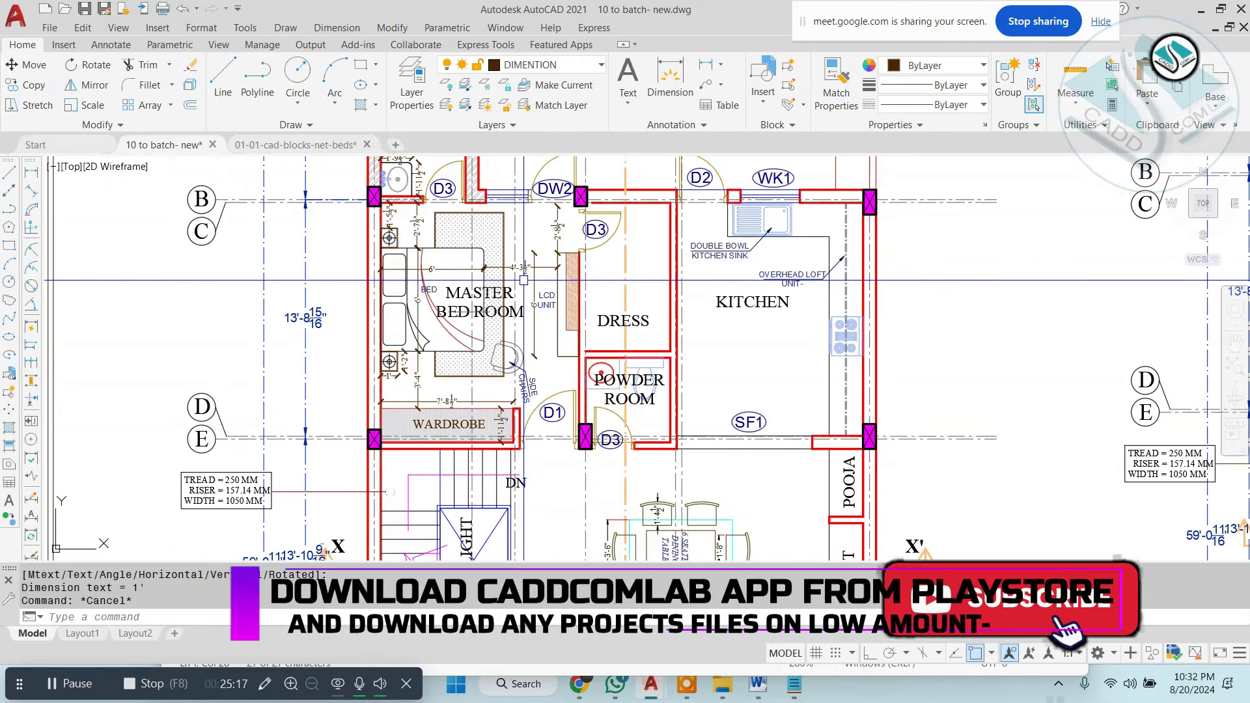
{"action": "scroll", "coordinate": [523, 280], "scroll_direction": "up", "scroll_amount": 2}
{"action": "scroll", "coordinate": [444, 271], "scroll_direction": "up", "scroll_amount": 2}
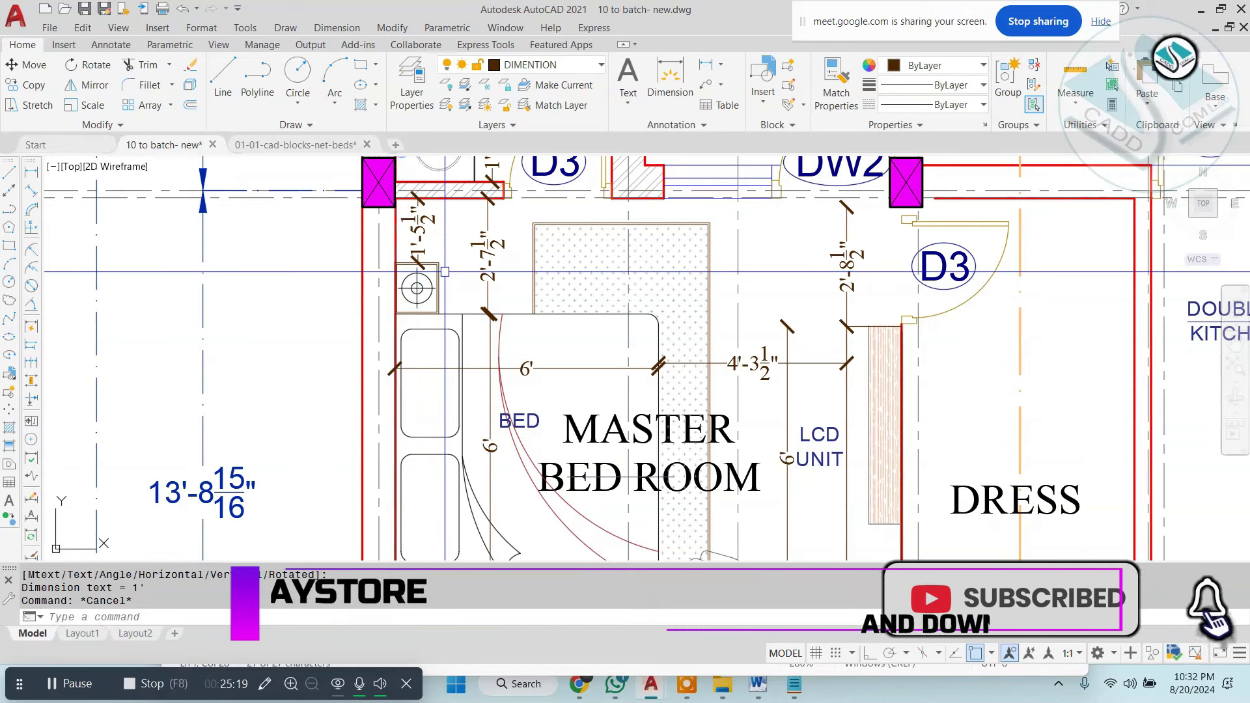
{"action": "scroll", "coordinate": [445, 271], "scroll_direction": "up", "scroll_amount": 3}
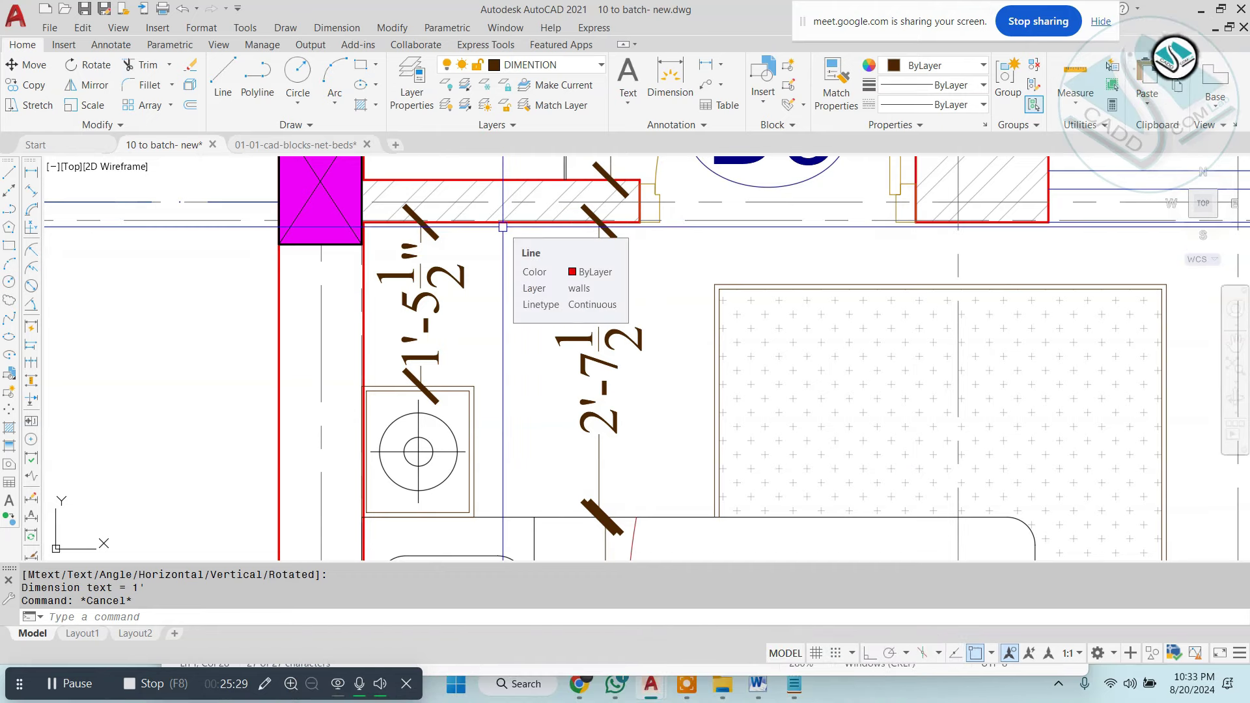
{"action": "scroll", "coordinate": [420, 282], "scroll_direction": "down", "scroll_amount": 3}
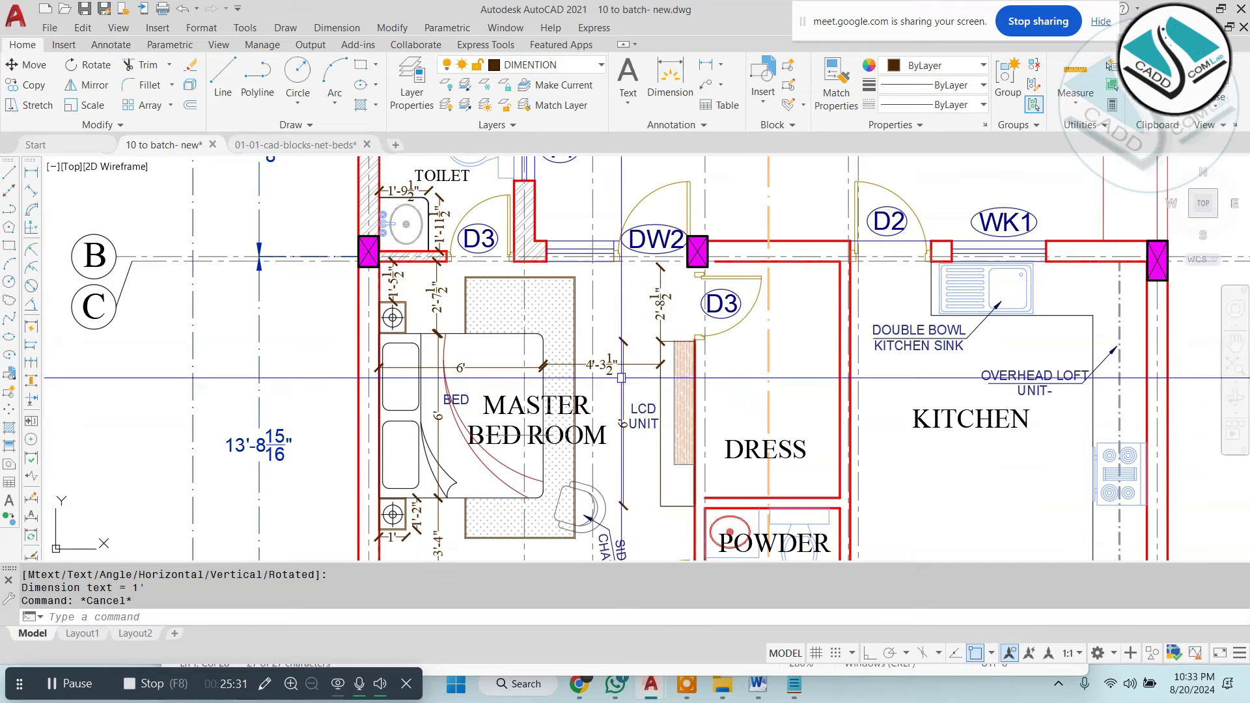
{"action": "scroll", "coordinate": [622, 376], "scroll_direction": "up", "scroll_amount": 4}
{"action": "scroll", "coordinate": [626, 332], "scroll_direction": "down", "scroll_amount": 2}
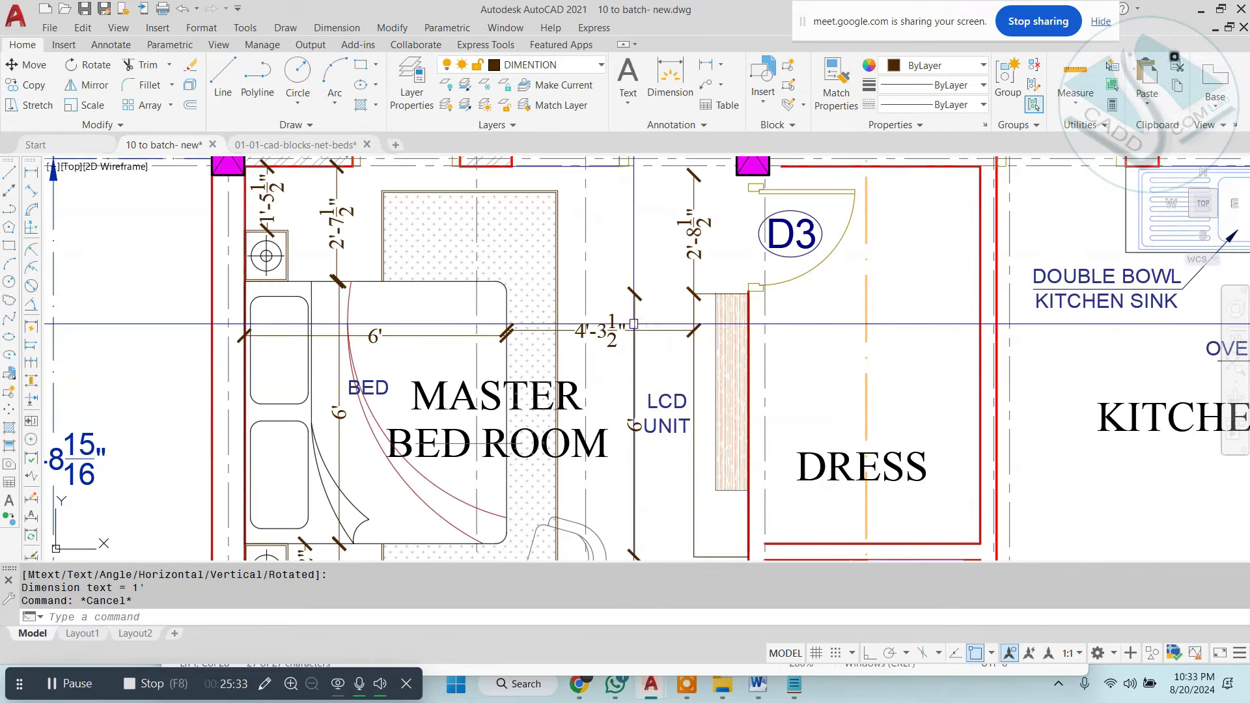
{"action": "scroll", "coordinate": [634, 323], "scroll_direction": "down", "scroll_amount": 1}
{"action": "scroll", "coordinate": [626, 338], "scroll_direction": "down", "scroll_amount": 1}
{"action": "scroll", "coordinate": [586, 377], "scroll_direction": "down", "scroll_amount": 3}
{"action": "scroll", "coordinate": [536, 416], "scroll_direction": "up", "scroll_amount": 4}
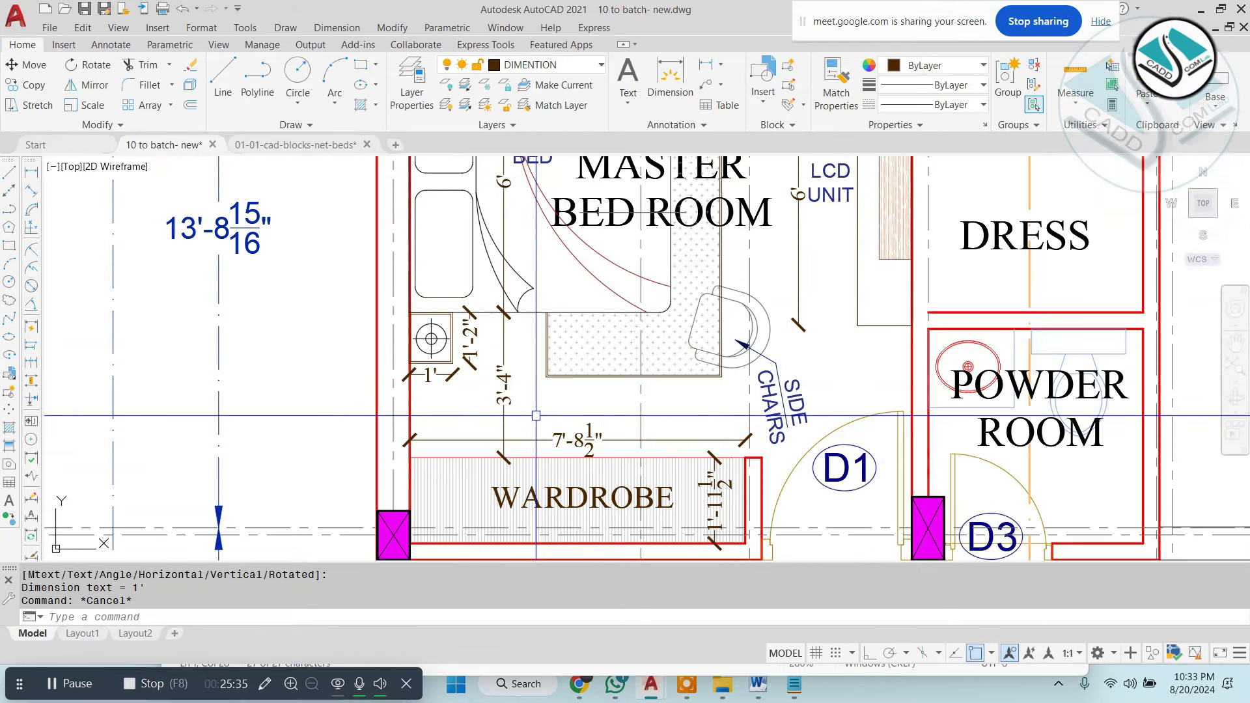
{"action": "scroll", "coordinate": [424, 416], "scroll_direction": "up", "scroll_amount": 2}
{"action": "scroll", "coordinate": [424, 417], "scroll_direction": "down", "scroll_amount": 2}
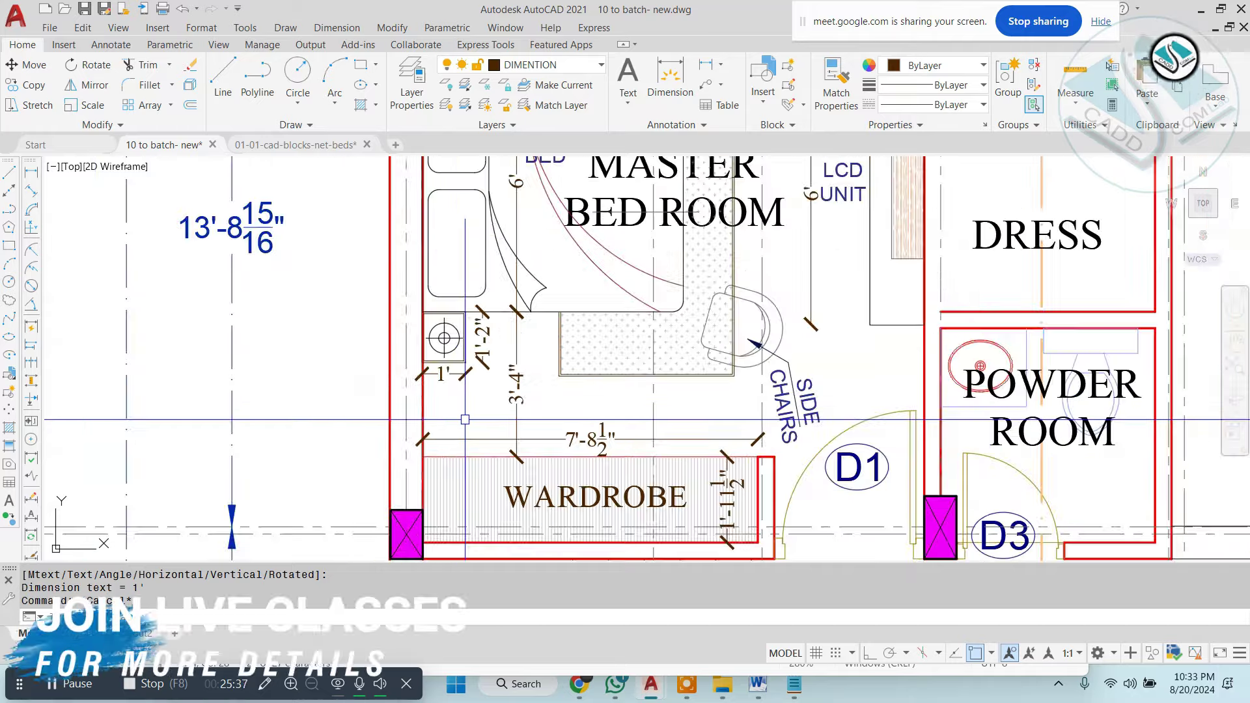
{"action": "scroll", "coordinate": [495, 391], "scroll_direction": "down", "scroll_amount": 1}
{"action": "scroll", "coordinate": [580, 360], "scroll_direction": "down", "scroll_amount": 2}
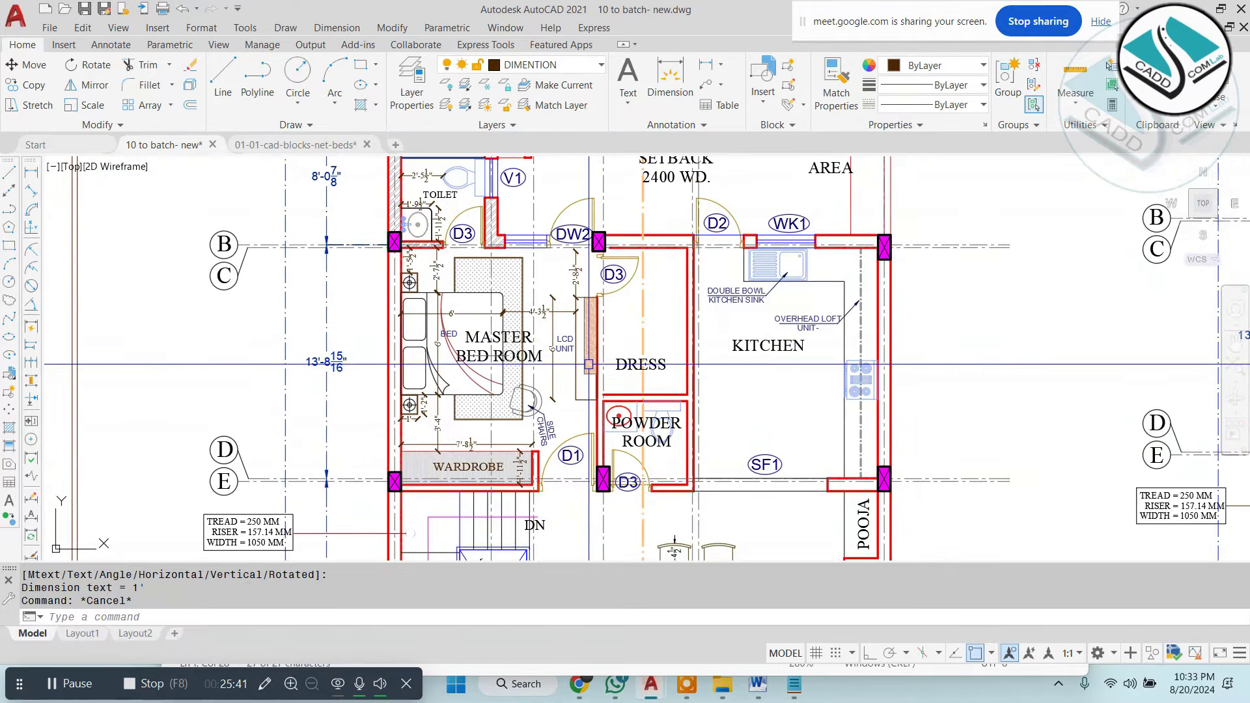
Add the 1' linear dimension from the loft unit to the wall, plus another kitchen dimension.
{"action": "scroll", "coordinate": [866, 254], "scroll_direction": "up", "scroll_amount": 3}
{"action": "scroll", "coordinate": [860, 254], "scroll_direction": "up", "scroll_amount": 2}
{"action": "key", "text": "Escape"}
{"action": "key", "text": "Escape"}
{"action": "left_click", "coordinate": [336, 27]}
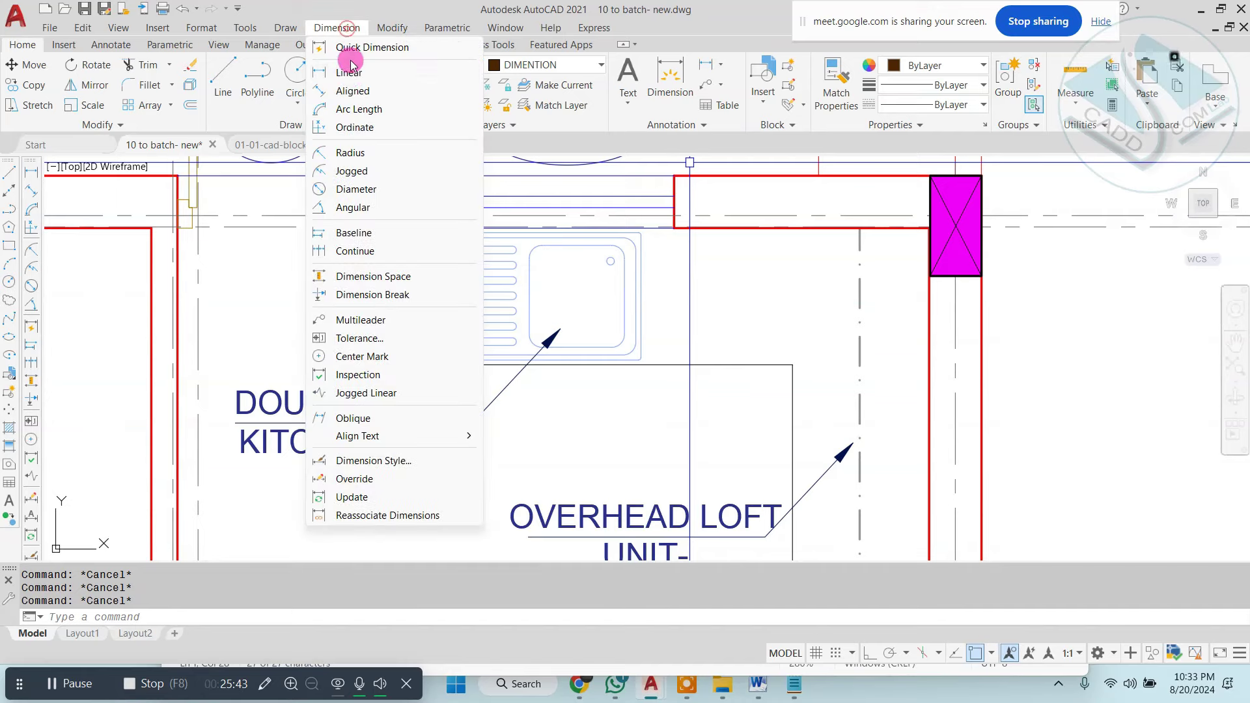
{"action": "left_click", "coordinate": [349, 72]}
{"action": "scroll", "coordinate": [976, 325], "scroll_direction": "up", "scroll_amount": 4}
{"action": "left_click", "coordinate": [615, 289]}
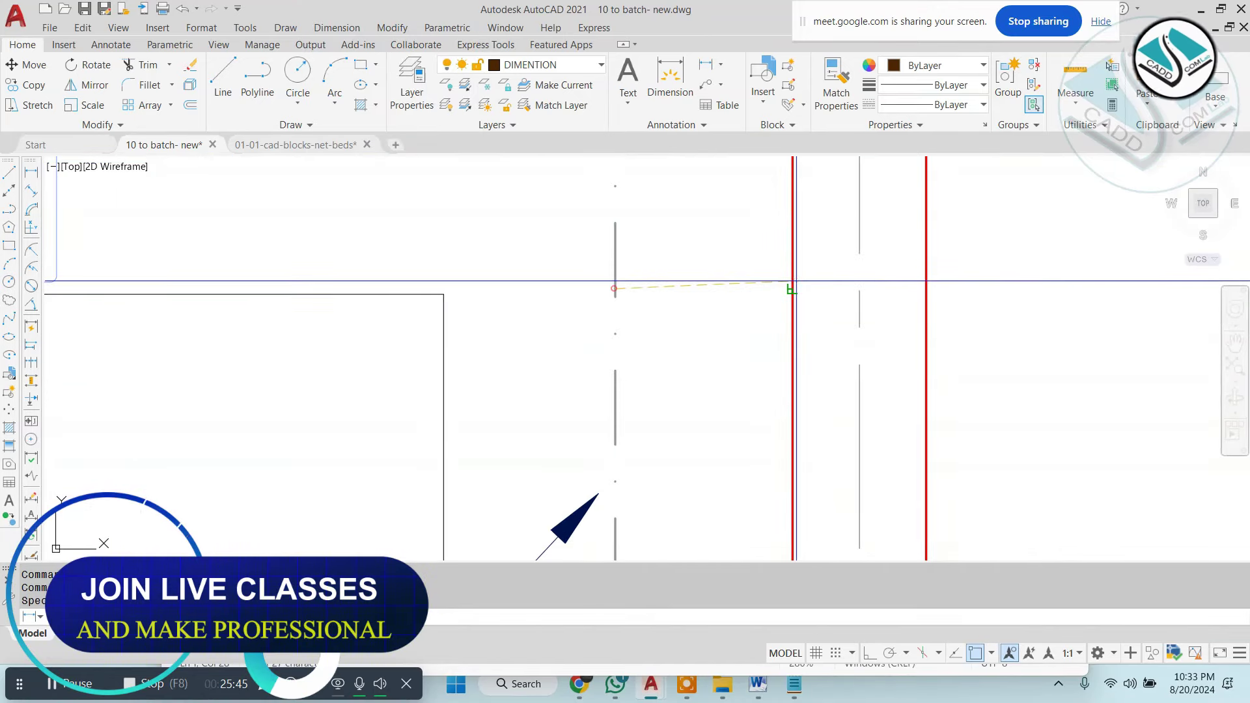
{"action": "left_click", "coordinate": [792, 288]}
{"action": "left_click", "coordinate": [796, 279]}
{"action": "scroll", "coordinate": [748, 267], "scroll_direction": "down", "scroll_amount": 5}
{"action": "key", "text": "Escape"}
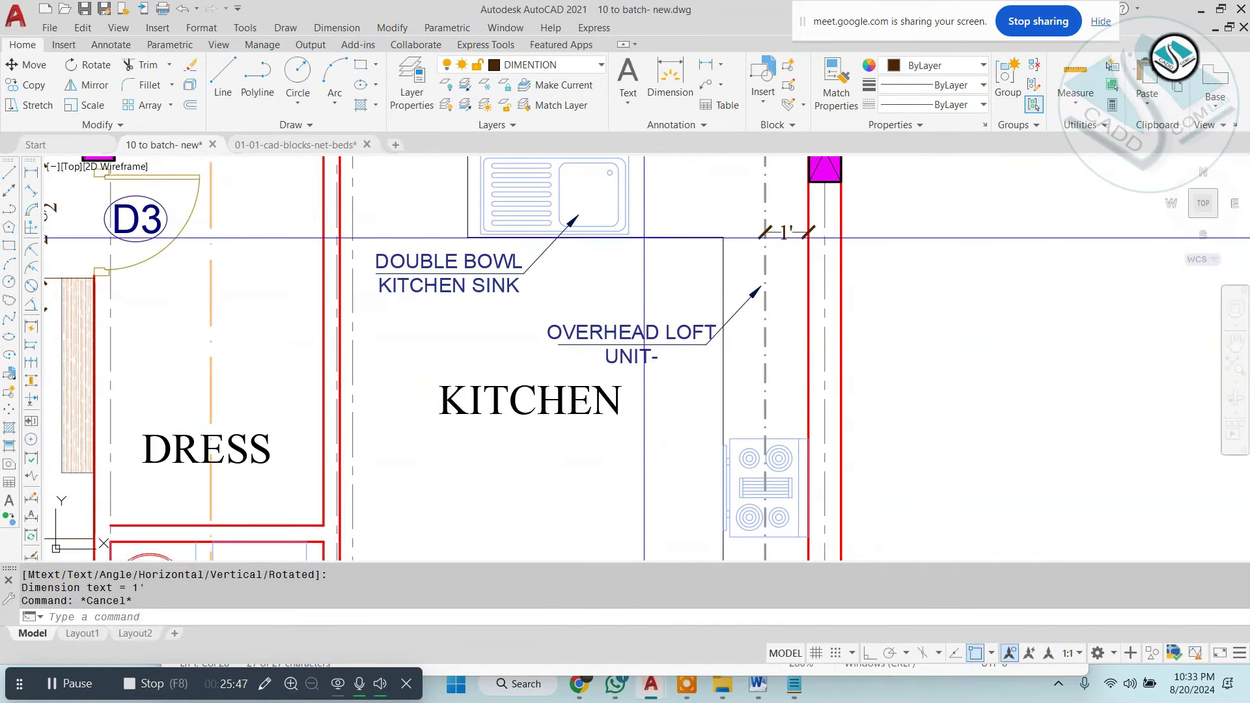
{"action": "middle_click_drag", "start_coordinate": [637, 442], "coordinate": [651, 261]}
{"action": "left_click", "coordinate": [669, 556]}
{"action": "scroll", "coordinate": [651, 358], "scroll_direction": "down", "scroll_amount": 5}
Dimension the 2' clearance from the wall to the counter beside the sink.
{"action": "key", "text": "Escape"}
{"action": "key", "text": "Return"}
{"action": "scroll", "coordinate": [749, 293], "scroll_direction": "up", "scroll_amount": 5}
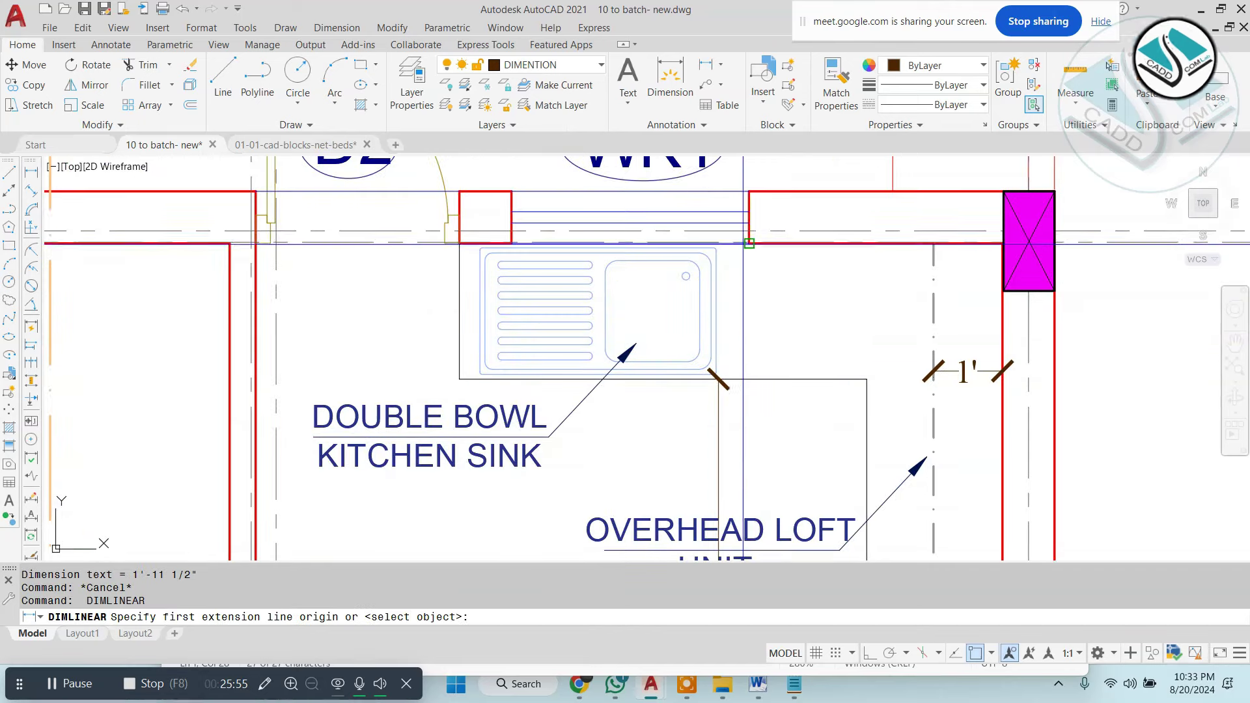
{"action": "left_click", "coordinate": [748, 243]}
{"action": "left_click", "coordinate": [719, 379]}
{"action": "left_click", "coordinate": [784, 359]}
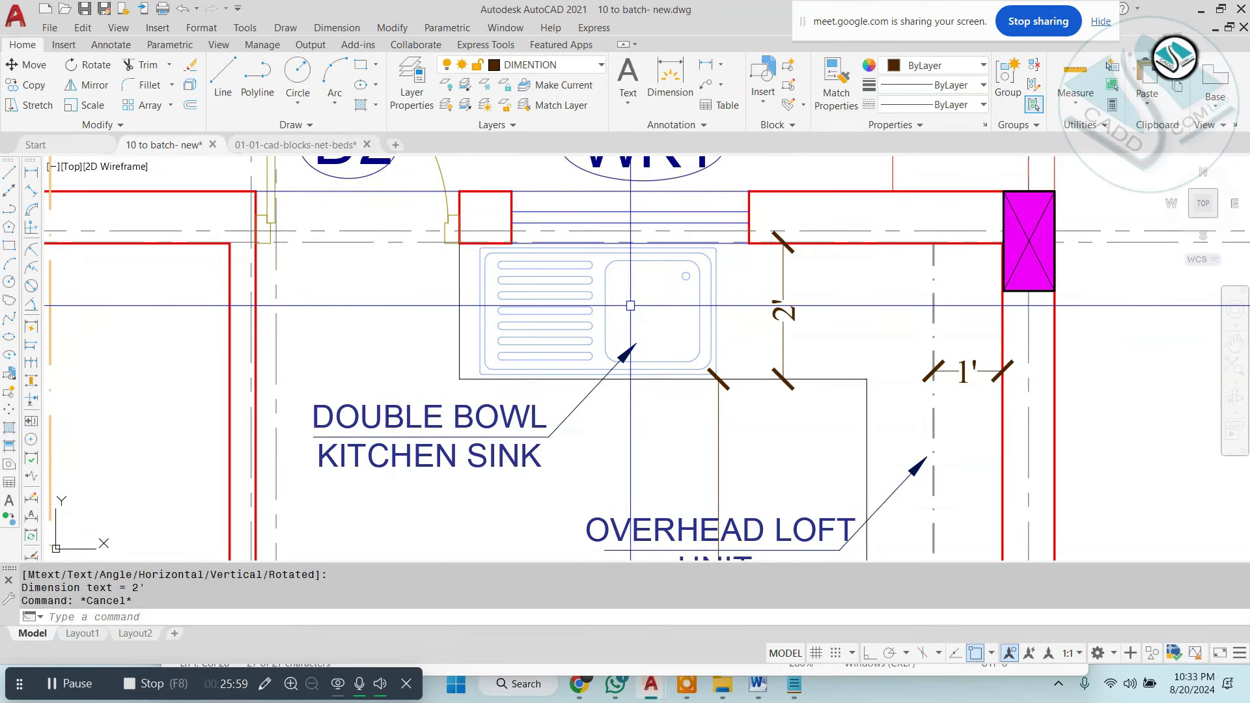
{"action": "key", "text": "Escape"}
{"action": "scroll", "coordinate": [629, 304], "scroll_direction": "down", "scroll_amount": 5}
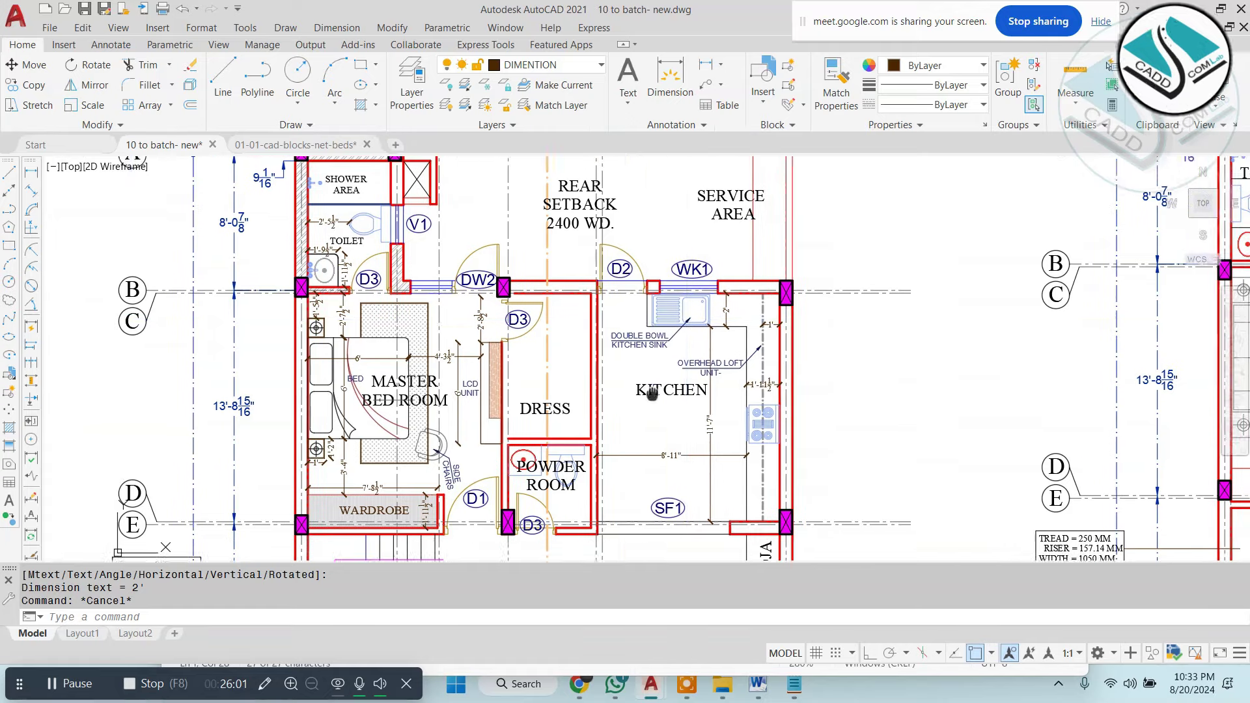
{"action": "scroll", "coordinate": [612, 370], "scroll_direction": "up", "scroll_amount": 3}
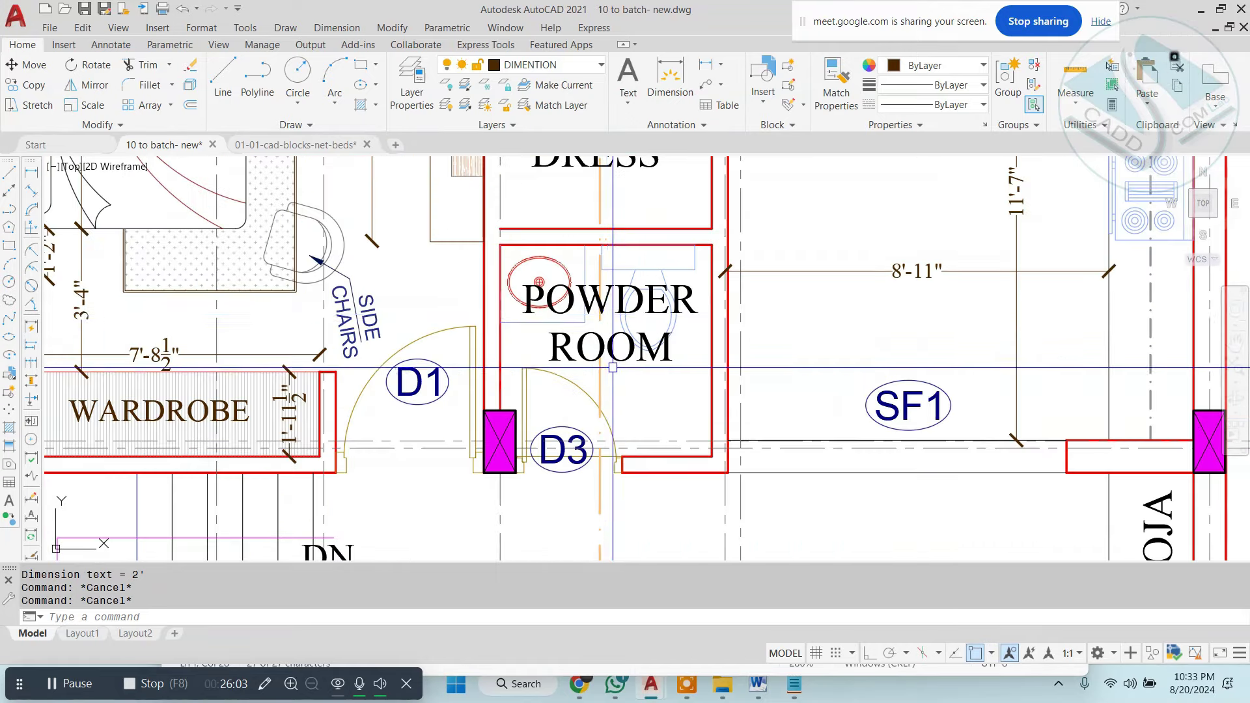
{"action": "scroll", "coordinate": [614, 292], "scroll_direction": "up", "scroll_amount": 2}
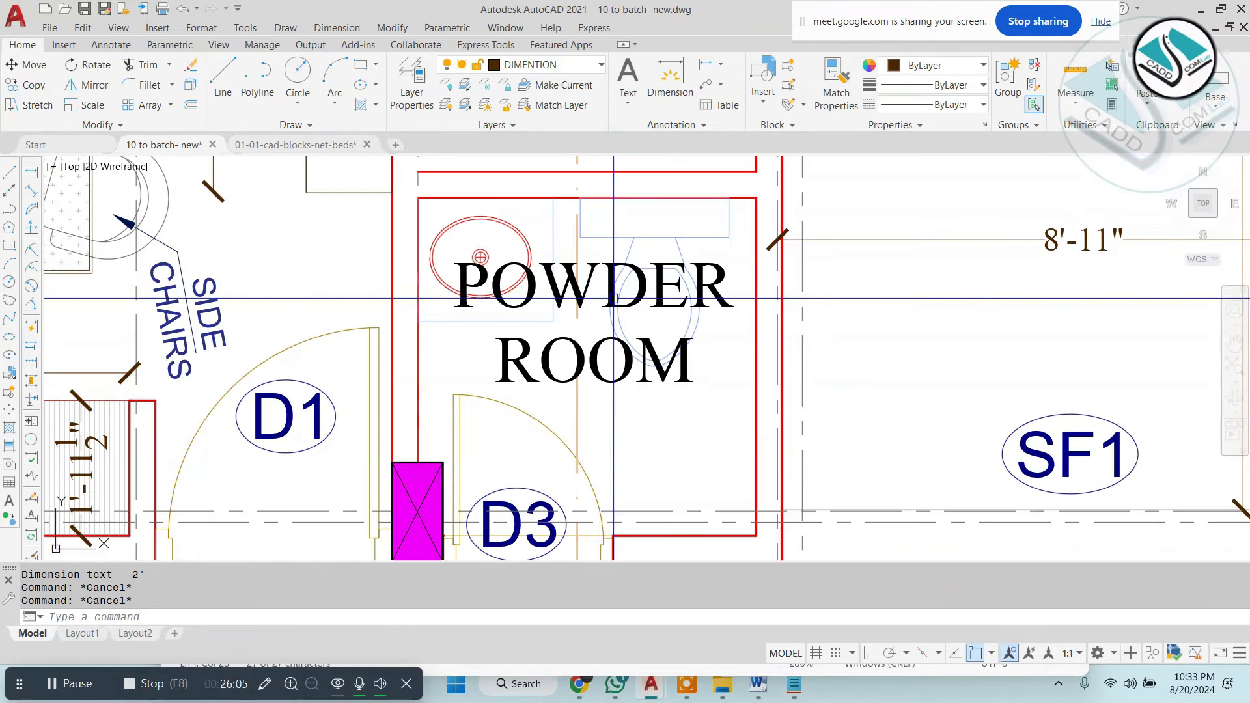
{"action": "scroll", "coordinate": [622, 276], "scroll_direction": "down", "scroll_amount": 5}
{"action": "scroll", "coordinate": [607, 318], "scroll_direction": "up", "scroll_amount": 5}
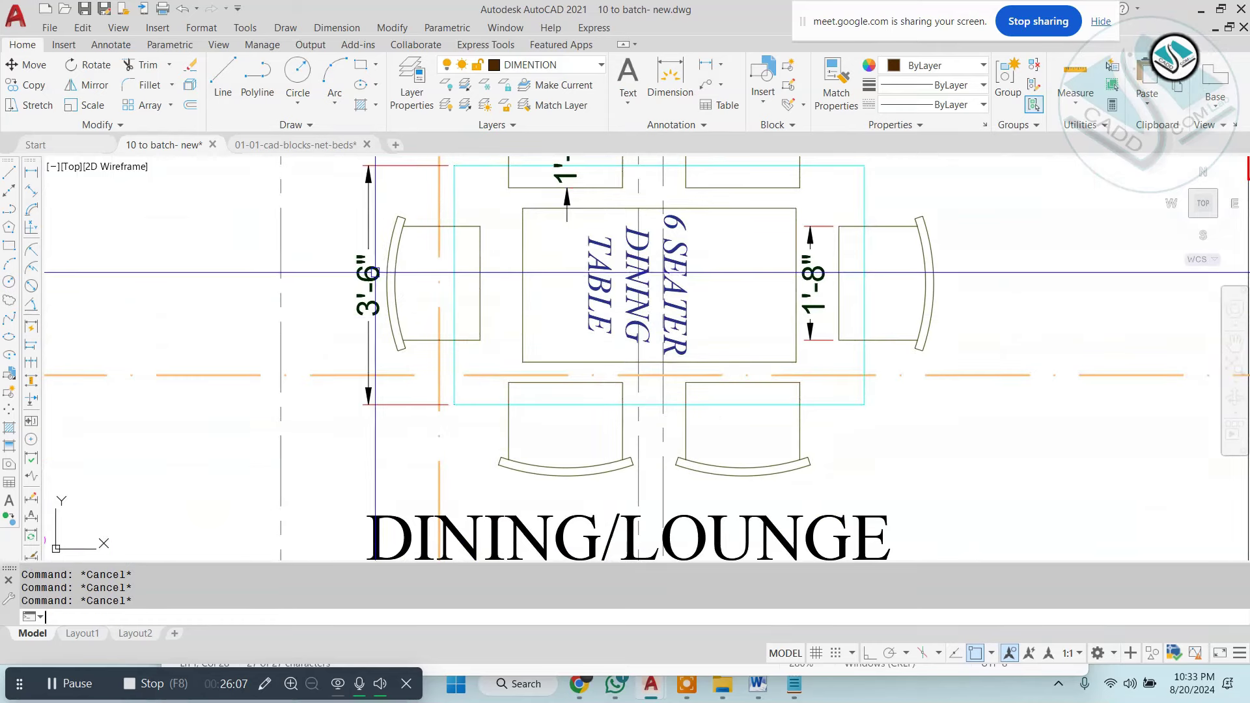
Add the 8' dimension below the dining table.
{"action": "key", "text": "space"}
{"action": "left_click", "coordinate": [387, 268]}
{"action": "left_click", "coordinate": [961, 281]}
{"action": "scroll", "coordinate": [960, 281], "scroll_direction": "down", "scroll_amount": 2}
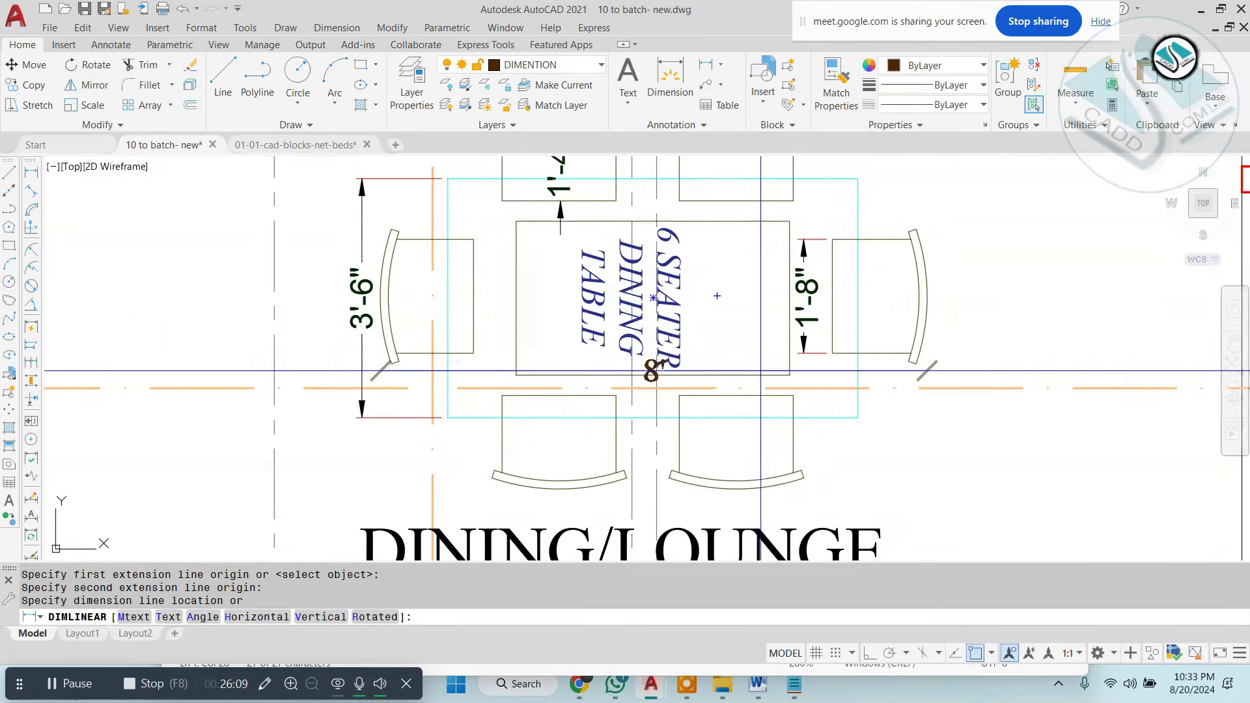
{"action": "left_click", "coordinate": [658, 402]}
{"action": "scroll", "coordinate": [735, 295], "scroll_direction": "up", "scroll_amount": 3}
{"action": "key", "text": "Escape"}
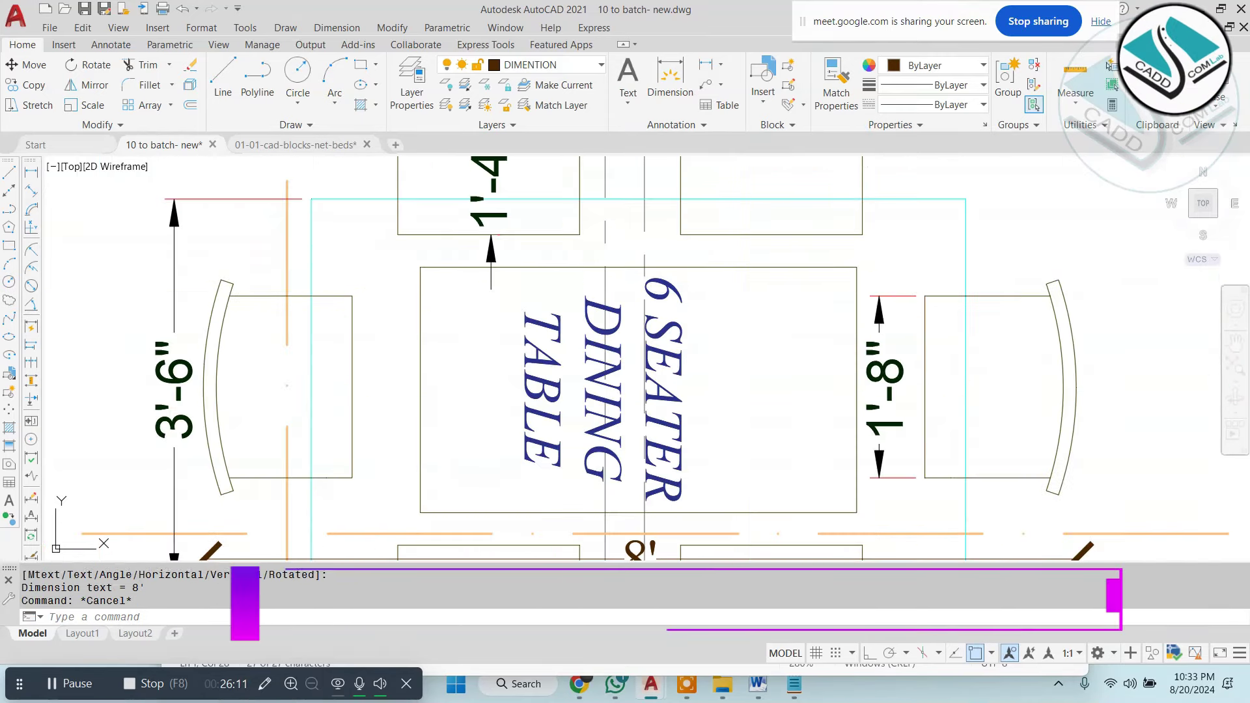
Dimension the dining table with 2'-3" and 4' linear dimensions.
{"action": "key", "text": "space"}
{"action": "left_click", "coordinate": [765, 267]}
{"action": "left_click", "coordinate": [754, 513]}
{"action": "left_click", "coordinate": [753, 391]}
{"action": "key", "text": "space"}
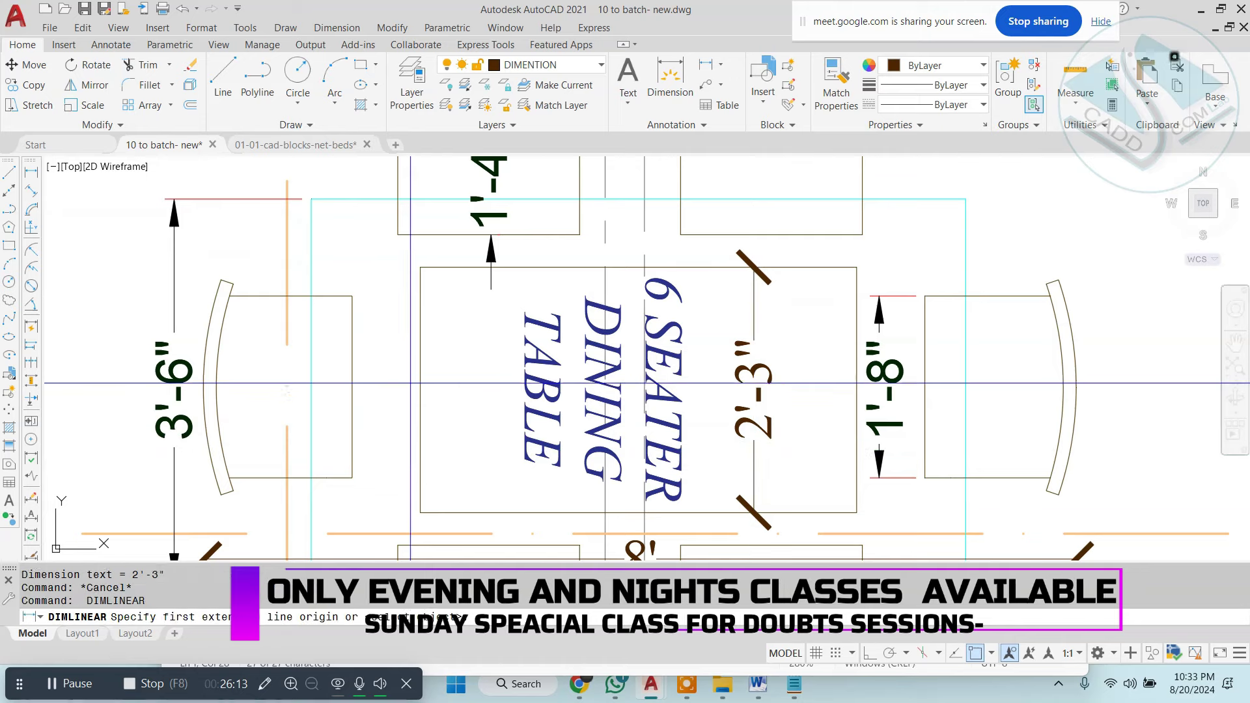
{"action": "left_click", "coordinate": [426, 390]}
{"action": "left_click", "coordinate": [857, 389]}
{"action": "left_click", "coordinate": [508, 287]}
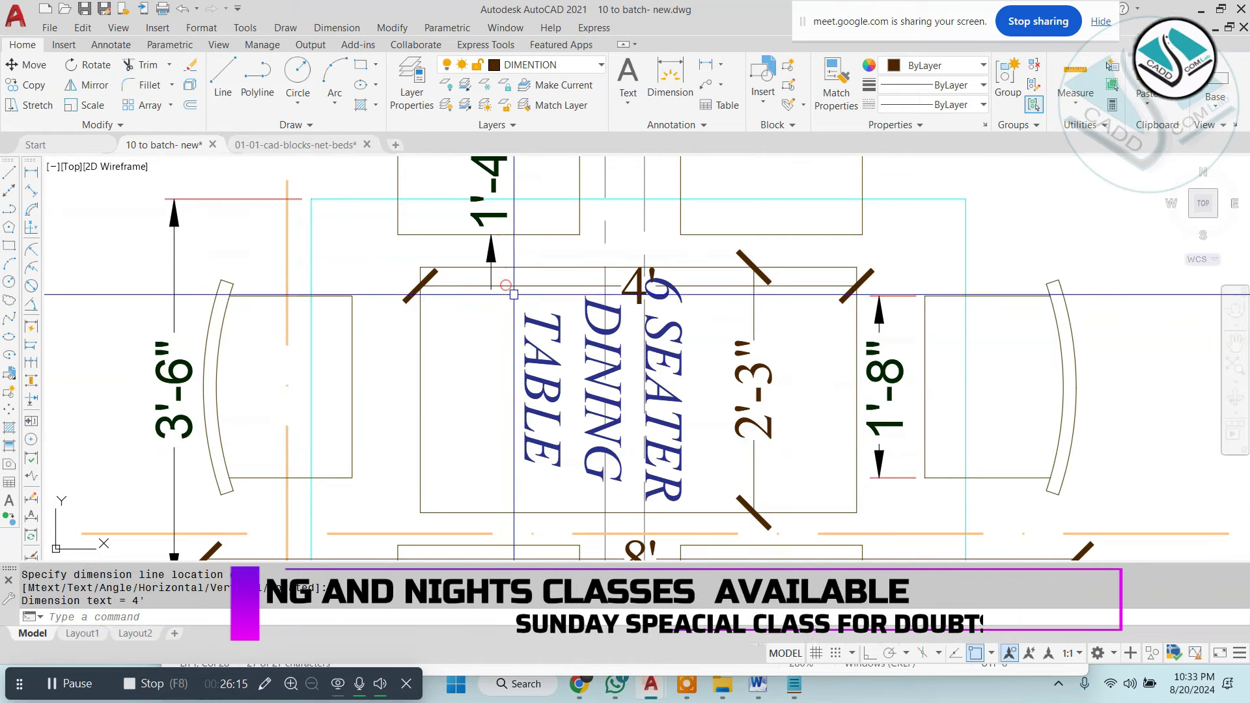
Pan to the stair and dining area and start selecting the LCD unit.
{"action": "scroll", "coordinate": [714, 353], "scroll_direction": "down", "scroll_amount": 3}
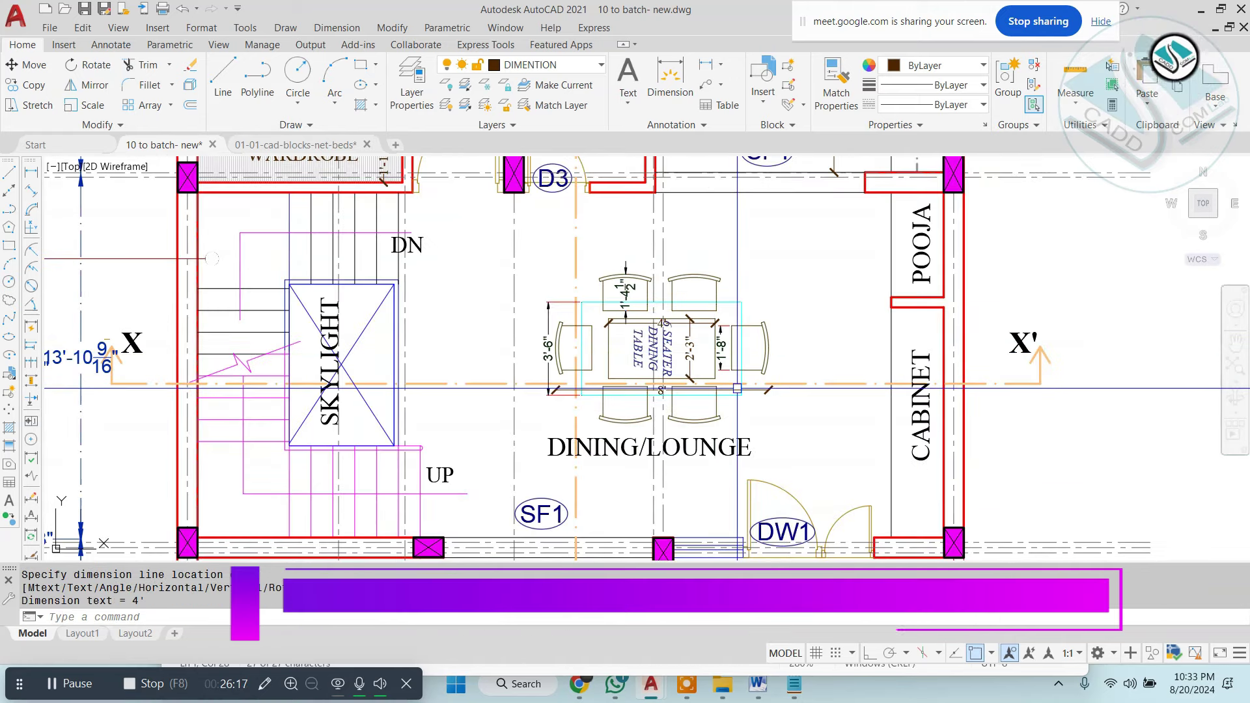
{"action": "middle_click_drag", "start_coordinate": [790, 353], "coordinate": [686, 360]}
{"action": "scroll", "coordinate": [701, 371], "scroll_direction": "down", "scroll_amount": 2}
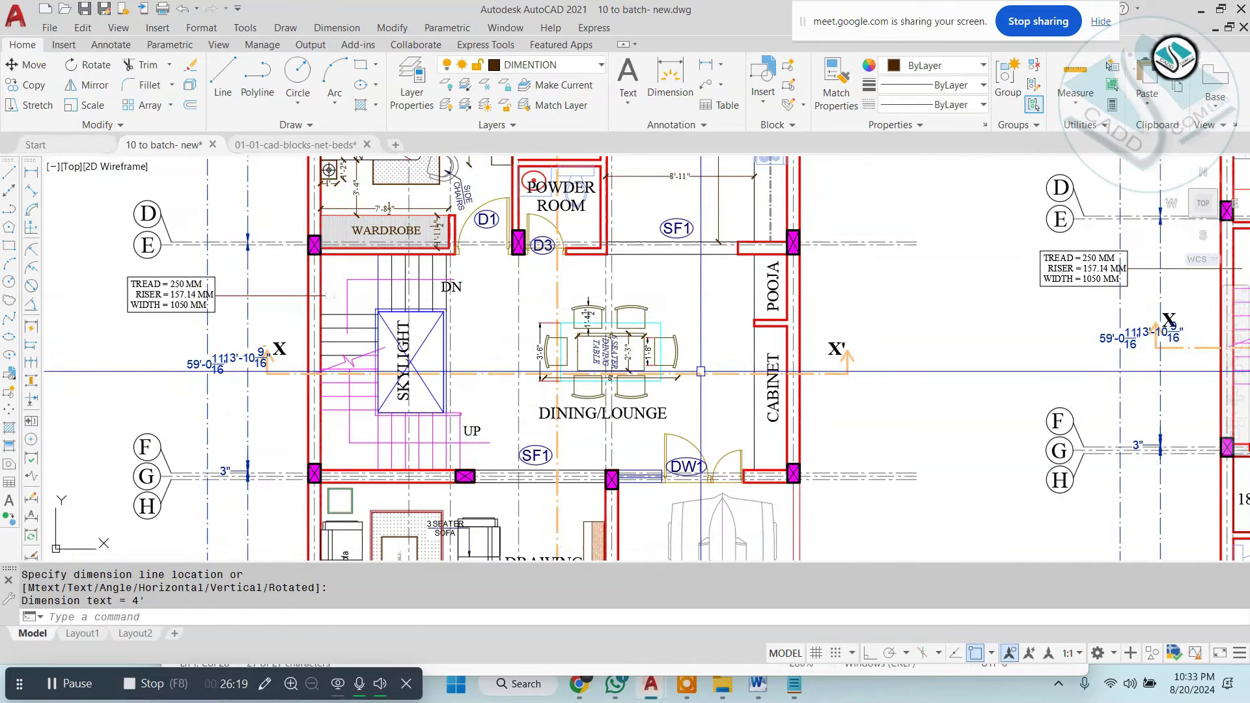
{"action": "scroll", "coordinate": [701, 372], "scroll_direction": "down", "scroll_amount": 3}
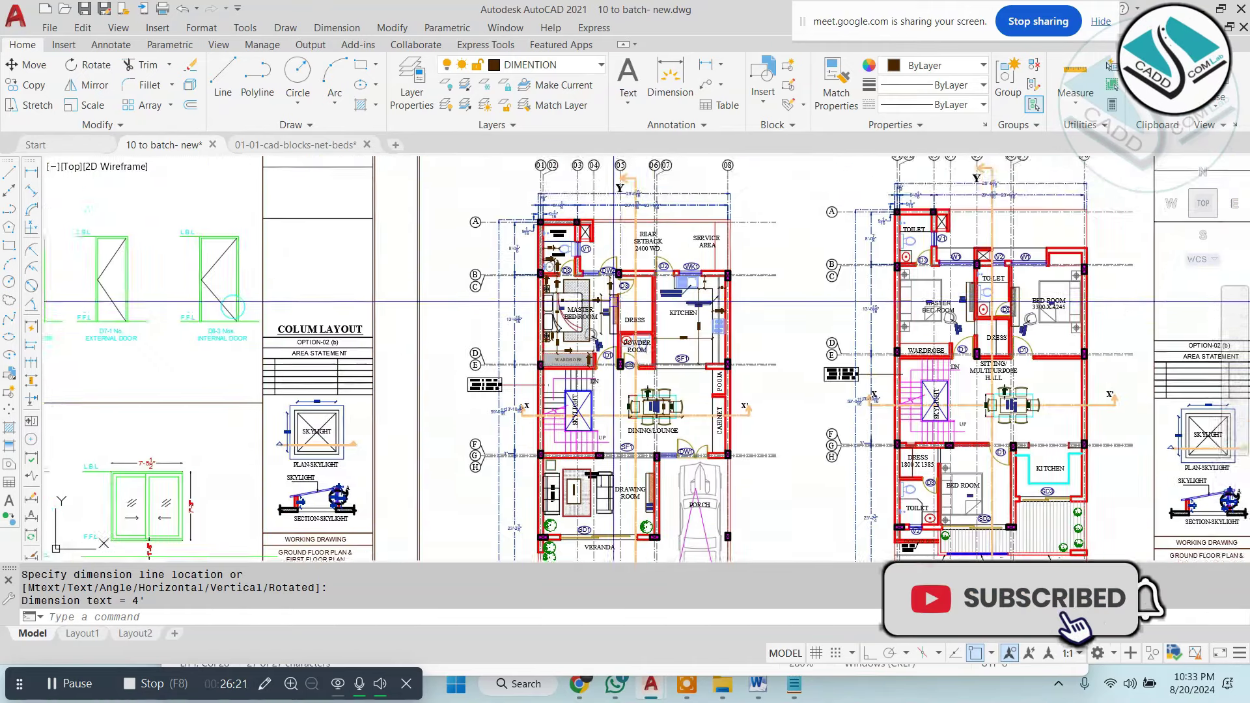
{"action": "scroll", "coordinate": [597, 292], "scroll_direction": "up", "scroll_amount": 5}
{"action": "left_click", "coordinate": [559, 233]}
Copy the LCD unit to a spot near the staircase.
{"action": "left_click", "coordinate": [658, 505]}
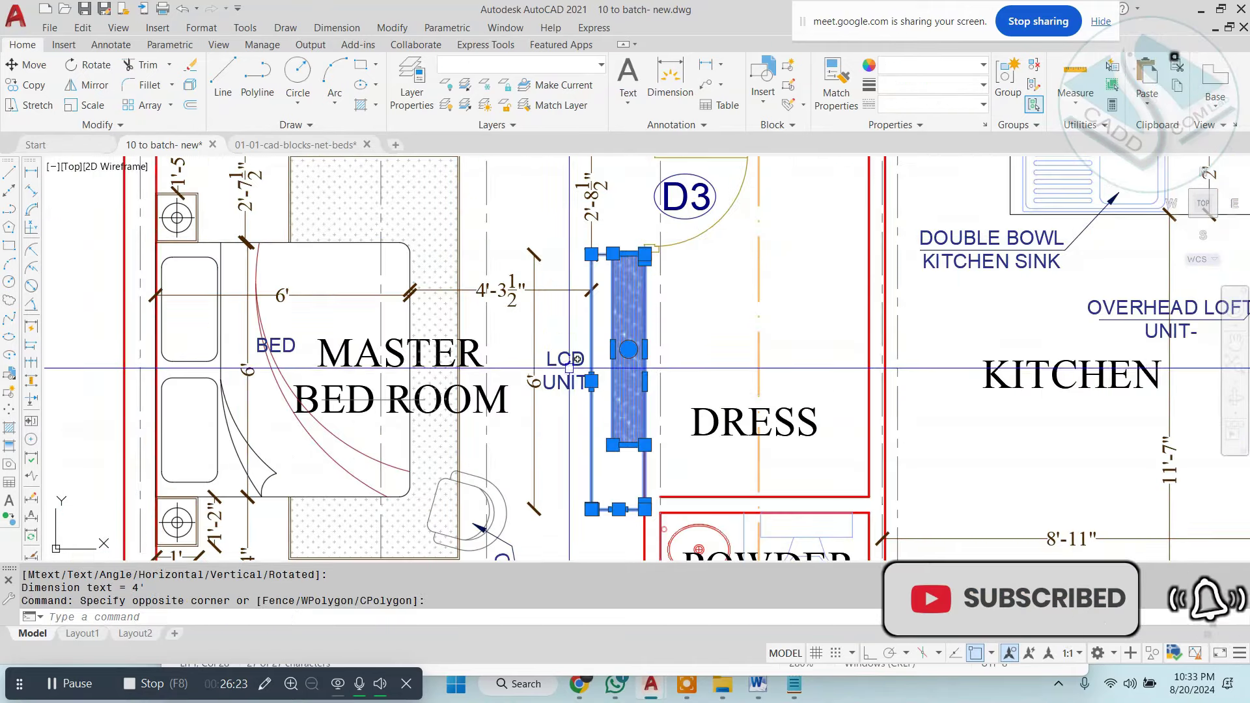
{"action": "type", "text": "co"}
{"action": "key", "text": "Return"}
{"action": "left_click", "coordinate": [643, 391]}
{"action": "scroll", "coordinate": [643, 391], "scroll_direction": "down", "scroll_amount": 5}
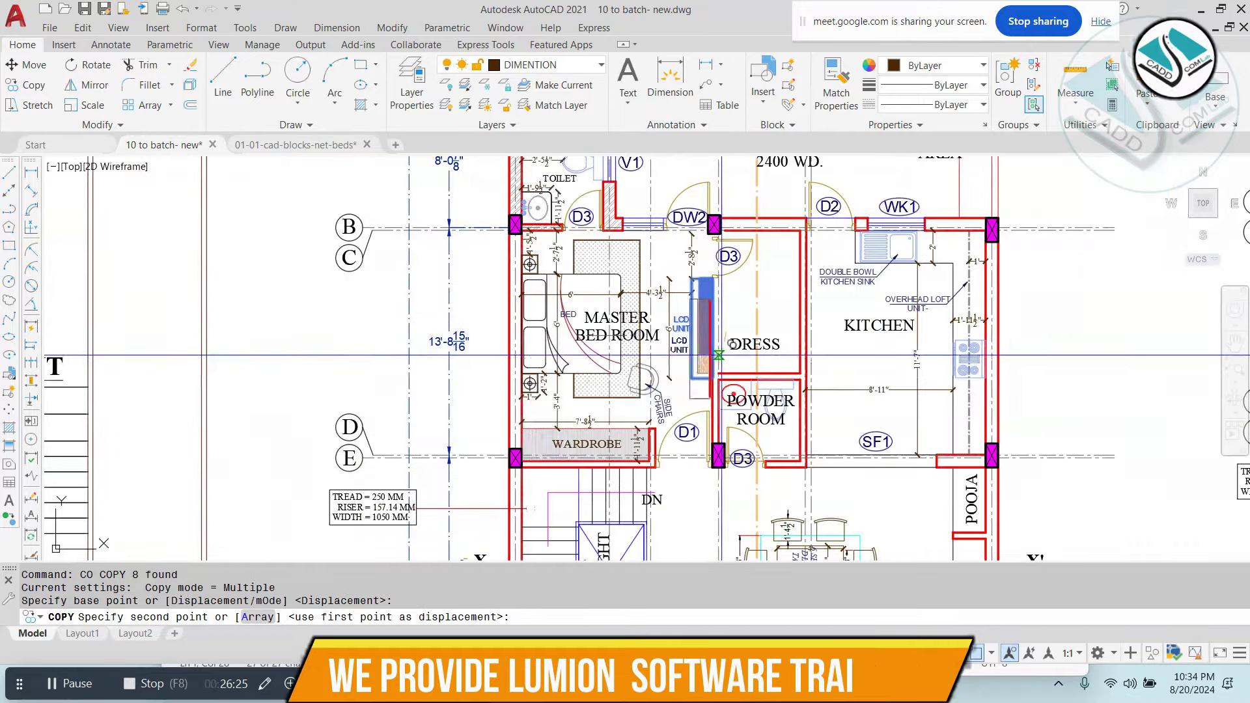
{"action": "scroll", "coordinate": [752, 317], "scroll_direction": "up", "scroll_amount": 2}
{"action": "left_click", "coordinate": [524, 482]}
{"action": "key", "text": "Escape"}
Rotate the copied LCD unit 90 degrees about its corner with Ortho on.
{"action": "scroll", "coordinate": [521, 424], "scroll_direction": "up", "scroll_amount": 3}
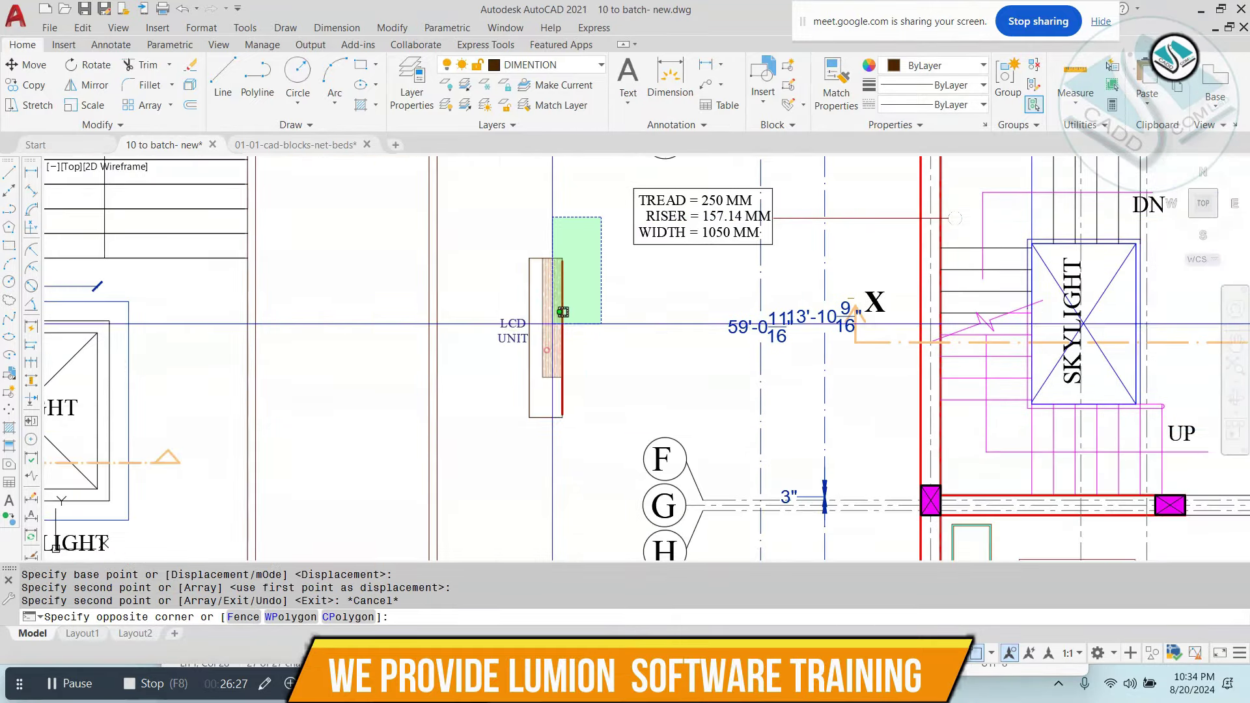
{"action": "left_click_drag", "start_coordinate": [602, 222], "coordinate": [513, 435]}
{"action": "type", "text": "ro"}
{"action": "key", "text": "Return"}
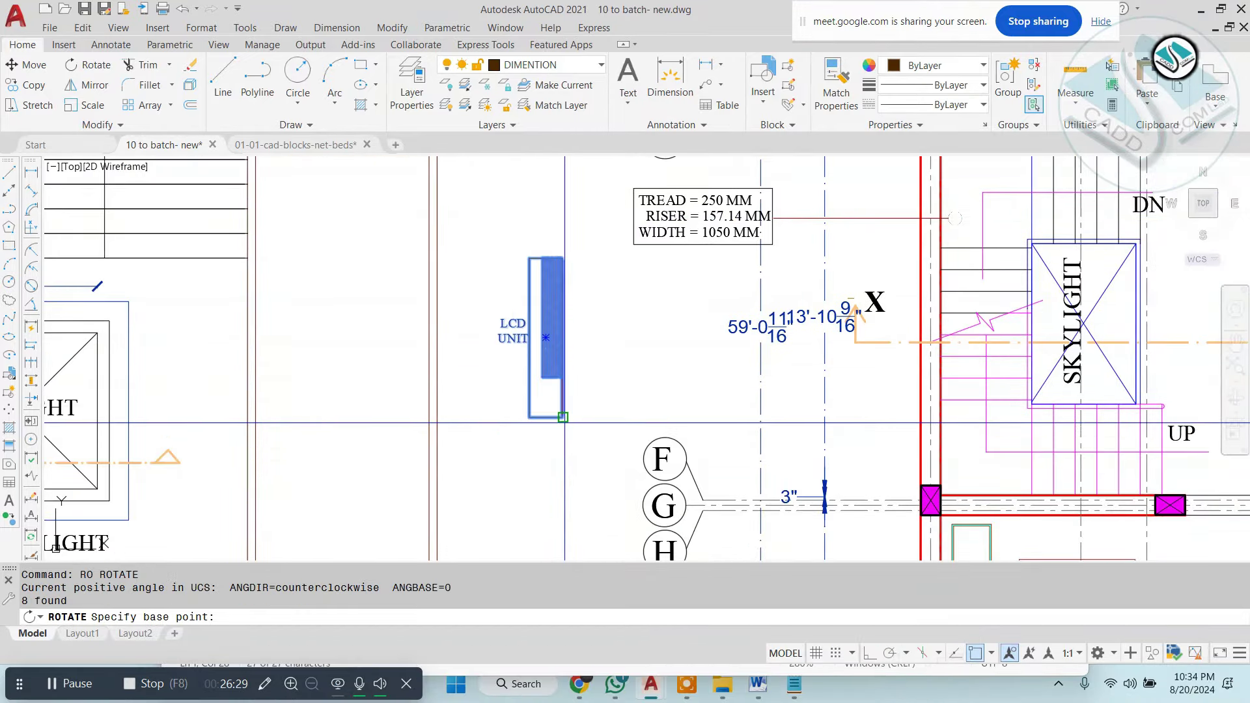
{"action": "left_click", "coordinate": [564, 422]}
{"action": "left_click", "coordinate": [870, 656]}
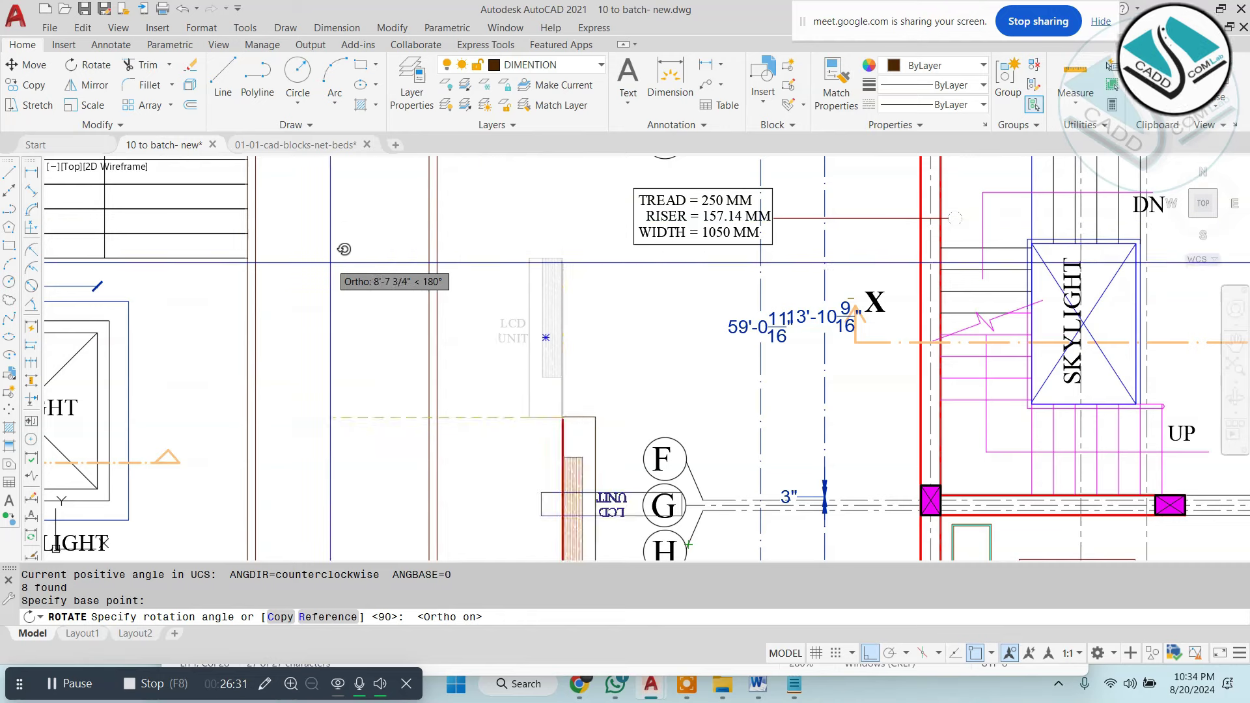
{"action": "left_click", "coordinate": [355, 226]}
{"action": "middle_click_drag", "start_coordinate": [610, 401], "coordinate": [599, 317]}
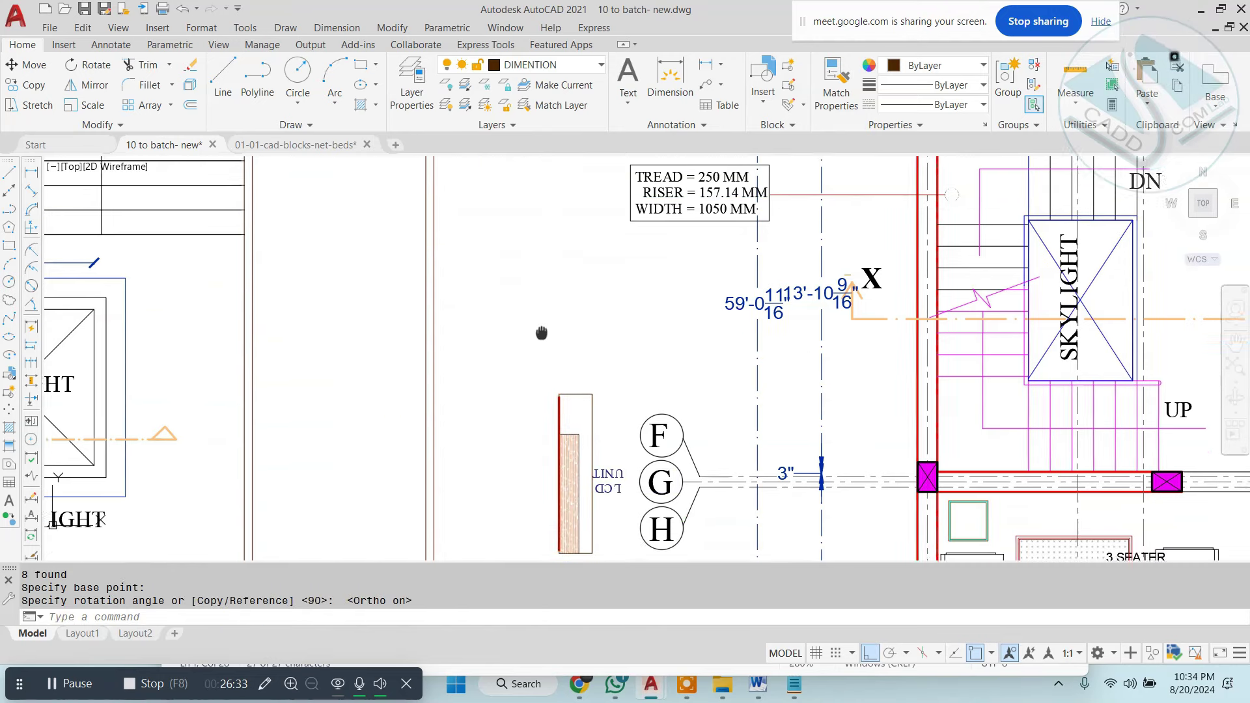
Start moving the LCD unit beside the staircase, cancel, and pan across the floor plan.
{"action": "left_click", "coordinate": [606, 303]}
{"action": "left_click", "coordinate": [498, 508]}
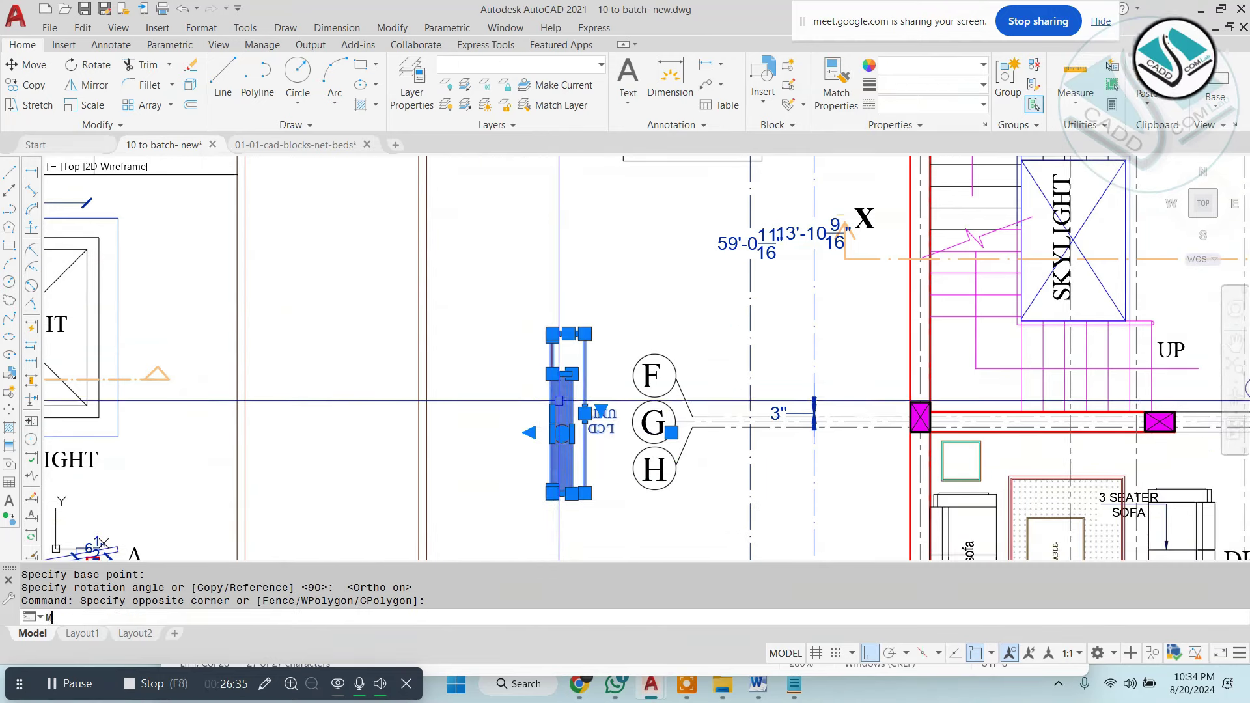
{"action": "type", "text": "m"}
{"action": "key", "text": "Return"}
{"action": "left_click", "coordinate": [552, 337]}
{"action": "left_click", "coordinate": [870, 655]}
{"action": "scroll", "coordinate": [775, 413], "scroll_direction": "down", "scroll_amount": 3}
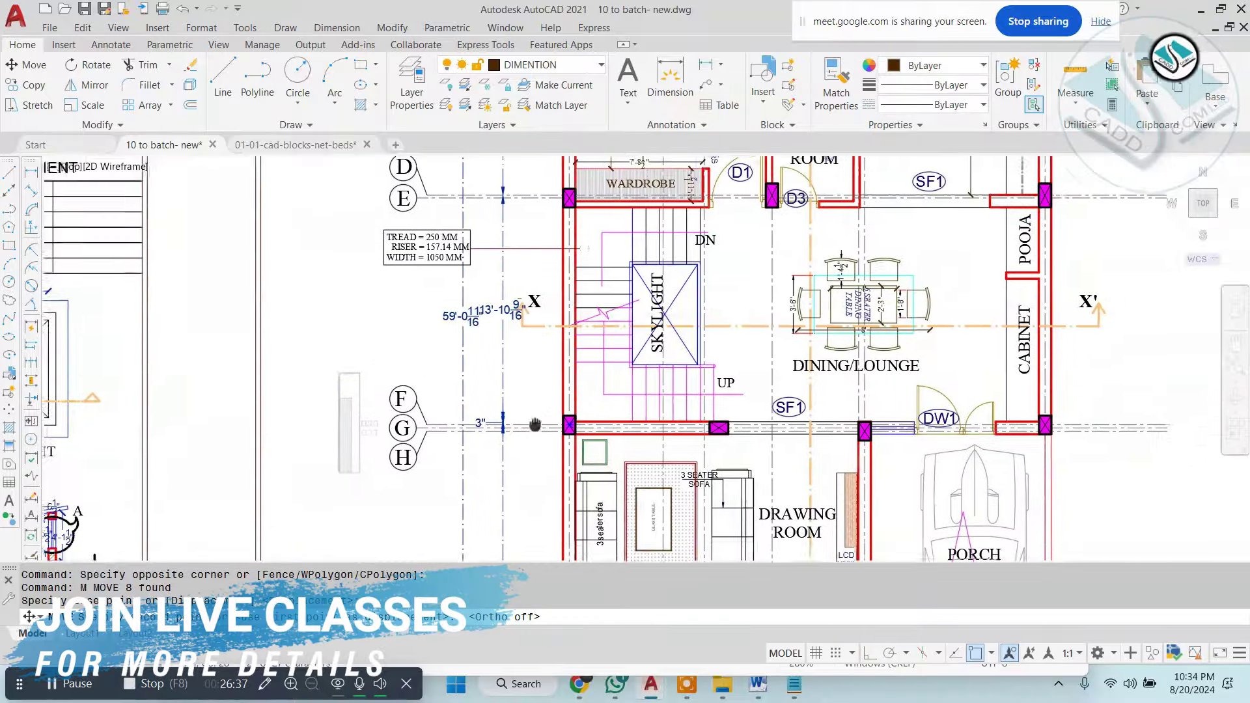
{"action": "scroll", "coordinate": [724, 250], "scroll_direction": "up", "scroll_amount": 5}
{"action": "key", "text": "Escape"}
{"action": "scroll", "coordinate": [443, 521], "scroll_direction": "down", "scroll_amount": 3}
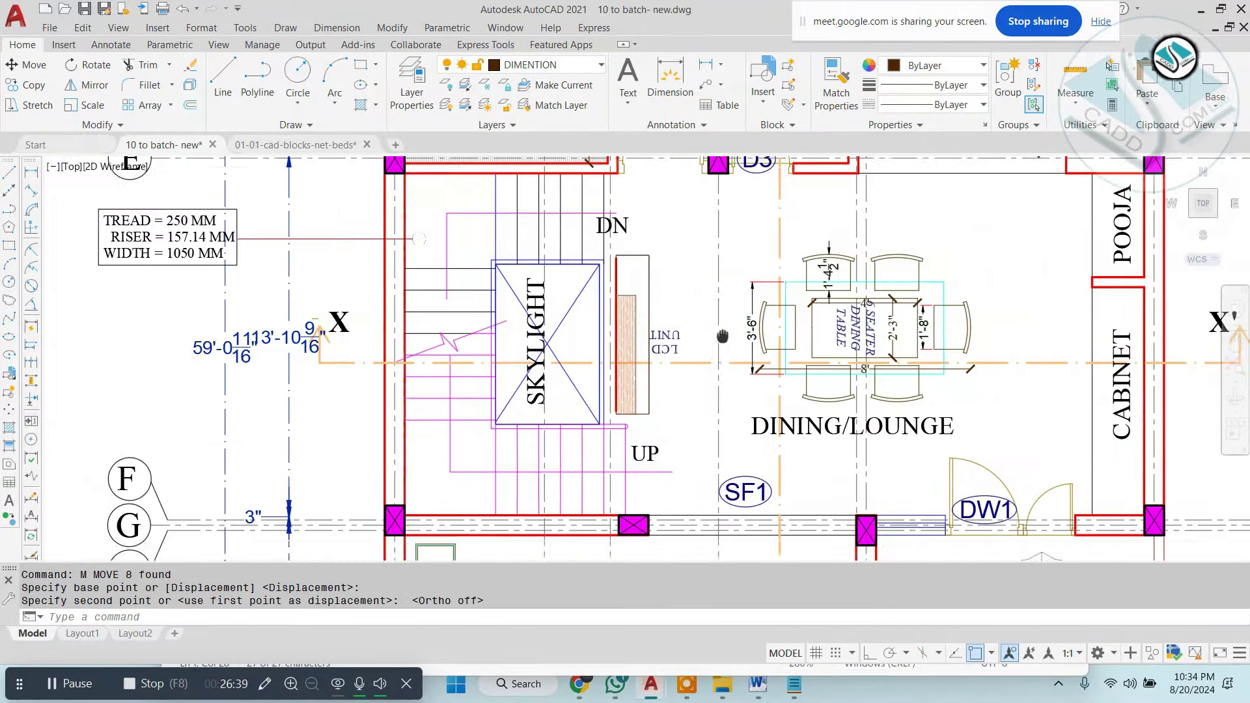
{"action": "middle_click_drag", "start_coordinate": [870, 449], "coordinate": [681, 397]}
{"action": "scroll", "coordinate": [725, 410], "scroll_direction": "down", "scroll_amount": 2}
{"action": "scroll", "coordinate": [485, 404], "scroll_direction": "up", "scroll_amount": 2}
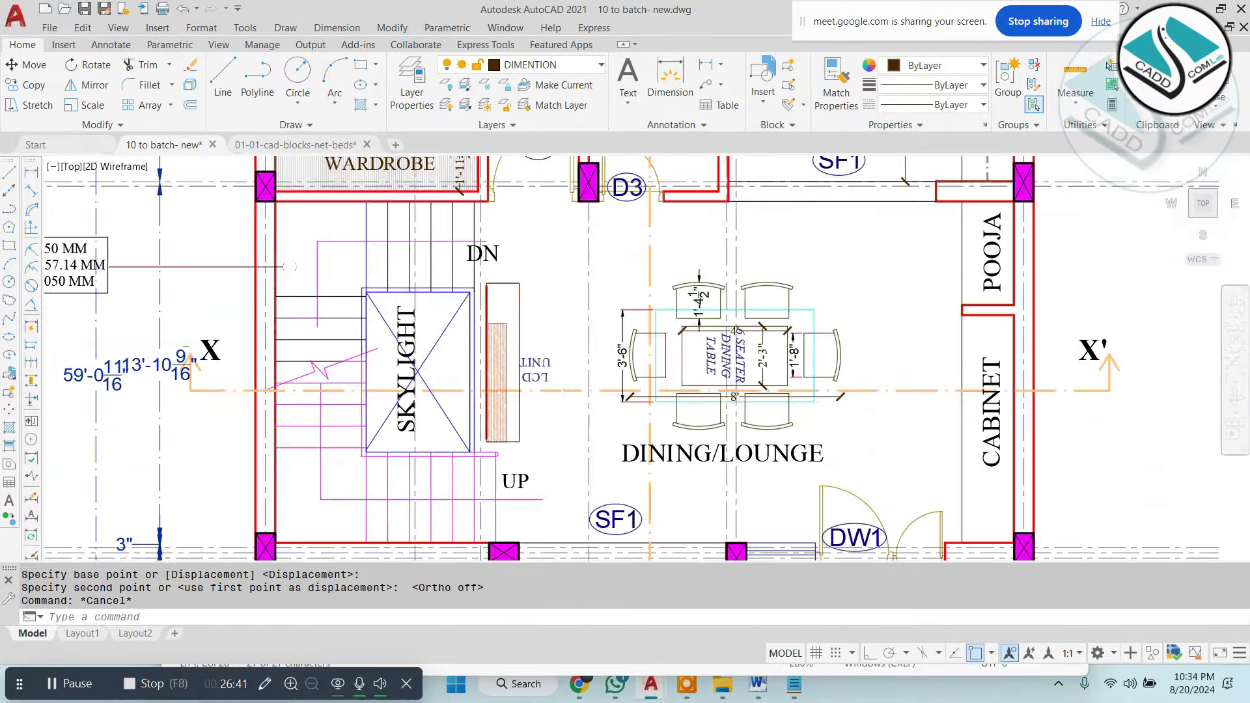
{"action": "scroll", "coordinate": [485, 404], "scroll_direction": "up", "scroll_amount": 3}
Rotate the LCD UNIT label so it reads vertically, redoing a wrong first attempt.
{"action": "left_click", "coordinate": [469, 306]}
{"action": "type", "text": "o"}
{"action": "key", "text": "Return"}
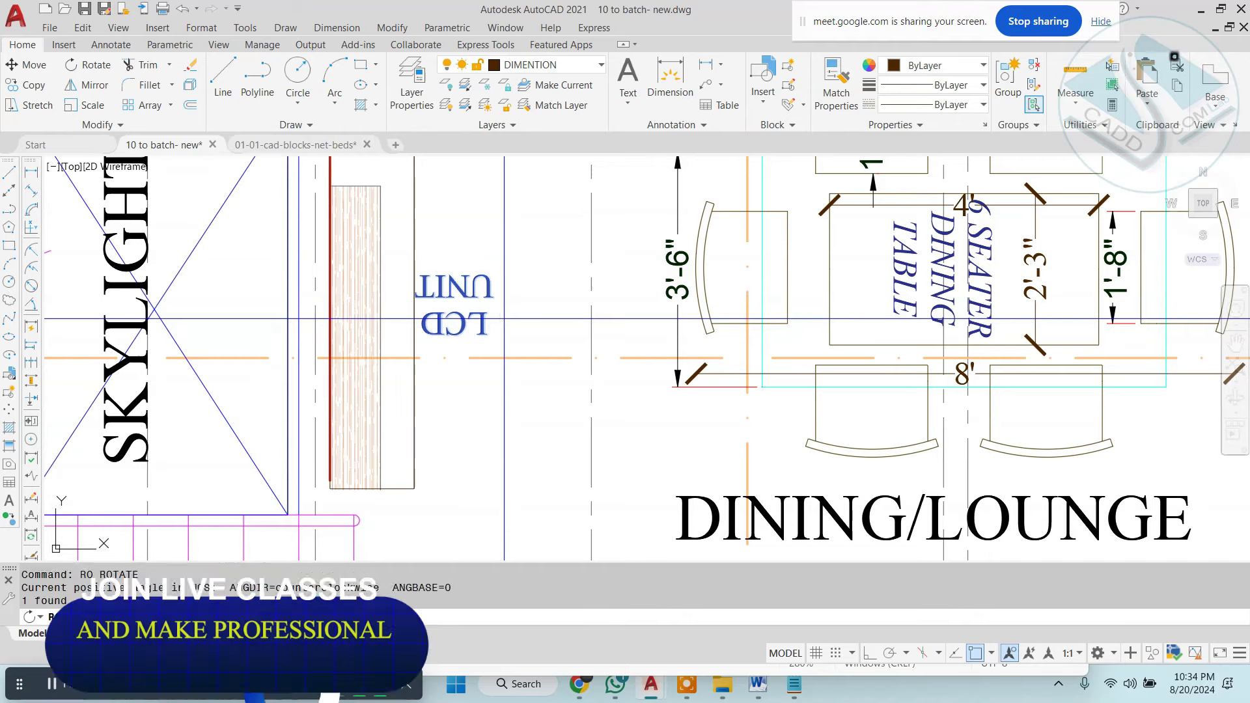
{"action": "left_click", "coordinate": [504, 319]}
{"action": "left_click", "coordinate": [867, 655]}
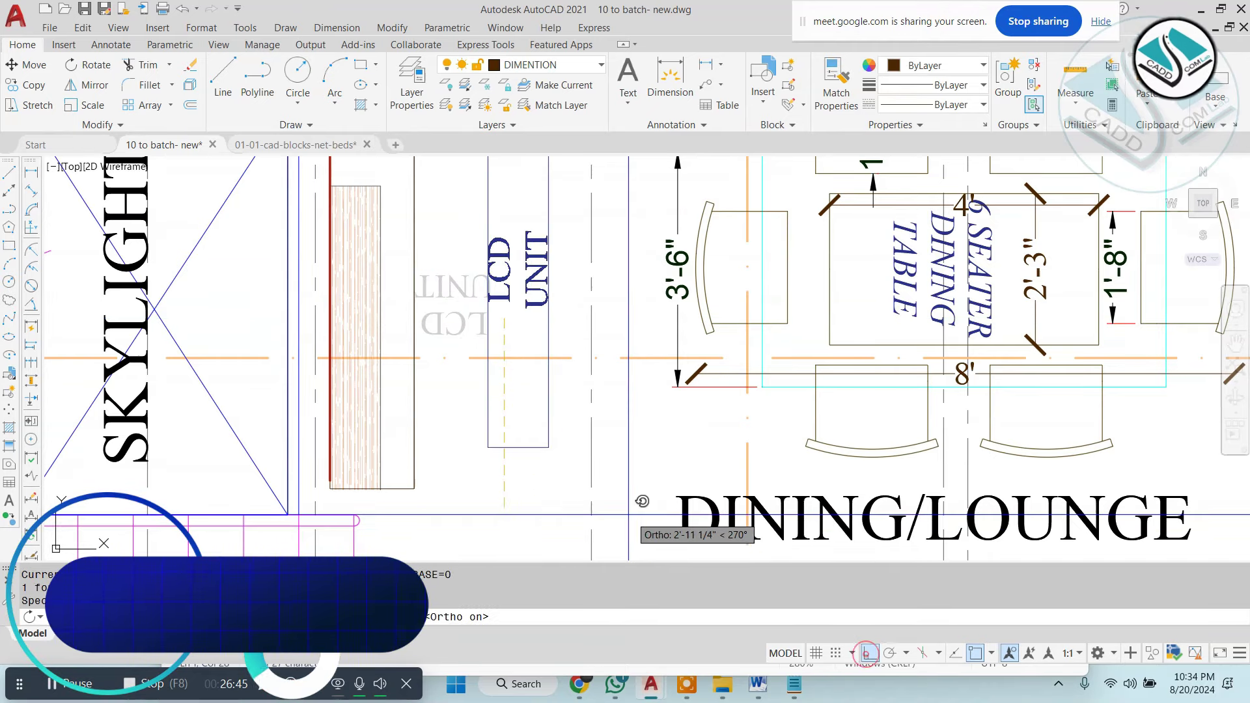
{"action": "left_click", "coordinate": [547, 349]}
{"action": "key", "text": "ctrl+z"}
{"action": "left_click", "coordinate": [476, 291]}
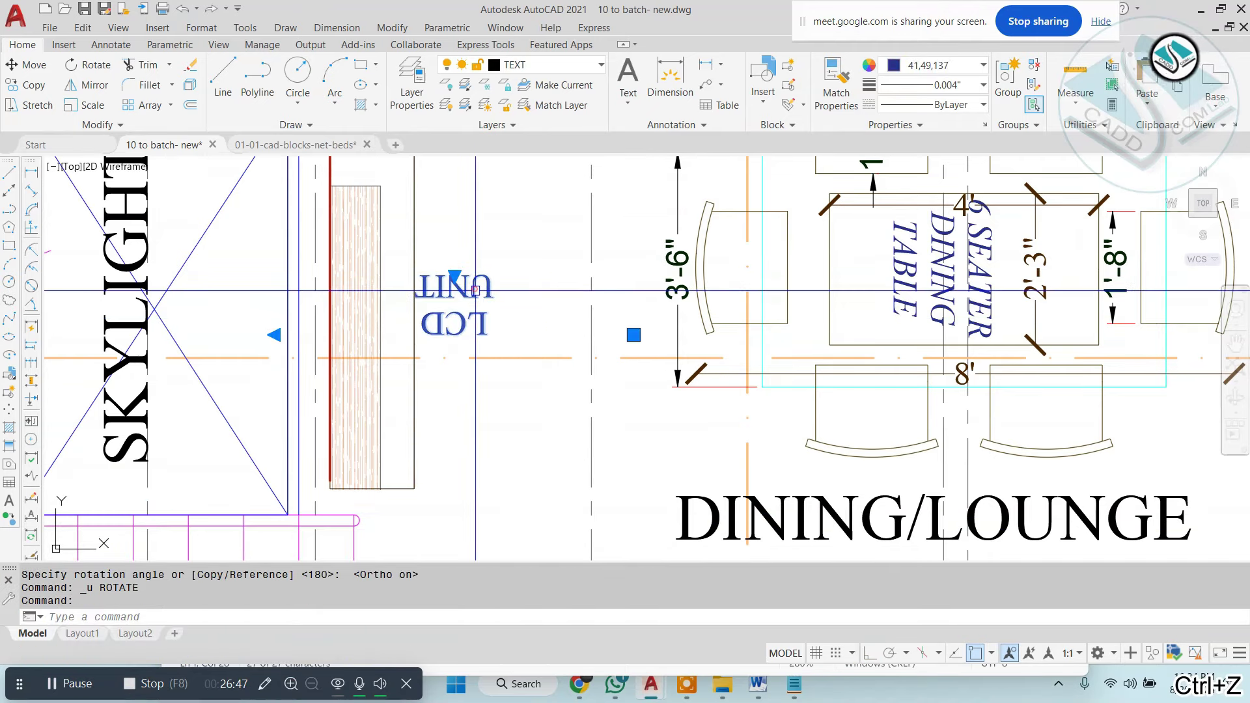
{"action": "type", "text": "RO"}
{"action": "key", "text": "Return"}
{"action": "left_click", "coordinate": [475, 291]}
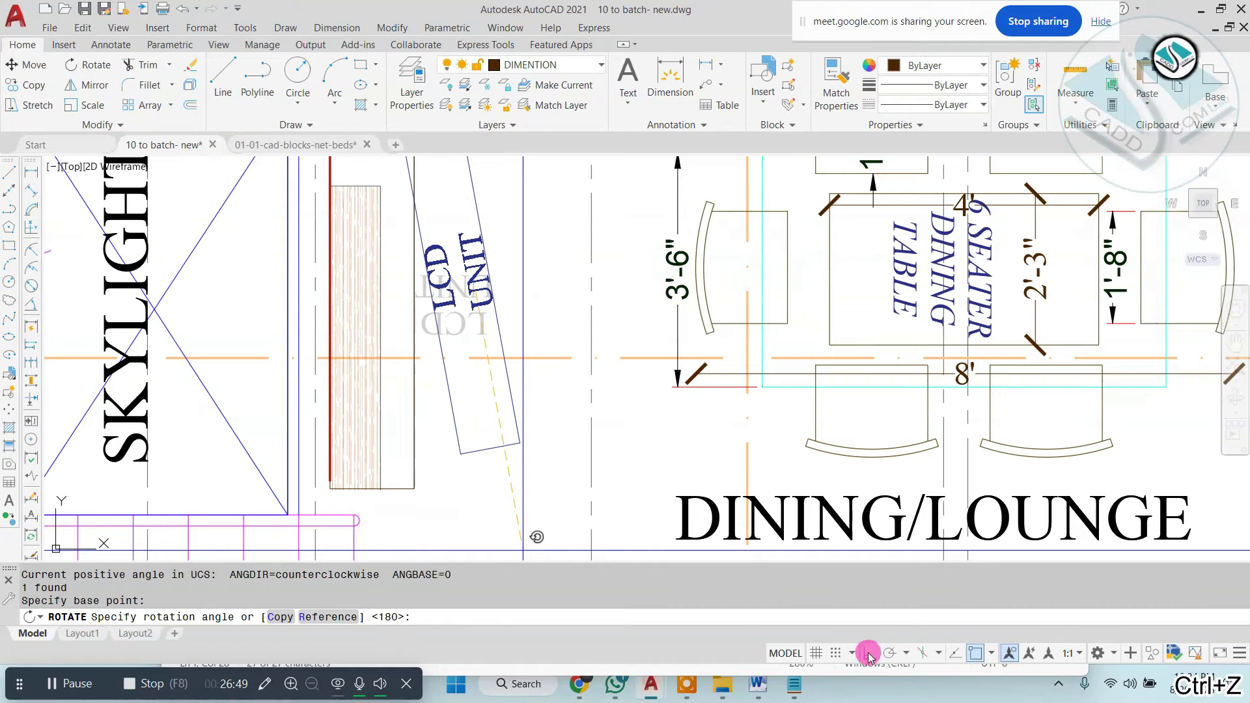
{"action": "left_click", "coordinate": [868, 654]}
{"action": "left_click", "coordinate": [506, 333]}
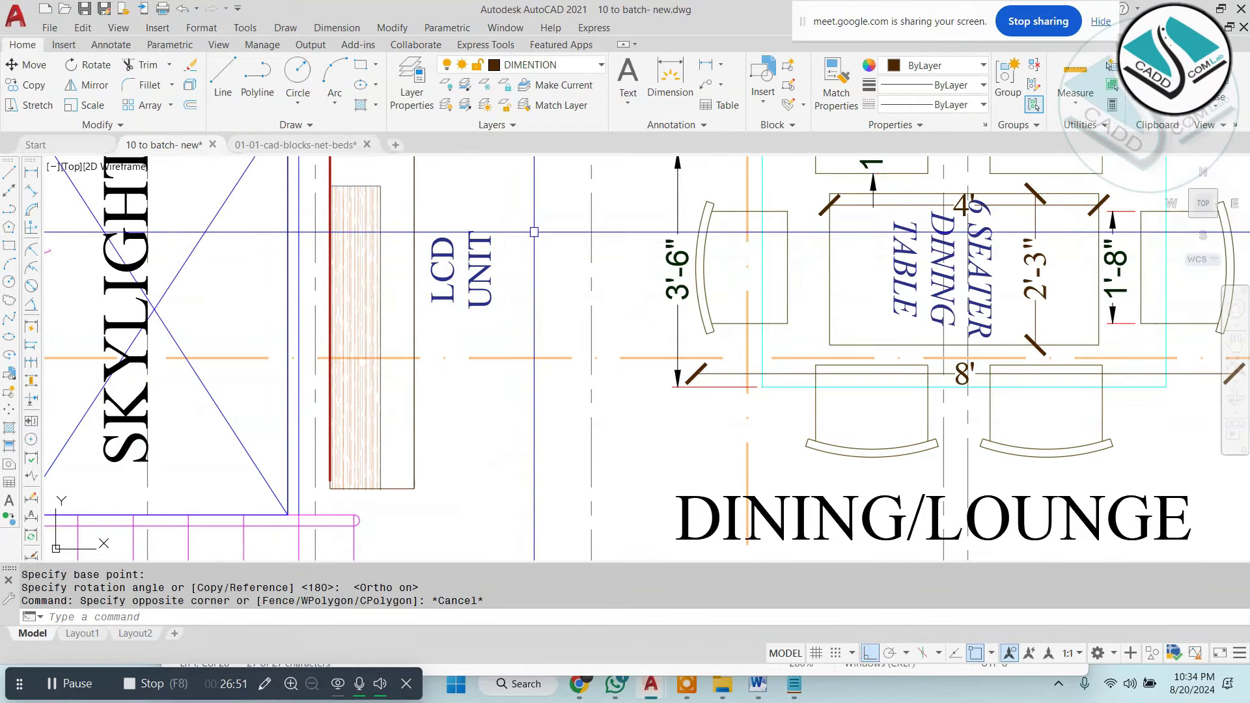
{"action": "key", "text": "Escape"}
{"action": "key", "text": "Escape"}
Grip-stretch the neighbouring vertical line's top endpoint upward.
{"action": "middle_click_drag", "start_coordinate": [485, 283], "coordinate": [509, 396]}
{"action": "left_click", "coordinate": [454, 207]}
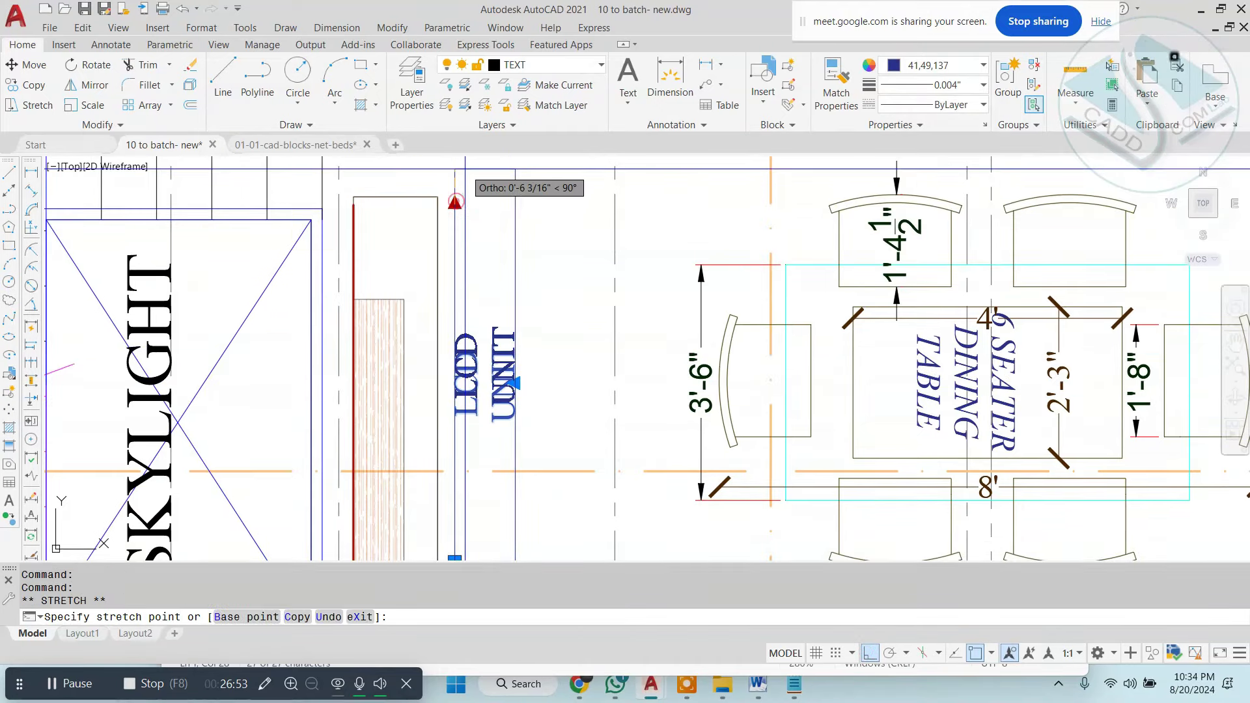
{"action": "left_click", "coordinate": [465, 168]}
{"action": "type", "text": "M"}
{"action": "key", "text": "Return"}
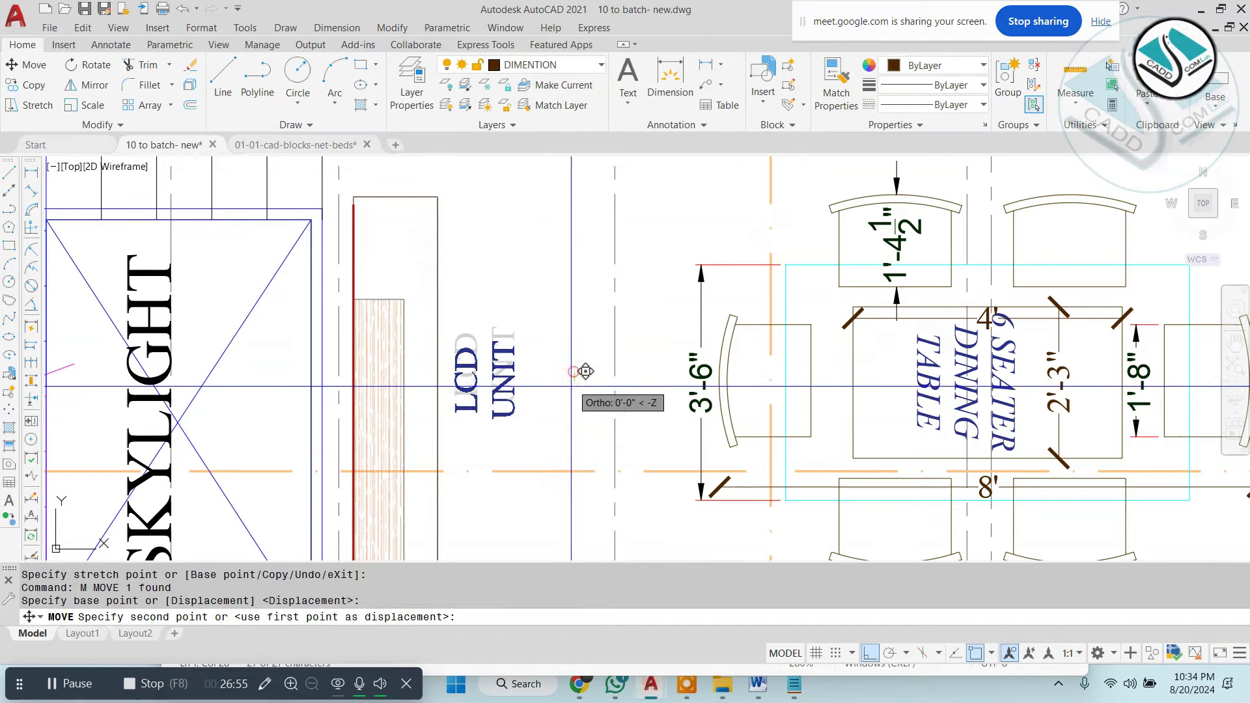
{"action": "key", "text": "Escape"}
{"action": "key", "text": "Escape"}
{"action": "scroll", "coordinate": [741, 386], "scroll_direction": "down", "scroll_amount": 5}
Zoom and pan over the drawing room furniture, then zoom out to the FURNITURE LAYOUT title below the ground floor plan.
{"action": "scroll", "coordinate": [700, 268], "scroll_direction": "down", "scroll_amount": 3}
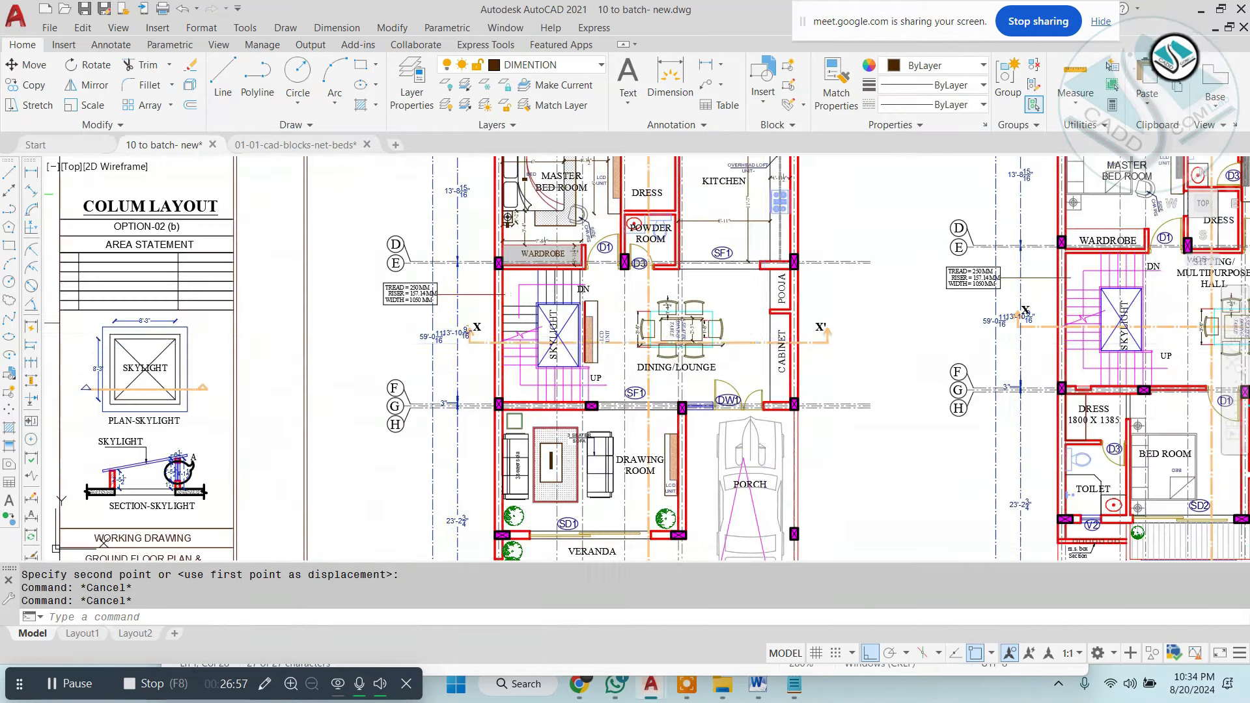
{"action": "scroll", "coordinate": [656, 489], "scroll_direction": "up", "scroll_amount": 2}
{"action": "scroll", "coordinate": [475, 322], "scroll_direction": "up", "scroll_amount": 2}
{"action": "scroll", "coordinate": [432, 290], "scroll_direction": "up", "scroll_amount": 2}
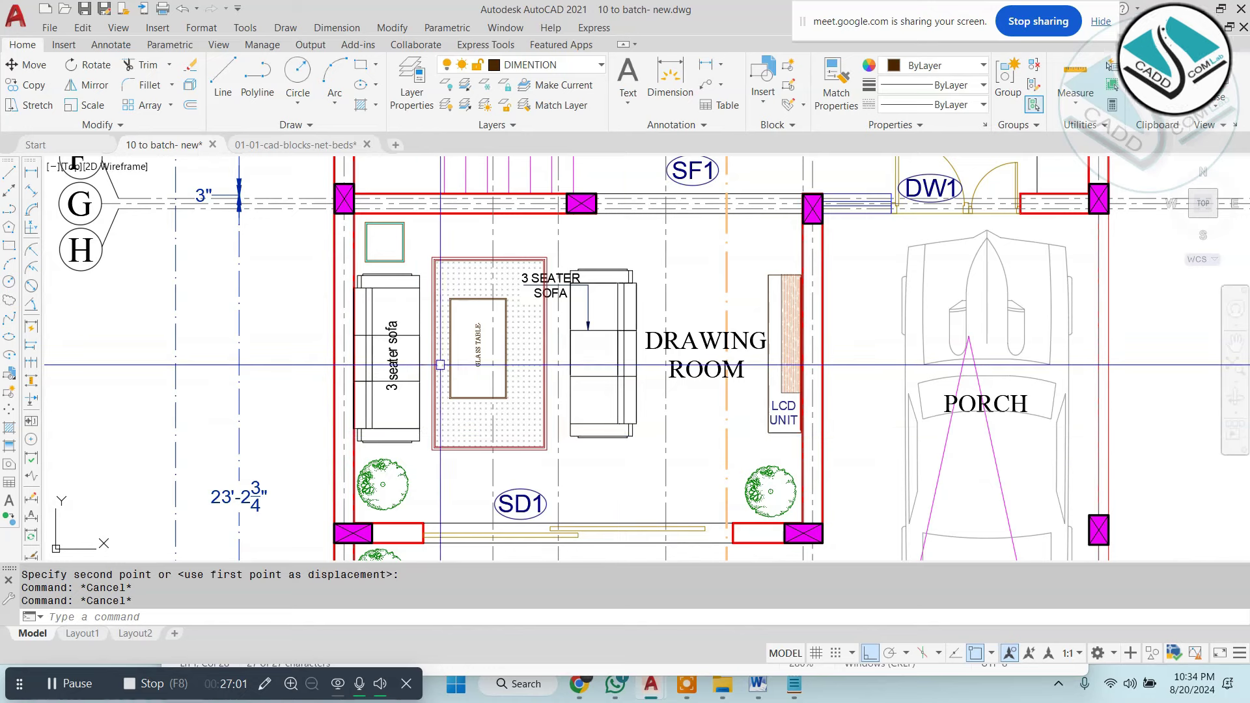
{"action": "scroll", "coordinate": [417, 364], "scroll_direction": "up", "scroll_amount": 2}
{"action": "scroll", "coordinate": [418, 365], "scroll_direction": "down", "scroll_amount": 2}
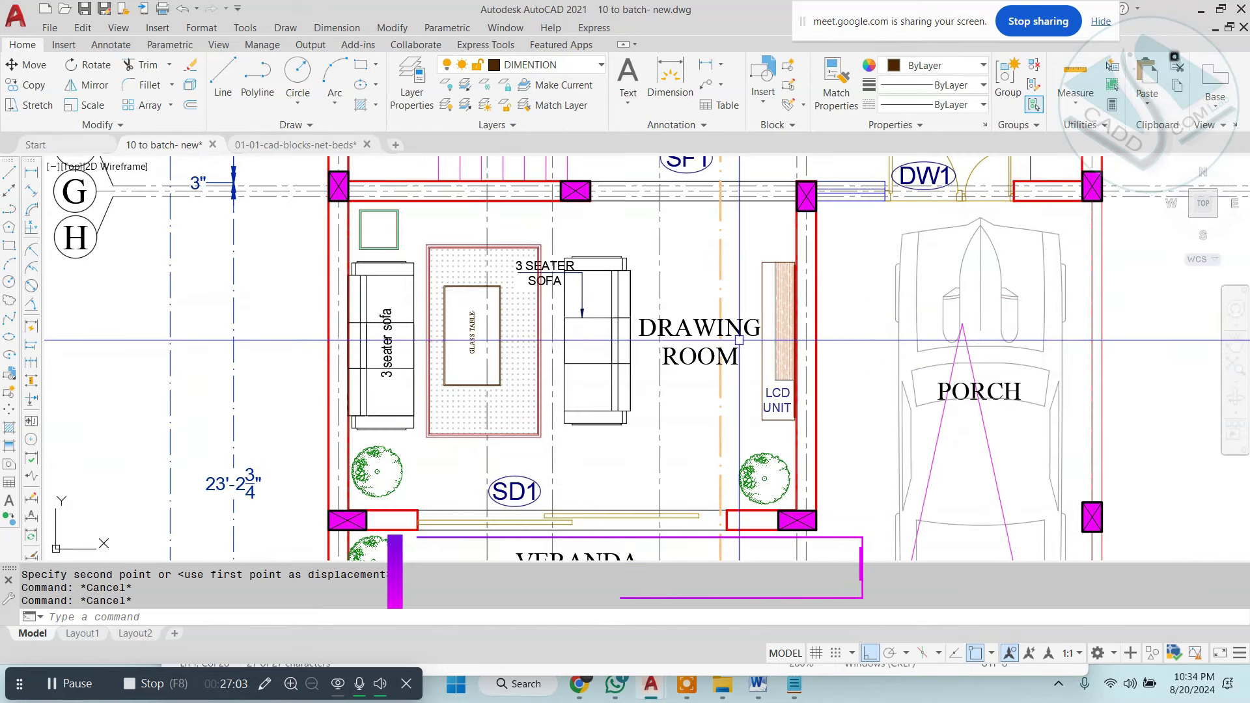
{"action": "mouse_move", "coordinate": [724, 387]}
{"action": "middle_mouse_down"}
{"action": "mouse_move", "coordinate": [711, 378]}
{"action": "mouse_move", "coordinate": [686, 391]}
{"action": "middle_mouse_up"}
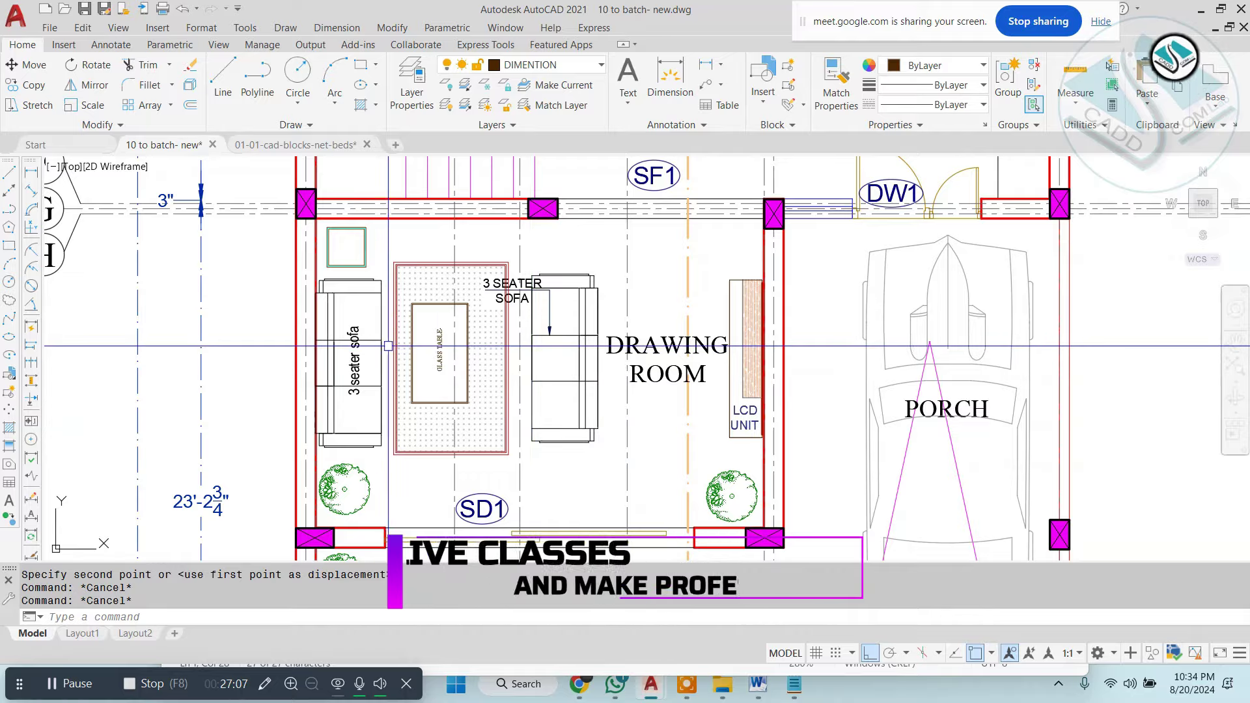
{"action": "scroll", "coordinate": [511, 325], "scroll_direction": "down", "scroll_amount": 2}
{"action": "scroll", "coordinate": [506, 316], "scroll_direction": "down", "scroll_amount": 2}
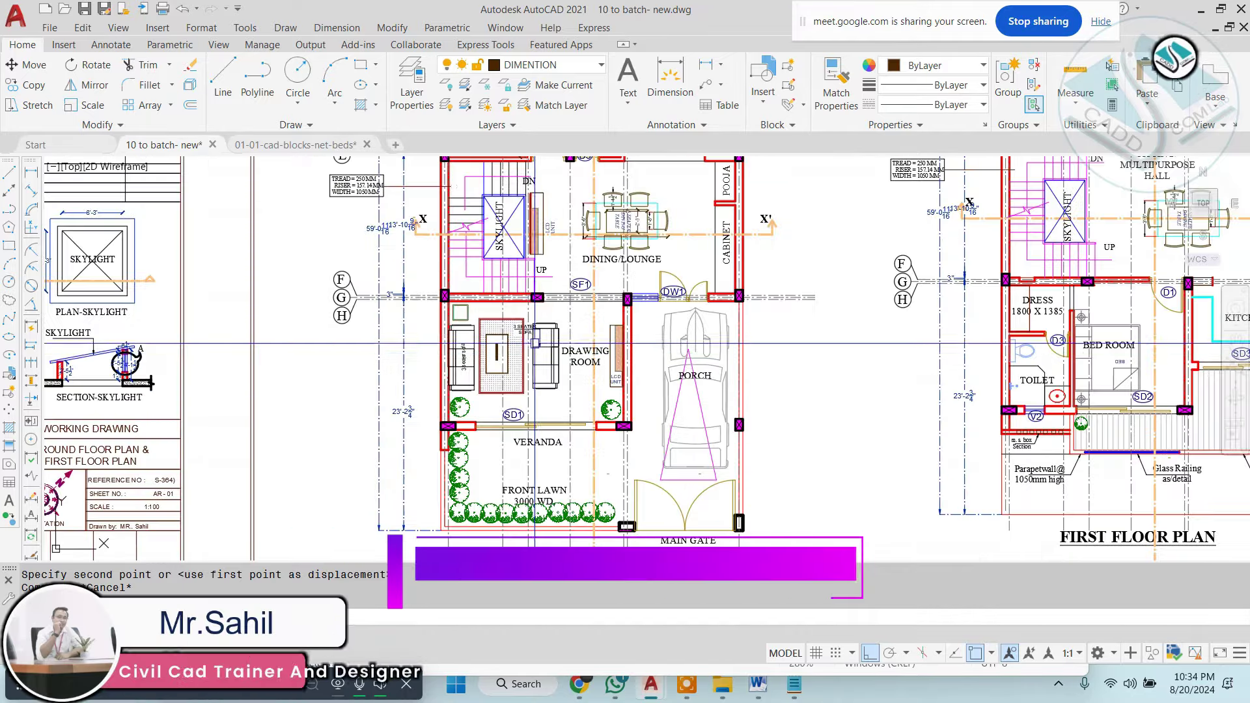
{"action": "scroll", "coordinate": [503, 303], "scroll_direction": "down", "scroll_amount": 2}
{"action": "scroll", "coordinate": [503, 302], "scroll_direction": "up", "scroll_amount": 3}
{"action": "scroll", "coordinate": [521, 332], "scroll_direction": "down", "scroll_amount": 2}
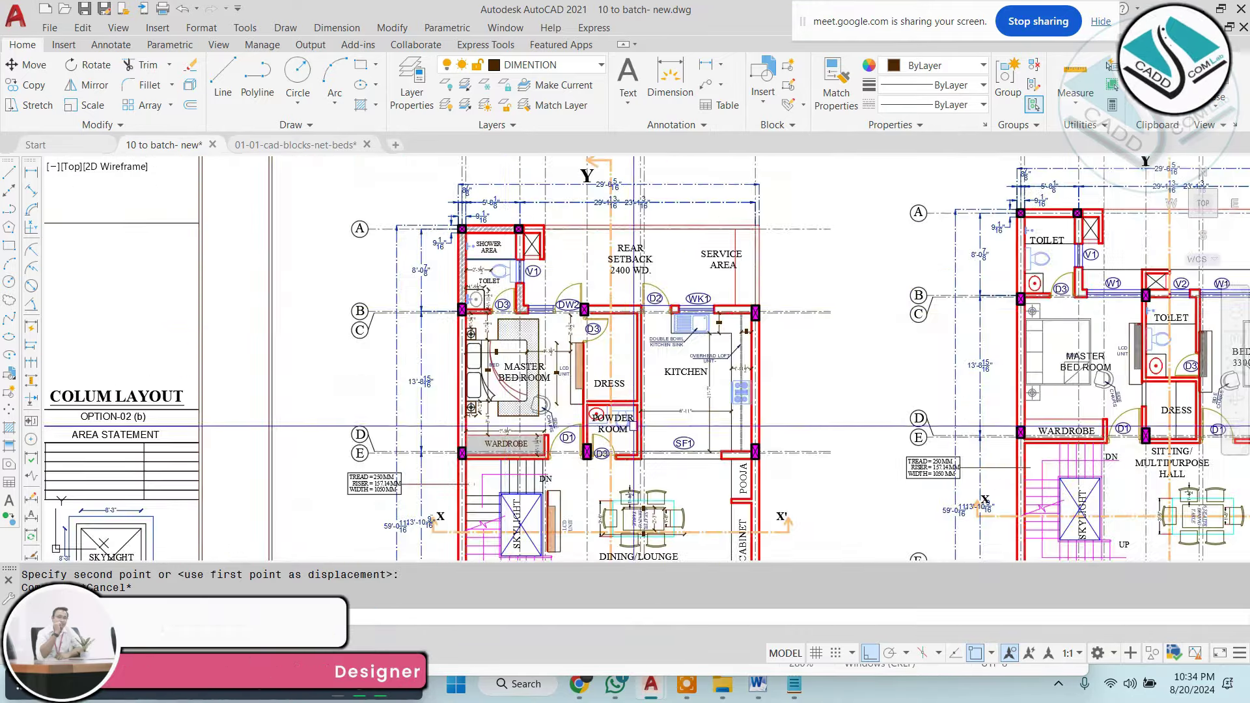
{"action": "scroll", "coordinate": [576, 423], "scroll_direction": "down", "scroll_amount": 3}
{"action": "scroll", "coordinate": [575, 423], "scroll_direction": "up", "scroll_amount": 7}
{"action": "scroll", "coordinate": [560, 455], "scroll_direction": "down", "scroll_amount": 5}
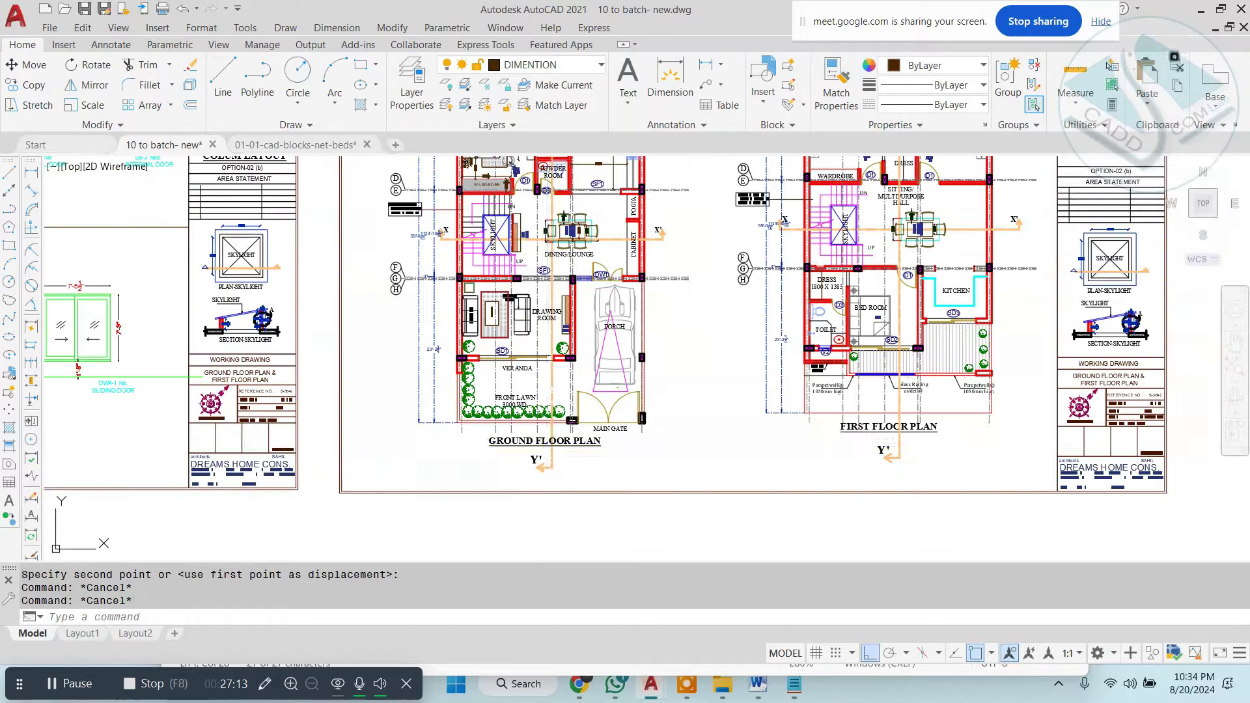
{"action": "scroll", "coordinate": [547, 447], "scroll_direction": "down", "scroll_amount": 3}
{"action": "scroll", "coordinate": [543, 437], "scroll_direction": "down", "scroll_amount": 2}
Copy the FURNITURE LAYOUT title onto the second floor-plan sheet.
{"action": "scroll", "coordinate": [540, 423], "scroll_direction": "up", "scroll_amount": 7}
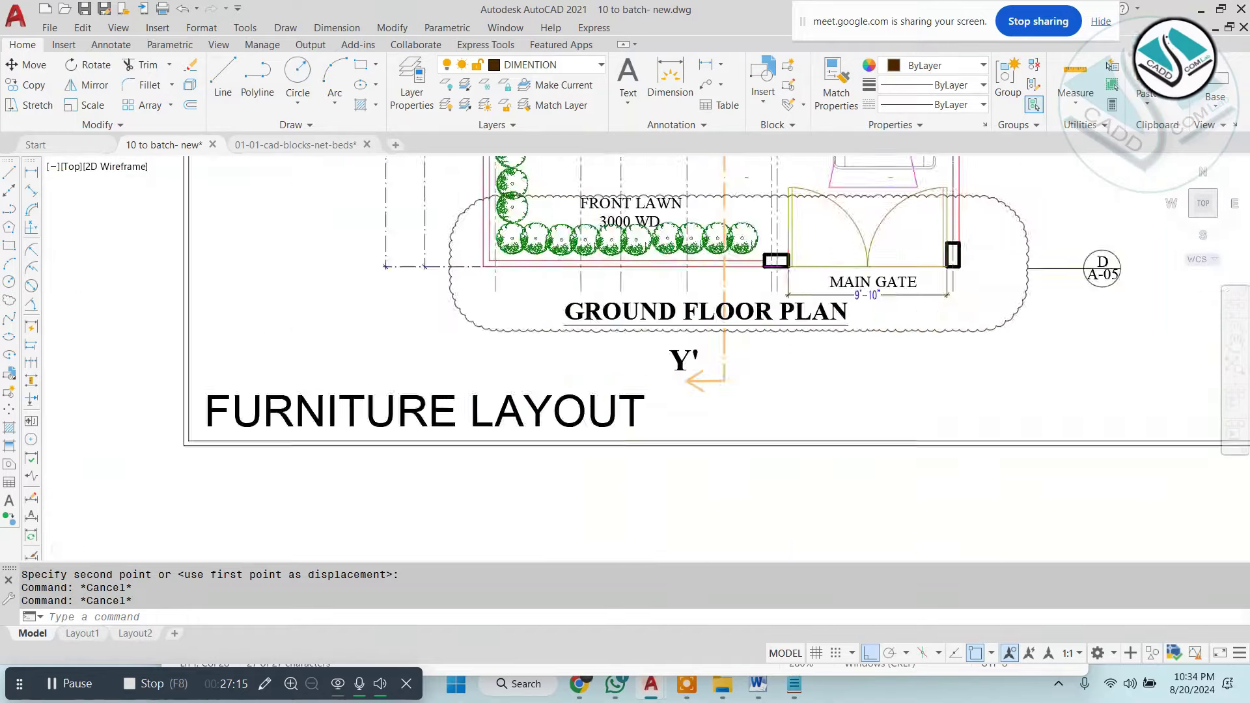
{"action": "scroll", "coordinate": [539, 418], "scroll_direction": "up", "scroll_amount": 2}
{"action": "left_click", "coordinate": [538, 419]}
{"action": "scroll", "coordinate": [539, 419], "scroll_direction": "down", "scroll_amount": 2}
{"action": "left_click", "coordinate": [562, 384]}
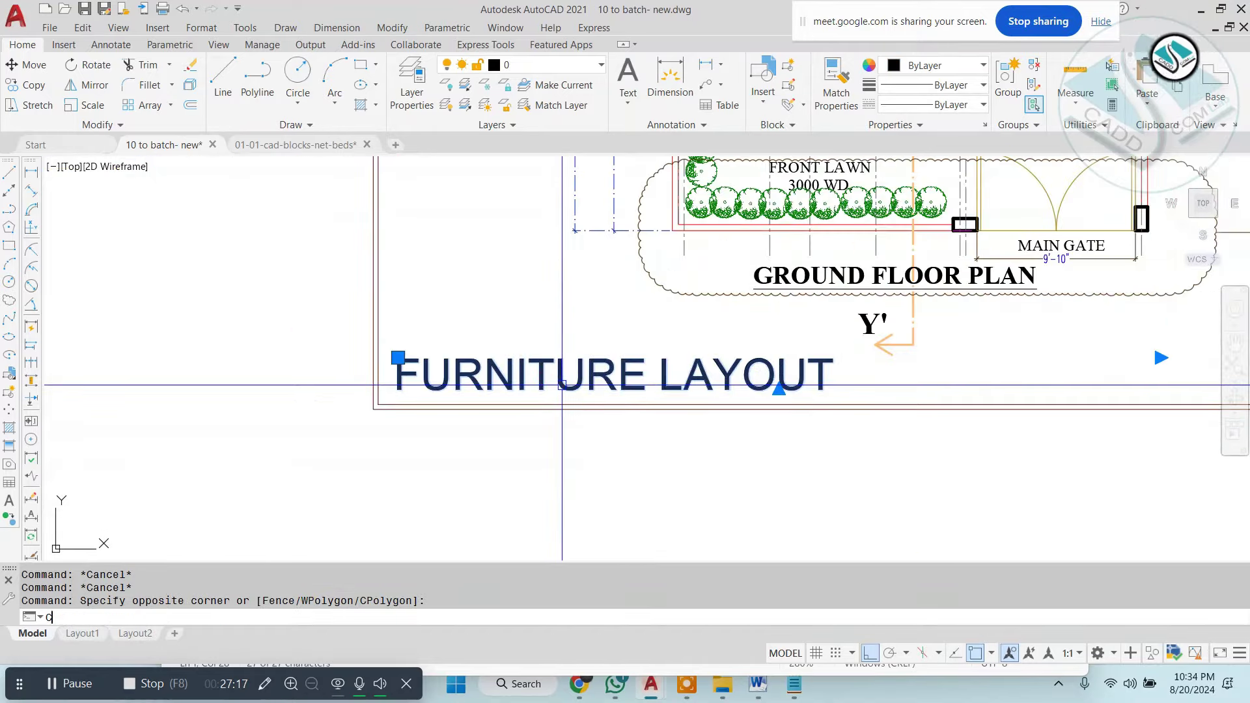
{"action": "left_click", "coordinate": [577, 393]}
{"action": "scroll", "coordinate": [725, 358], "scroll_direction": "down", "scroll_amount": 6}
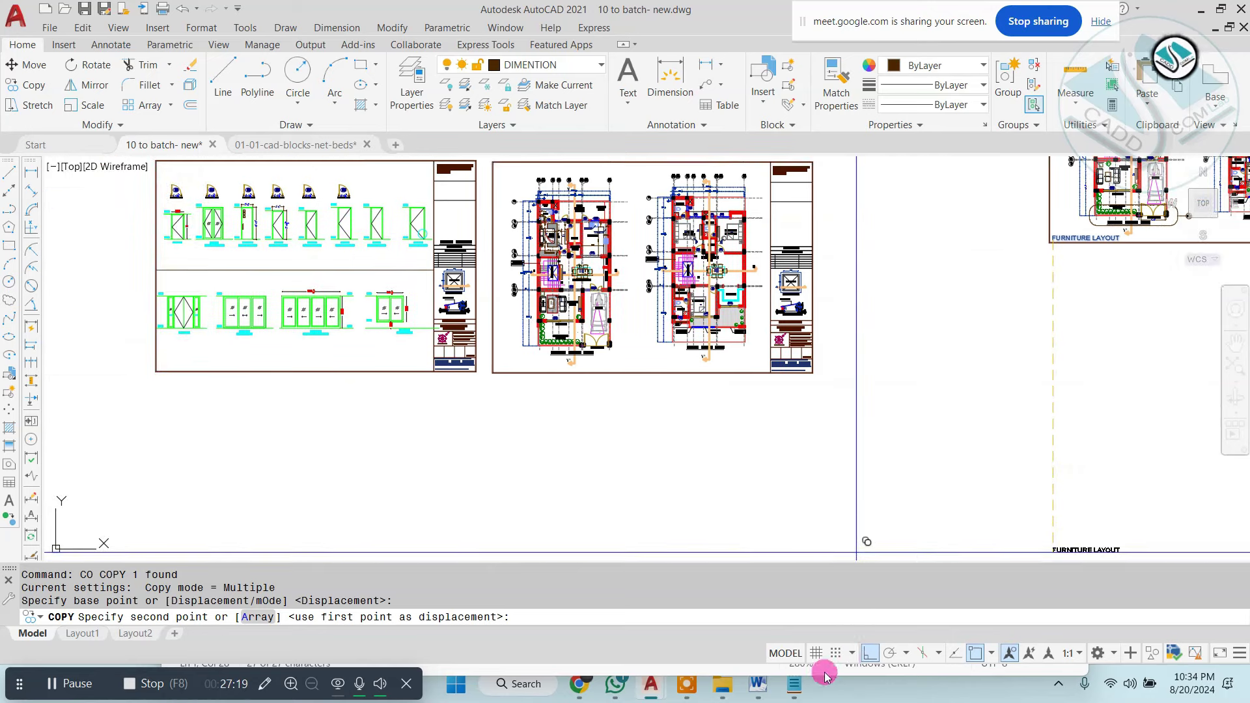
{"action": "scroll", "coordinate": [495, 363], "scroll_direction": "up", "scroll_amount": 5}
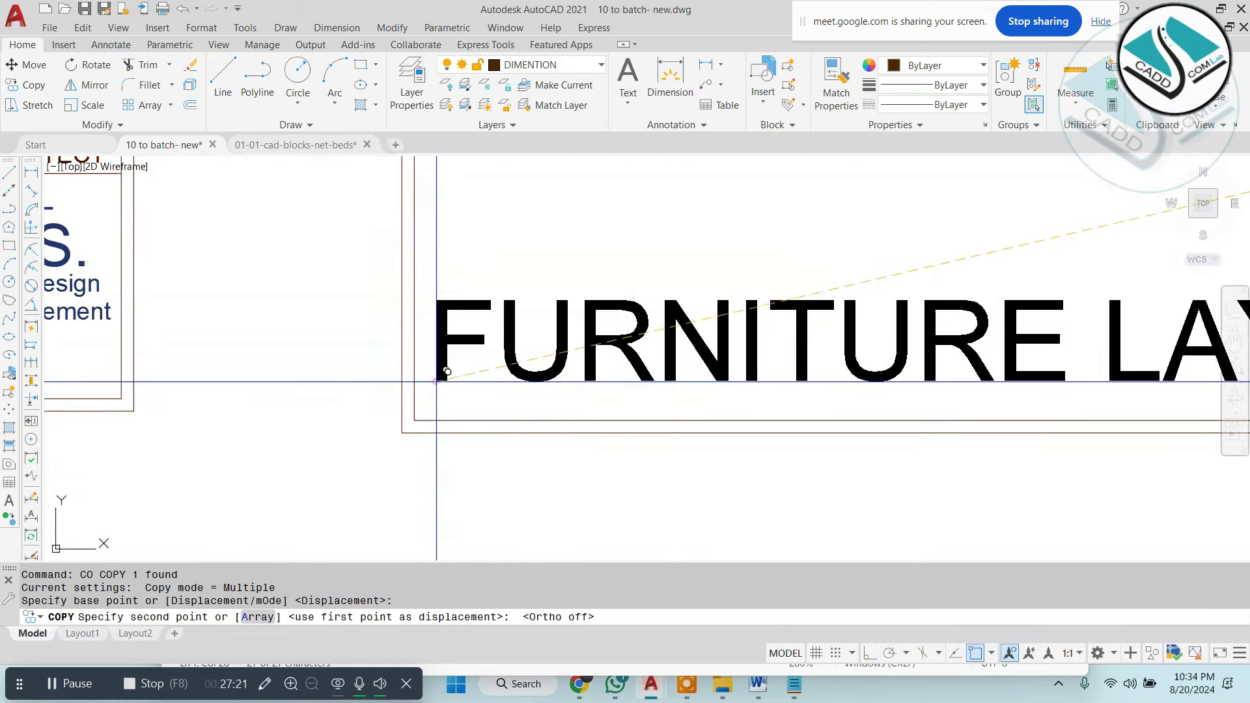
{"action": "scroll", "coordinate": [484, 365], "scroll_direction": "down", "scroll_amount": 2}
{"action": "key", "text": "Escape"}
{"action": "scroll", "coordinate": [532, 364], "scroll_direction": "down", "scroll_amount": 4}
{"action": "scroll", "coordinate": [545, 406], "scroll_direction": "down", "scroll_amount": 2}
{"action": "key", "text": "Escape"}
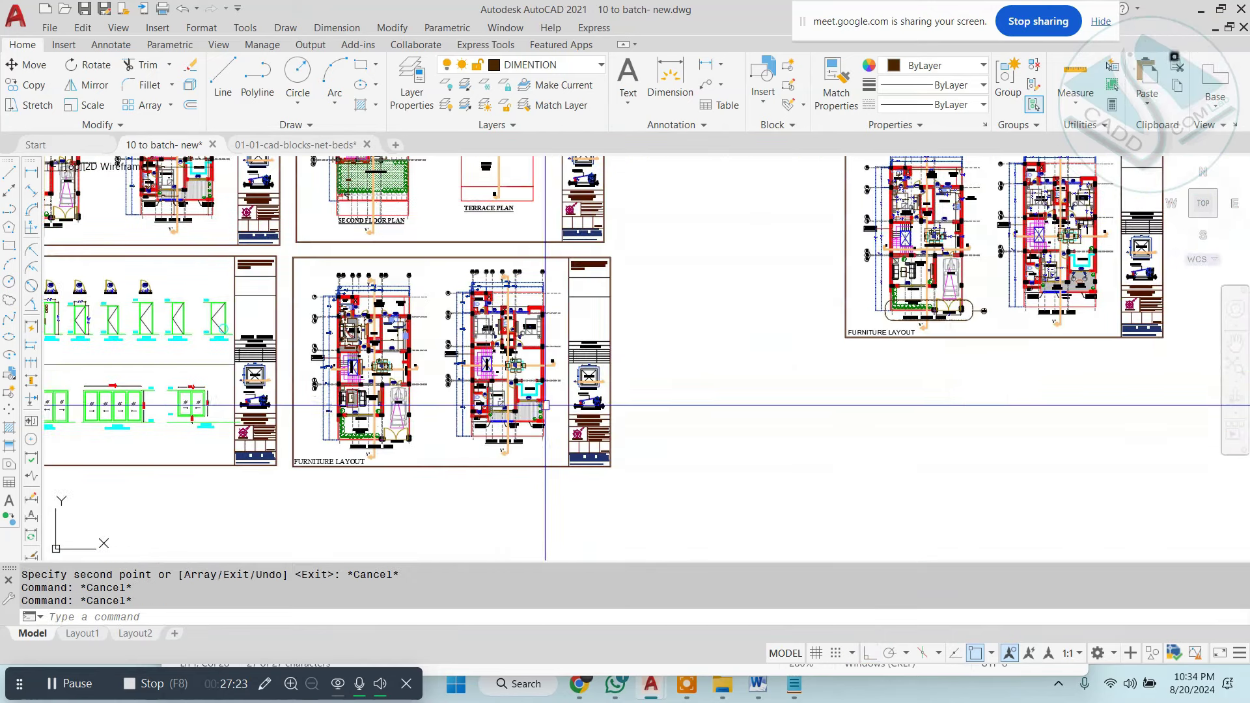
Make a crossing selection over the sheets, then clear it.
{"action": "scroll", "coordinate": [890, 190], "scroll_direction": "down", "scroll_amount": 3}
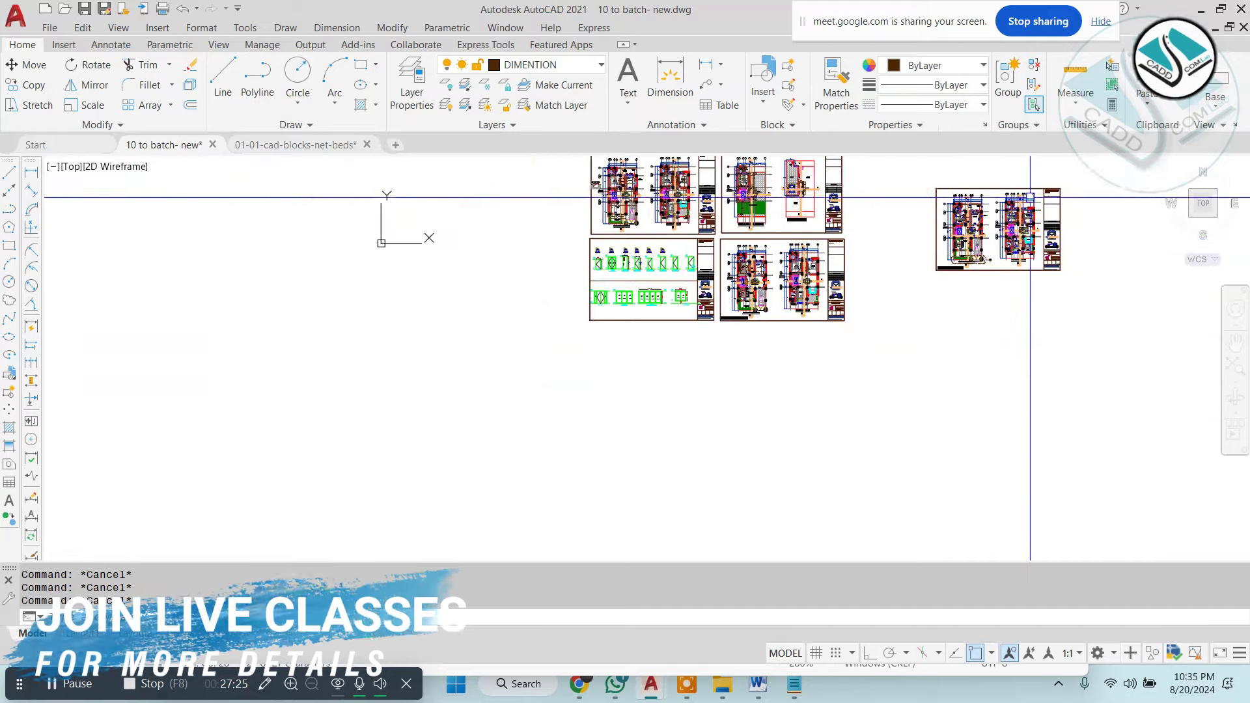
{"action": "left_click", "coordinate": [1081, 180]}
{"action": "left_click", "coordinate": [888, 299]}
{"action": "scroll", "coordinate": [758, 277], "scroll_direction": "up", "scroll_amount": 8}
{"action": "key", "text": "Escape"}
{"action": "key", "text": "Escape"}
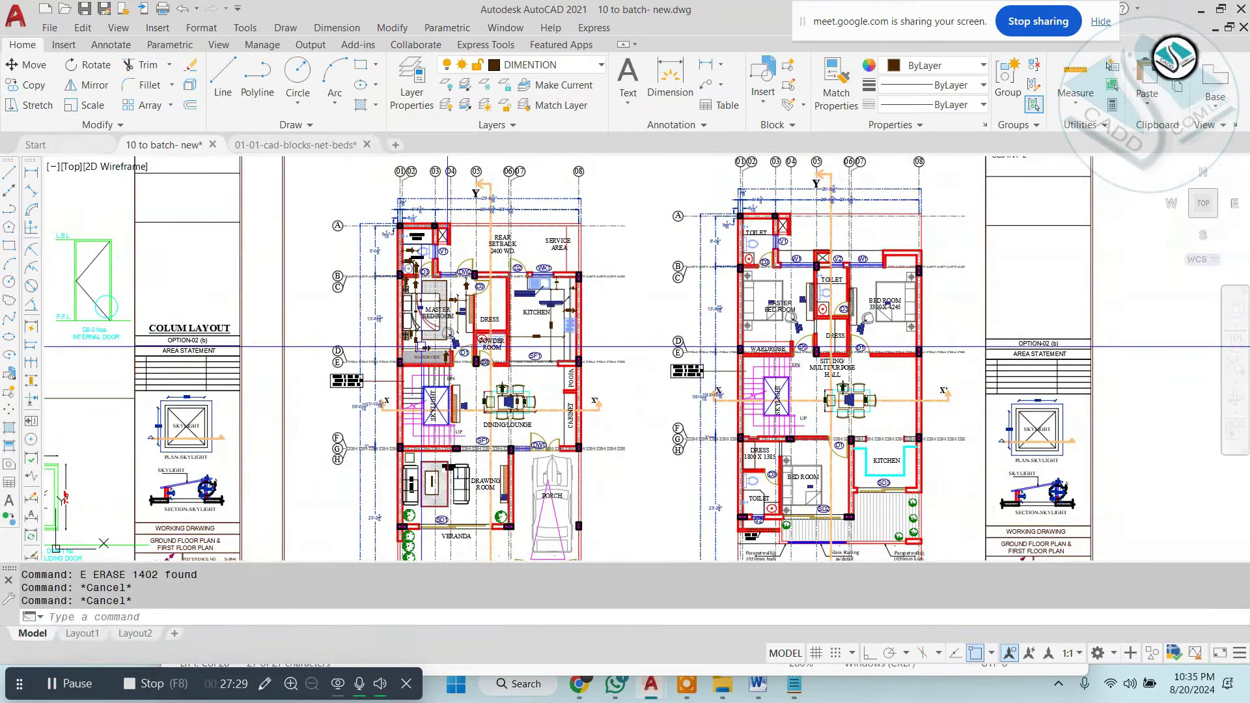
{"action": "scroll", "coordinate": [505, 347], "scroll_direction": "up", "scroll_amount": 2}
{"action": "scroll", "coordinate": [503, 333], "scroll_direction": "up", "scroll_amount": 1}
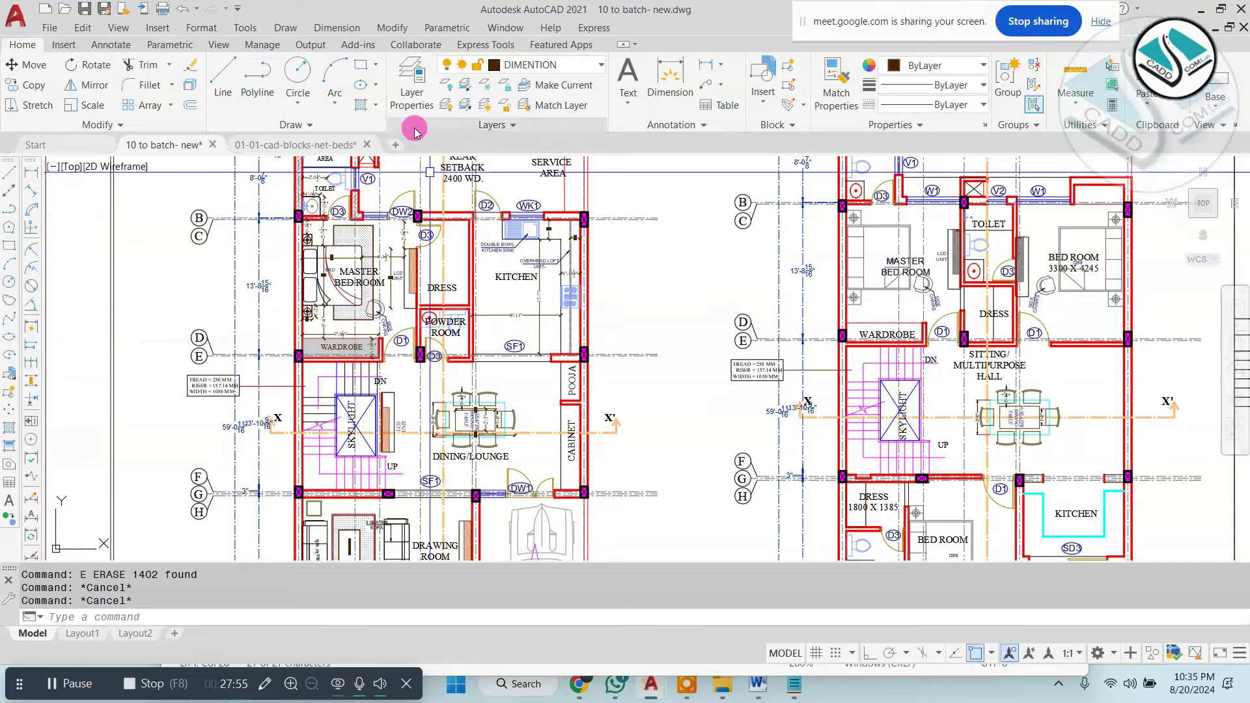
{"action": "scroll", "coordinate": [503, 325], "scroll_direction": "down", "scroll_amount": 3}
{"action": "scroll", "coordinate": [607, 385], "scroll_direction": "up", "scroll_amount": 1}
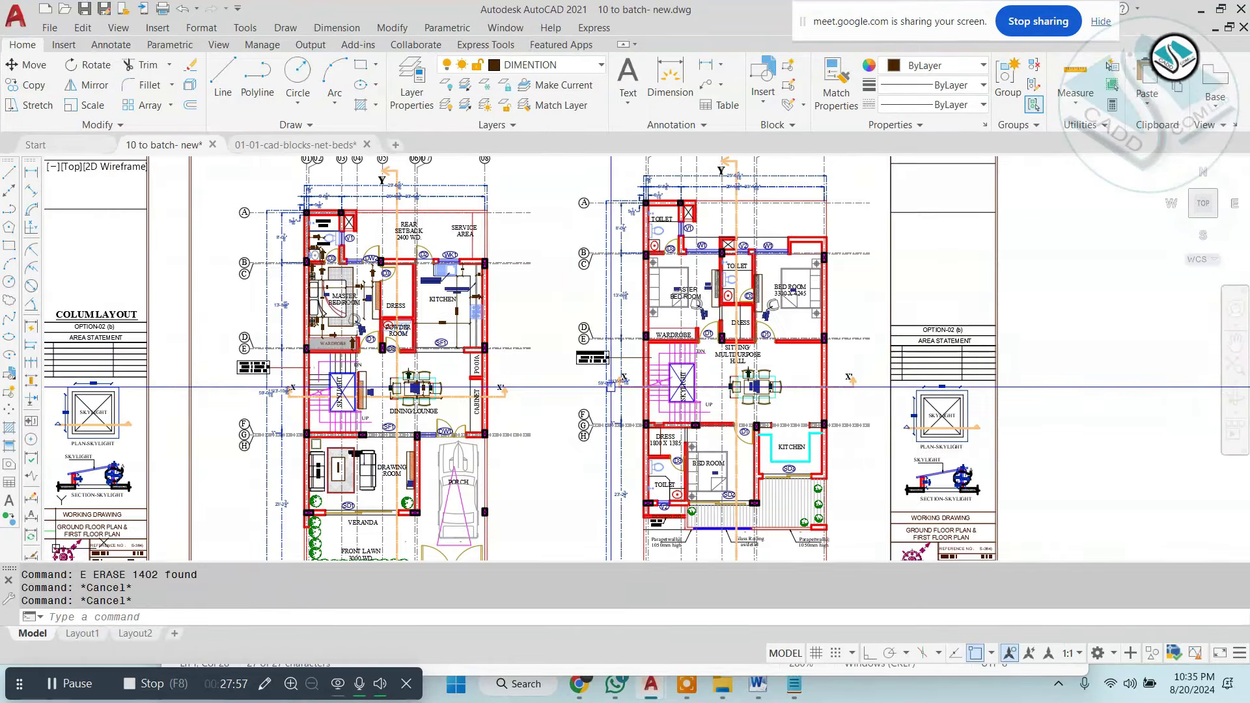
{"action": "scroll", "coordinate": [367, 302], "scroll_direction": "up", "scroll_amount": 2}
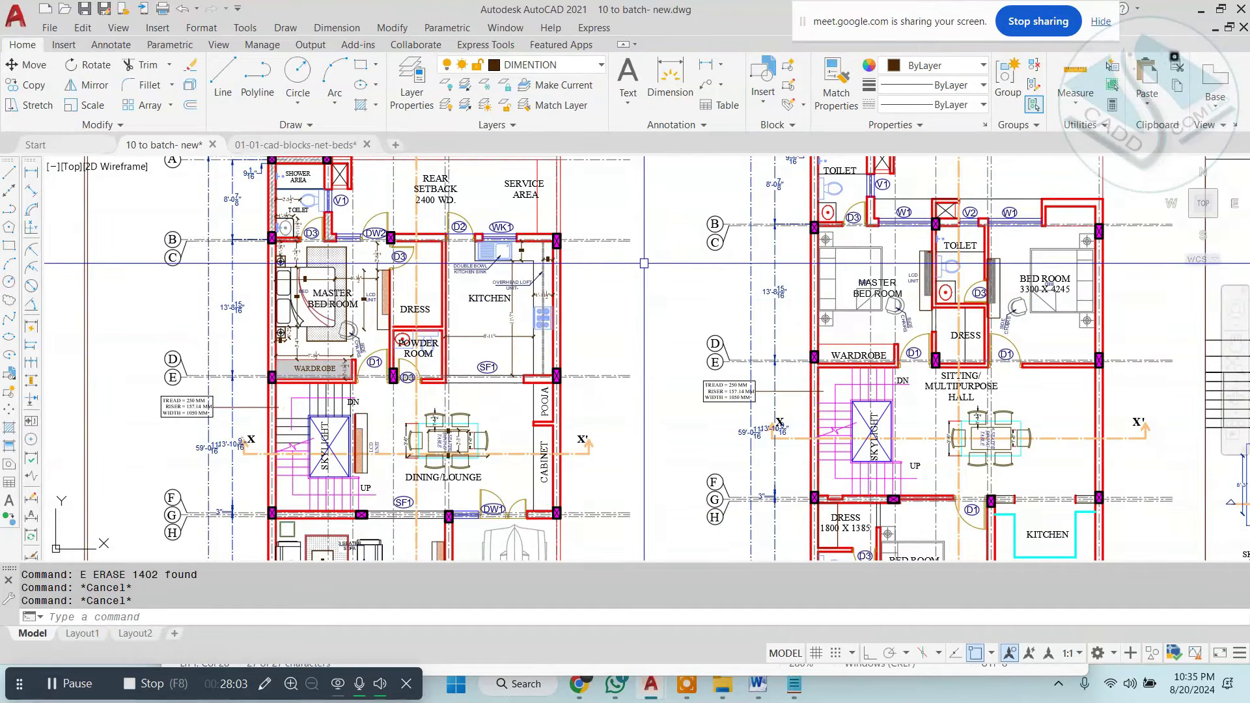
{"action": "left_click", "coordinate": [715, 607]}
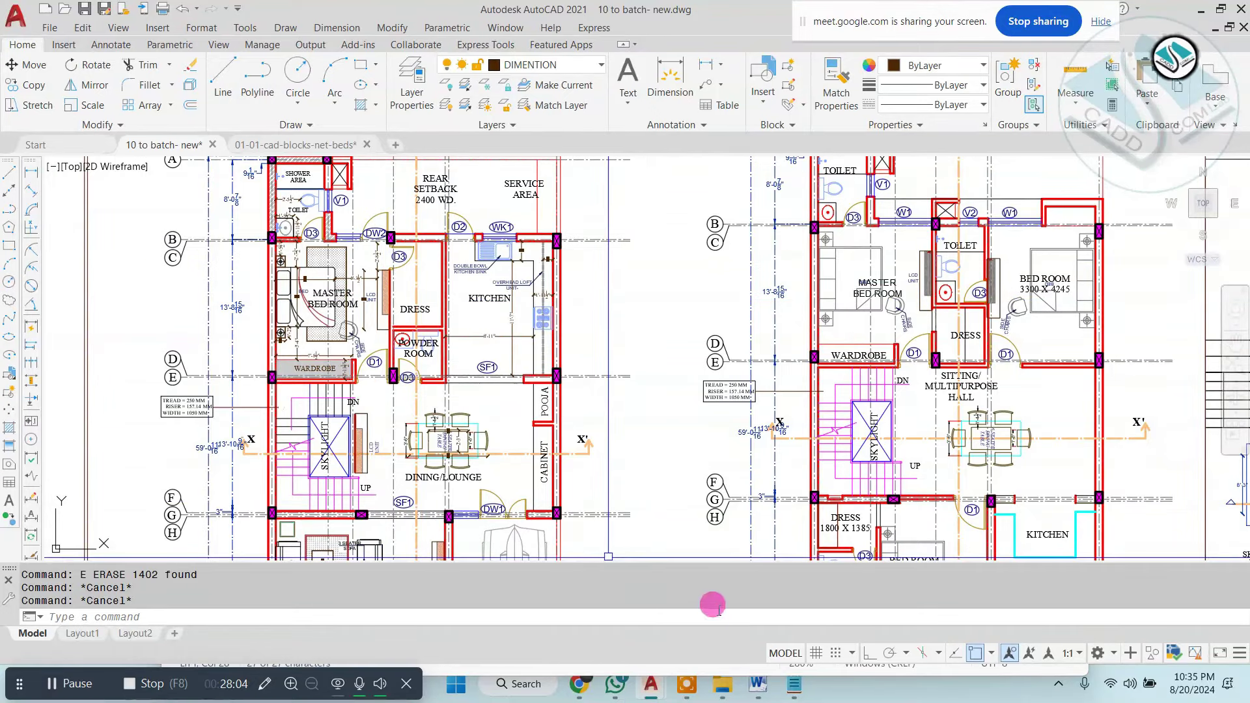
Browse from CaddCom -Lab through Interior Diploma Course > Interior Details > Standard into Furniture Standard sizes, and shrink the window.
{"action": "left_click", "coordinate": [729, 642]}
{"action": "left_click", "coordinate": [24, 57]}
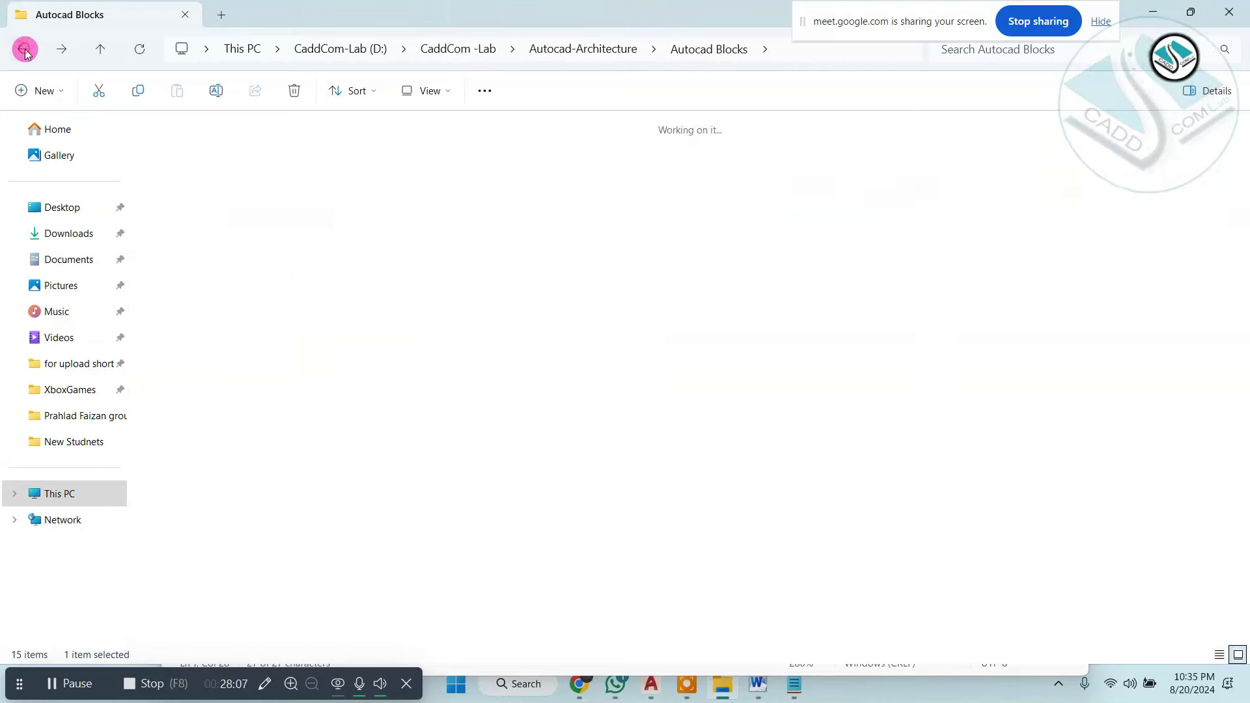
{"action": "double_click", "coordinate": [442, 175]}
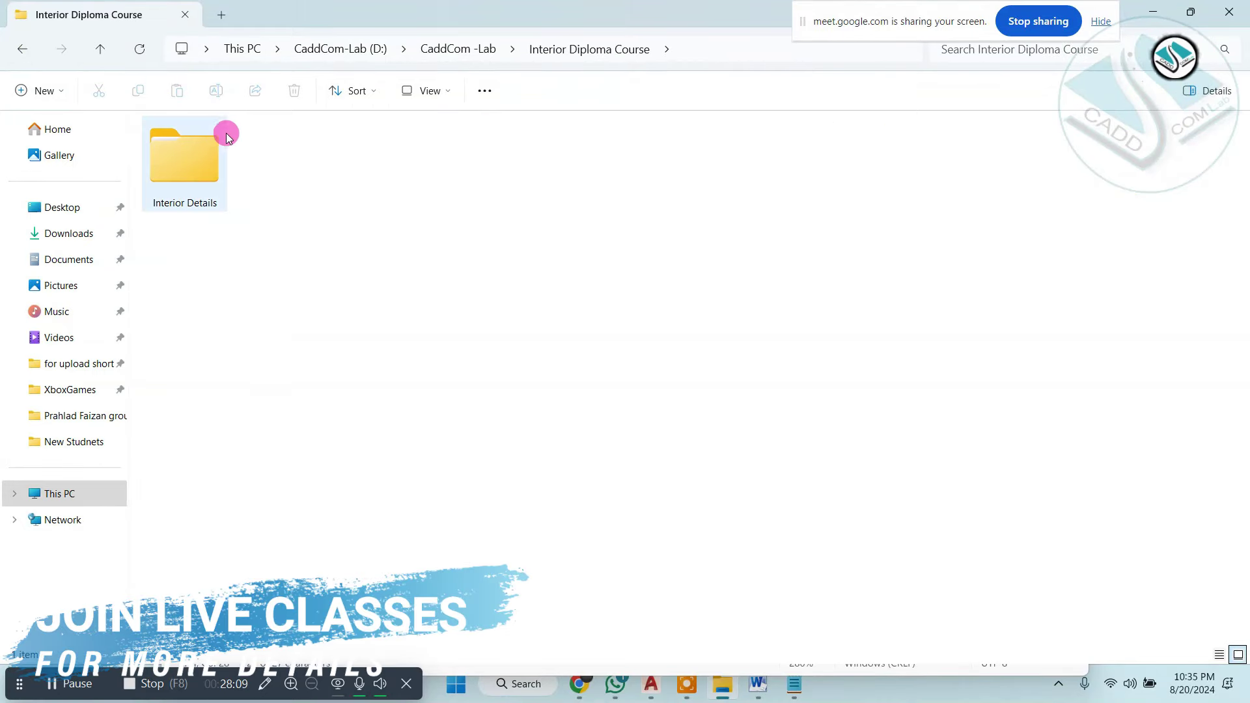
{"action": "double_click", "coordinate": [223, 132]}
{"action": "left_click", "coordinate": [474, 166]}
{"action": "double_click", "coordinate": [474, 166]}
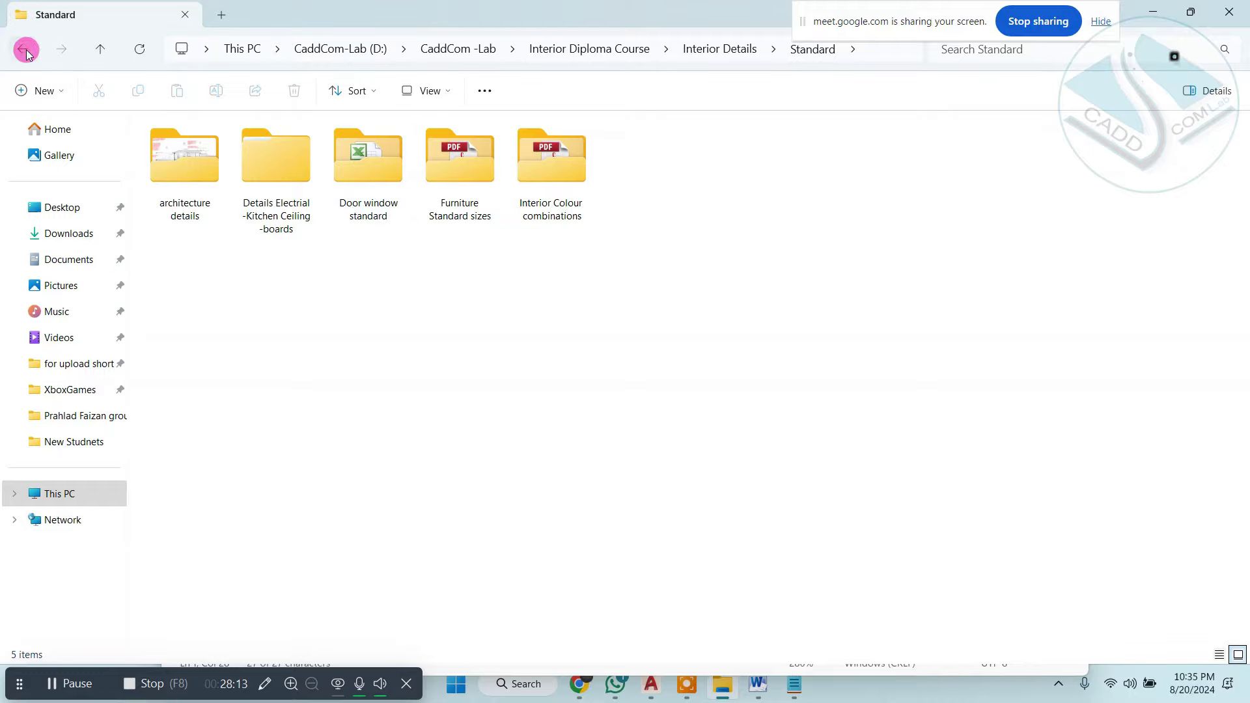
{"action": "double_click", "coordinate": [432, 162]}
{"action": "double_click", "coordinate": [208, 155]}
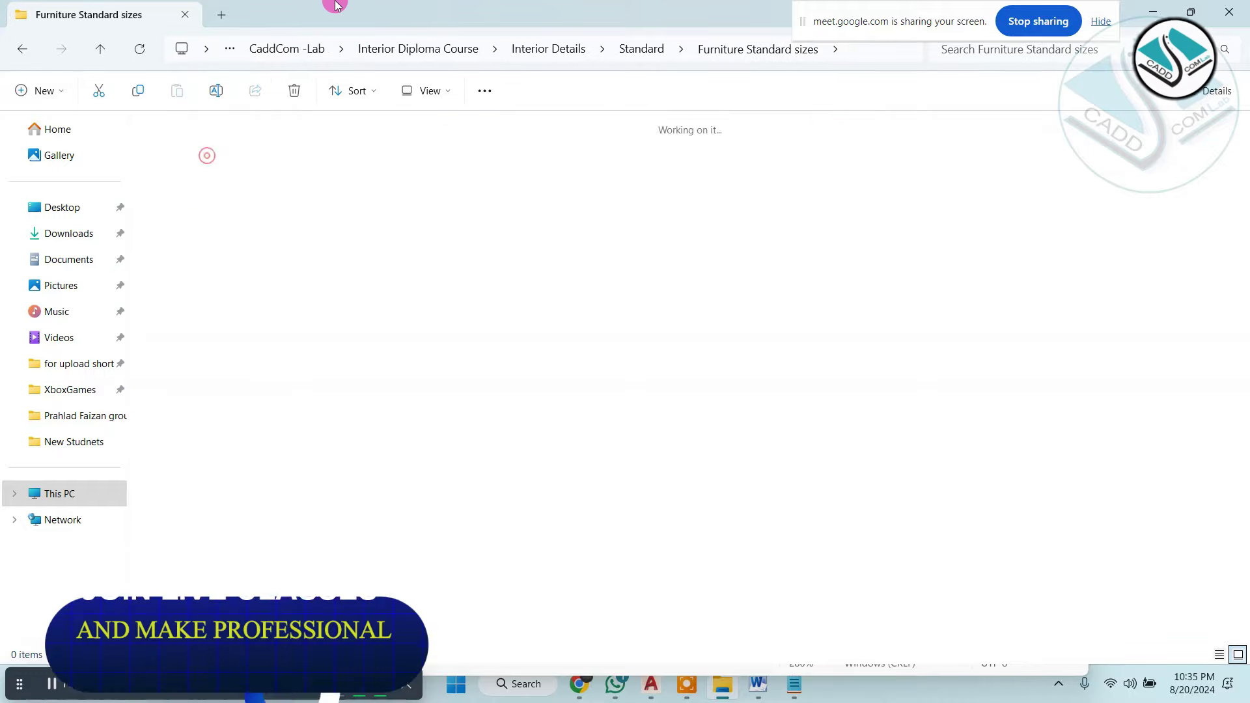
{"action": "left_click_drag", "start_coordinate": [336, 5], "coordinate": [944, 404]}
Zoom in on the master bedroom's toilet fixture and V1 tag in AutoCAD.
{"action": "left_click", "coordinate": [363, 215]}
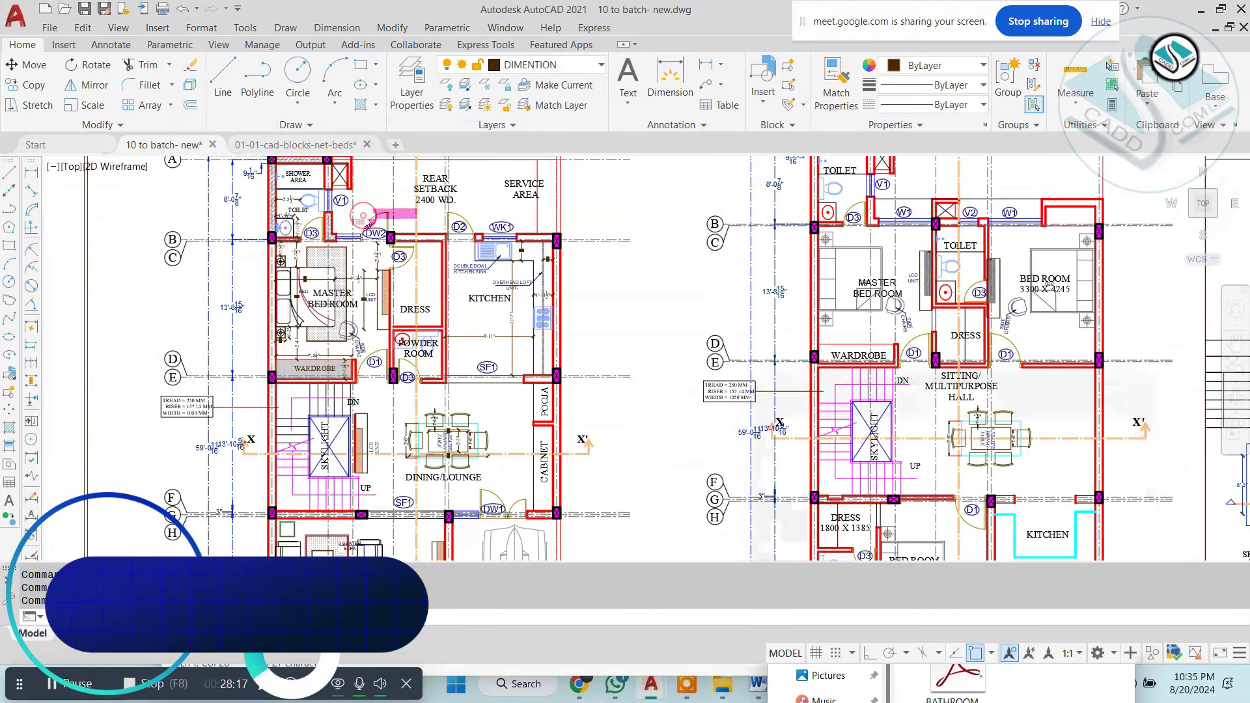
{"action": "scroll", "coordinate": [366, 220], "scroll_direction": "up", "scroll_amount": 5}
{"action": "scroll", "coordinate": [518, 246], "scroll_direction": "up", "scroll_amount": 1}
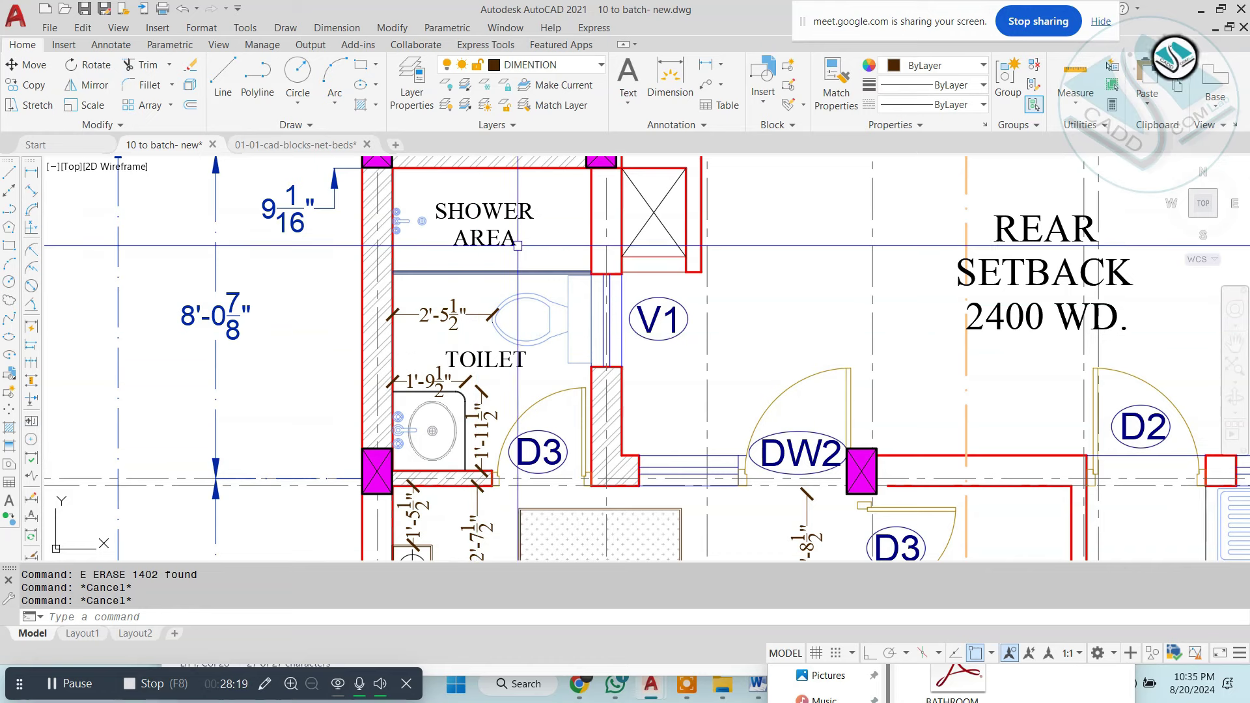
{"action": "scroll", "coordinate": [436, 392], "scroll_direction": "up", "scroll_amount": 2}
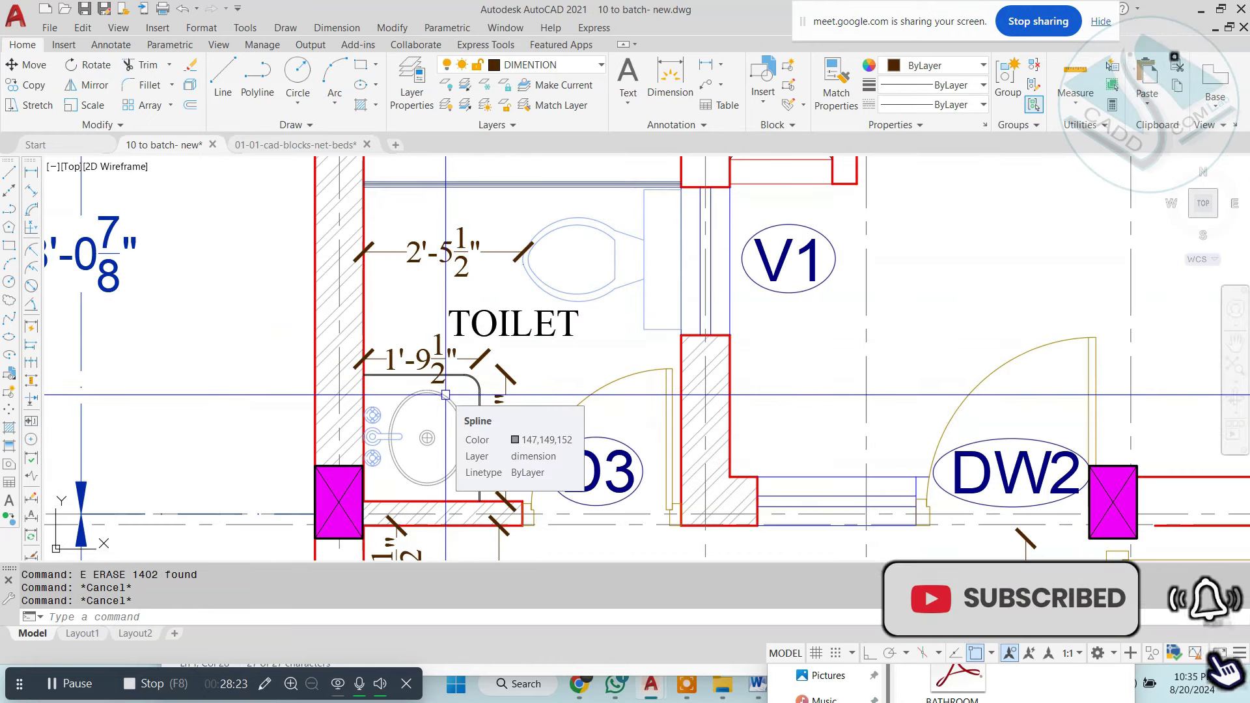
{"action": "scroll", "coordinate": [440, 430], "scroll_direction": "up", "scroll_amount": 2}
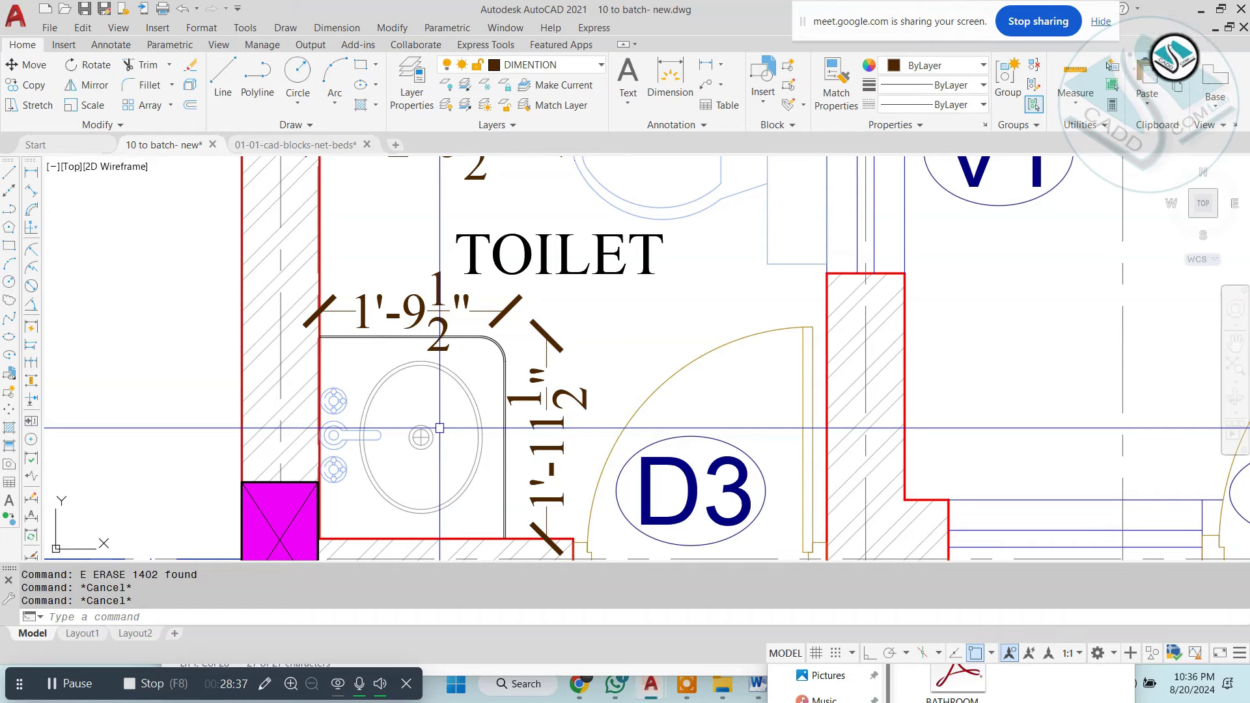
{"action": "scroll", "coordinate": [708, 296], "scroll_direction": "down", "scroll_amount": 2}
{"action": "middle_click_drag", "start_coordinate": [708, 296], "coordinate": [708, 400]}
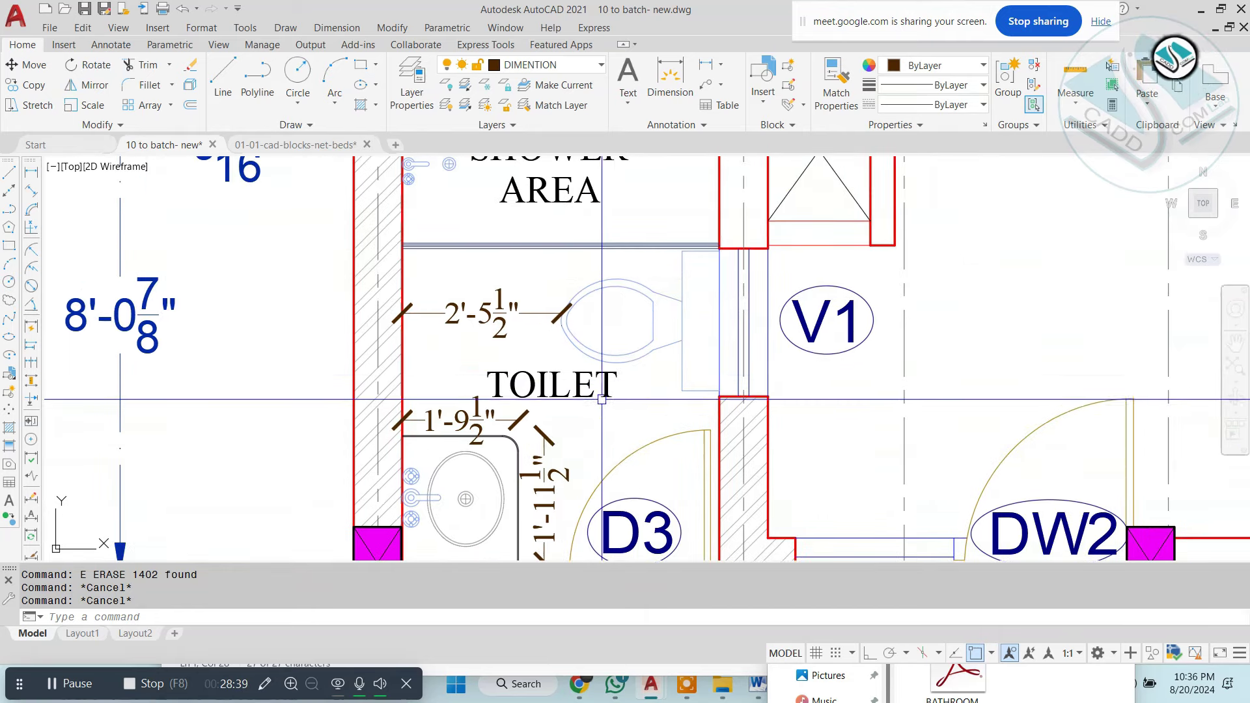
{"action": "scroll", "coordinate": [615, 375], "scroll_direction": "up", "scroll_amount": 2}
{"action": "middle_click_drag", "start_coordinate": [670, 358], "coordinate": [647, 401]}
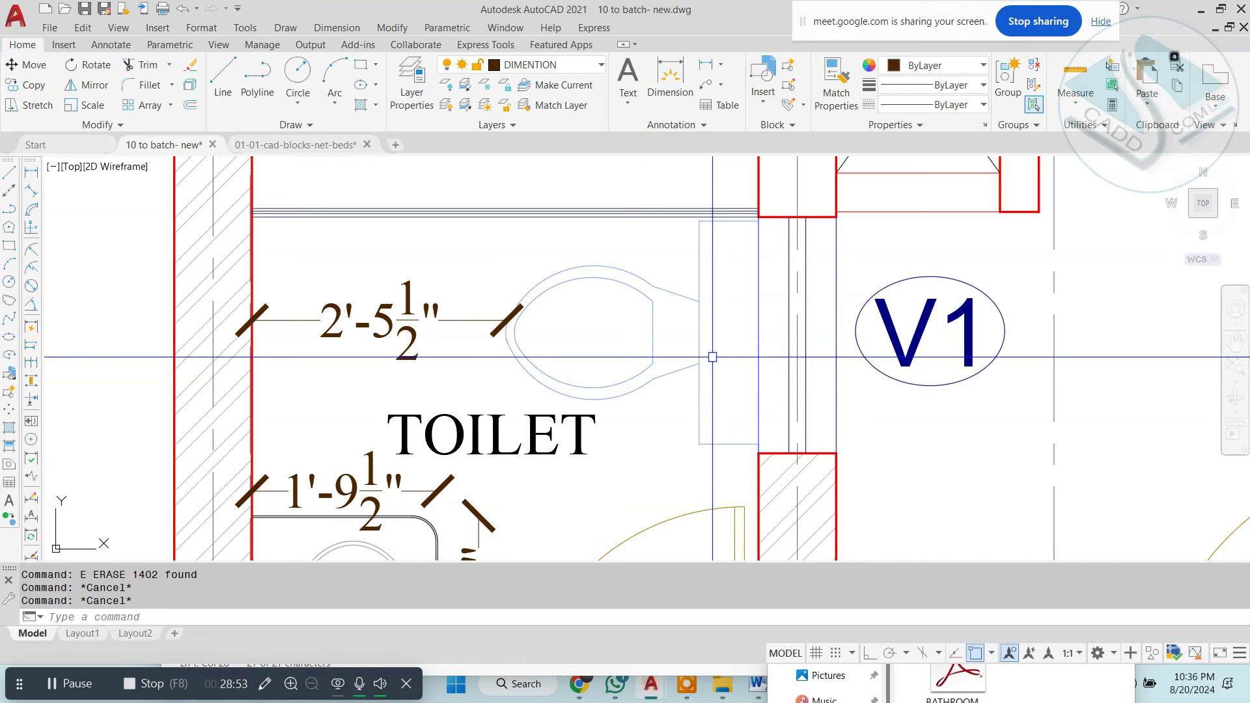
Pan over the shower area, D3, DW2 and rear setback beside the toilet.
{"action": "scroll", "coordinate": [713, 357], "scroll_direction": "down", "scroll_amount": 3}
{"action": "middle_click_drag", "start_coordinate": [622, 331], "coordinate": [607, 348]}
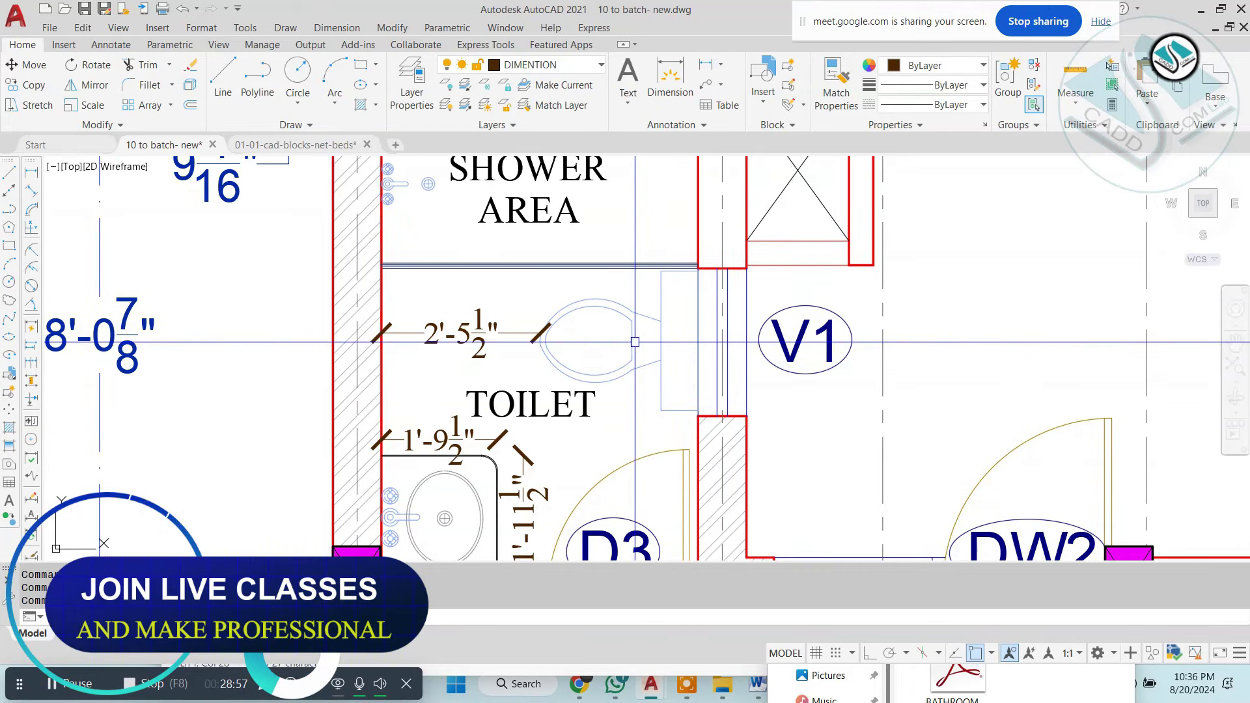
{"action": "scroll", "coordinate": [635, 342], "scroll_direction": "down", "scroll_amount": 3}
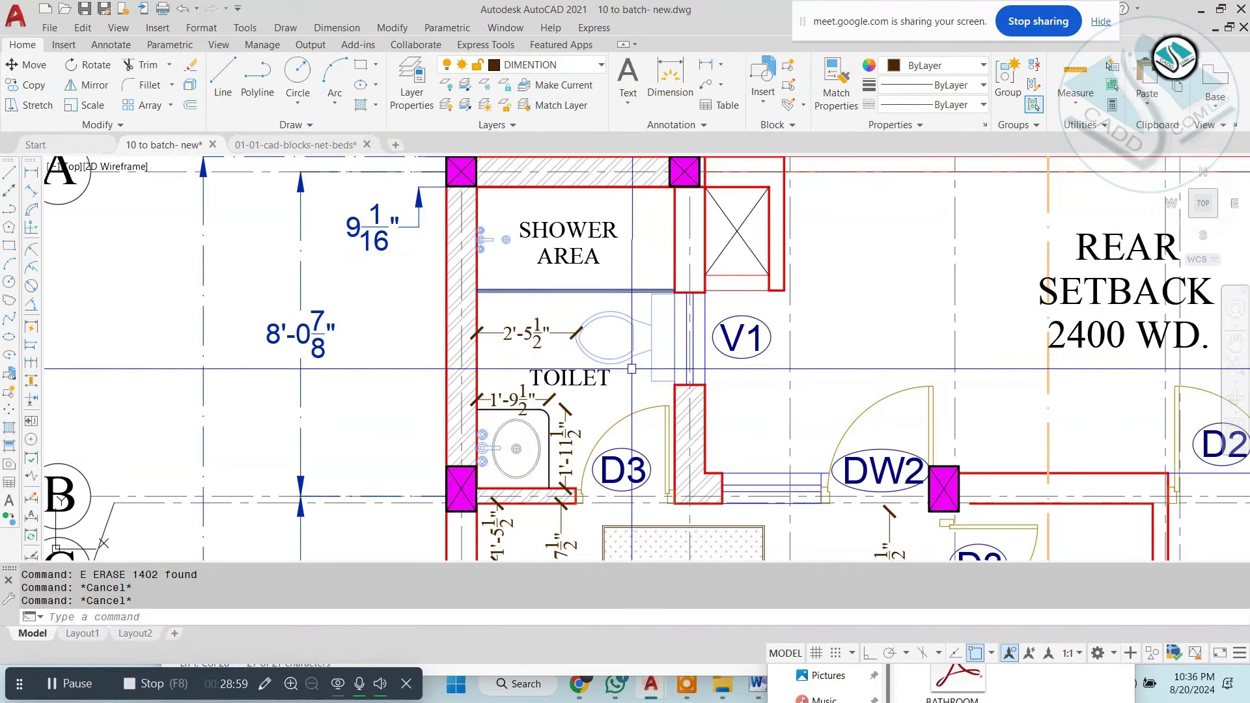
{"action": "middle_click_drag", "start_coordinate": [598, 411], "coordinate": [552, 378]}
{"action": "scroll", "coordinate": [499, 371], "scroll_direction": "down", "scroll_amount": 2}
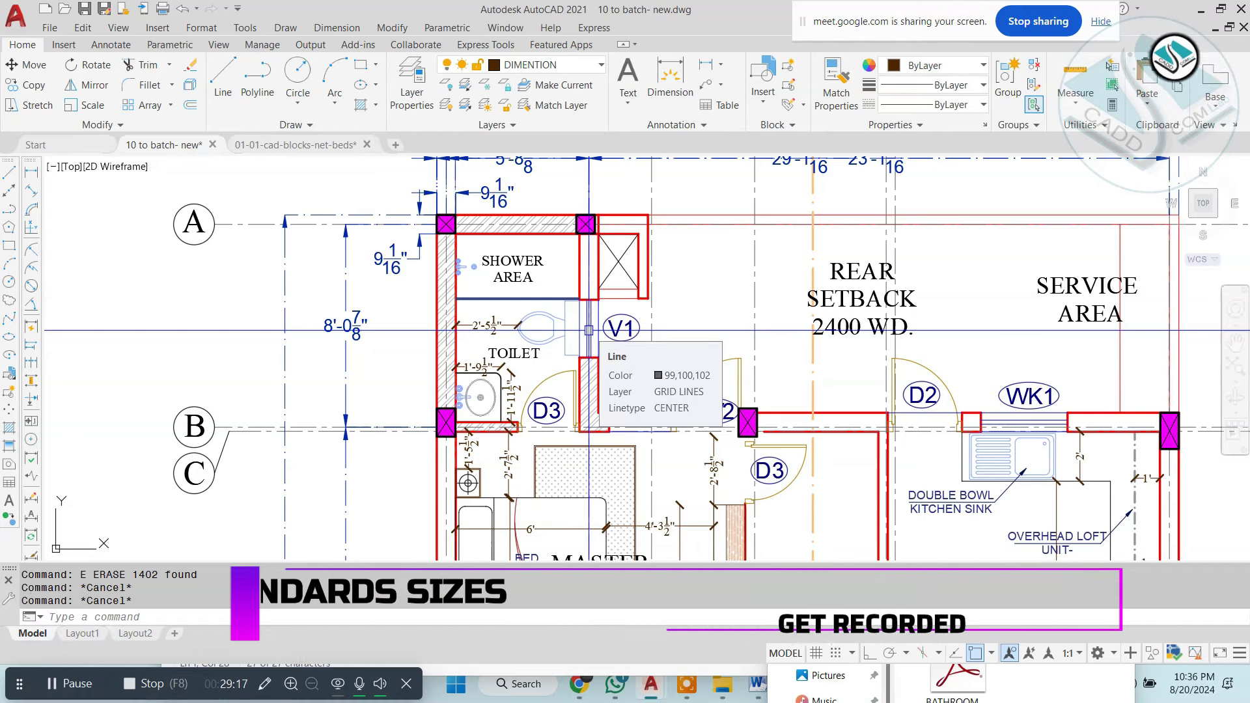
{"action": "scroll", "coordinate": [576, 332], "scroll_direction": "down", "scroll_amount": 2}
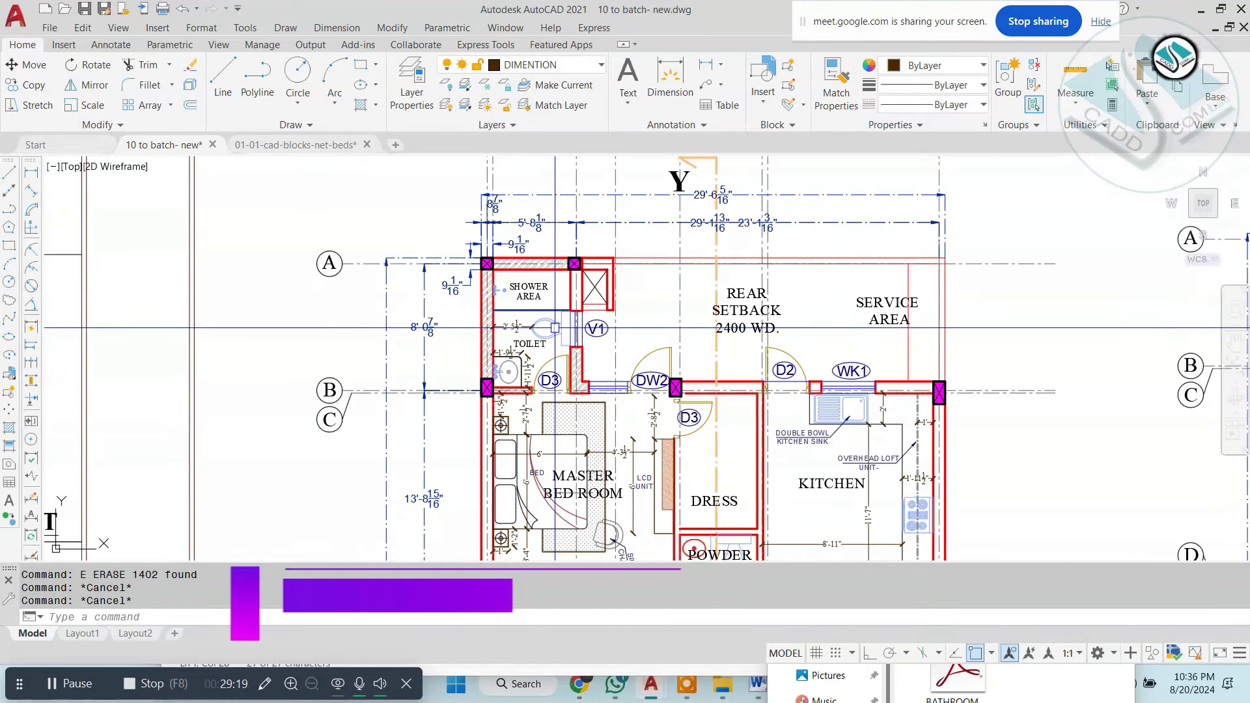
{"action": "middle_click_drag", "start_coordinate": [574, 332], "coordinate": [411, 278]}
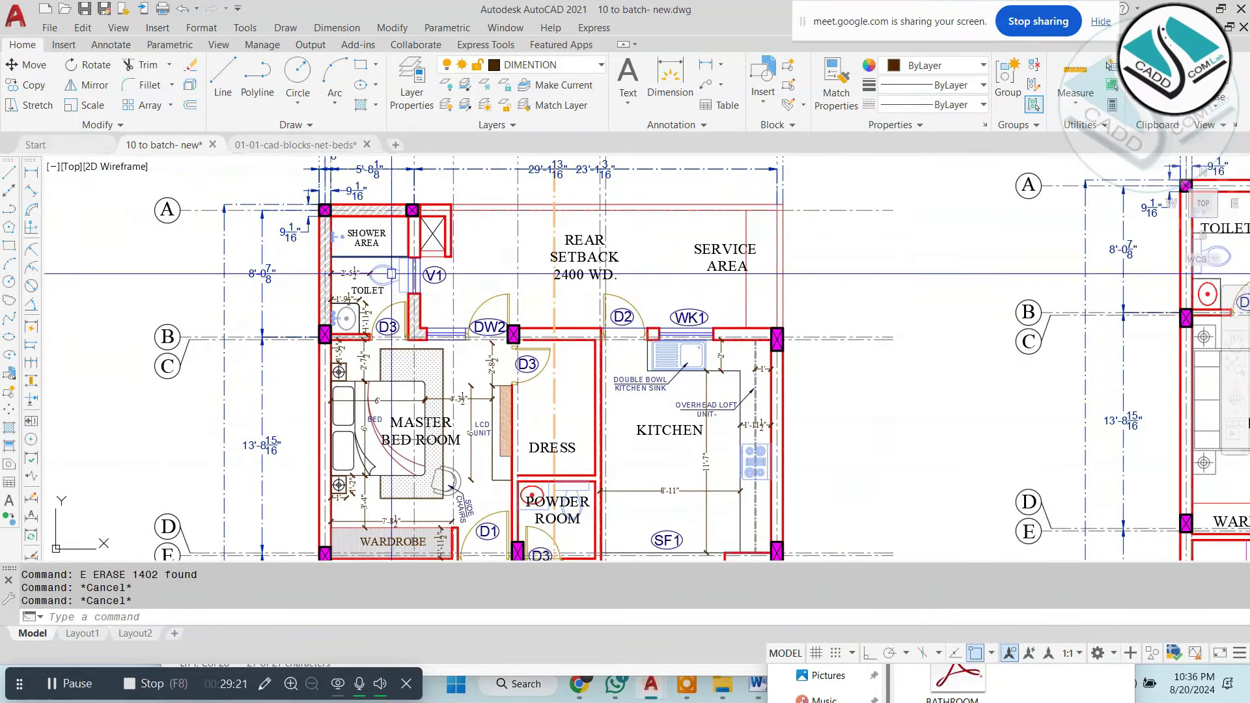
{"action": "scroll", "coordinate": [378, 276], "scroll_direction": "up", "scroll_amount": 2}
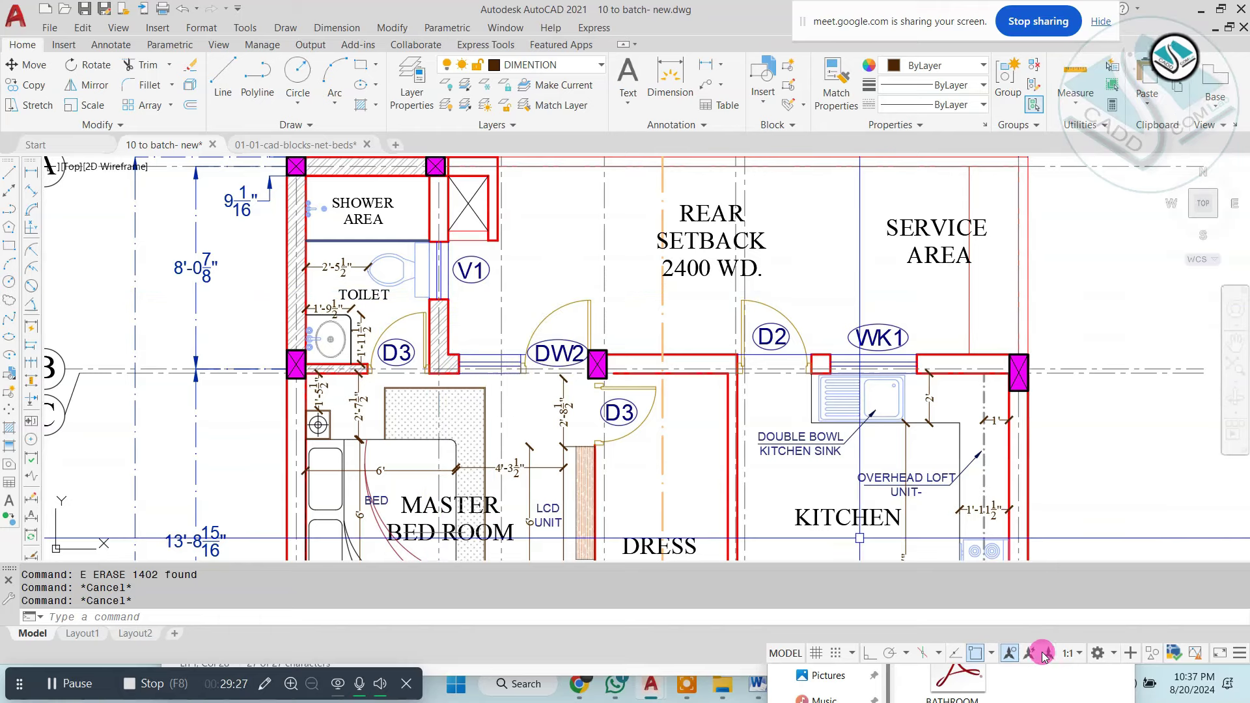
{"action": "left_click", "coordinate": [1042, 683]}
Open BATHROOM STANDARD.docx maximized in Word and scroll into the text.
{"action": "left_click", "coordinate": [1060, 579]}
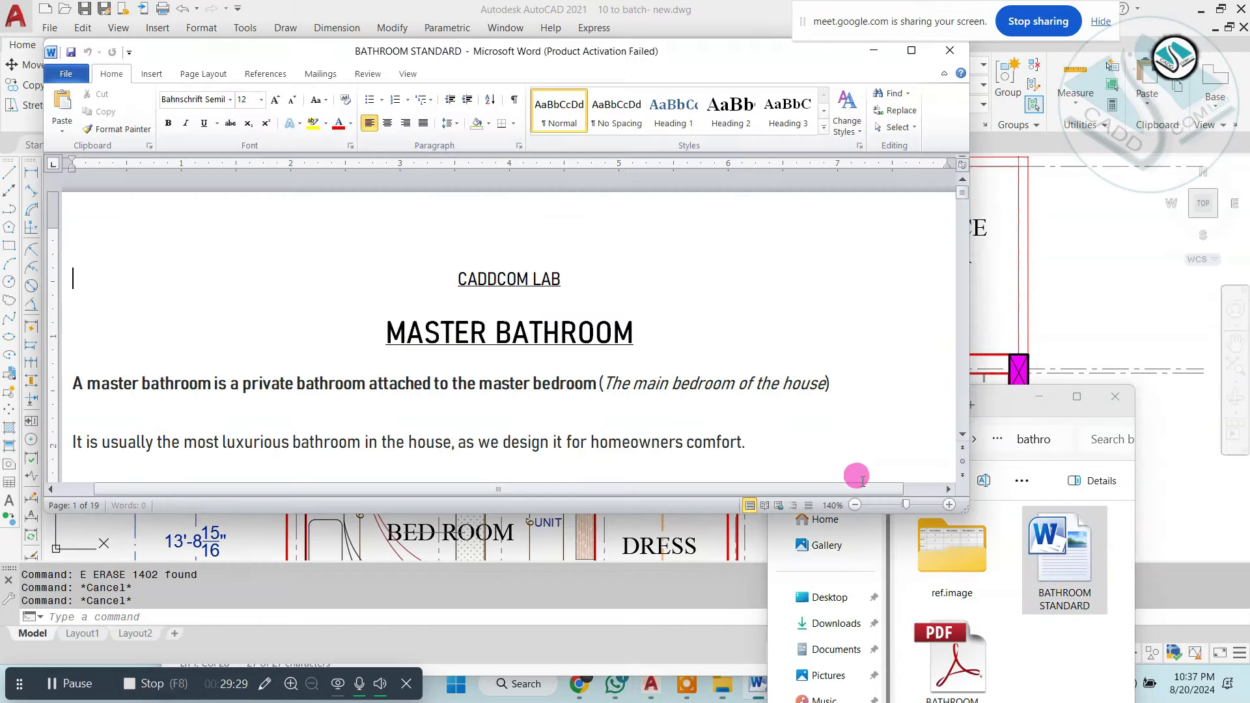
{"action": "left_click", "coordinate": [911, 50]}
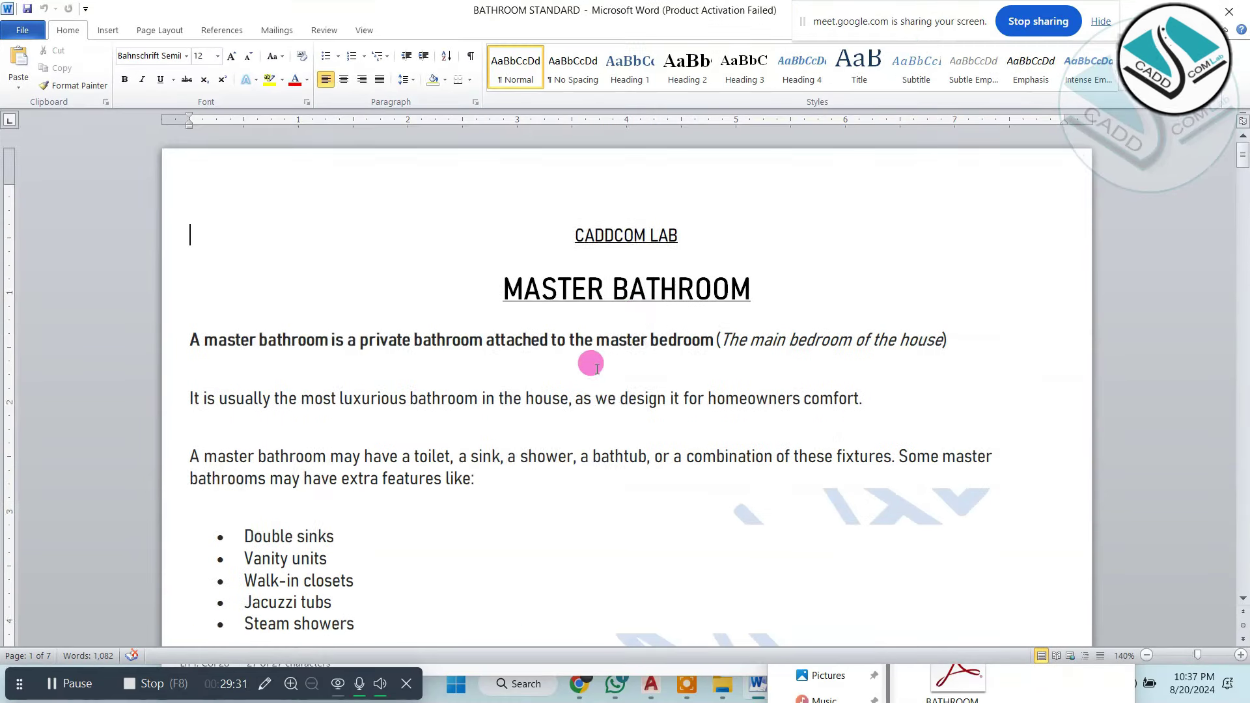
{"action": "scroll", "coordinate": [596, 368], "scroll_direction": "down", "scroll_amount": 2}
{"action": "scroll", "coordinate": [592, 364], "scroll_direction": "down", "scroll_amount": 1}
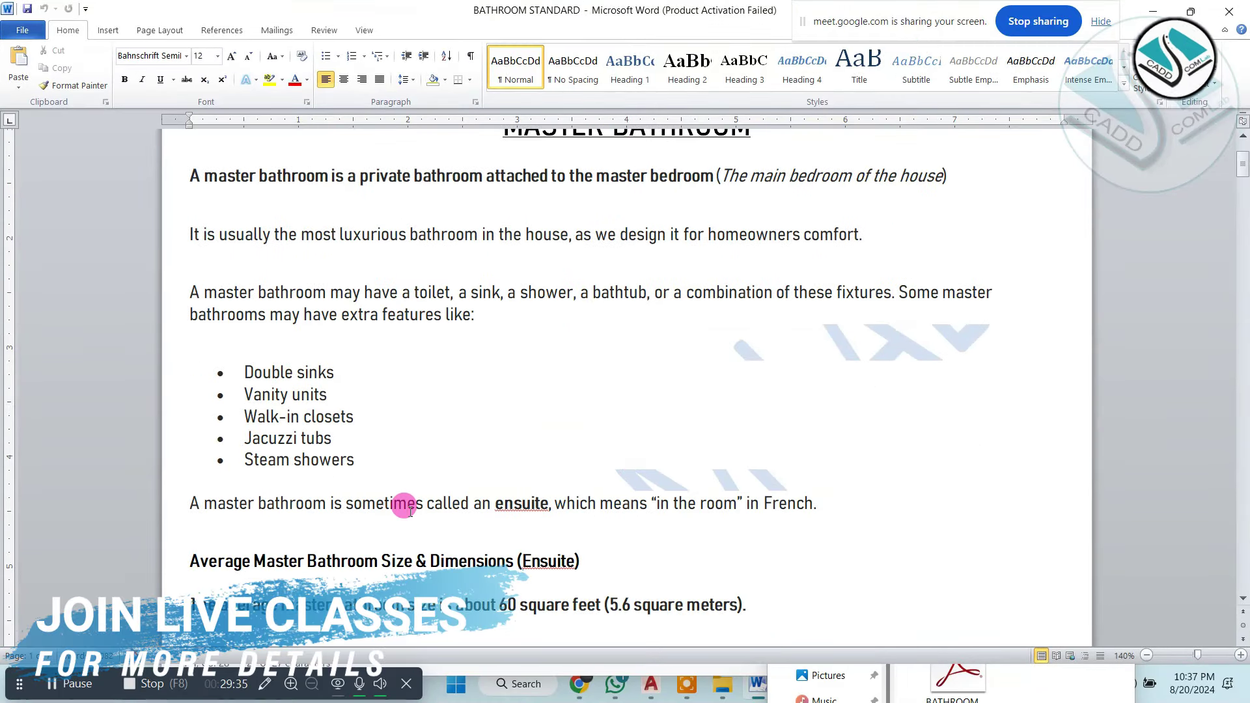
Ink-mark the master bathroom definition, the luxury sentence and the sink, shower and bathtub fixtures.
{"action": "key", "text": "F9"}
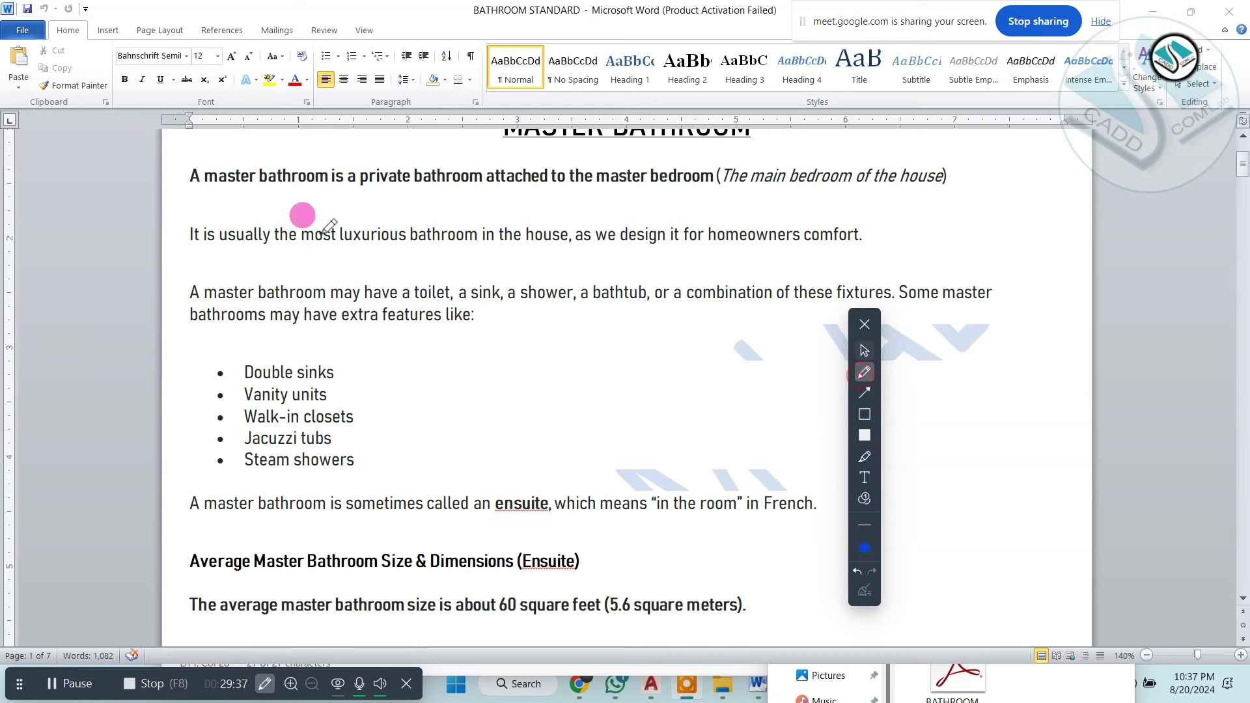
{"action": "mouse_move", "coordinate": [173, 191]}
{"action": "left_mouse_down"}
{"action": "mouse_move", "coordinate": [344, 194]}
{"action": "mouse_move", "coordinate": [672, 158]}
{"action": "mouse_move", "coordinate": [182, 134]}
{"action": "mouse_move", "coordinate": [185, 185]}
{"action": "left_mouse_up"}
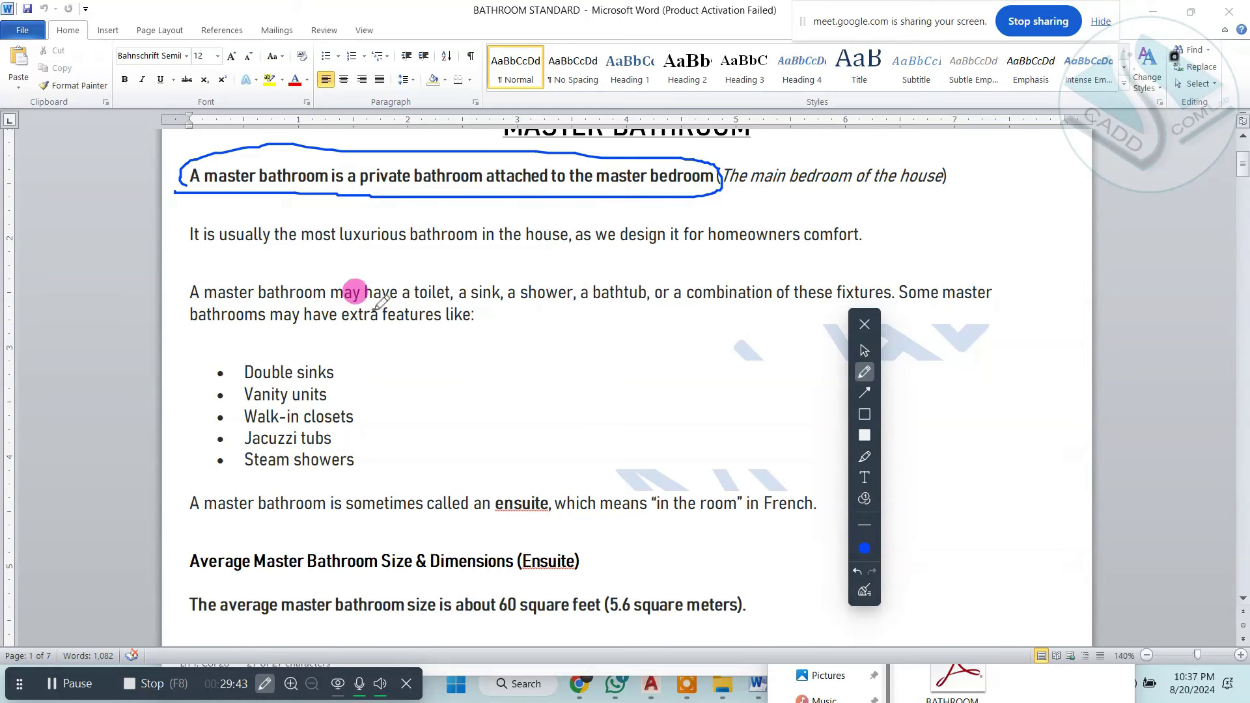
{"action": "left_click_drag", "start_coordinate": [187, 248], "coordinate": [554, 259]}
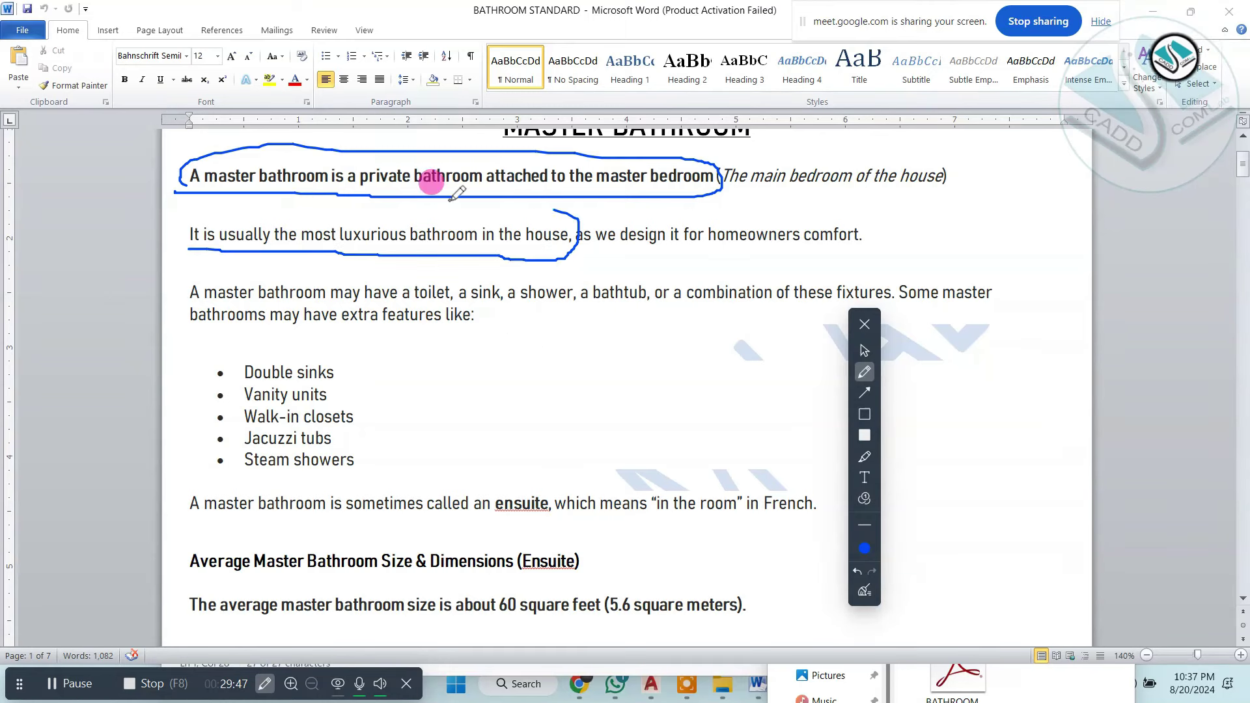
{"action": "left_click_drag", "start_coordinate": [553, 210], "coordinate": [253, 242]}
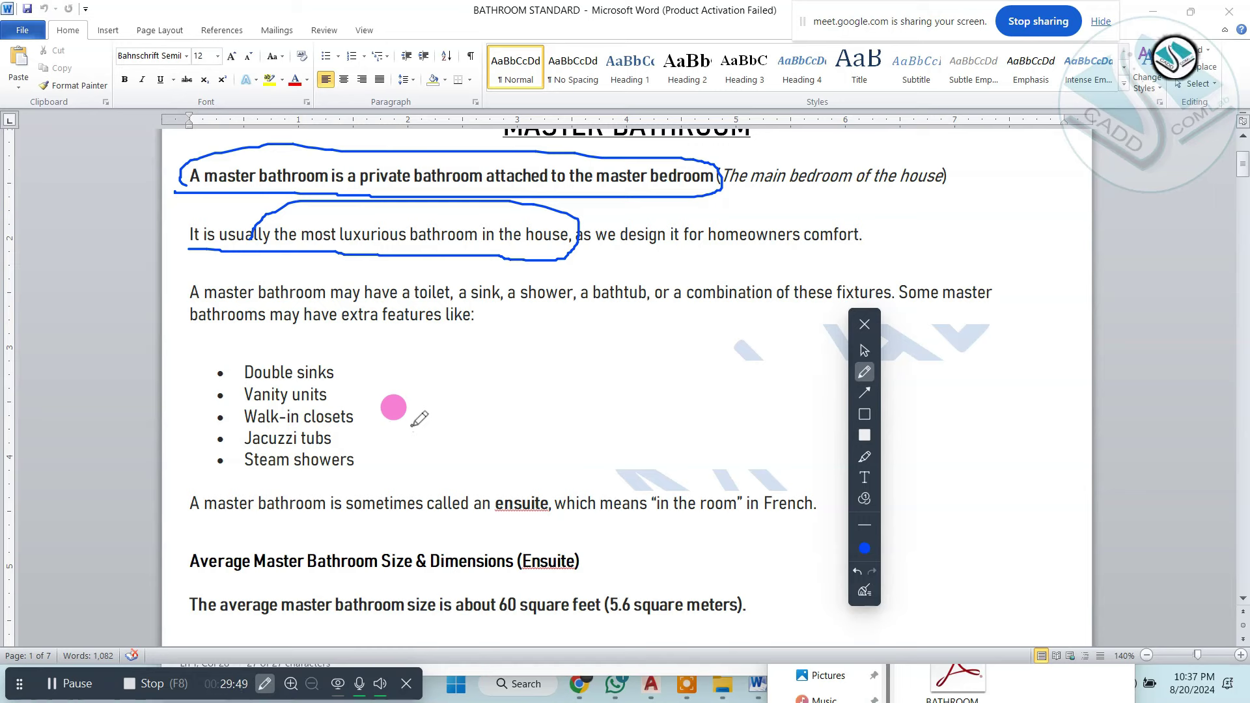
{"action": "left_click_drag", "start_coordinate": [185, 298], "coordinate": [334, 304]}
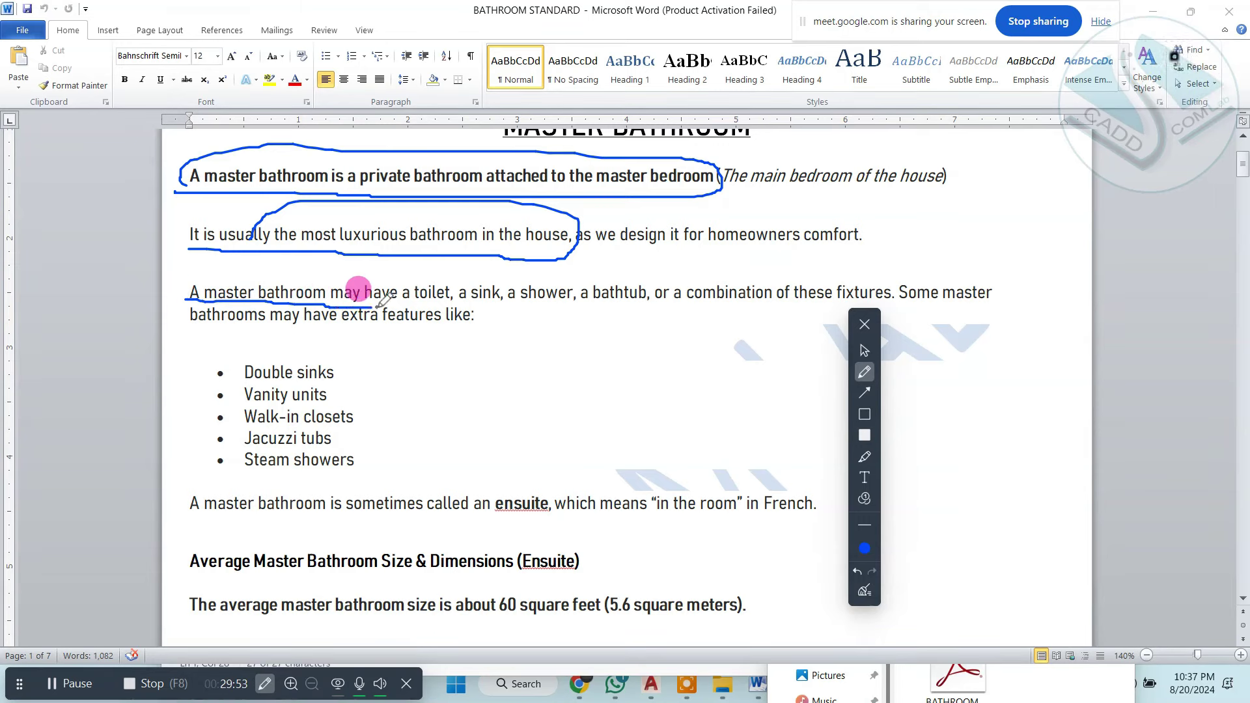
{"action": "left_click_drag", "start_coordinate": [455, 310], "coordinate": [900, 309]}
{"action": "left_click_drag", "start_coordinate": [1001, 310], "coordinate": [1008, 311]}
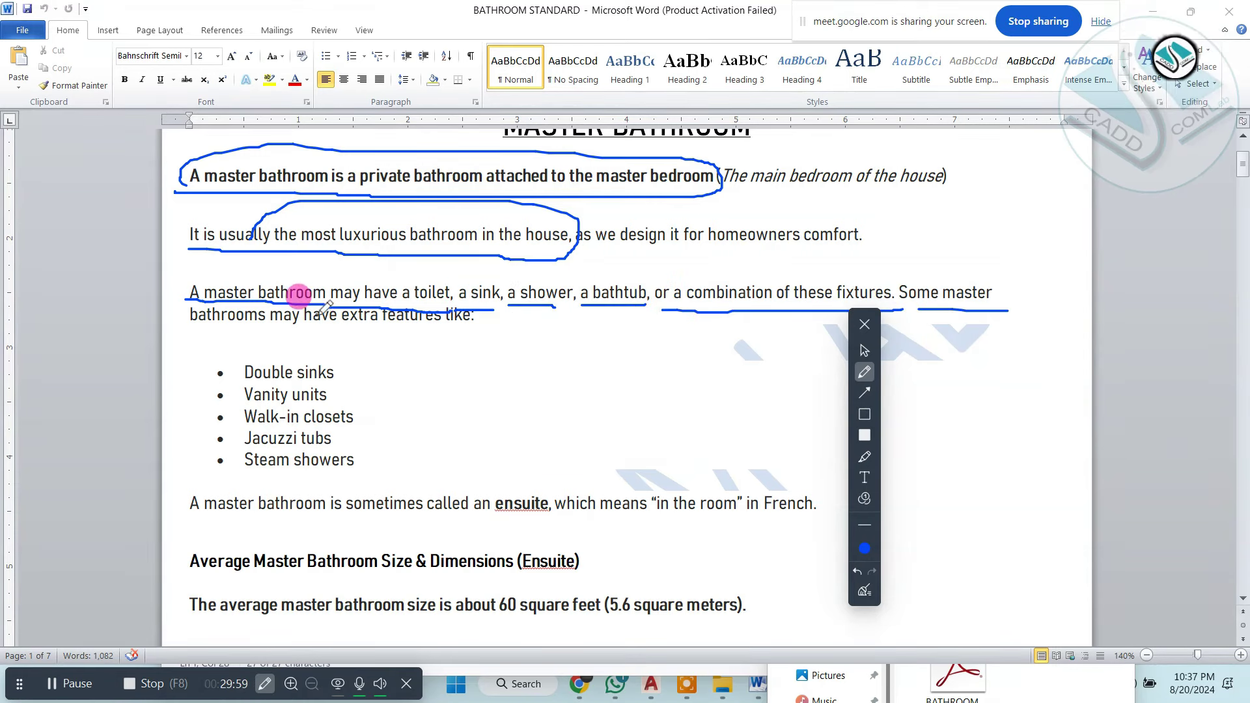
{"action": "left_click_drag", "start_coordinate": [173, 322], "coordinate": [482, 333]}
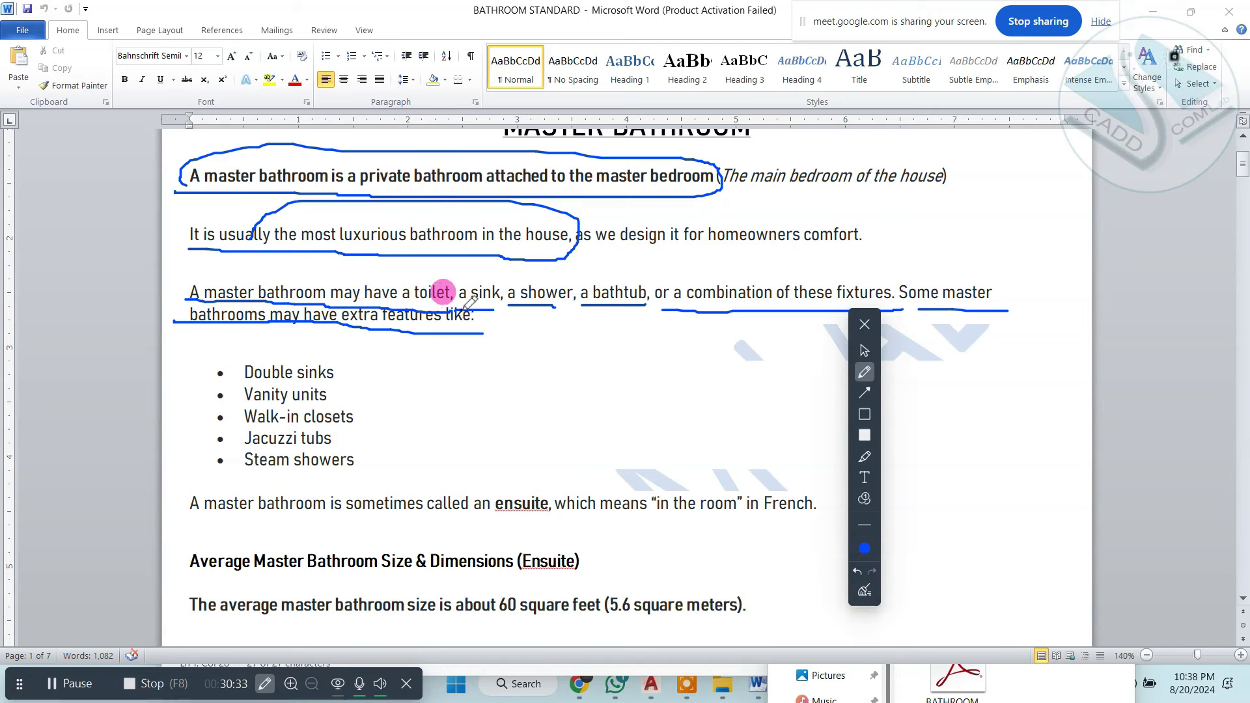
Clear the old ink, then underline the toilet, sink and bathtub in the fixtures sentence.
{"action": "left_click", "coordinate": [866, 594]}
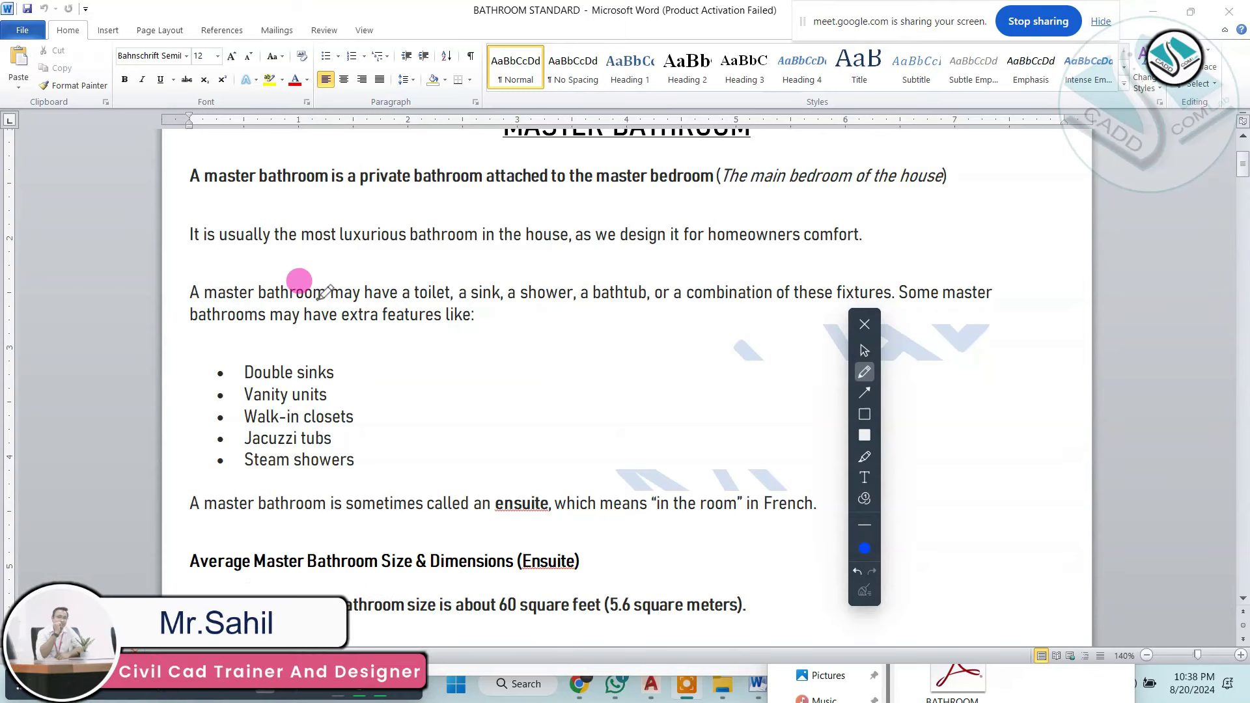
{"action": "left_click_drag", "start_coordinate": [407, 306], "coordinate": [573, 306]}
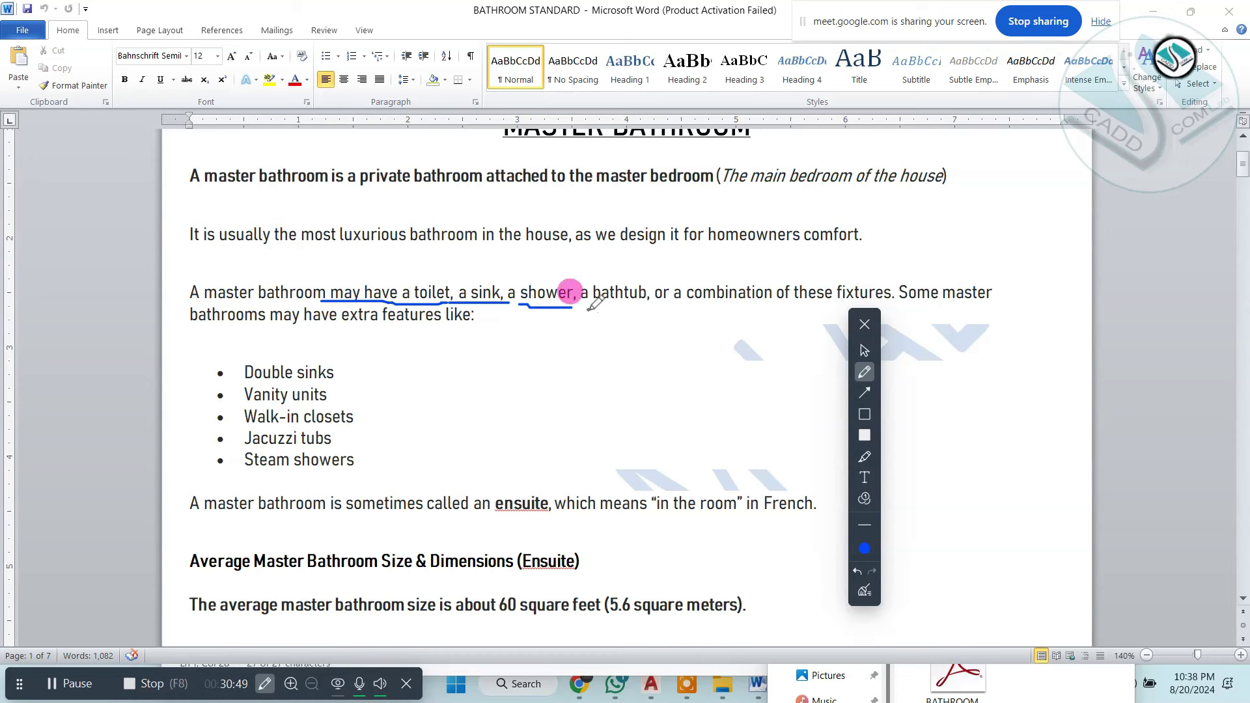
{"action": "left_click_drag", "start_coordinate": [588, 310], "coordinate": [873, 306]}
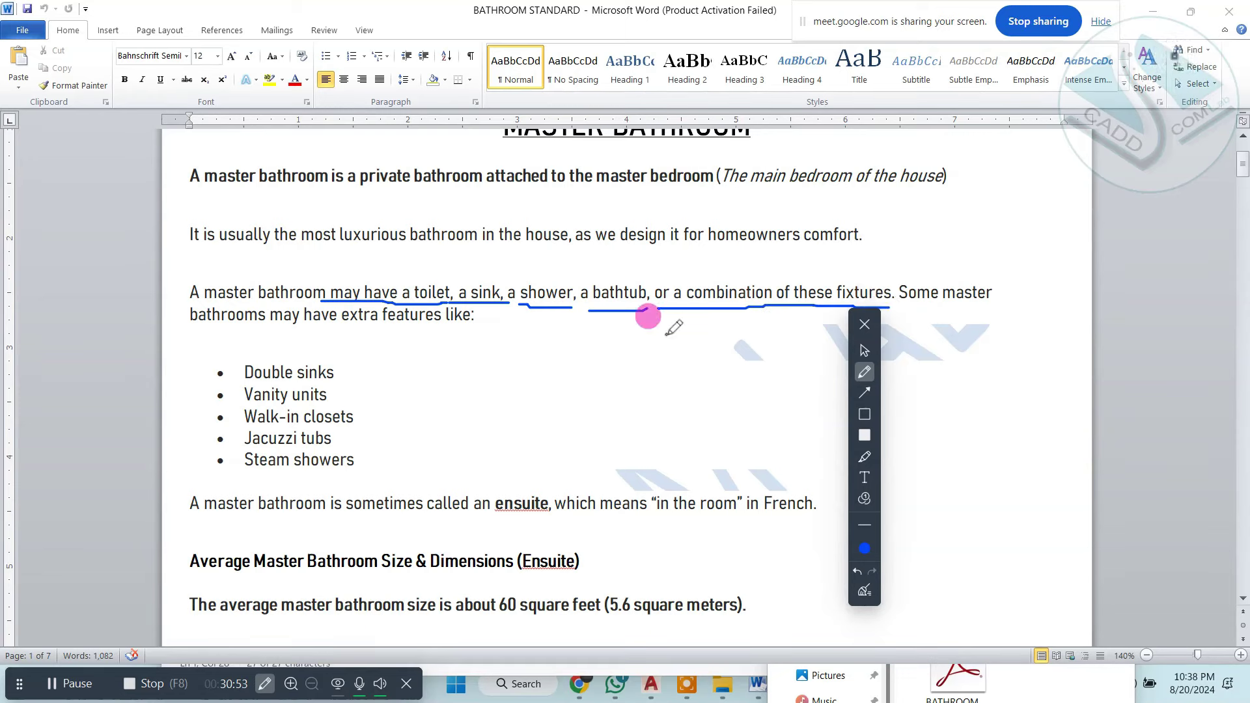
Tick off double sinks, vanity units, walk-in closets, Jacuzzi tubs and steam showers, and circle the list.
{"action": "left_click_drag", "start_coordinate": [337, 359], "coordinate": [395, 347]}
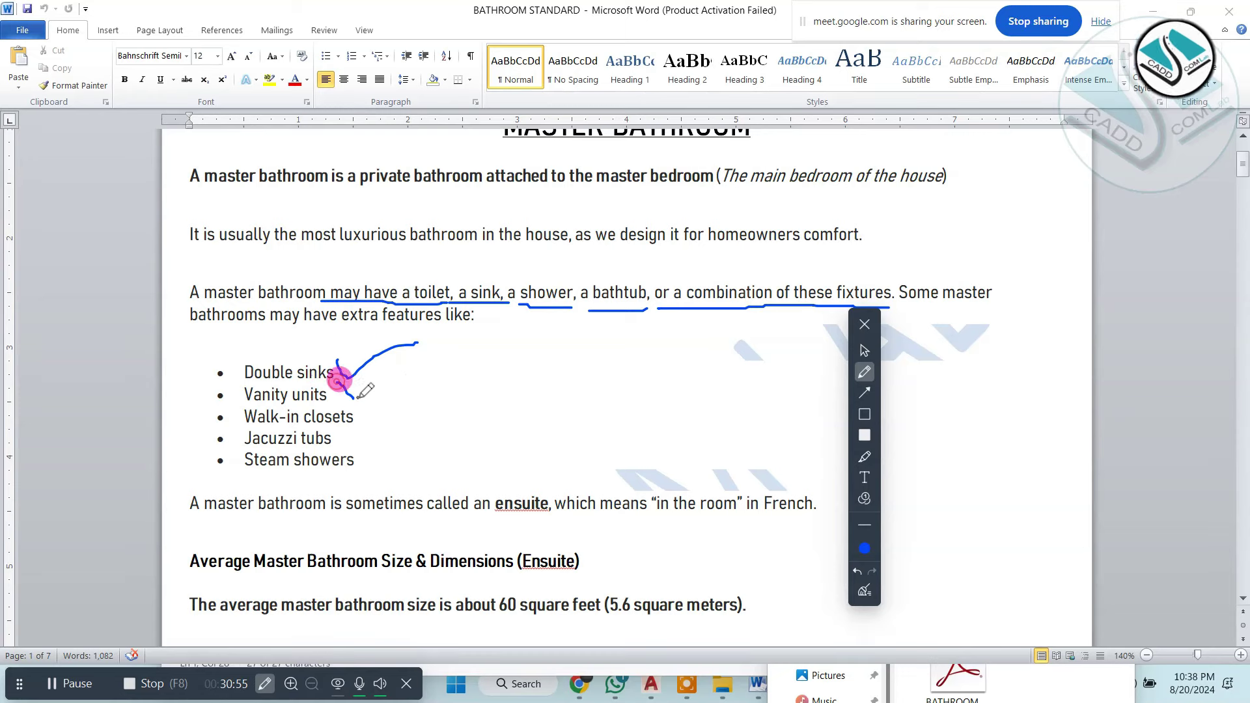
{"action": "left_click_drag", "start_coordinate": [357, 398], "coordinate": [409, 371]}
{"action": "left_click_drag", "start_coordinate": [369, 407], "coordinate": [427, 387]}
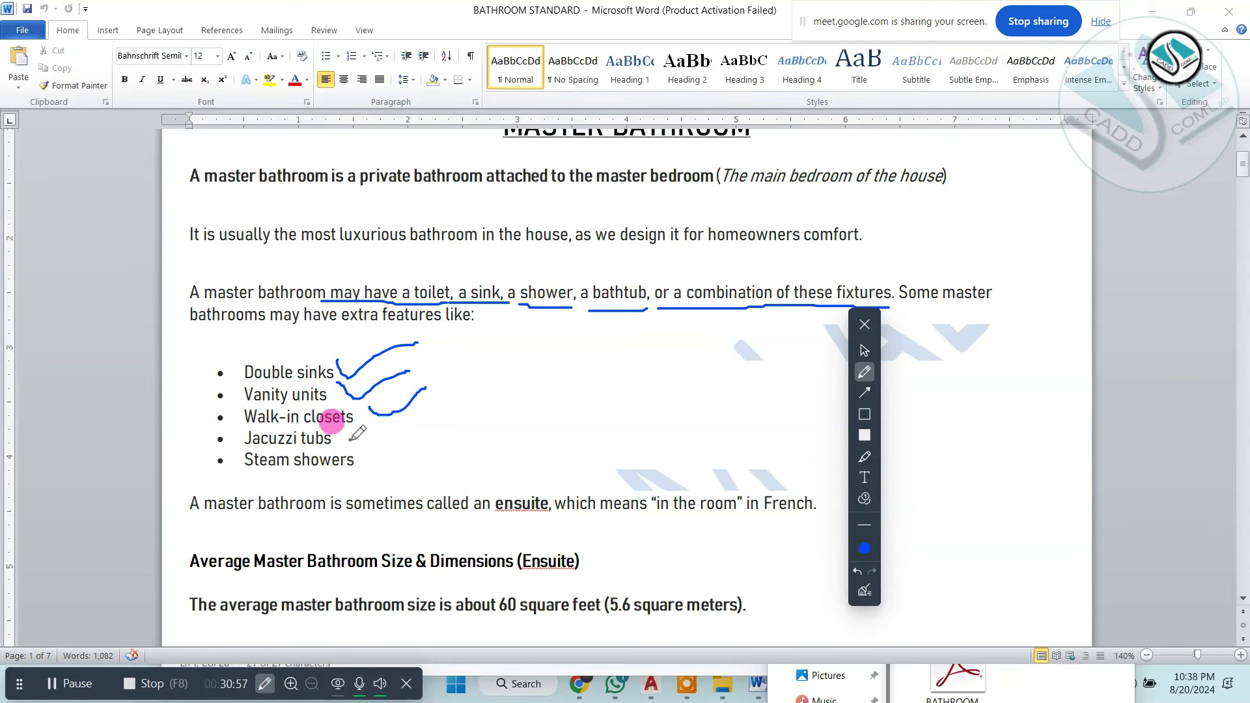
{"action": "left_click_drag", "start_coordinate": [365, 446], "coordinate": [433, 420]}
{"action": "left_click_drag", "start_coordinate": [374, 449], "coordinate": [445, 433]}
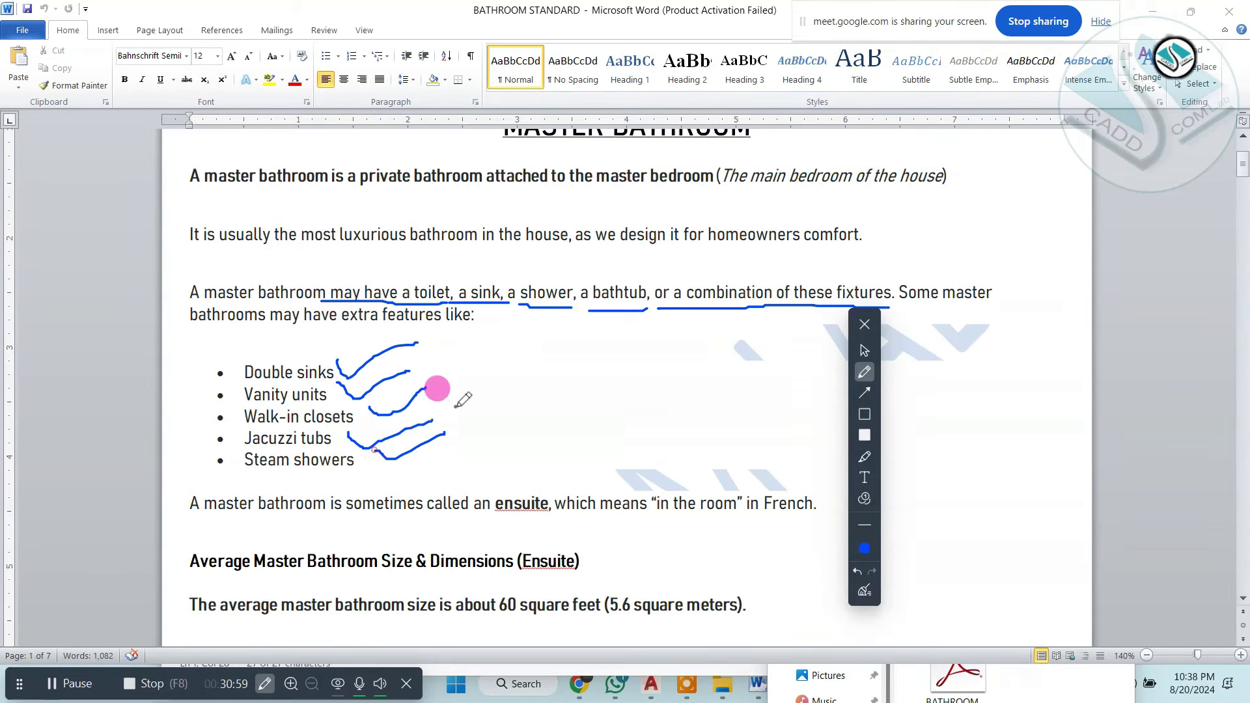
{"action": "mouse_move", "coordinate": [337, 315]}
{"action": "left_mouse_down"}
{"action": "mouse_move", "coordinate": [293, 480]}
{"action": "mouse_move", "coordinate": [417, 320]}
{"action": "left_mouse_up"}
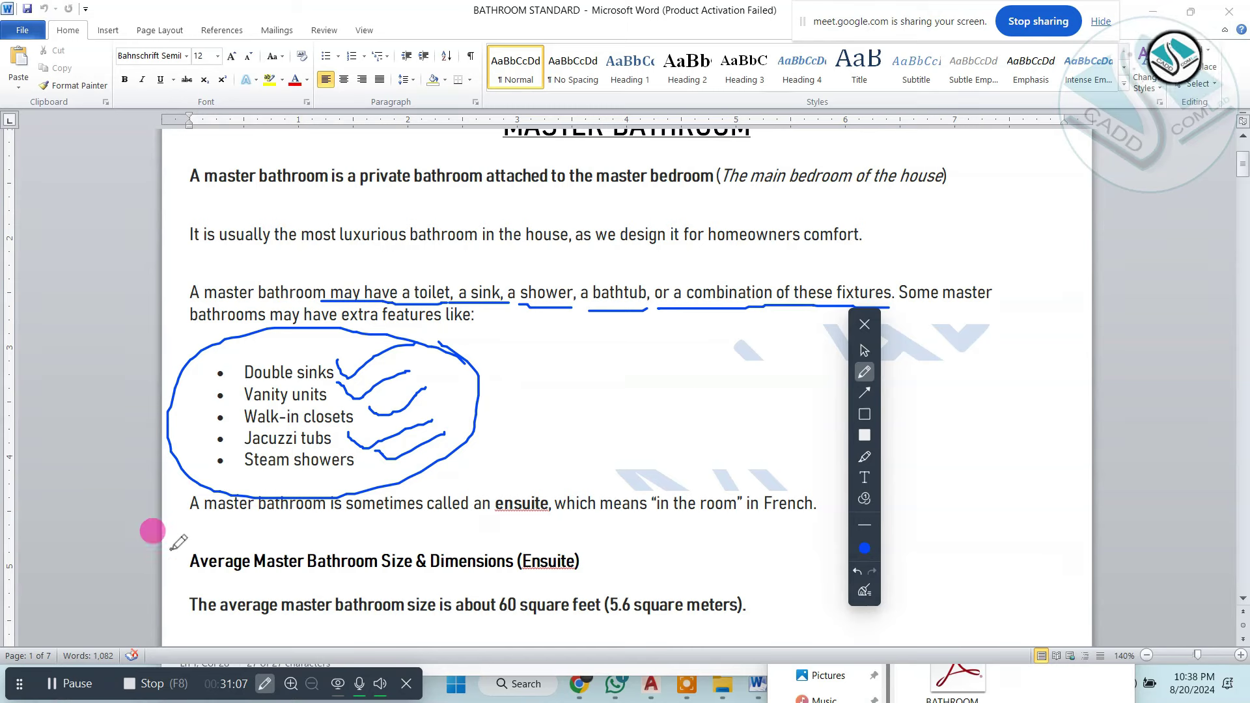
Underline the ensuite sentence, circle 'French' and 'ensuite', then wipe all ink.
{"action": "left_click_drag", "start_coordinate": [180, 522], "coordinate": [293, 521]}
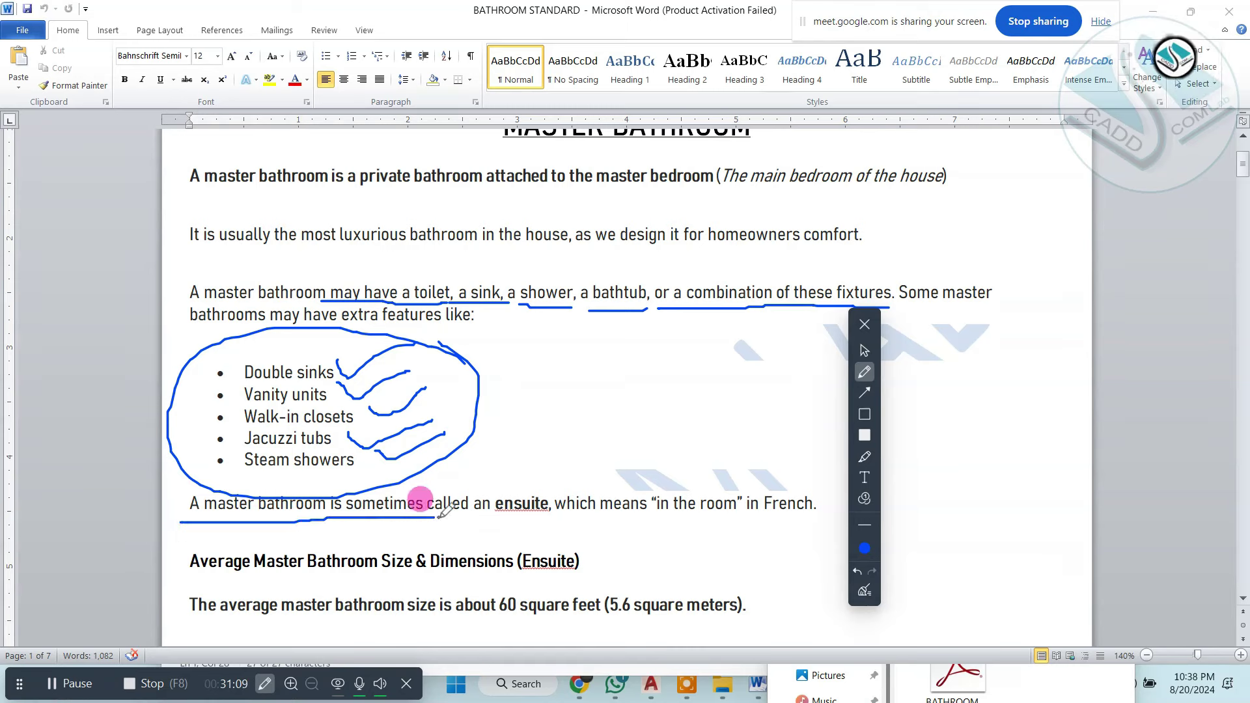
{"action": "left_click_drag", "start_coordinate": [487, 514], "coordinate": [733, 529]}
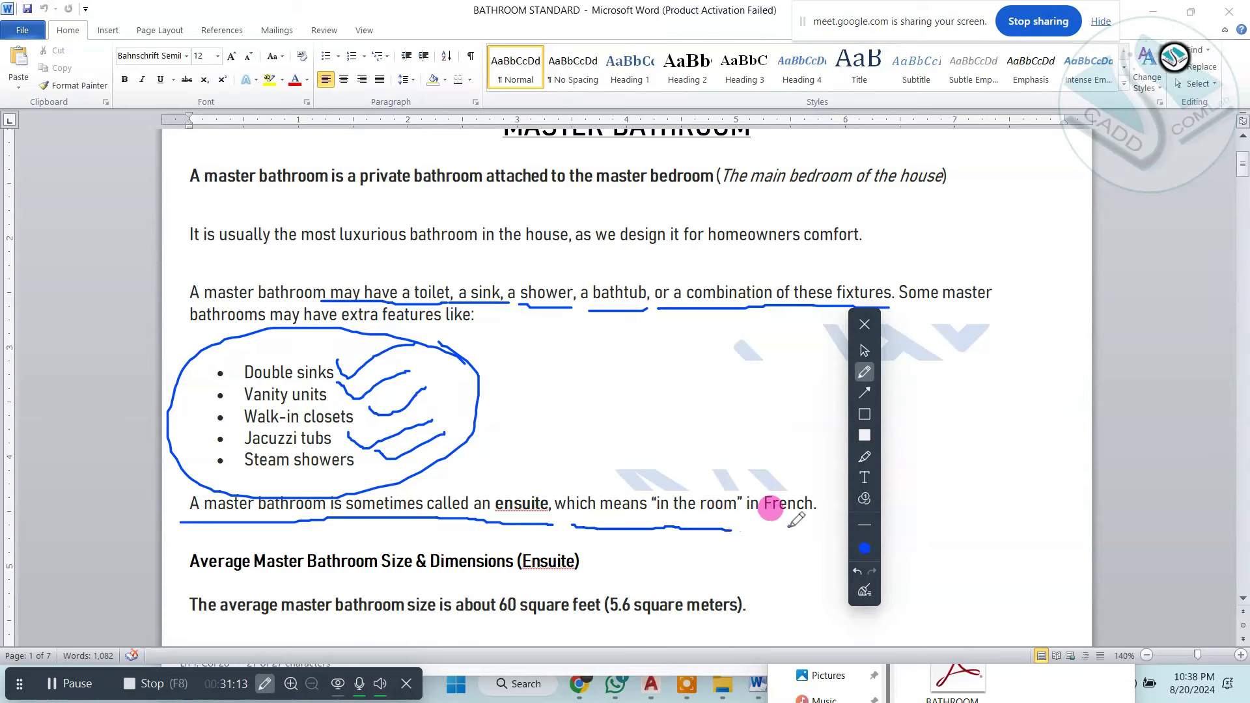
{"action": "left_click_drag", "start_coordinate": [744, 507], "coordinate": [814, 509]}
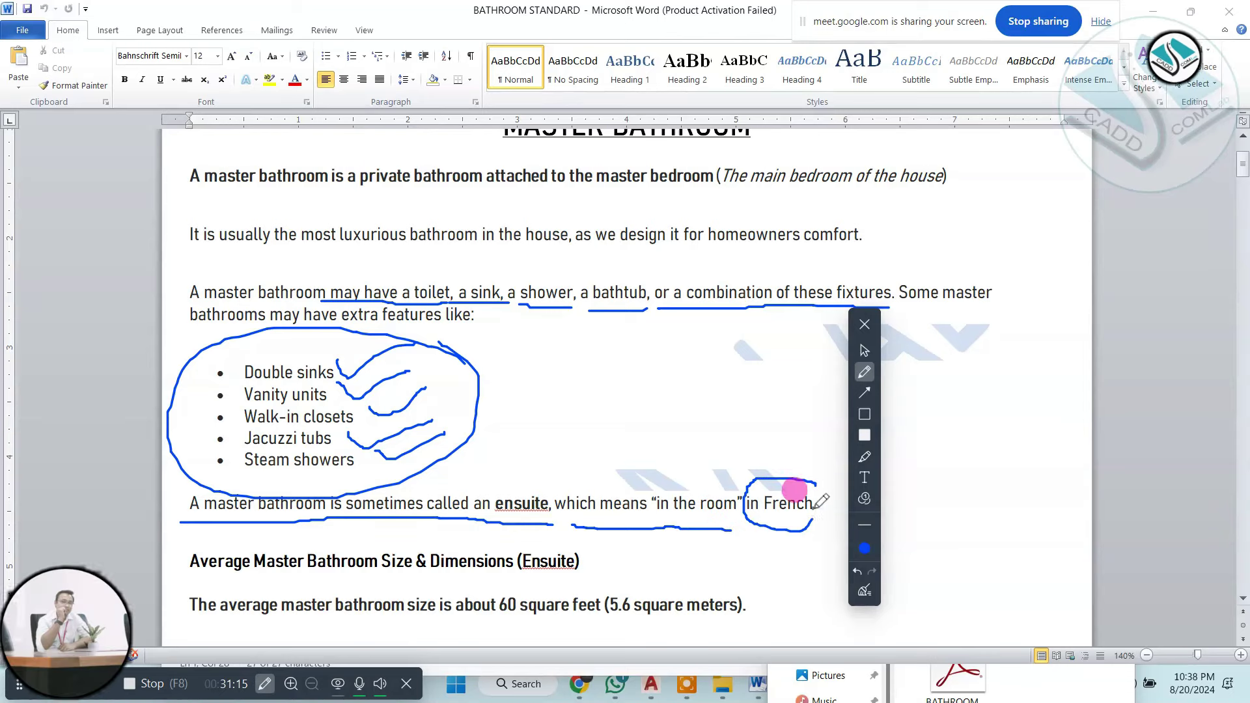
{"action": "mouse_move", "coordinate": [565, 485]}
{"action": "left_mouse_down"}
{"action": "mouse_move", "coordinate": [569, 512]}
{"action": "mouse_move", "coordinate": [556, 480]}
{"action": "left_mouse_up"}
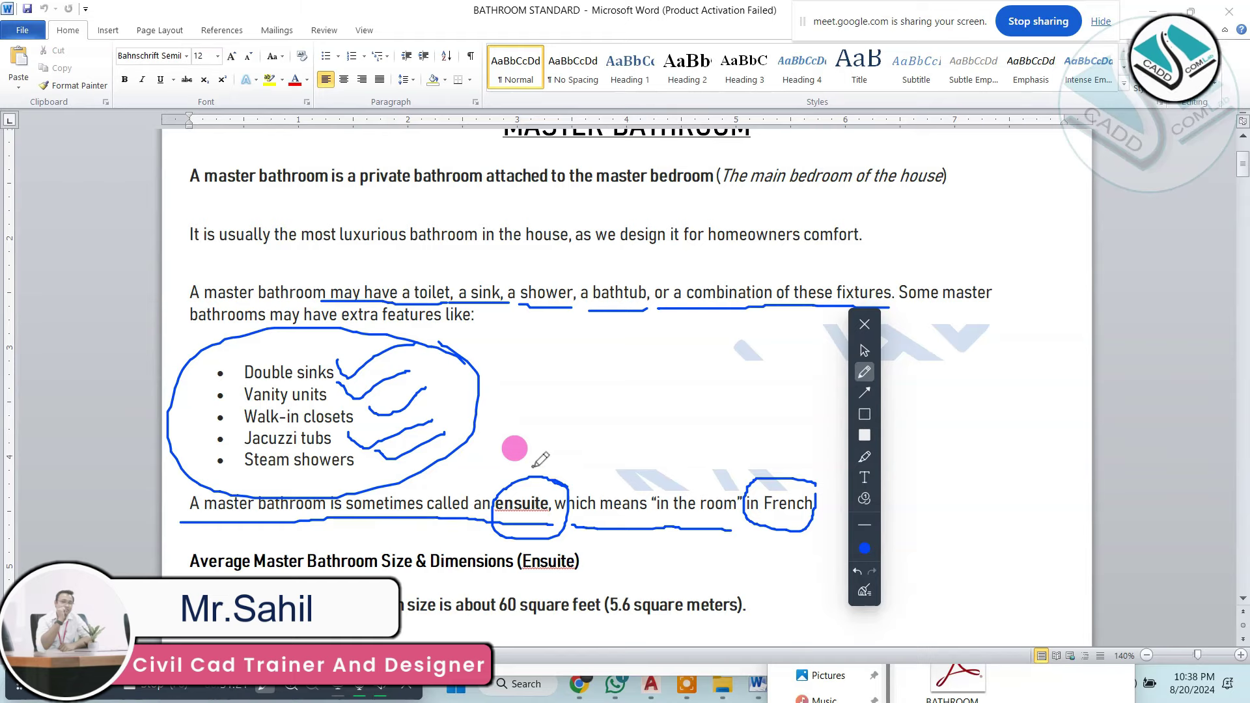
{"action": "left_click", "coordinate": [865, 591]}
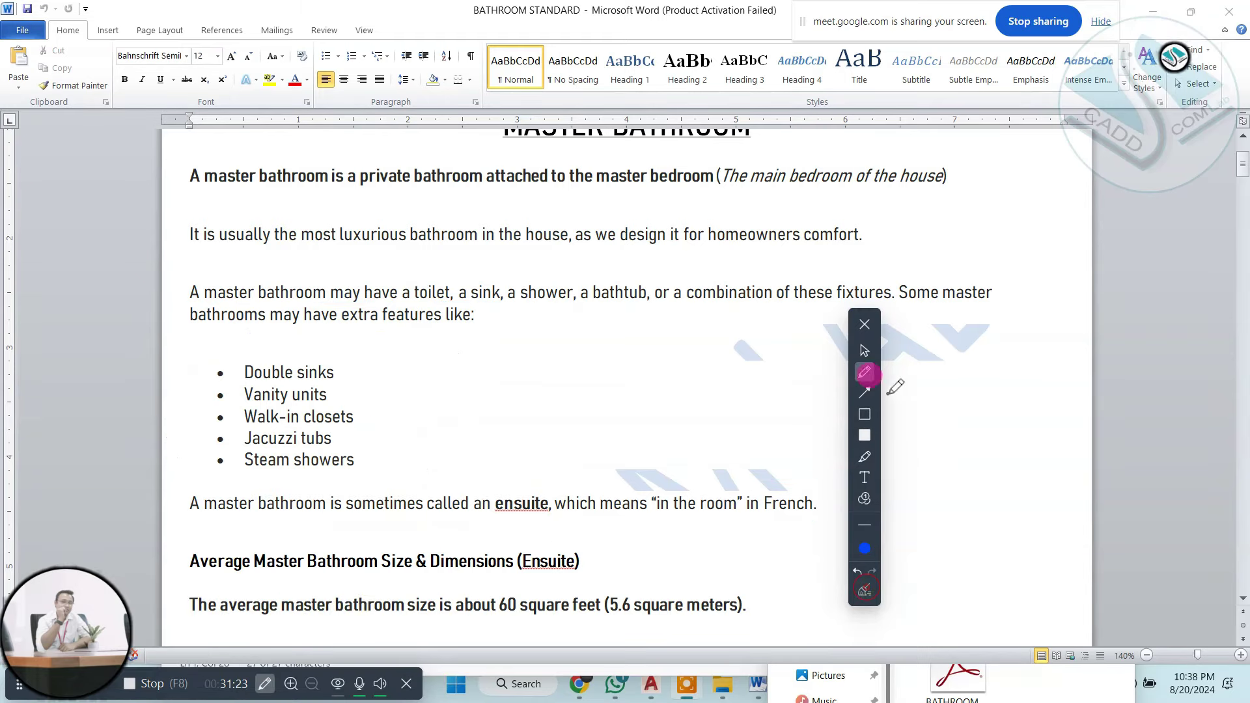
Circle the Average Master Bathroom Size heading, underline the 60 sq ft sentence and bracket the 40–160 range.
{"action": "left_click", "coordinate": [864, 352]}
{"action": "scroll", "coordinate": [709, 407], "scroll_direction": "down", "scroll_amount": 3}
{"action": "scroll", "coordinate": [709, 407], "scroll_direction": "down", "scroll_amount": 2}
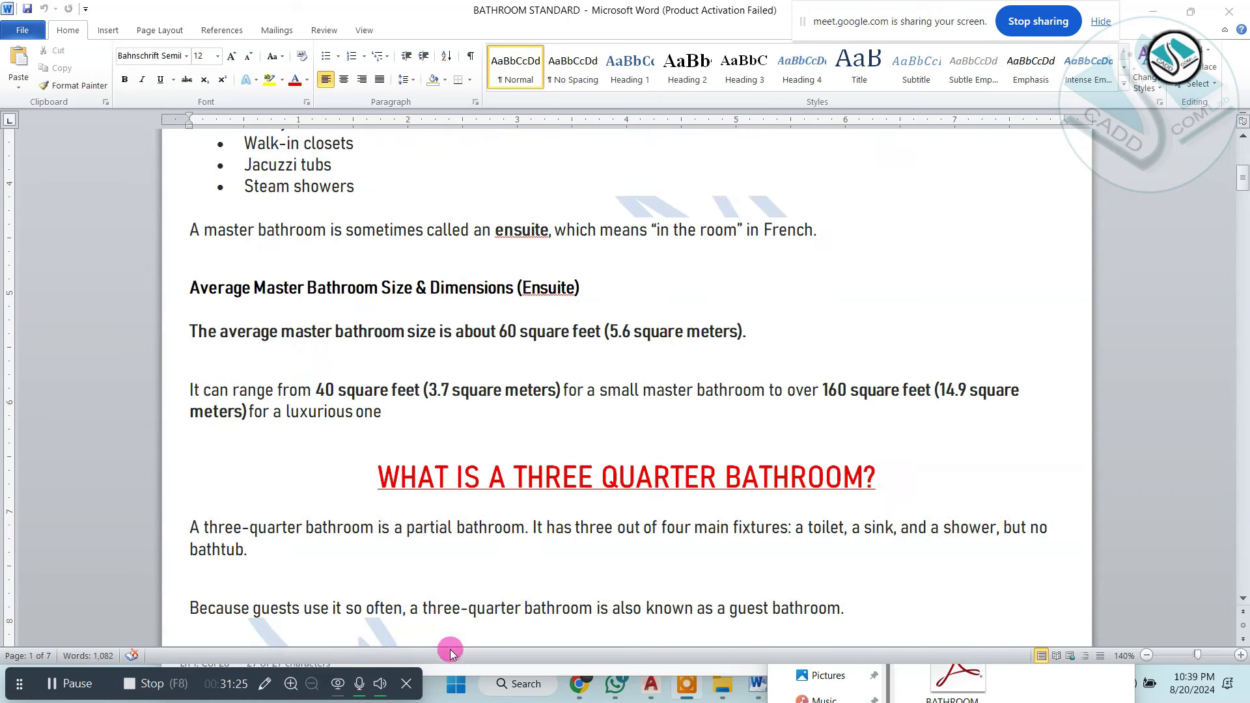
{"action": "left_click", "coordinate": [275, 678]}
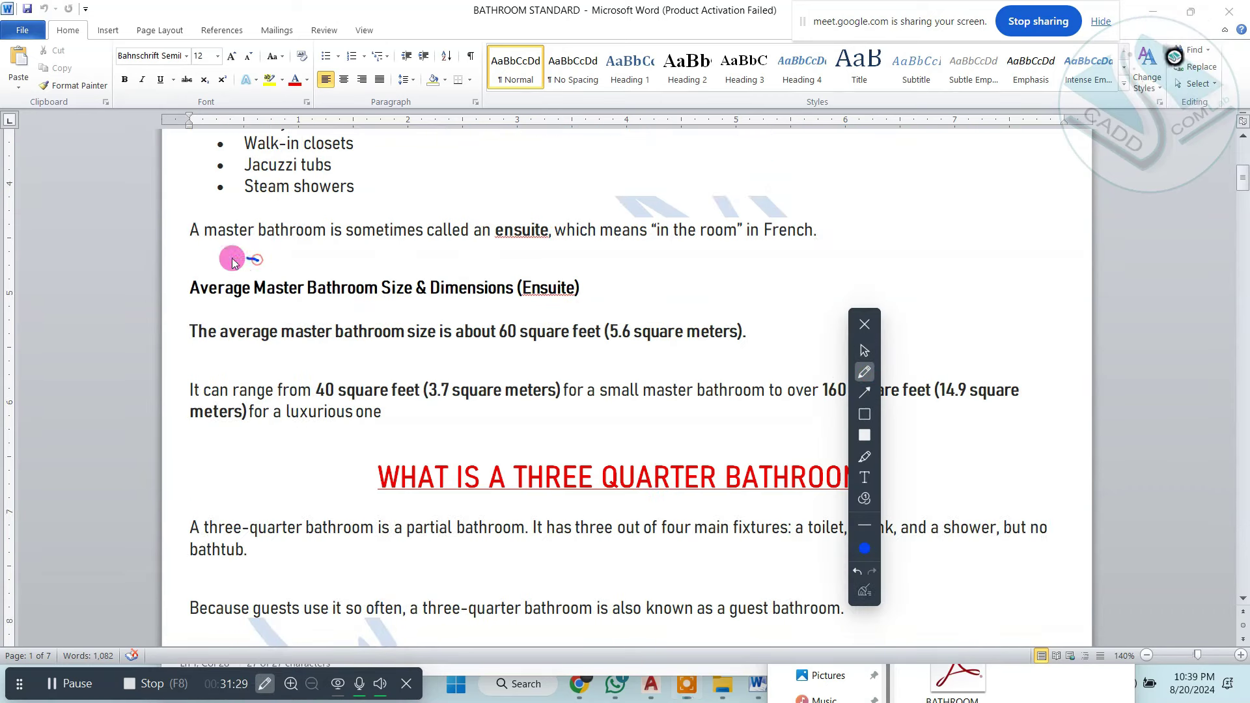
{"action": "mouse_move", "coordinate": [232, 263]}
{"action": "left_mouse_down"}
{"action": "mouse_move", "coordinate": [355, 311]}
{"action": "mouse_move", "coordinate": [266, 258]}
{"action": "left_mouse_up"}
{"action": "left_click_drag", "start_coordinate": [168, 338], "coordinate": [752, 349]}
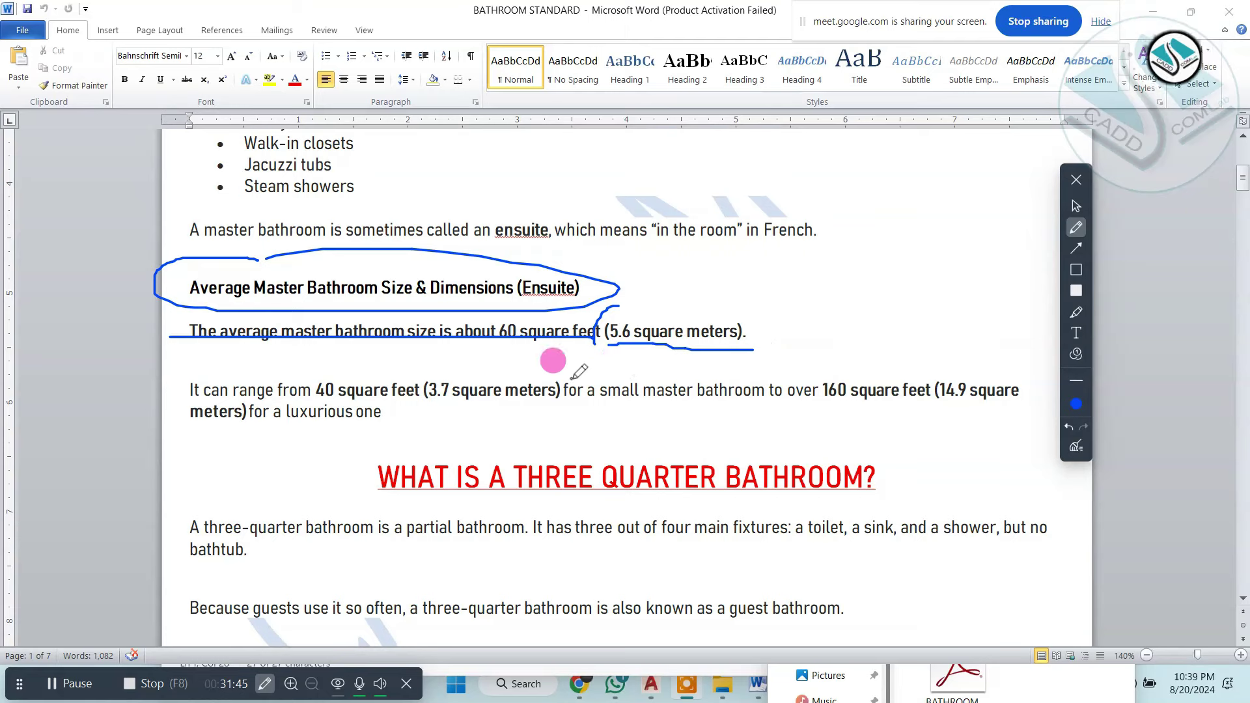
{"action": "mouse_move", "coordinate": [269, 350]}
{"action": "left_mouse_down"}
{"action": "mouse_move", "coordinate": [203, 438]}
{"action": "mouse_move", "coordinate": [827, 424]}
{"action": "mouse_move", "coordinate": [753, 358]}
{"action": "mouse_move", "coordinate": [96, 346]}
{"action": "left_mouse_up"}
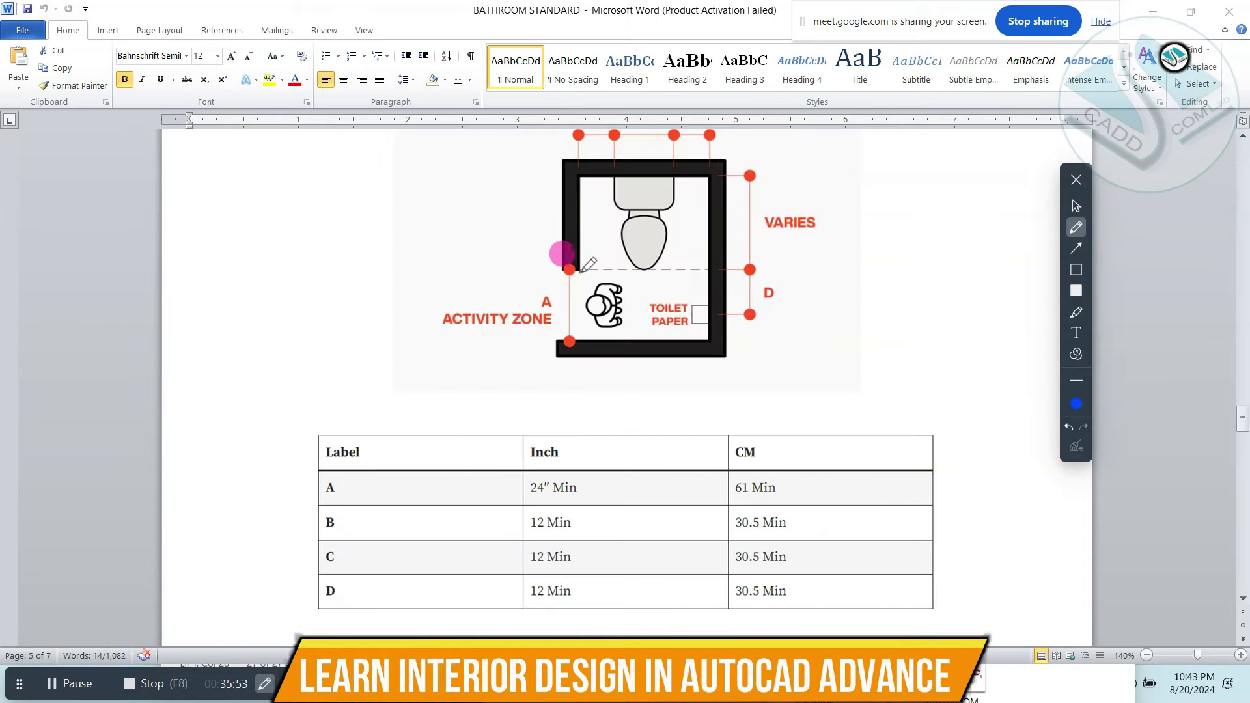
Trace zone A, circle the B and C '12 Min' values and the bowl line, then clear all ink.
{"action": "left_click_drag", "start_coordinate": [571, 269], "coordinate": [570, 355]}
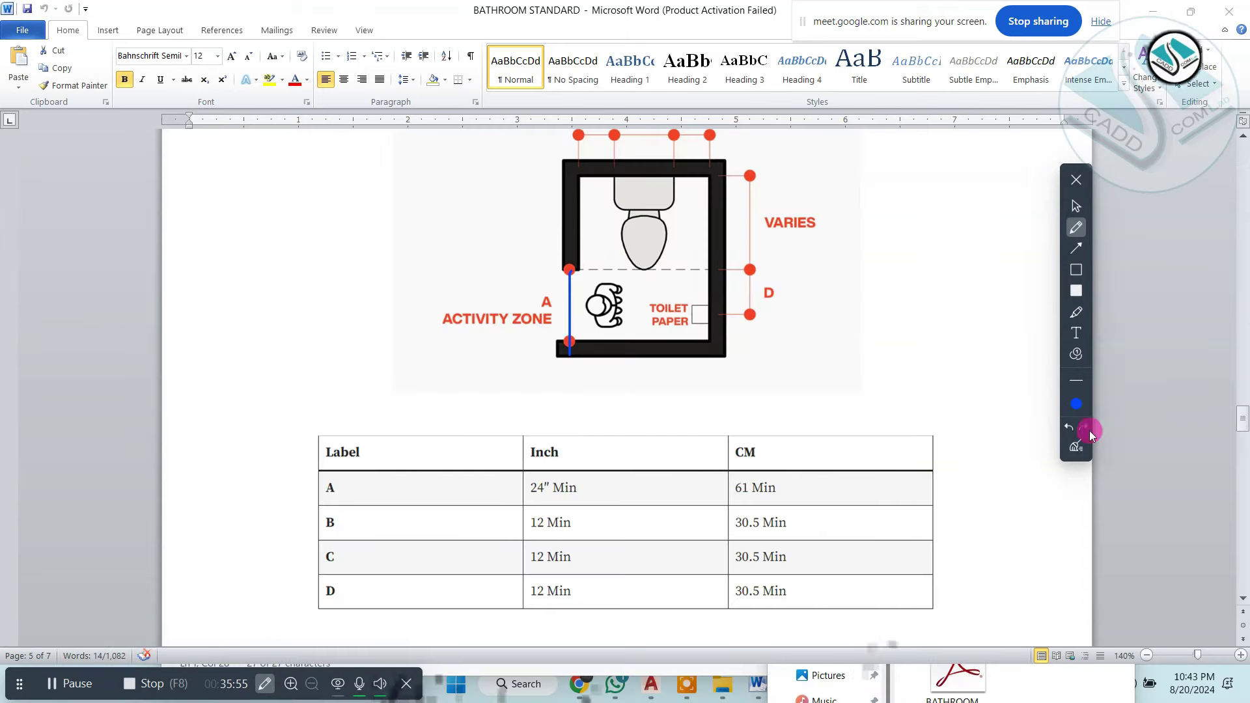
{"action": "left_click", "coordinate": [1076, 204]}
{"action": "scroll", "coordinate": [938, 241], "scroll_direction": "up", "scroll_amount": 2}
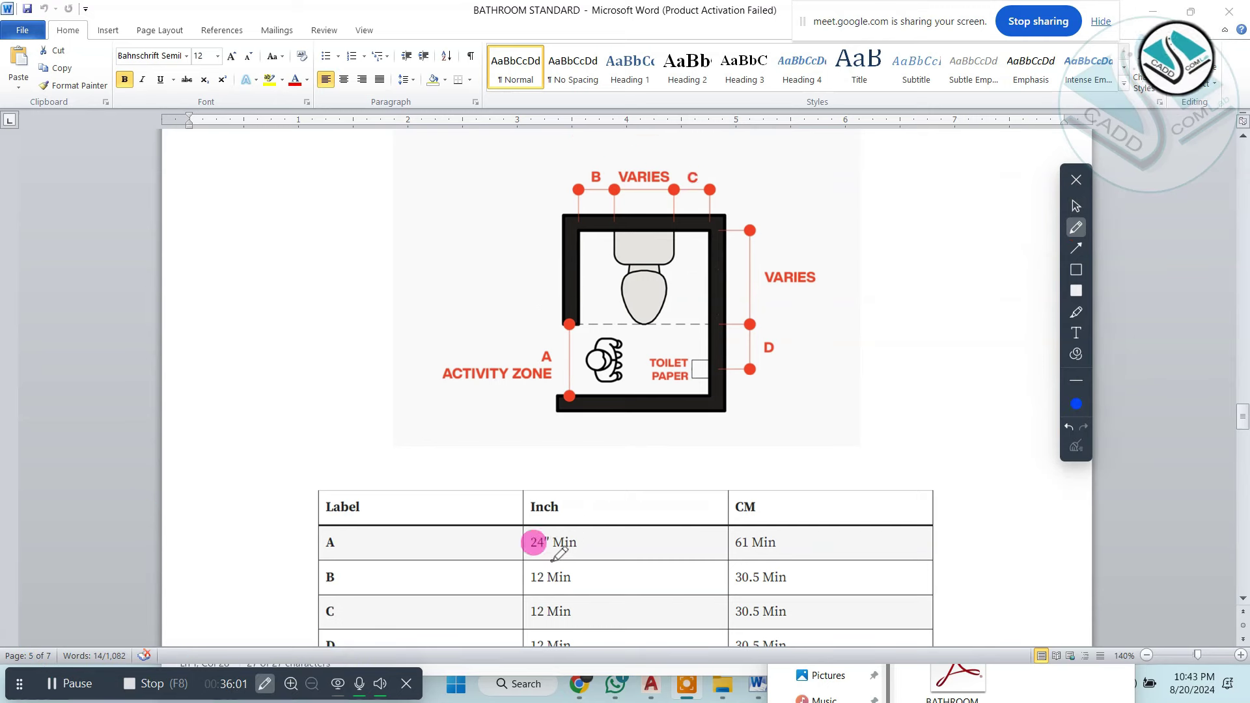
{"action": "left_click_drag", "start_coordinate": [573, 561], "coordinate": [576, 562]}
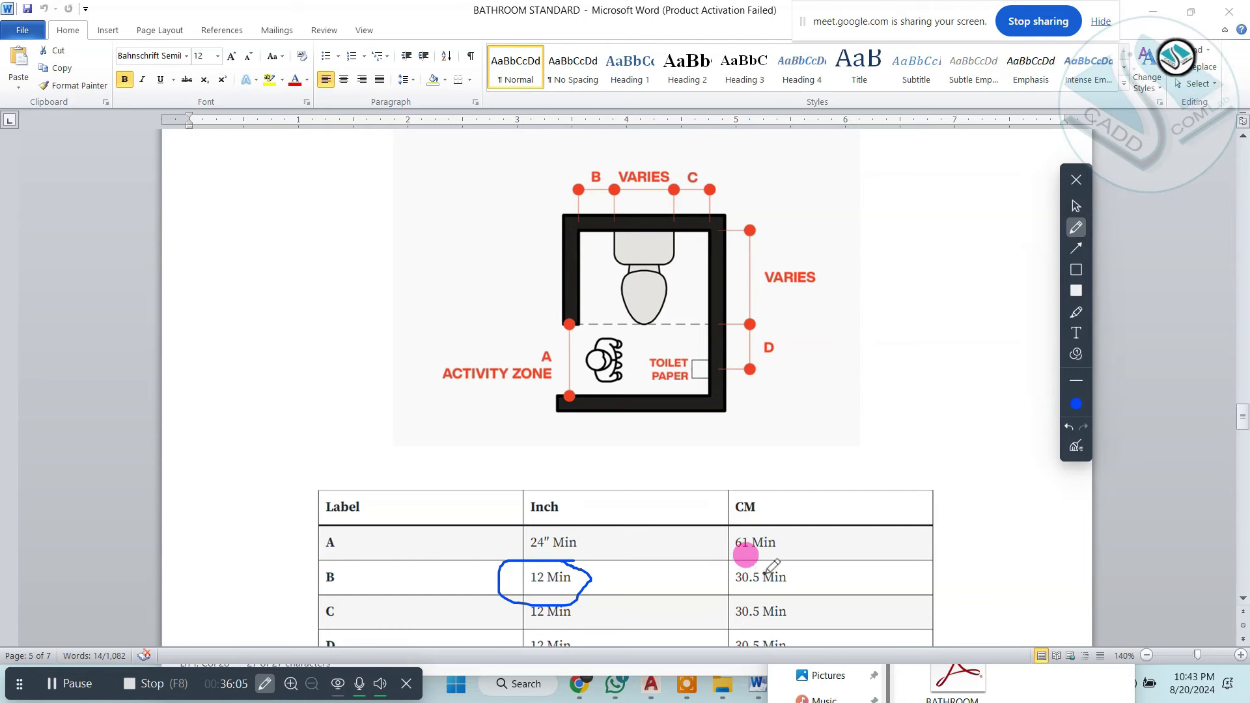
{"action": "left_click_drag", "start_coordinate": [552, 594], "coordinate": [567, 591]}
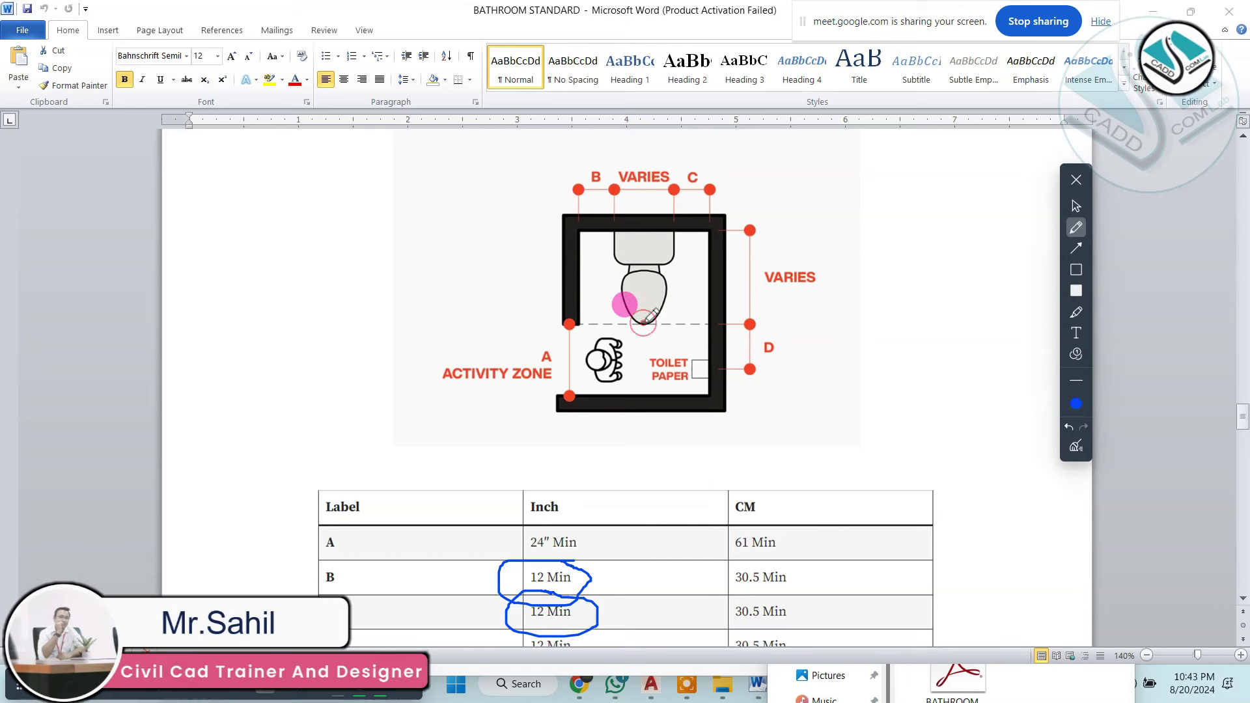
{"action": "left_click_drag", "start_coordinate": [643, 324], "coordinate": [643, 374]}
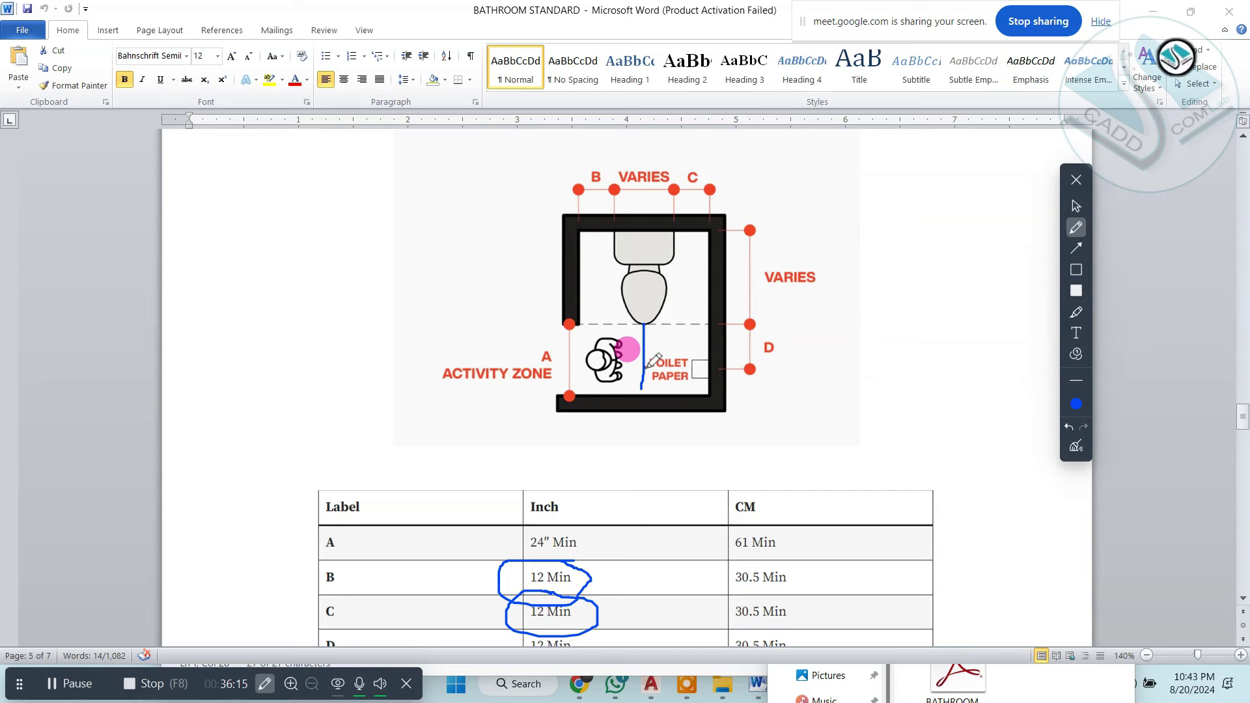
{"action": "left_click", "coordinate": [1076, 447]}
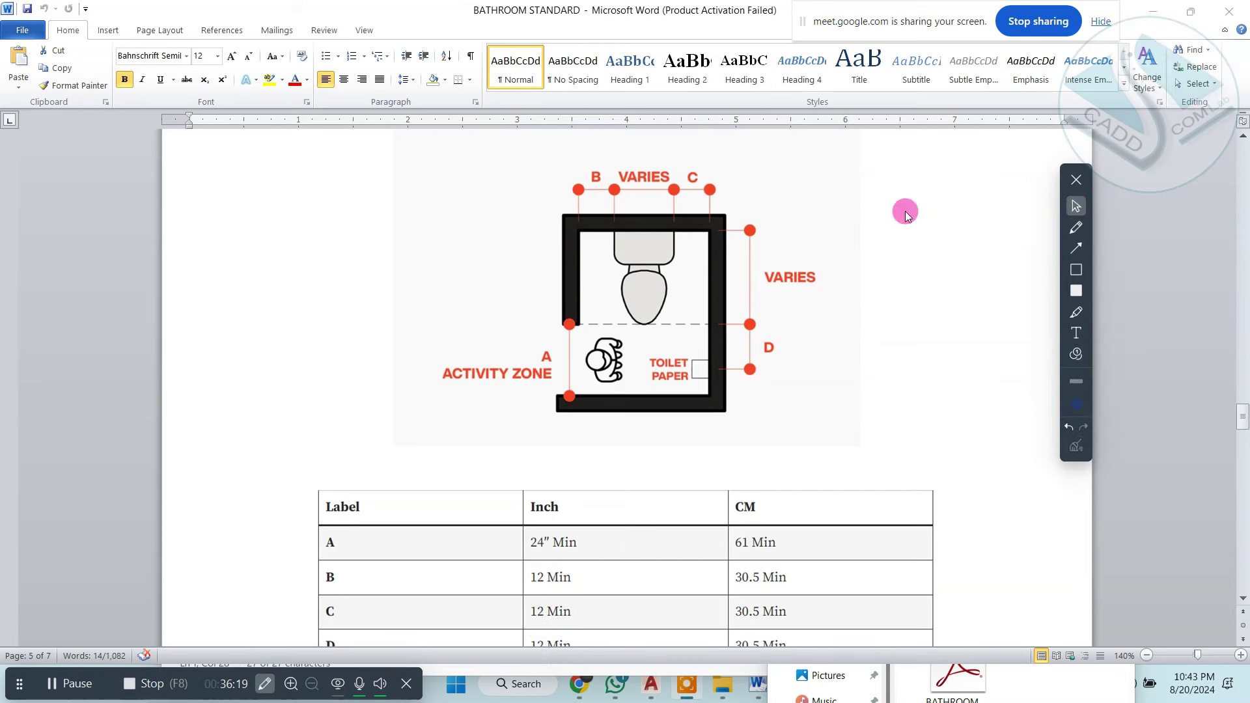
Zoom the AutoCAD plan onto the shower and toilet, then return to the bathroom standard document.
{"action": "left_click", "coordinate": [1154, 9]}
{"action": "scroll", "coordinate": [376, 268], "scroll_direction": "down", "scroll_amount": 2}
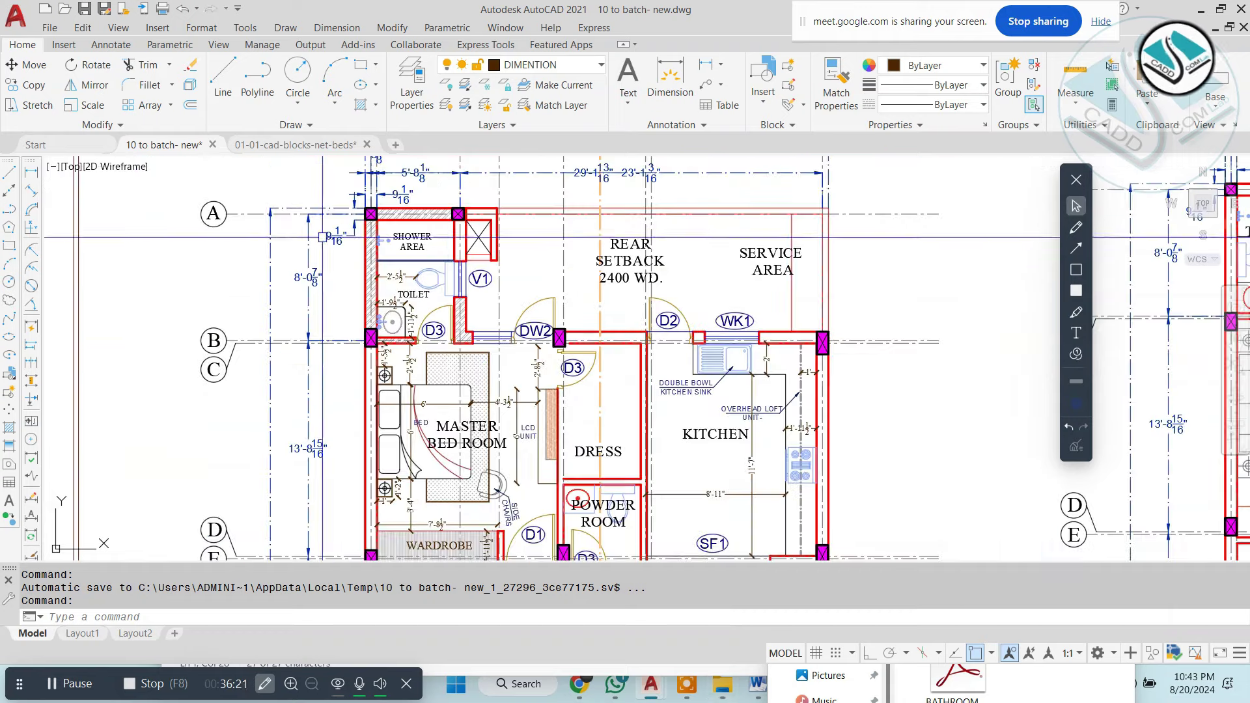
{"action": "scroll", "coordinate": [377, 268], "scroll_direction": "up", "scroll_amount": 5}
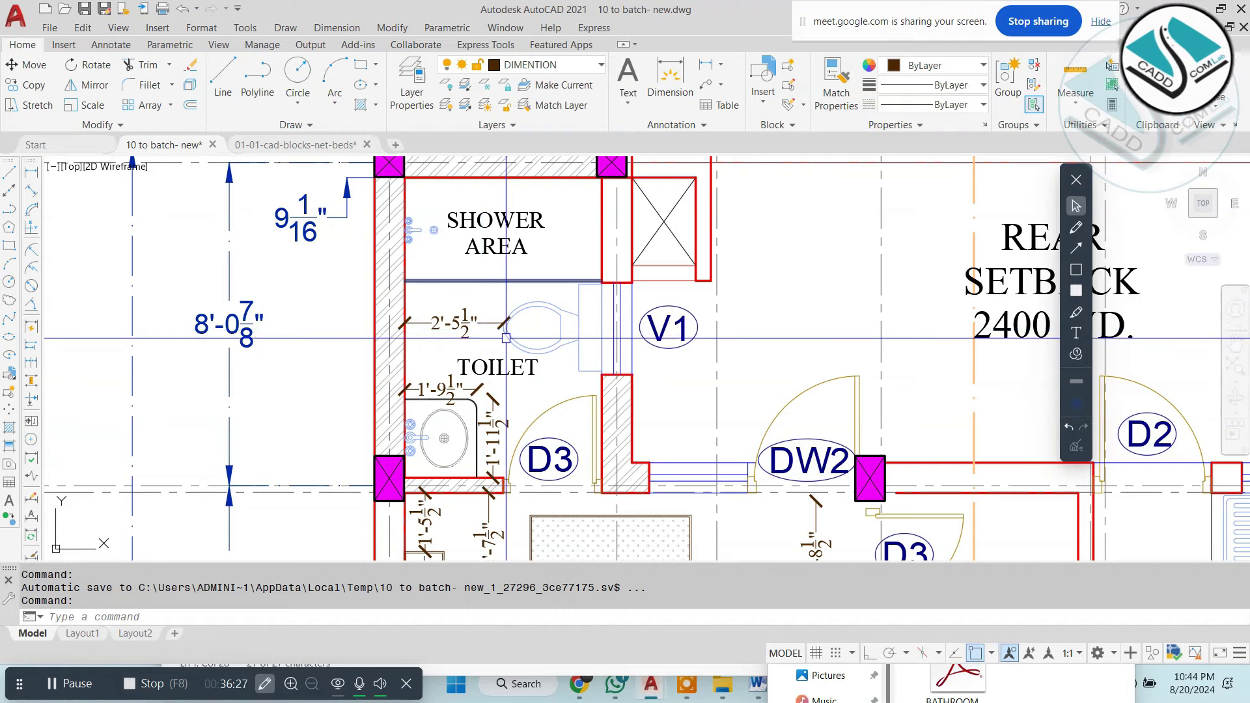
{"action": "left_click", "coordinate": [1045, 681]}
{"action": "left_click", "coordinate": [1040, 399]}
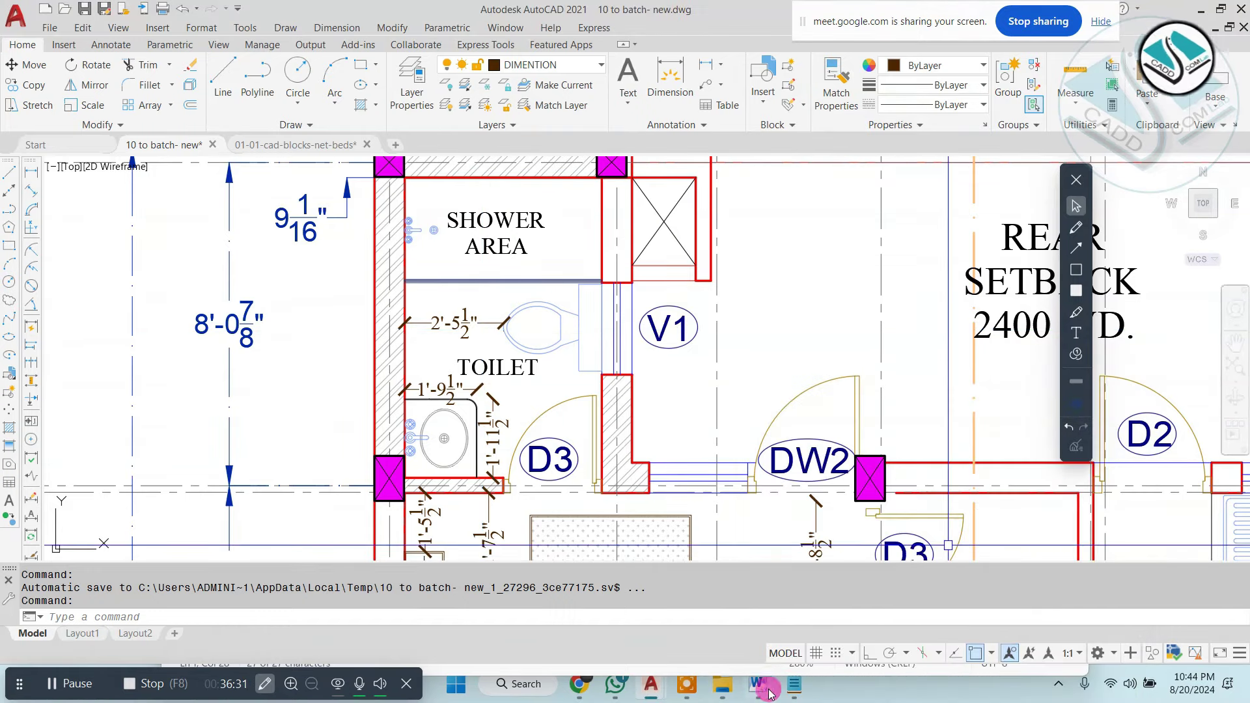
{"action": "left_click", "coordinate": [755, 537]}
Underline the shower's 72" height, 36" width, 36" length and 24" clearance, then erase the marks.
{"action": "scroll", "coordinate": [687, 485], "scroll_direction": "down", "scroll_amount": 5}
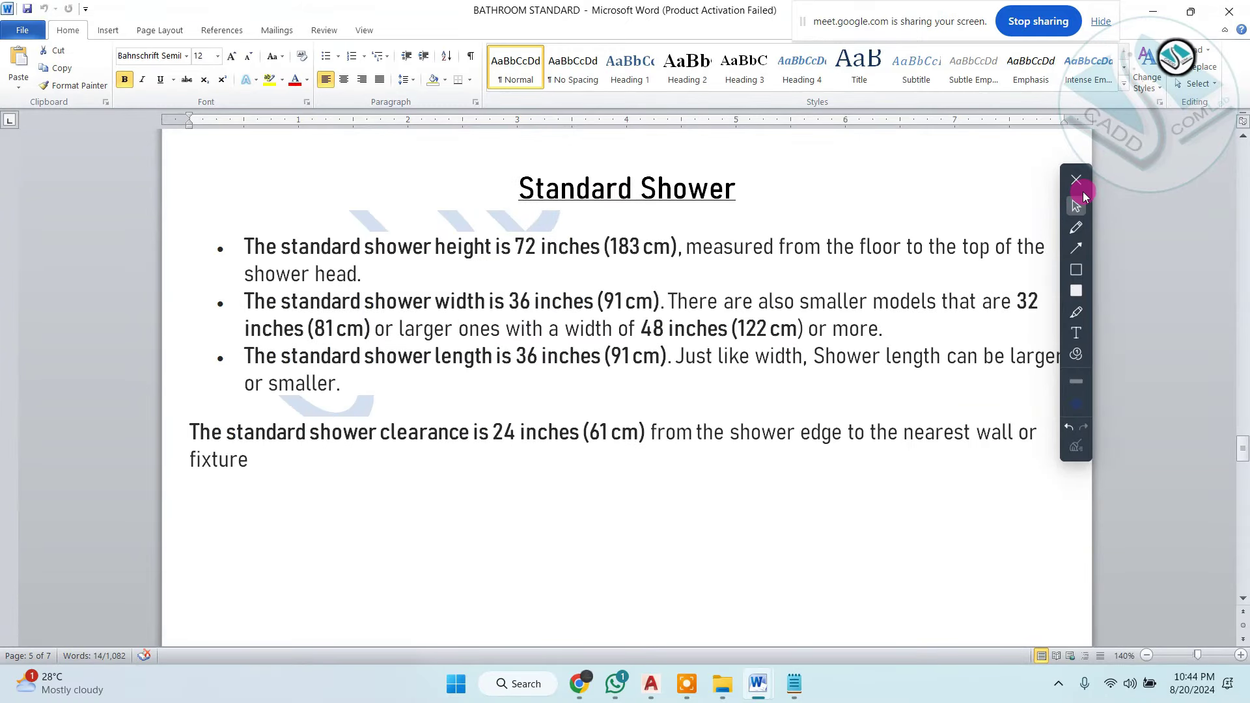
{"action": "left_click_drag", "start_coordinate": [1084, 196], "coordinate": [1148, 193]}
{"action": "left_click", "coordinate": [1133, 223]}
{"action": "left_click_drag", "start_coordinate": [246, 264], "coordinate": [599, 251]}
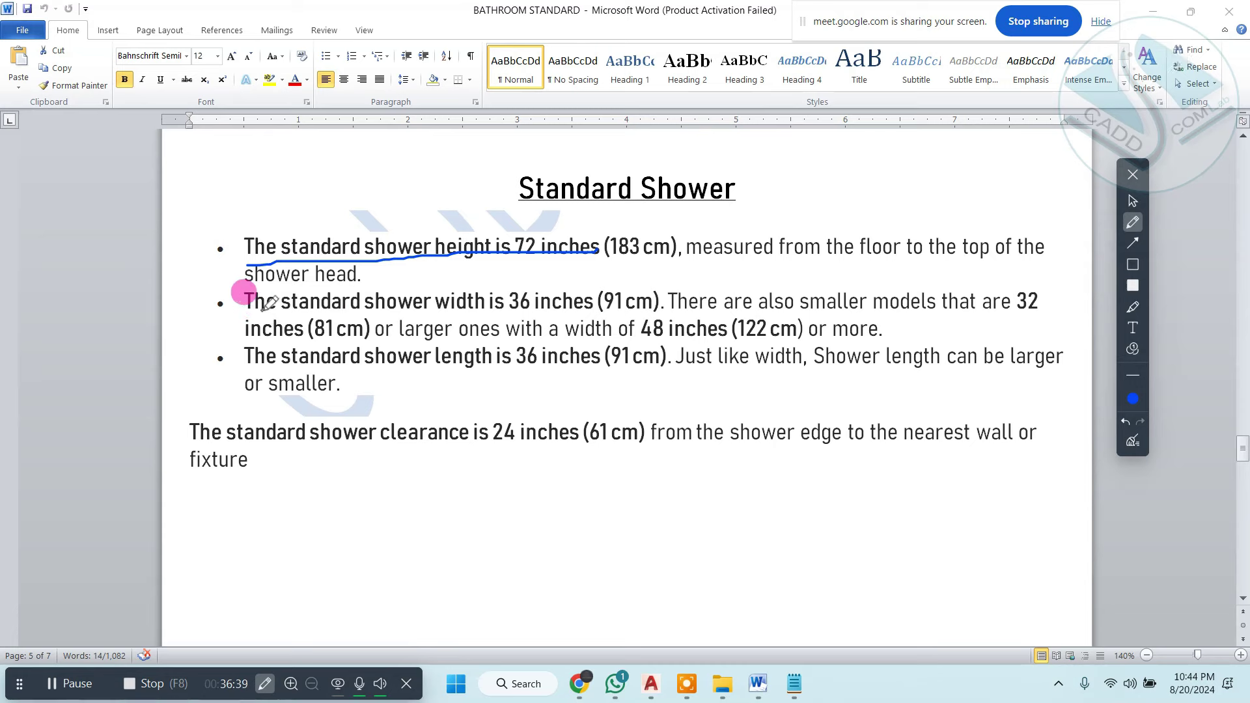
{"action": "left_click_drag", "start_coordinate": [312, 310], "coordinate": [617, 313]}
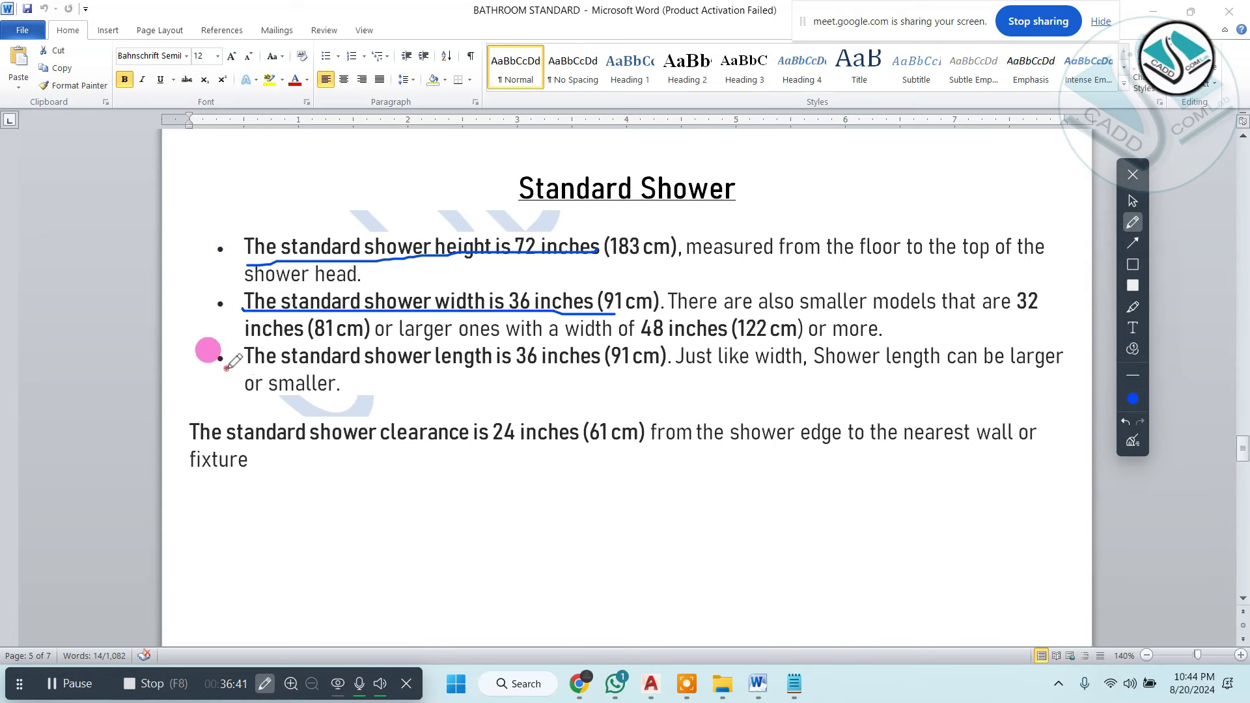
{"action": "left_click_drag", "start_coordinate": [226, 368], "coordinate": [640, 360]}
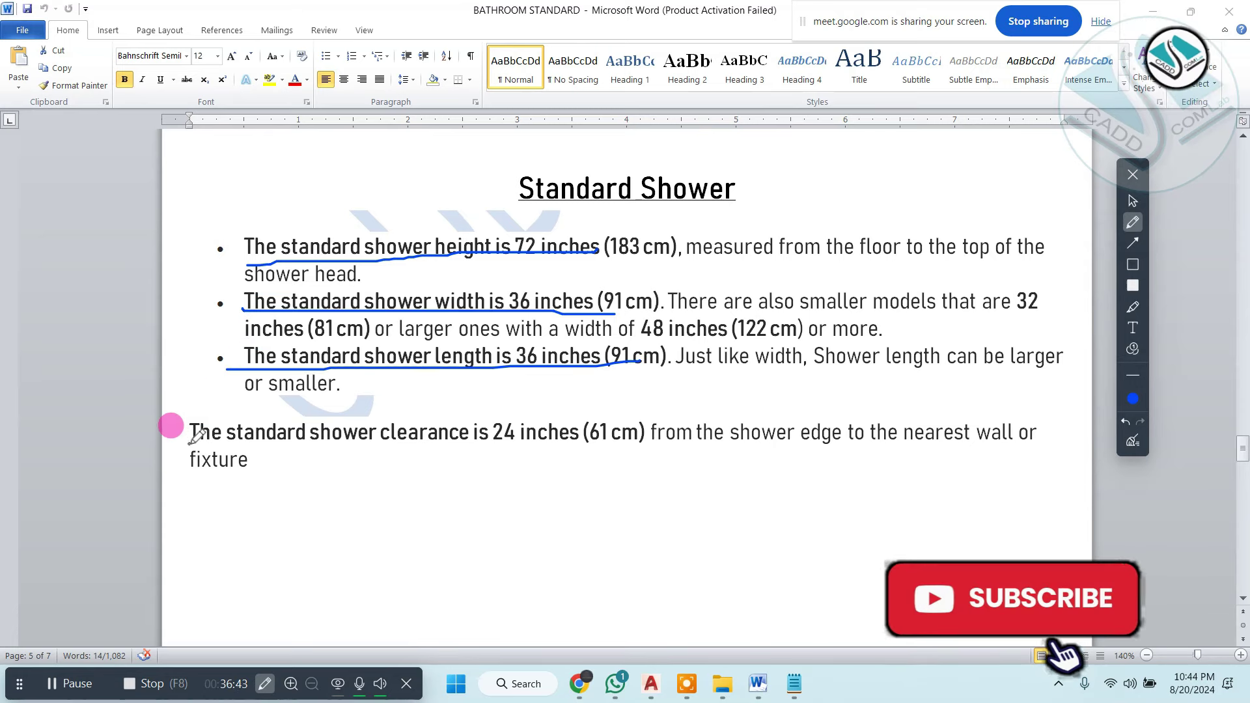
{"action": "left_click_drag", "start_coordinate": [190, 445], "coordinate": [496, 451]}
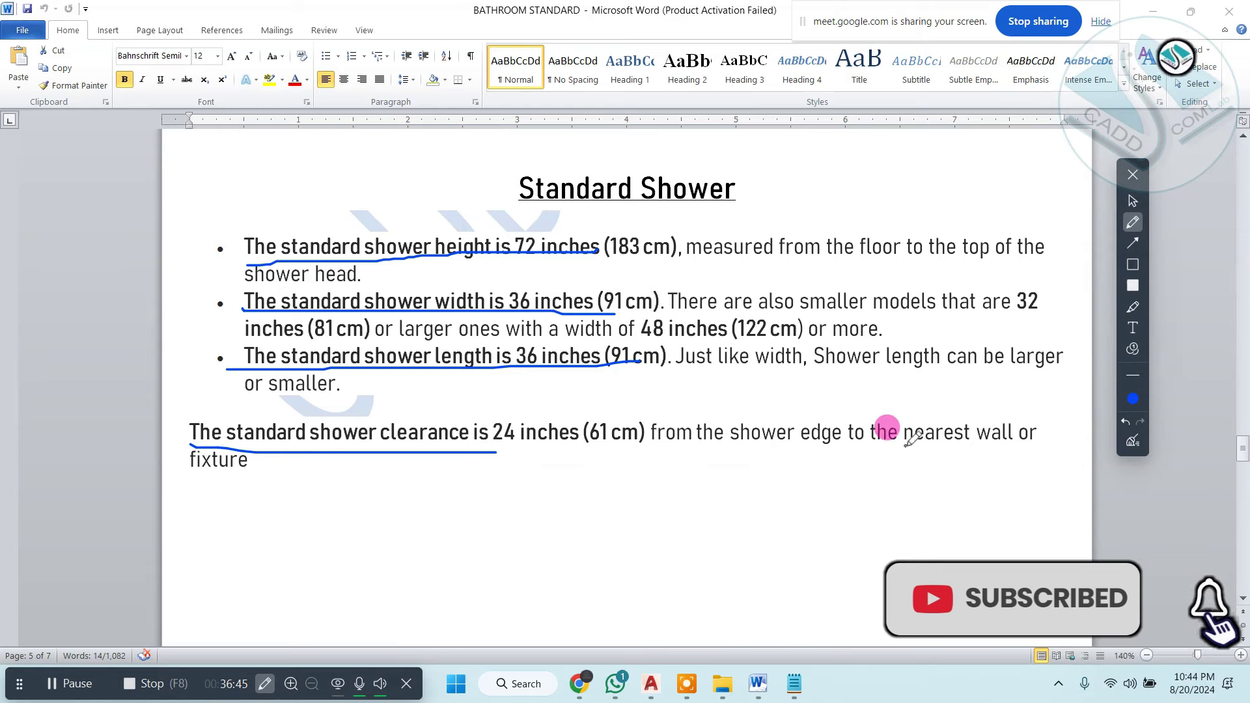
{"action": "left_click", "coordinate": [1133, 441]}
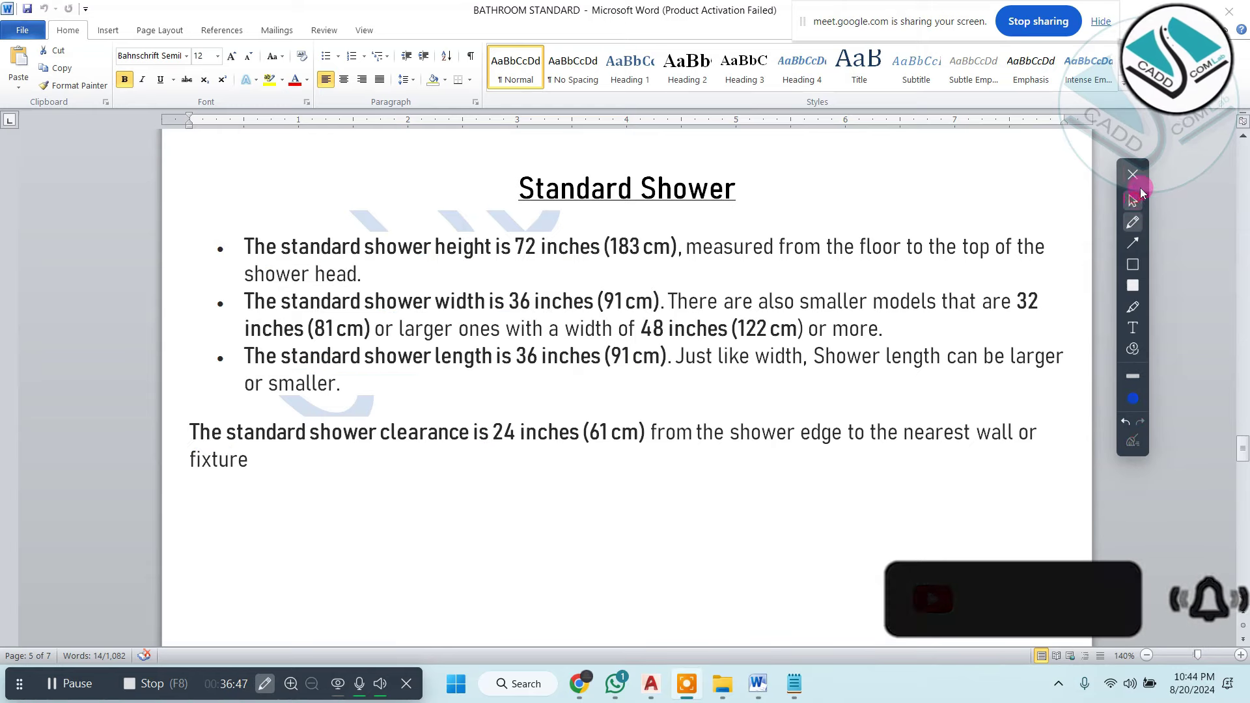
Bracket the standard vanity dimension bullets, then erase the ink and dismiss the annotation tools.
{"action": "scroll", "coordinate": [739, 343], "scroll_direction": "down", "scroll_amount": 6}
{"action": "scroll", "coordinate": [743, 354], "scroll_direction": "down", "scroll_amount": 1}
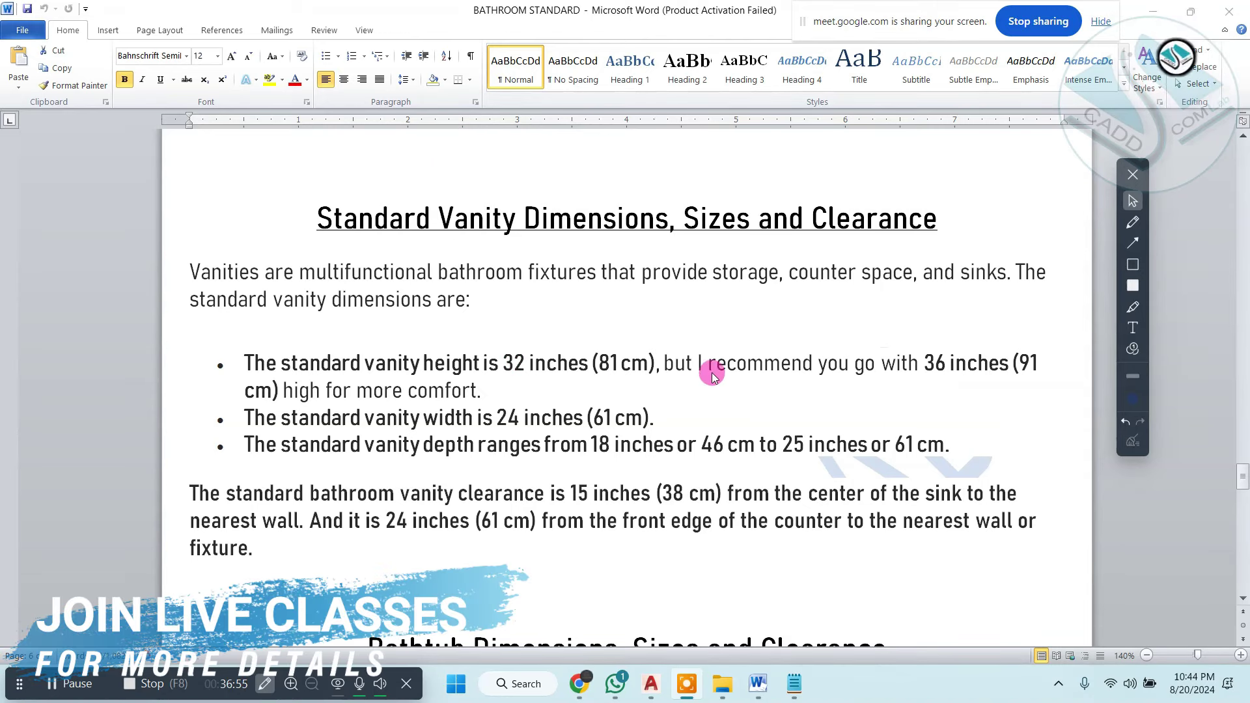
{"action": "left_click", "coordinate": [1130, 224]}
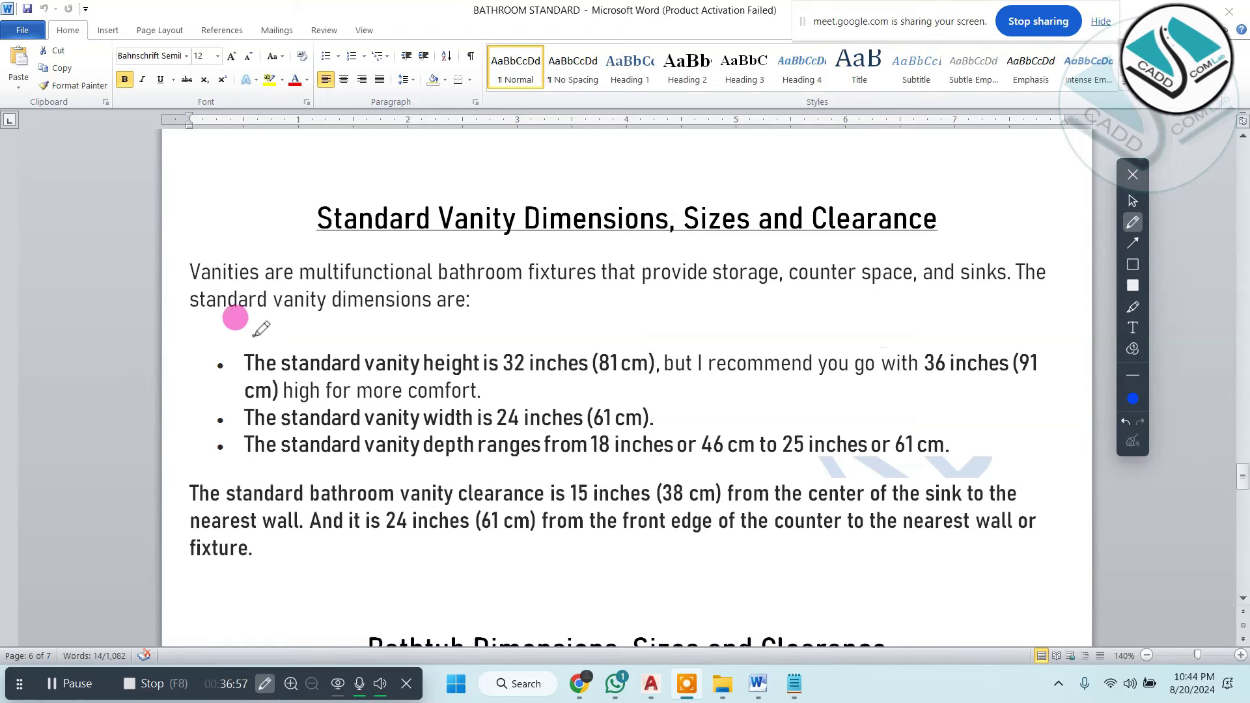
{"action": "left_click_drag", "start_coordinate": [245, 328], "coordinate": [237, 381]}
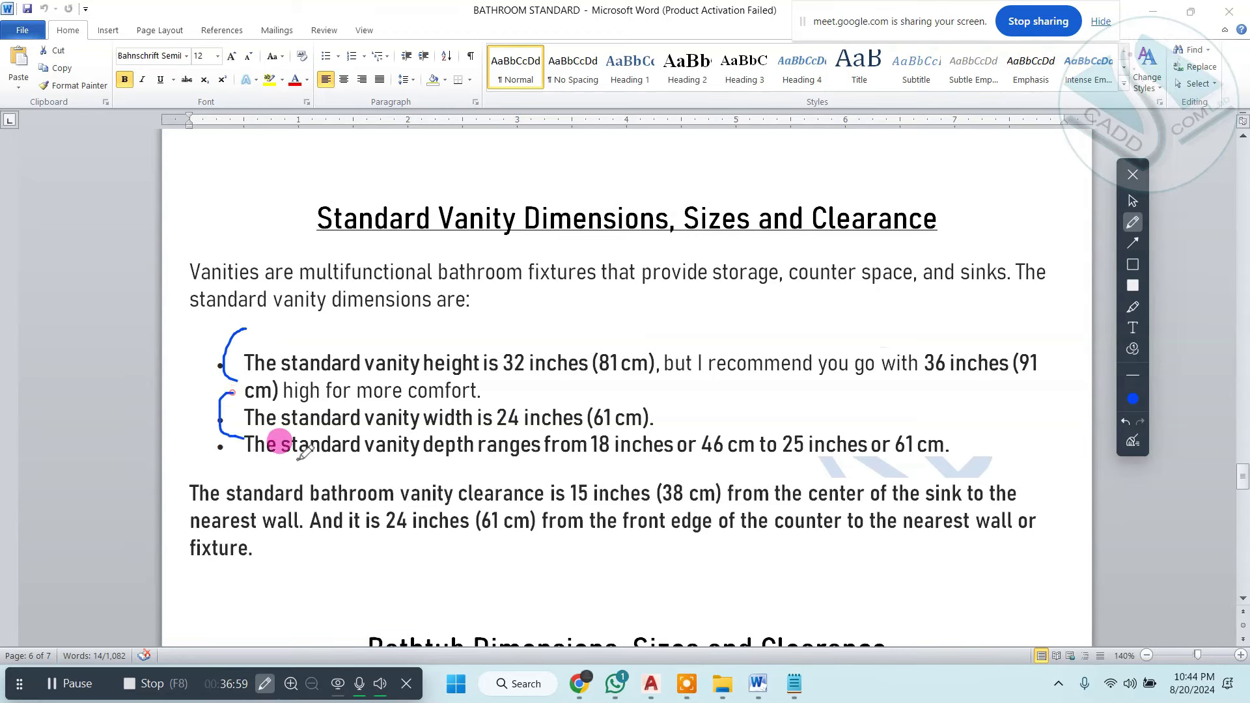
{"action": "left_click", "coordinate": [1133, 442]}
{"action": "key", "text": "Escape"}
Scroll to the end of BATHROOM STANDARD and close Word.
{"action": "scroll", "coordinate": [762, 390], "scroll_direction": "down", "scroll_amount": 5}
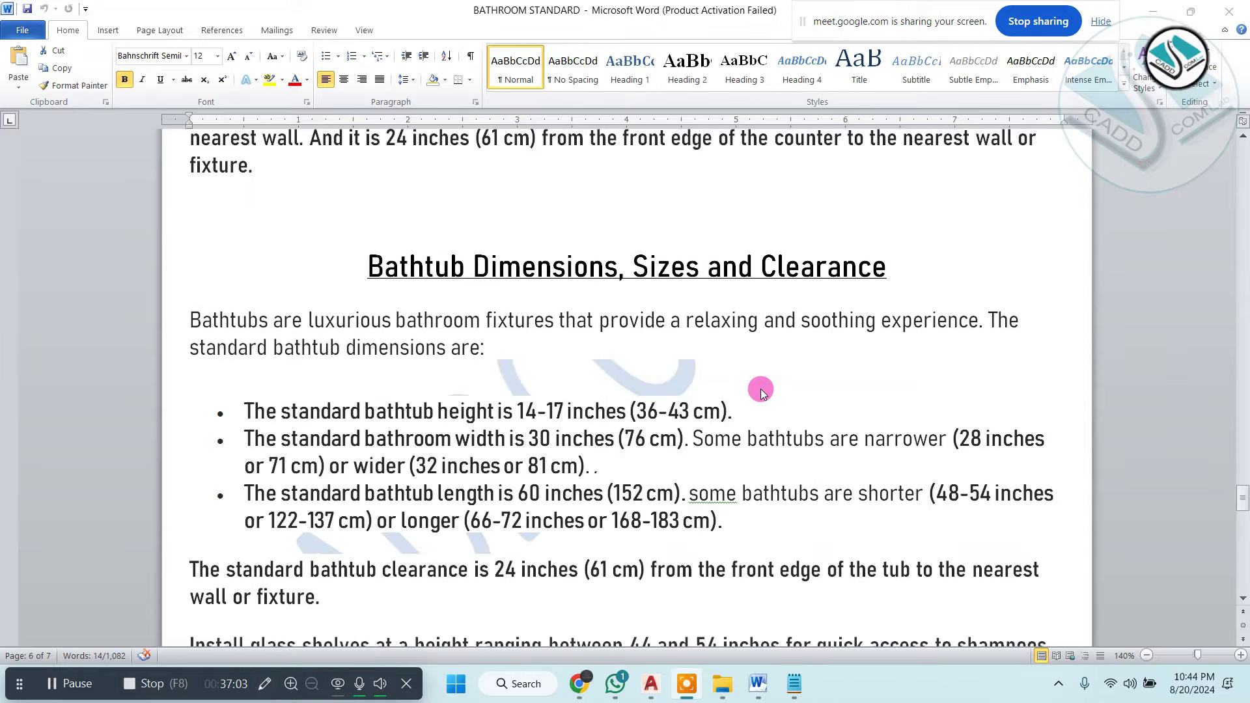
{"action": "scroll", "coordinate": [591, 357], "scroll_direction": "down", "scroll_amount": 1}
{"action": "scroll", "coordinate": [595, 293], "scroll_direction": "down", "scroll_amount": 1}
{"action": "scroll", "coordinate": [625, 338], "scroll_direction": "down", "scroll_amount": 6}
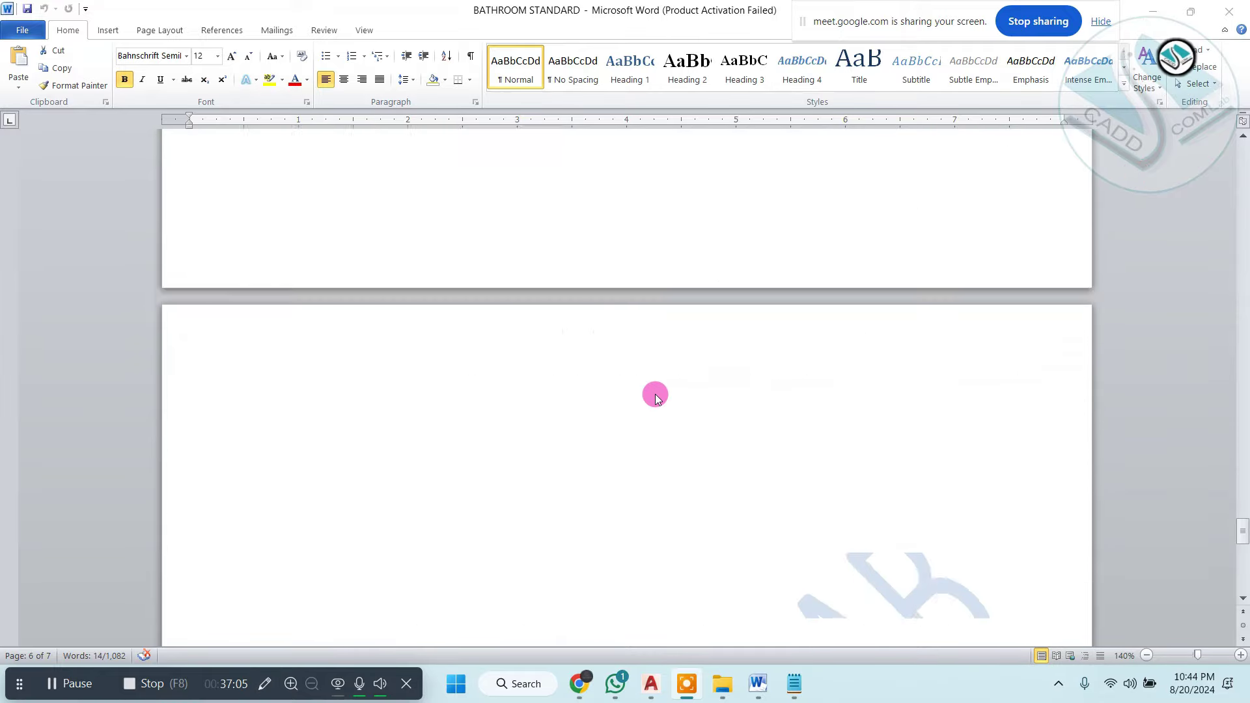
{"action": "scroll", "coordinate": [657, 394], "scroll_direction": "down", "scroll_amount": 4}
{"action": "left_click", "coordinate": [1229, 11]}
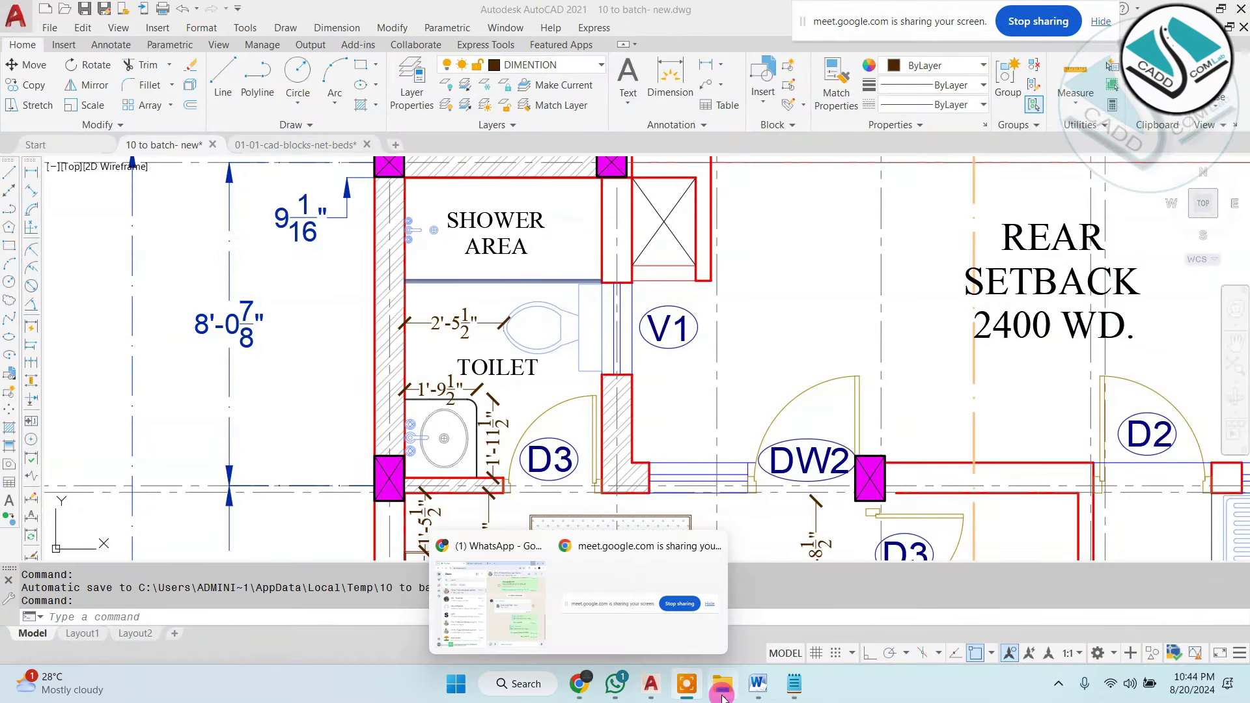
Open the DRG ROOM OR LIVING STANDARD SIZES PDF from the drg.room standard folder.
{"action": "left_click", "coordinate": [722, 684]}
{"action": "left_click", "coordinate": [1077, 397]}
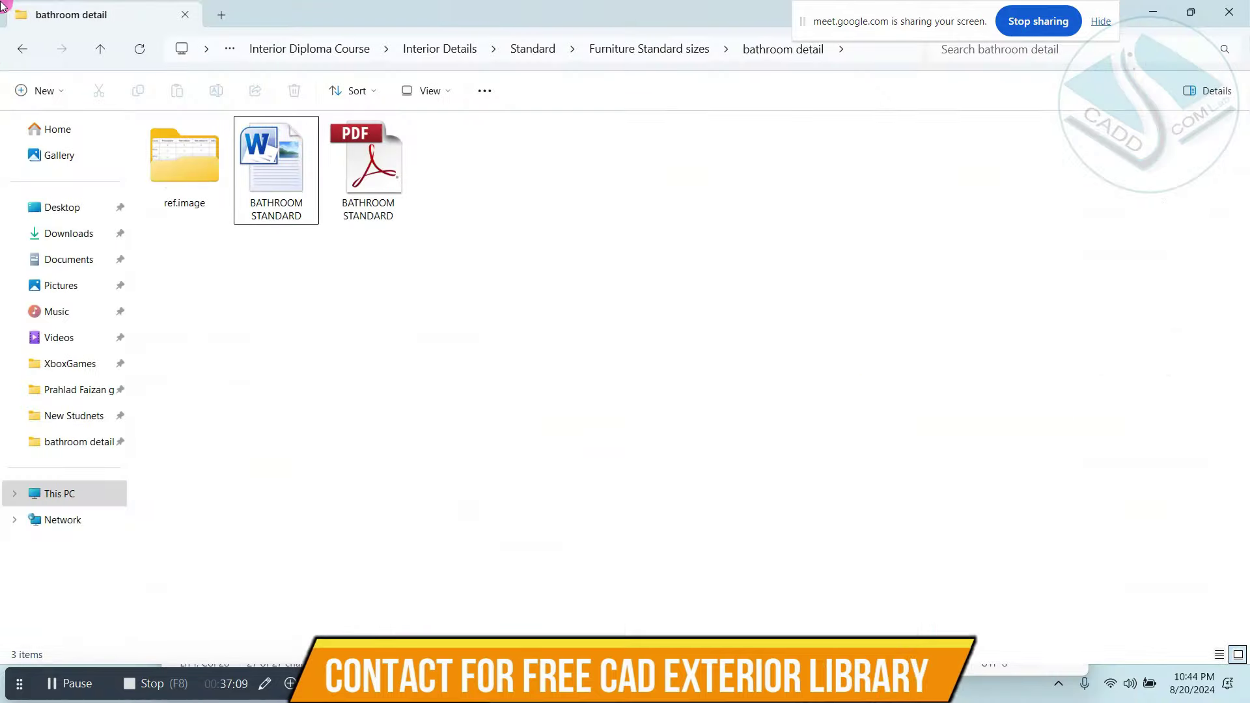
{"action": "left_click", "coordinate": [36, 58]}
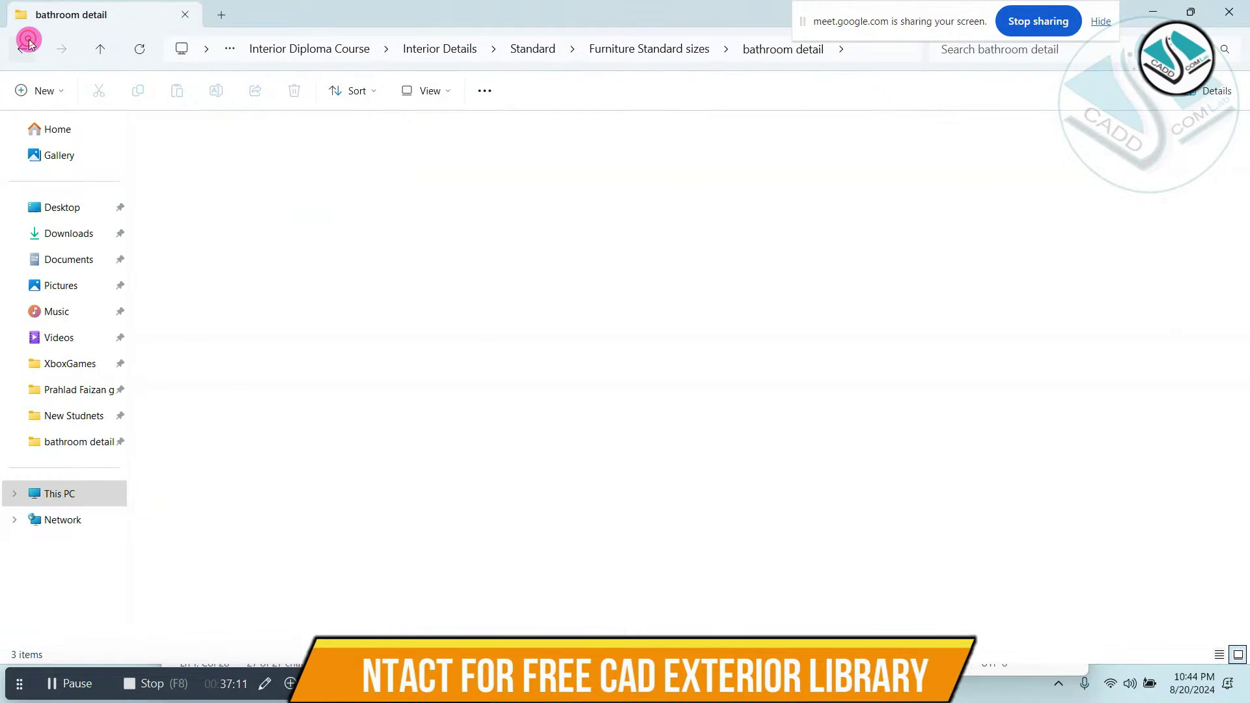
{"action": "double_click", "coordinate": [277, 159]}
{"action": "left_click", "coordinate": [335, 153]}
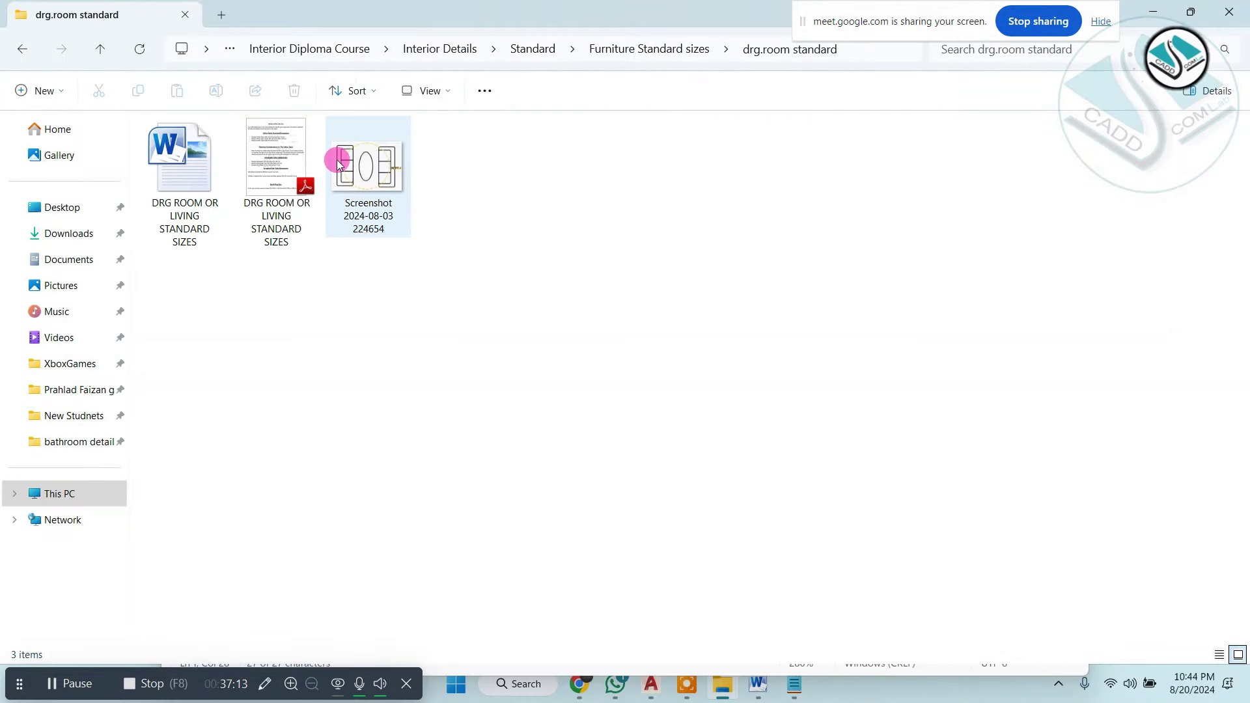
{"action": "double_click", "coordinate": [310, 159]}
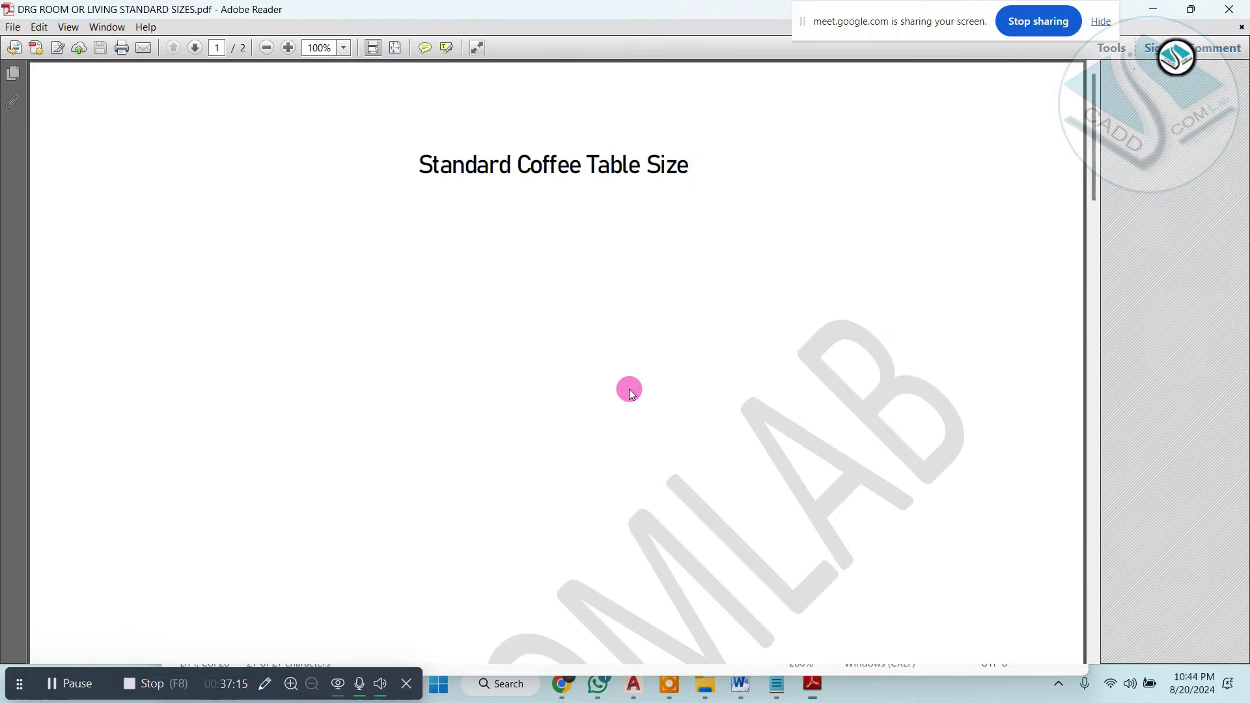
Scroll through the coffee table, sofa, side table, rug and chandelier sizes, then close Adobe Reader.
{"action": "scroll", "coordinate": [645, 391], "scroll_direction": "down", "scroll_amount": 5}
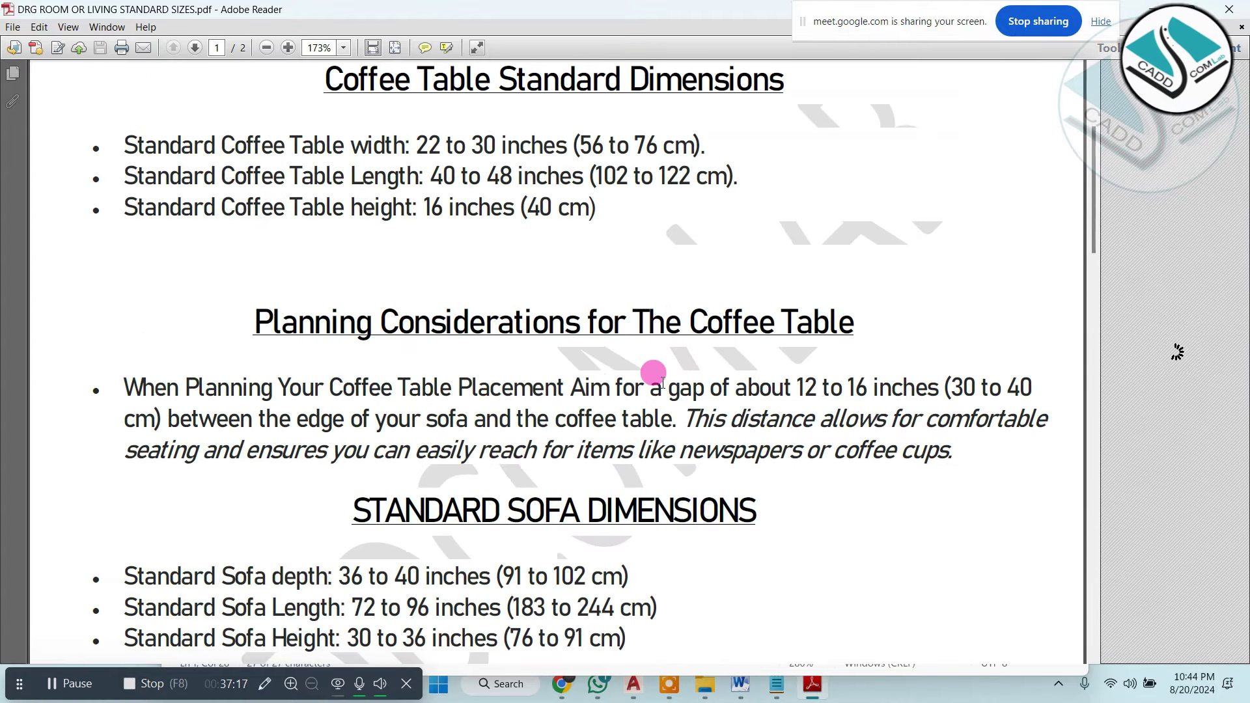
{"action": "scroll", "coordinate": [476, 333], "scroll_direction": "down", "scroll_amount": 4}
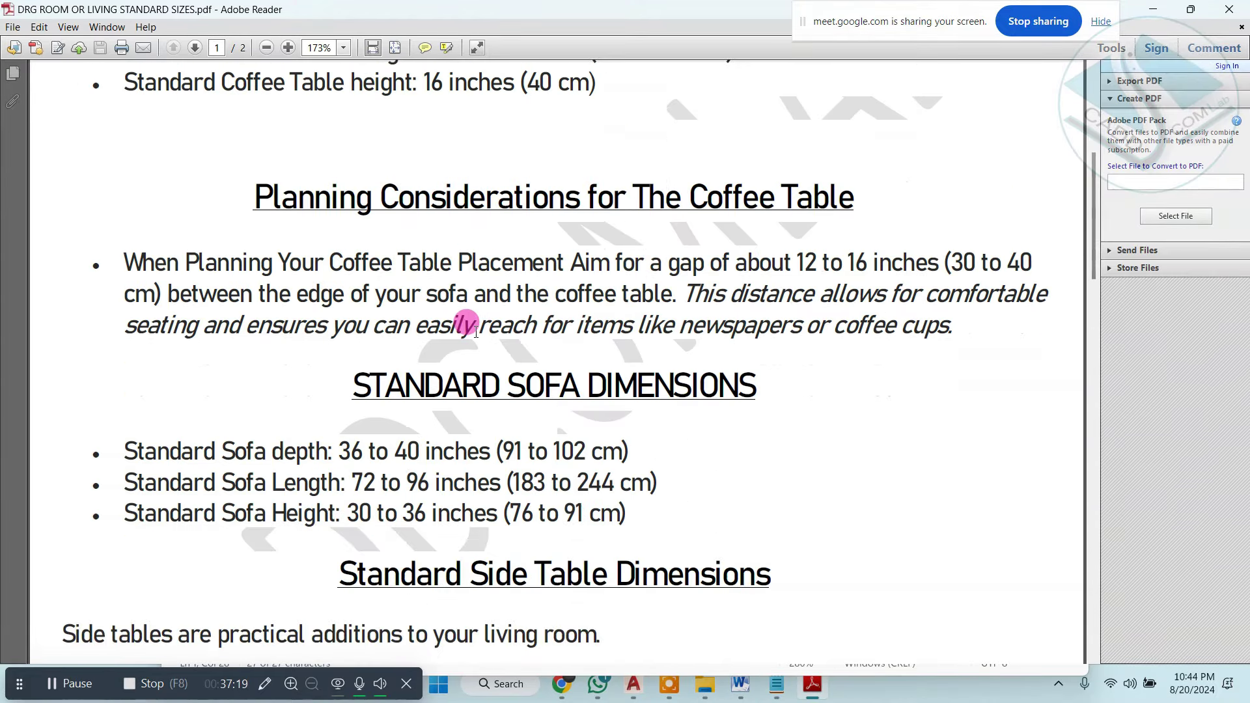
{"action": "scroll", "coordinate": [530, 382], "scroll_direction": "down", "scroll_amount": 4}
{"action": "scroll", "coordinate": [567, 334], "scroll_direction": "down", "scroll_amount": 3}
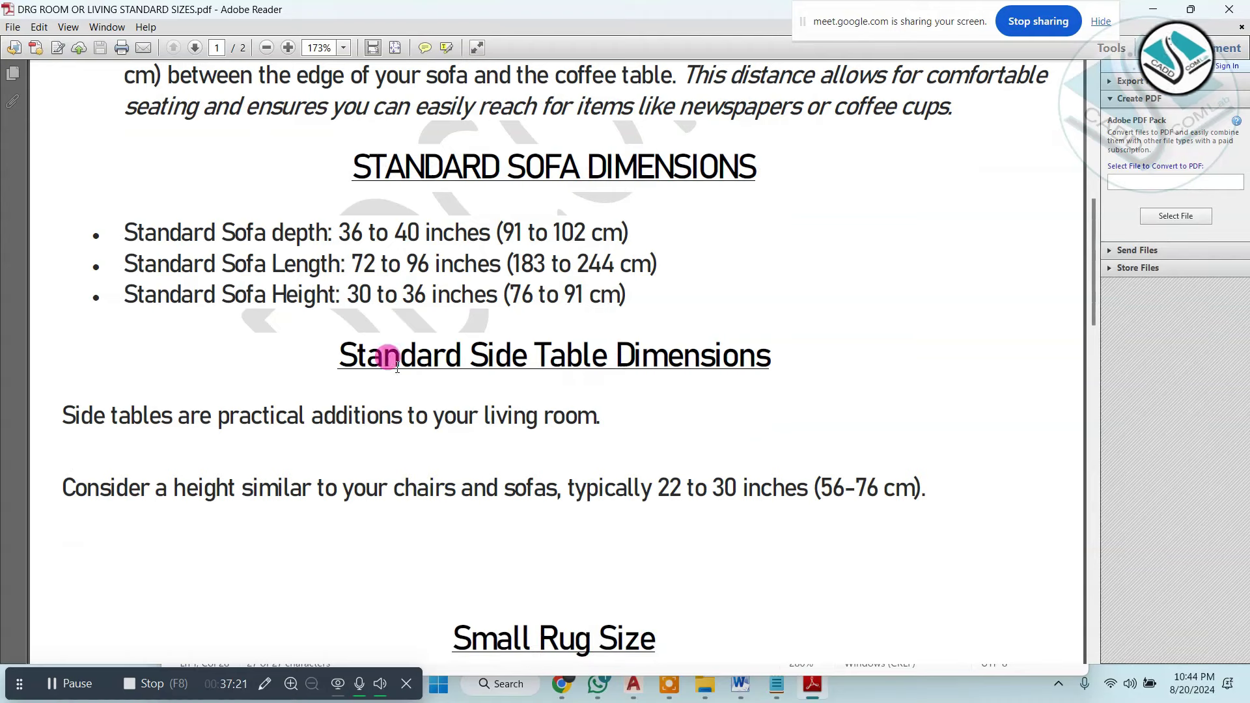
{"action": "scroll", "coordinate": [644, 367], "scroll_direction": "down", "scroll_amount": 9}
{"action": "scroll", "coordinate": [636, 358], "scroll_direction": "down", "scroll_amount": 6}
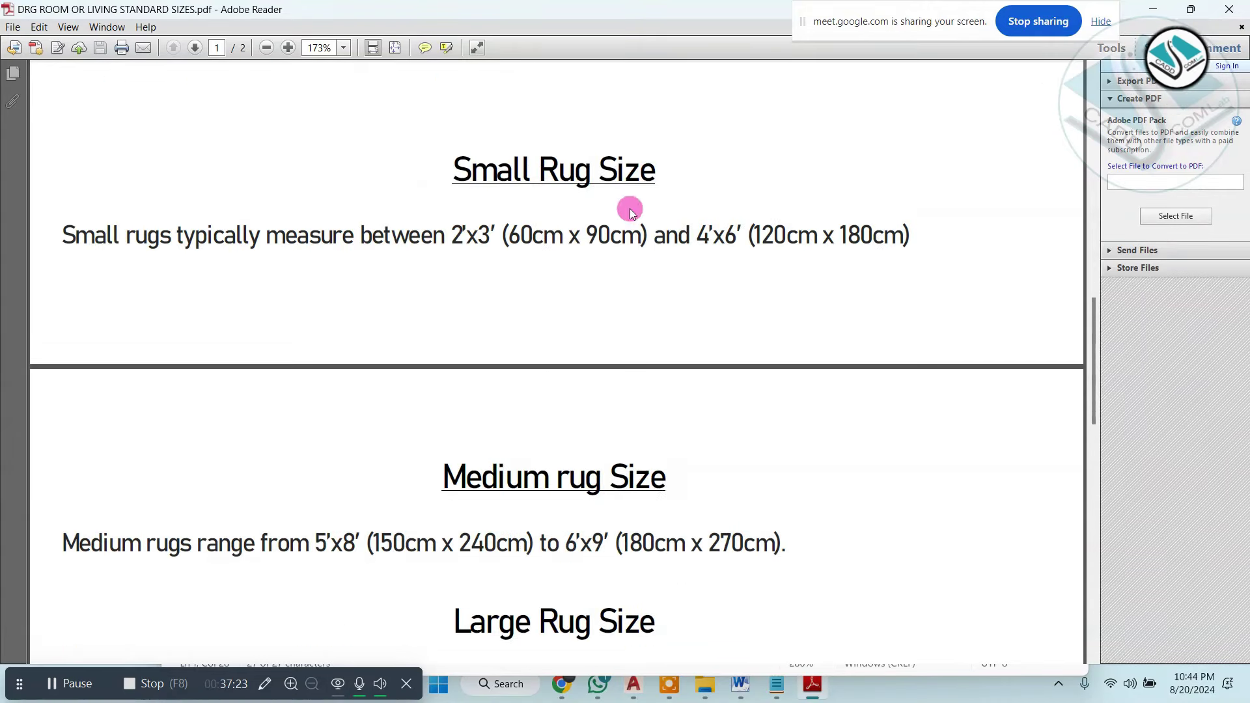
{"action": "scroll", "coordinate": [607, 293], "scroll_direction": "down", "scroll_amount": 6}
{"action": "scroll", "coordinate": [591, 280], "scroll_direction": "down", "scroll_amount": 4}
{"action": "scroll", "coordinate": [591, 280], "scroll_direction": "down", "scroll_amount": 1}
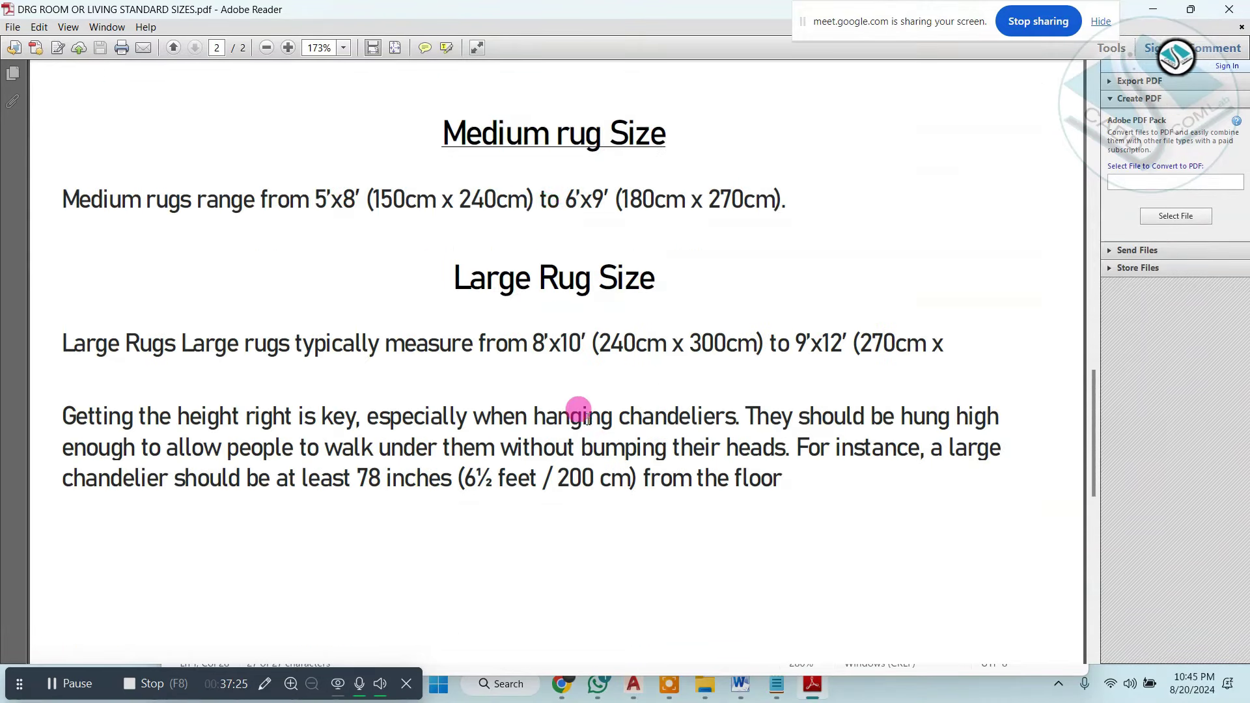
{"action": "scroll", "coordinate": [654, 413], "scroll_direction": "down", "scroll_amount": 11}
{"action": "scroll", "coordinate": [604, 385], "scroll_direction": "down", "scroll_amount": 3}
{"action": "key", "text": "alt+F4"}
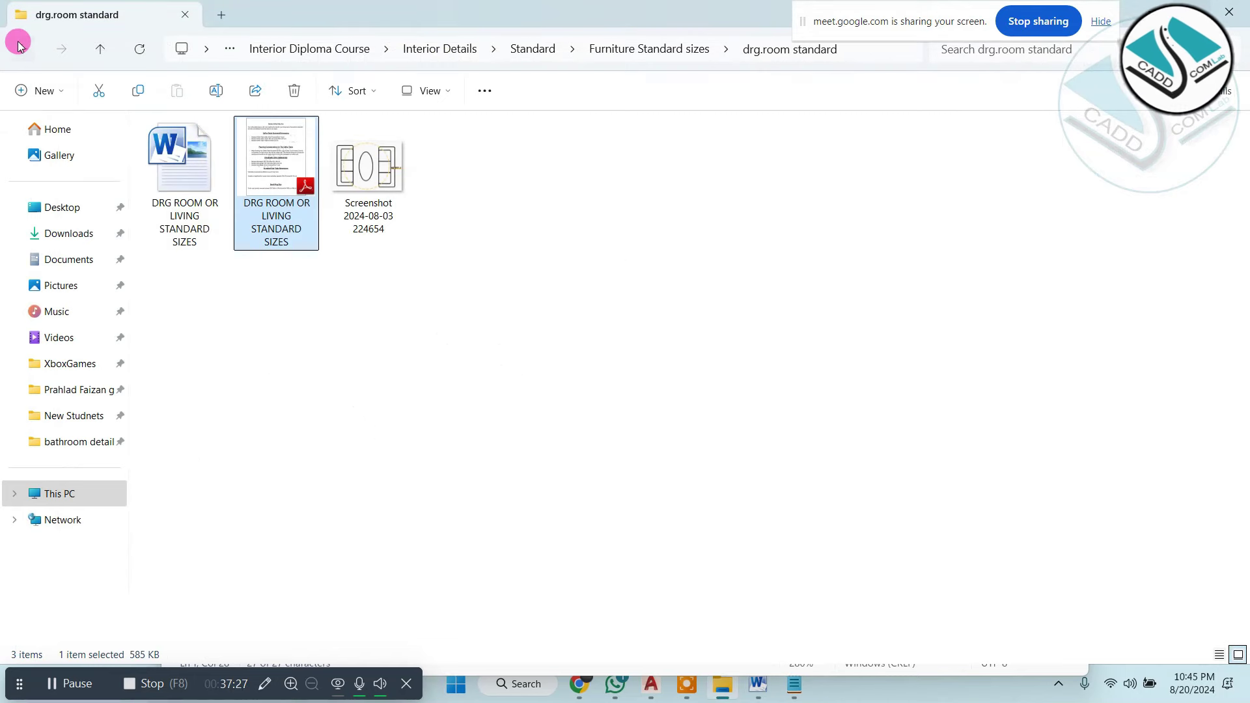
Open the TYPES OF VANITY document from Types Furniture > Types of vanity, maximized.
{"action": "left_click", "coordinate": [16, 44]}
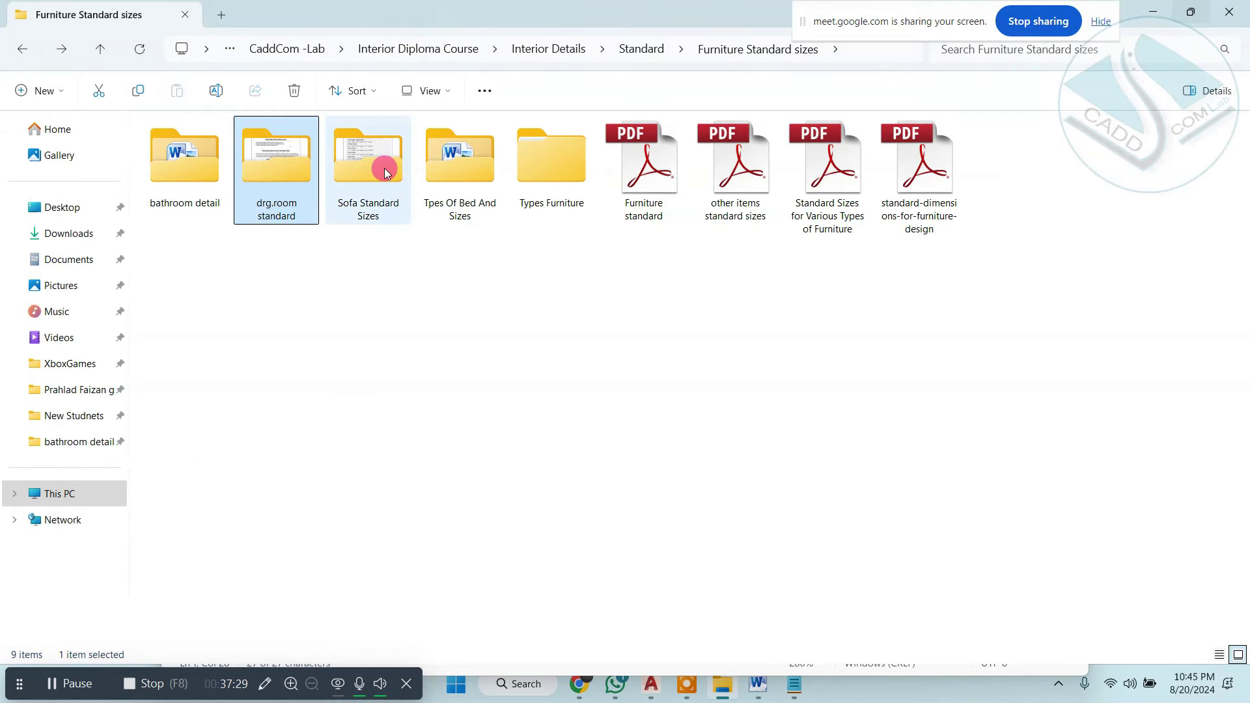
{"action": "double_click", "coordinate": [555, 166]}
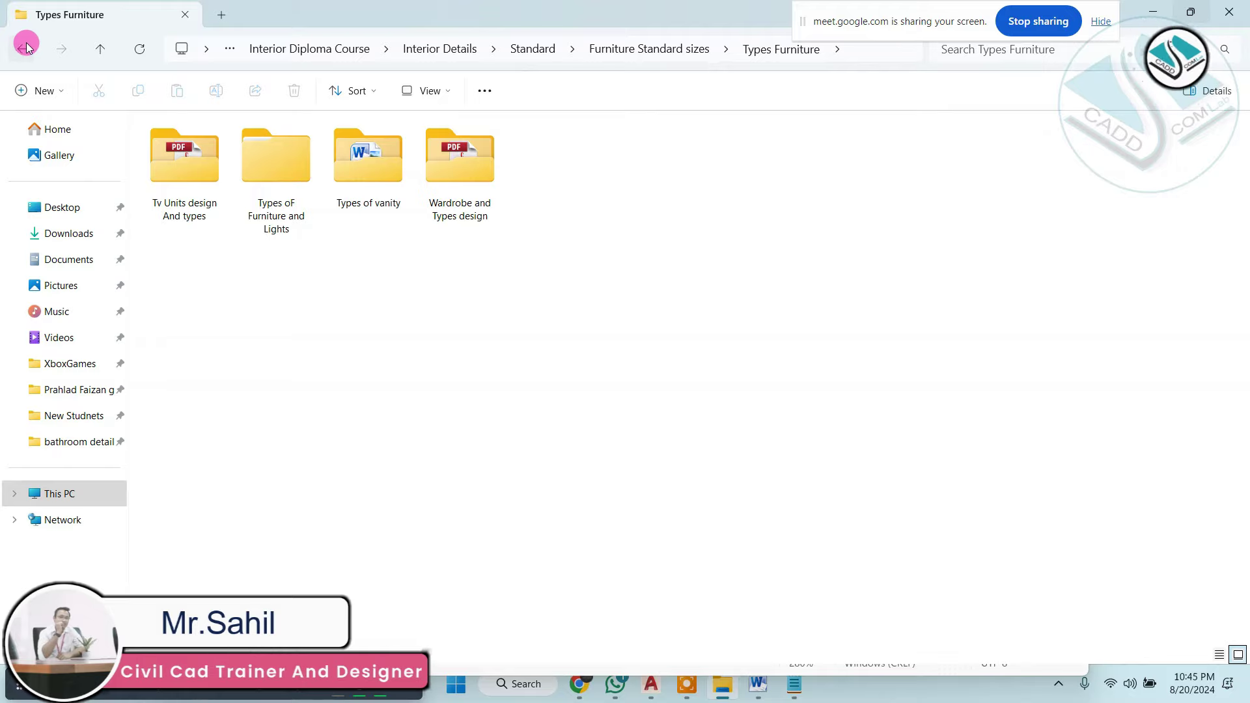
{"action": "double_click", "coordinate": [385, 173]}
{"action": "double_click", "coordinate": [185, 163]}
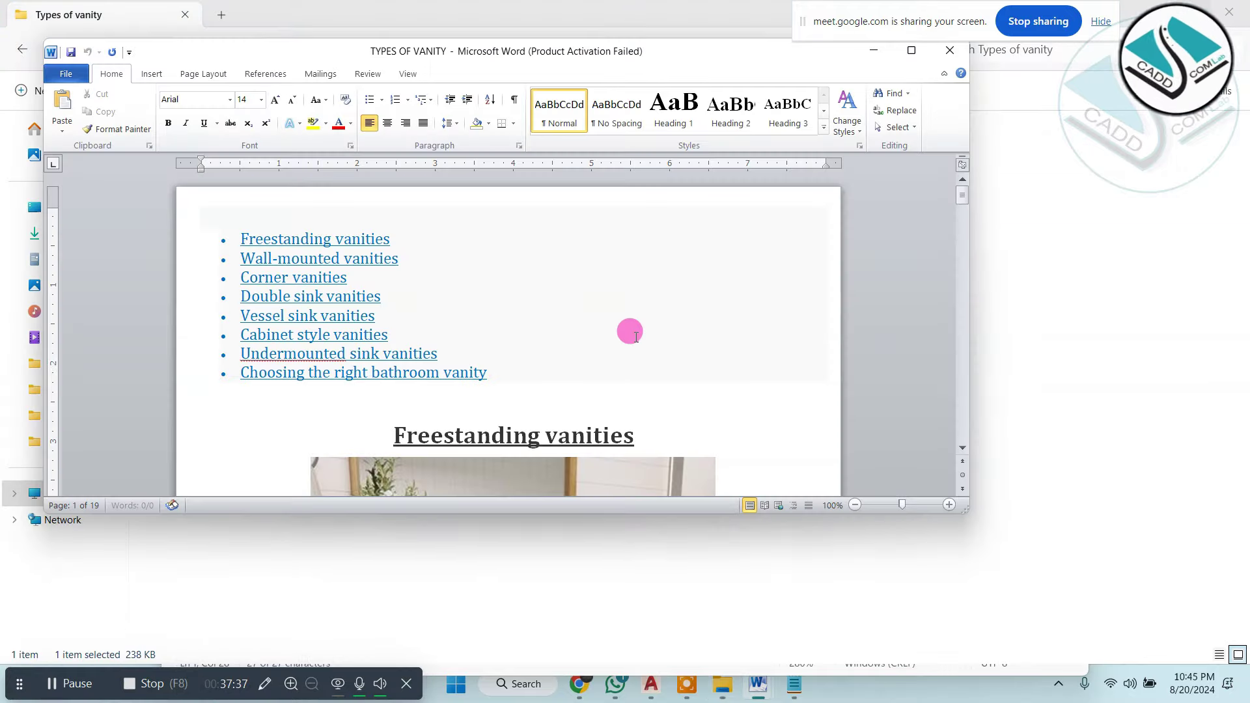
{"action": "left_click", "coordinate": [911, 52]}
Scroll through every vanity type down to undermounted sink vanities, then close the document.
{"action": "scroll", "coordinate": [553, 384], "scroll_direction": "down", "scroll_amount": 3}
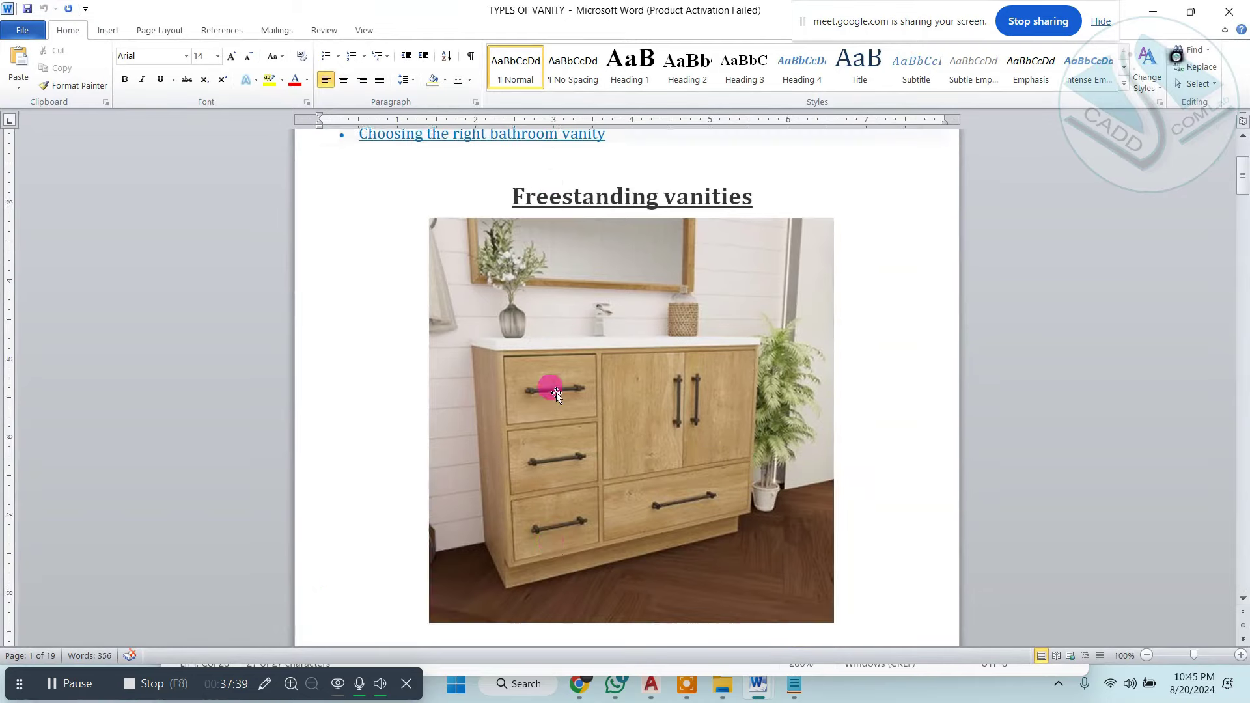
{"action": "scroll", "coordinate": [566, 381], "scroll_direction": "down", "scroll_amount": 3}
{"action": "scroll", "coordinate": [590, 329], "scroll_direction": "up", "scroll_amount": 2}
{"action": "scroll", "coordinate": [600, 294], "scroll_direction": "down", "scroll_amount": 3}
{"action": "scroll", "coordinate": [603, 304], "scroll_direction": "down", "scroll_amount": 4}
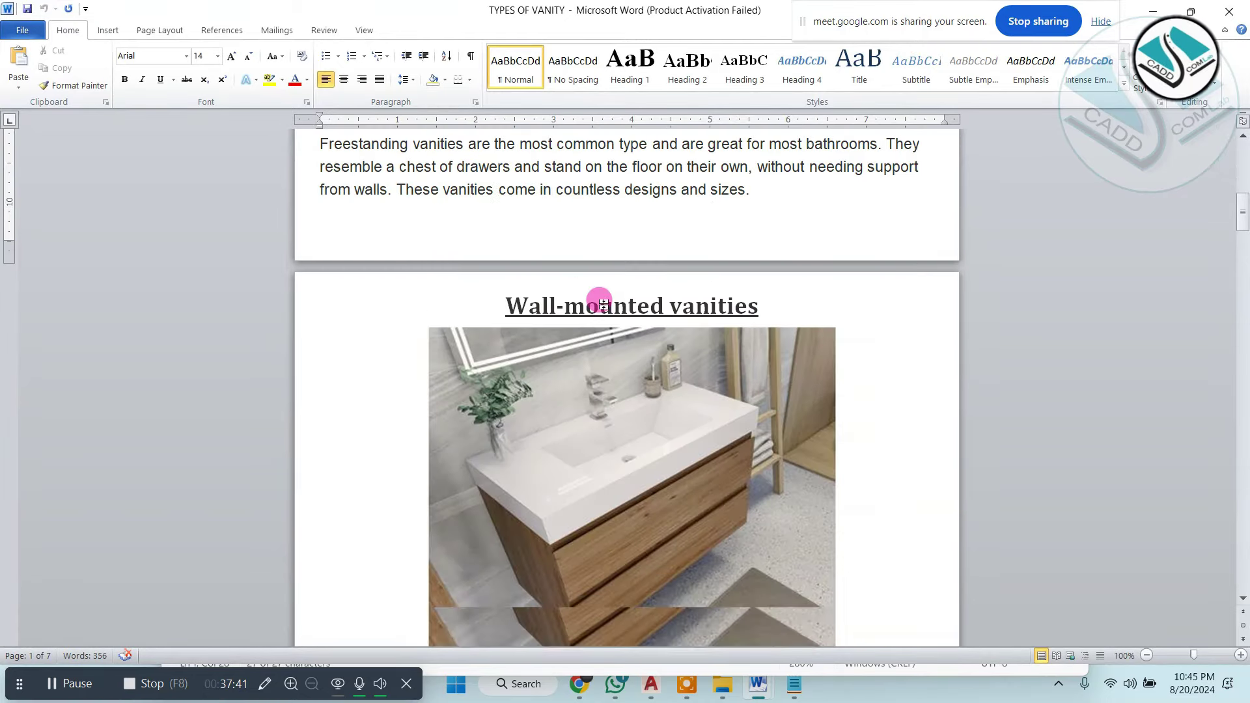
{"action": "scroll", "coordinate": [595, 299], "scroll_direction": "down", "scroll_amount": 2}
{"action": "scroll", "coordinate": [659, 245], "scroll_direction": "down", "scroll_amount": 5}
{"action": "scroll", "coordinate": [627, 260], "scroll_direction": "down", "scroll_amount": 5}
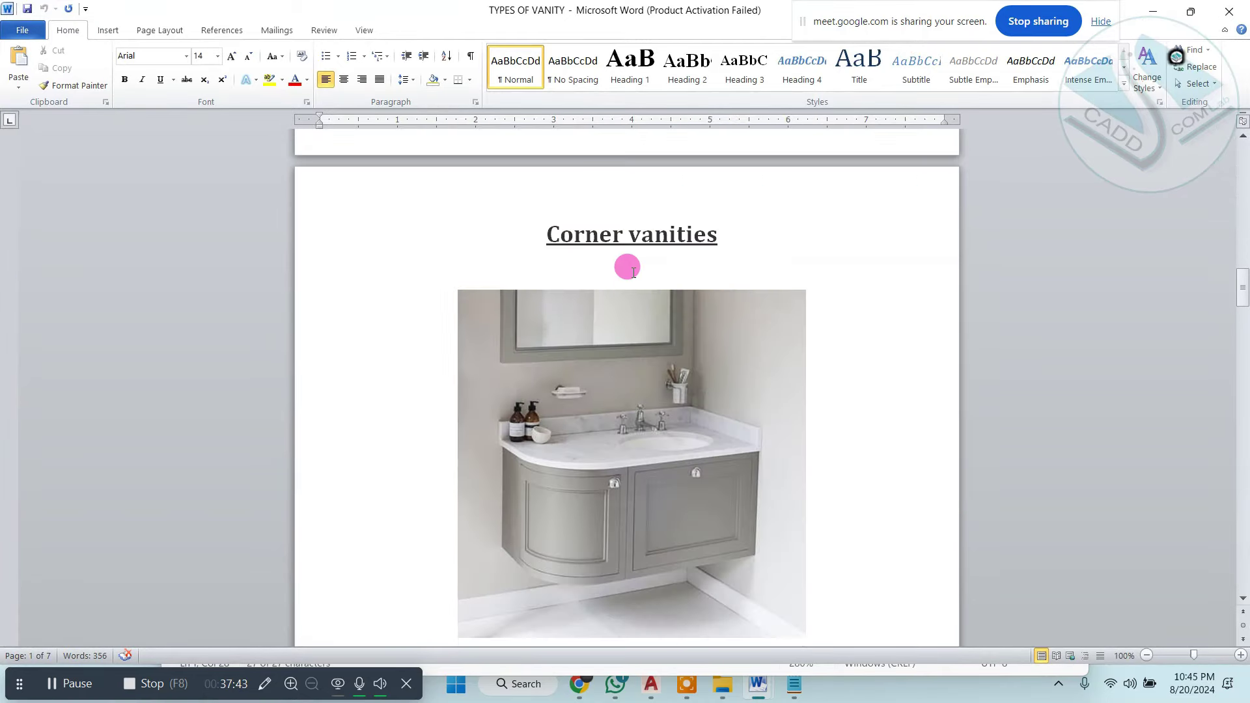
{"action": "scroll", "coordinate": [625, 435], "scroll_direction": "down", "scroll_amount": 2}
{"action": "scroll", "coordinate": [628, 424], "scroll_direction": "down", "scroll_amount": 6}
{"action": "scroll", "coordinate": [632, 429], "scroll_direction": "down", "scroll_amount": 5}
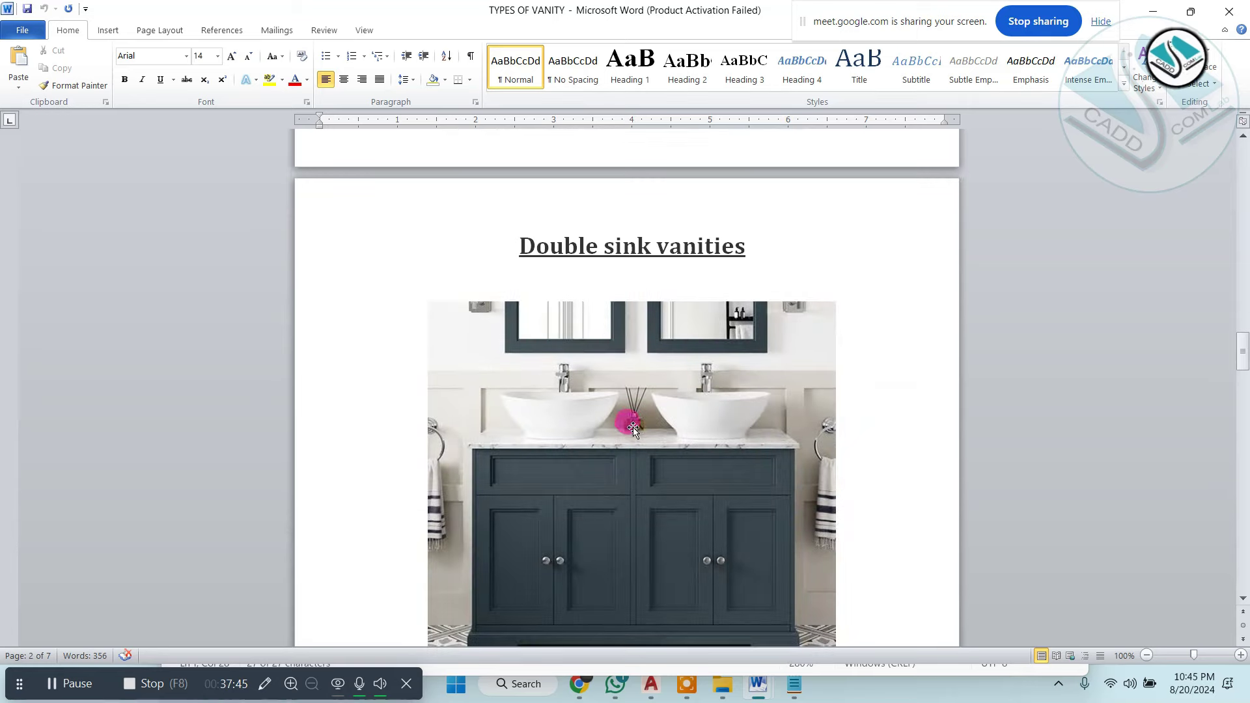
{"action": "scroll", "coordinate": [703, 371], "scroll_direction": "down", "scroll_amount": 1}
{"action": "scroll", "coordinate": [672, 423], "scroll_direction": "down", "scroll_amount": 3}
{"action": "scroll", "coordinate": [670, 412], "scroll_direction": "down", "scroll_amount": 6}
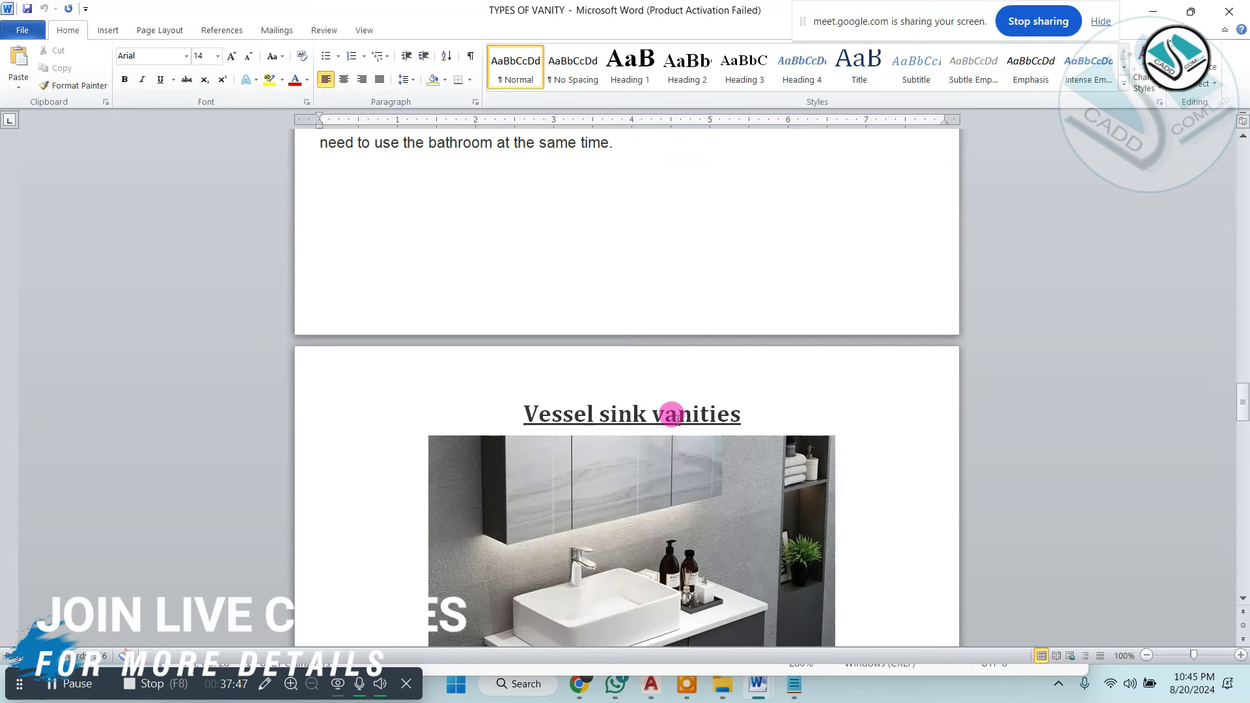
{"action": "scroll", "coordinate": [655, 384], "scroll_direction": "down", "scroll_amount": 3}
{"action": "scroll", "coordinate": [678, 332], "scroll_direction": "down", "scroll_amount": 4}
{"action": "scroll", "coordinate": [681, 335], "scroll_direction": "down", "scroll_amount": 5}
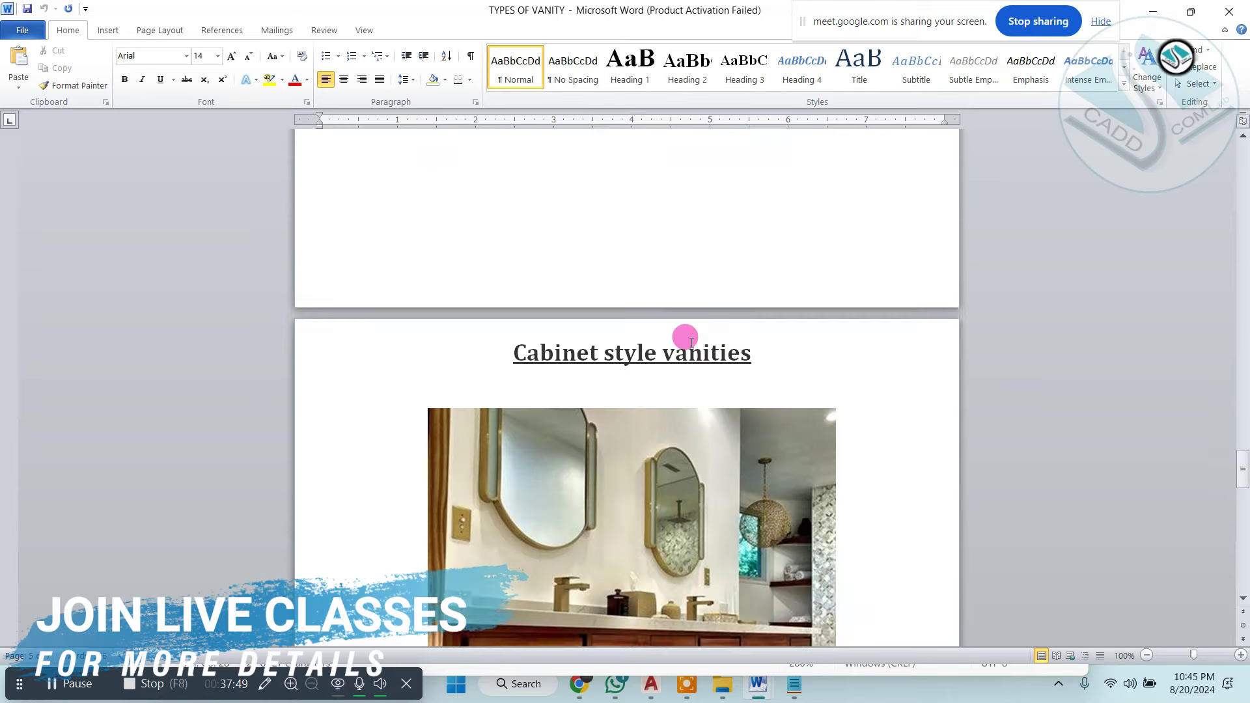
{"action": "scroll", "coordinate": [625, 325], "scroll_direction": "down", "scroll_amount": 3}
{"action": "scroll", "coordinate": [677, 401], "scroll_direction": "down", "scroll_amount": 8}
{"action": "scroll", "coordinate": [673, 399], "scroll_direction": "down", "scroll_amount": 4}
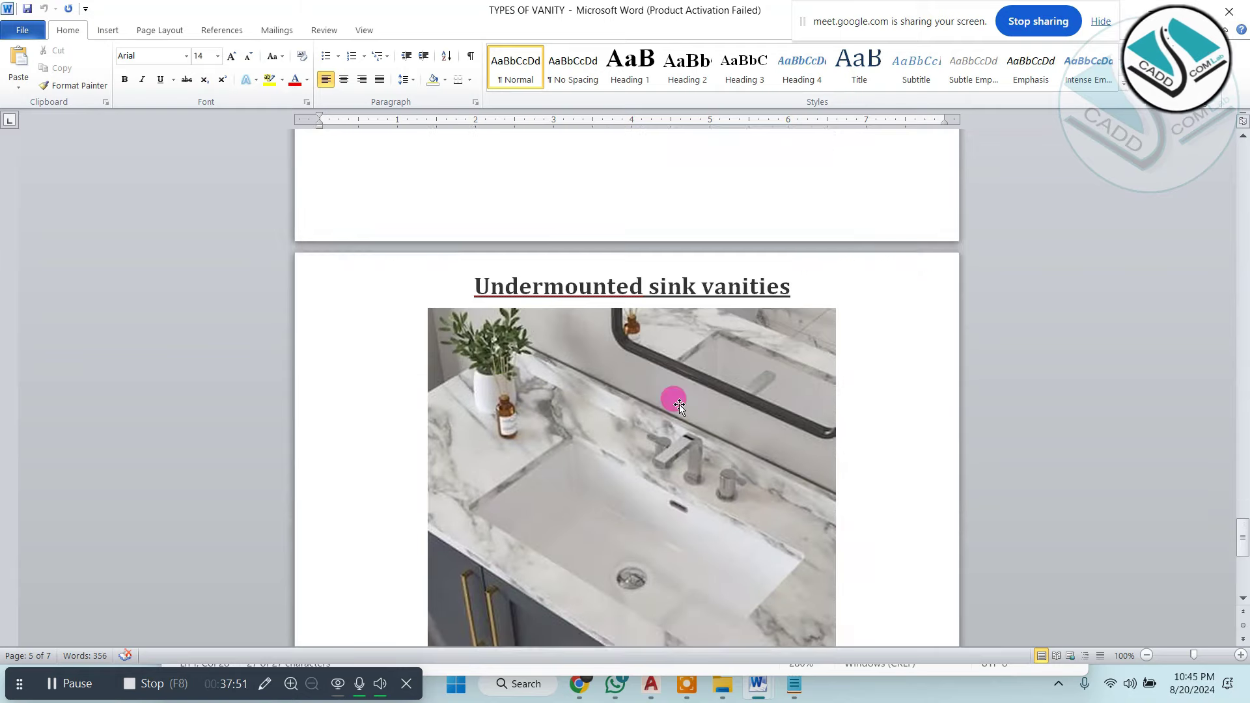
{"action": "scroll", "coordinate": [638, 365], "scroll_direction": "down", "scroll_amount": 2}
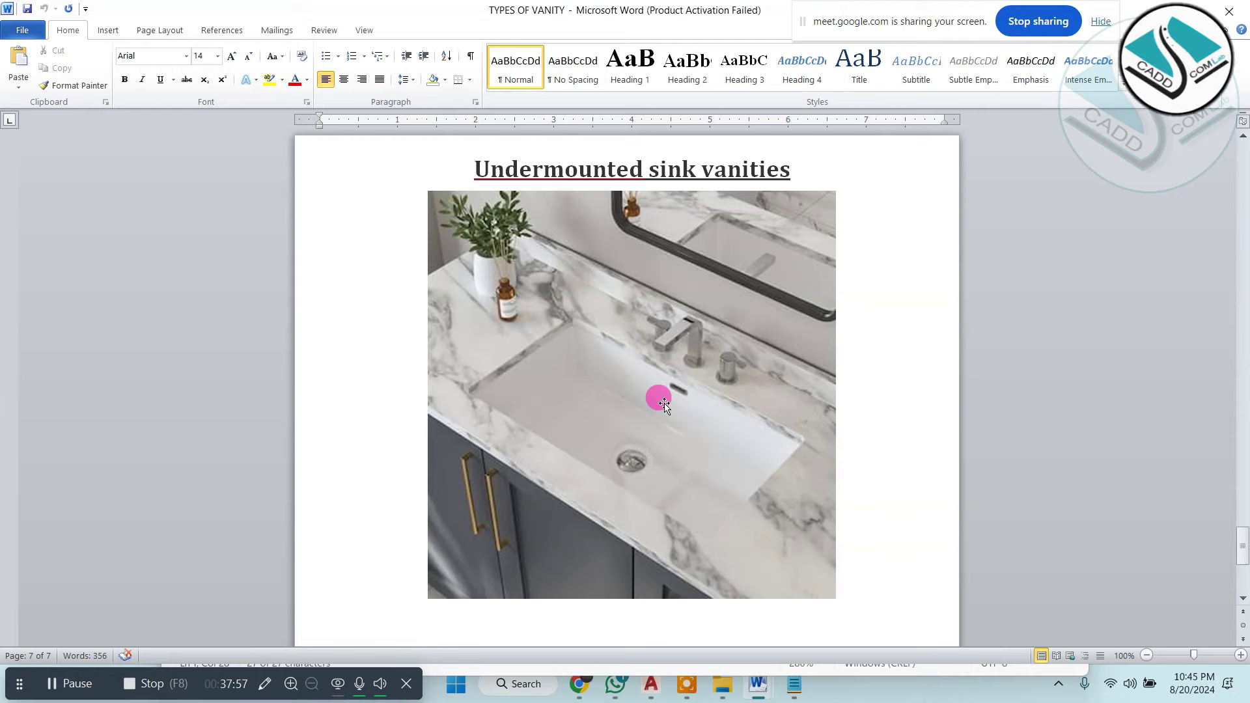
{"action": "scroll", "coordinate": [664, 403], "scroll_direction": "down", "scroll_amount": 3}
{"action": "scroll", "coordinate": [667, 413], "scroll_direction": "down", "scroll_amount": 2}
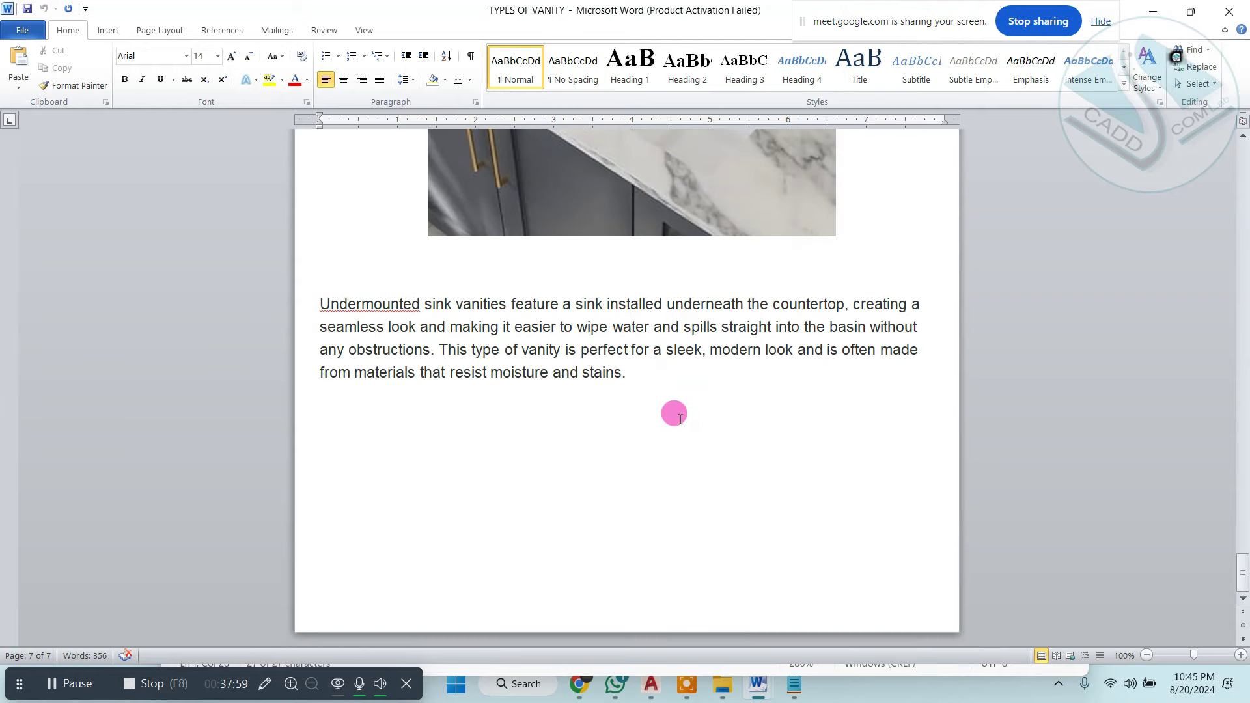
{"action": "left_click", "coordinate": [1229, 11]}
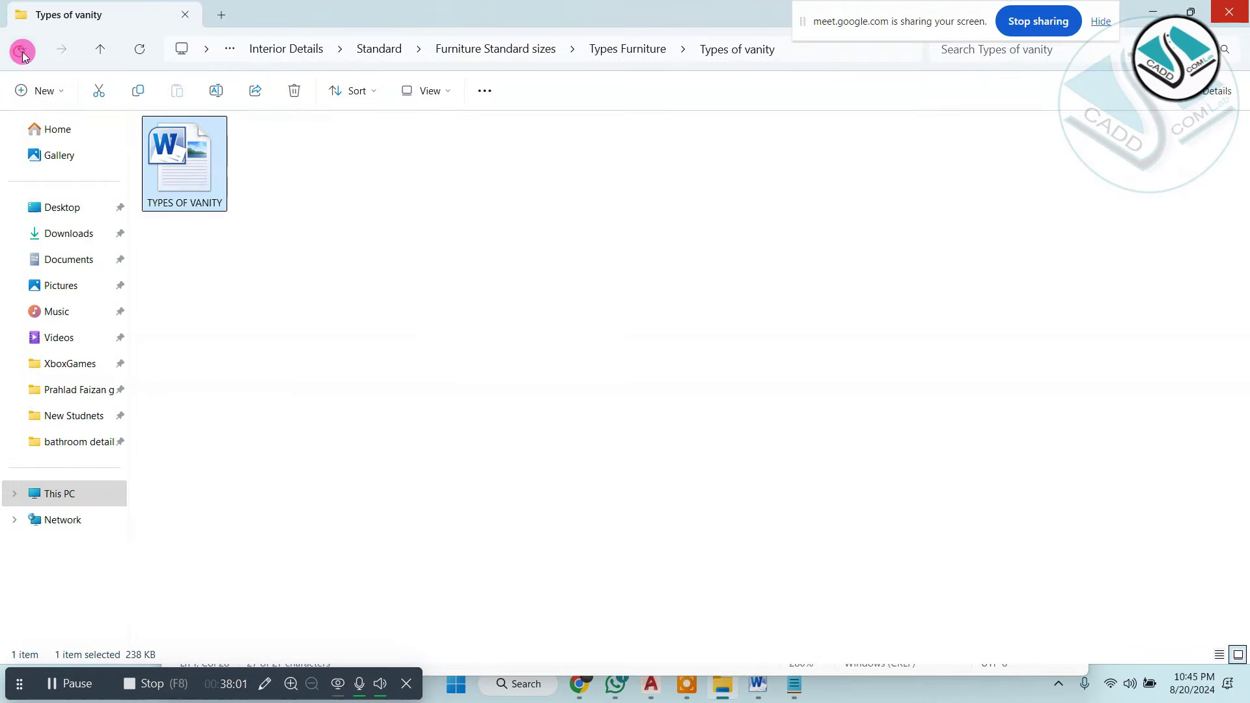
Open the DIFFERENT TYPES OF TV UNITS PDF from the Tv Units design and types folder.
{"action": "left_click", "coordinate": [22, 52]}
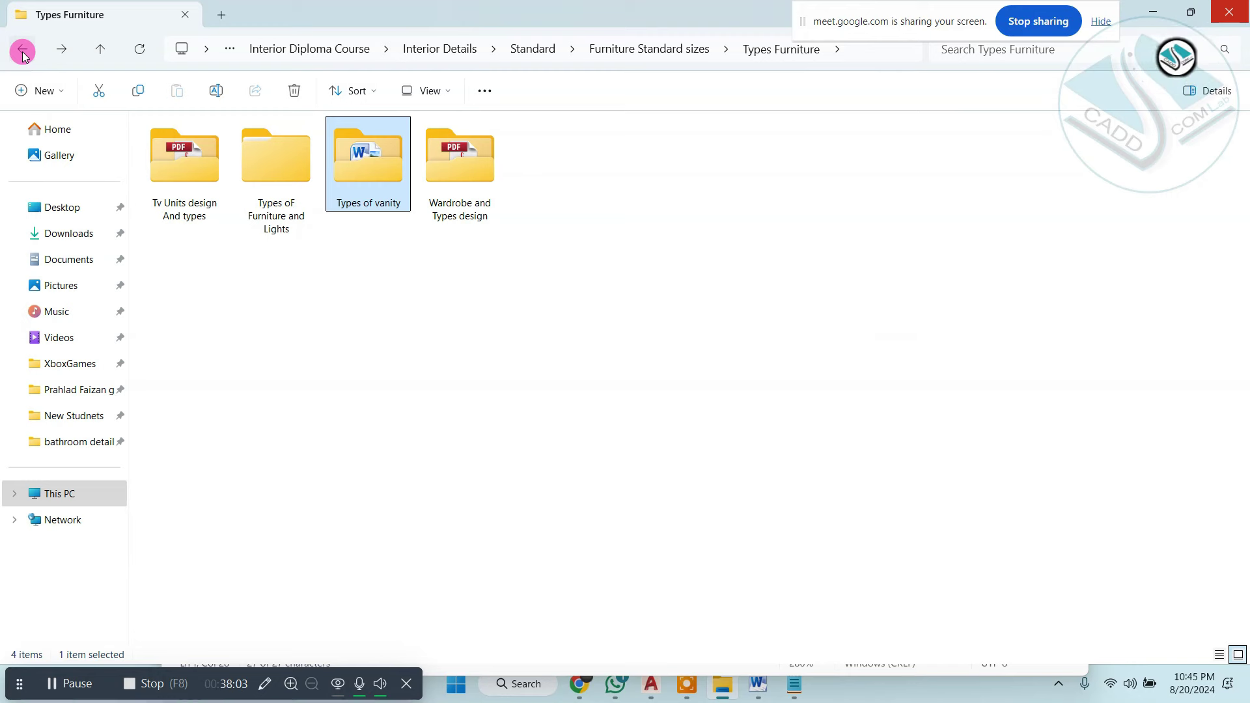
{"action": "double_click", "coordinate": [189, 131]}
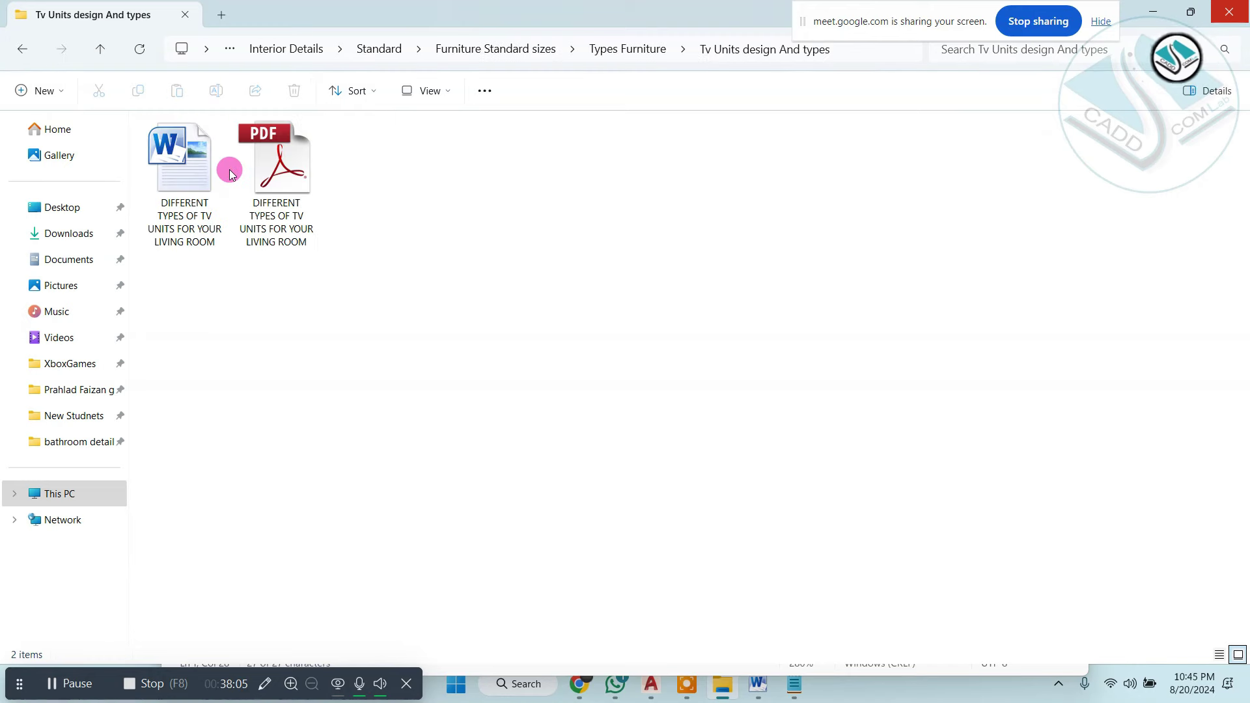
{"action": "double_click", "coordinate": [256, 160]}
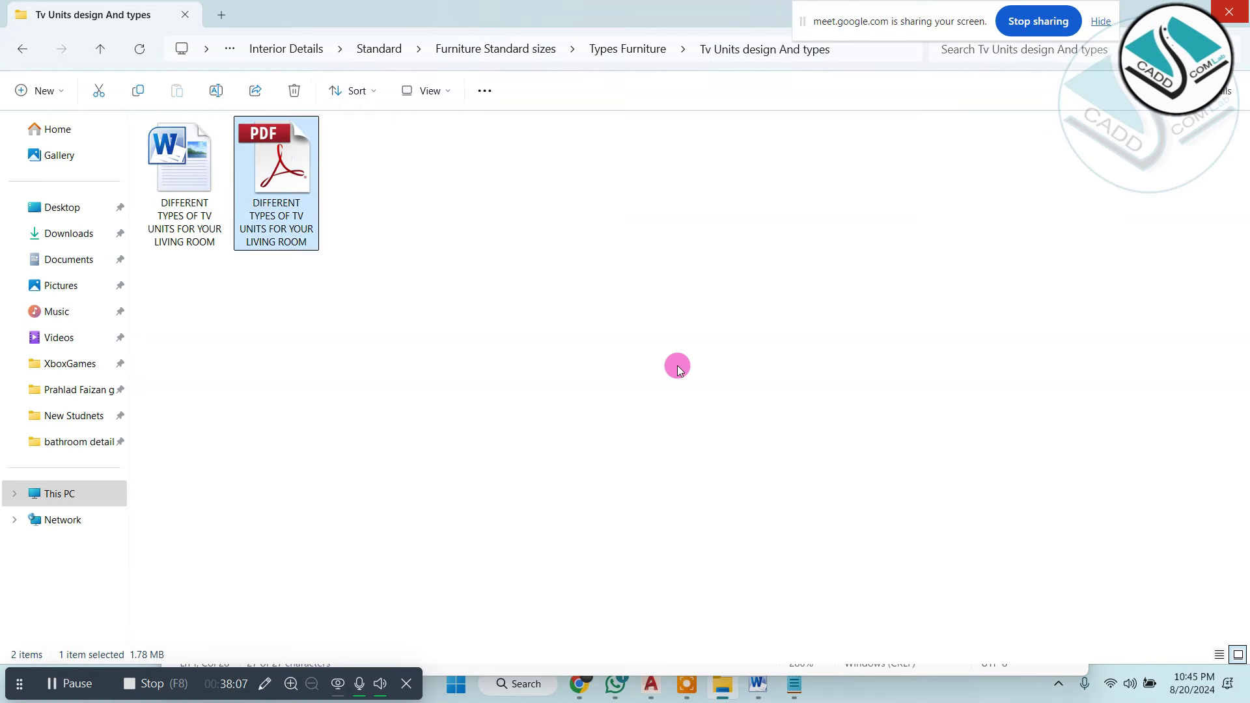
{"action": "scroll", "coordinate": [681, 364], "scroll_direction": "down", "scroll_amount": 3}
{"action": "scroll", "coordinate": [675, 358], "scroll_direction": "down", "scroll_amount": 3}
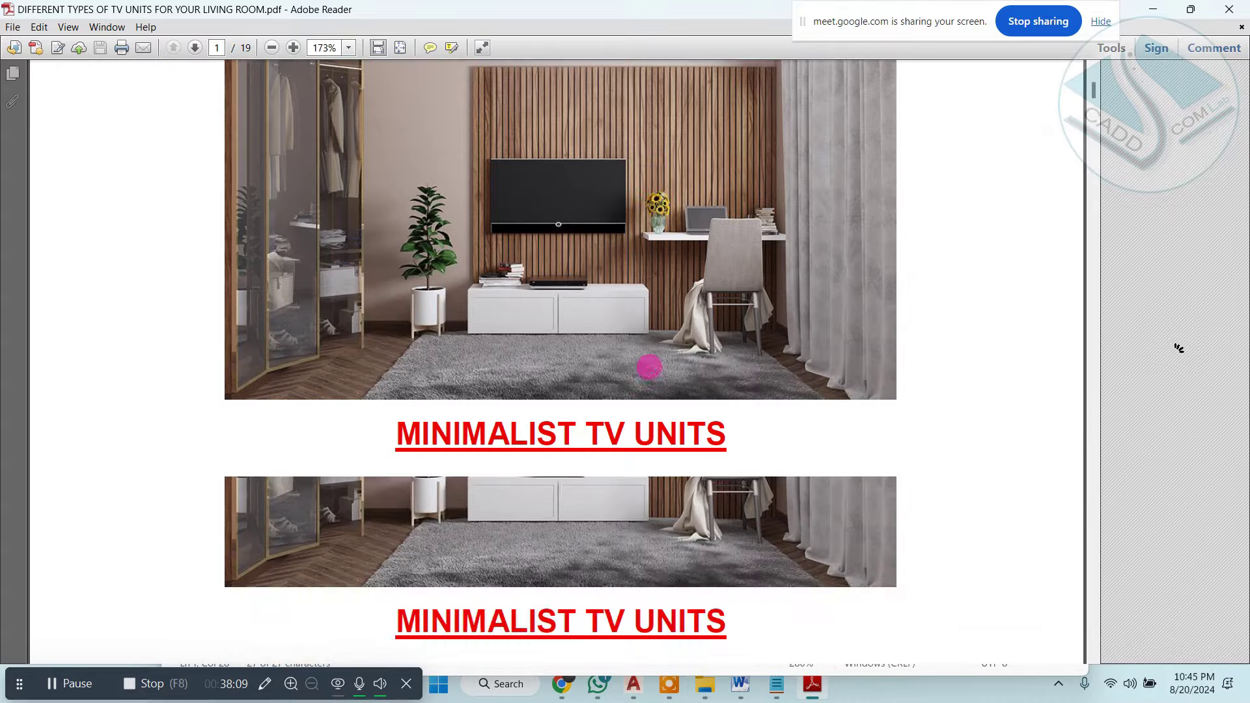
{"action": "scroll", "coordinate": [652, 365], "scroll_direction": "down", "scroll_amount": 2}
{"action": "scroll", "coordinate": [657, 368], "scroll_direction": "down", "scroll_amount": 3}
{"action": "scroll", "coordinate": [660, 365], "scroll_direction": "down", "scroll_amount": 3}
{"action": "scroll", "coordinate": [660, 365], "scroll_direction": "down", "scroll_amount": 3}
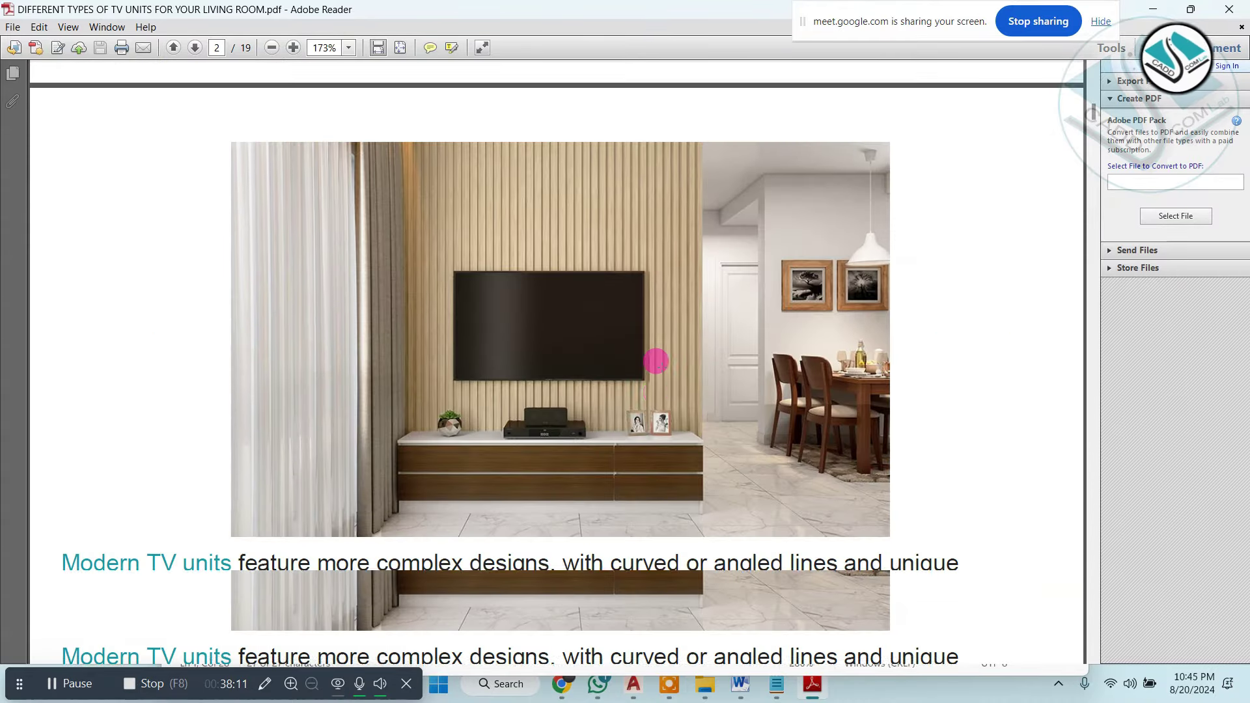
{"action": "scroll", "coordinate": [654, 345], "scroll_direction": "down", "scroll_amount": 1}
{"action": "scroll", "coordinate": [649, 336], "scroll_direction": "down", "scroll_amount": 3}
{"action": "scroll", "coordinate": [648, 332], "scroll_direction": "down", "scroll_amount": 2}
{"action": "scroll", "coordinate": [646, 330], "scroll_direction": "down", "scroll_amount": 3}
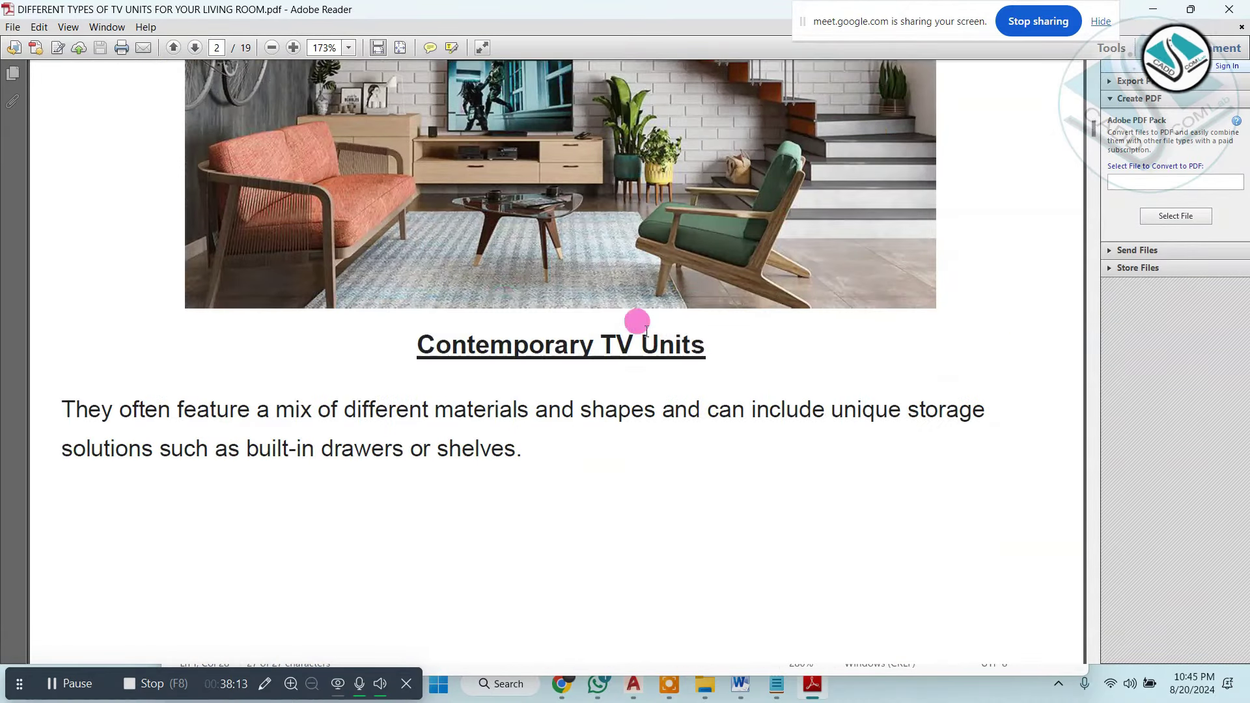
Drag-select two key TV unit headings while reading through the PDF.
{"action": "left_click_drag", "start_coordinate": [702, 336], "coordinate": [424, 349]}
{"action": "scroll", "coordinate": [634, 388], "scroll_direction": "down", "scroll_amount": 5}
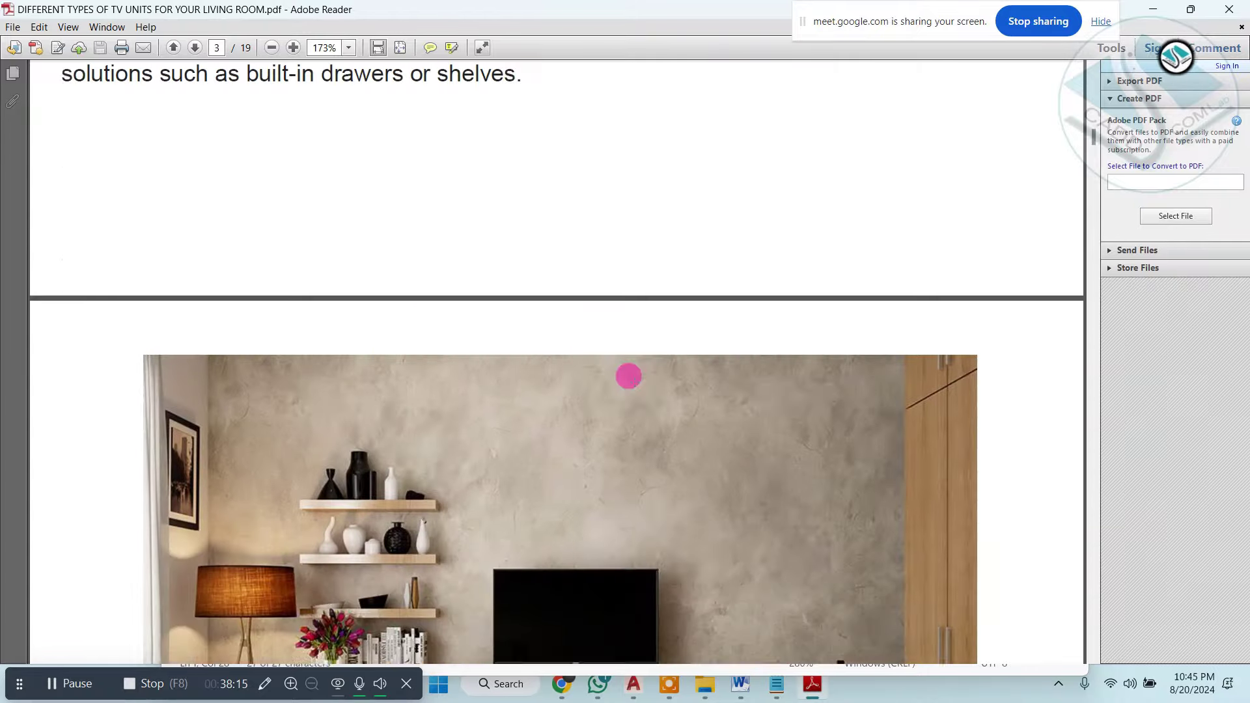
{"action": "scroll", "coordinate": [630, 374], "scroll_direction": "down", "scroll_amount": 5}
{"action": "scroll", "coordinate": [635, 377], "scroll_direction": "down", "scroll_amount": 5}
{"action": "left_click_drag", "start_coordinate": [716, 345], "coordinate": [420, 347]}
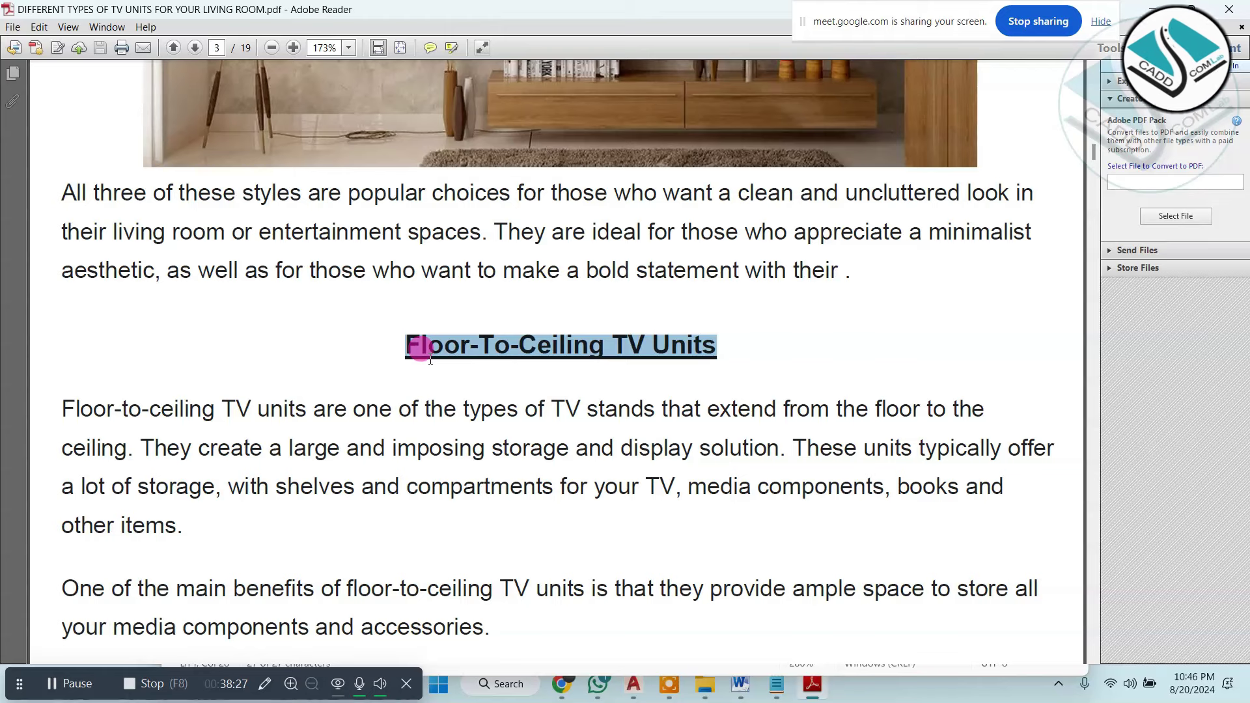
{"action": "scroll", "coordinate": [431, 361], "scroll_direction": "up", "scroll_amount": 2}
{"action": "scroll", "coordinate": [433, 360], "scroll_direction": "up", "scroll_amount": 1}
{"action": "scroll", "coordinate": [468, 318], "scroll_direction": "up", "scroll_amount": 2}
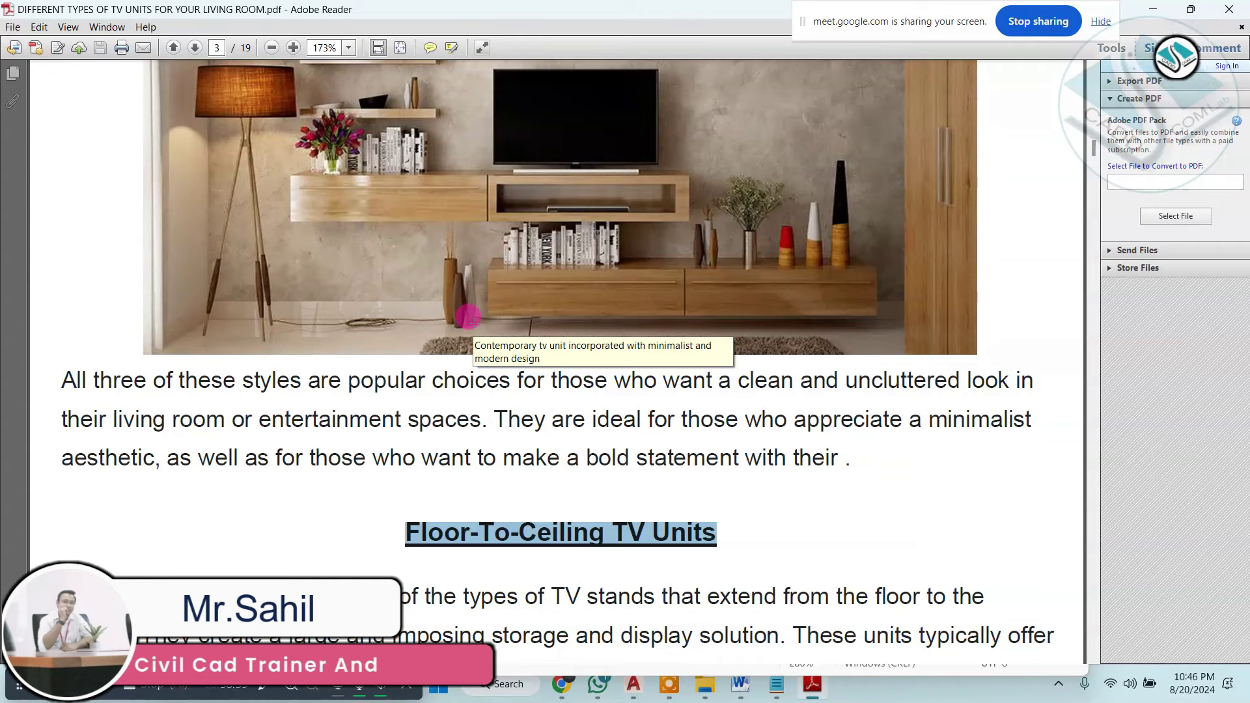
{"action": "scroll", "coordinate": [682, 443], "scroll_direction": "down", "scroll_amount": 5}
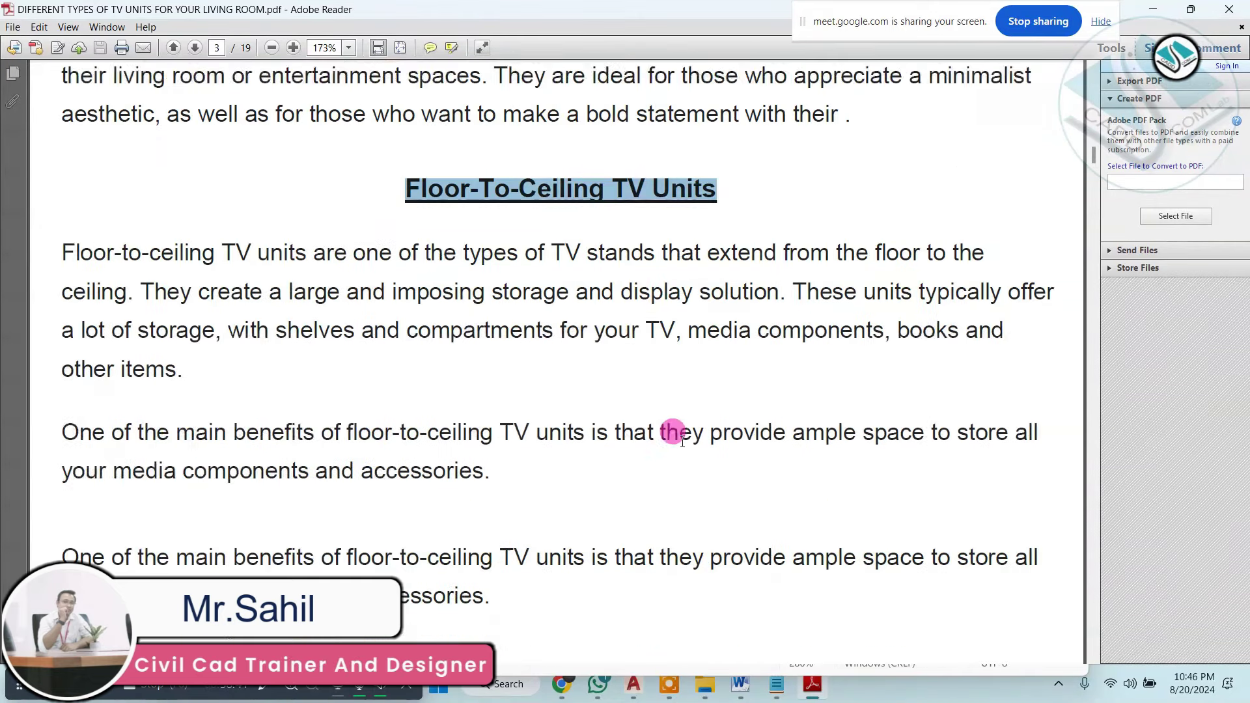
{"action": "scroll", "coordinate": [677, 433], "scroll_direction": "down", "scroll_amount": 5}
{"action": "scroll", "coordinate": [676, 427], "scroll_direction": "down", "scroll_amount": 5}
{"action": "scroll", "coordinate": [651, 424], "scroll_direction": "down", "scroll_amount": 2}
{"action": "scroll", "coordinate": [612, 422], "scroll_direction": "down", "scroll_amount": 3}
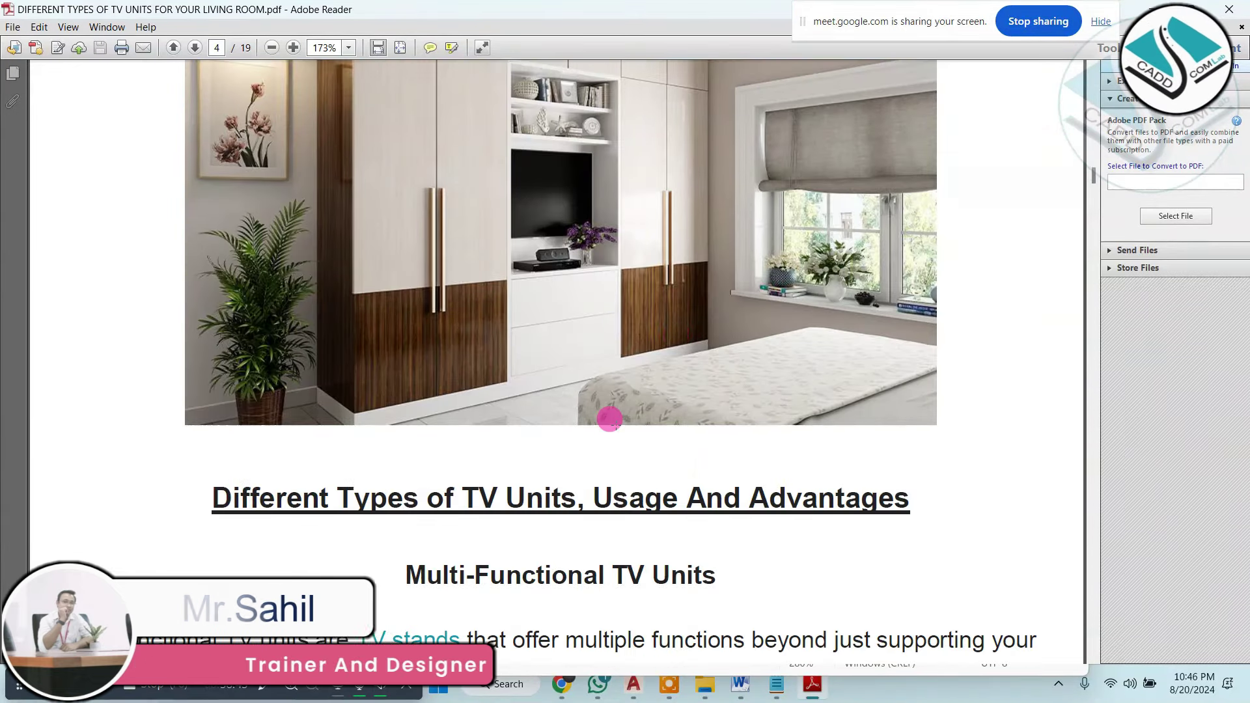
{"action": "scroll", "coordinate": [595, 433], "scroll_direction": "down", "scroll_amount": 3}
Select another heading and a block of text further down the TV units PDF.
{"action": "left_click_drag", "start_coordinate": [400, 475], "coordinate": [659, 474]}
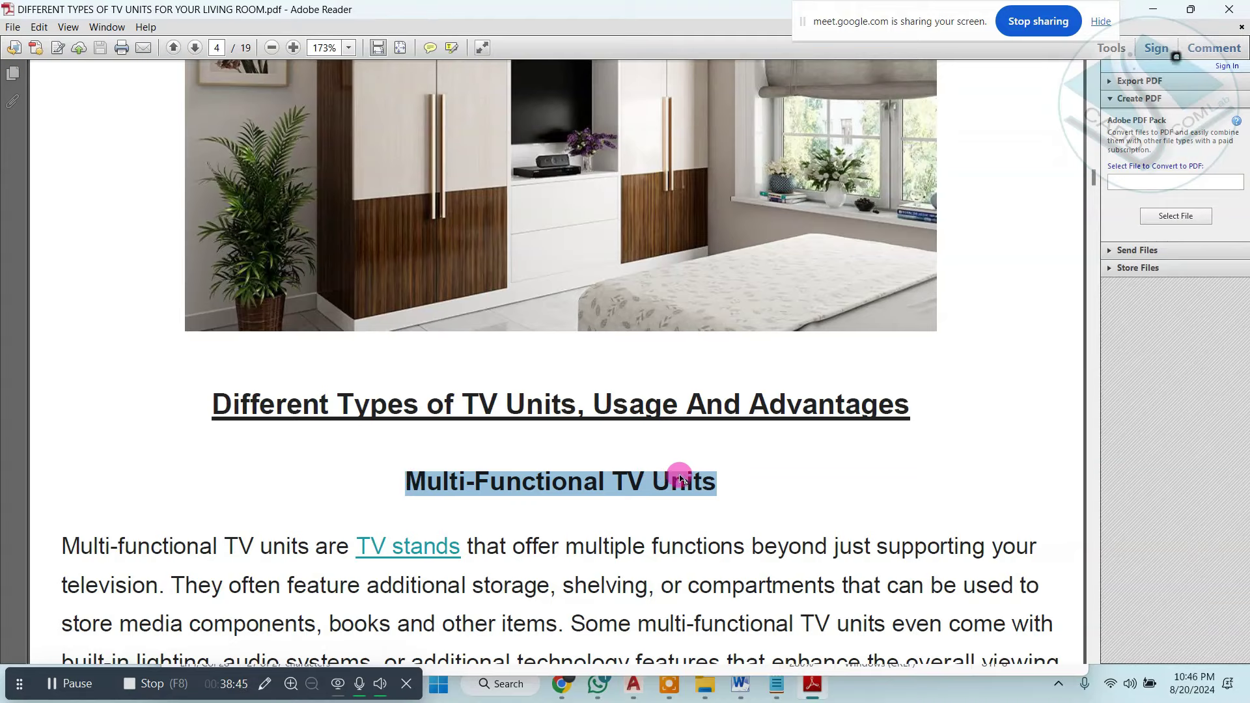
{"action": "scroll", "coordinate": [675, 473], "scroll_direction": "up", "scroll_amount": 3}
{"action": "scroll", "coordinate": [671, 467], "scroll_direction": "up", "scroll_amount": 3}
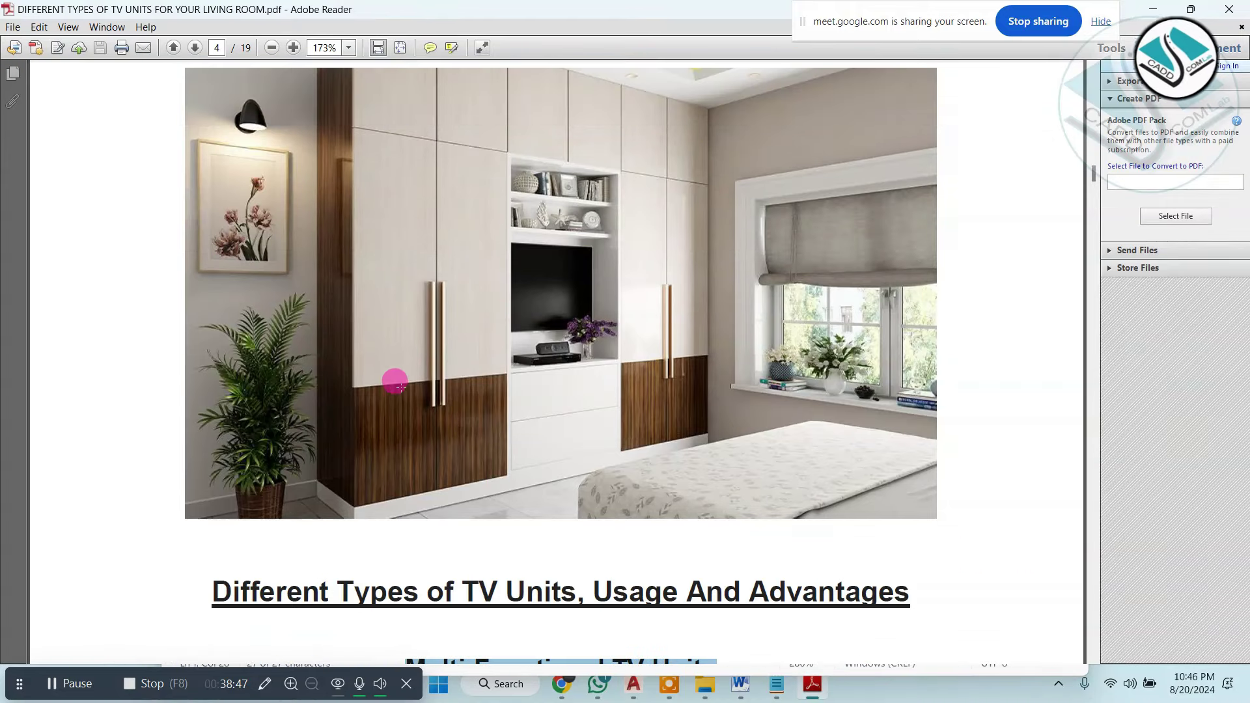
{"action": "scroll", "coordinate": [555, 349], "scroll_direction": "down", "scroll_amount": 6}
{"action": "scroll", "coordinate": [486, 458], "scroll_direction": "down", "scroll_amount": 5}
{"action": "scroll", "coordinate": [110, 254], "scroll_direction": "down", "scroll_amount": 3}
{"action": "left_click_drag", "start_coordinate": [111, 255], "coordinate": [235, 430]}
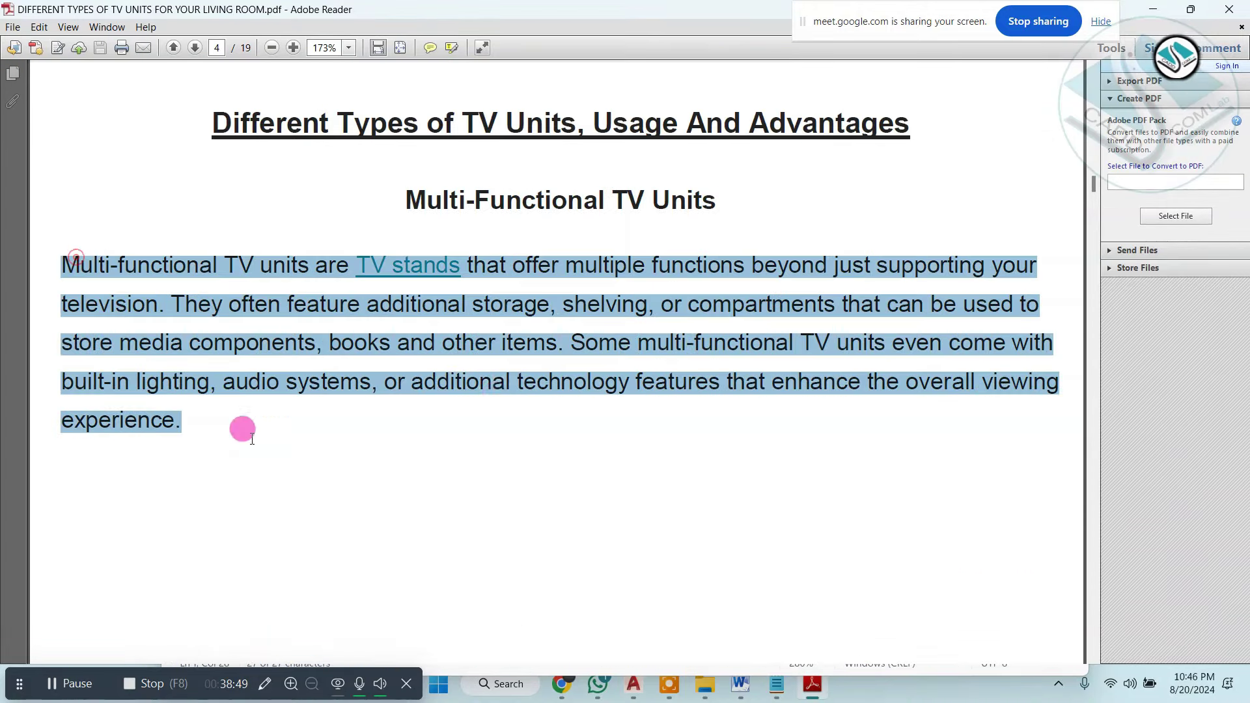
{"action": "scroll", "coordinate": [503, 396], "scroll_direction": "down", "scroll_amount": 3}
{"action": "scroll", "coordinate": [508, 390], "scroll_direction": "down", "scroll_amount": 5}
{"action": "scroll", "coordinate": [505, 385], "scroll_direction": "down", "scroll_amount": 5}
{"action": "scroll", "coordinate": [502, 379], "scroll_direction": "down", "scroll_amount": 3}
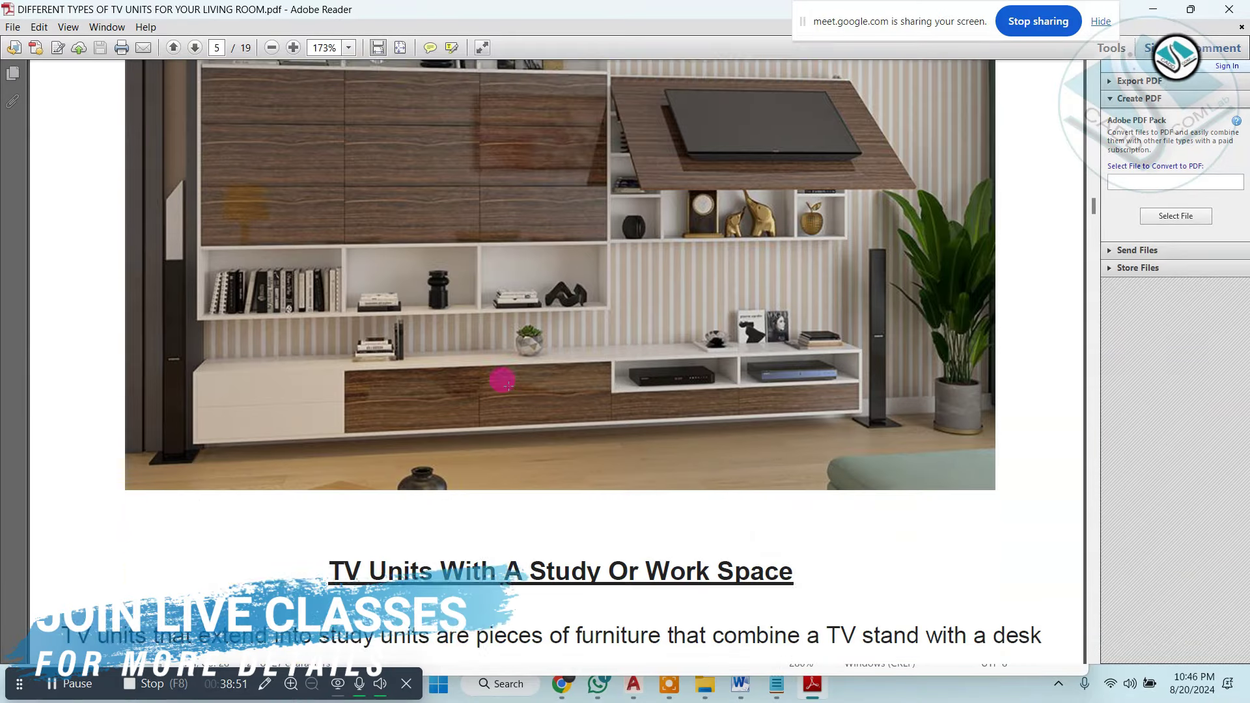
{"action": "scroll", "coordinate": [495, 384], "scroll_direction": "down", "scroll_amount": 3}
{"action": "scroll", "coordinate": [595, 449], "scroll_direction": "up", "scroll_amount": 3}
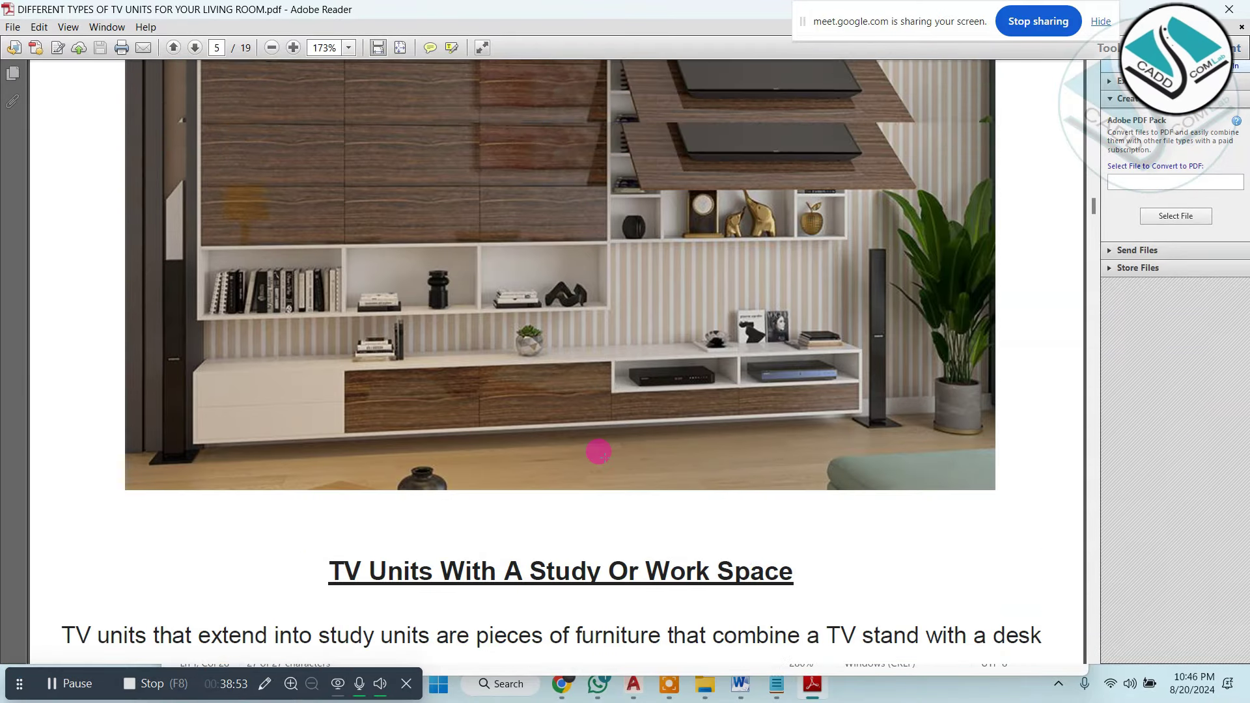
{"action": "scroll", "coordinate": [595, 441], "scroll_direction": "up", "scroll_amount": 1}
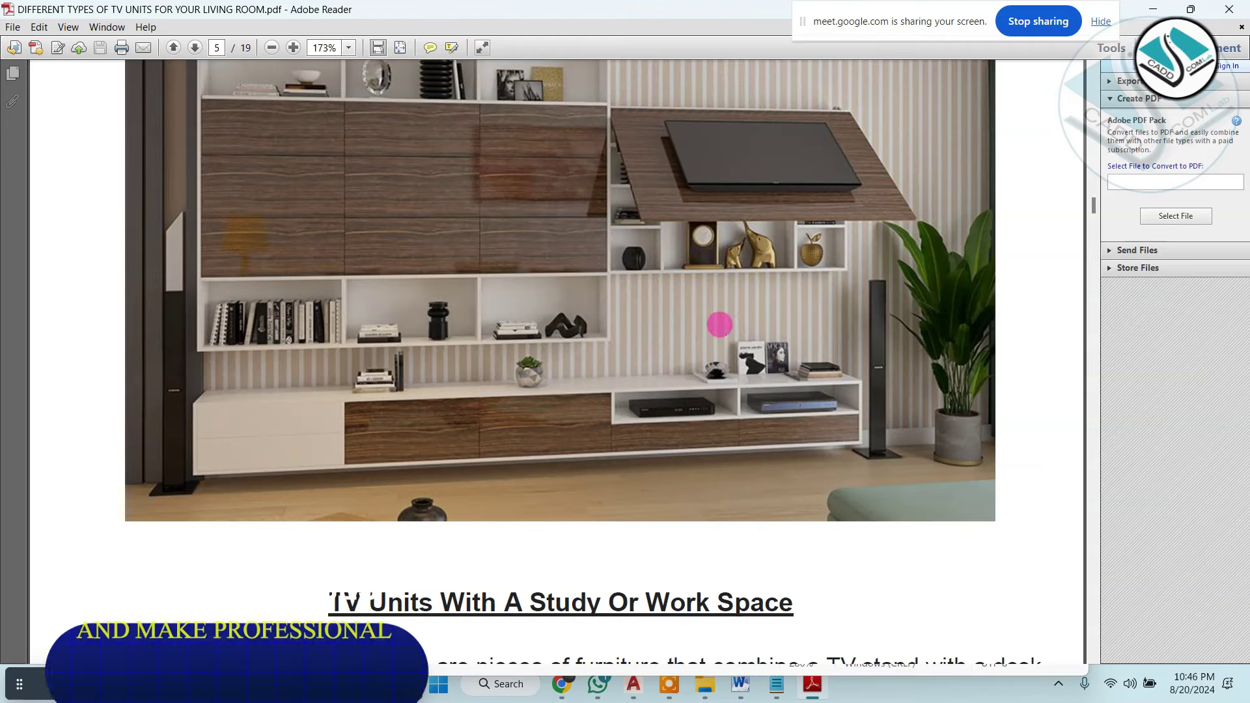
Read down to the vanity-space section and close the TV units PDF.
{"action": "scroll", "coordinate": [514, 362], "scroll_direction": "down", "scroll_amount": 6}
{"action": "scroll", "coordinate": [510, 341], "scroll_direction": "down", "scroll_amount": 6}
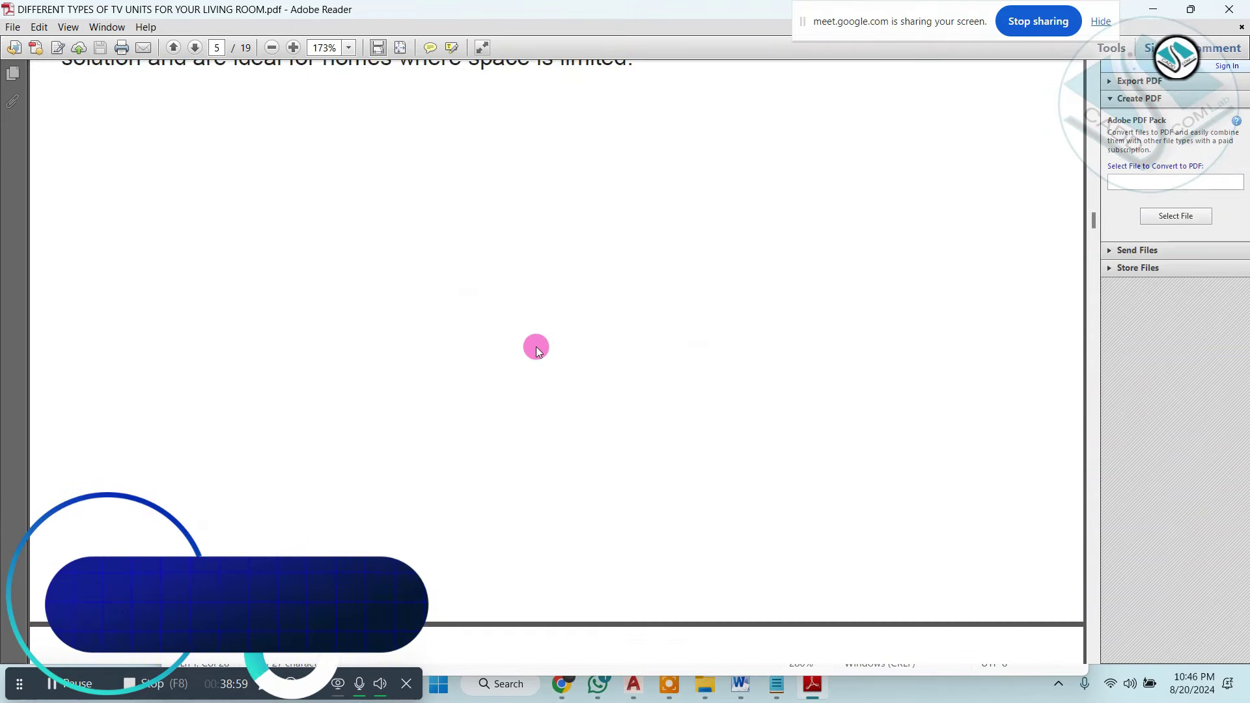
{"action": "scroll", "coordinate": [536, 345], "scroll_direction": "down", "scroll_amount": 4}
{"action": "scroll", "coordinate": [530, 341], "scroll_direction": "down", "scroll_amount": 4}
{"action": "scroll", "coordinate": [532, 340], "scroll_direction": "down", "scroll_amount": 2}
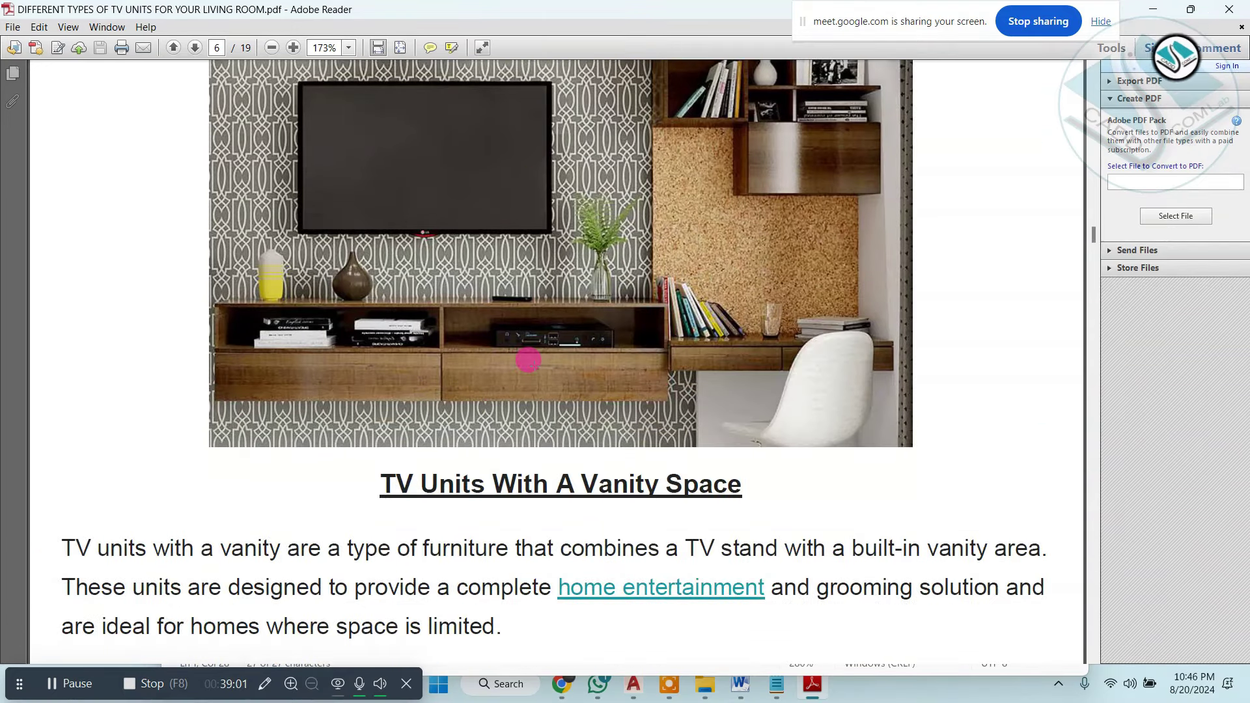
{"action": "scroll", "coordinate": [528, 360], "scroll_direction": "up", "scroll_amount": 1}
{"action": "scroll", "coordinate": [513, 381], "scroll_direction": "up", "scroll_amount": 1}
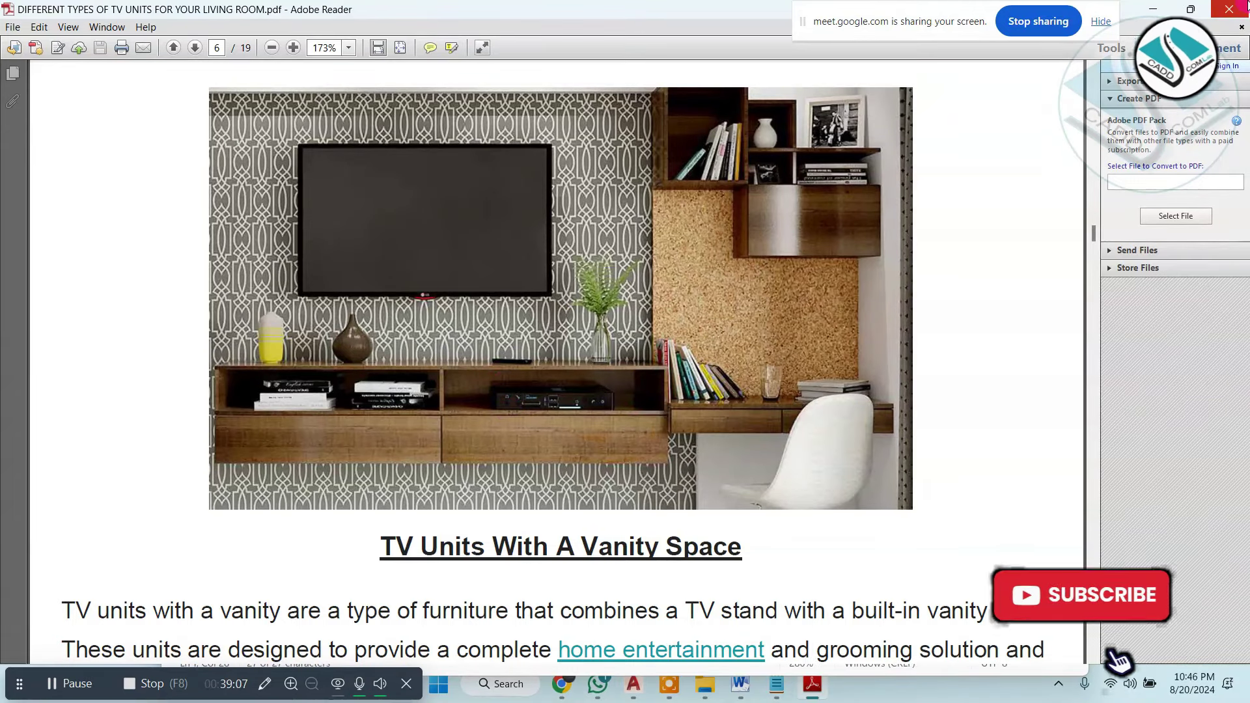
{"action": "left_click", "coordinate": [1241, 7]}
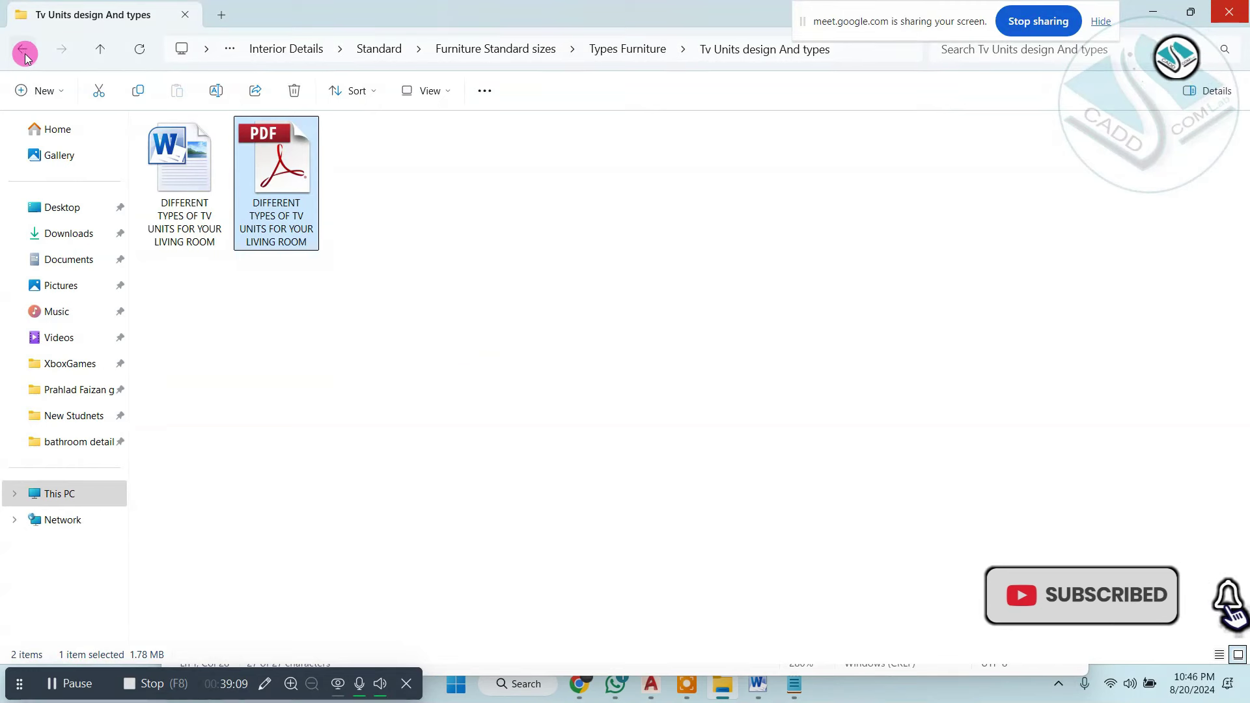
Browse the furniture subfolders, then return to the Furniture Standard sizes folder.
{"action": "left_click", "coordinate": [21, 48]}
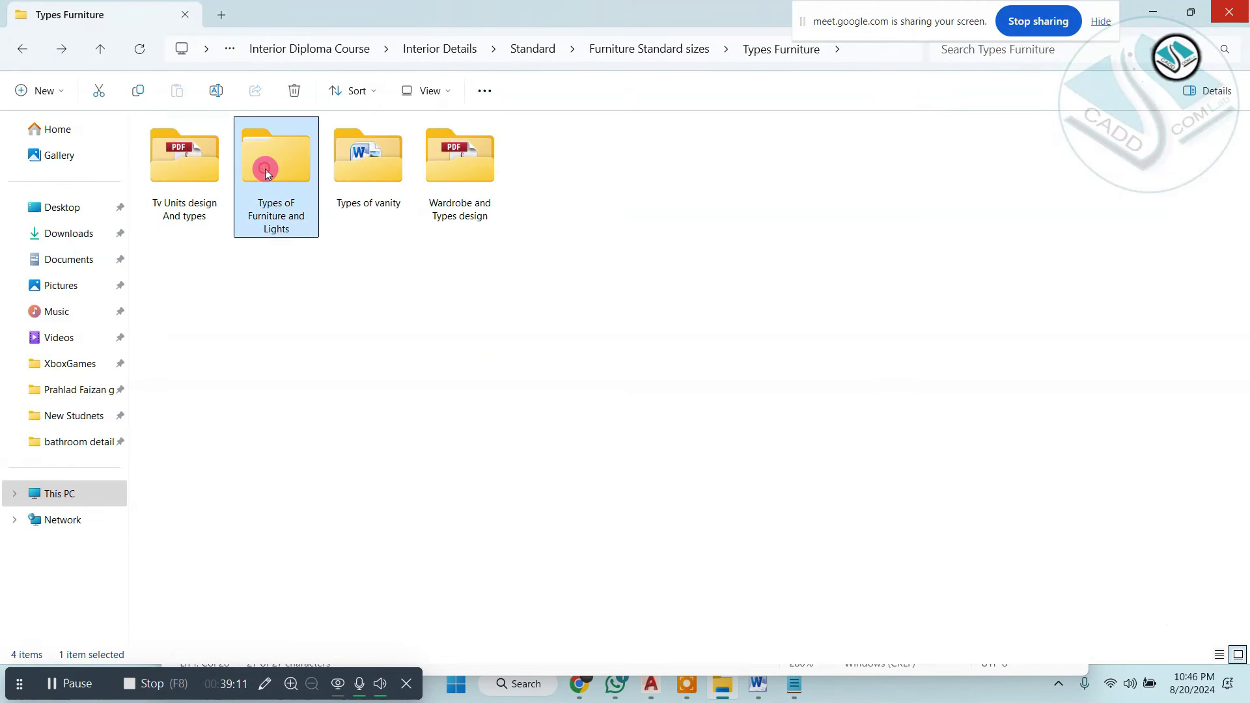
{"action": "double_click", "coordinate": [264, 169]}
{"action": "double_click", "coordinate": [201, 166]}
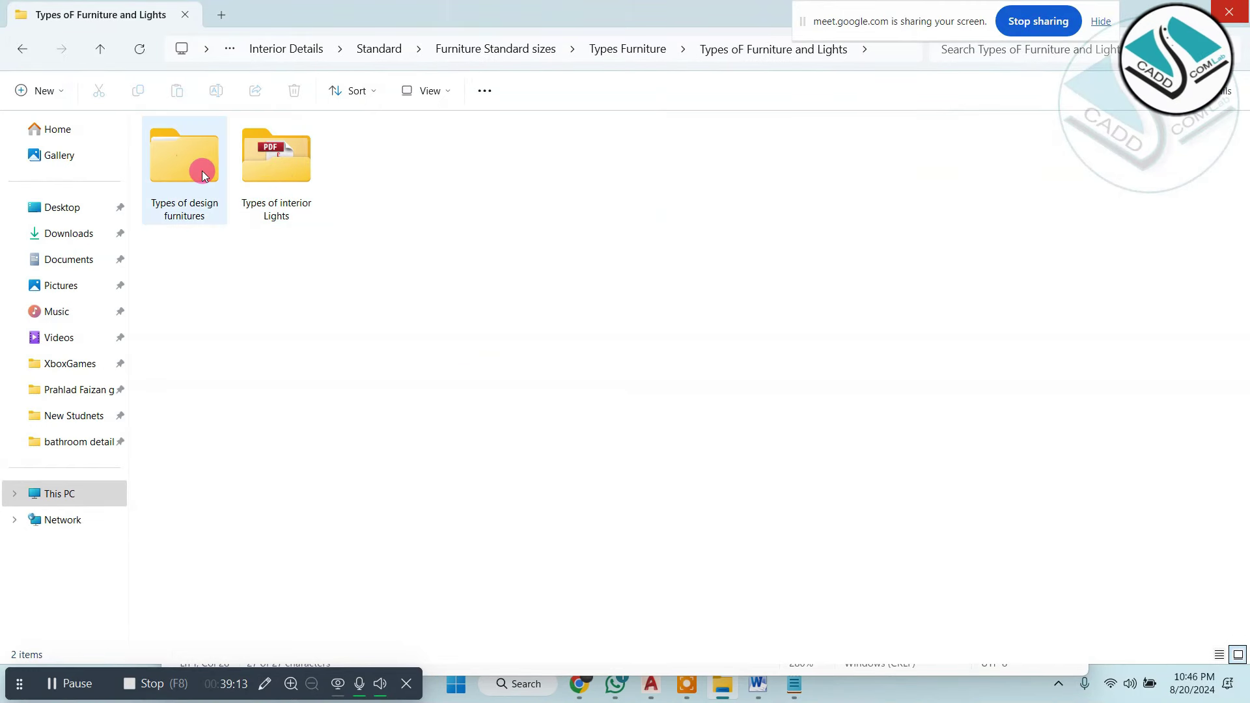
{"action": "left_click", "coordinate": [22, 48]}
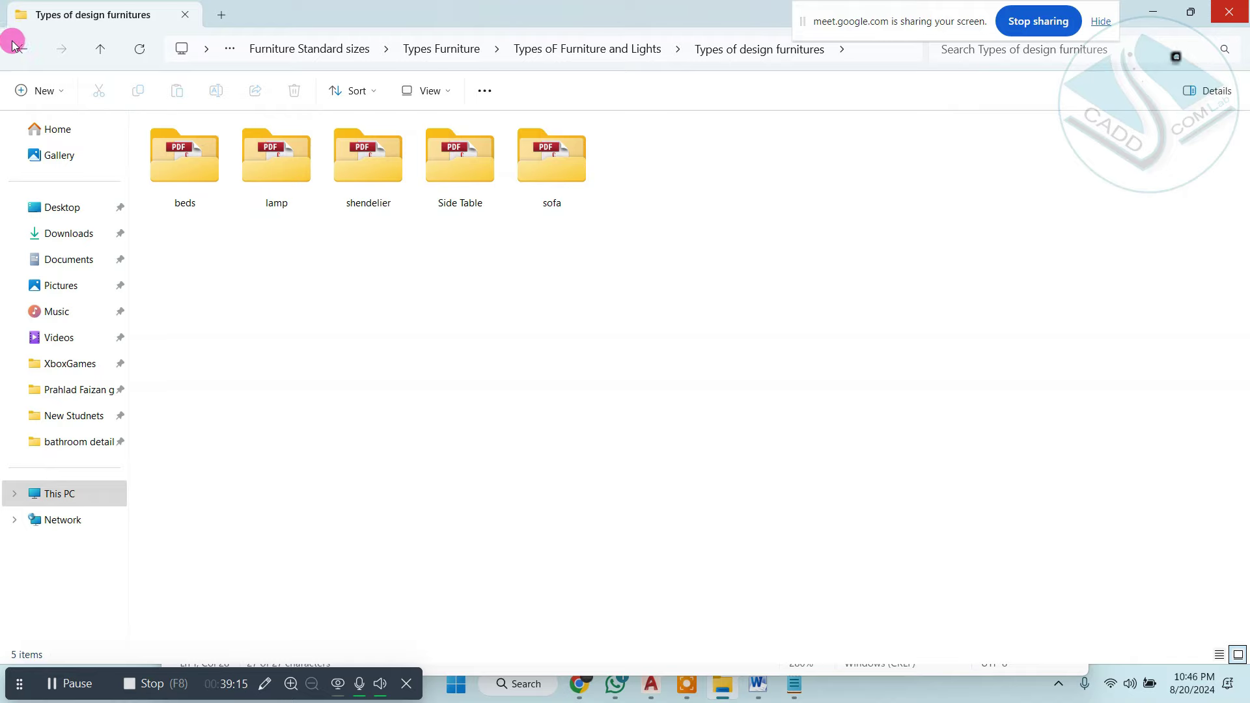
{"action": "left_click", "coordinate": [22, 49]}
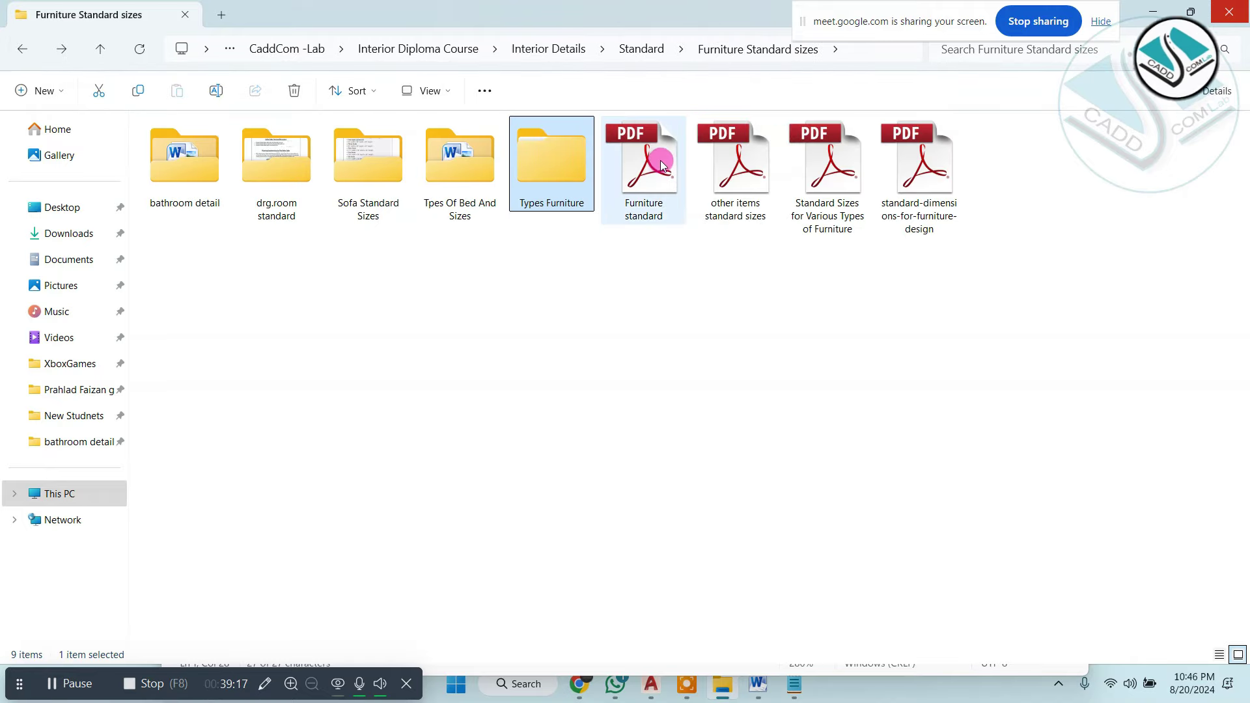
Open the Furniture standard PDF, scroll through it, and close it.
{"action": "double_click", "coordinate": [644, 163]}
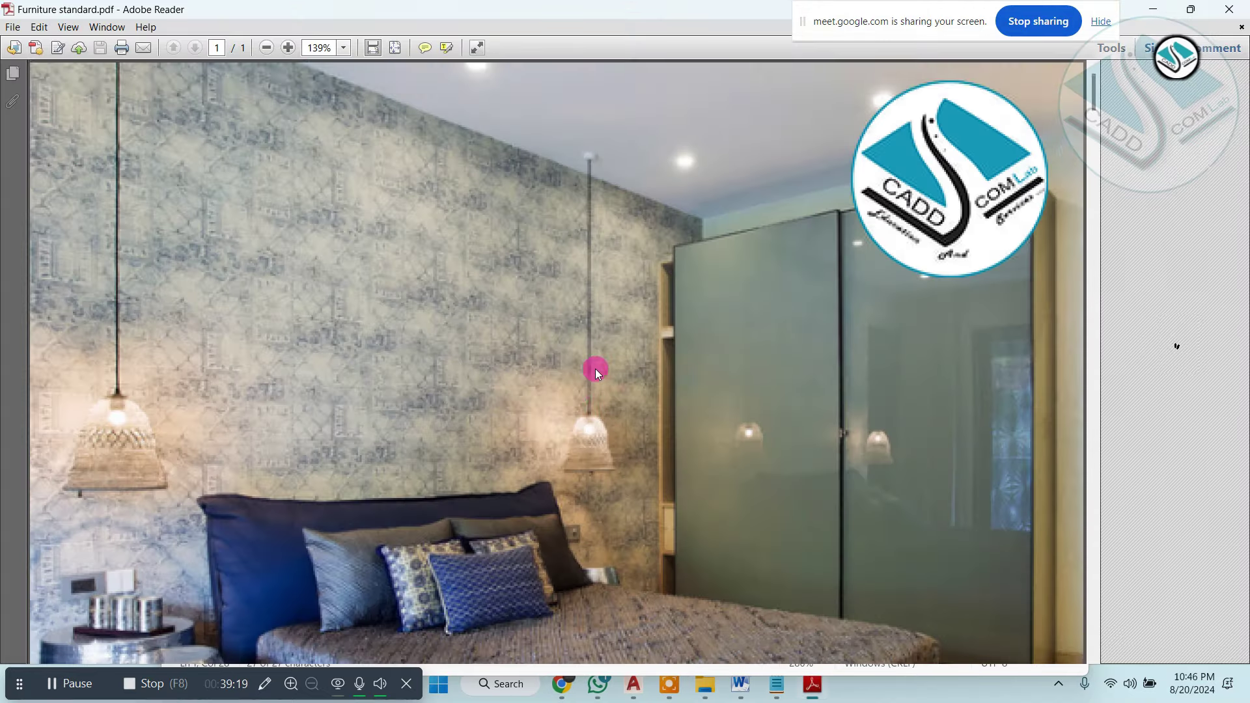
{"action": "scroll", "coordinate": [589, 355], "scroll_direction": "down", "scroll_amount": 5}
{"action": "scroll", "coordinate": [581, 346], "scroll_direction": "down", "scroll_amount": 3}
{"action": "scroll", "coordinate": [584, 343], "scroll_direction": "down", "scroll_amount": 5}
{"action": "scroll", "coordinate": [580, 338], "scroll_direction": "down", "scroll_amount": 3}
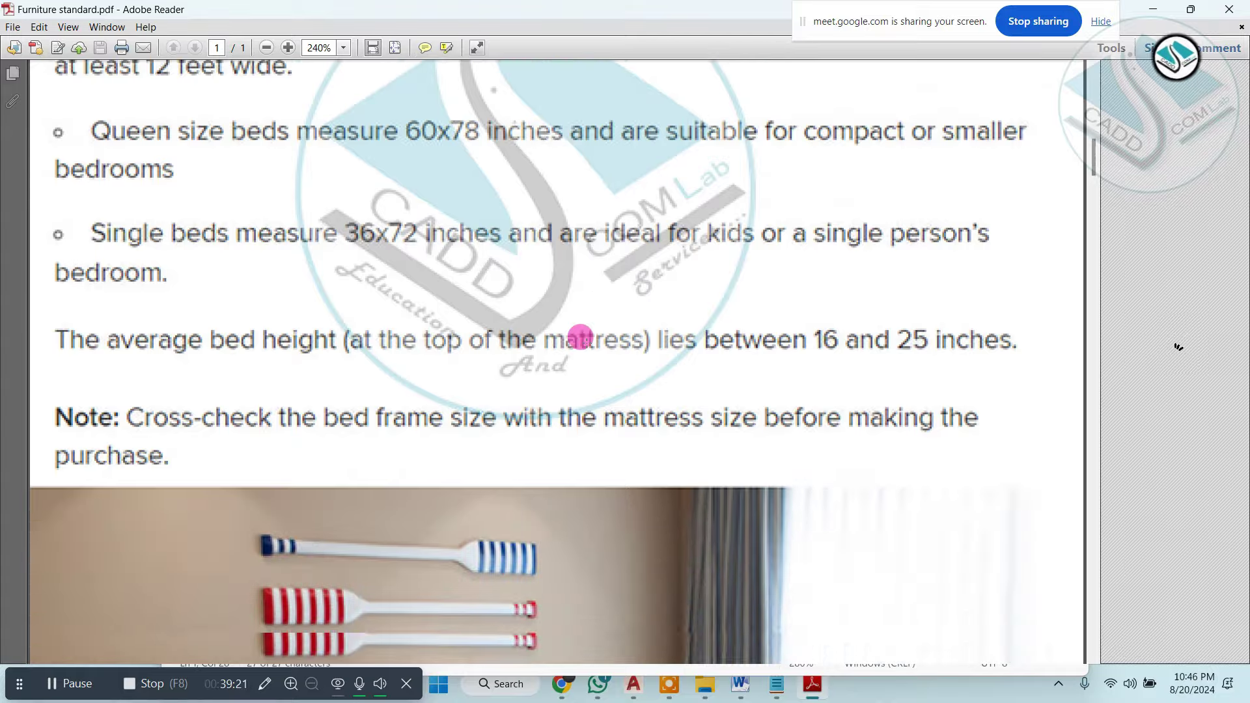
{"action": "scroll", "coordinate": [578, 337], "scroll_direction": "down", "scroll_amount": 5}
{"action": "scroll", "coordinate": [578, 334], "scroll_direction": "down", "scroll_amount": 4}
{"action": "scroll", "coordinate": [586, 329], "scroll_direction": "down", "scroll_amount": 5}
{"action": "scroll", "coordinate": [593, 323], "scroll_direction": "down", "scroll_amount": 3}
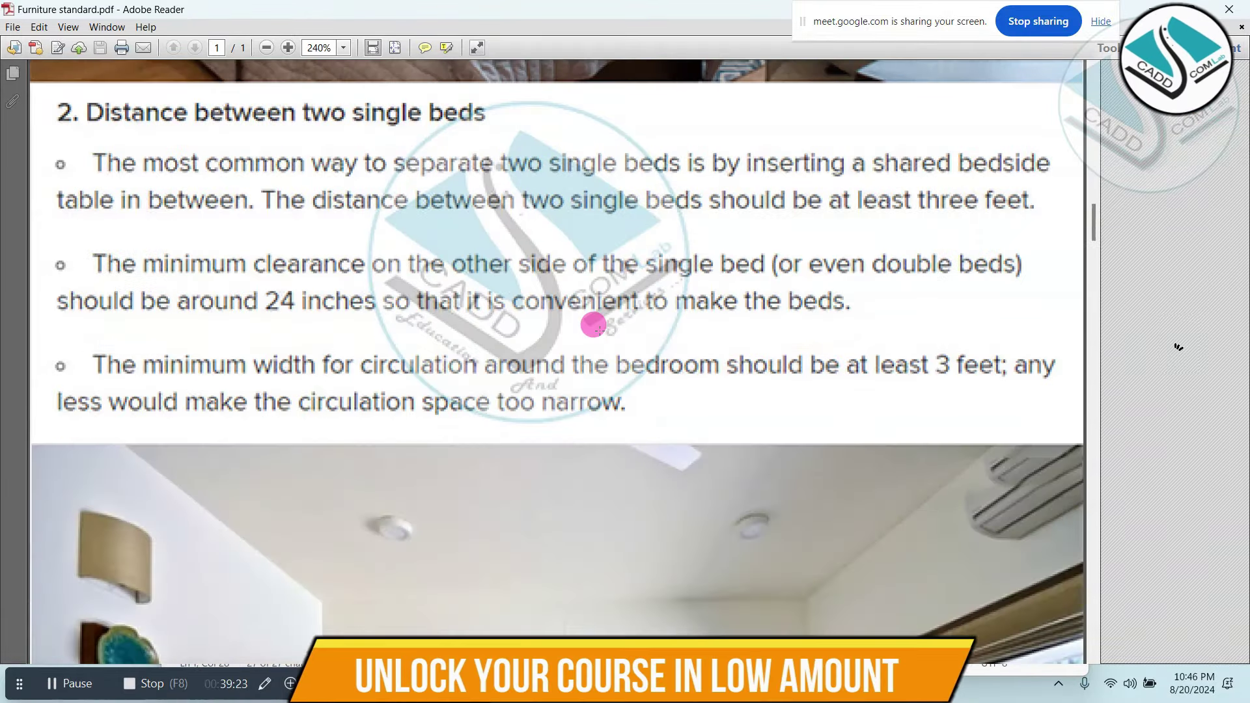
{"action": "scroll", "coordinate": [592, 322], "scroll_direction": "down", "scroll_amount": 5}
{"action": "key", "text": "alt+F4"}
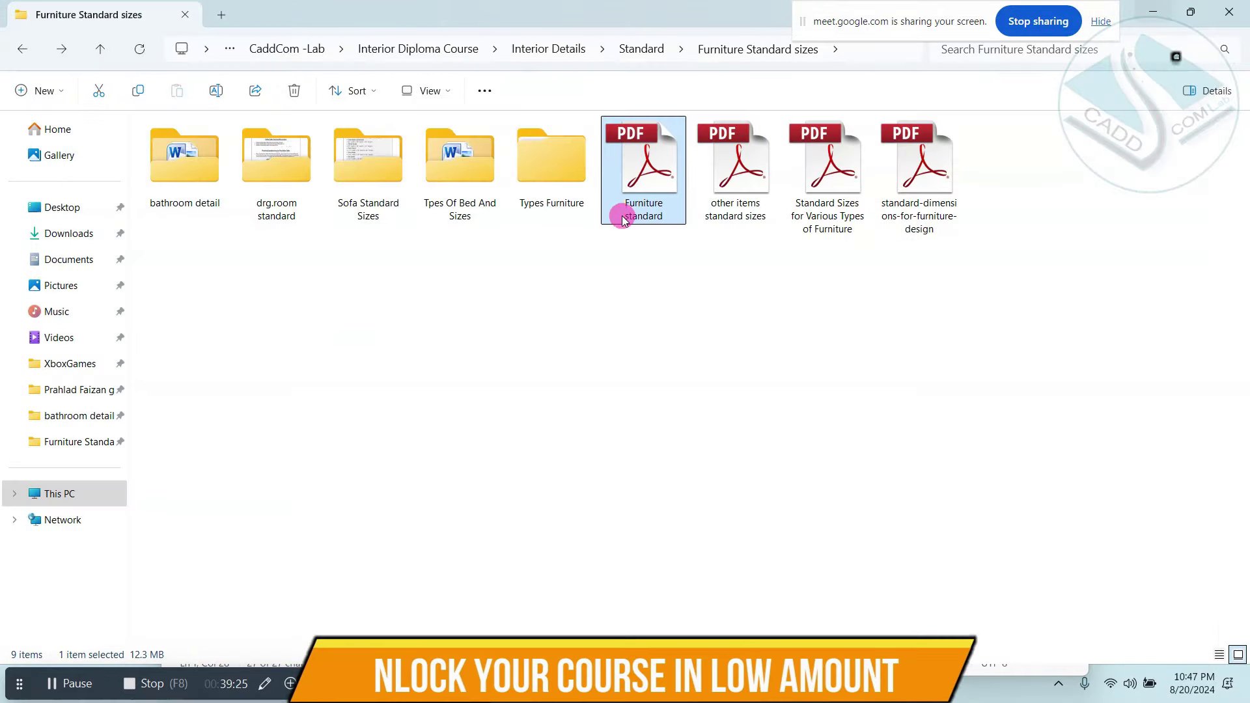
Check the other items standard sizes PDF, then open Standard Sizes for Various Types of Furniture.
{"action": "left_click", "coordinate": [764, 169]}
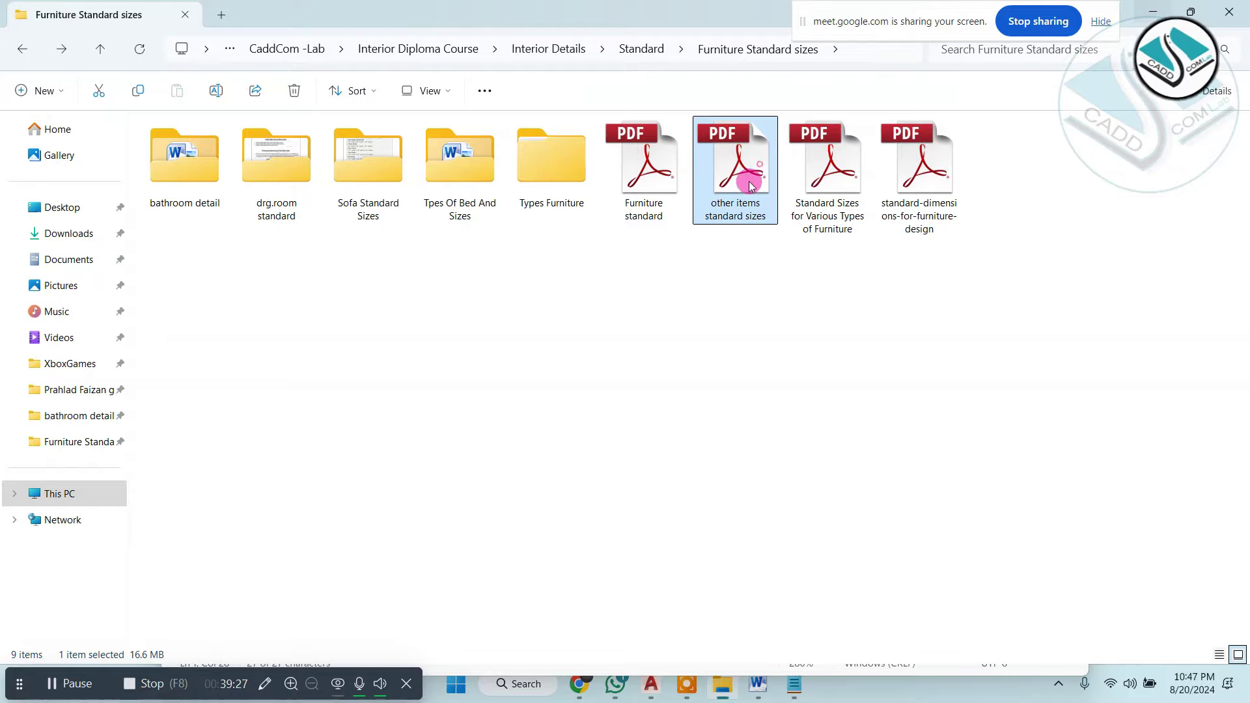
{"action": "double_click", "coordinate": [749, 181]}
{"action": "key", "text": "alt+F4"}
{"action": "left_click", "coordinate": [829, 171]}
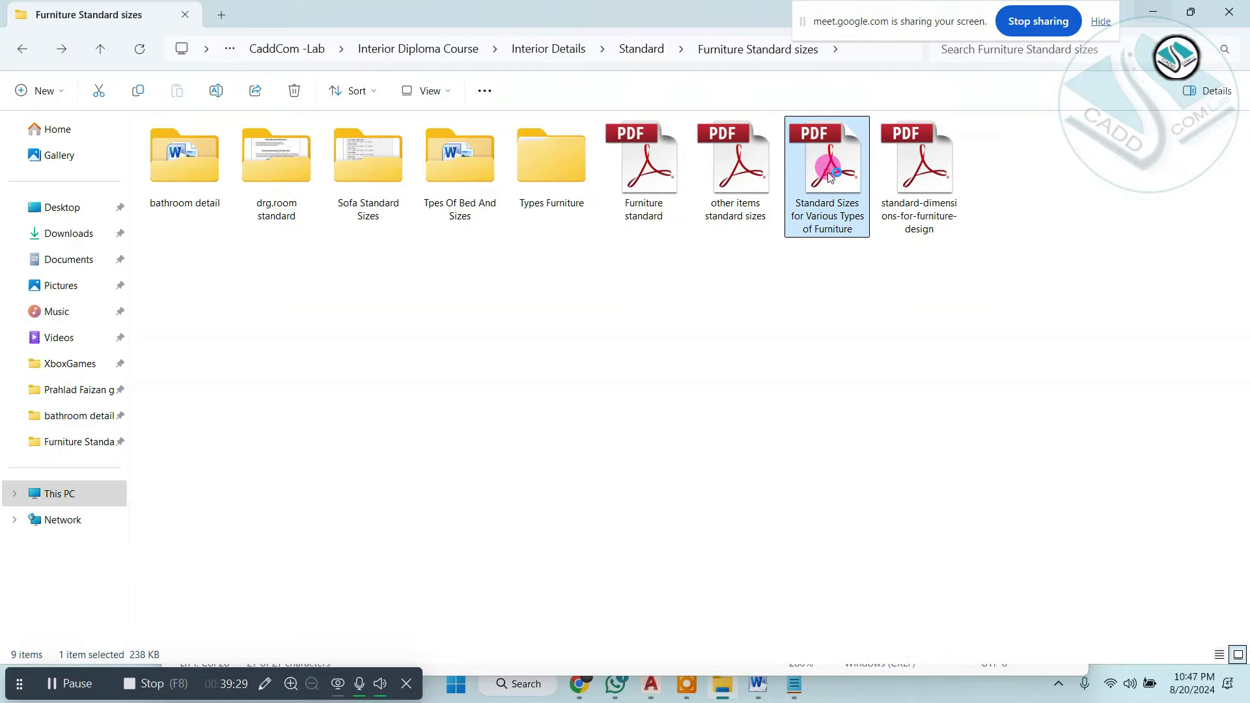
{"action": "key", "text": "Return"}
Scroll to page 3's Bedroom Furniture Measurements and turn on the screen pen.
{"action": "scroll", "coordinate": [638, 365], "scroll_direction": "down", "scroll_amount": 10}
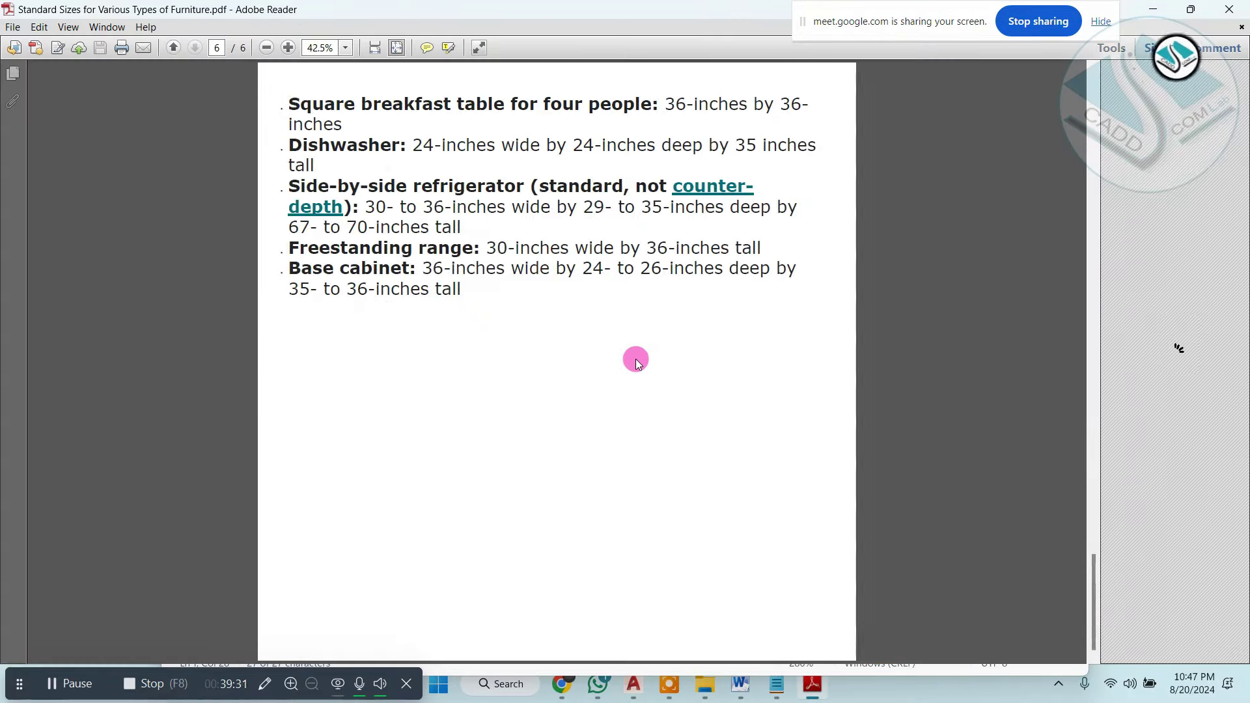
{"action": "scroll", "coordinate": [636, 358], "scroll_direction": "up", "scroll_amount": 5}
{"action": "scroll", "coordinate": [572, 345], "scroll_direction": "up", "scroll_amount": 5}
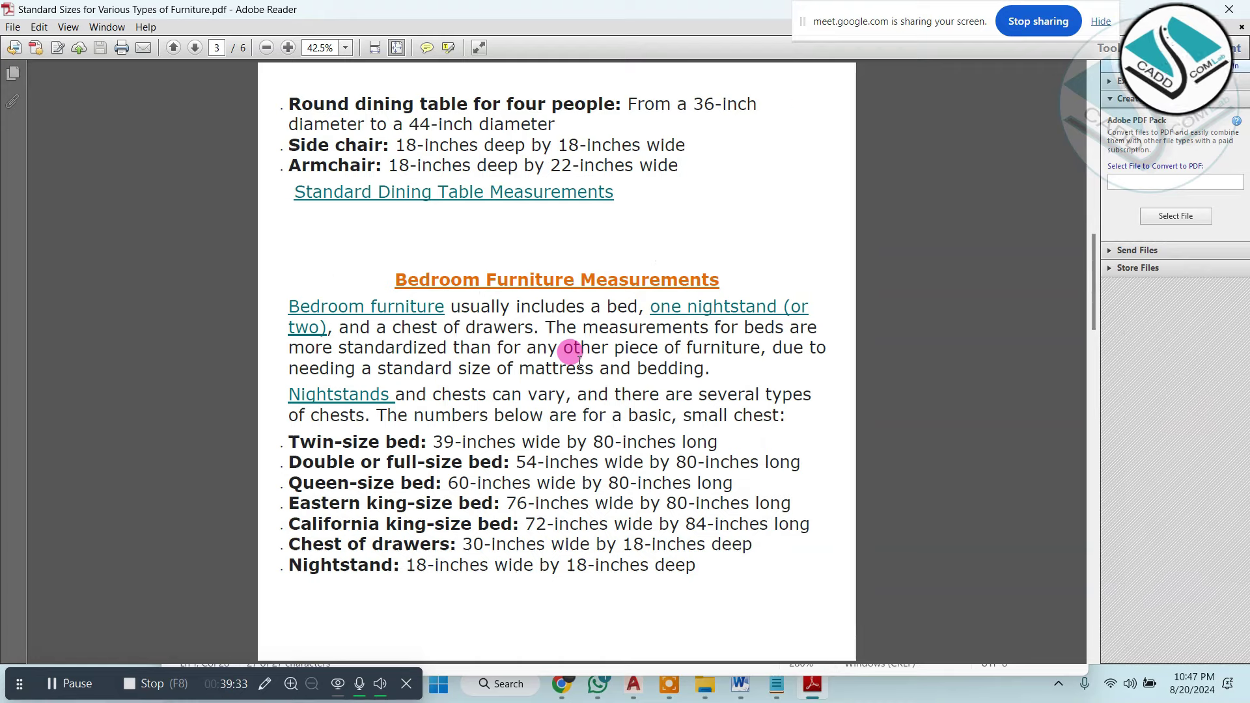
{"action": "scroll", "coordinate": [573, 356], "scroll_direction": "up", "scroll_amount": 15}
{"action": "scroll", "coordinate": [573, 356], "scroll_direction": "down", "scroll_amount": 10}
{"action": "scroll", "coordinate": [572, 355], "scroll_direction": "down", "scroll_amount": 5}
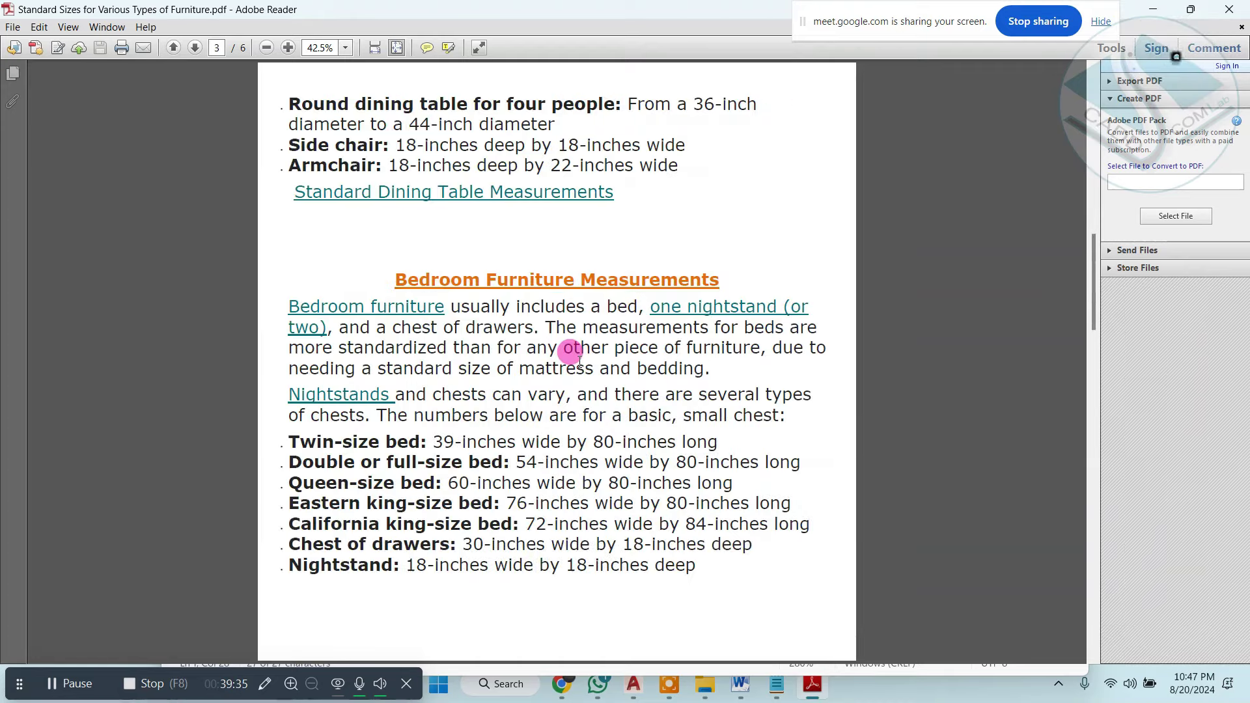
{"action": "scroll", "coordinate": [569, 352], "scroll_direction": "up", "scroll_amount": 5}
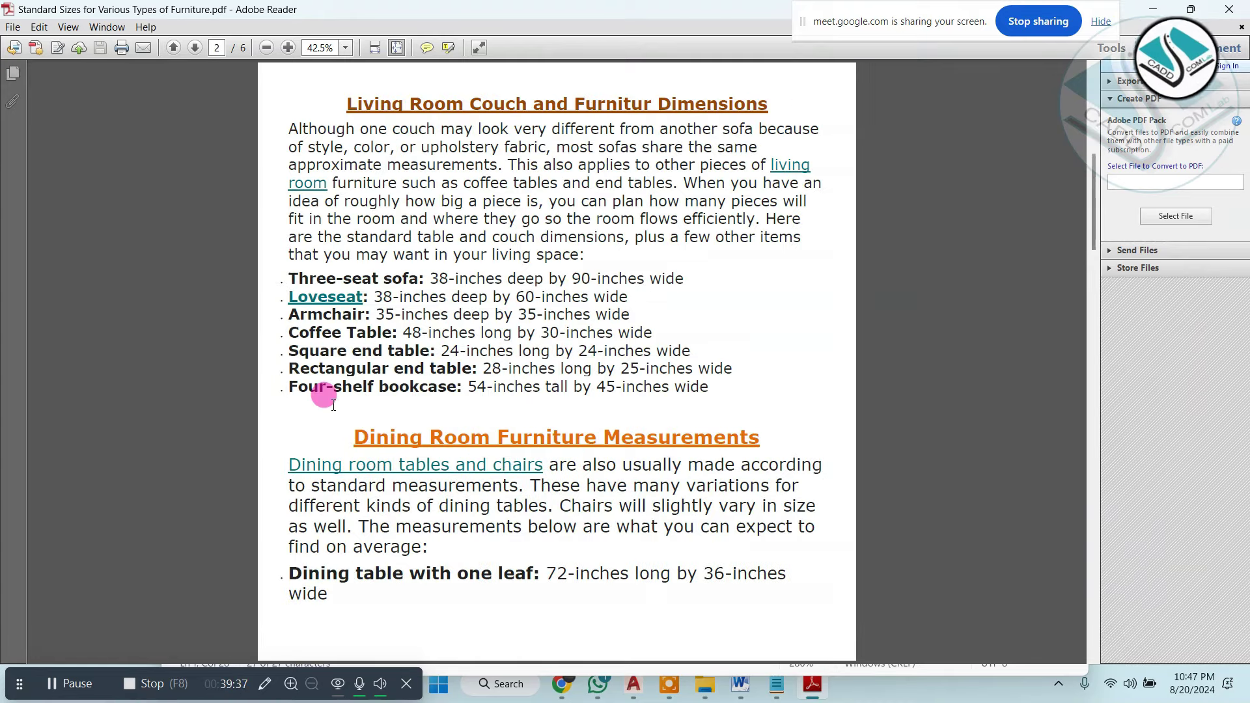
{"action": "scroll", "coordinate": [323, 365], "scroll_direction": "up", "scroll_amount": 1, "text": "ctrl"}
{"action": "scroll", "coordinate": [332, 312], "scroll_direction": "up", "scroll_amount": 1, "text": "ctrl"}
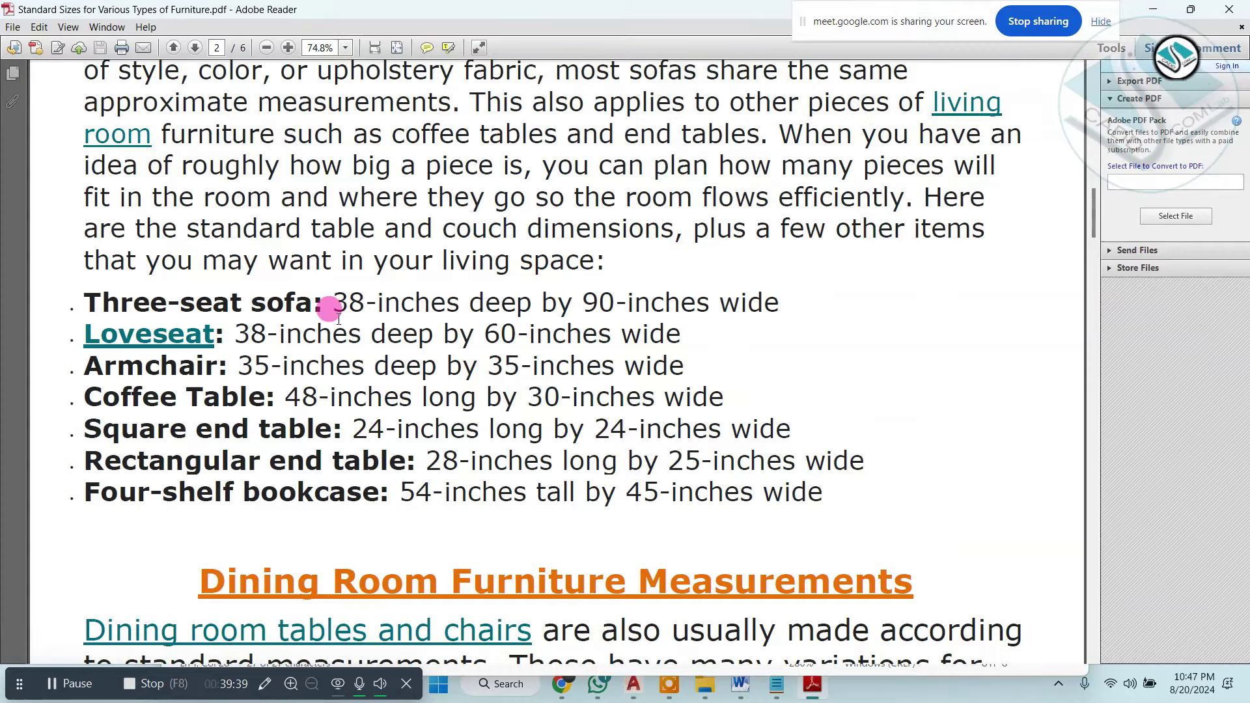
{"action": "scroll", "coordinate": [330, 312], "scroll_direction": "up", "scroll_amount": 2}
{"action": "scroll", "coordinate": [332, 306], "scroll_direction": "up", "scroll_amount": 2}
{"action": "scroll", "coordinate": [332, 306], "scroll_direction": "up", "scroll_amount": 4}
{"action": "scroll", "coordinate": [334, 315], "scroll_direction": "up", "scroll_amount": 1}
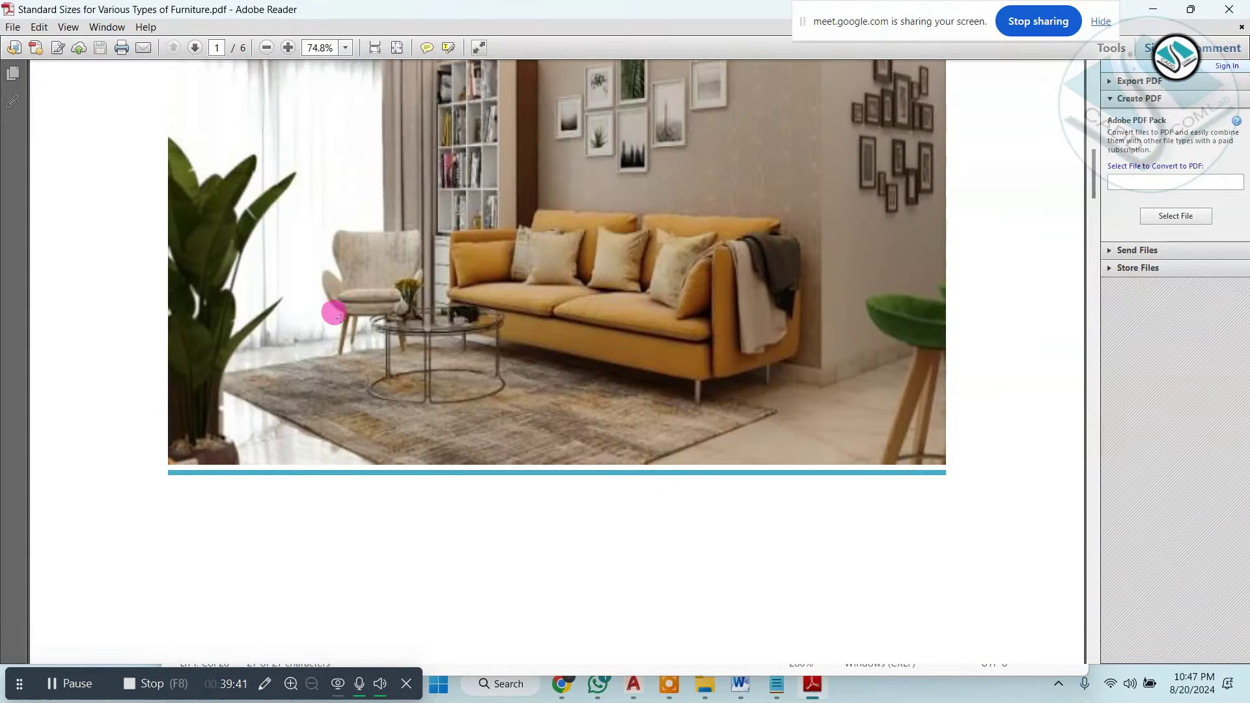
{"action": "scroll", "coordinate": [334, 316], "scroll_direction": "up", "scroll_amount": 2}
{"action": "scroll", "coordinate": [339, 311], "scroll_direction": "down", "scroll_amount": 2, "text": "ctrl"}
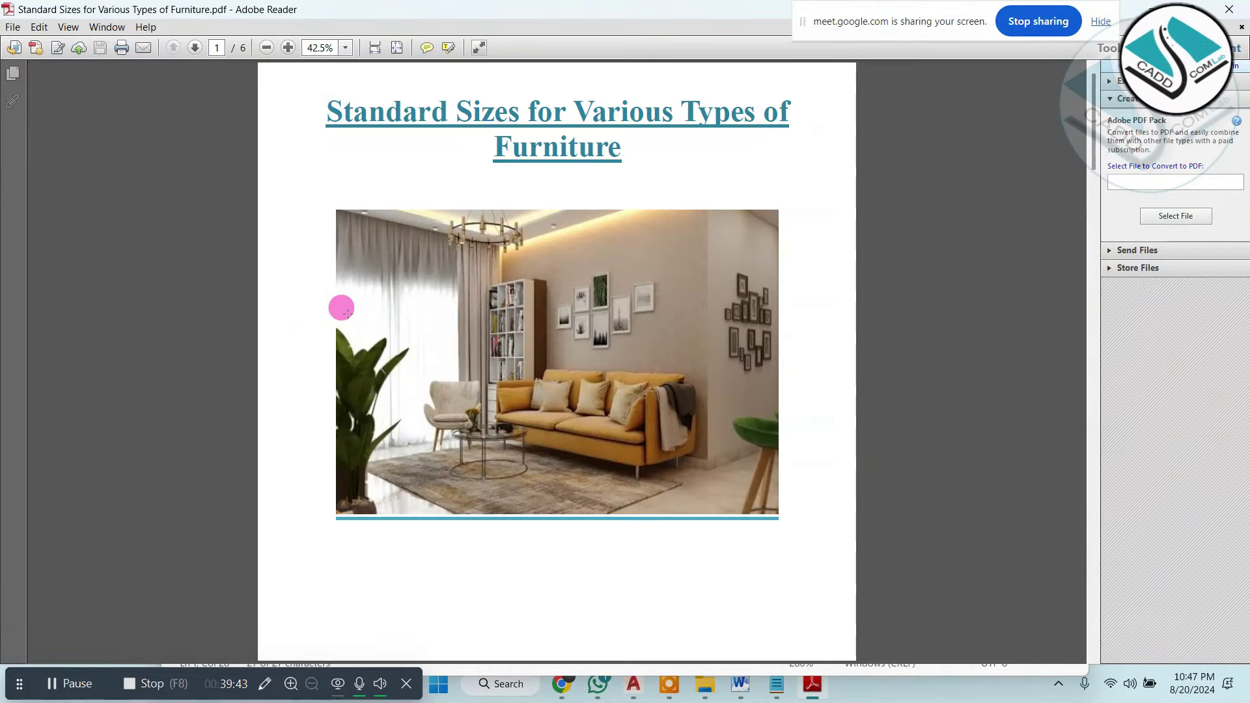
{"action": "scroll", "coordinate": [347, 313], "scroll_direction": "down", "scroll_amount": 10}
{"action": "scroll", "coordinate": [346, 312], "scroll_direction": "up", "scroll_amount": 5}
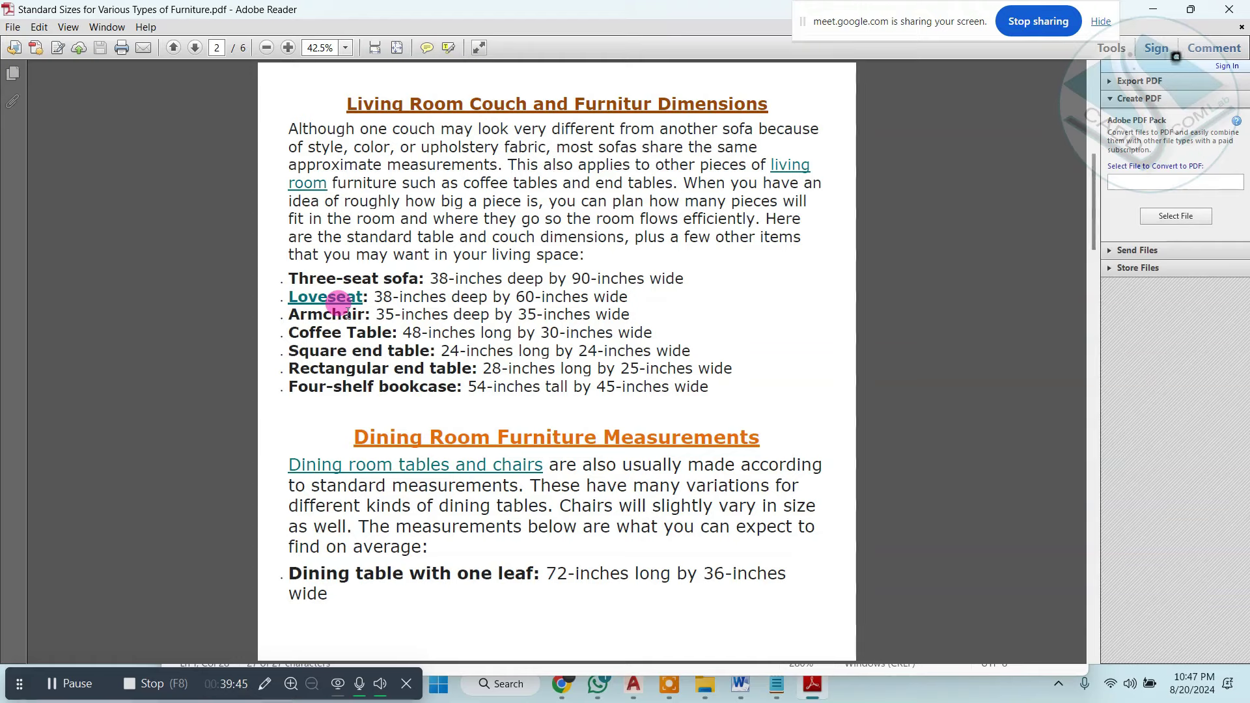
{"action": "scroll", "coordinate": [345, 310], "scroll_direction": "down", "scroll_amount": 5}
{"action": "scroll", "coordinate": [375, 570], "scroll_direction": "up", "scroll_amount": 2, "text": "ctrl"}
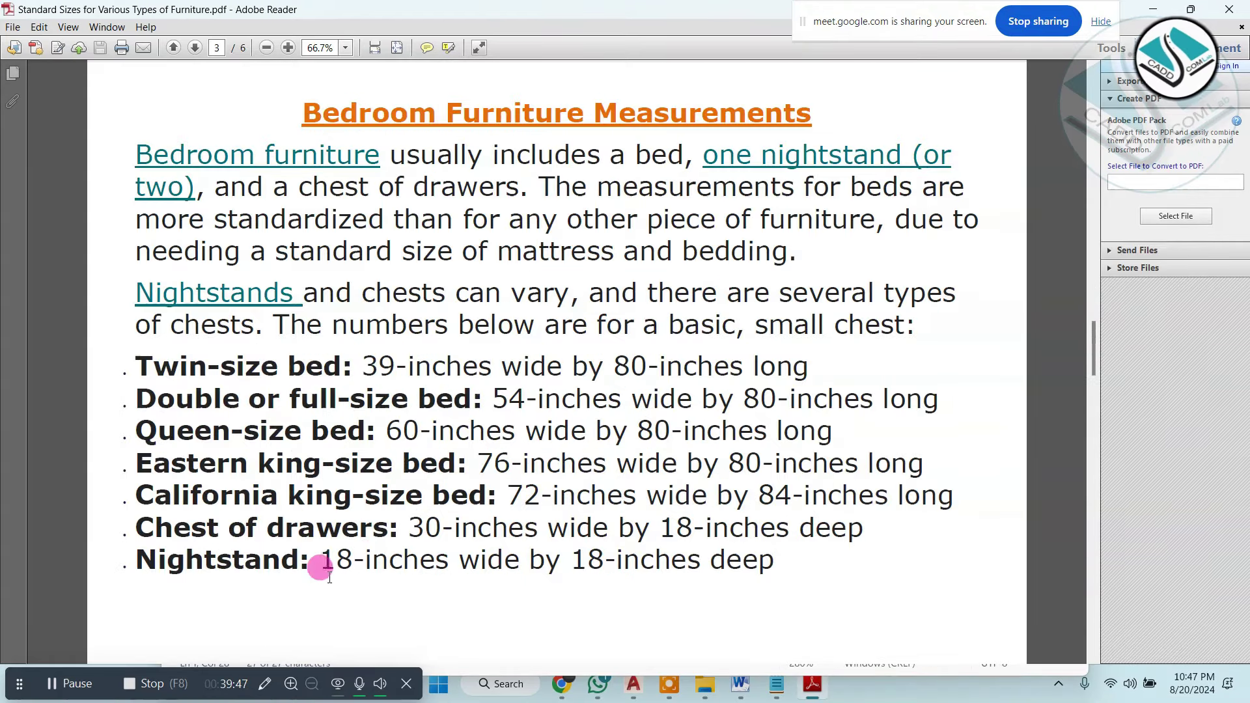
{"action": "left_click", "coordinate": [264, 683]}
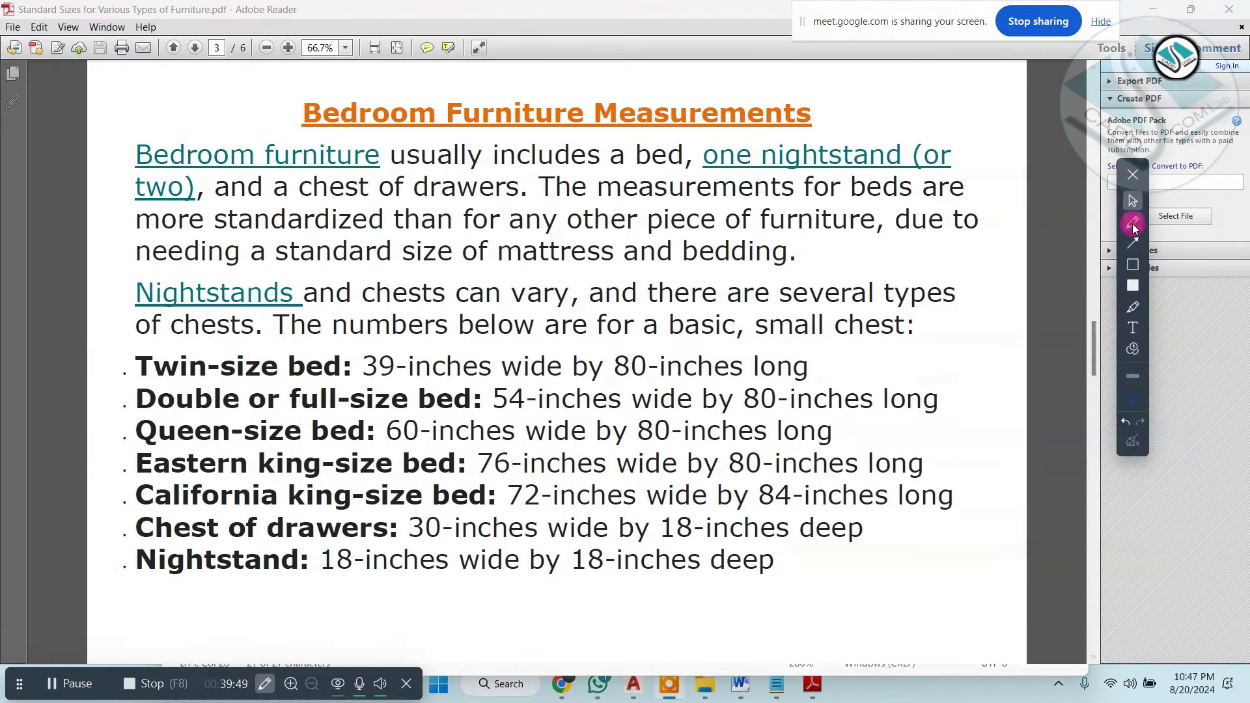
Mark the twin, double/queen, Eastern king, California king and chest-of-drawers lines.
{"action": "left_click_drag", "start_coordinate": [57, 339], "coordinate": [282, 316]}
{"action": "left_click_drag", "start_coordinate": [65, 395], "coordinate": [290, 375]}
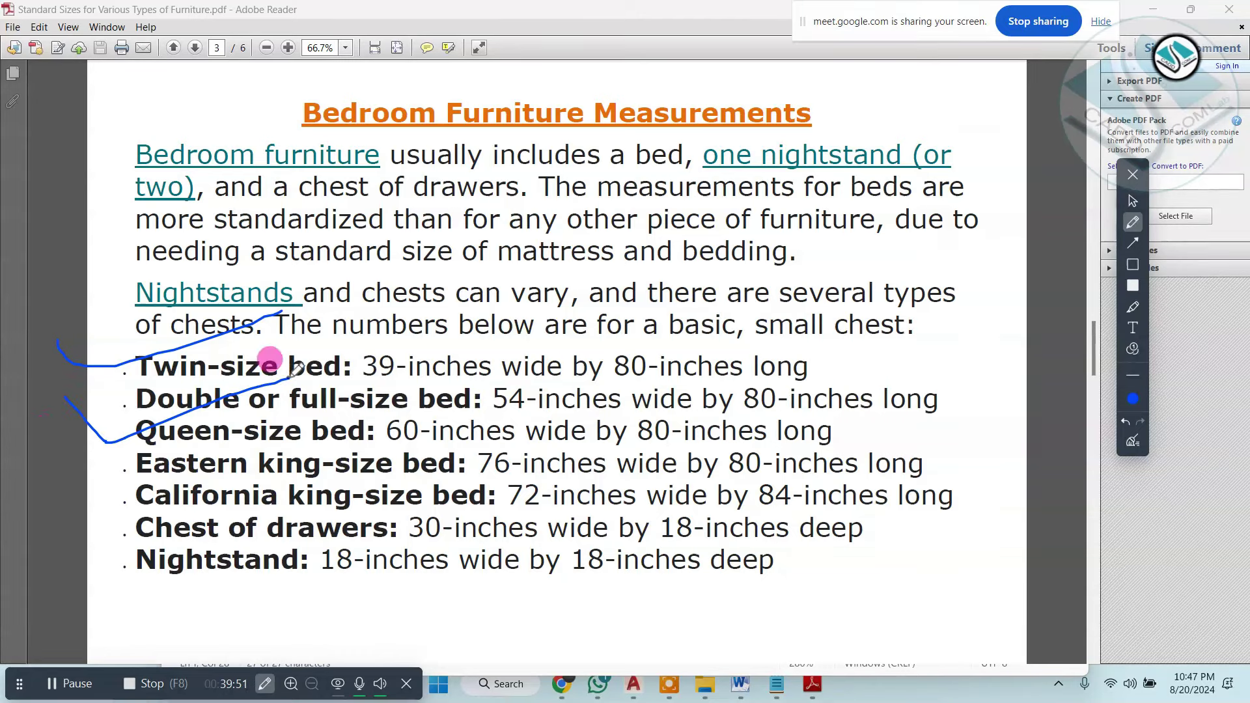
{"action": "left_click_drag", "start_coordinate": [44, 434], "coordinate": [246, 441]}
{"action": "left_click_drag", "start_coordinate": [43, 484], "coordinate": [226, 467]}
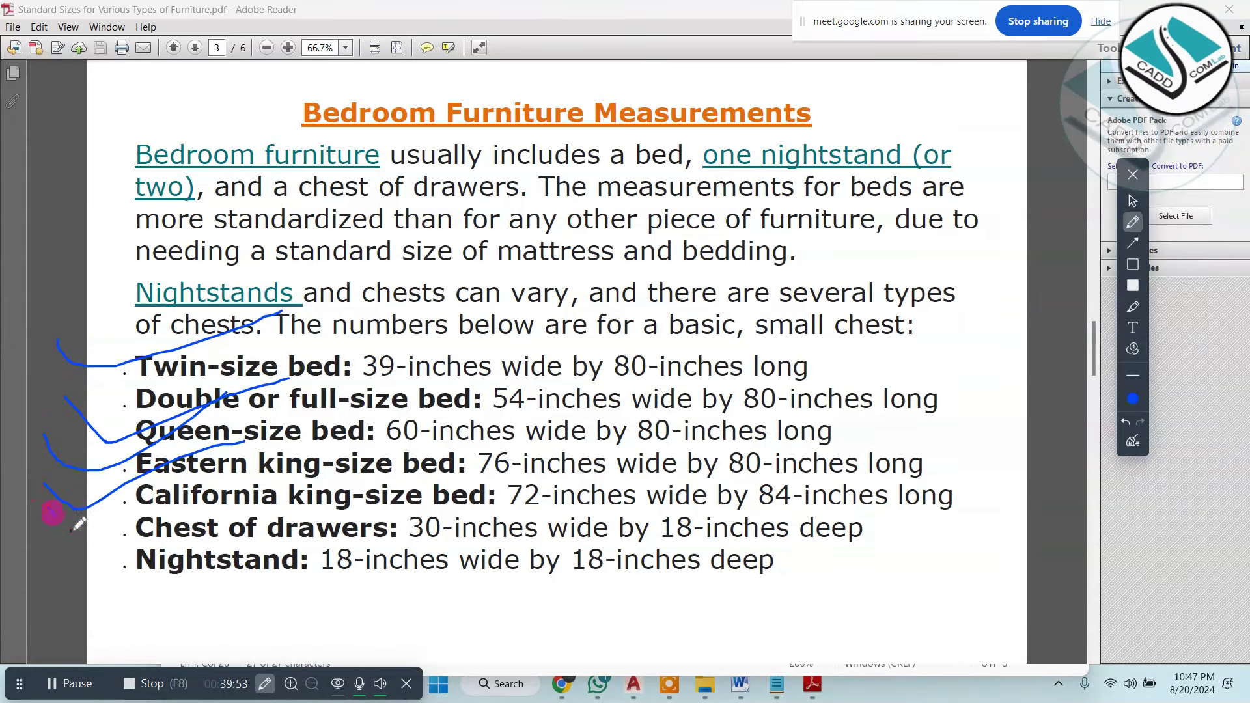
{"action": "left_click_drag", "start_coordinate": [49, 509], "coordinate": [169, 493]}
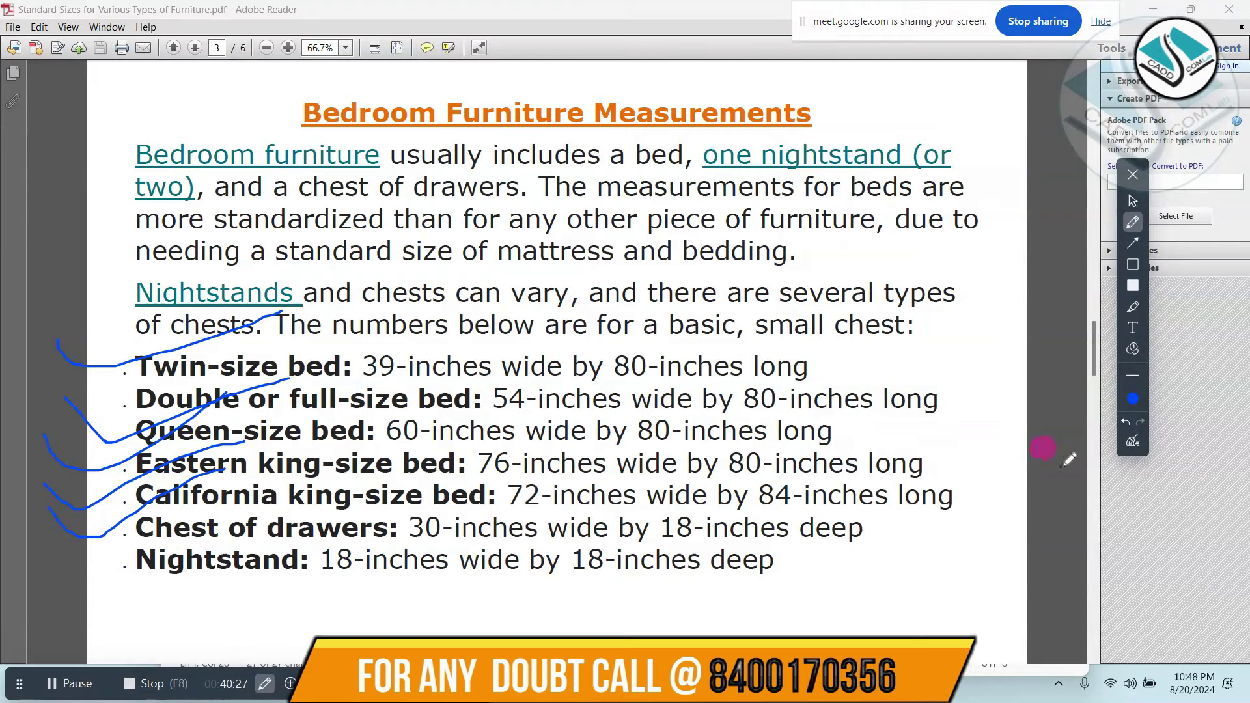
Clear the ink, put away the pen tools, and close Adobe Reader and File Explorer.
{"action": "left_click", "coordinate": [1133, 441]}
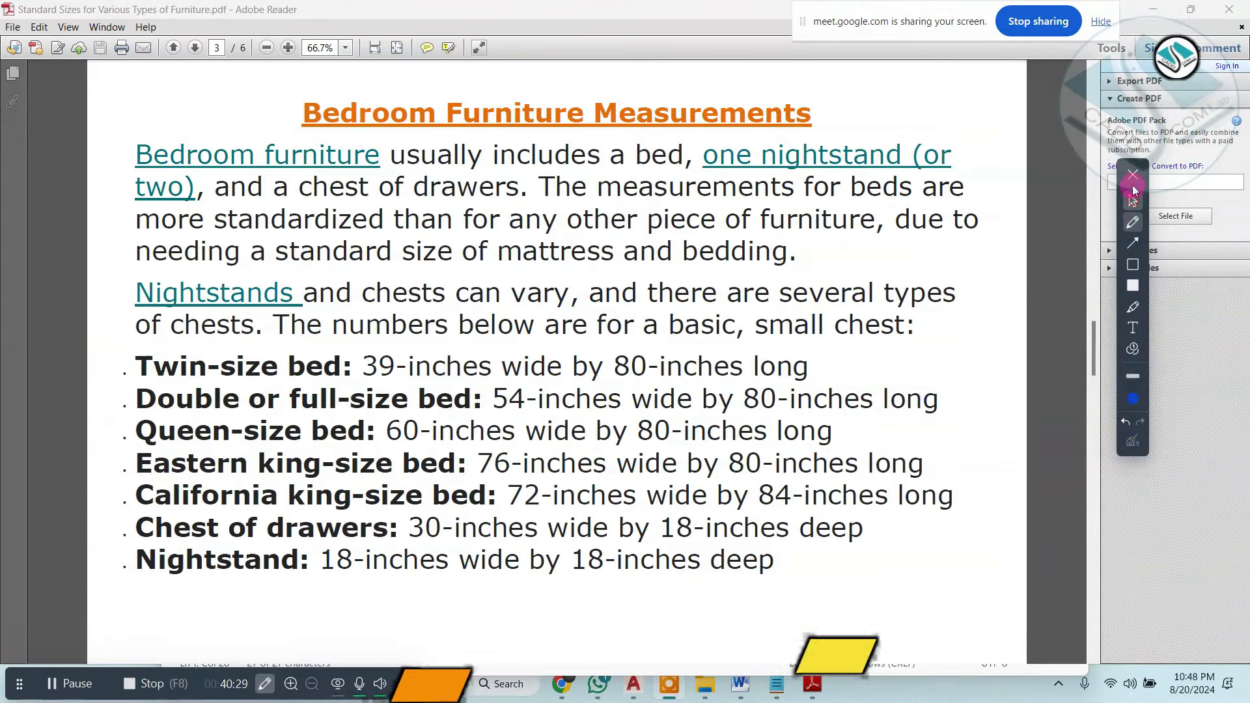
{"action": "left_click", "coordinate": [1133, 175]}
{"action": "left_click", "coordinate": [1229, 9]}
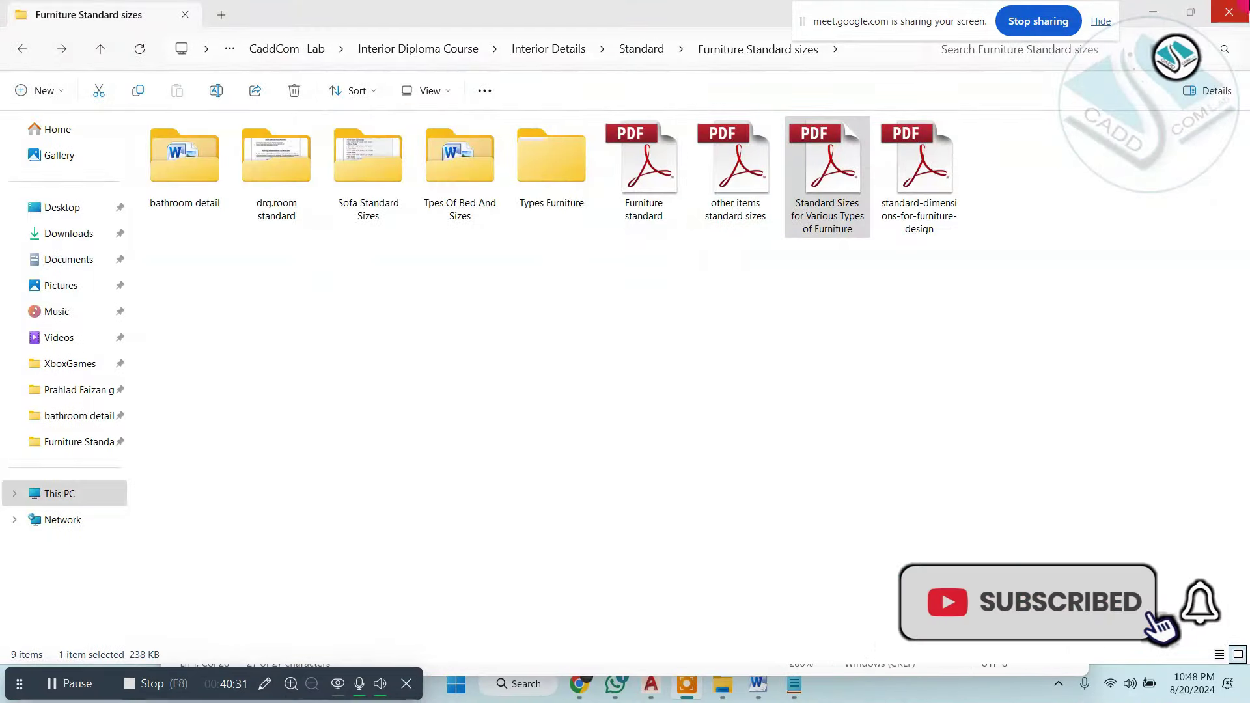
{"action": "left_click", "coordinate": [1229, 12]}
{"action": "scroll", "coordinate": [518, 371], "scroll_direction": "down", "scroll_amount": 4}
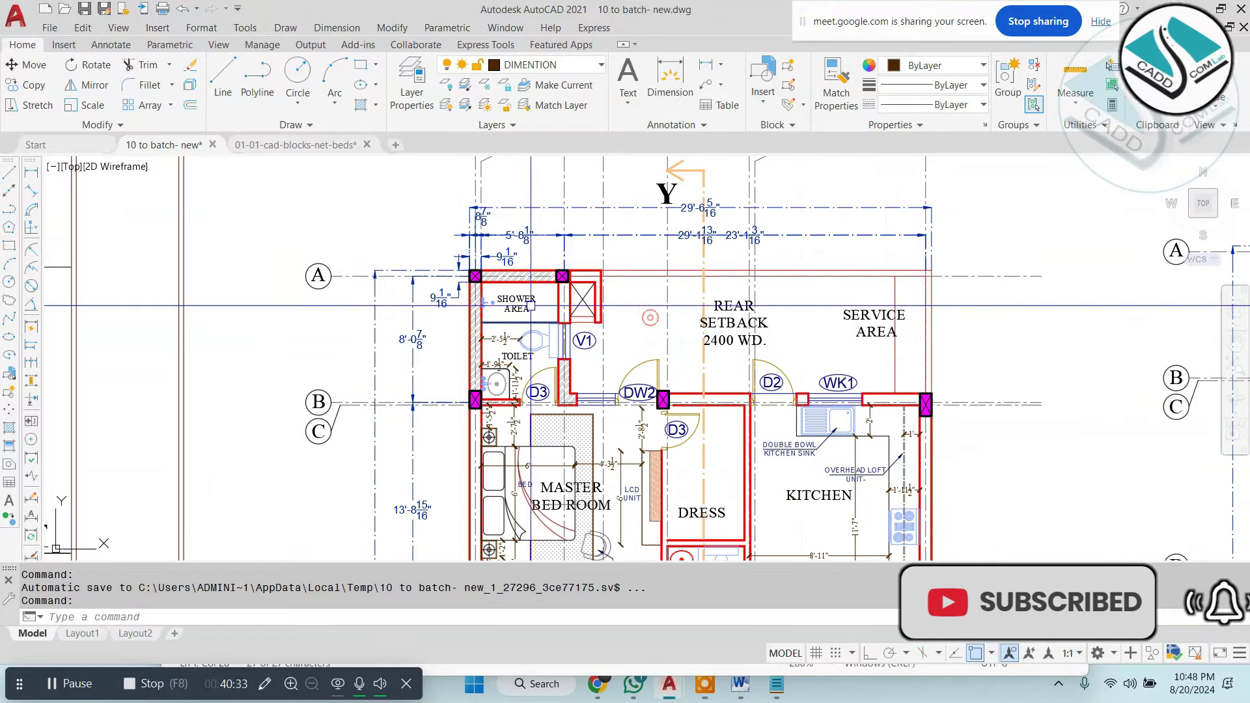
Zoom into the floor plans and run Erase (E) on the picked objects.
{"action": "scroll", "coordinate": [531, 305], "scroll_direction": "down", "scroll_amount": 5}
{"action": "scroll", "coordinate": [493, 300], "scroll_direction": "up", "scroll_amount": 3}
{"action": "scroll", "coordinate": [493, 300], "scroll_direction": "up", "scroll_amount": 2}
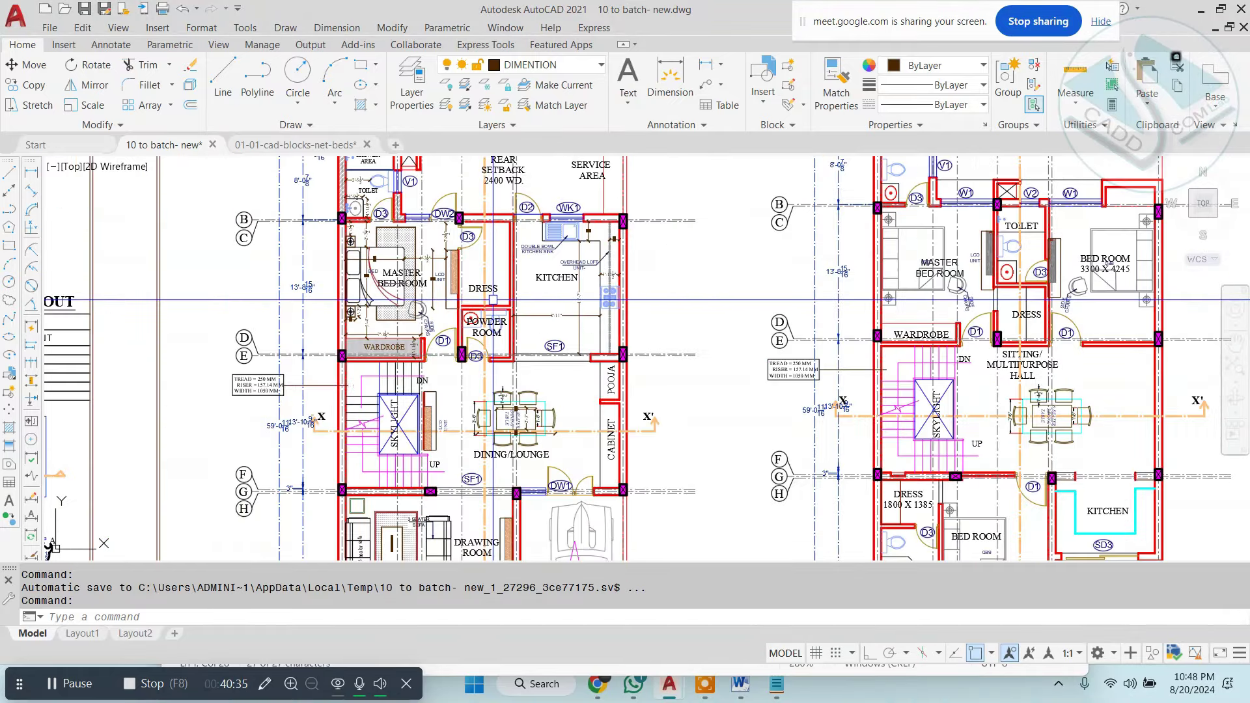
{"action": "scroll", "coordinate": [493, 301], "scroll_direction": "down", "scroll_amount": 4}
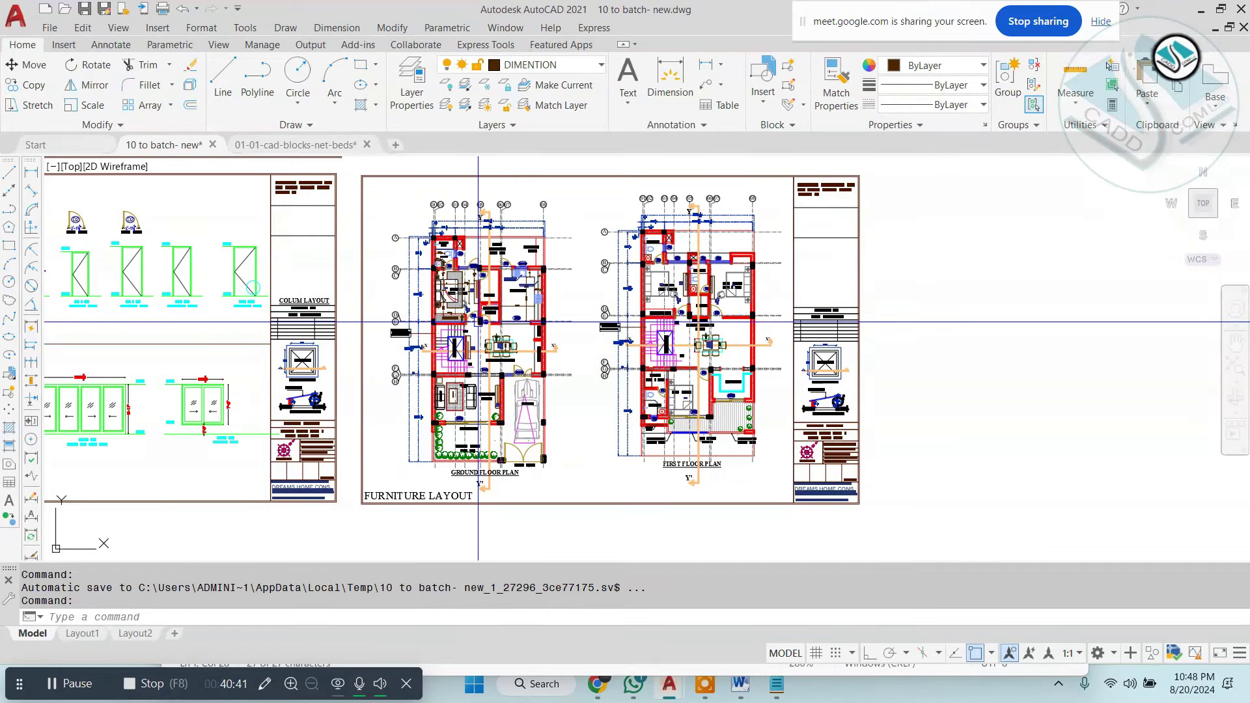
{"action": "scroll", "coordinate": [486, 310], "scroll_direction": "up", "scroll_amount": 3}
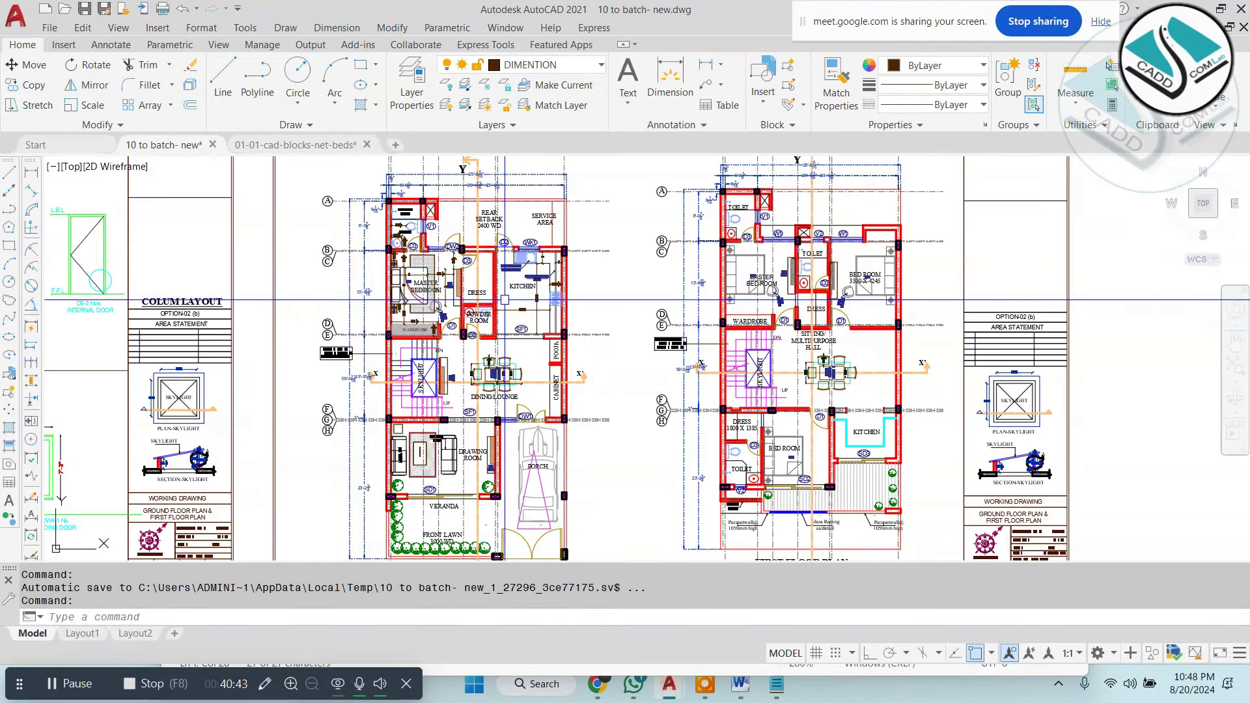
{"action": "scroll", "coordinate": [488, 304], "scroll_direction": "up", "scroll_amount": 3}
{"action": "type", "text": "e"}
{"action": "key", "text": "Return"}
Window-select the unwanted furniture-layout objects and erase them, 43 in total.
{"action": "scroll", "coordinate": [521, 385], "scroll_direction": "down", "scroll_amount": 3}
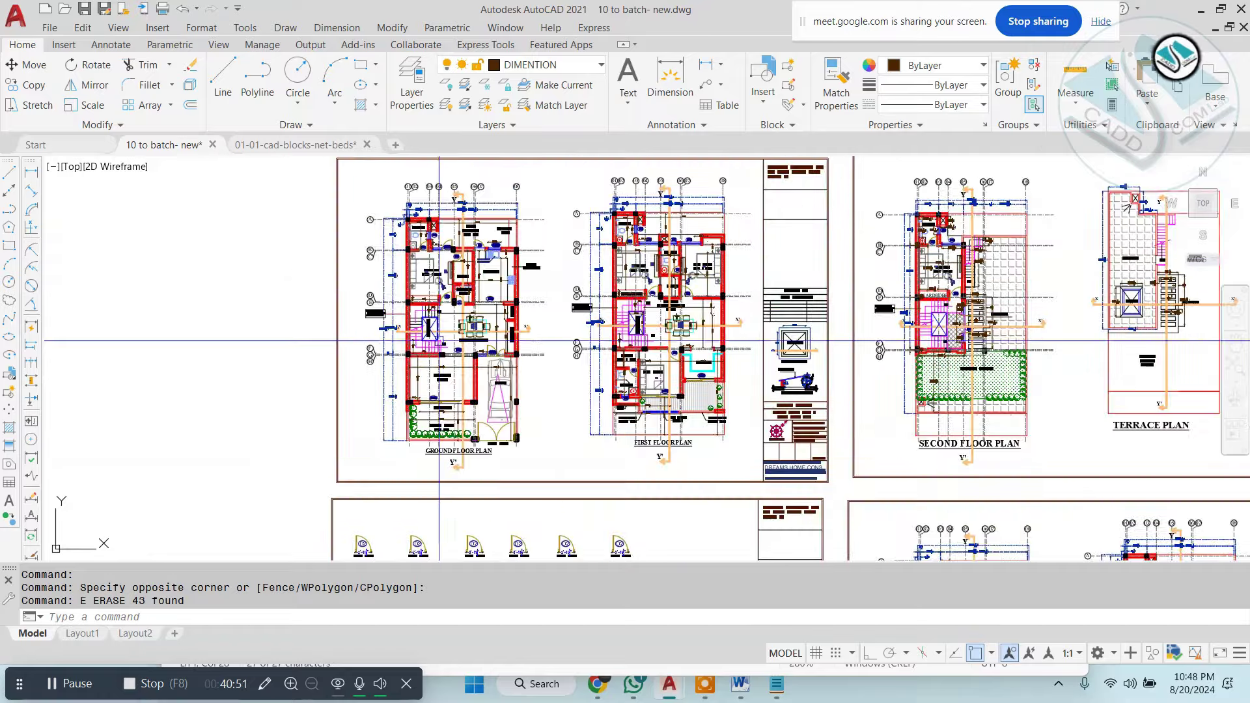
{"action": "scroll", "coordinate": [521, 385], "scroll_direction": "down", "scroll_amount": 2}
{"action": "scroll", "coordinate": [521, 385], "scroll_direction": "down", "scroll_amount": 1}
{"action": "scroll", "coordinate": [522, 385], "scroll_direction": "up", "scroll_amount": 2}
{"action": "scroll", "coordinate": [514, 358], "scroll_direction": "up", "scroll_amount": 2}
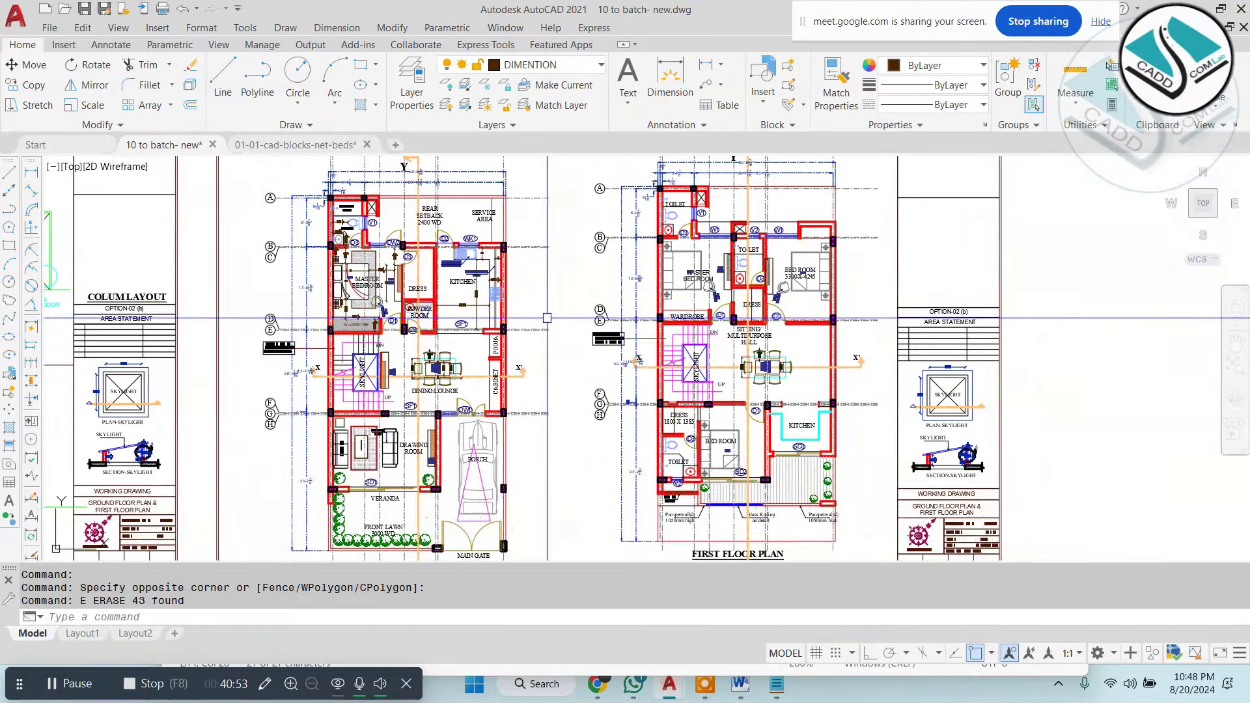
{"action": "scroll", "coordinate": [498, 305], "scroll_direction": "up", "scroll_amount": 1}
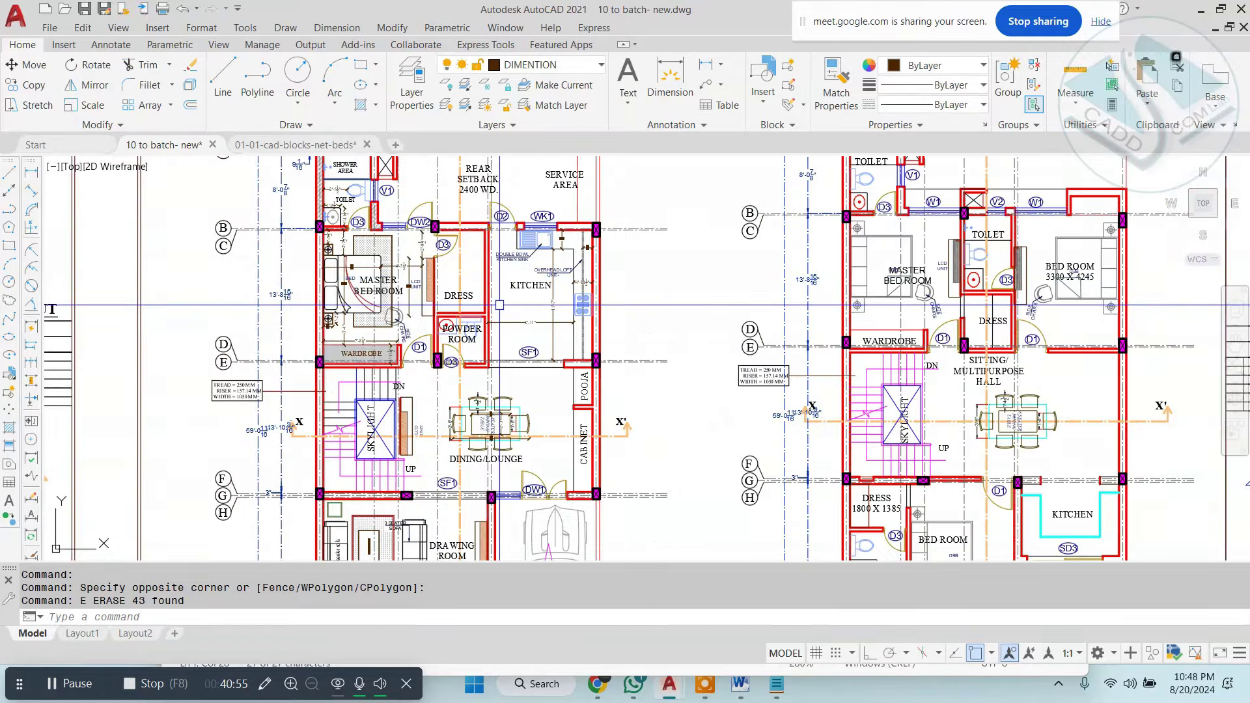
{"action": "scroll", "coordinate": [499, 305], "scroll_direction": "up", "scroll_amount": 2}
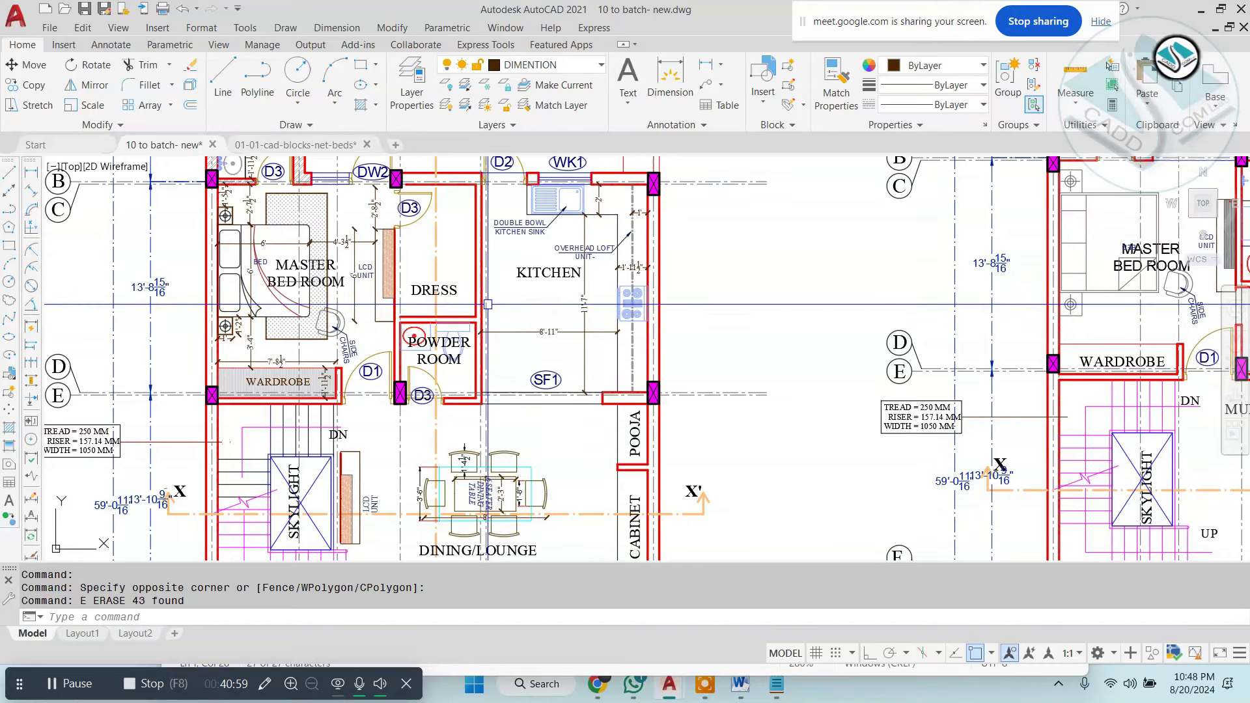
{"action": "mouse_move", "coordinate": [487, 305]}
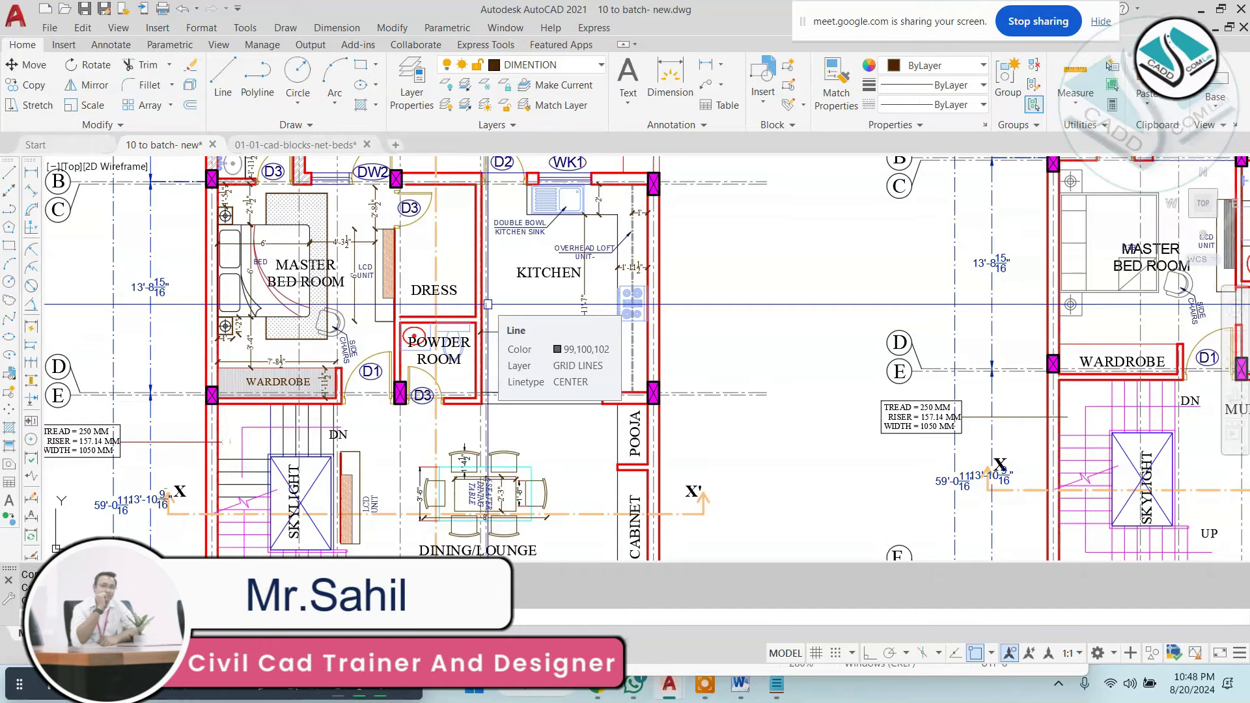
{"action": "left_click", "coordinate": [480, 322]}
{"action": "scroll", "coordinate": [480, 323], "scroll_direction": "down", "scroll_amount": 8}
{"action": "type", "text": "e"}
{"action": "key", "text": "Return"}
{"action": "scroll", "coordinate": [620, 281], "scroll_direction": "up", "scroll_amount": 2}
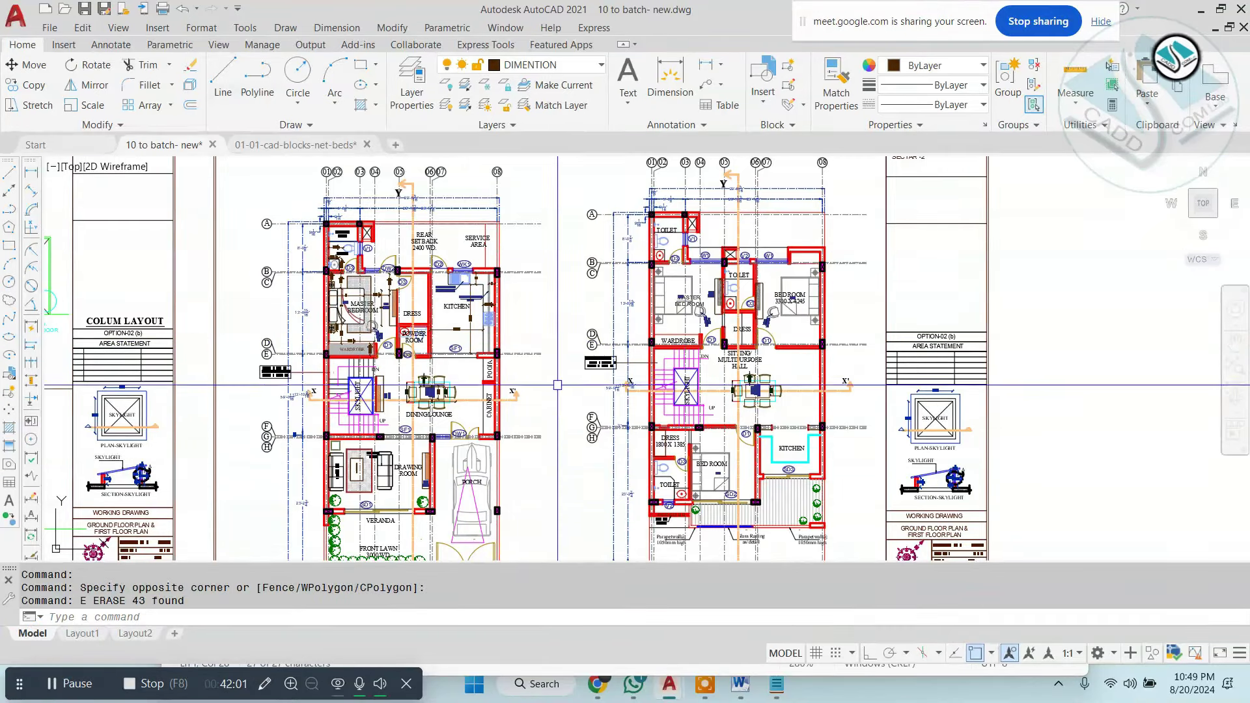
{"action": "scroll", "coordinate": [519, 363], "scroll_direction": "down", "scroll_amount": 5}
{"action": "mouse_move", "coordinate": [552, 415]}
{"action": "middle_mouse_down"}
{"action": "mouse_move", "coordinate": [652, 531]}
{"action": "mouse_move", "coordinate": [667, 505]}
{"action": "middle_mouse_up"}
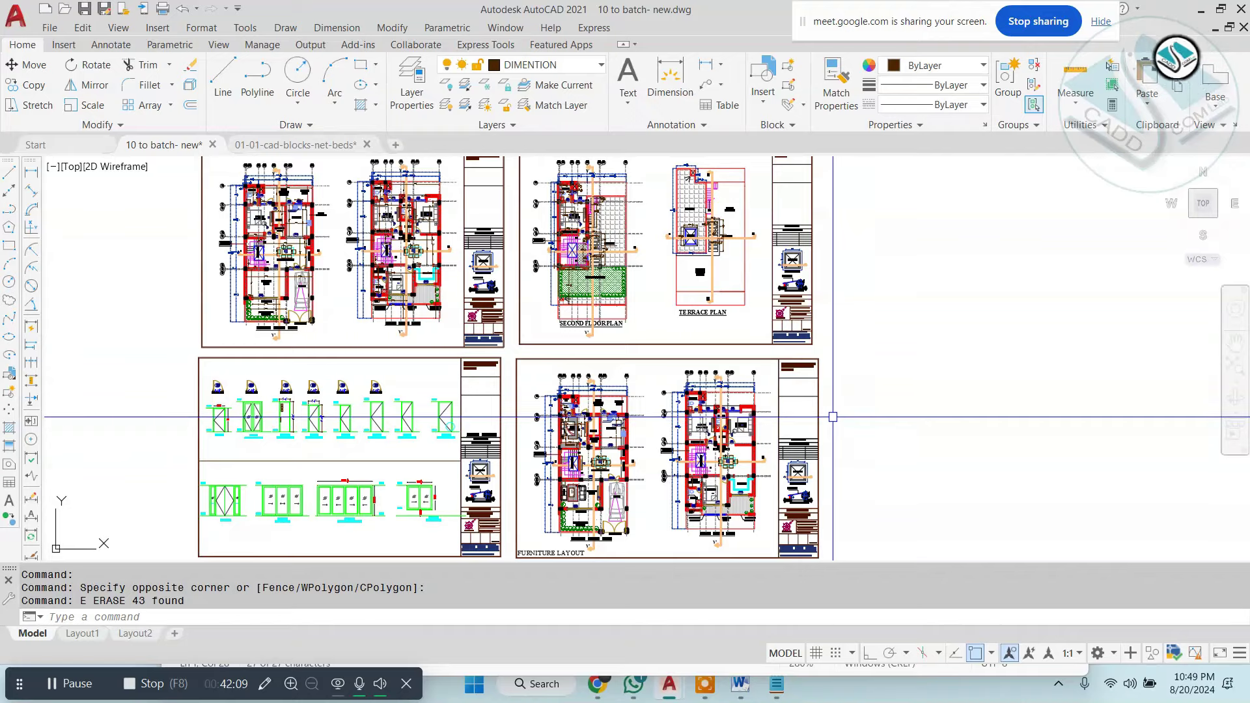
{"action": "scroll", "coordinate": [652, 449], "scroll_direction": "up", "scroll_amount": 4}
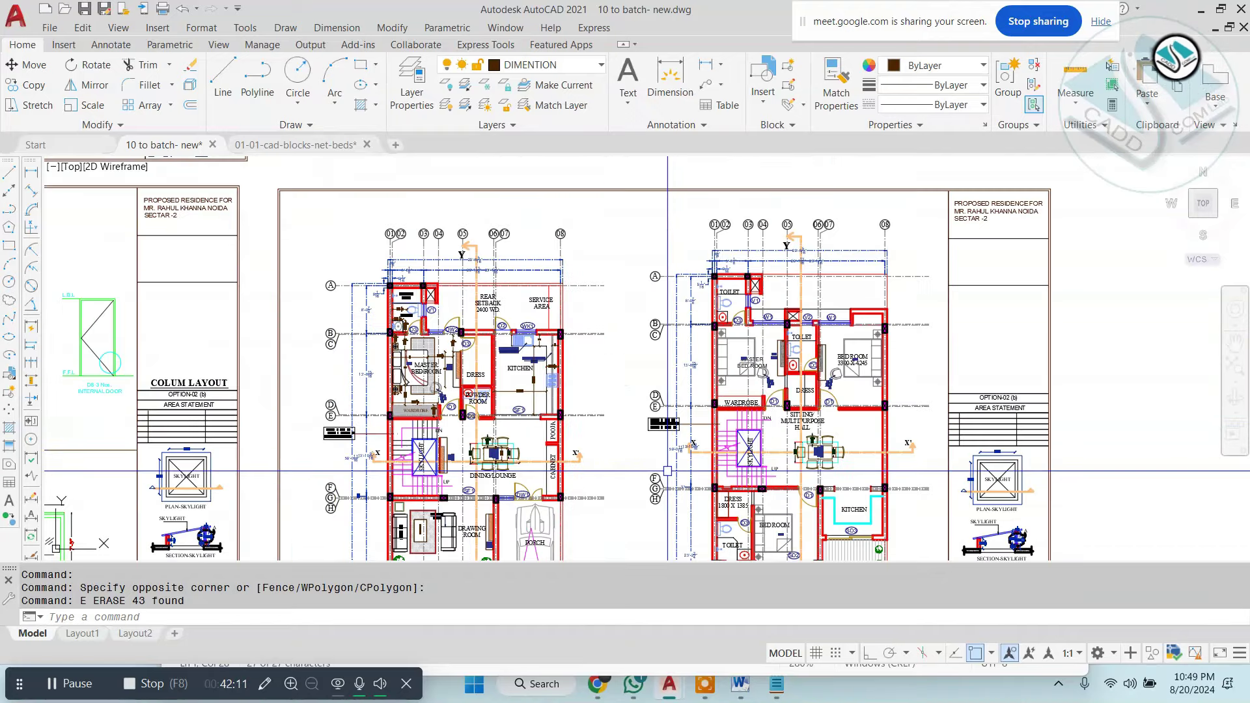
{"action": "middle_click_drag", "start_coordinate": [598, 457], "coordinate": [616, 415]}
{"action": "scroll", "coordinate": [616, 415], "scroll_direction": "up", "scroll_amount": 2}
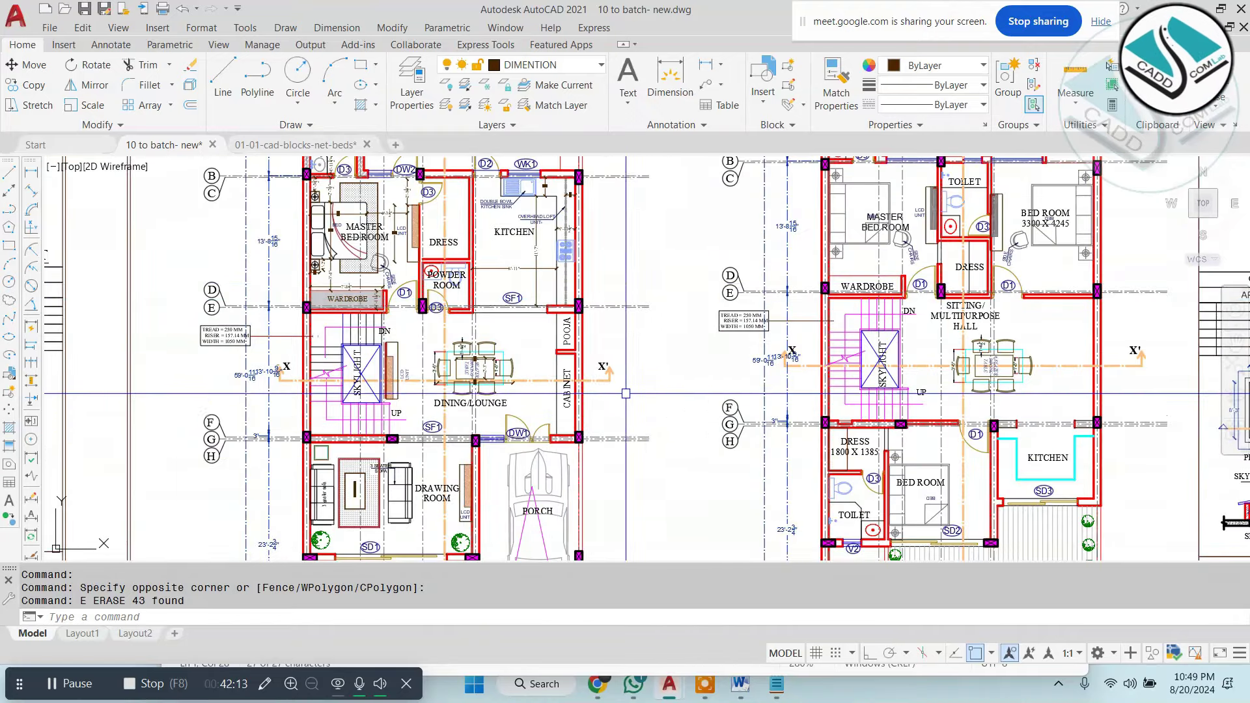
{"action": "scroll", "coordinate": [628, 392], "scroll_direction": "down", "scroll_amount": 4}
{"action": "scroll", "coordinate": [599, 381], "scroll_direction": "down", "scroll_amount": 4}
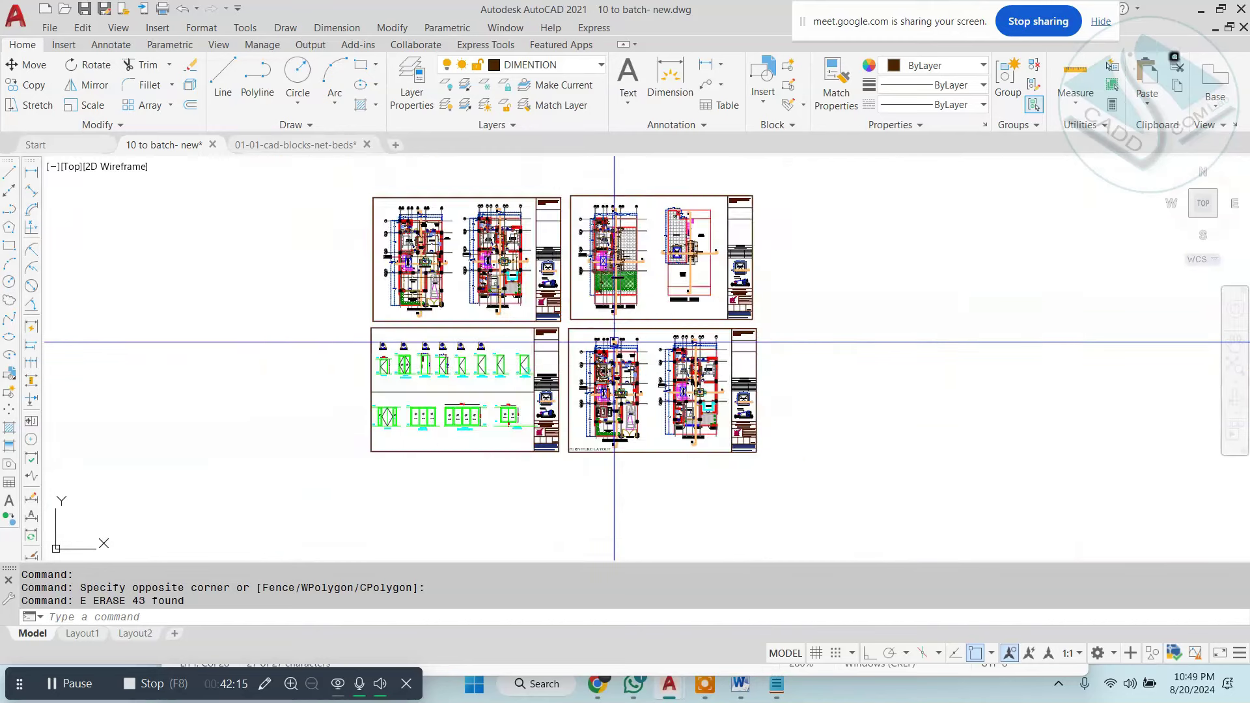
{"action": "scroll", "coordinate": [586, 368], "scroll_direction": "up", "scroll_amount": 2}
{"action": "middle_click_drag", "start_coordinate": [613, 360], "coordinate": [649, 395]}
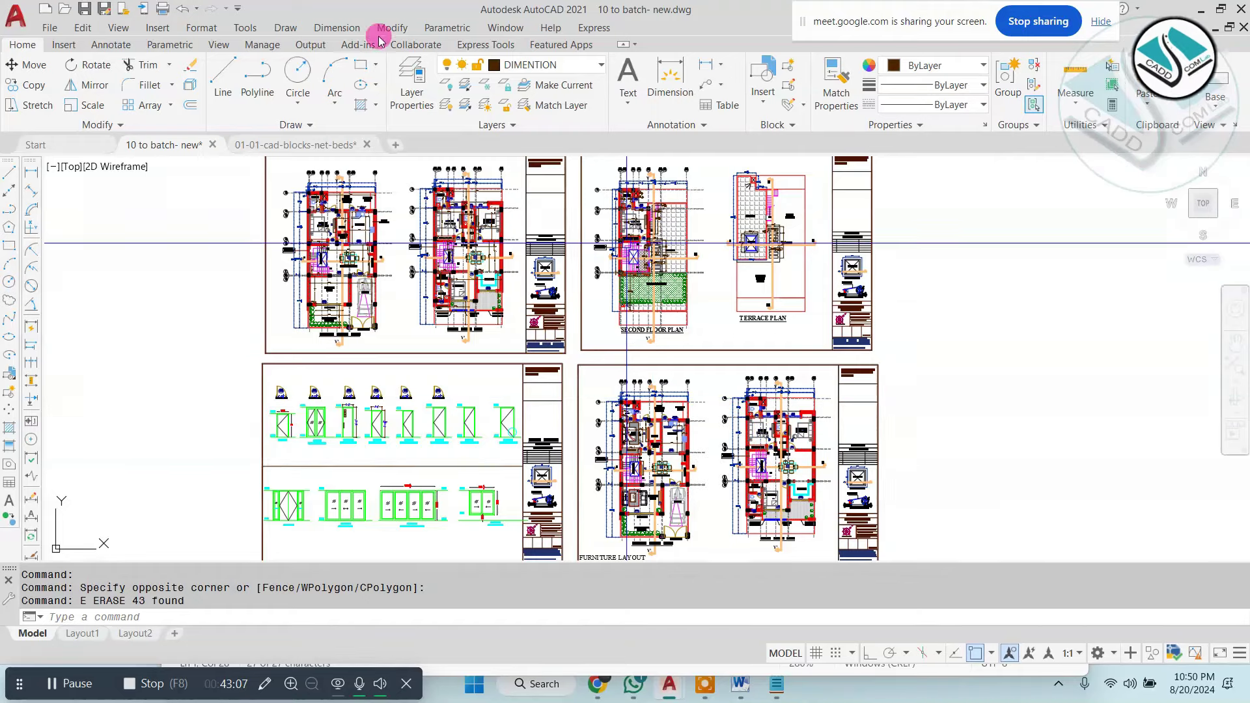
{"action": "scroll", "coordinate": [339, 239], "scroll_direction": "up", "scroll_amount": 5}
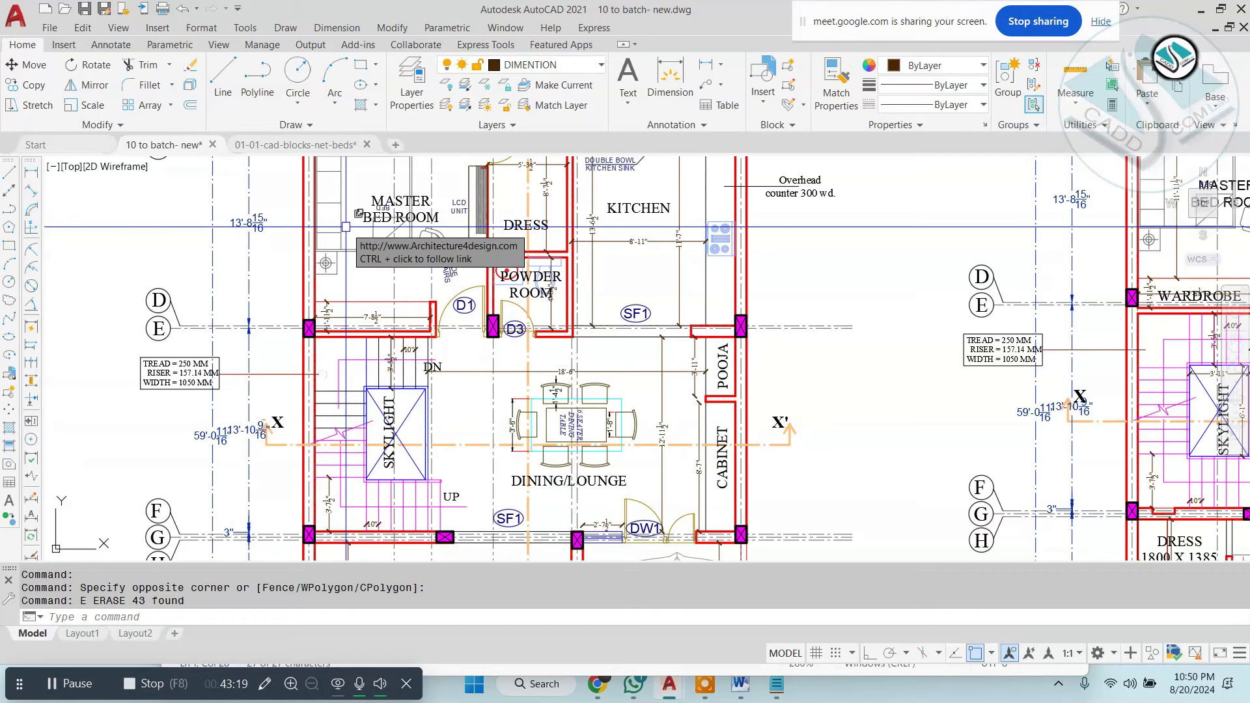
{"action": "scroll", "coordinate": [346, 227], "scroll_direction": "down", "scroll_amount": 1}
{"action": "scroll", "coordinate": [566, 416], "scroll_direction": "down", "scroll_amount": 3}
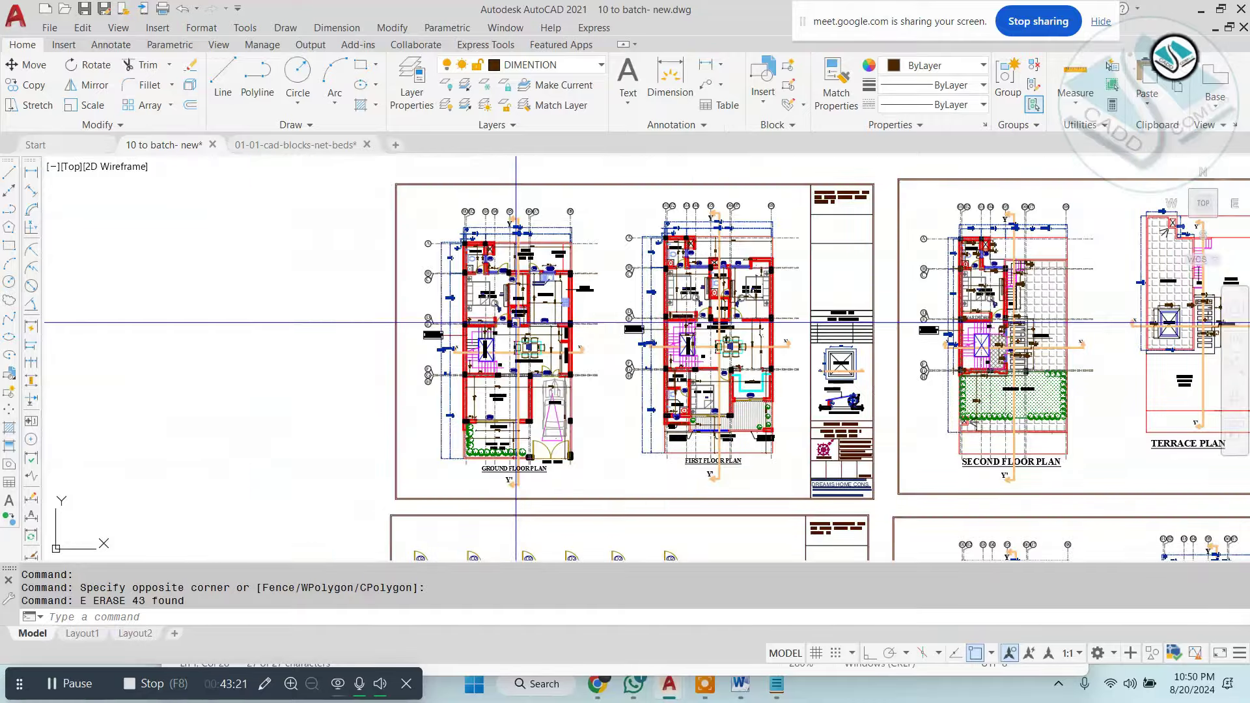
{"action": "scroll", "coordinate": [566, 416], "scroll_direction": "up", "scroll_amount": 1}
{"action": "middle_click_drag", "start_coordinate": [566, 416], "coordinate": [388, 360]}
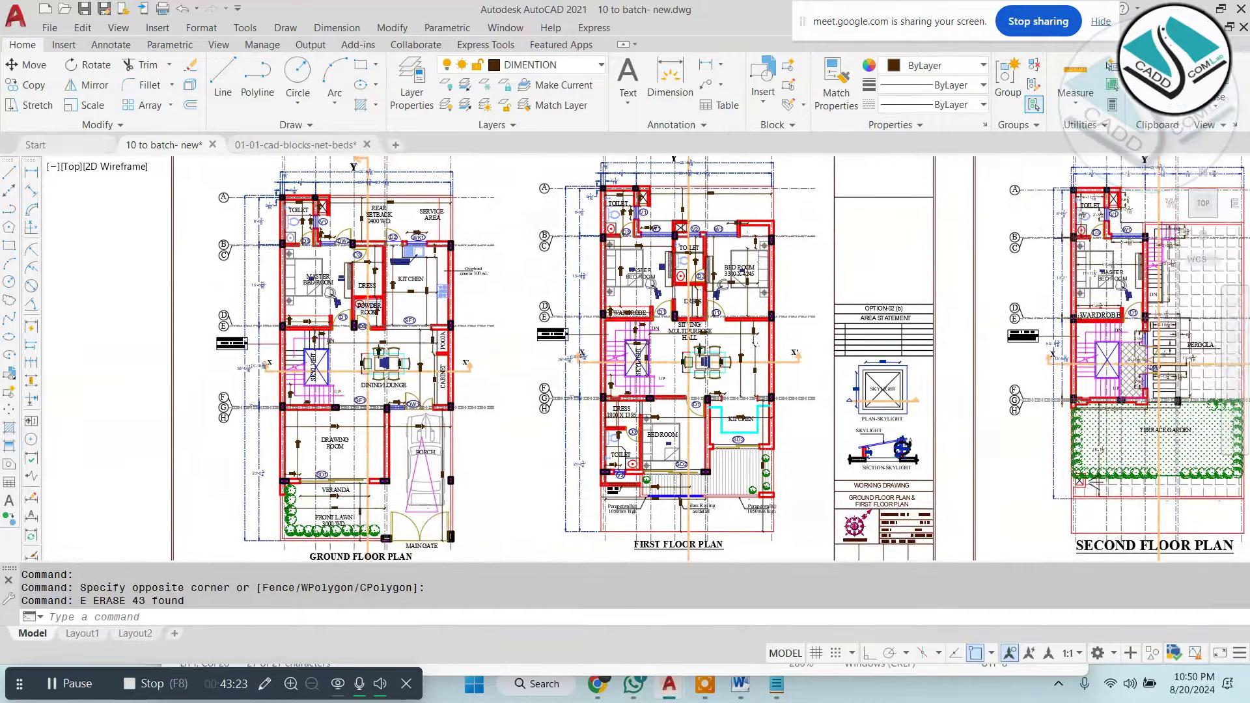